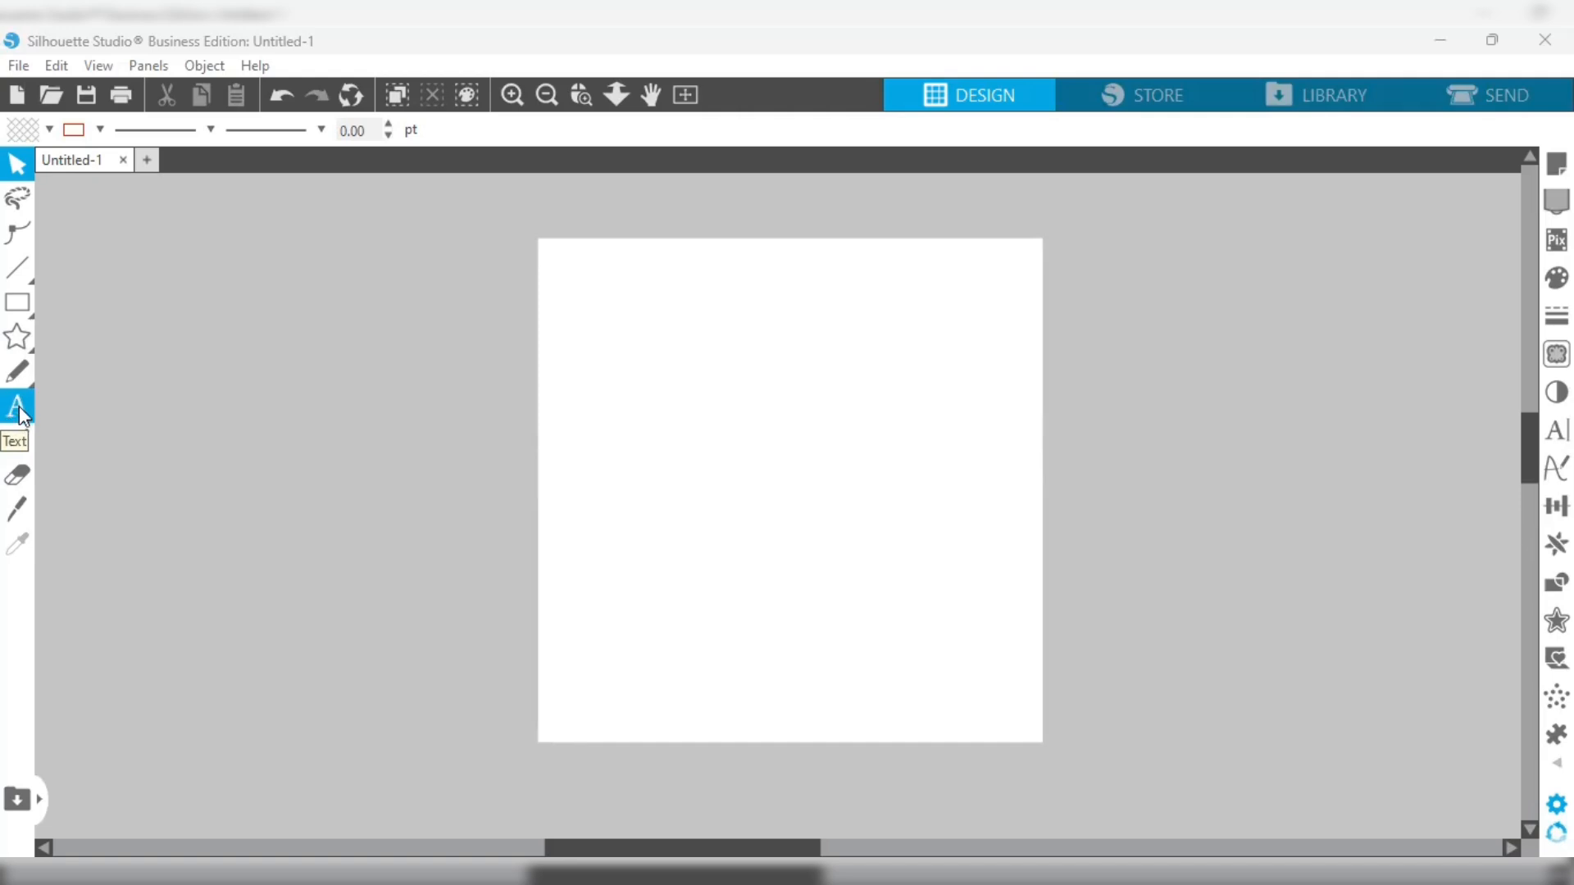
Add the text "LOVE" to the page with the Text tool
left_click(21, 414)
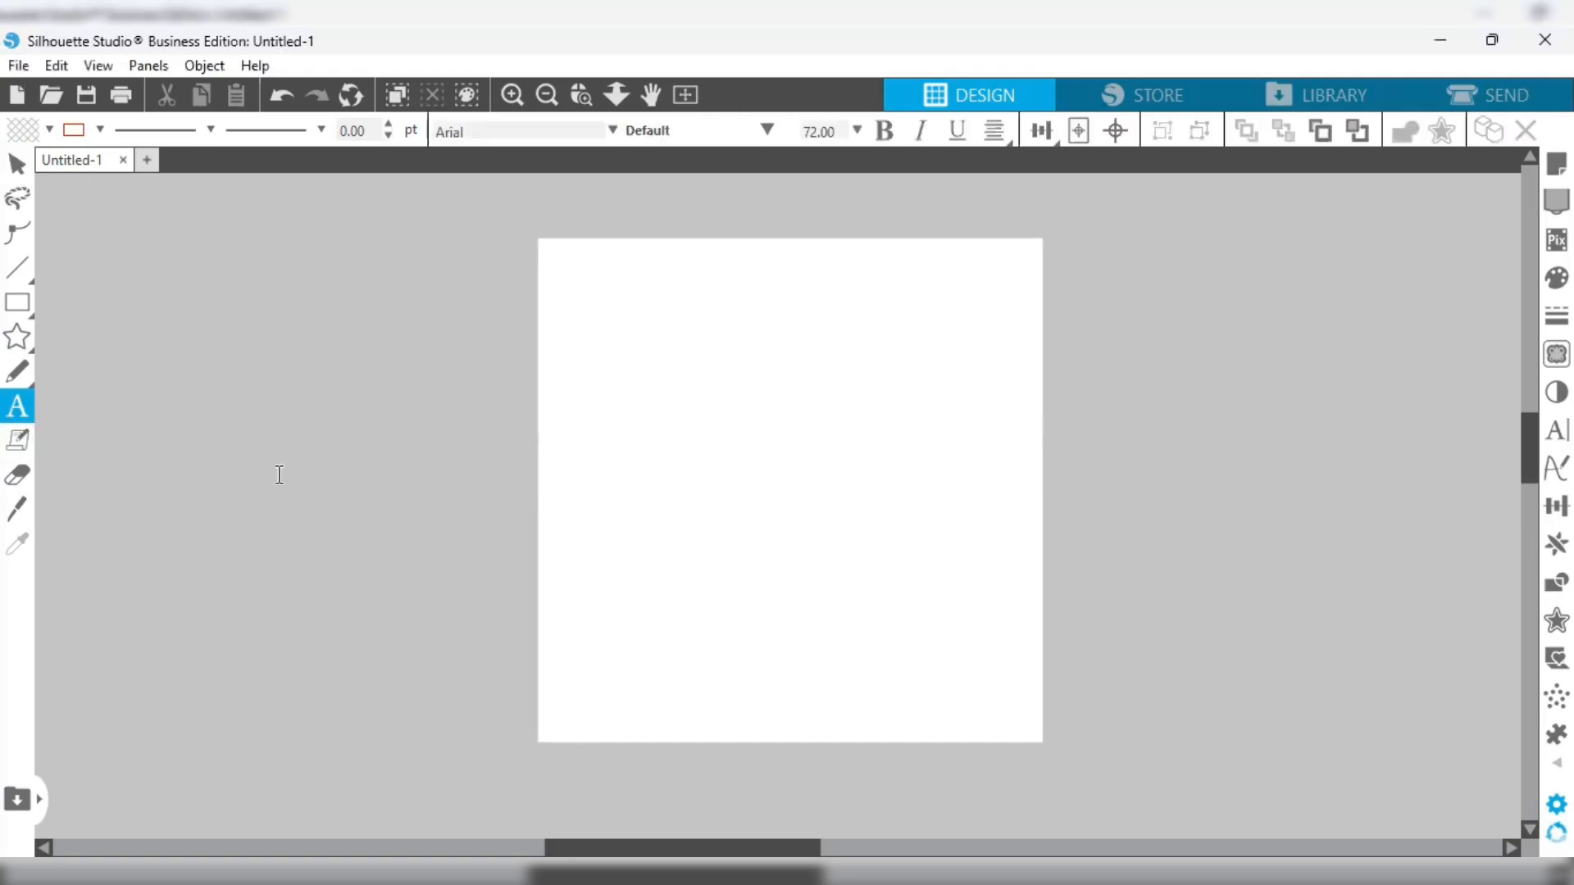
key("v")
left_click(641, 472)
type("LOVE")
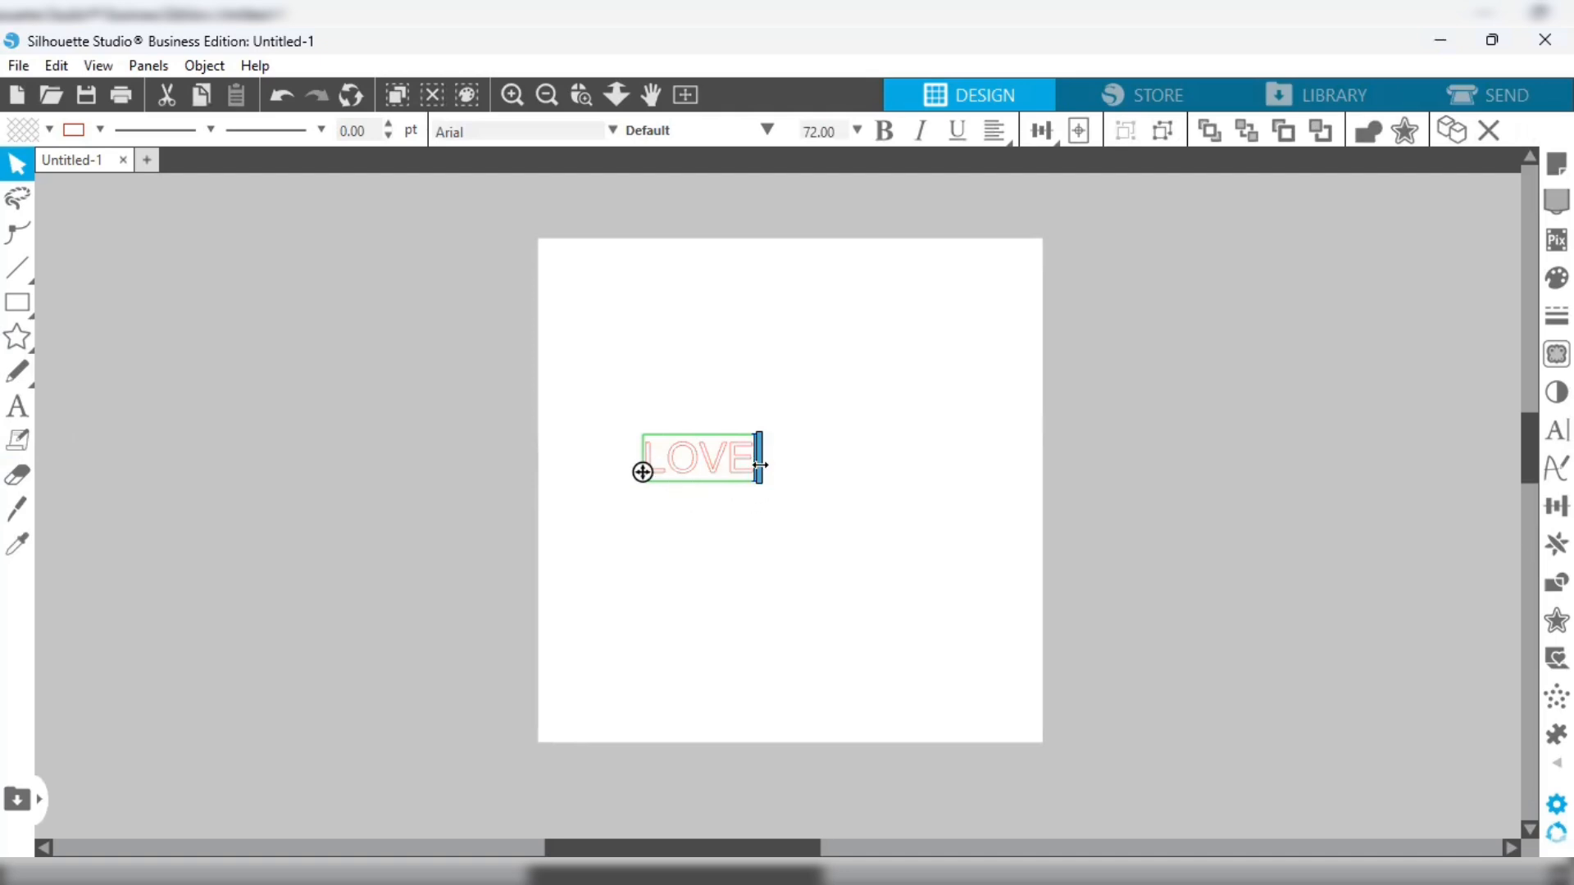
left_click(696, 510)
Enlarge the LOVE text proportionally until it spans most of the page, about 9.5 in wide
left_click(699, 476)
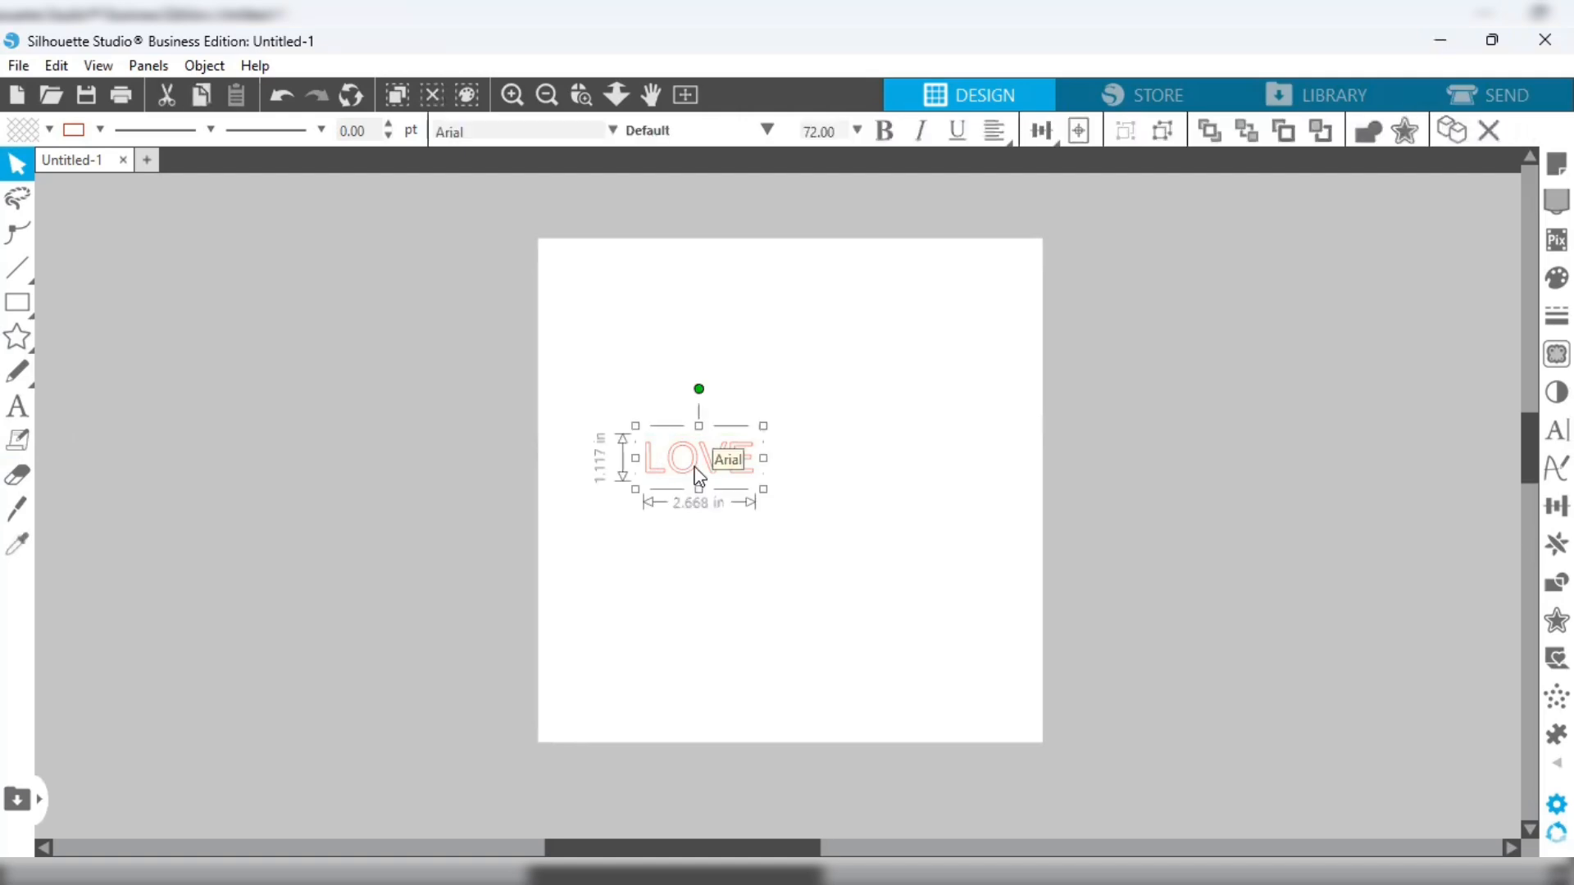
left_click_drag(760, 491, 893, 613)
left_click_drag(637, 433, 587, 407)
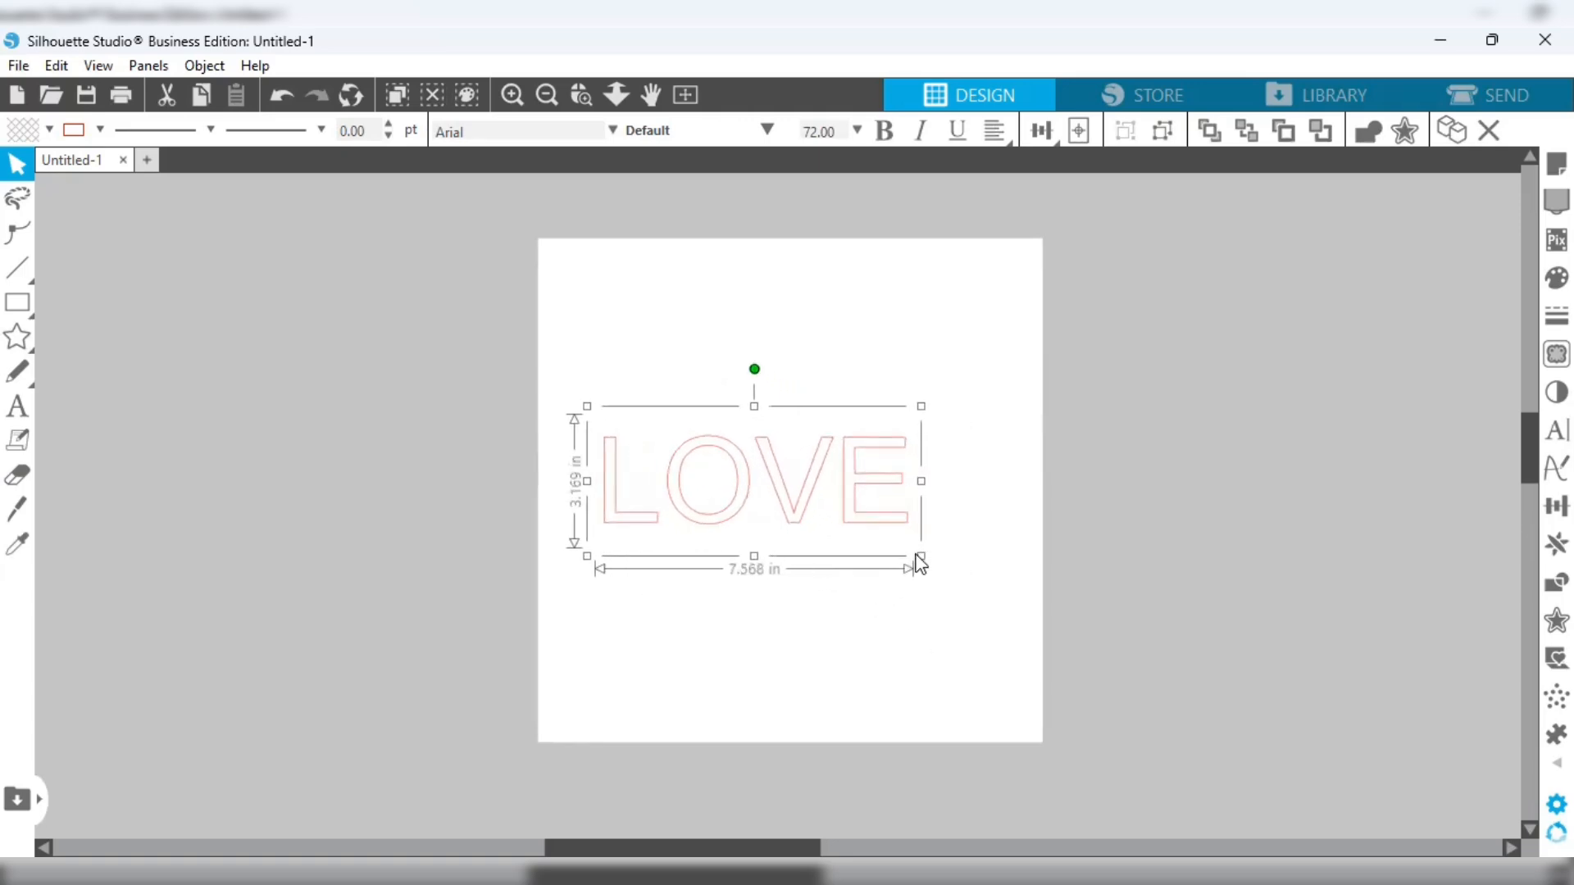
left_click_drag(917, 555, 995, 627)
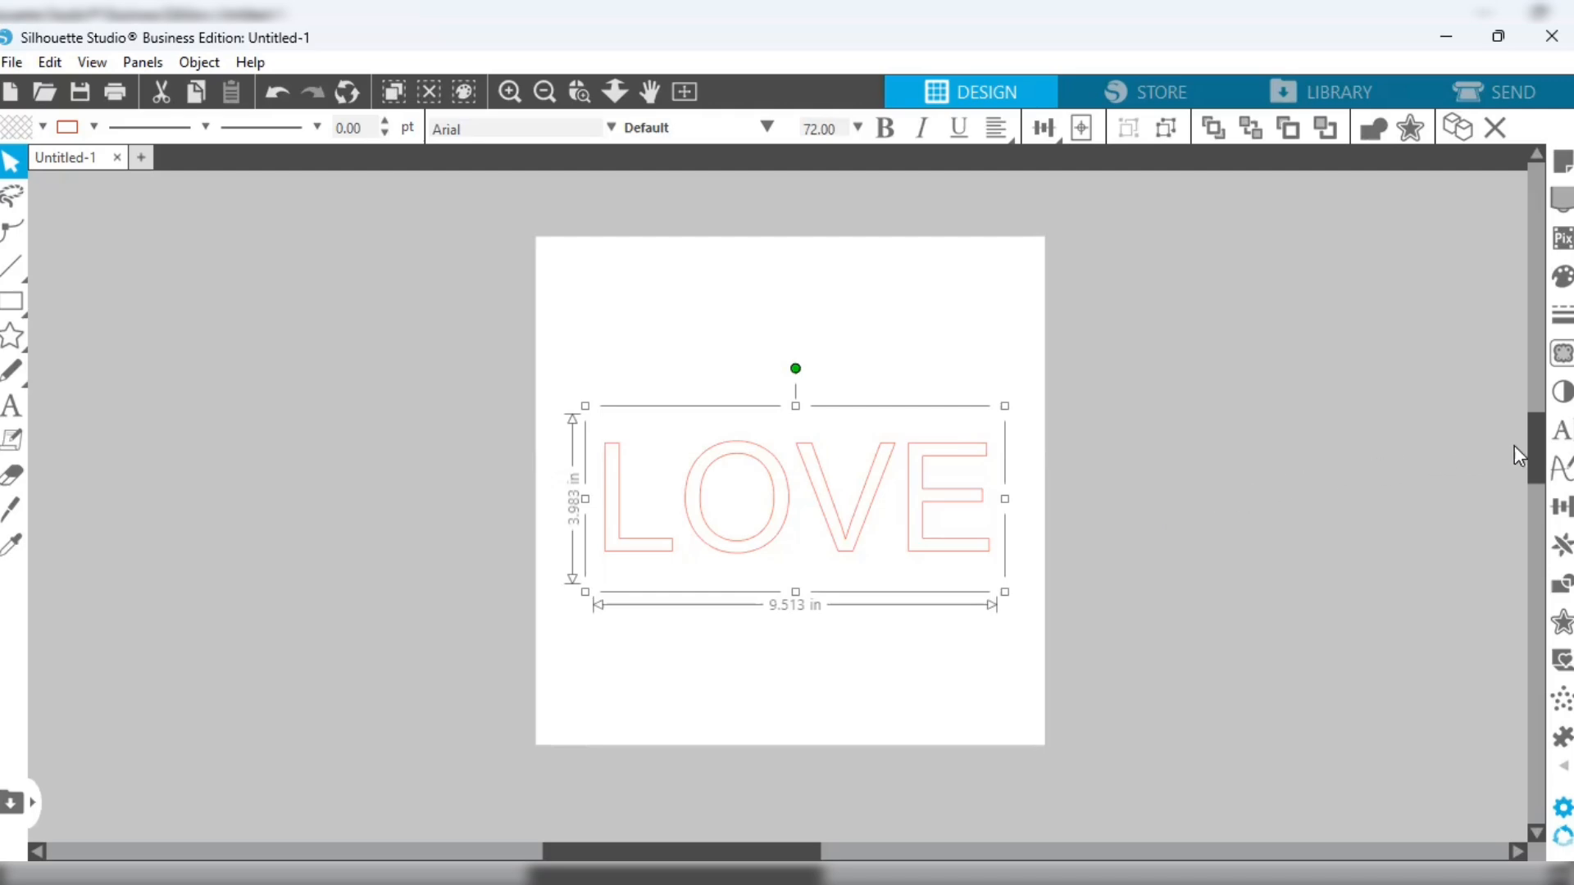
Try the LOVE text in the Arial Rounded MT Bold font and in Impact
left_click(1561, 430)
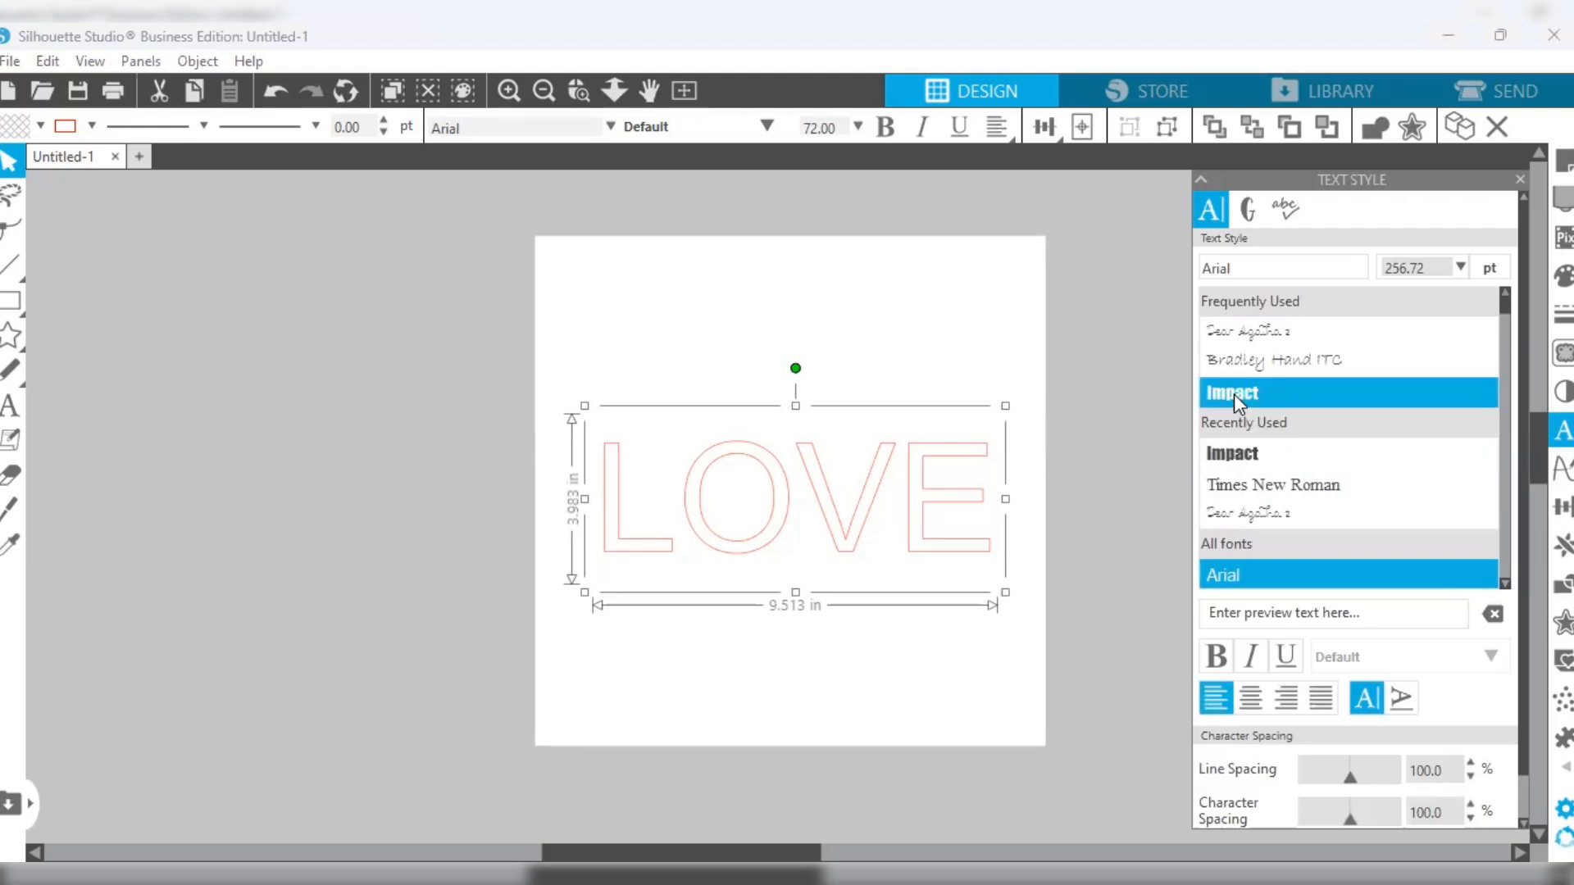
scroll(1312, 462, "down", 2)
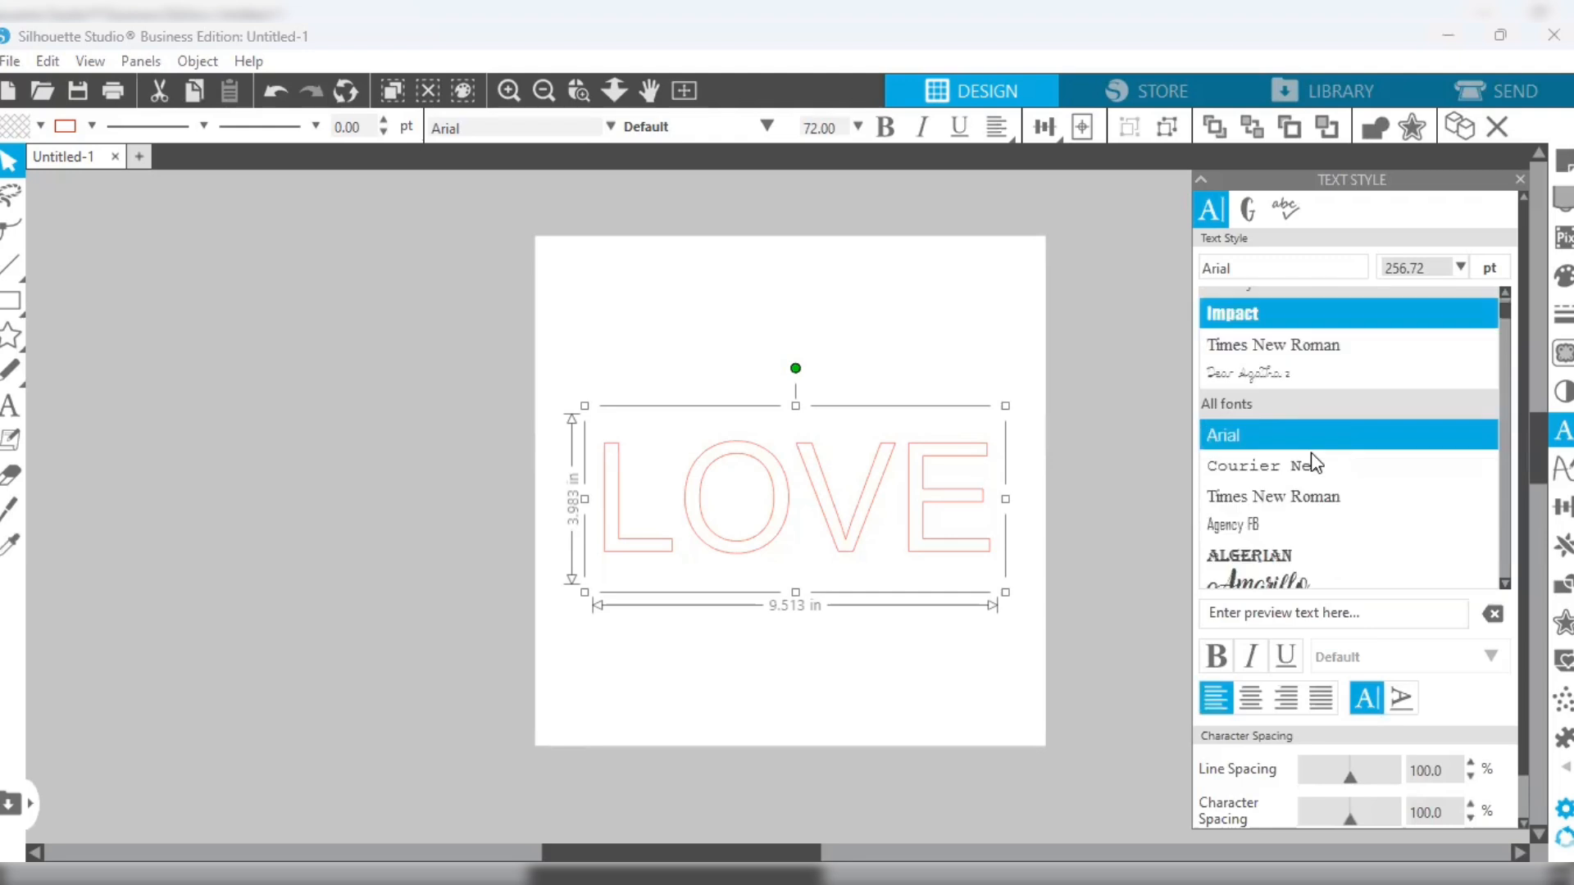
scroll(1312, 461, "down", 2)
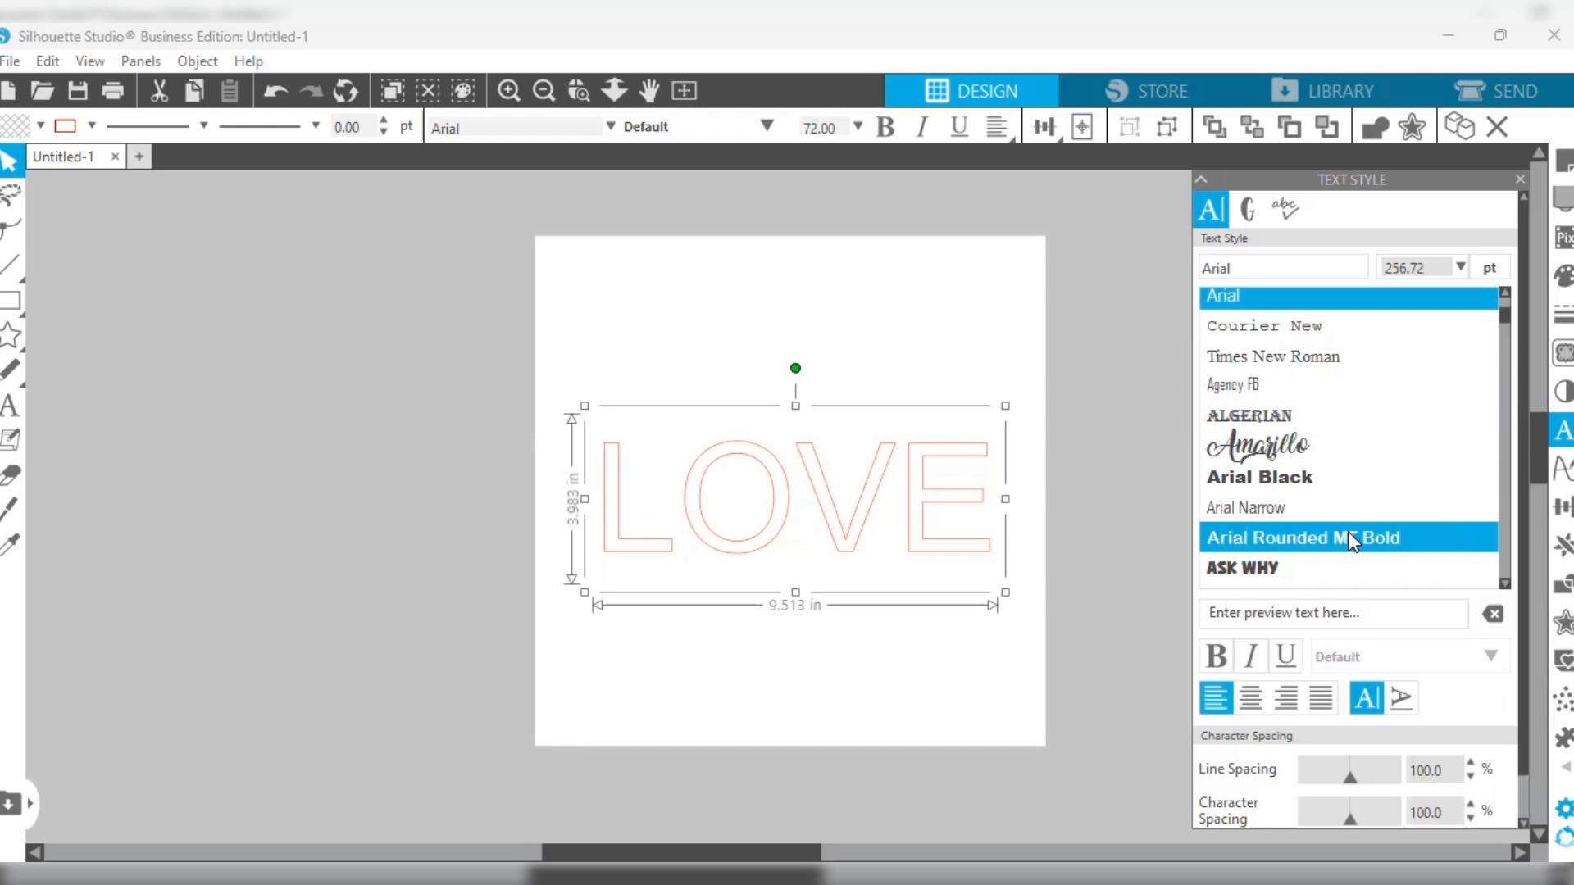
left_click(1291, 547)
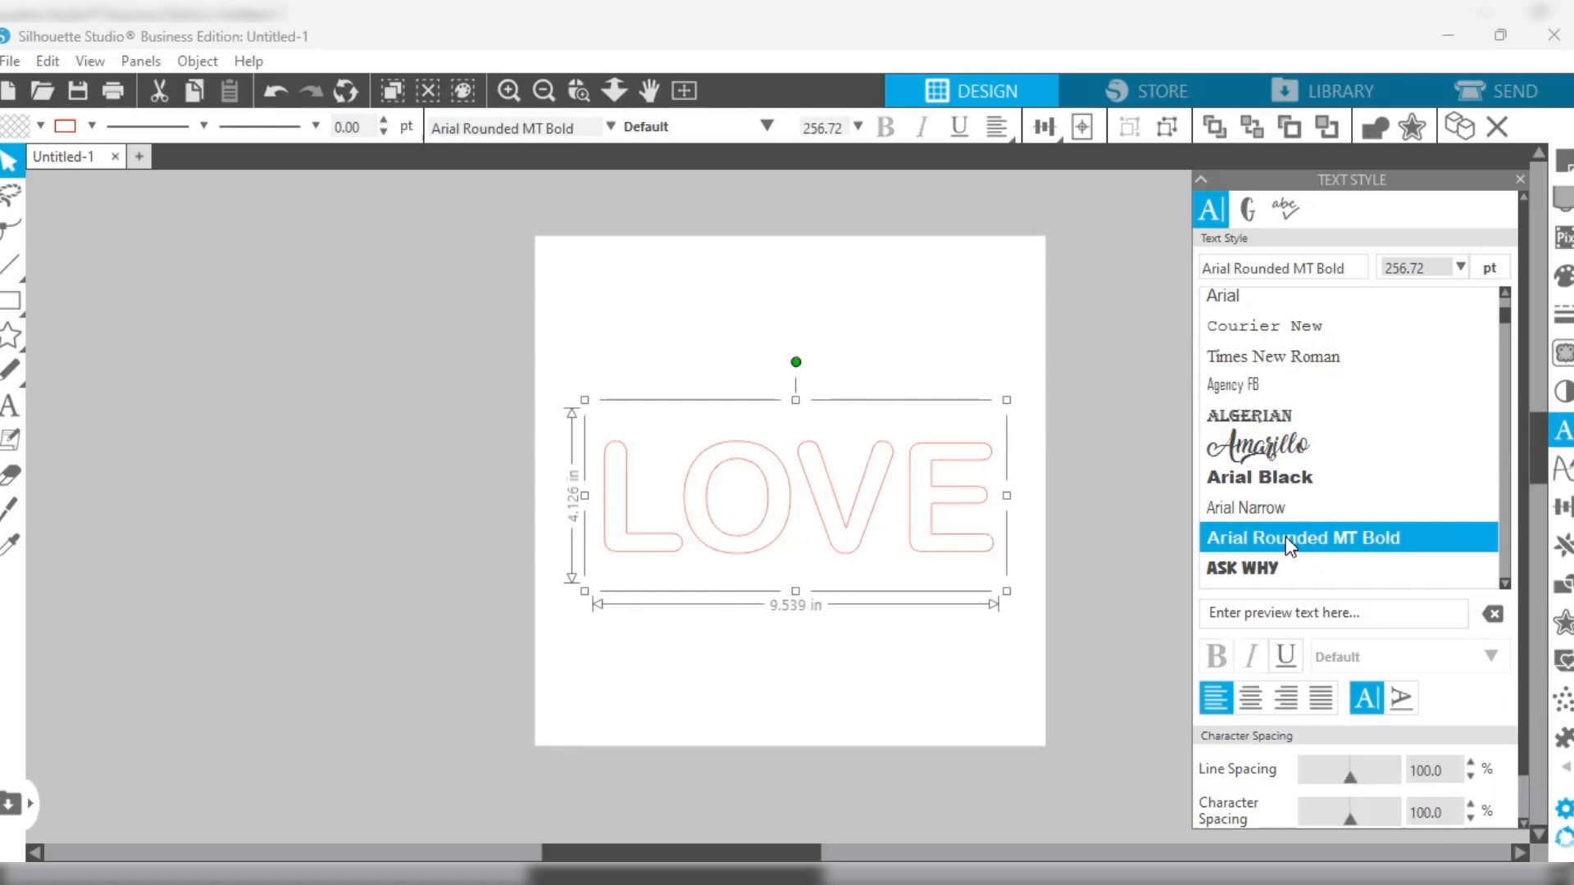
scroll(1285, 499, "up", 2)
scroll(1280, 489, "up", 1)
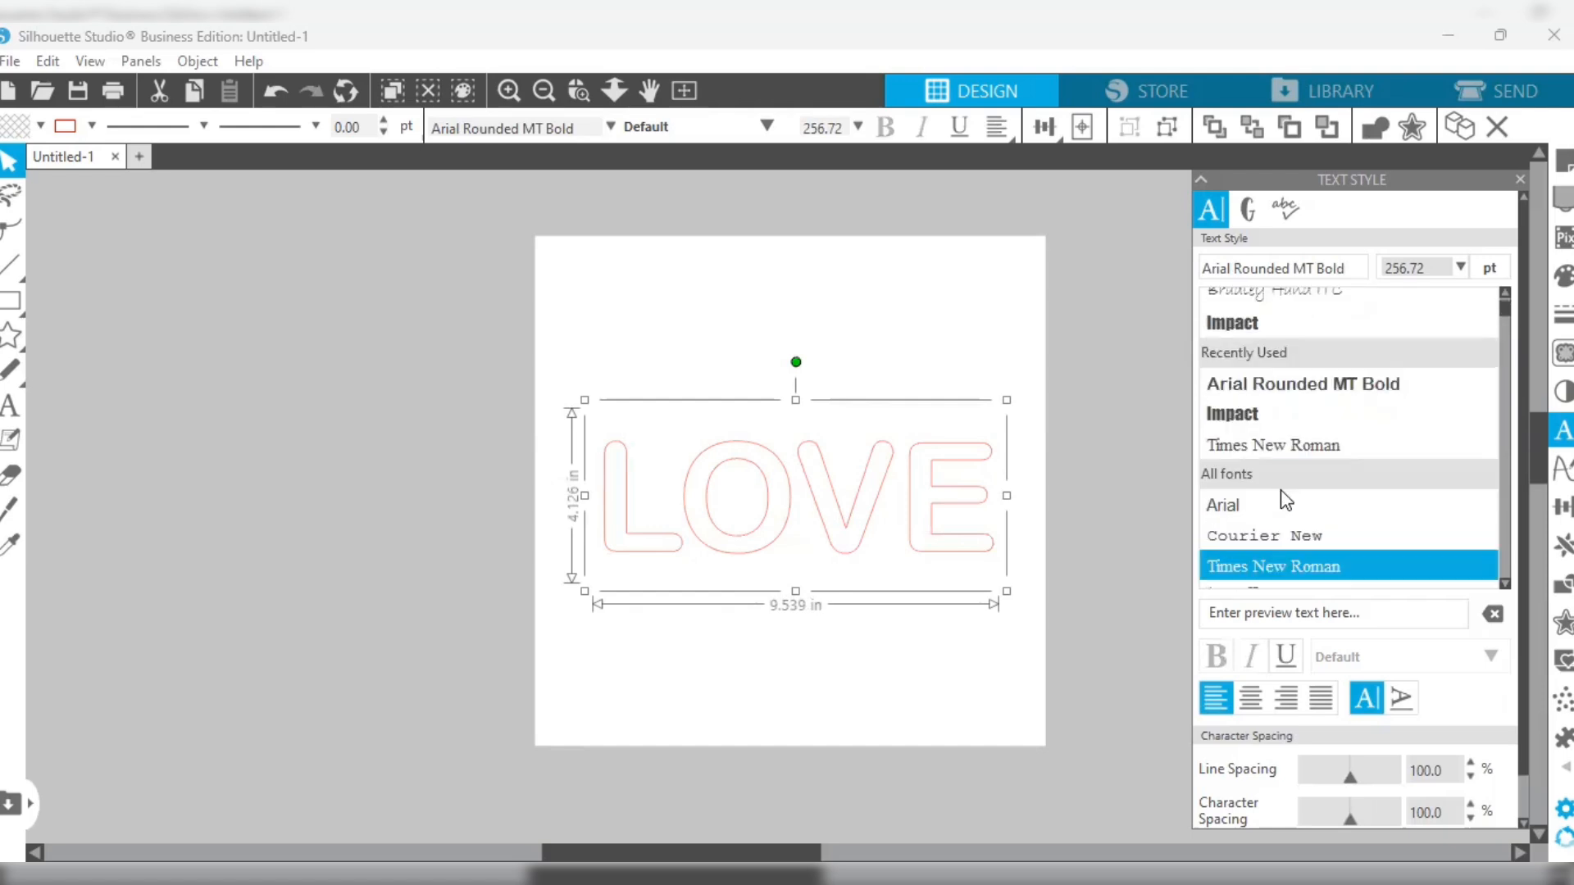
left_click(1247, 415)
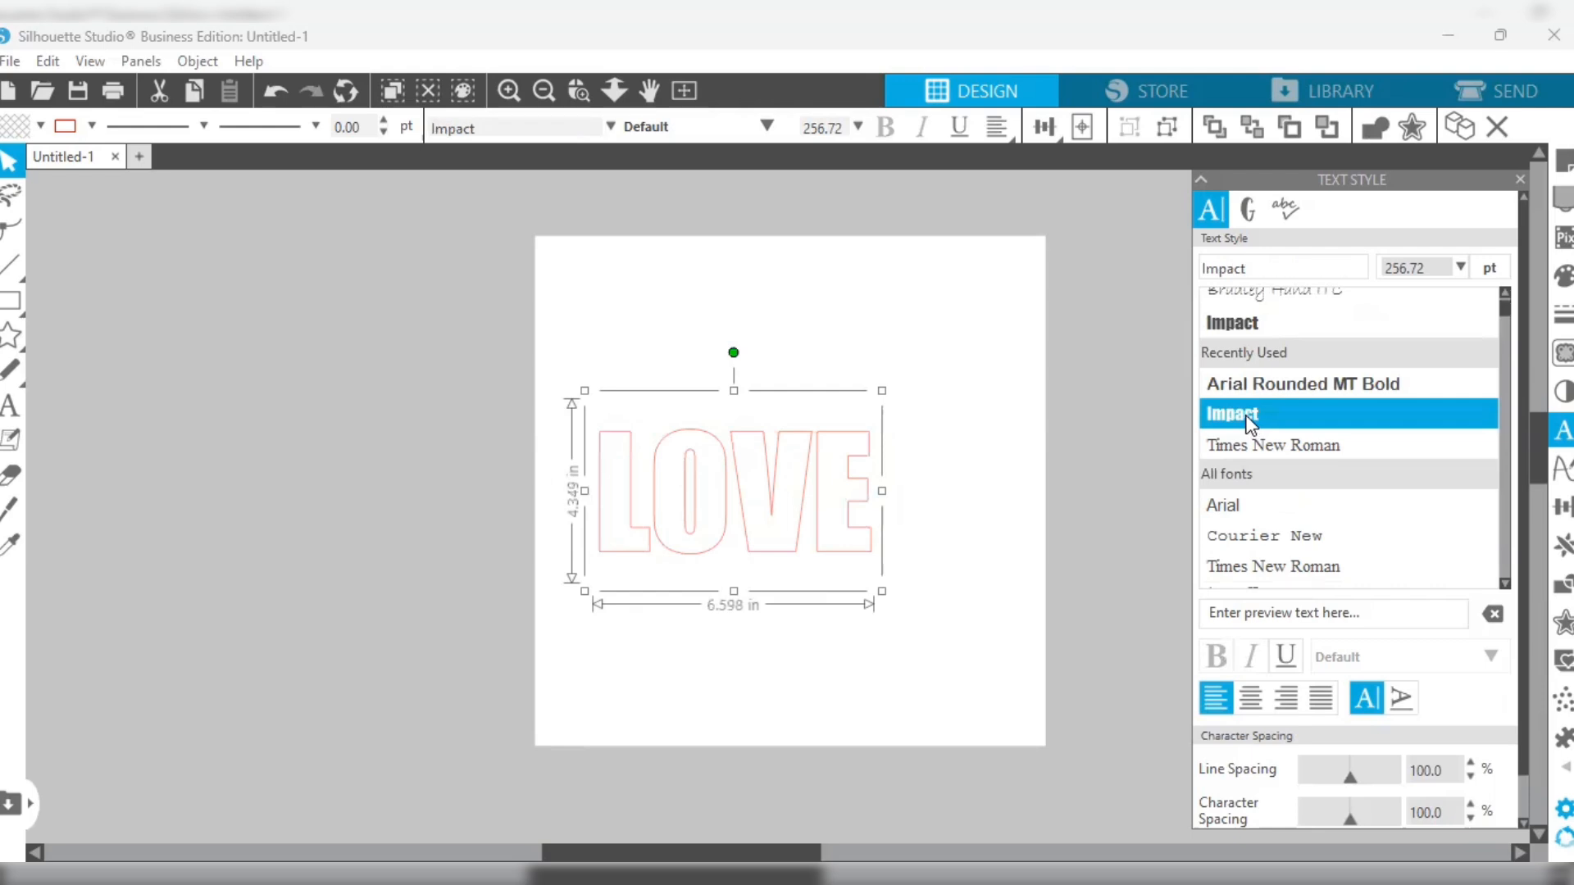
Compare Arial Black with Impact on the LOVE text and set its font to Arial Black
scroll(1250, 422, "up", 1)
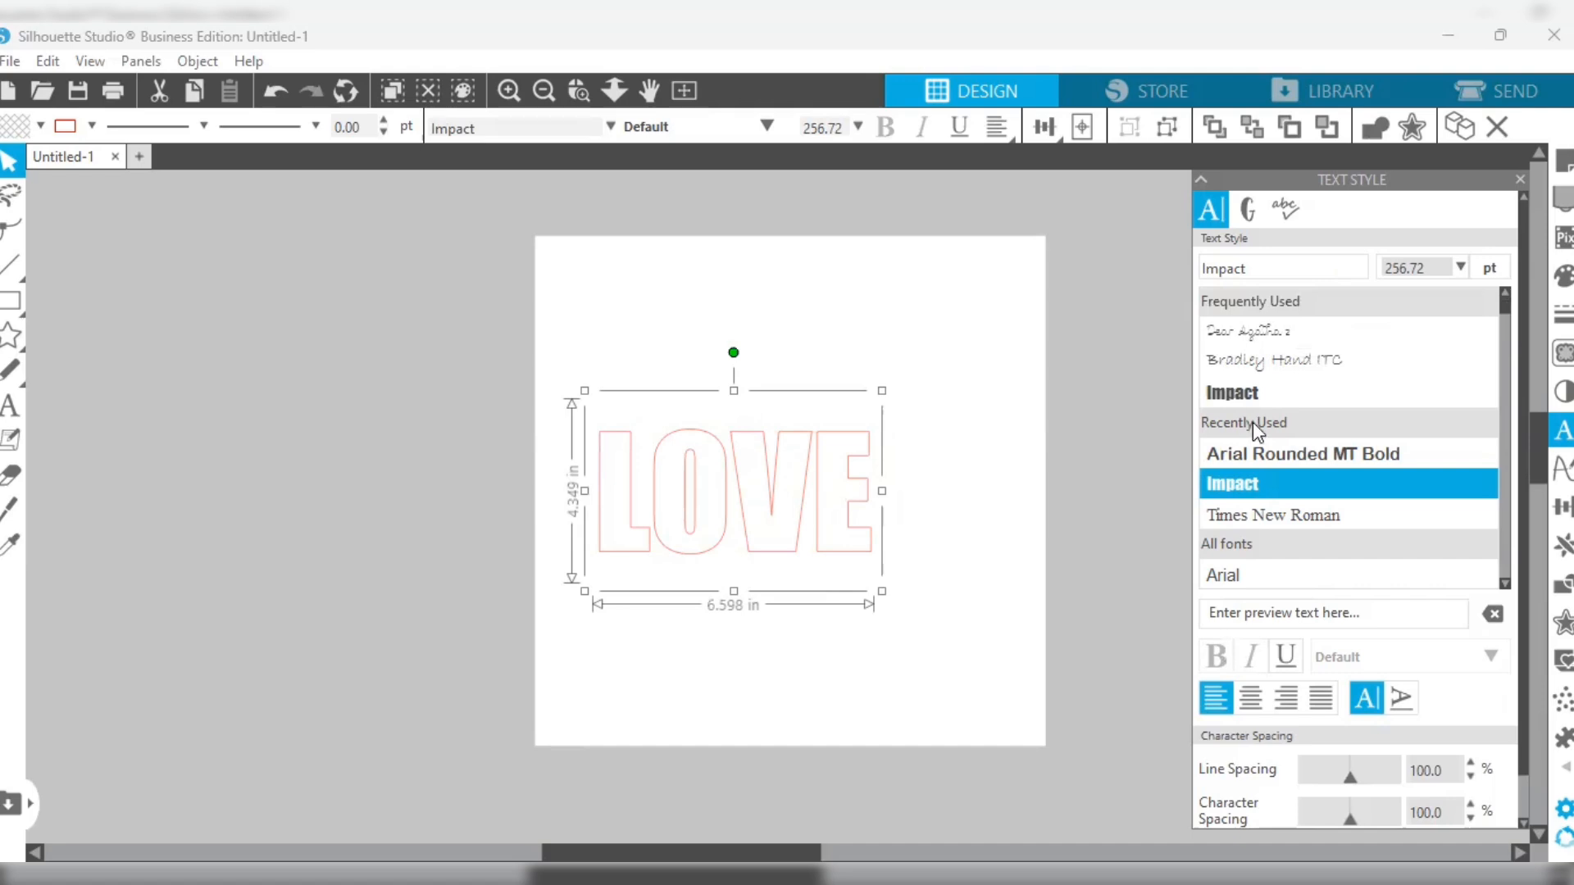
scroll(1246, 415, "down", 4)
scroll(1272, 447, "down", 1)
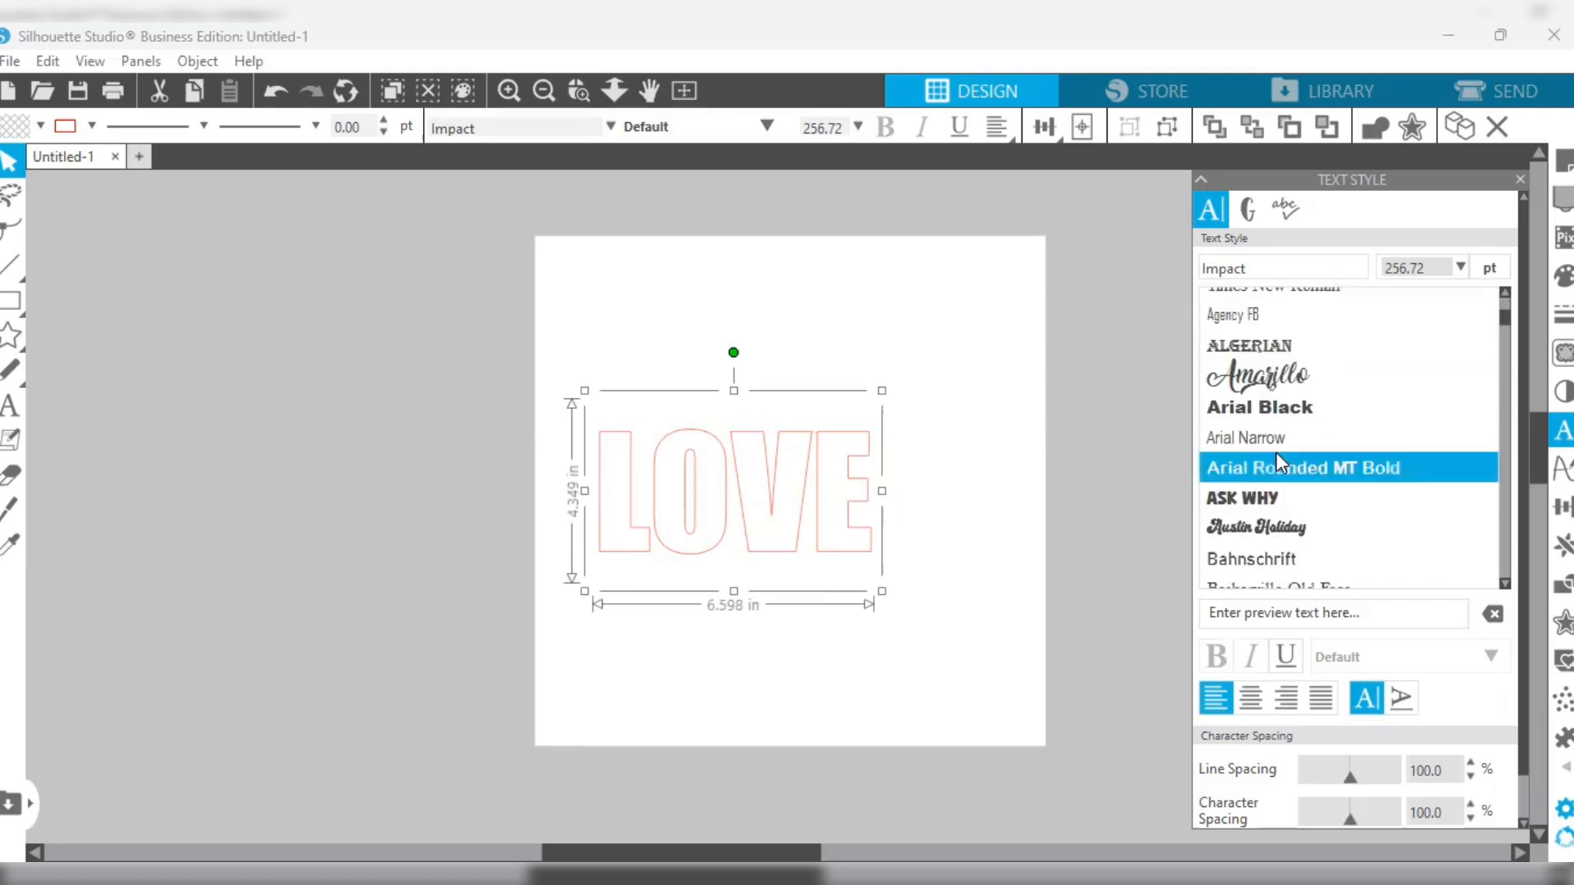
left_click(1265, 414)
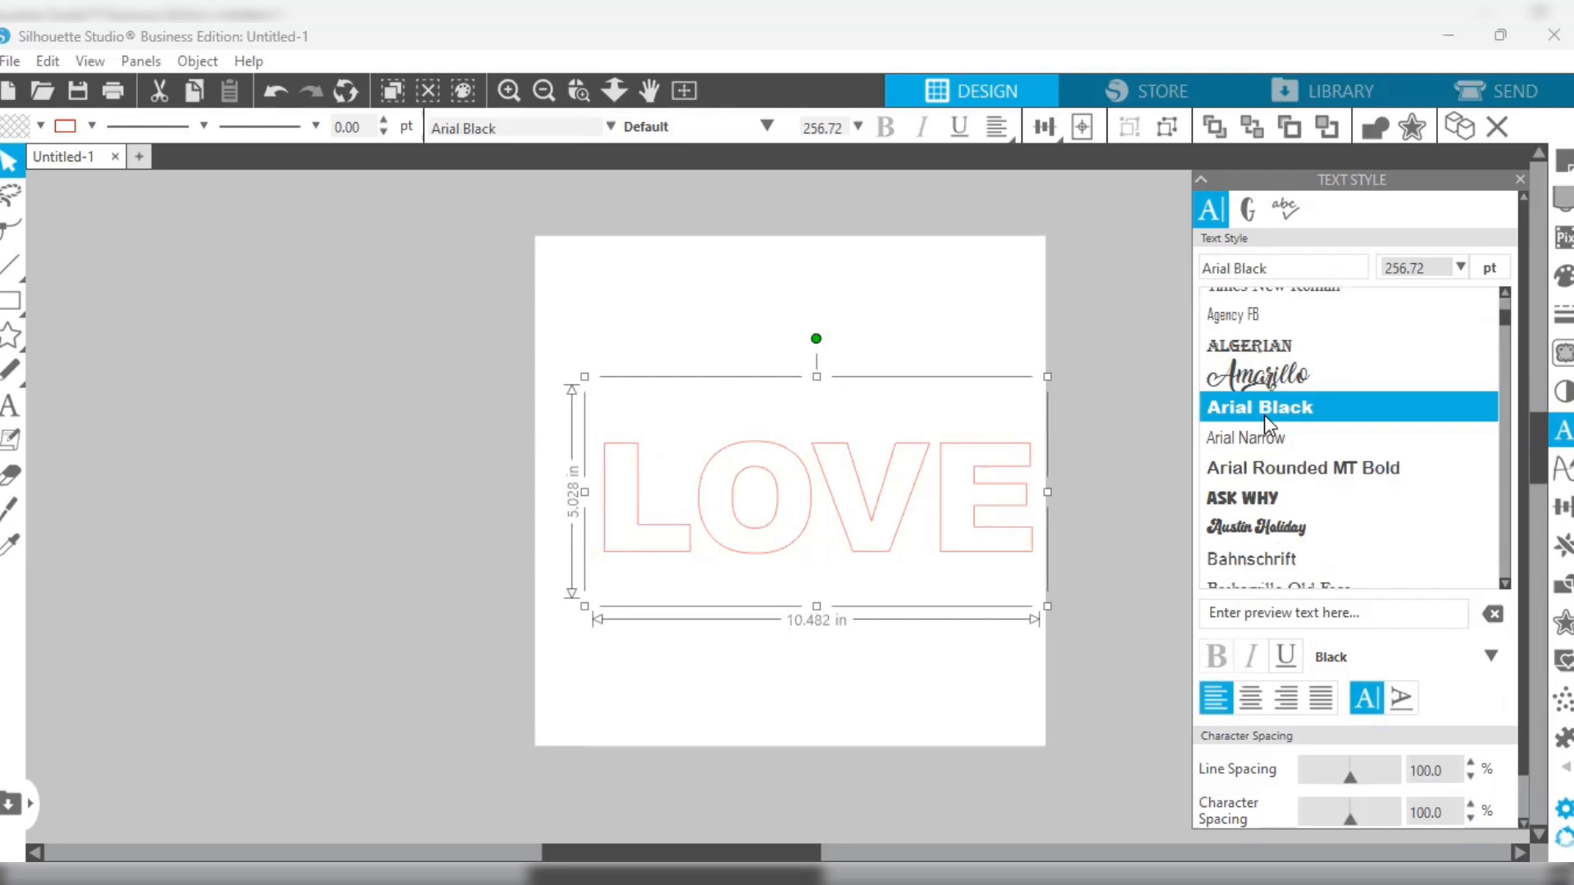
scroll(1264, 415, "up", 2)
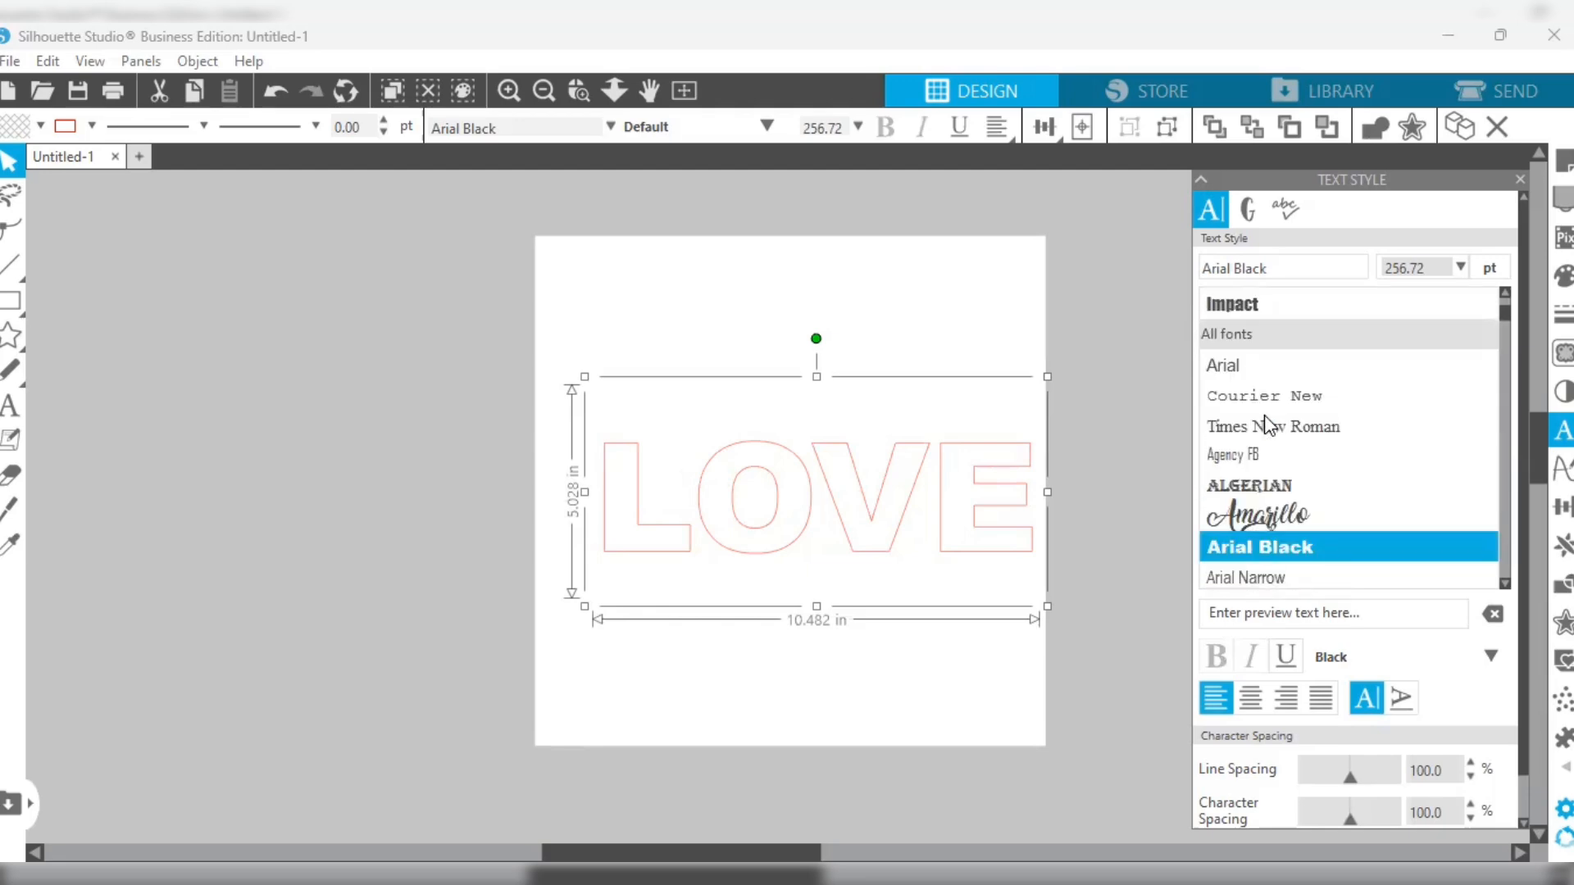
left_click(1229, 311)
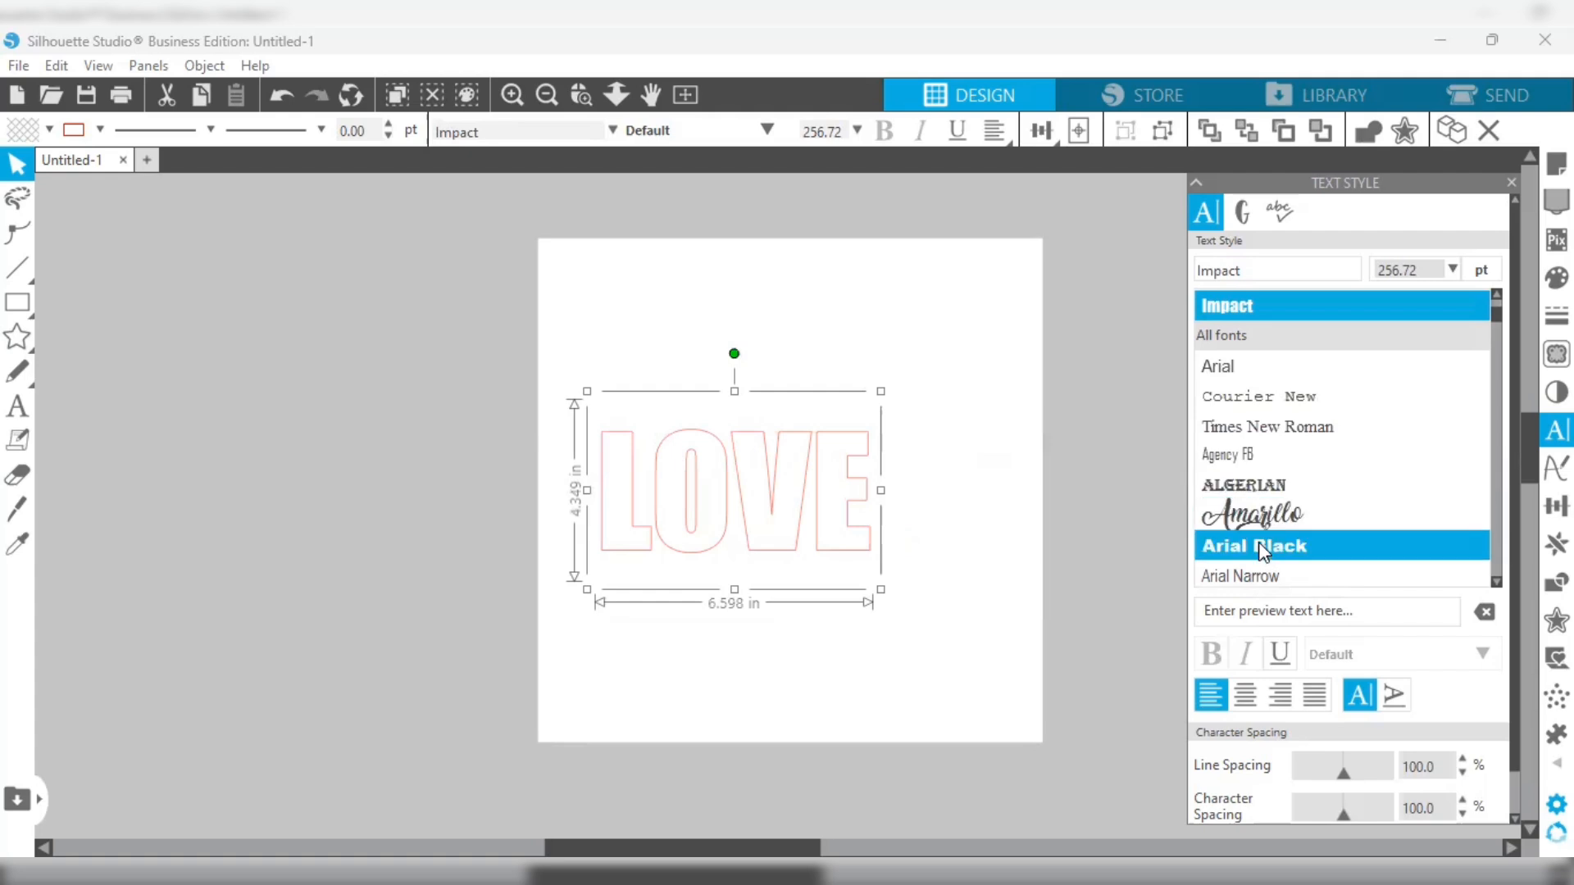
left_click(1263, 546)
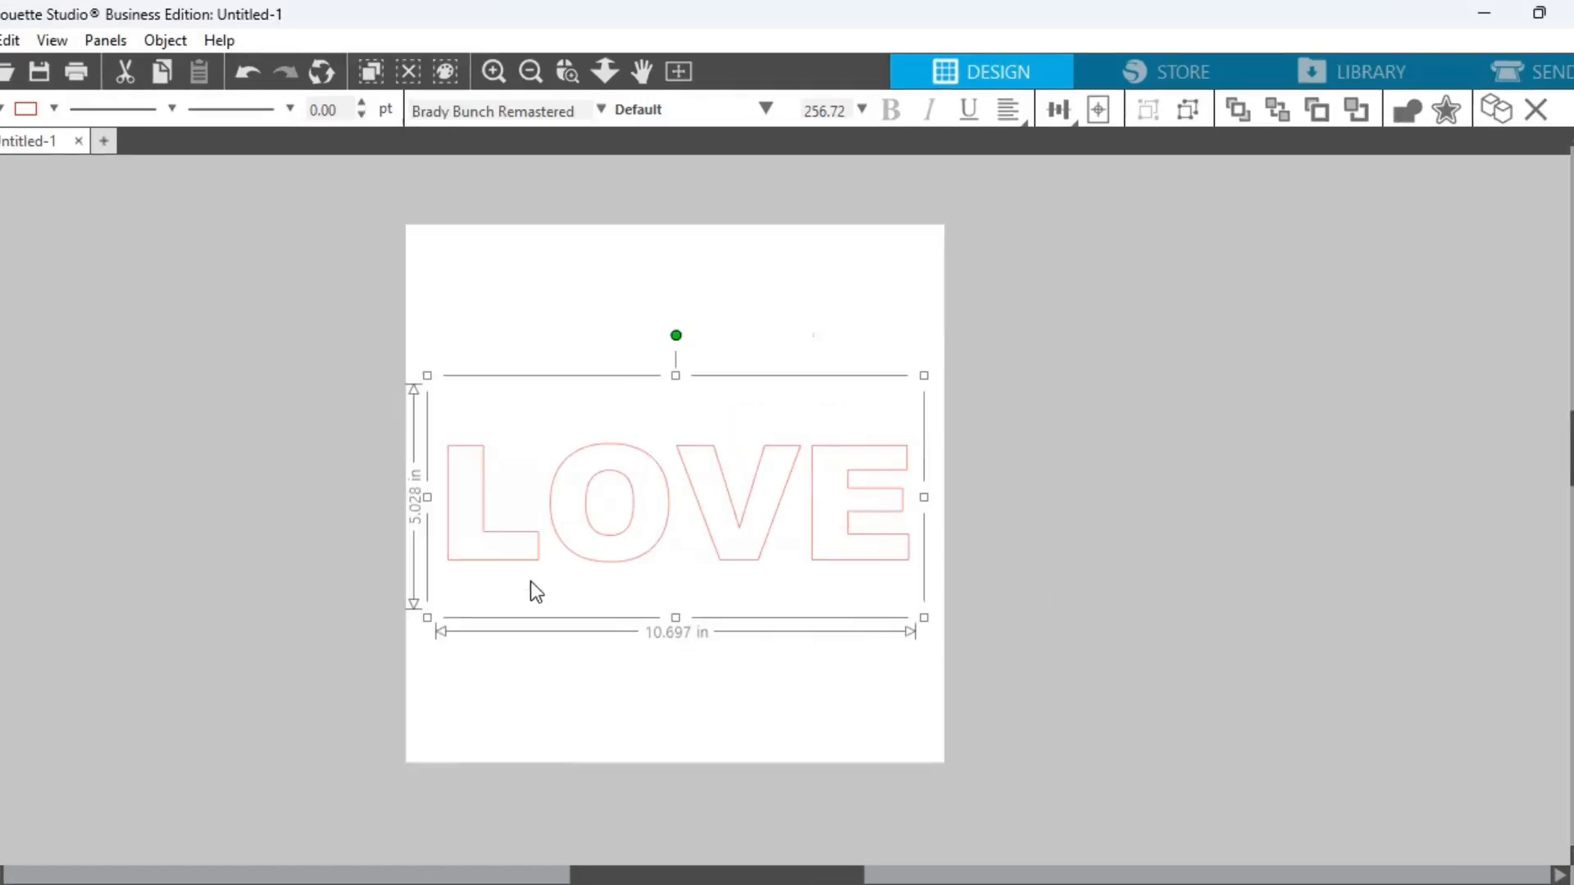
Ungroup the LOVE text into separate letter shapes
right_click(631, 508)
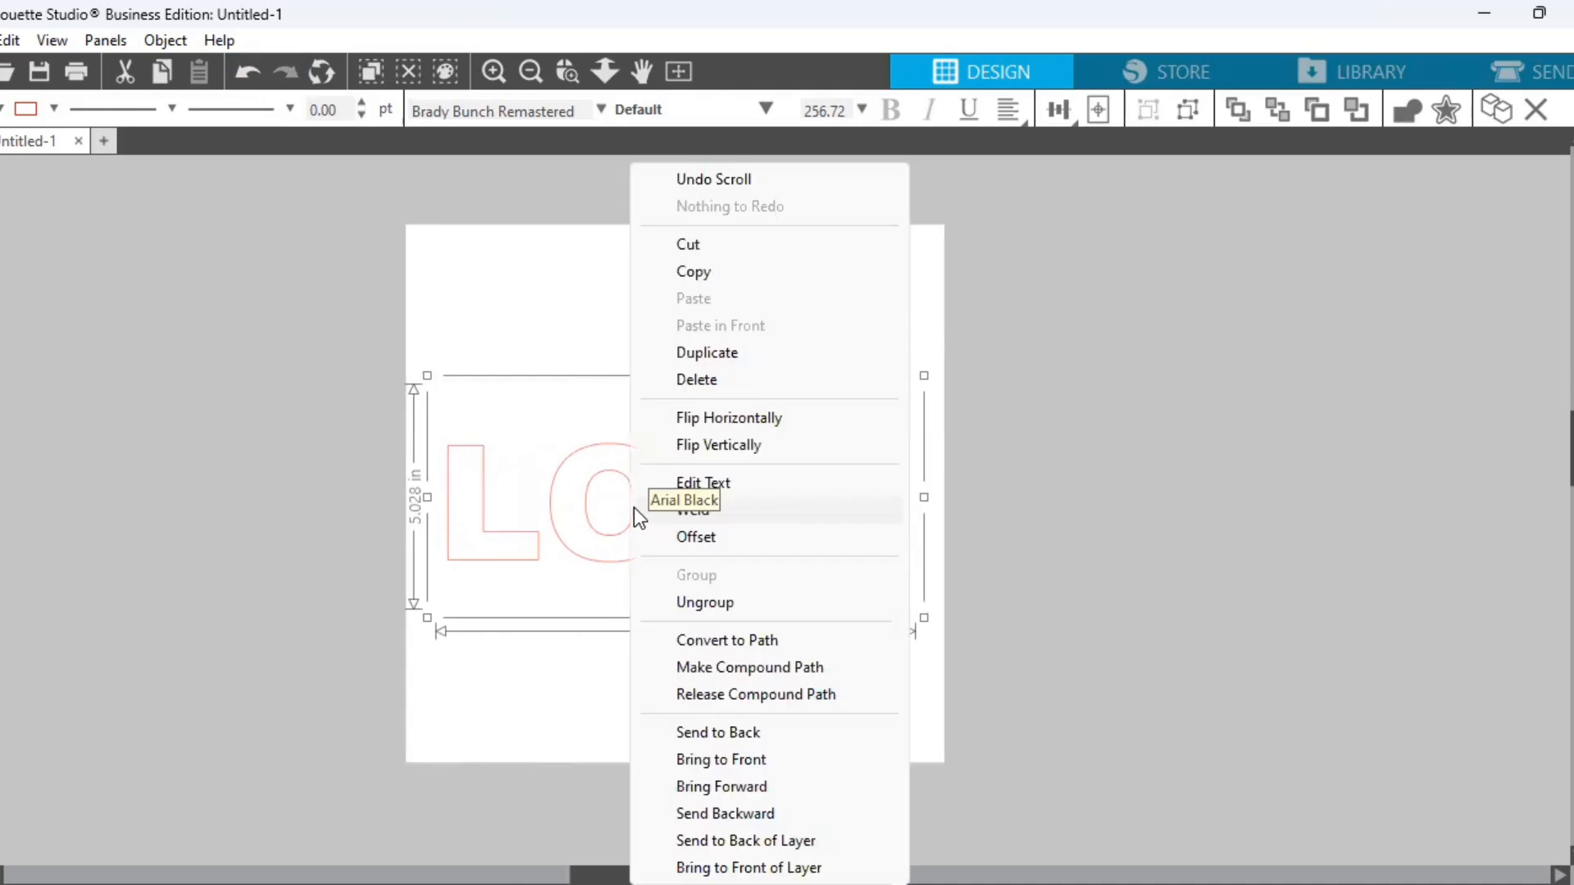
left_click(213, 125)
left_click(164, 46)
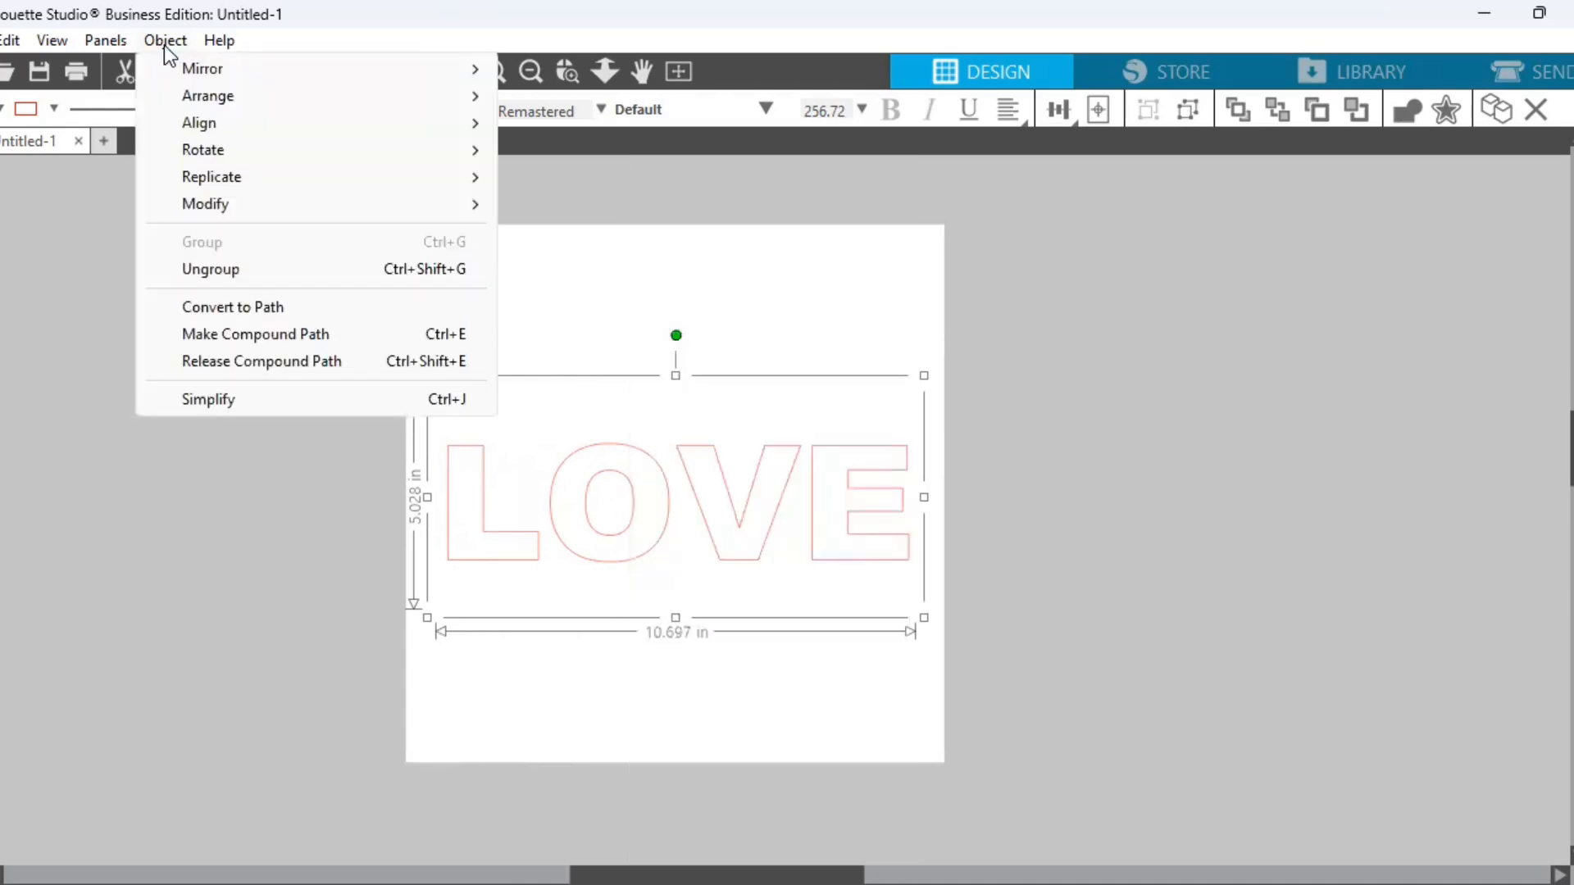
left_click(226, 270)
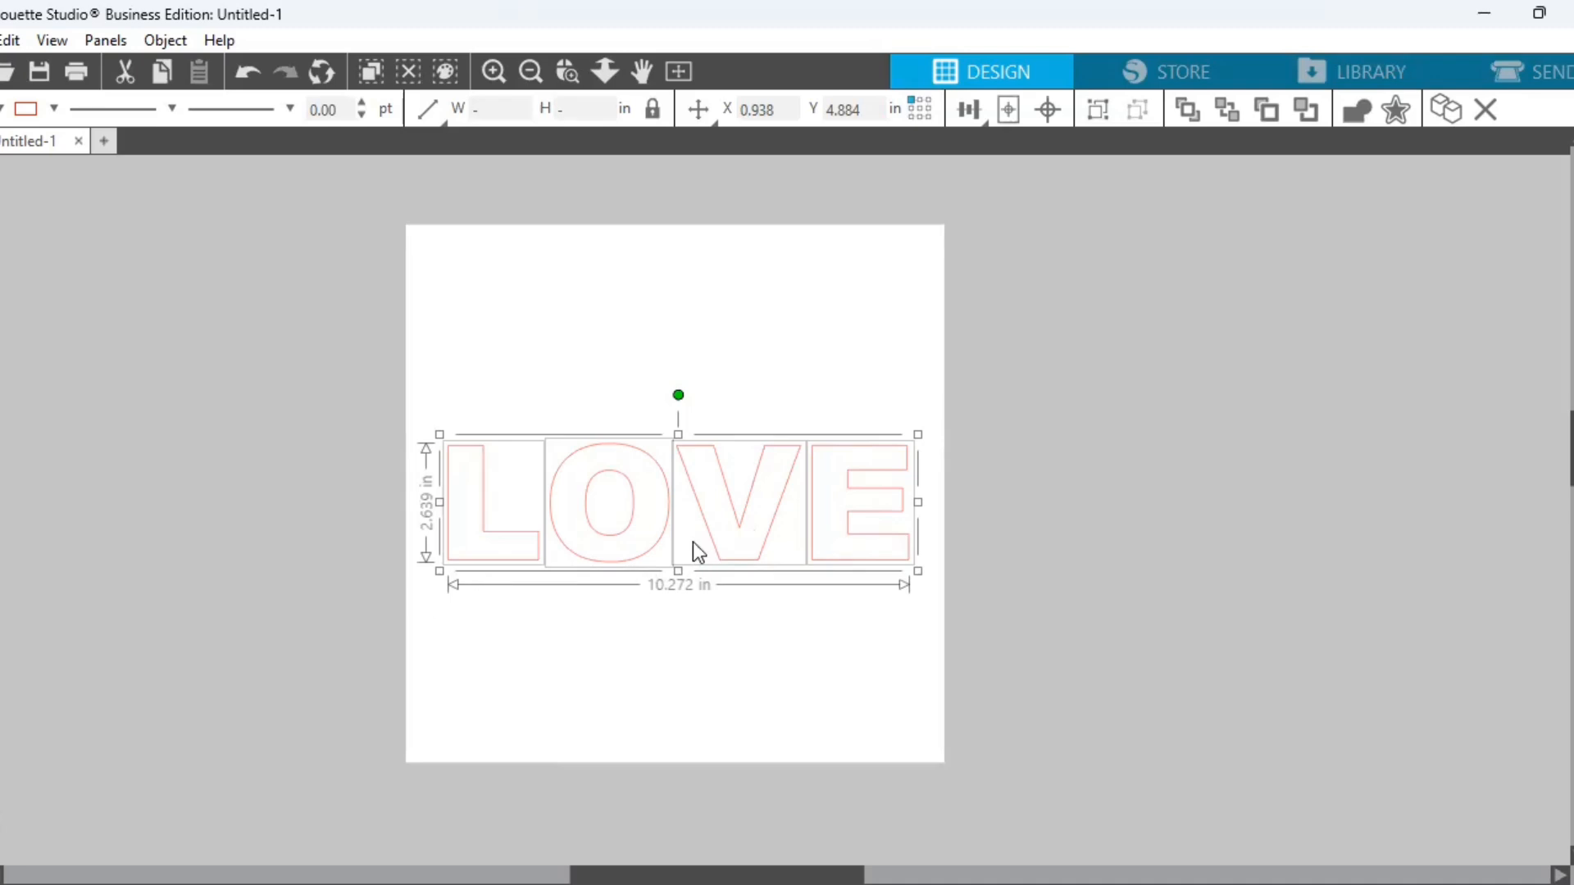
Group the four separate letters of LOVE into a single object
right_click(683, 617)
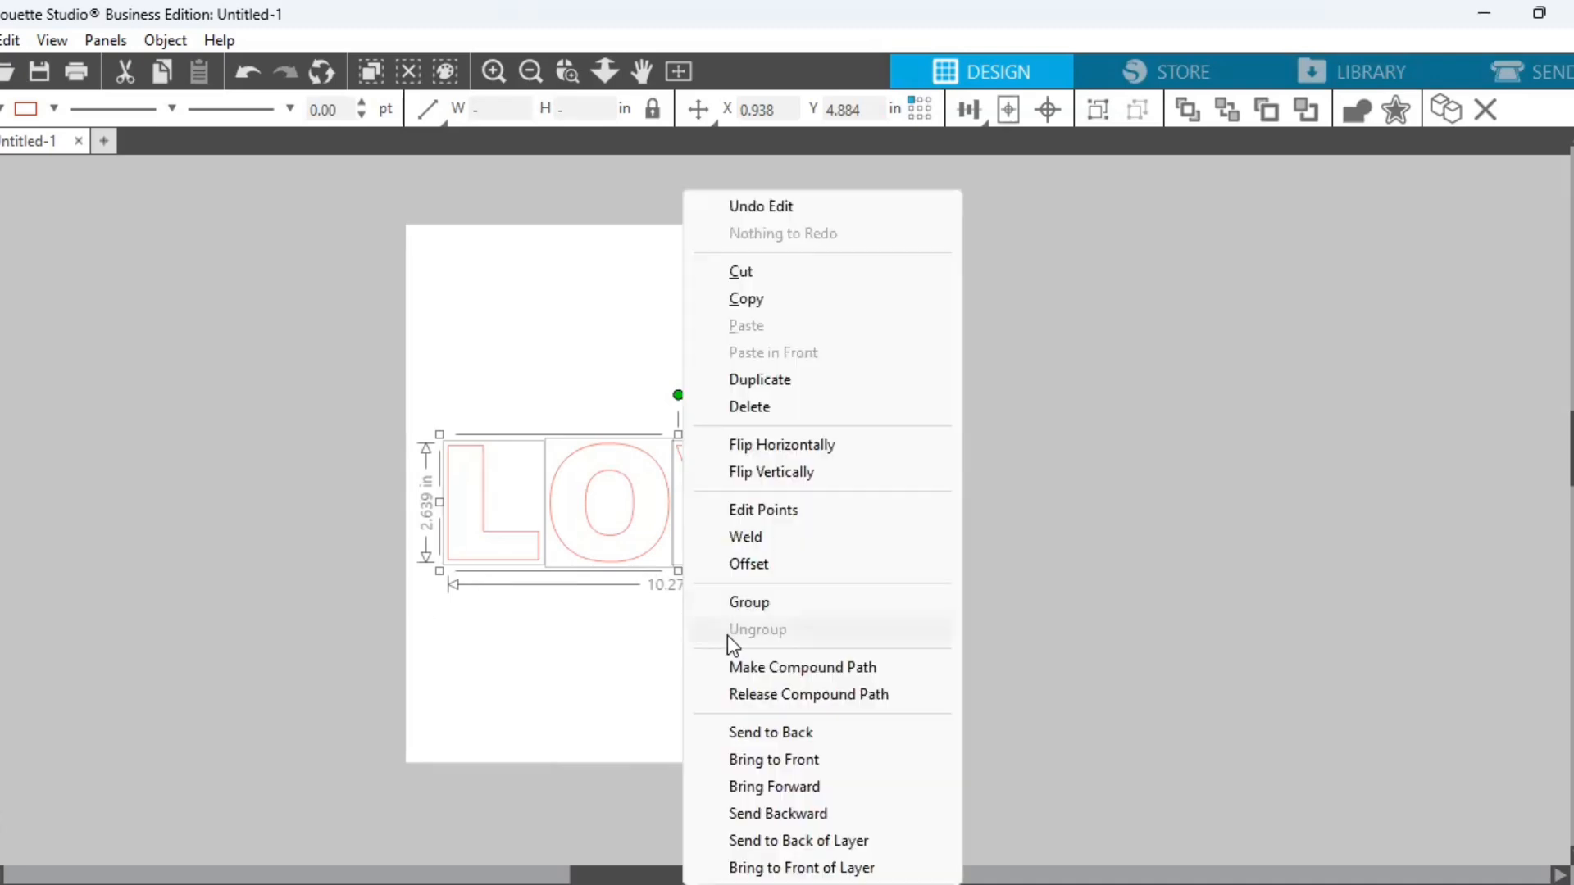
left_click(161, 41)
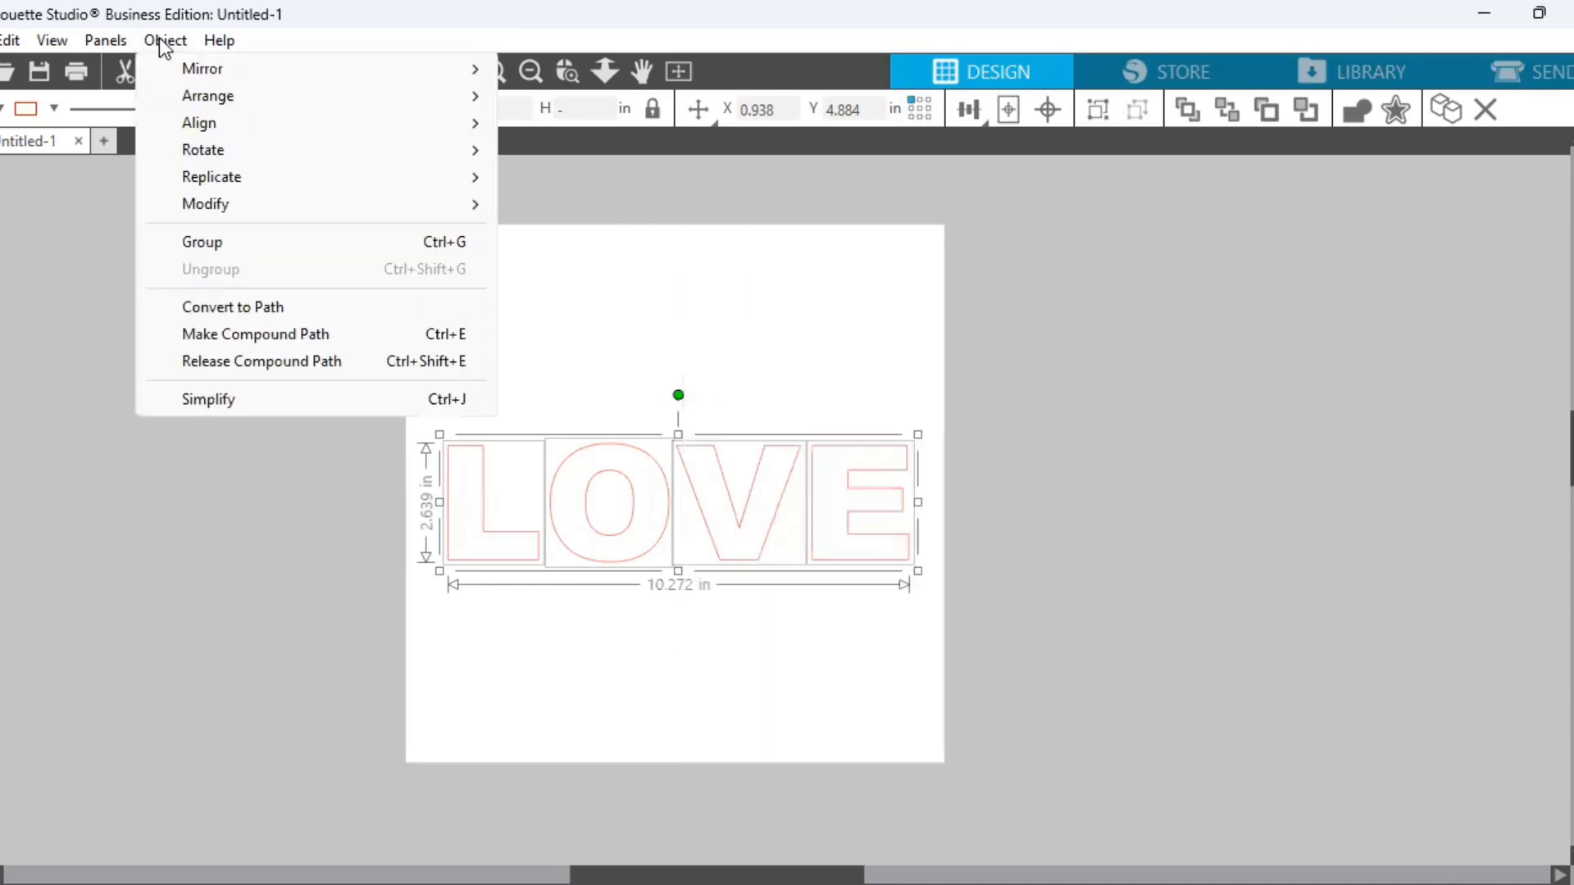
left_click(216, 249)
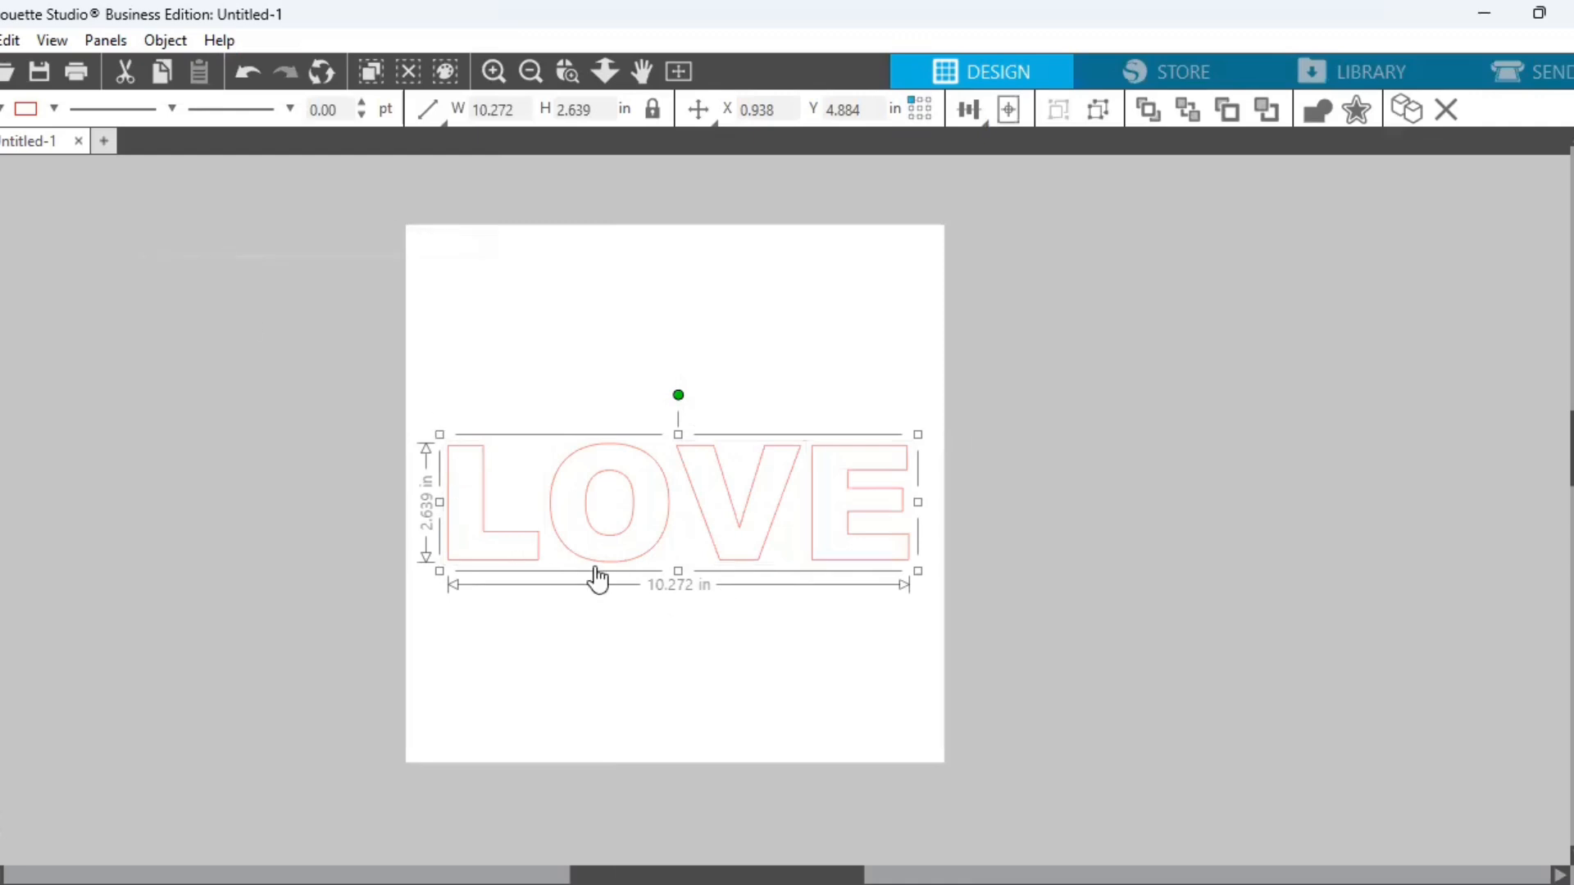
Shift the grouped LOVE letters slightly up and left and enlarge them proportionally to about 10.58 in wide
left_click_drag(632, 583, 628, 575)
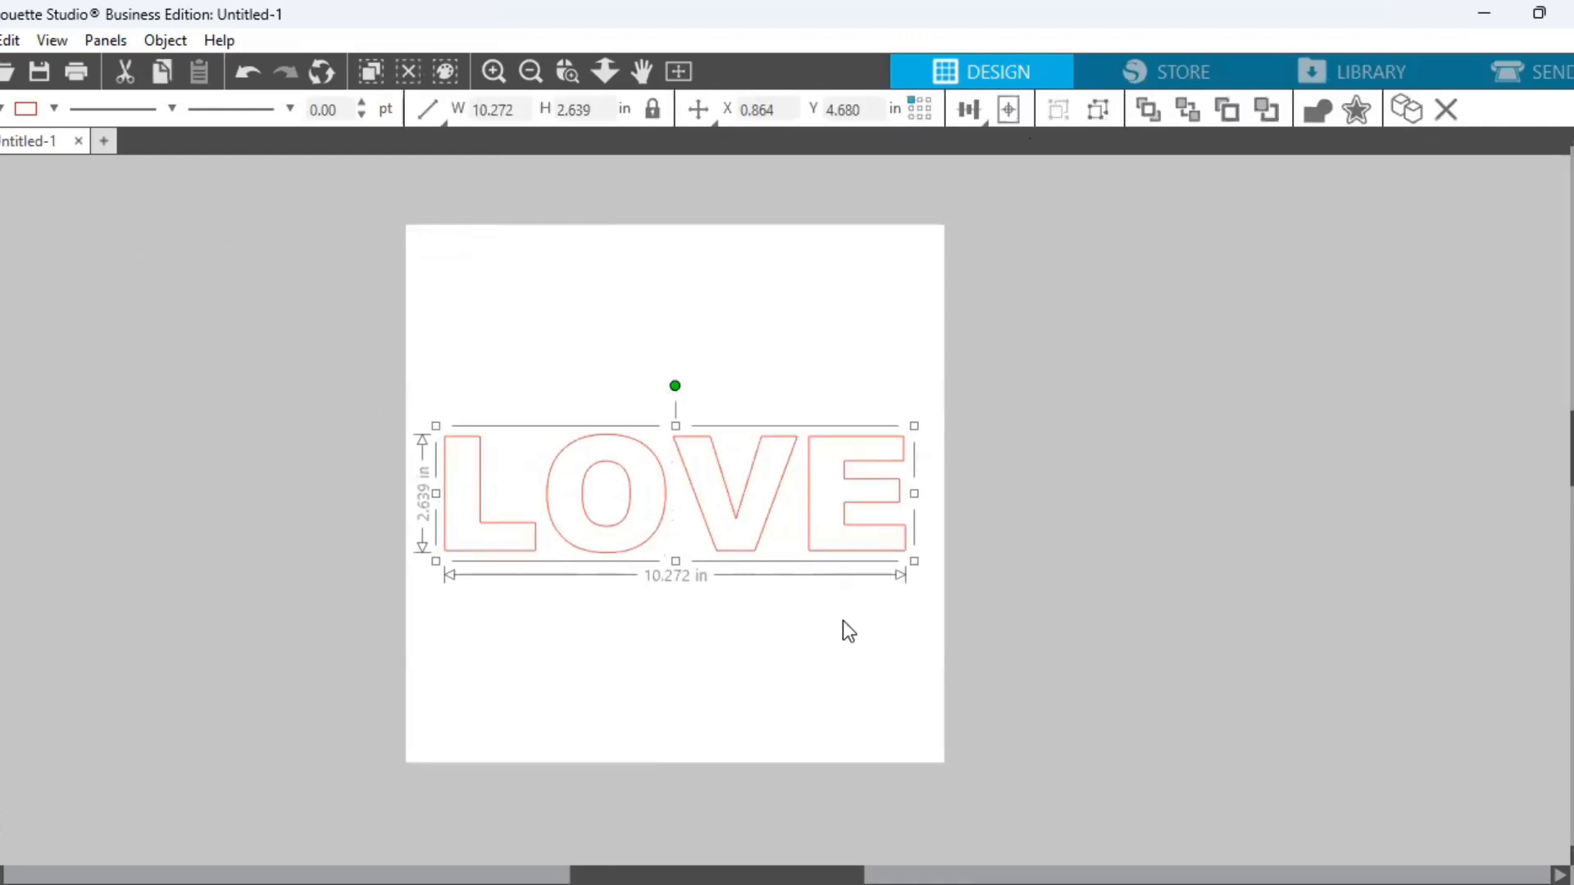
left_click(639, 595)
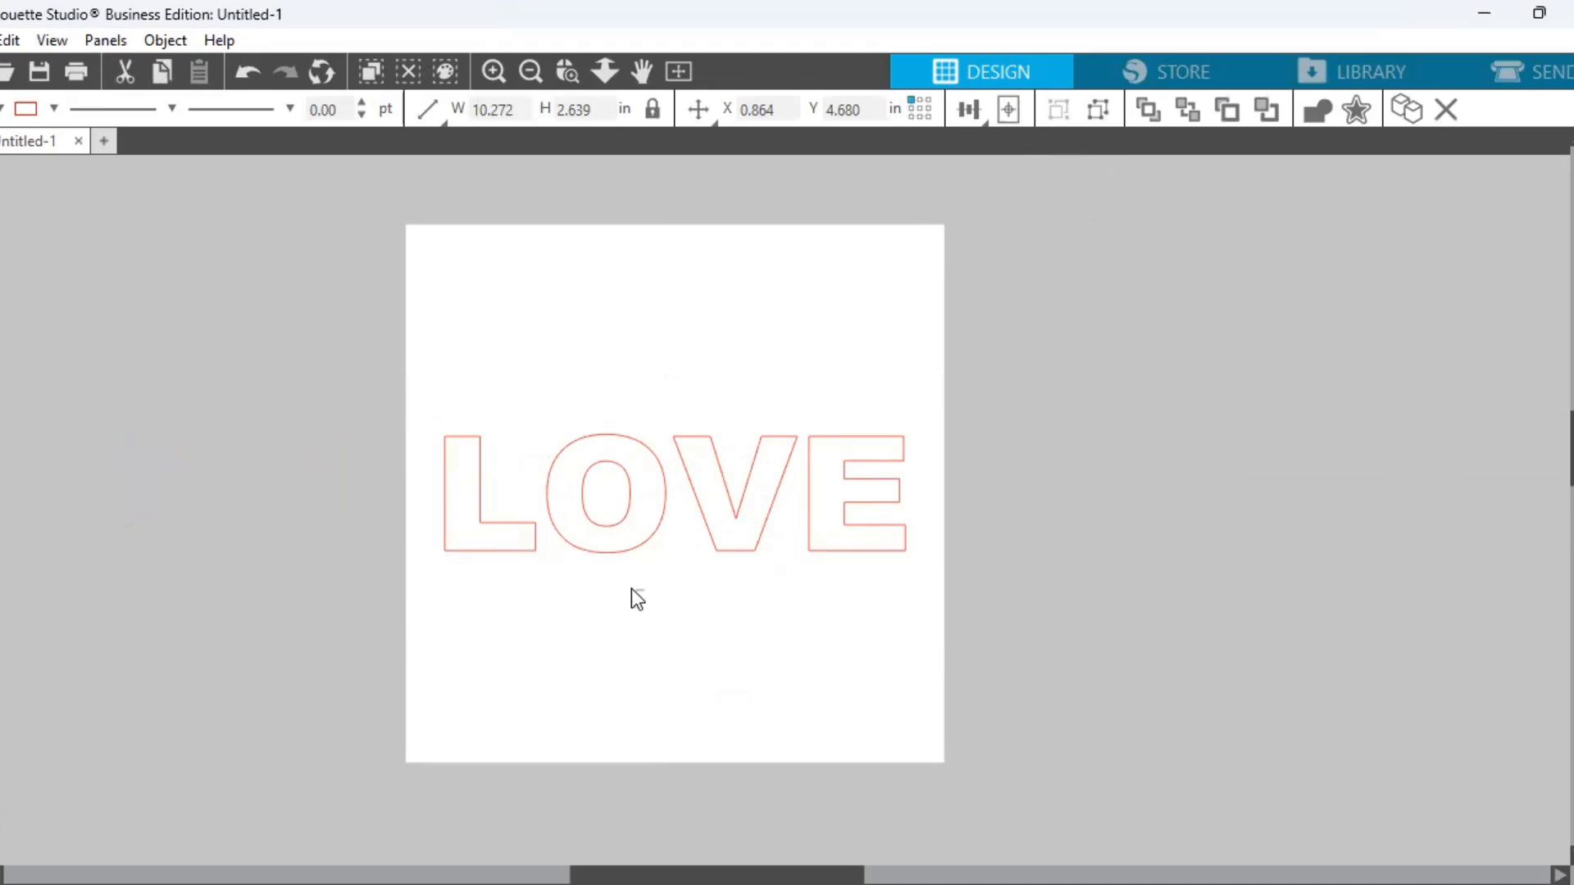
left_click(623, 554)
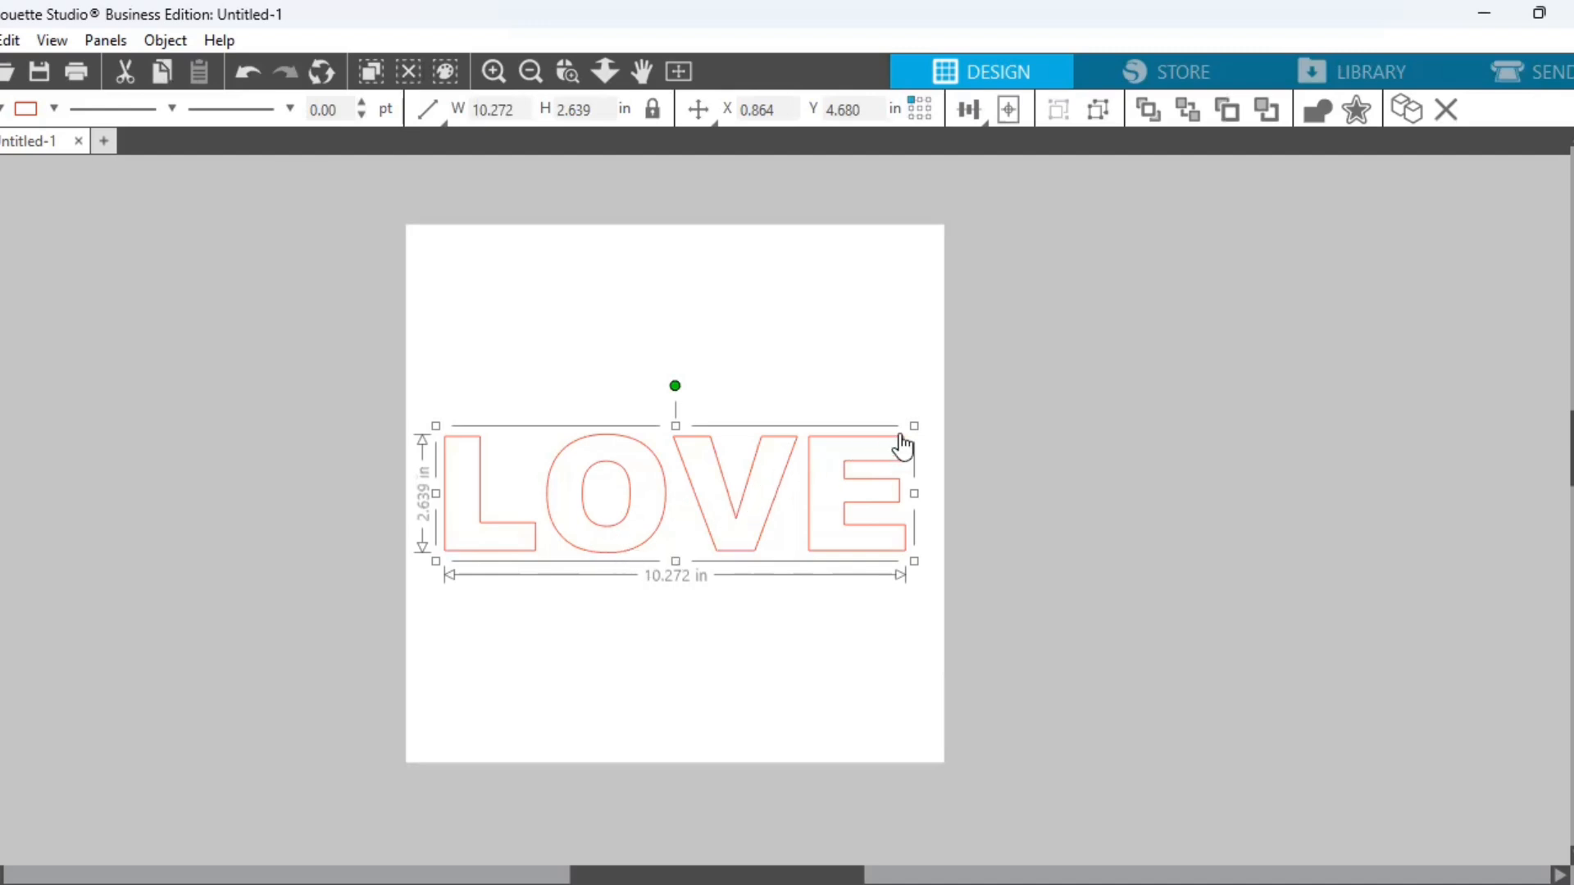
left_click_drag(912, 426, 921, 411)
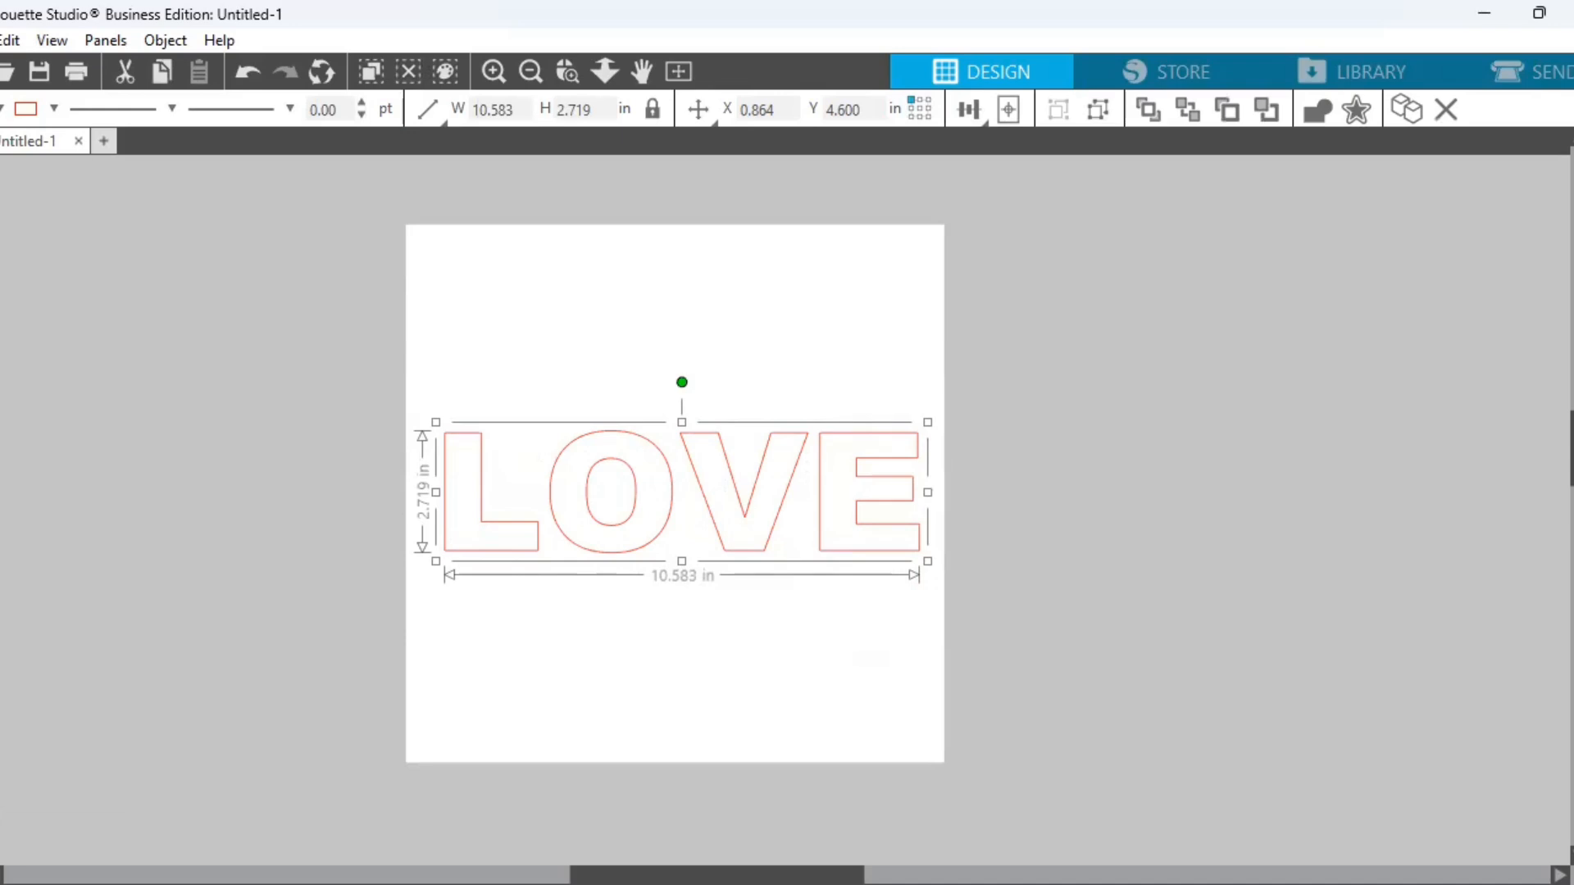
Fill the grouped LOVE letters with blue and change their outline color to white
left_click(4, 108)
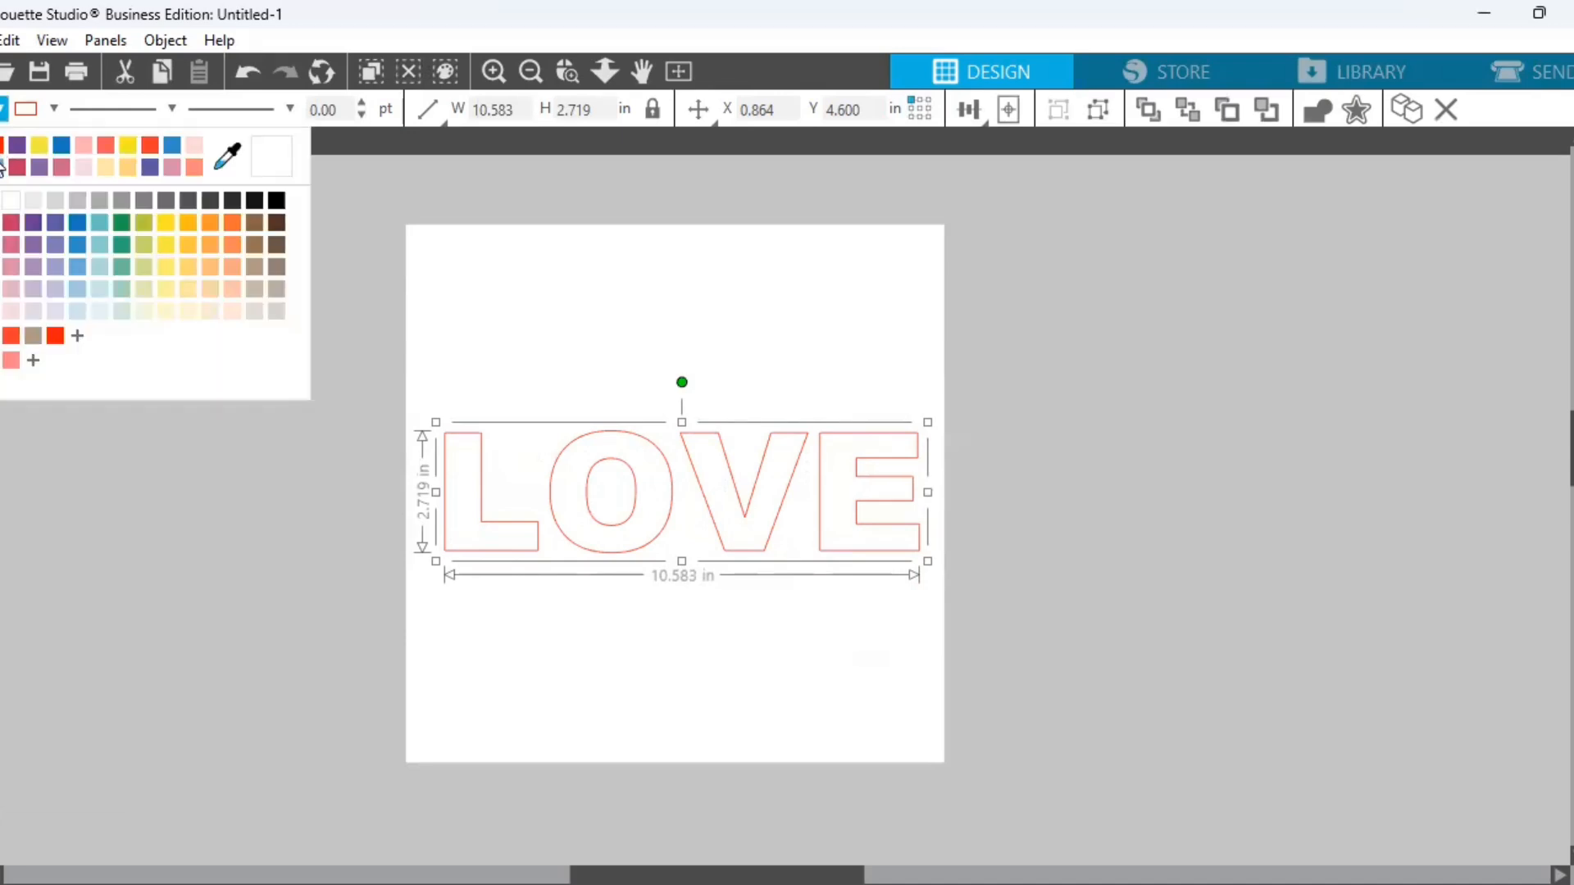
left_click(65, 149)
left_click(28, 111)
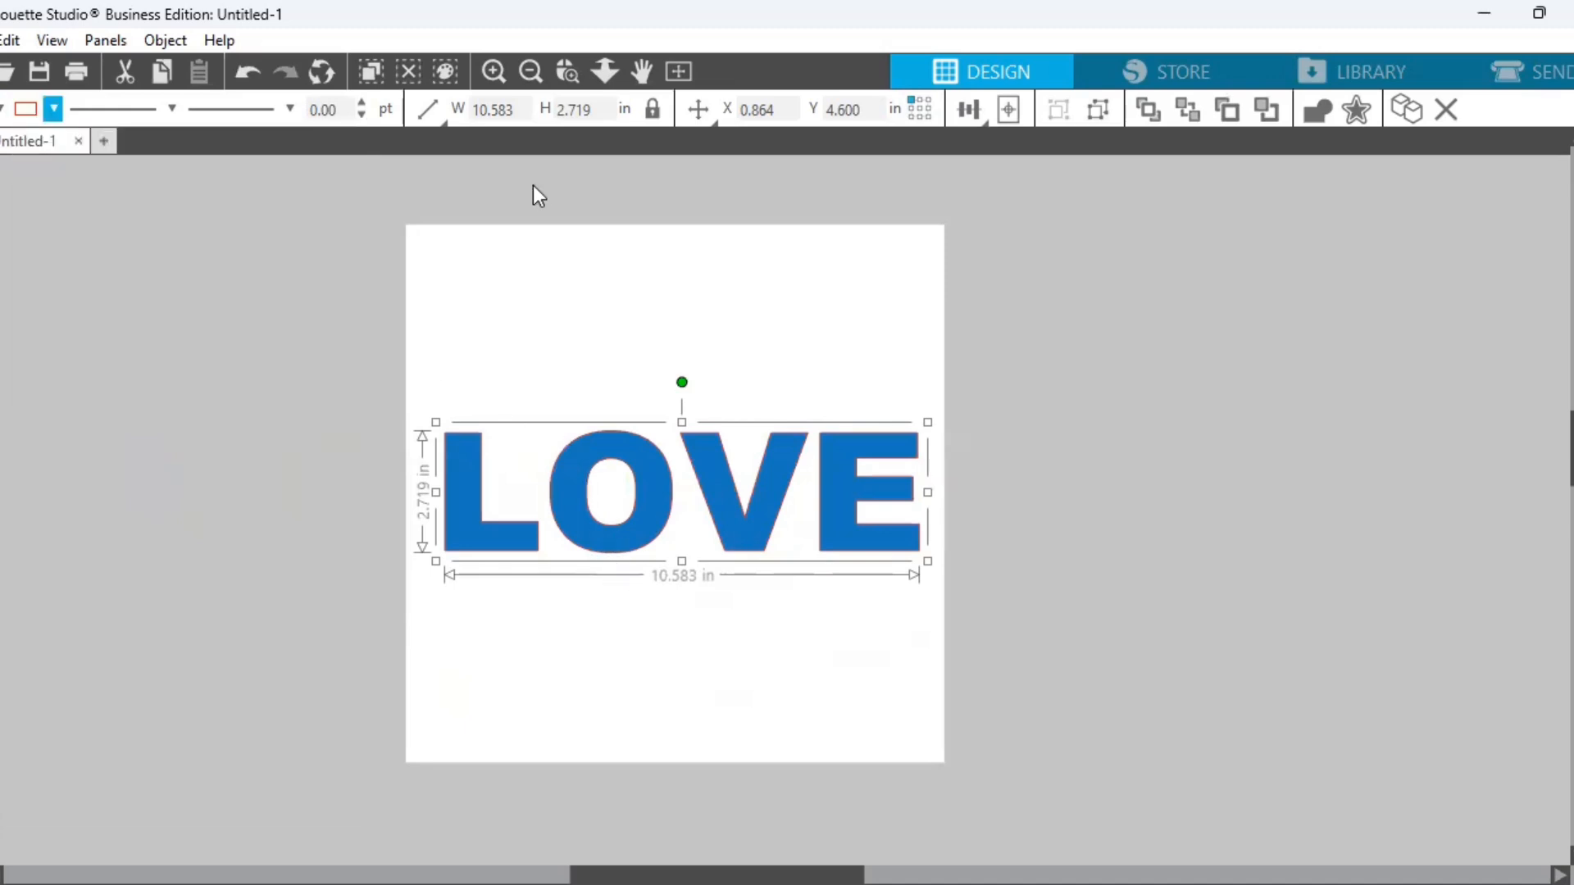
left_click(495, 73)
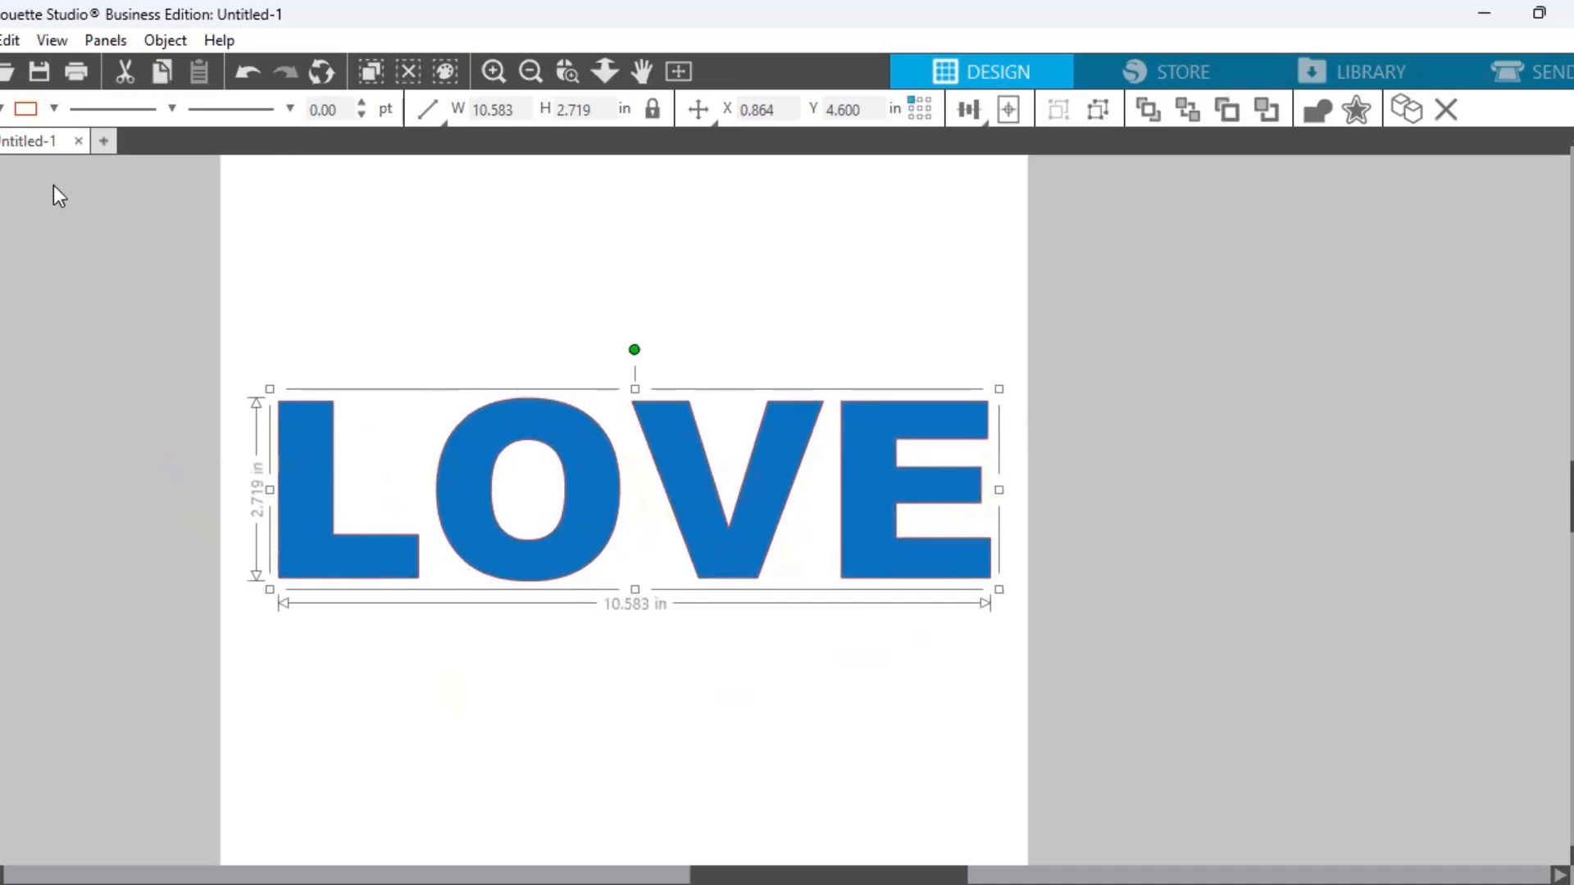
left_click(25, 108)
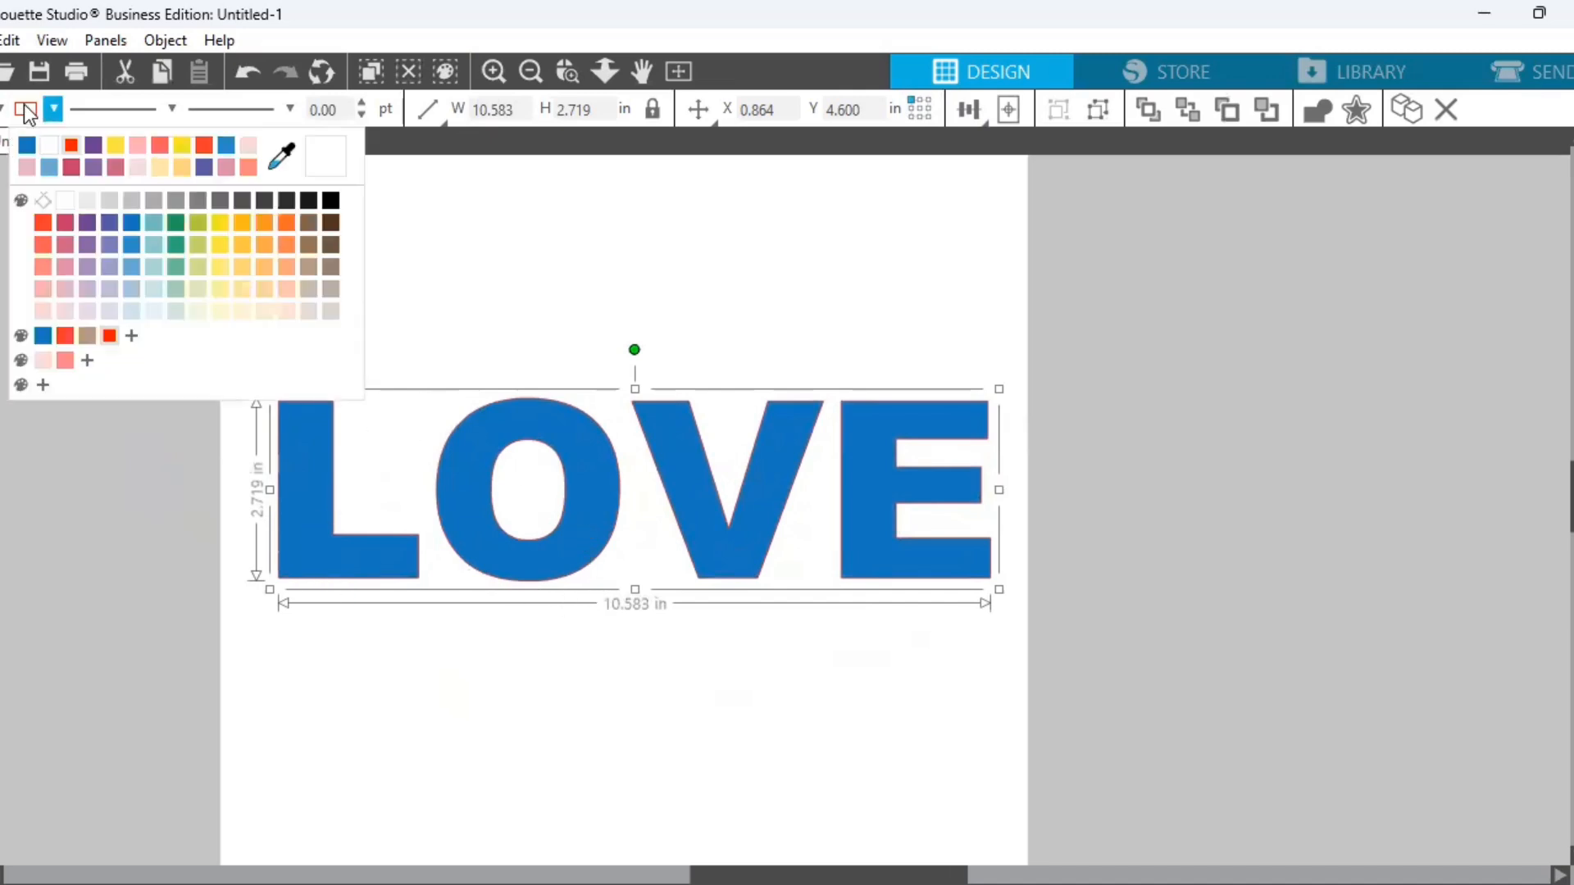
left_click(65, 203)
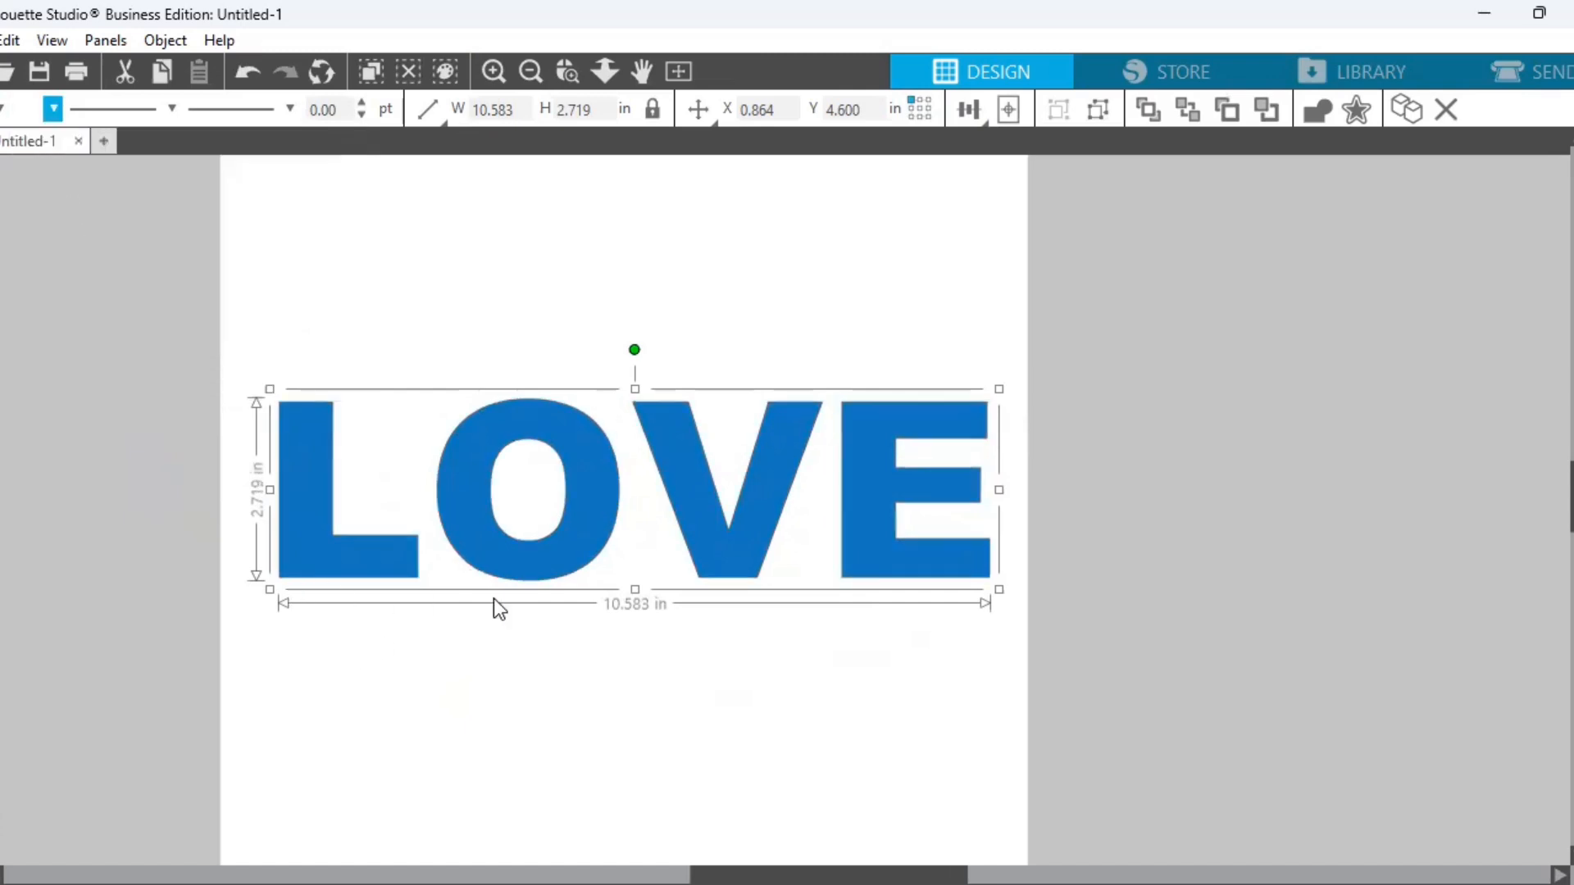
left_click(648, 687)
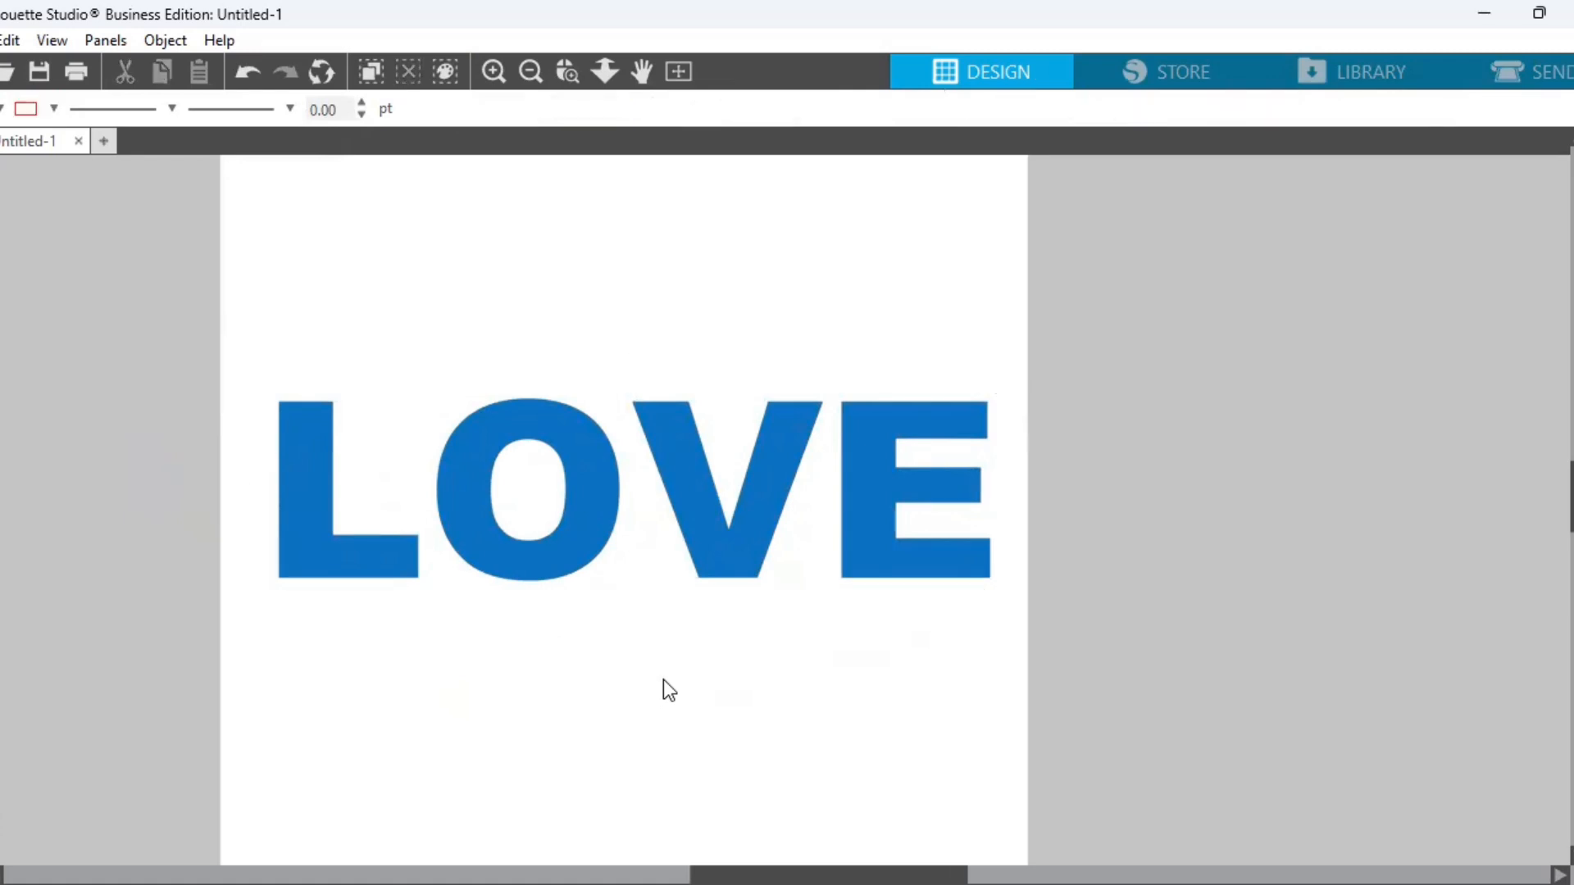
Create an outer offset with round corners at a distance of 0.120 in around the blue LOVE letters
left_click(550, 592)
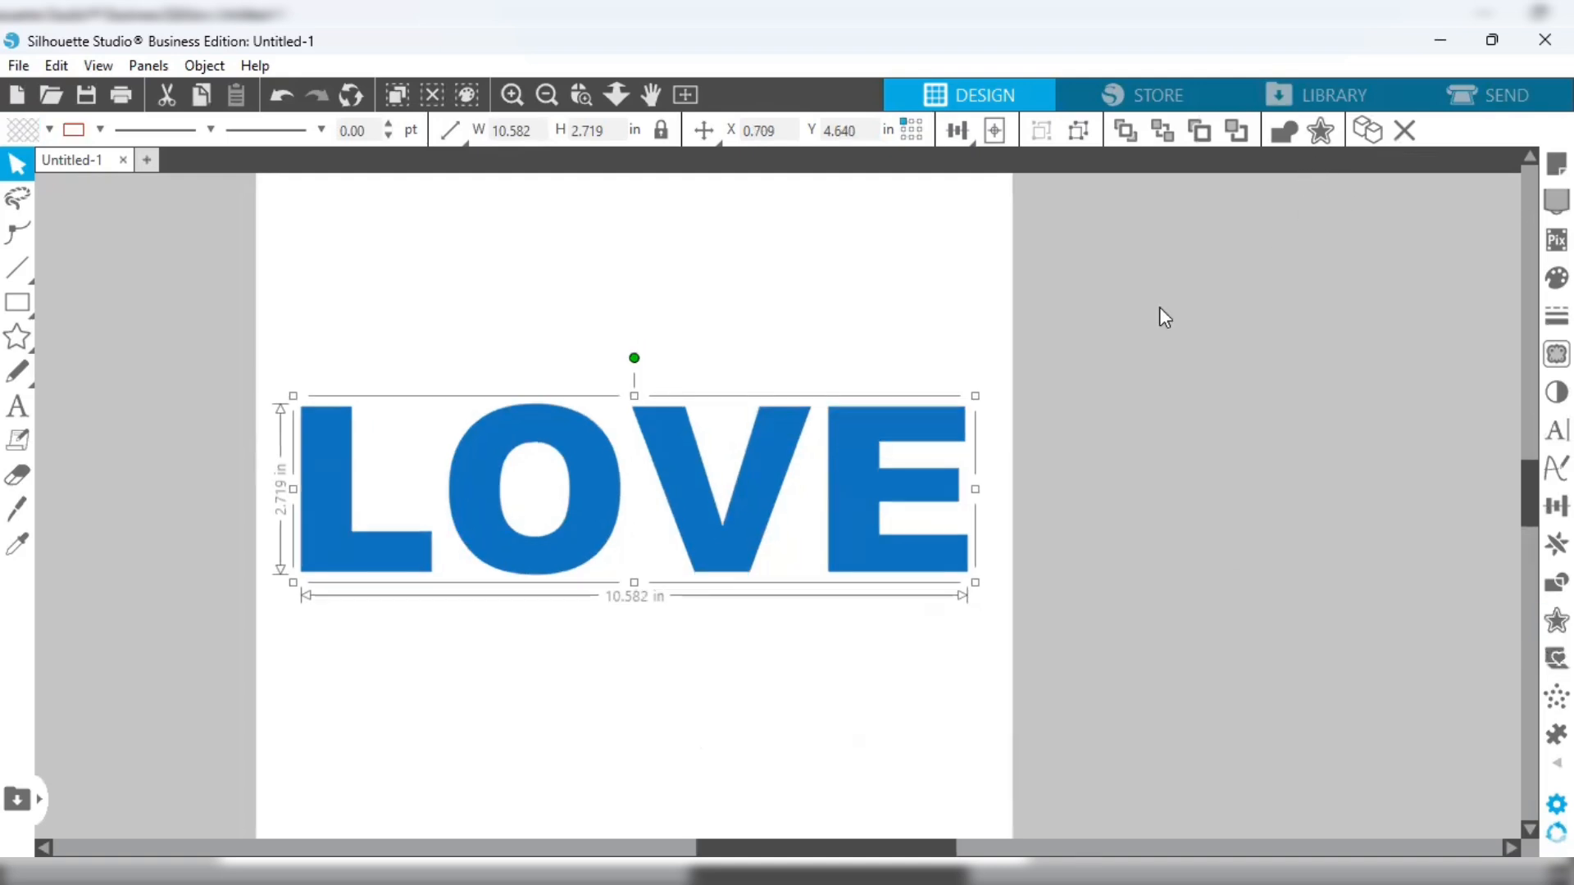
left_click(1328, 131)
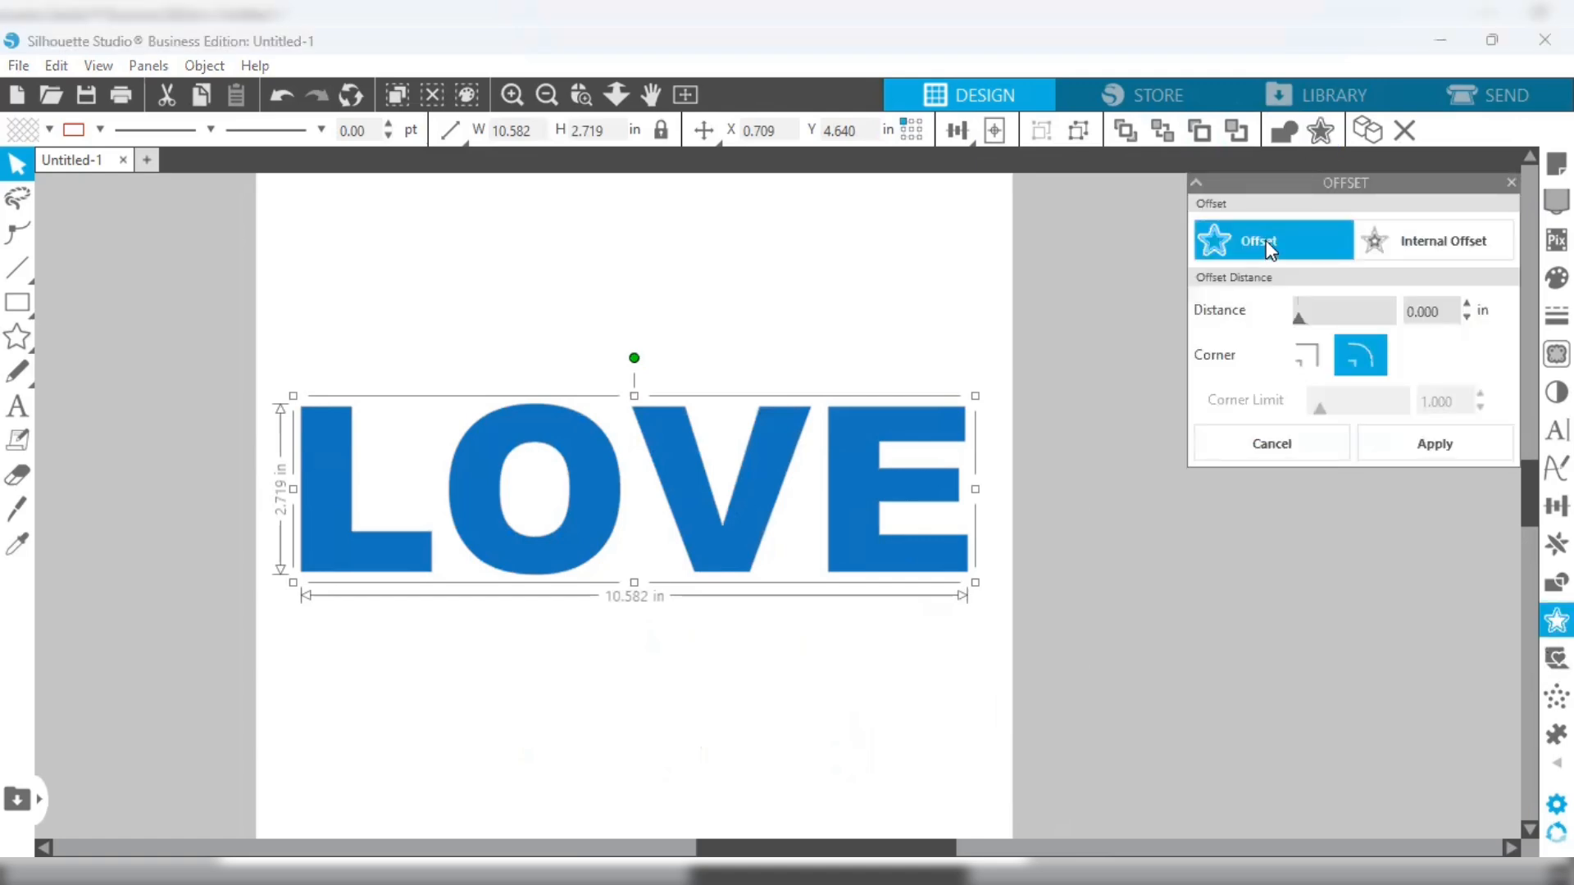
left_click(1468, 302)
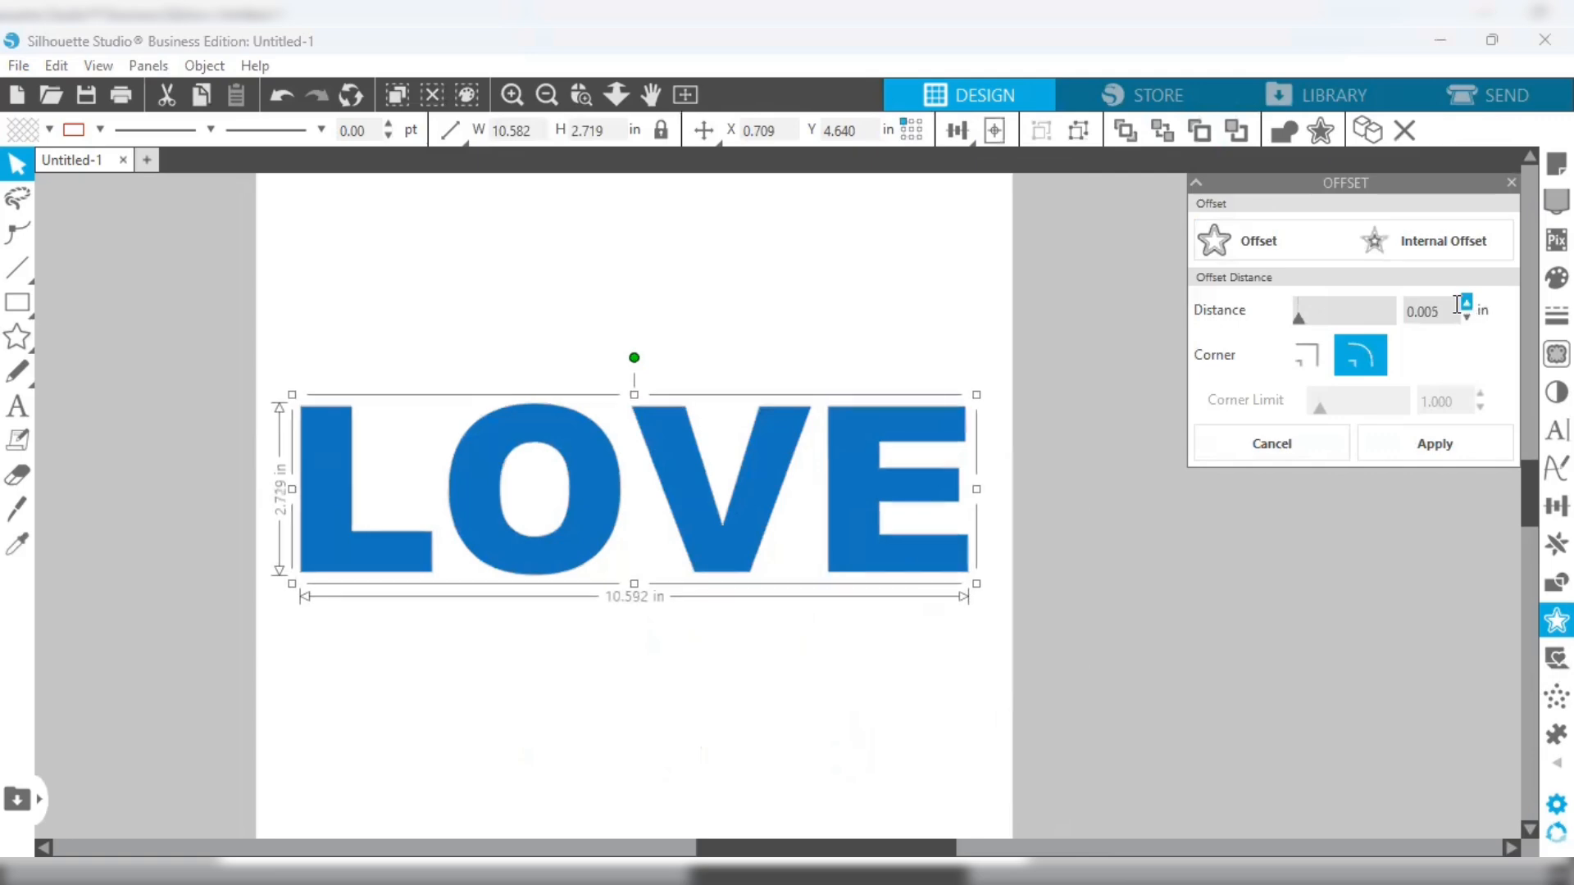
left_click(1468, 302)
left_click(1467, 303)
left_click(1467, 303)
left_click(1468, 302)
left_click(1467, 303)
left_click(1467, 302)
left_click(1467, 302)
left_click(1468, 303)
left_click(1467, 303)
left_click(1467, 303)
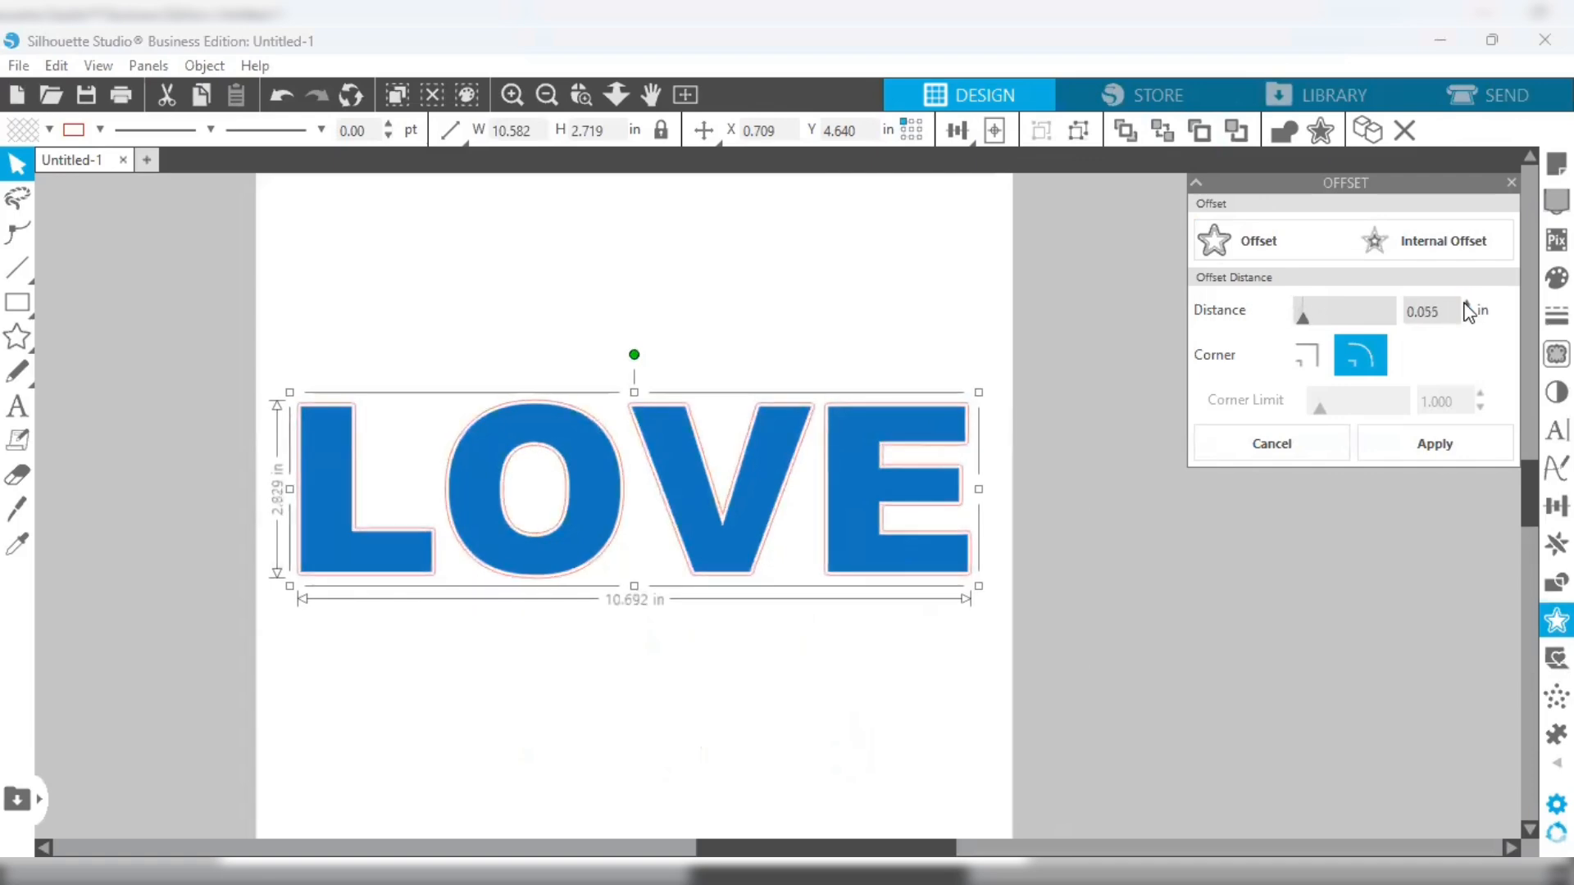
left_click(1468, 302)
left_click(1468, 303)
left_click(1467, 303)
left_click(1468, 302)
left_click(1468, 303)
left_click(1468, 302)
left_click(1467, 303)
left_click(1468, 303)
left_click(1468, 303)
left_click(1468, 302)
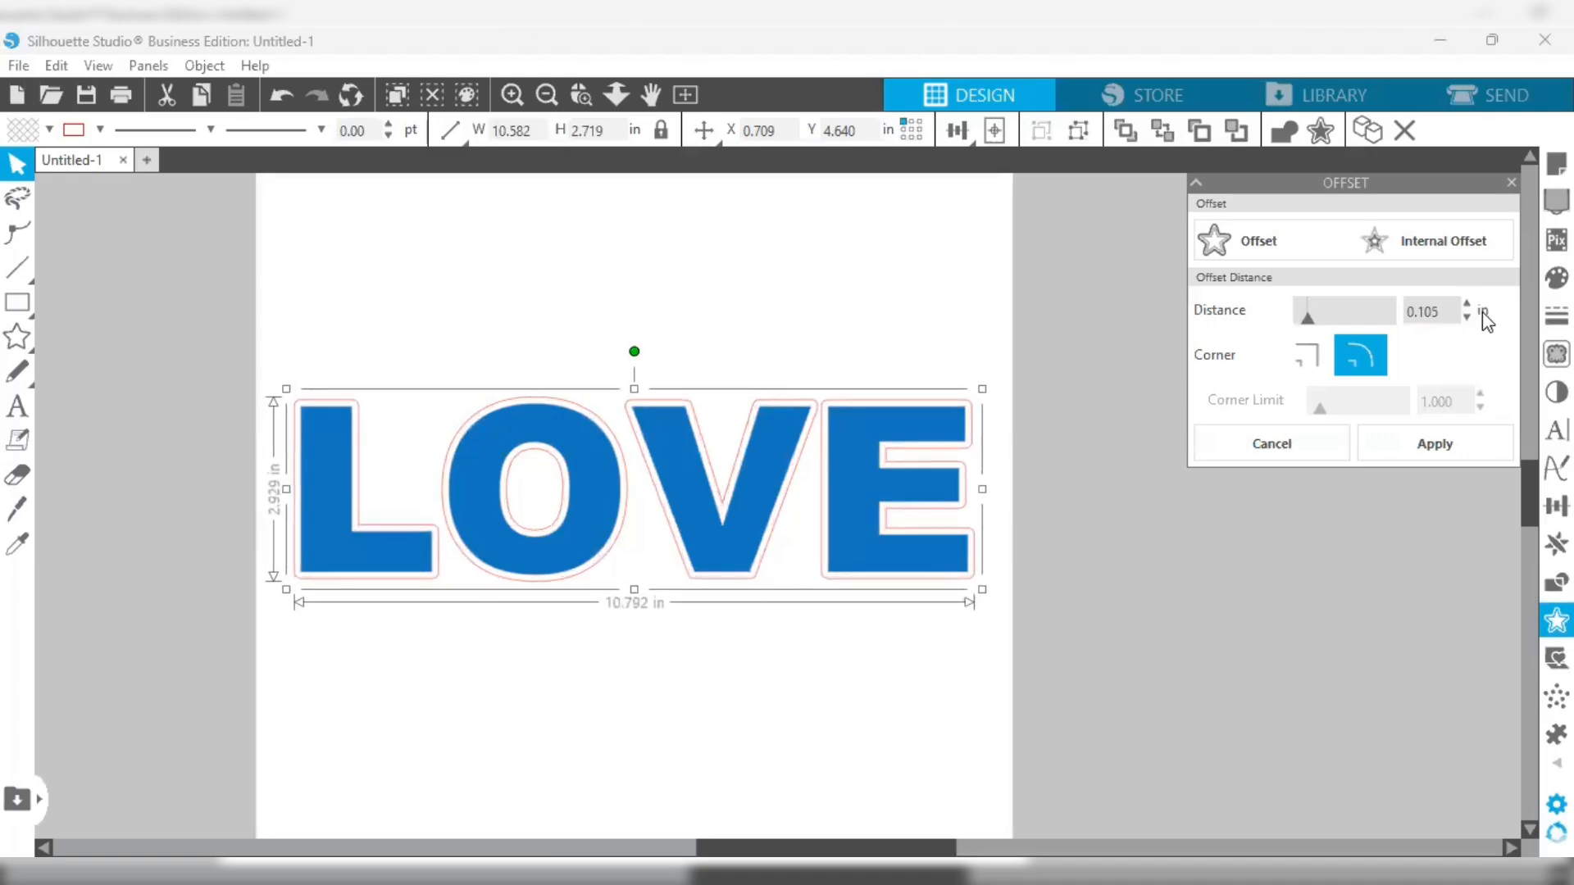
left_click(1469, 303)
left_click(1468, 304)
left_click(1468, 303)
left_click(1468, 303)
left_click(1468, 303)
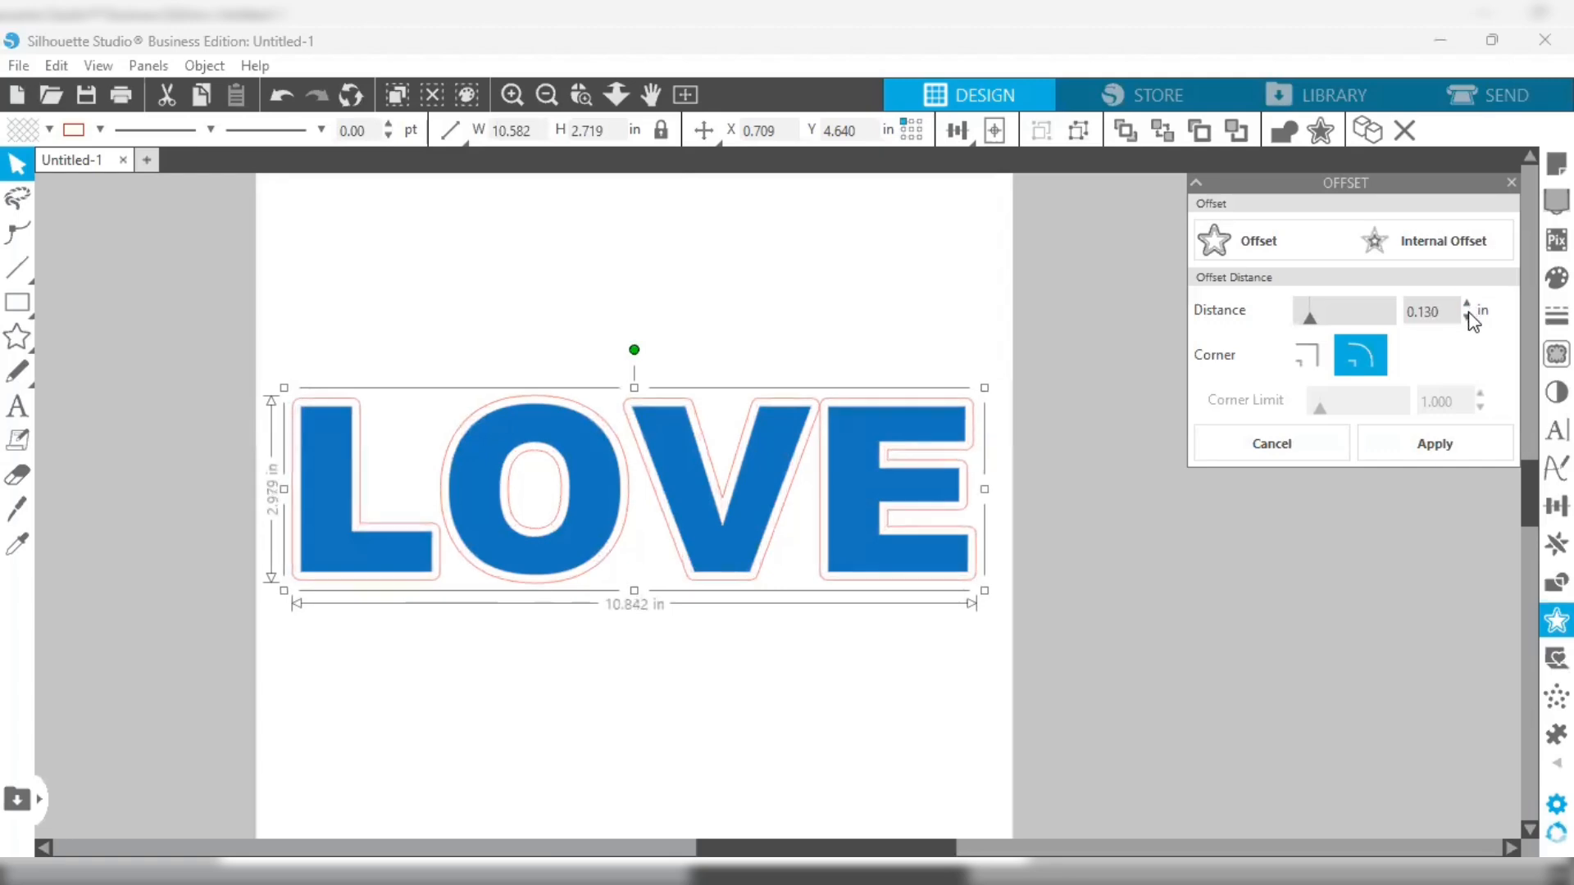
left_click(1467, 318)
left_click(1467, 318)
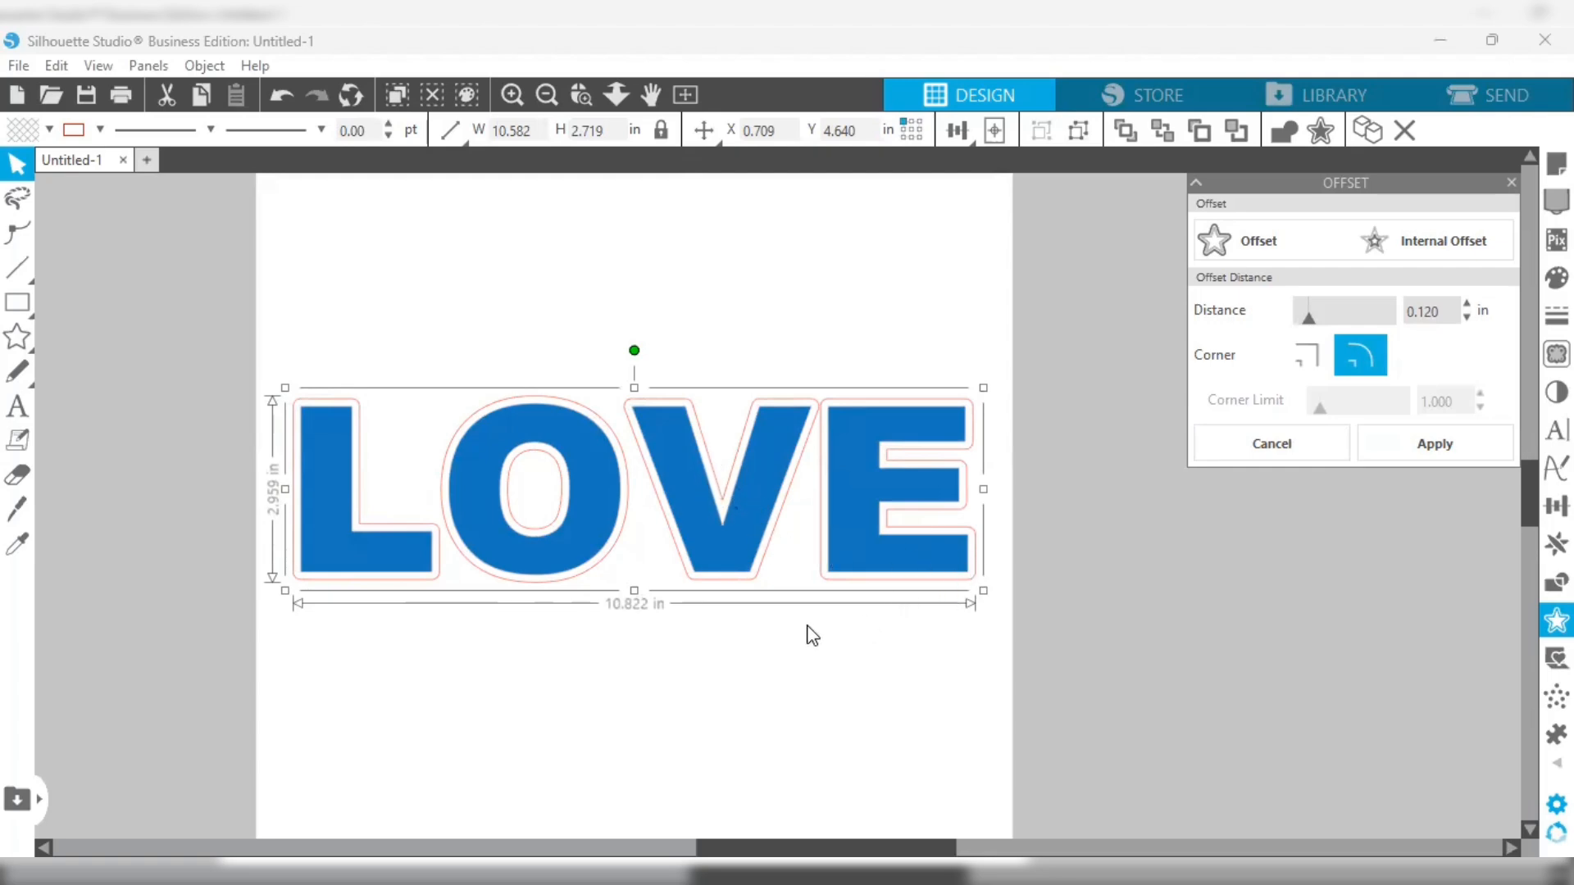
left_click(1420, 448)
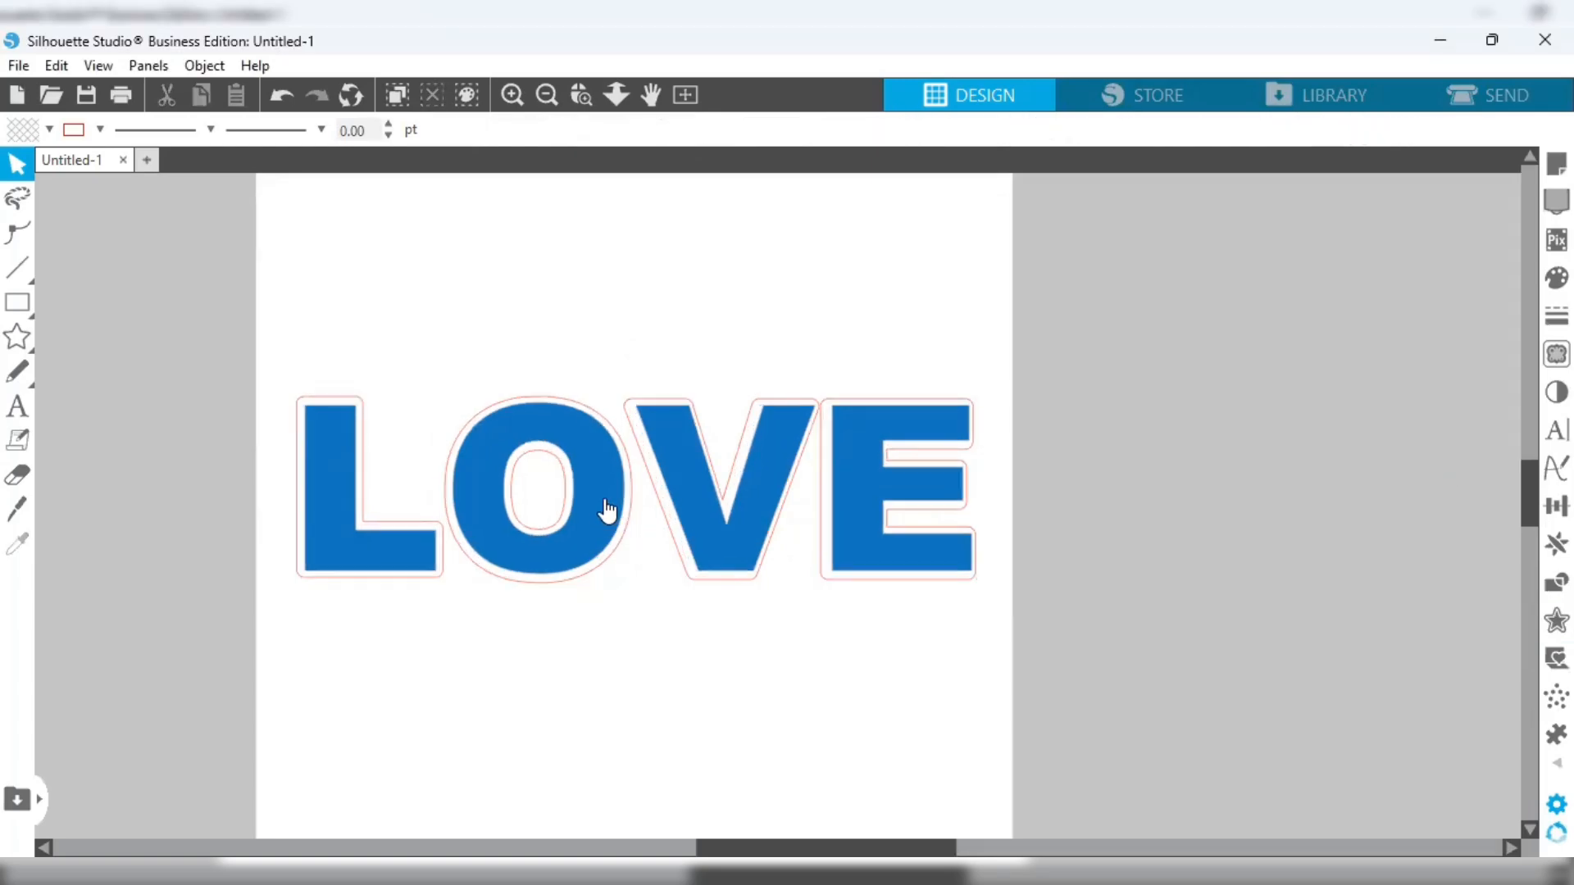
Move the blue LOVE letters straight down below their offset outline
left_click(601, 541)
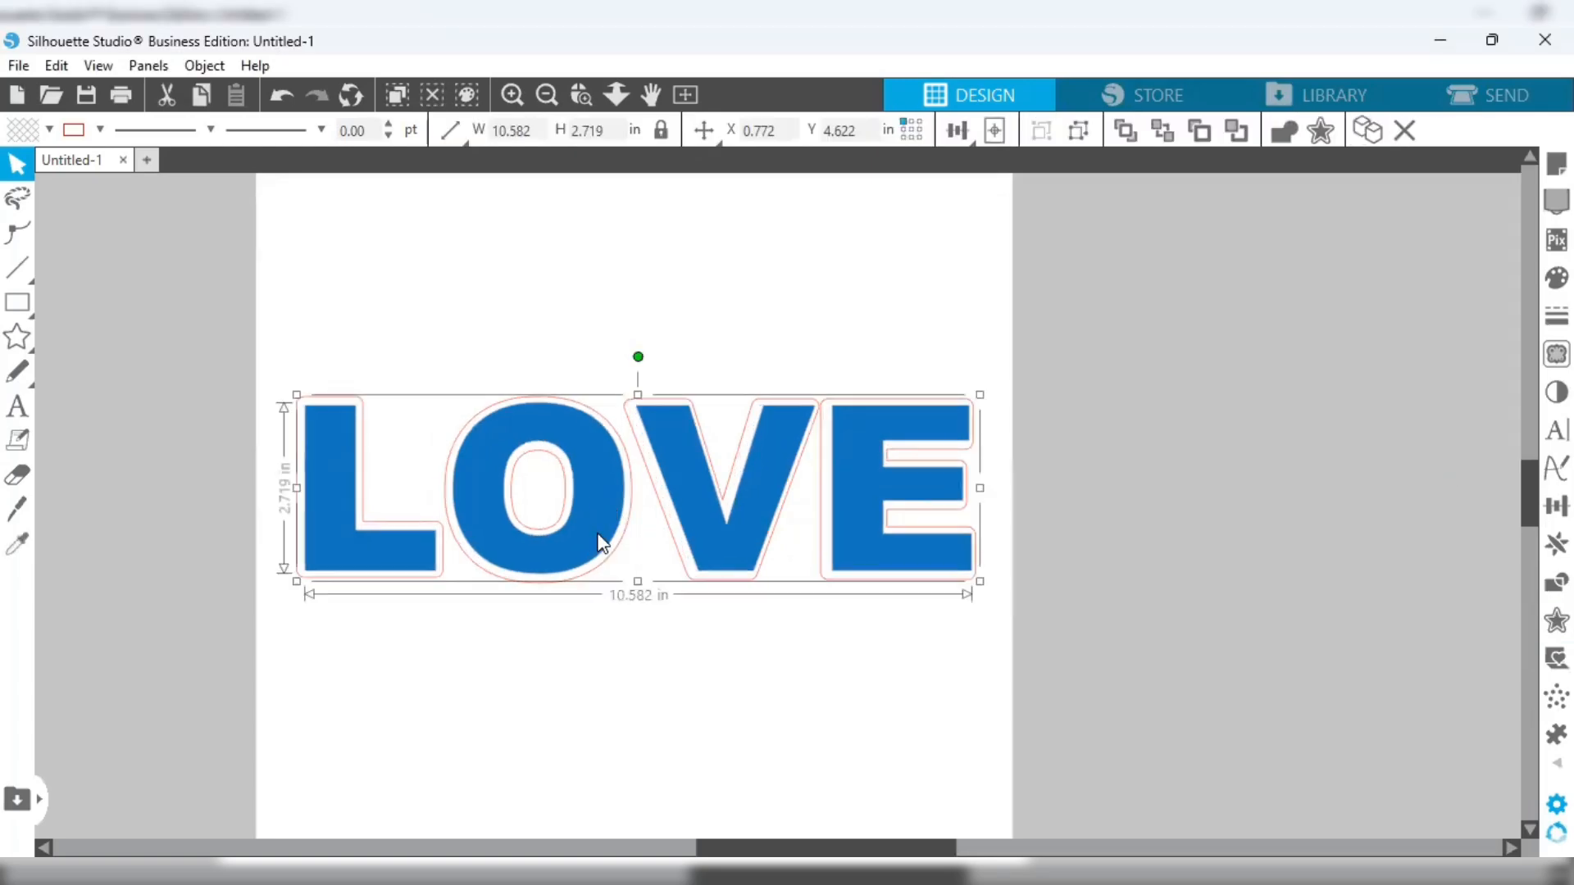
left_click_drag(601, 542, 607, 745)
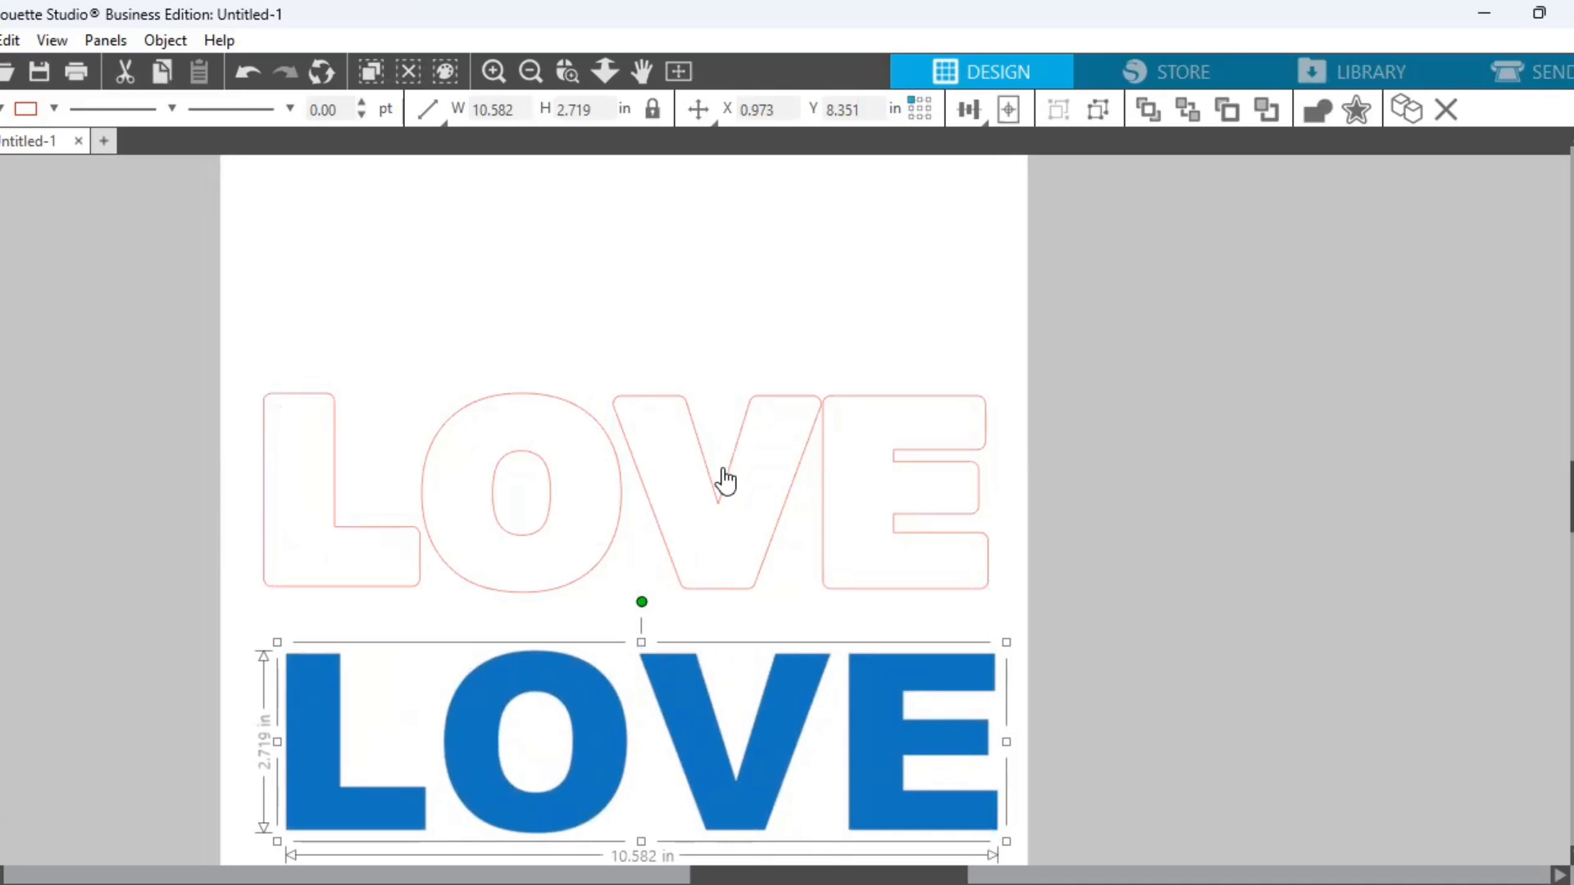
left_click(720, 569)
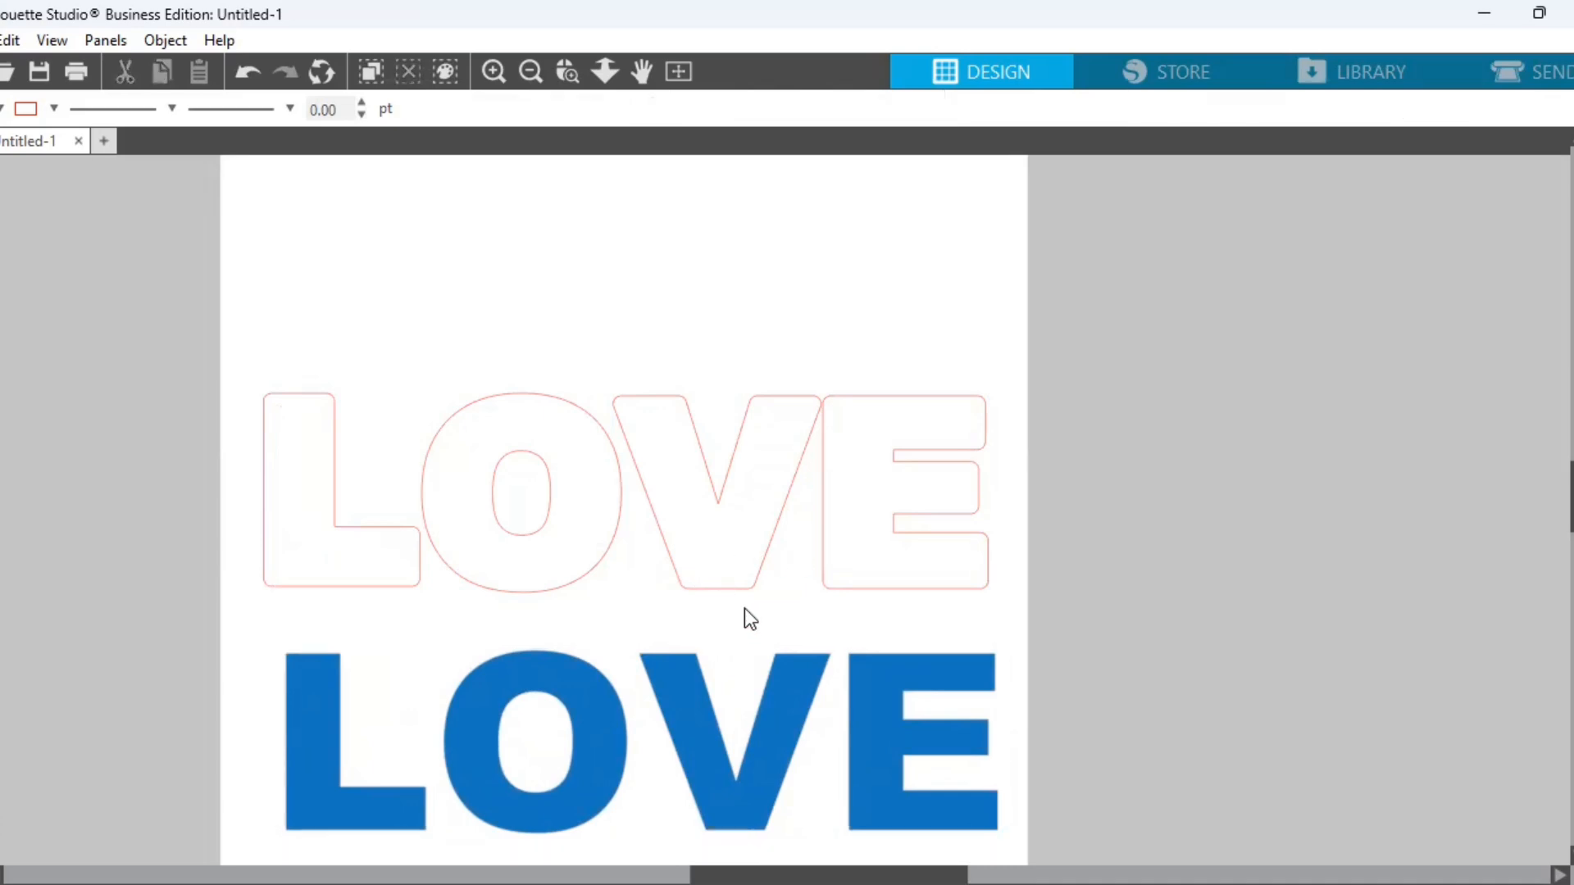
Select the offset outlines of all four letters together to check that they are separate shapes
left_click(730, 587)
left_click(471, 544)
left_click(545, 353)
left_click_drag(205, 351, 872, 574)
left_click(873, 574, "shift")
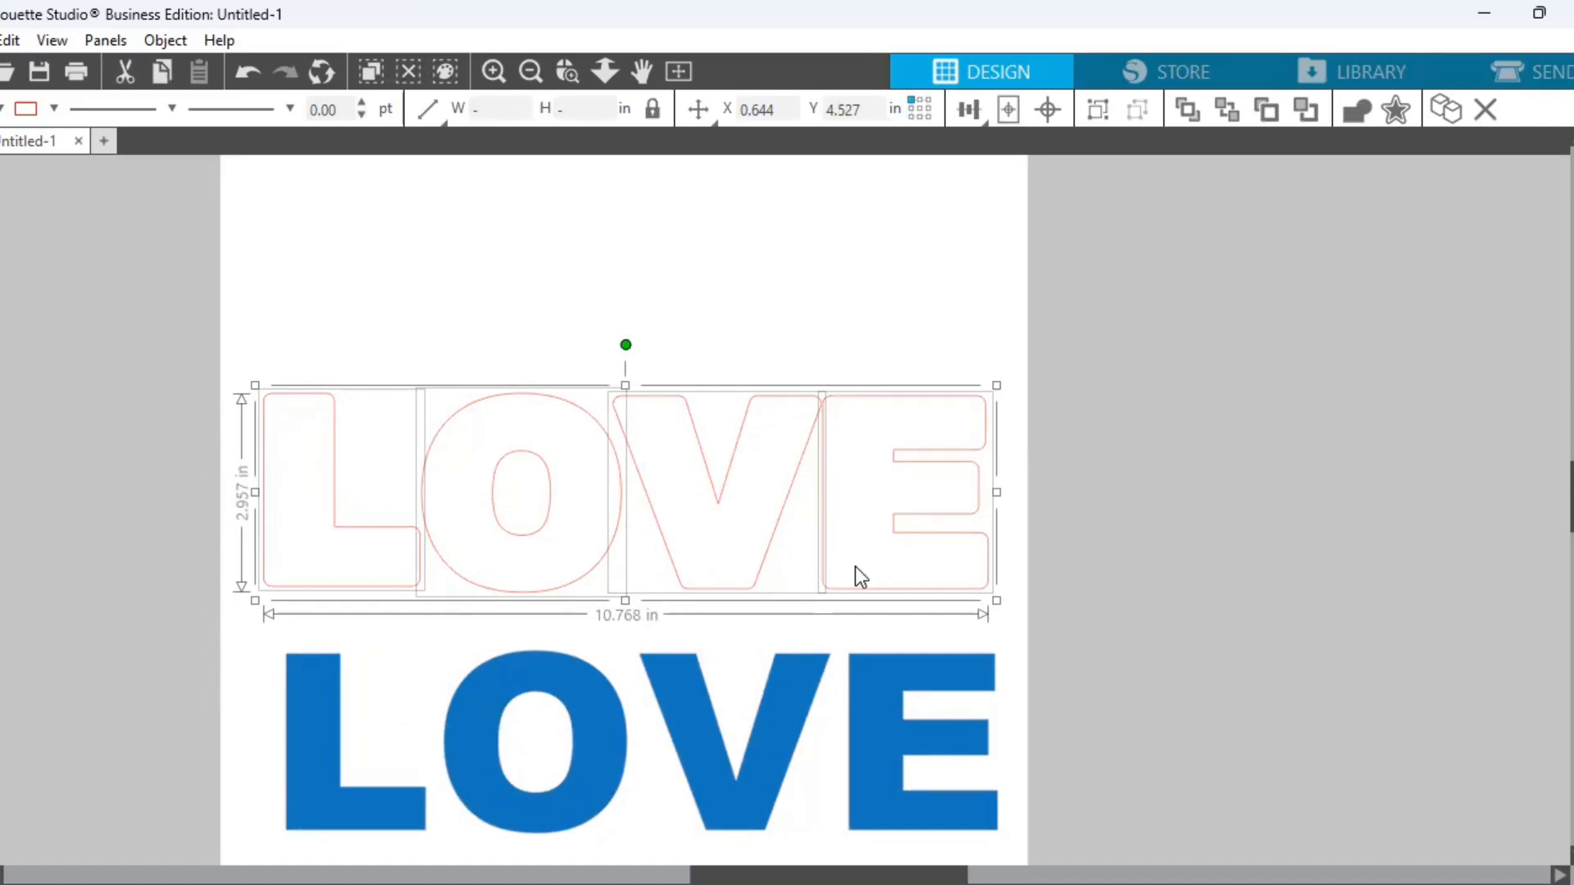
left_click(653, 182)
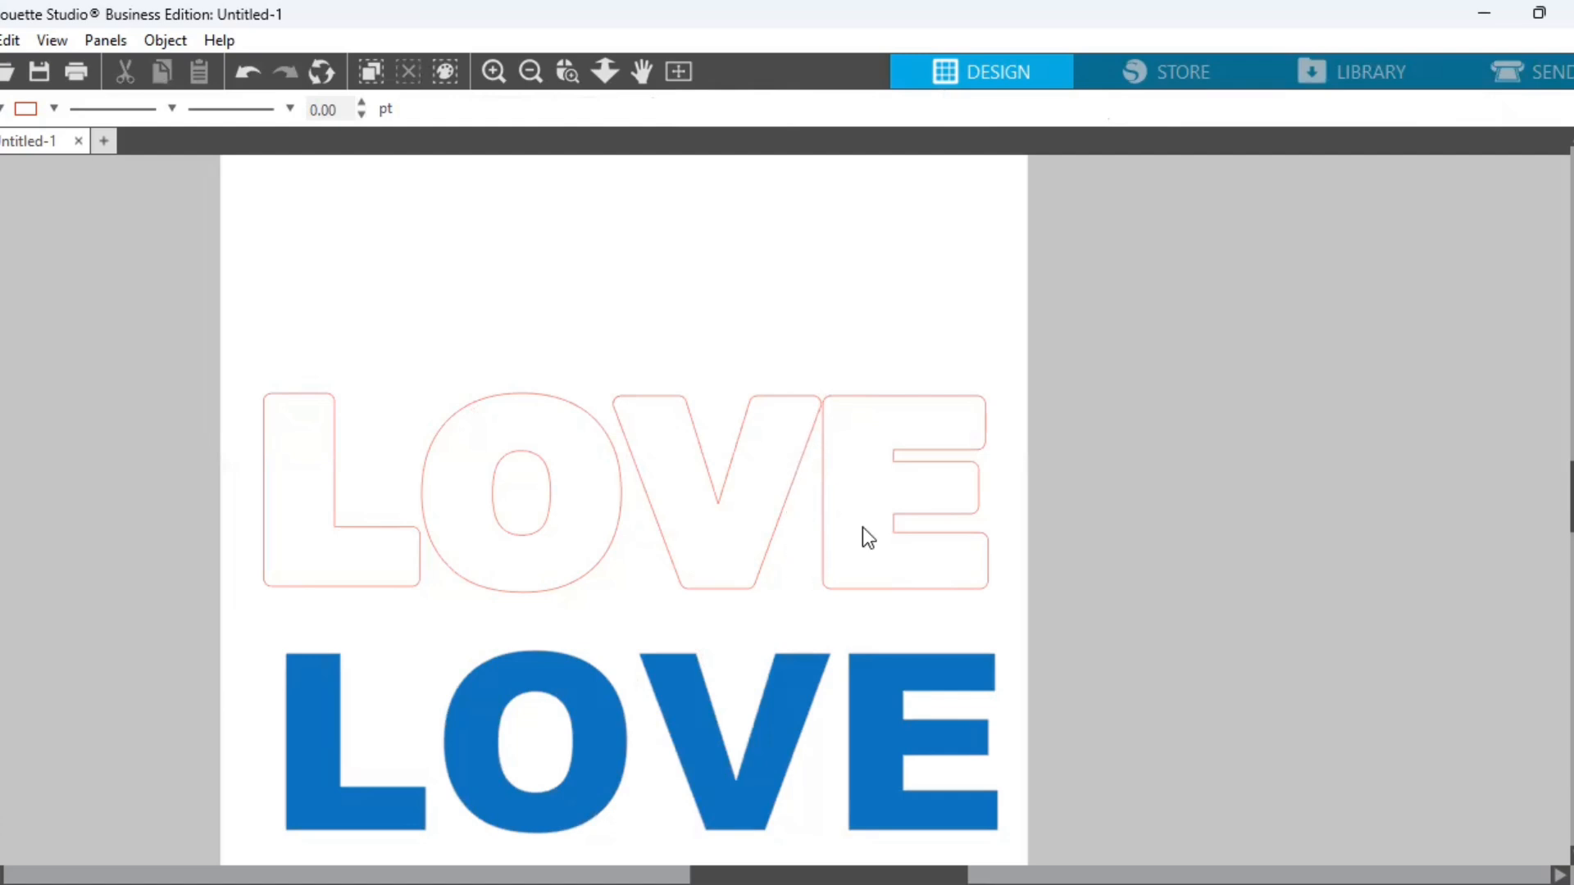
Nudge the outlined E right to about X 9.28 in, leaving a gap beside the V
left_click(840, 592)
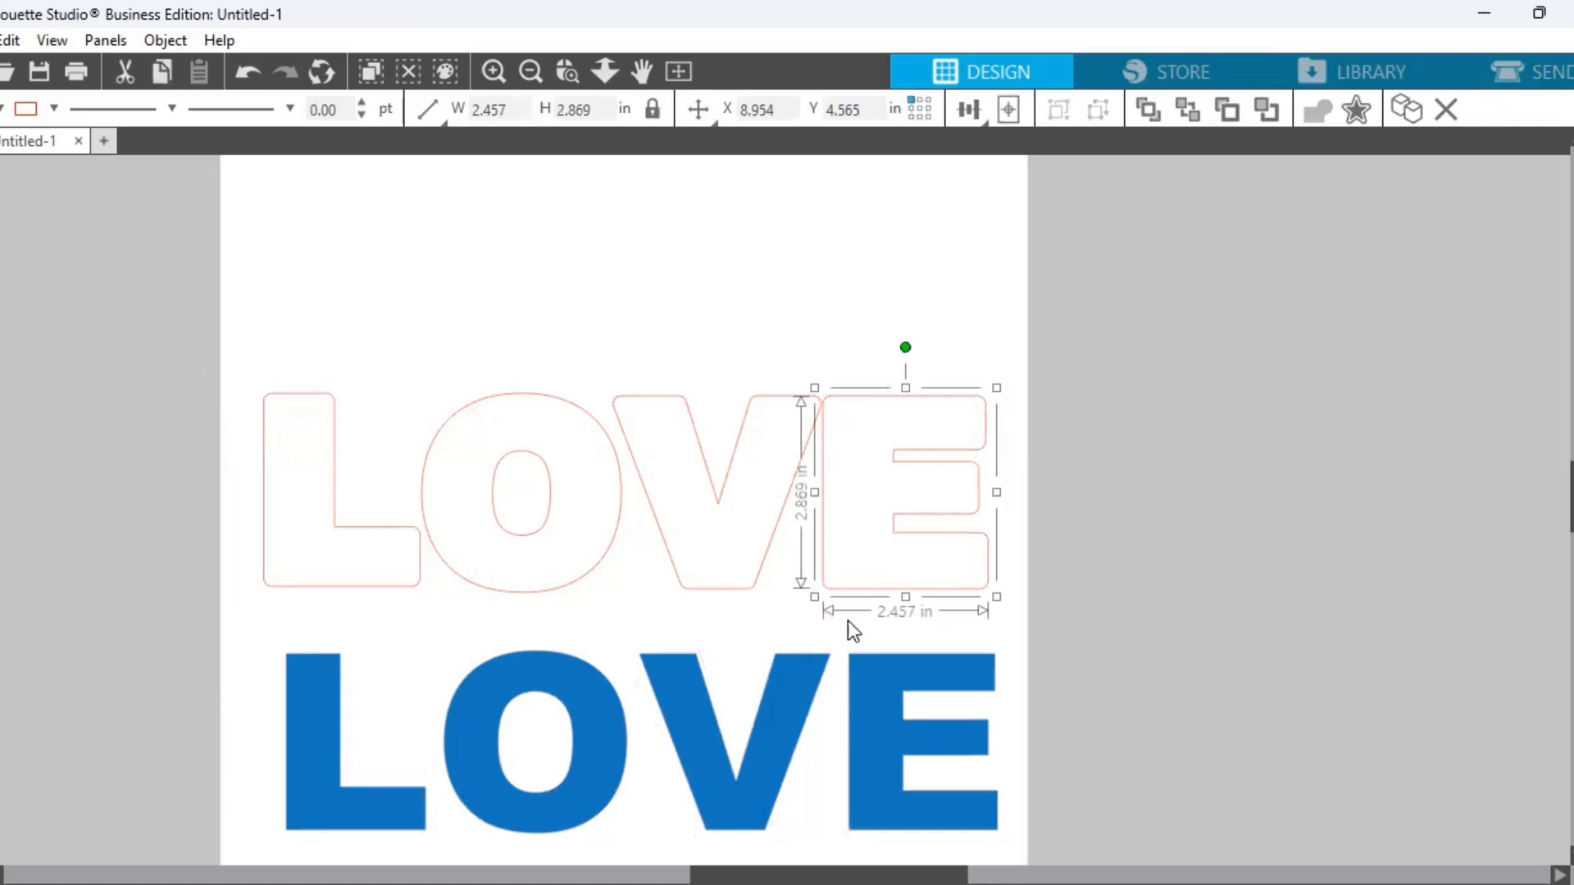
key("Right")
key("Right")
key("Right")
key("Right")
key("Right")
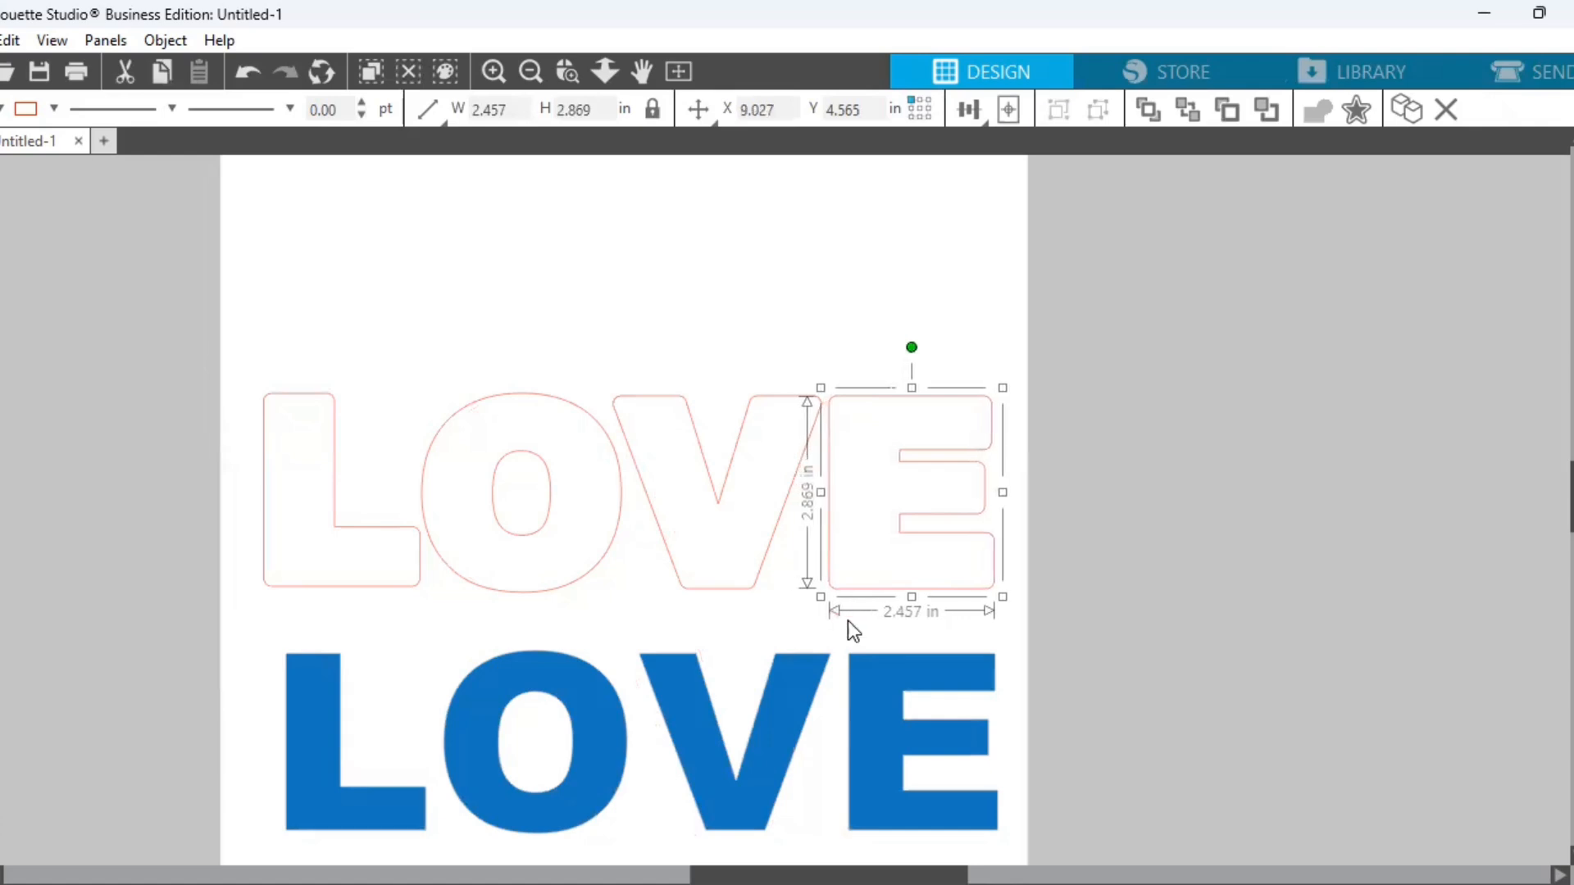
key("Right")
key("Right")
key("Right")
key("Right")
key("Right")
key("Right")
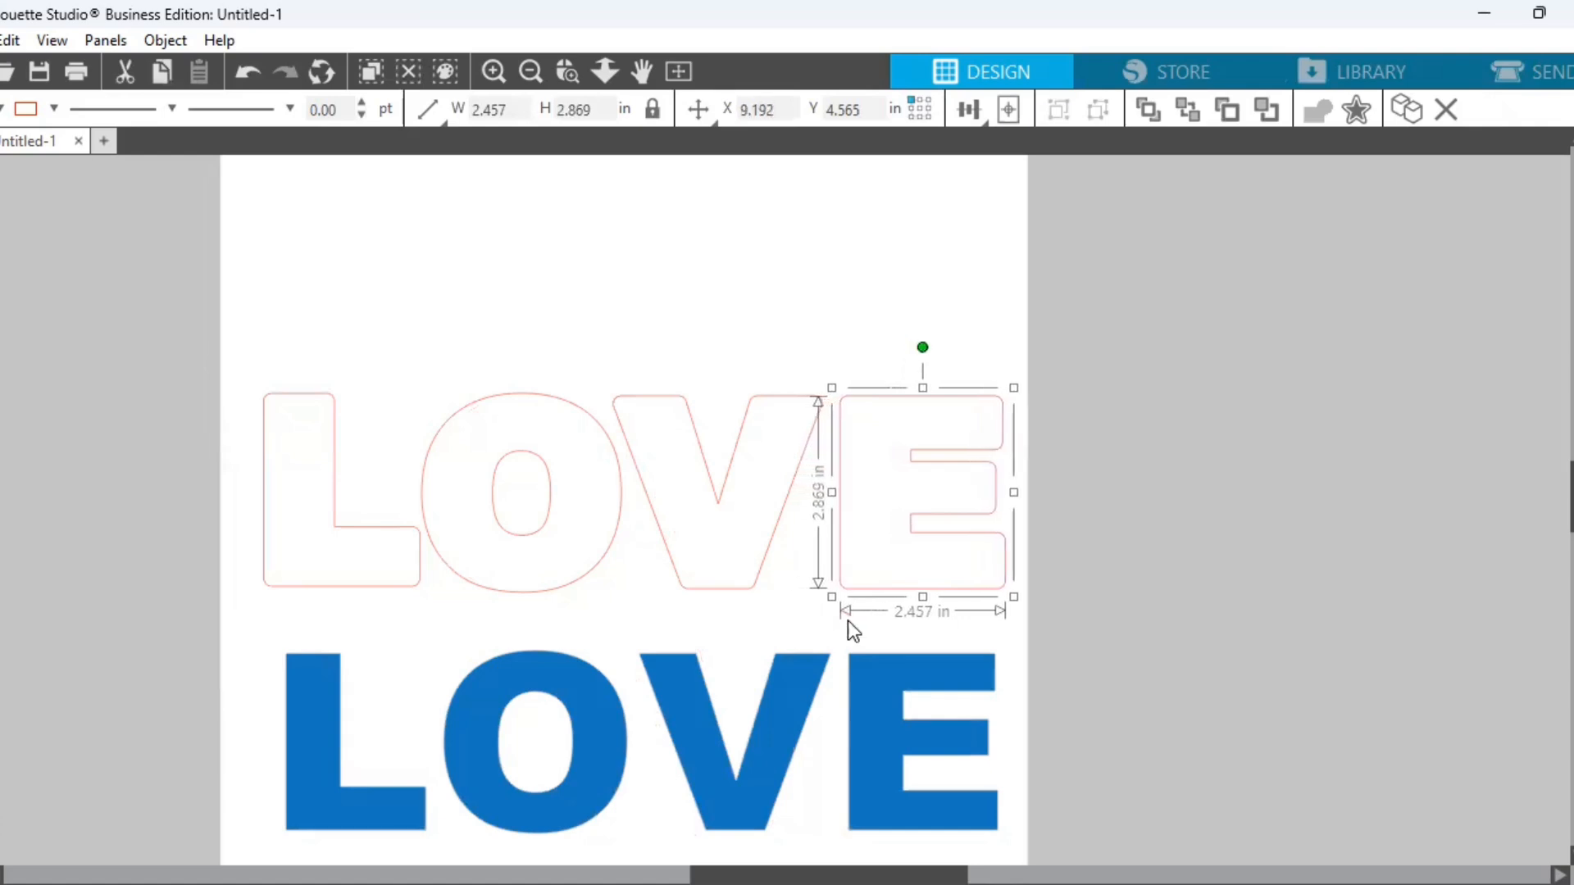
key("Right")
key("Right")
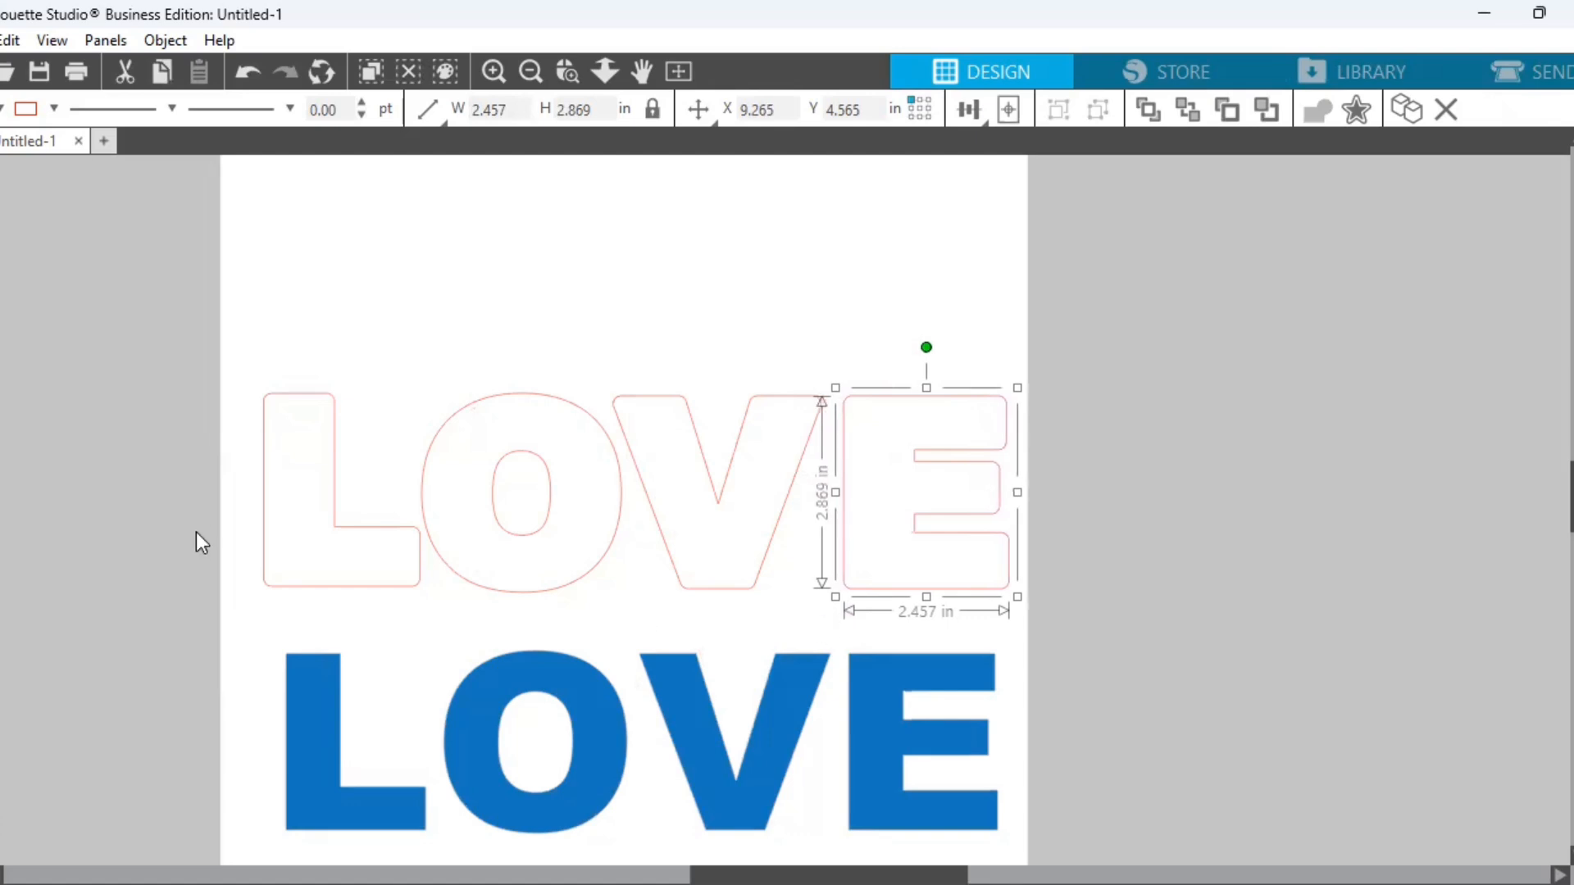
Nudge the outlined L left to about X 0.44 in, leaving a gap beside the O
left_click(291, 589)
key("Left")
key("Left")
key("Left")
key("Left")
key("Left")
key("Left")
key("Left")
key("Left")
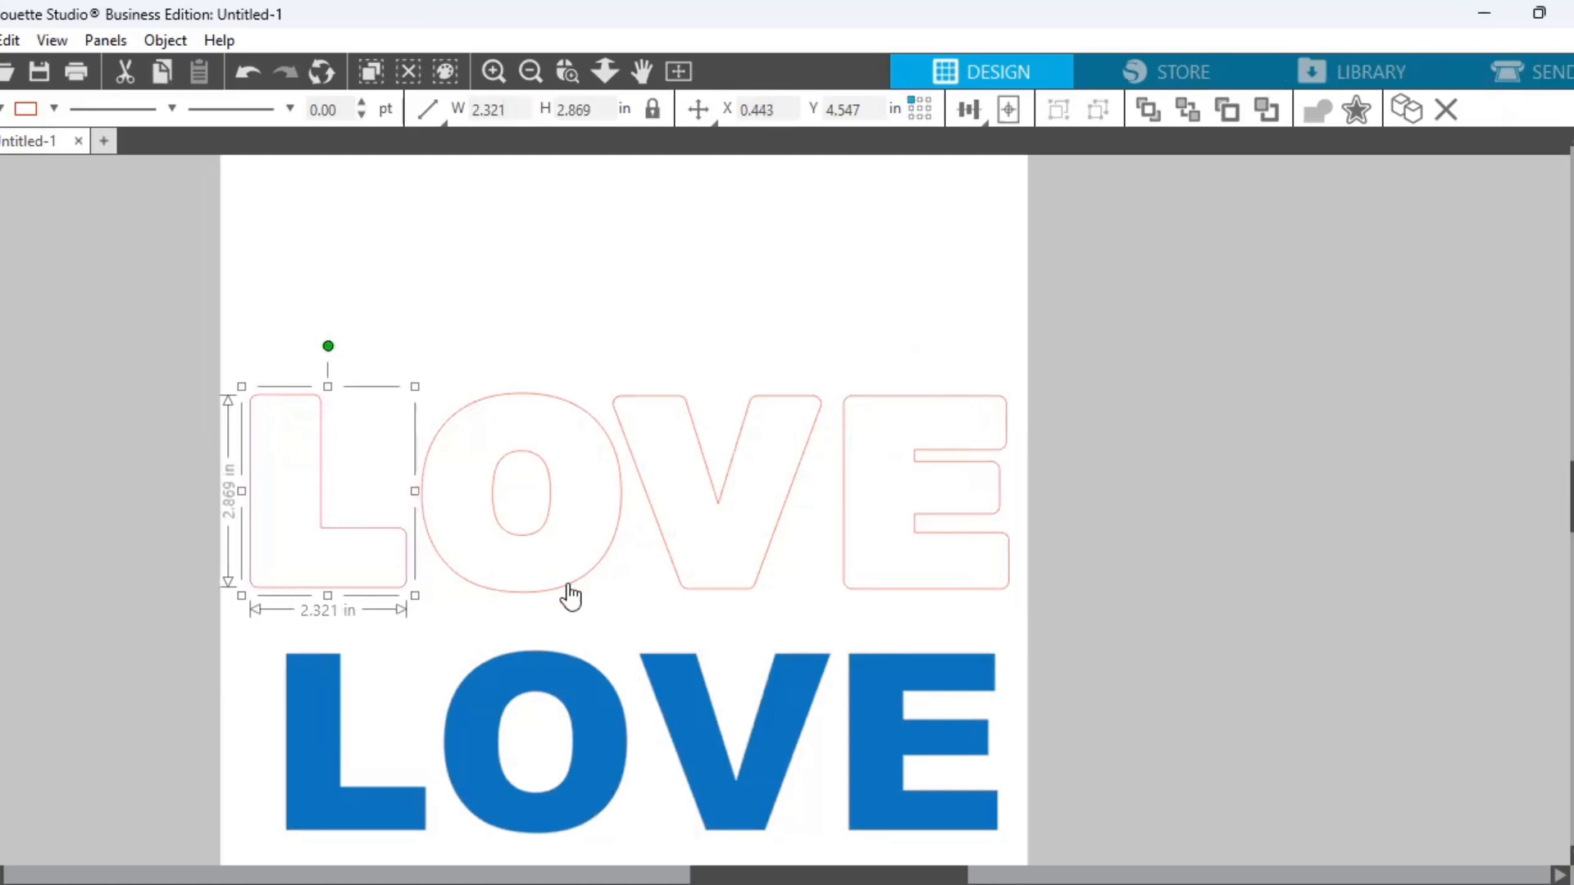
Nudge the outlined O left to X 2.920 in and the L further left to about X 0.41 in
left_click(571, 592)
key("Left")
key("Left")
key("Left")
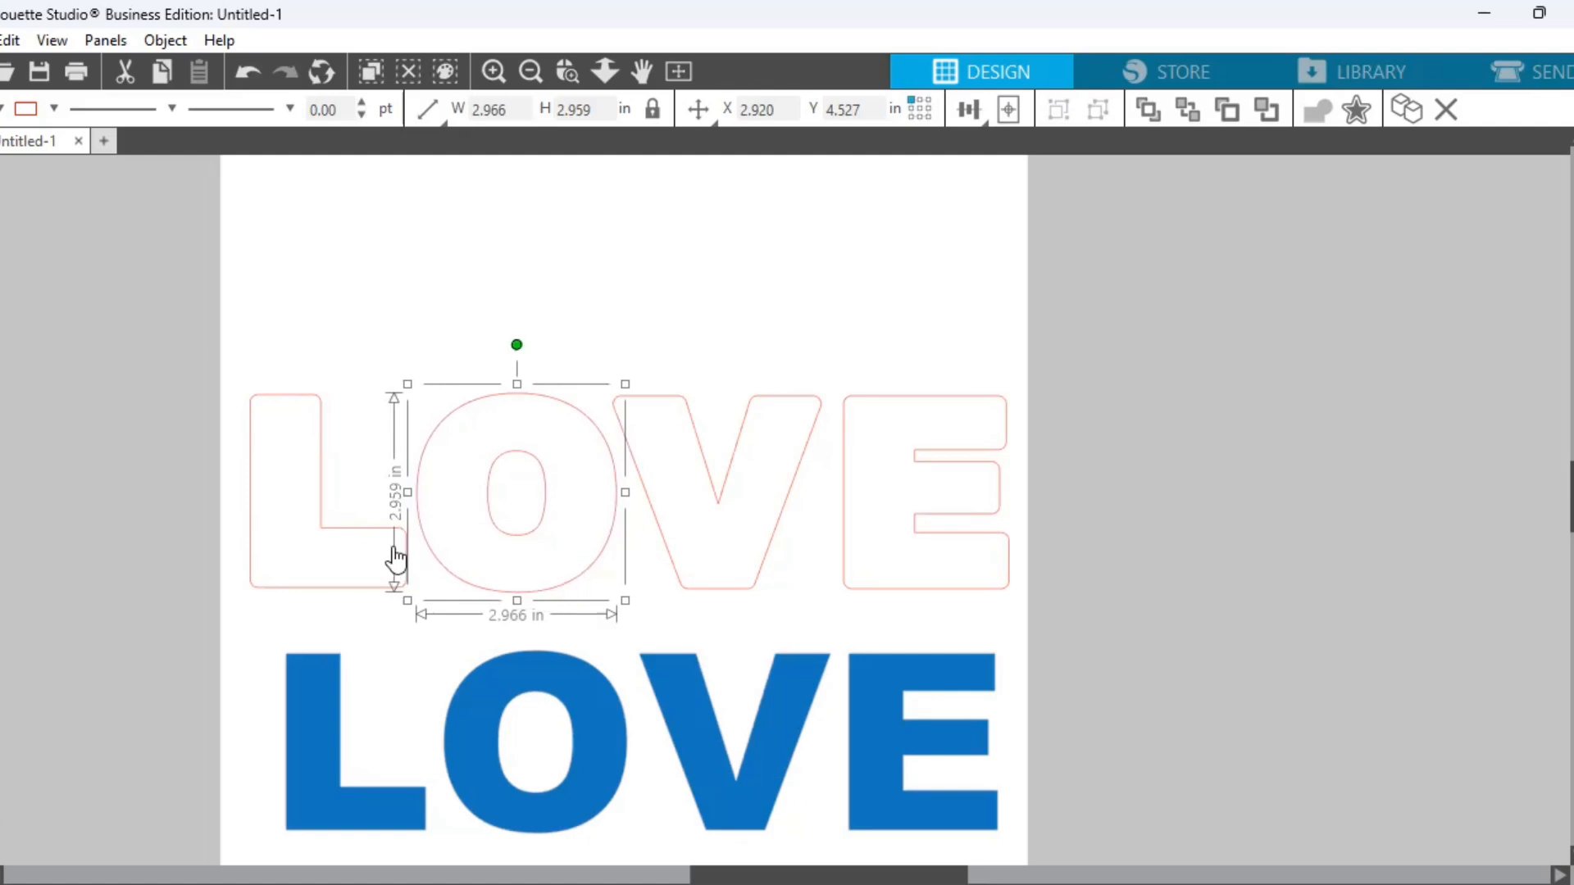
left_click(353, 589)
key("Left")
key("Left")
left_click(429, 641)
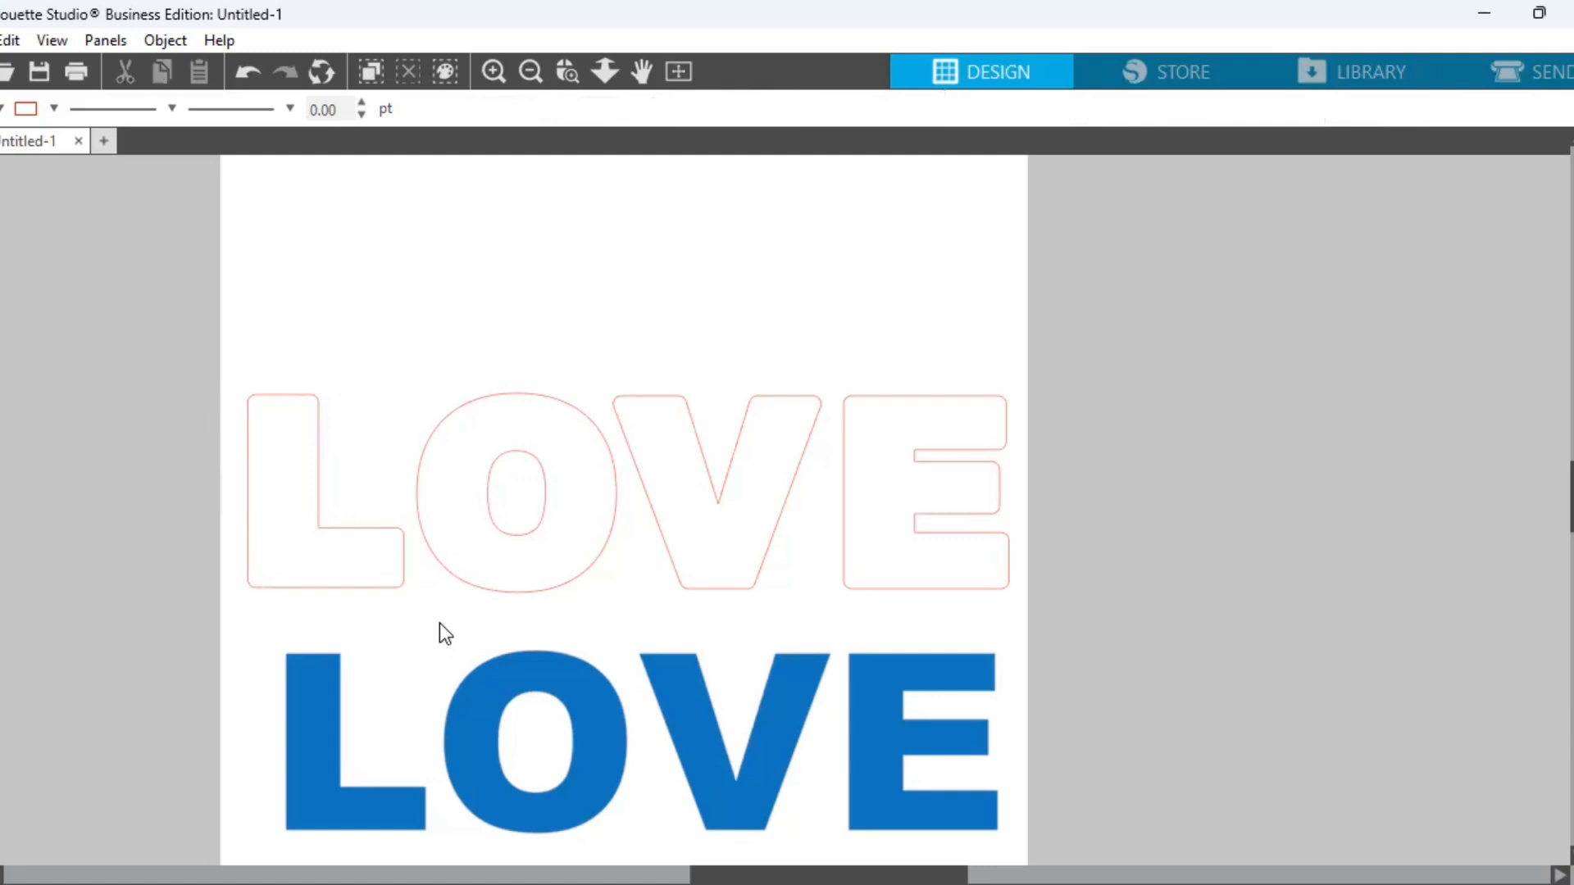
Space the four outlined letters evenly in the horizontal direction
left_click_drag(200, 331, 1000, 622)
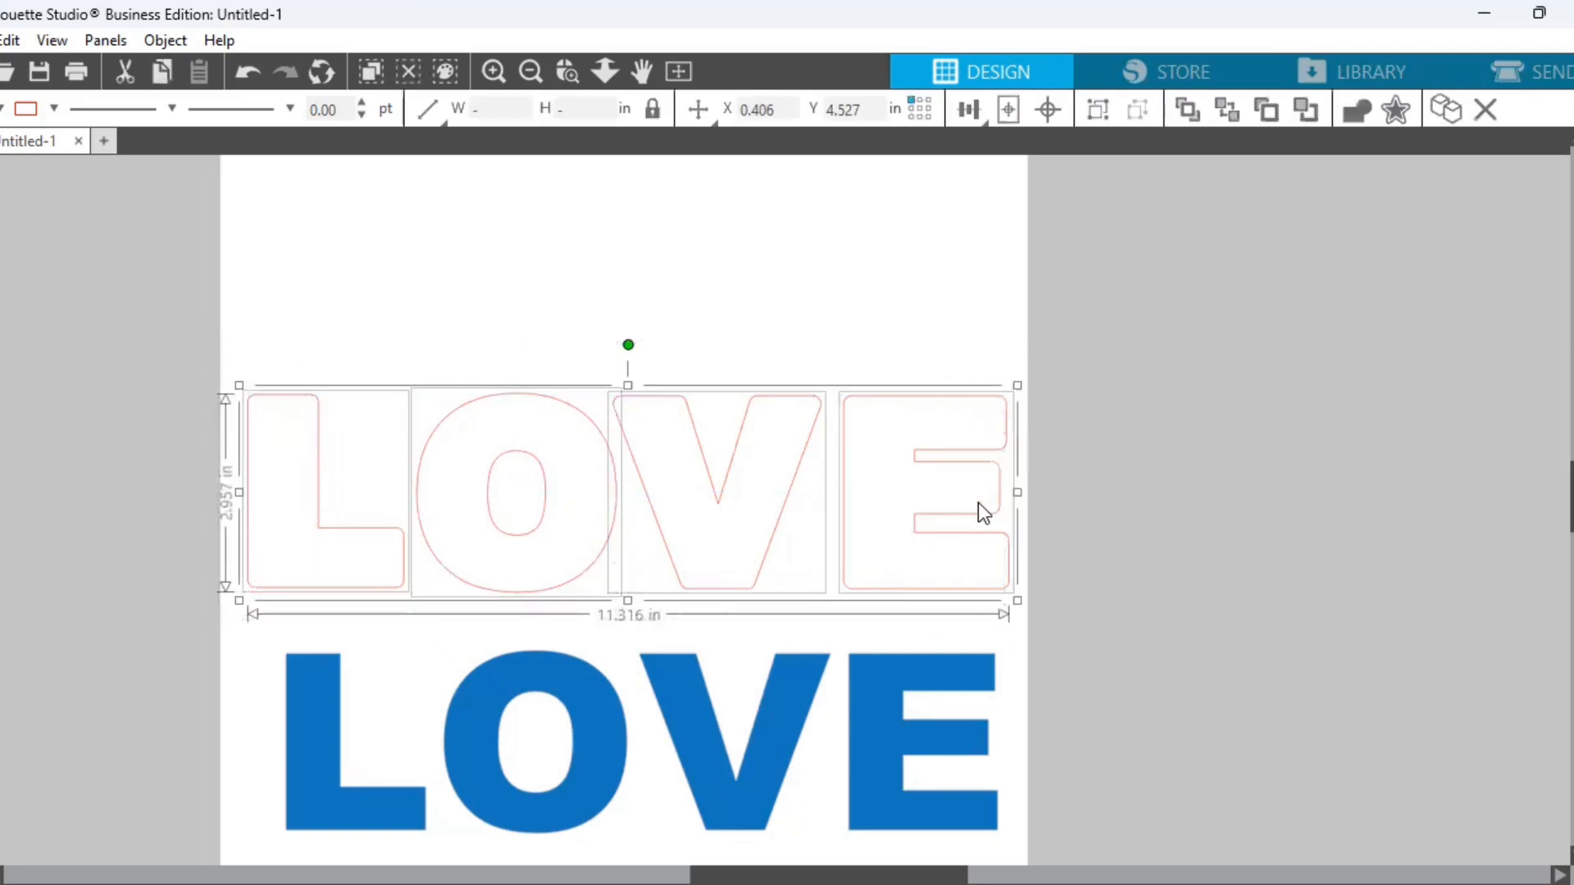
left_click(981, 122)
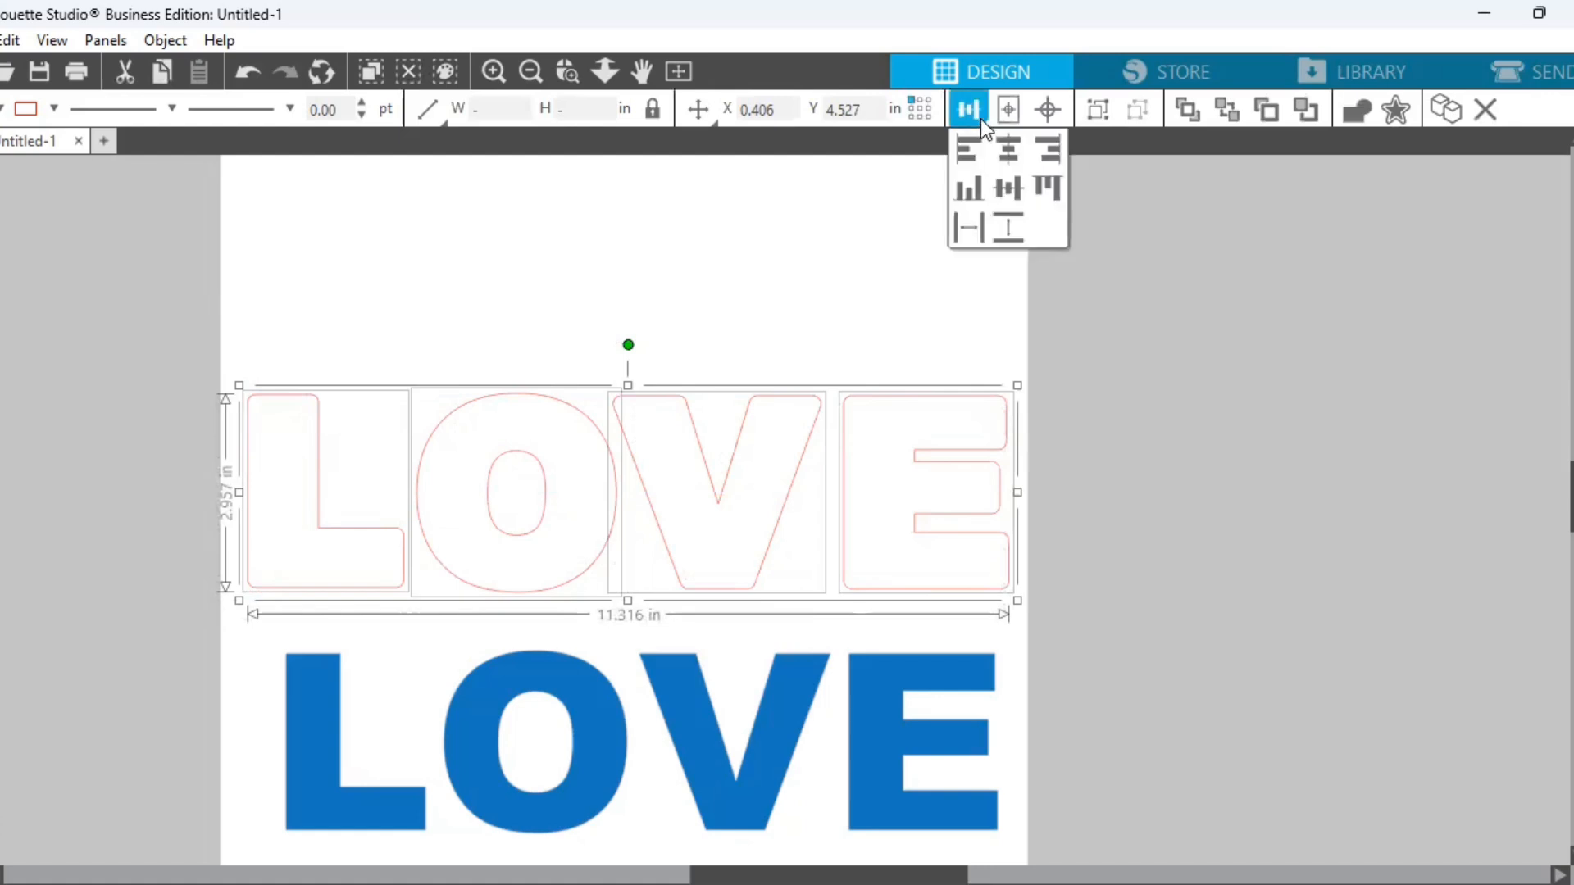
left_click(972, 228)
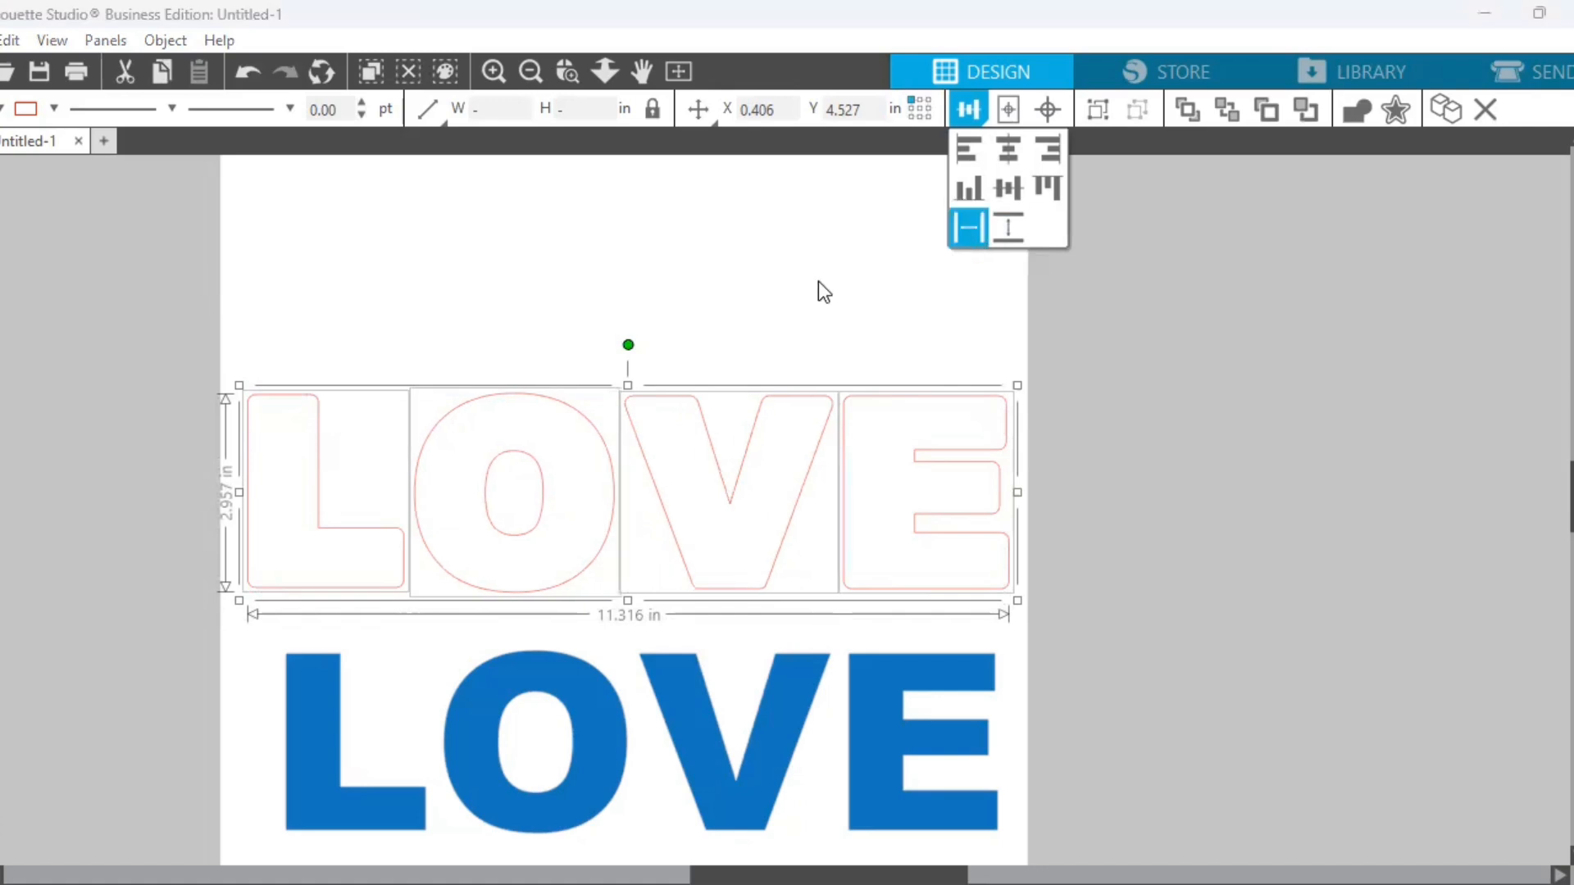
Nudge the outlined E further right to about X 9.4 in to widen its gap to the V
left_click(920, 593)
left_click(919, 607)
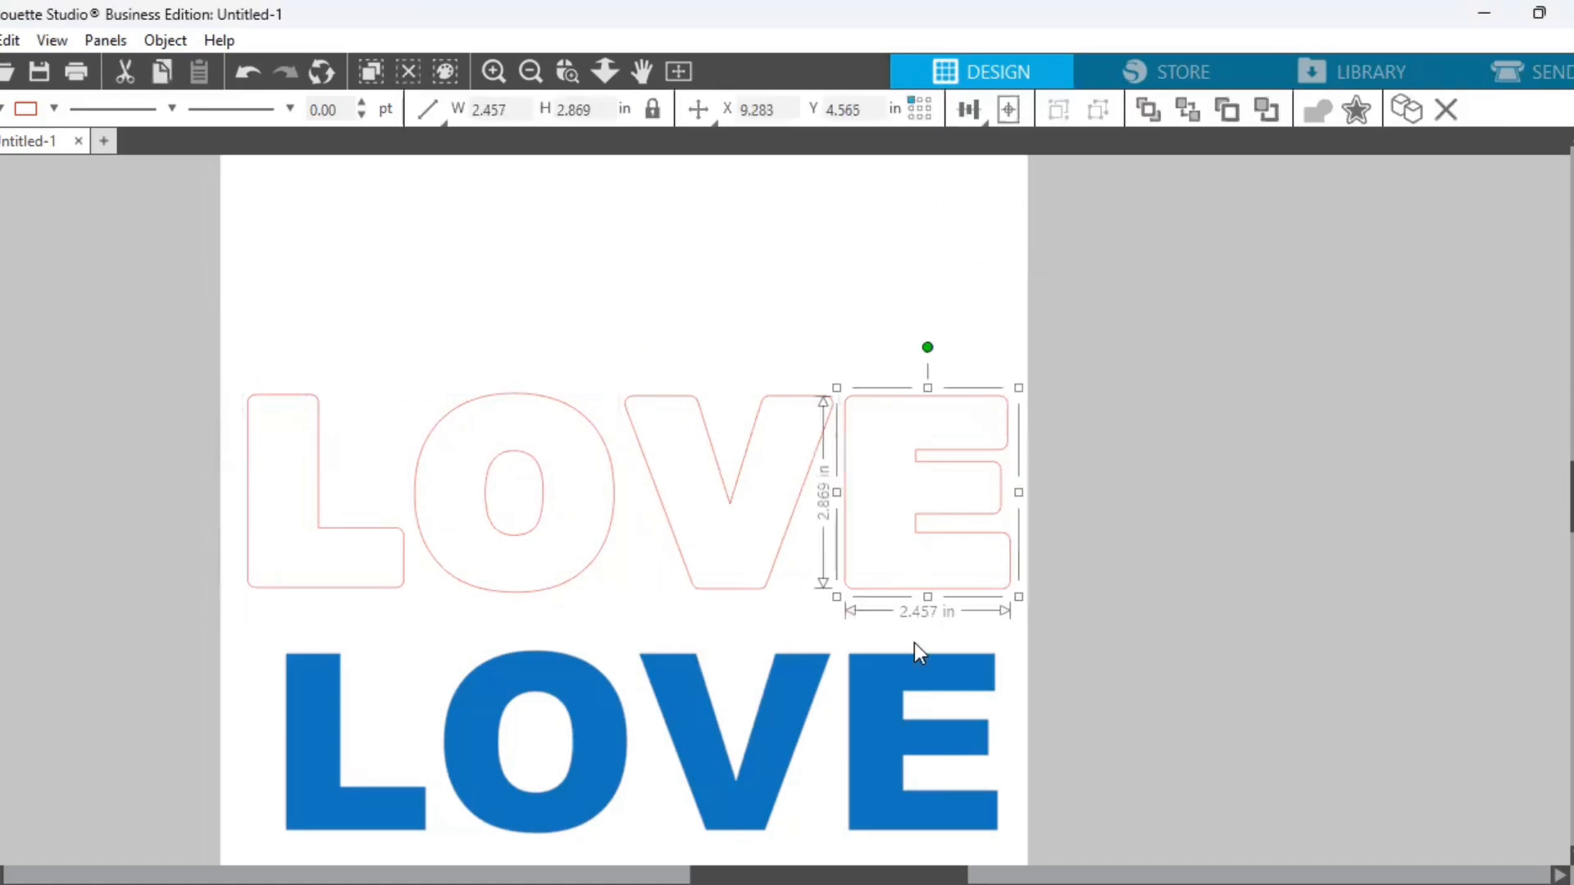
key("Right")
key("Right")
key("Right")
key("Right")
key("Right")
key("Right")
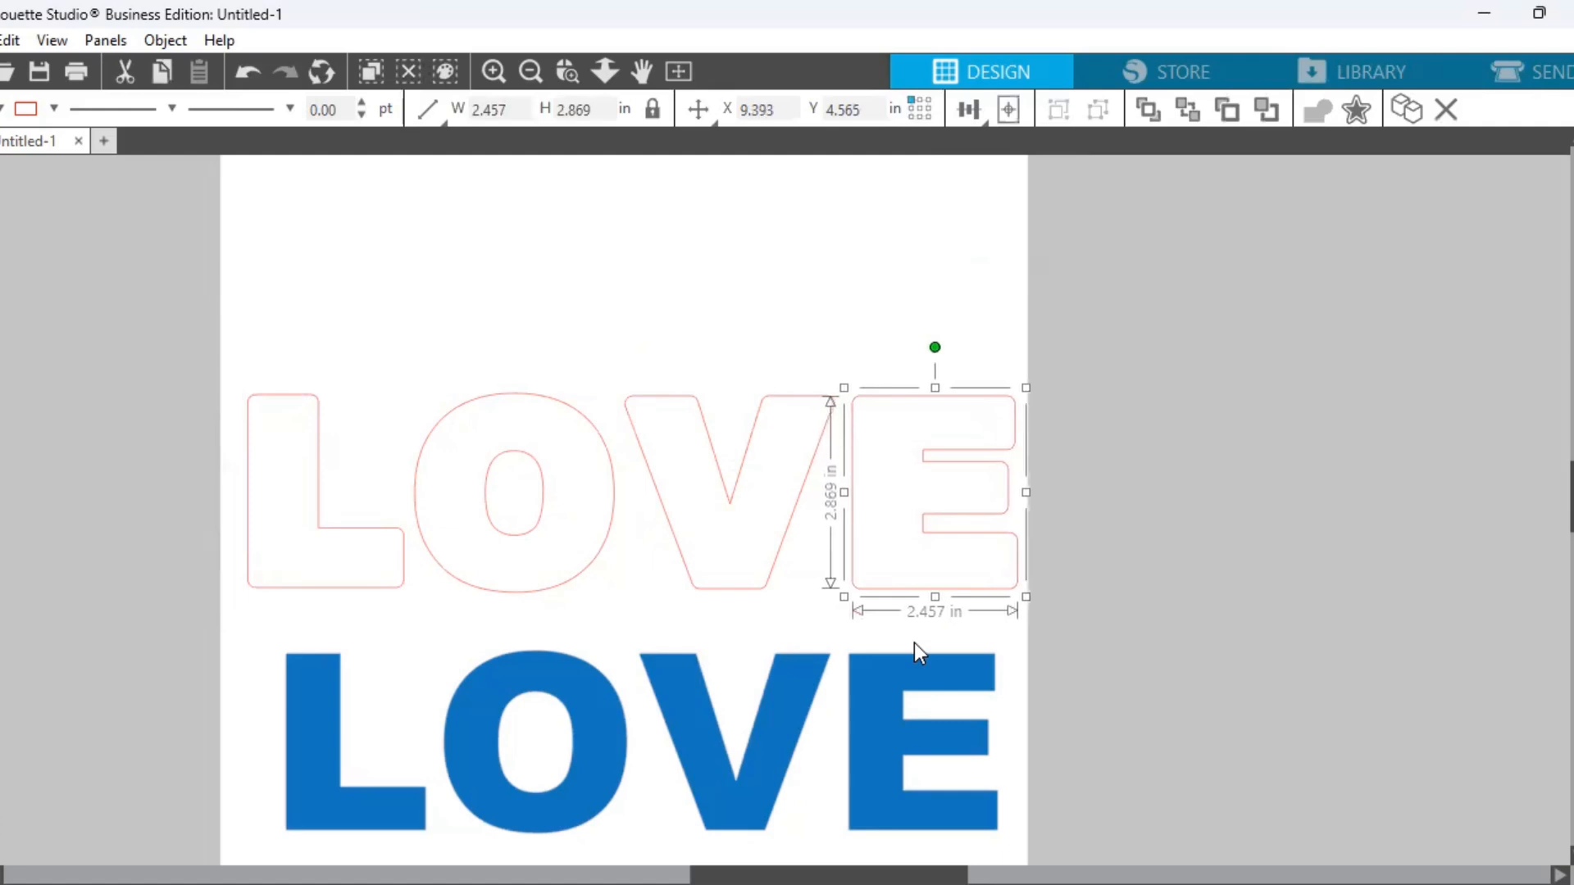
left_click(746, 341)
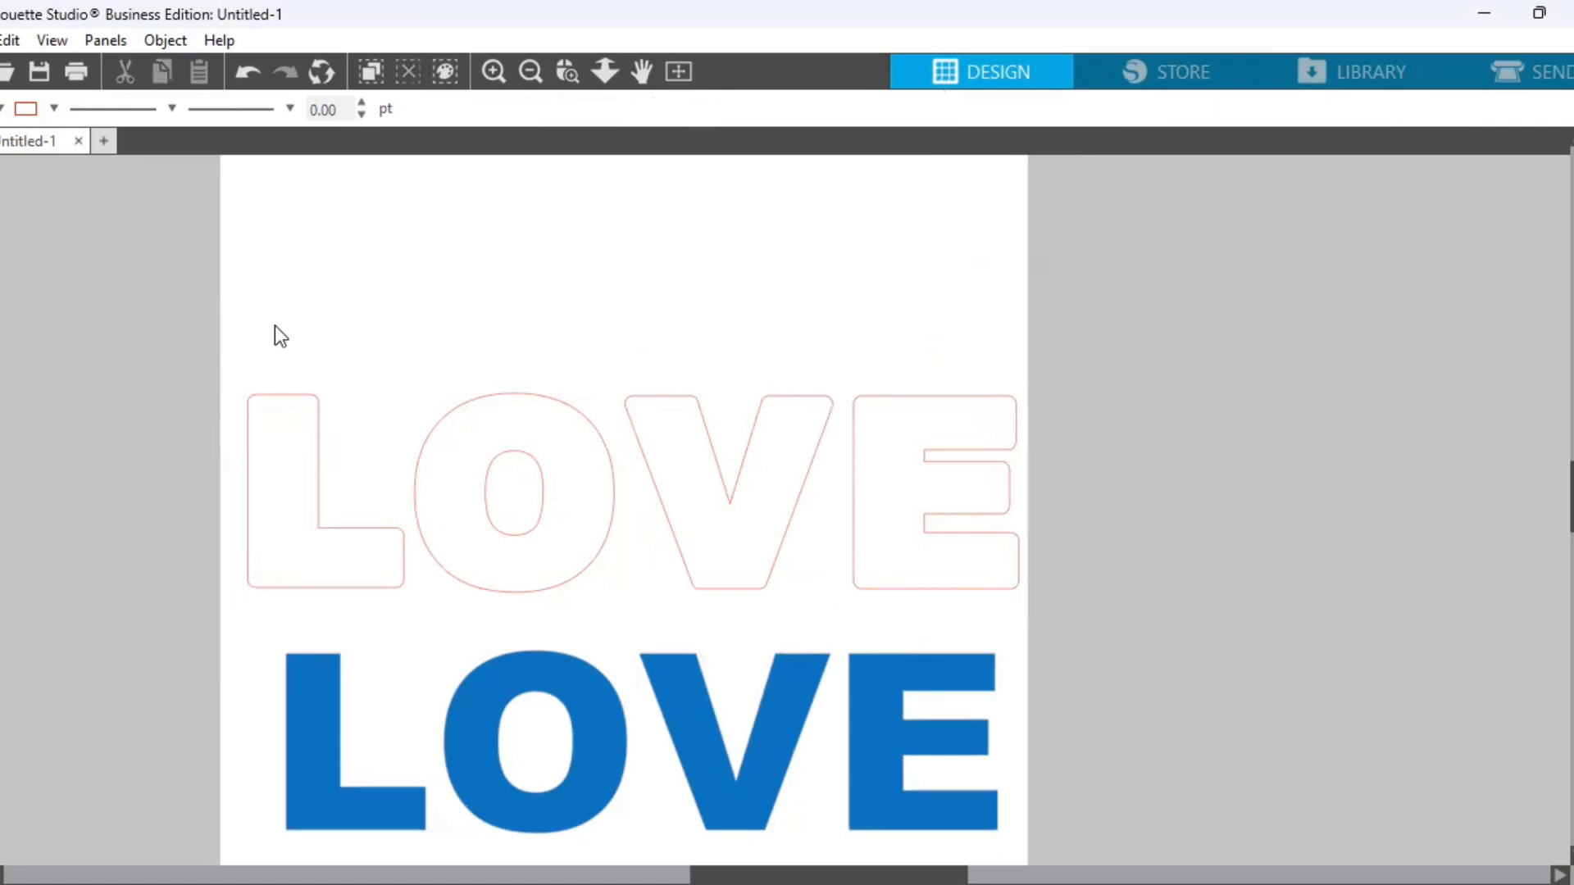
Align the four outlined letters along their bottom edges
left_click_drag(287, 427, 1056, 612)
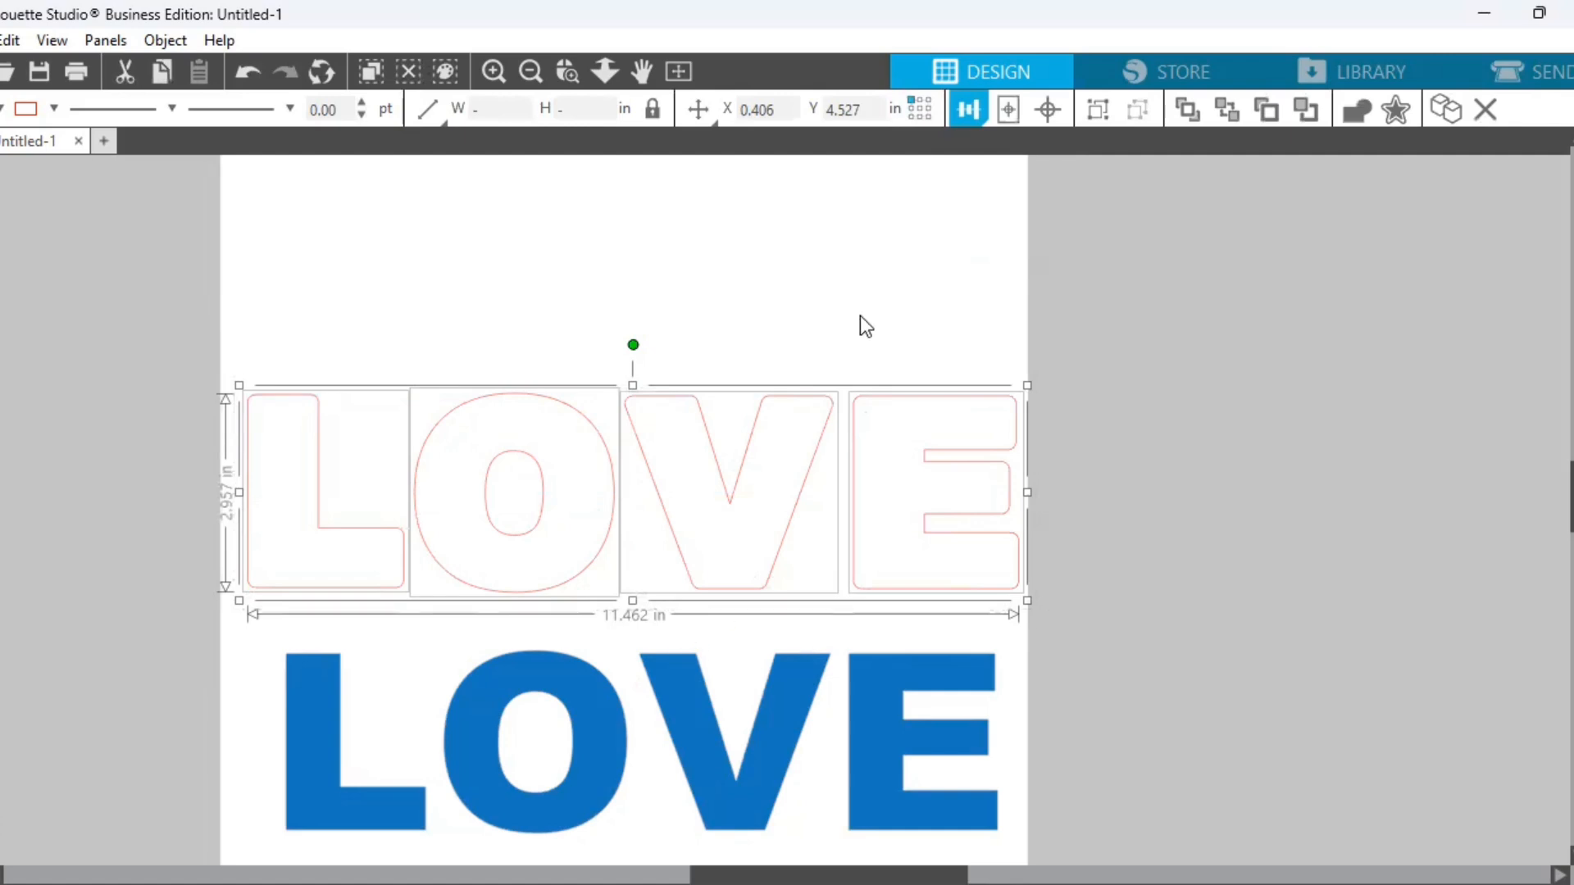
mouse_move(974, 122)
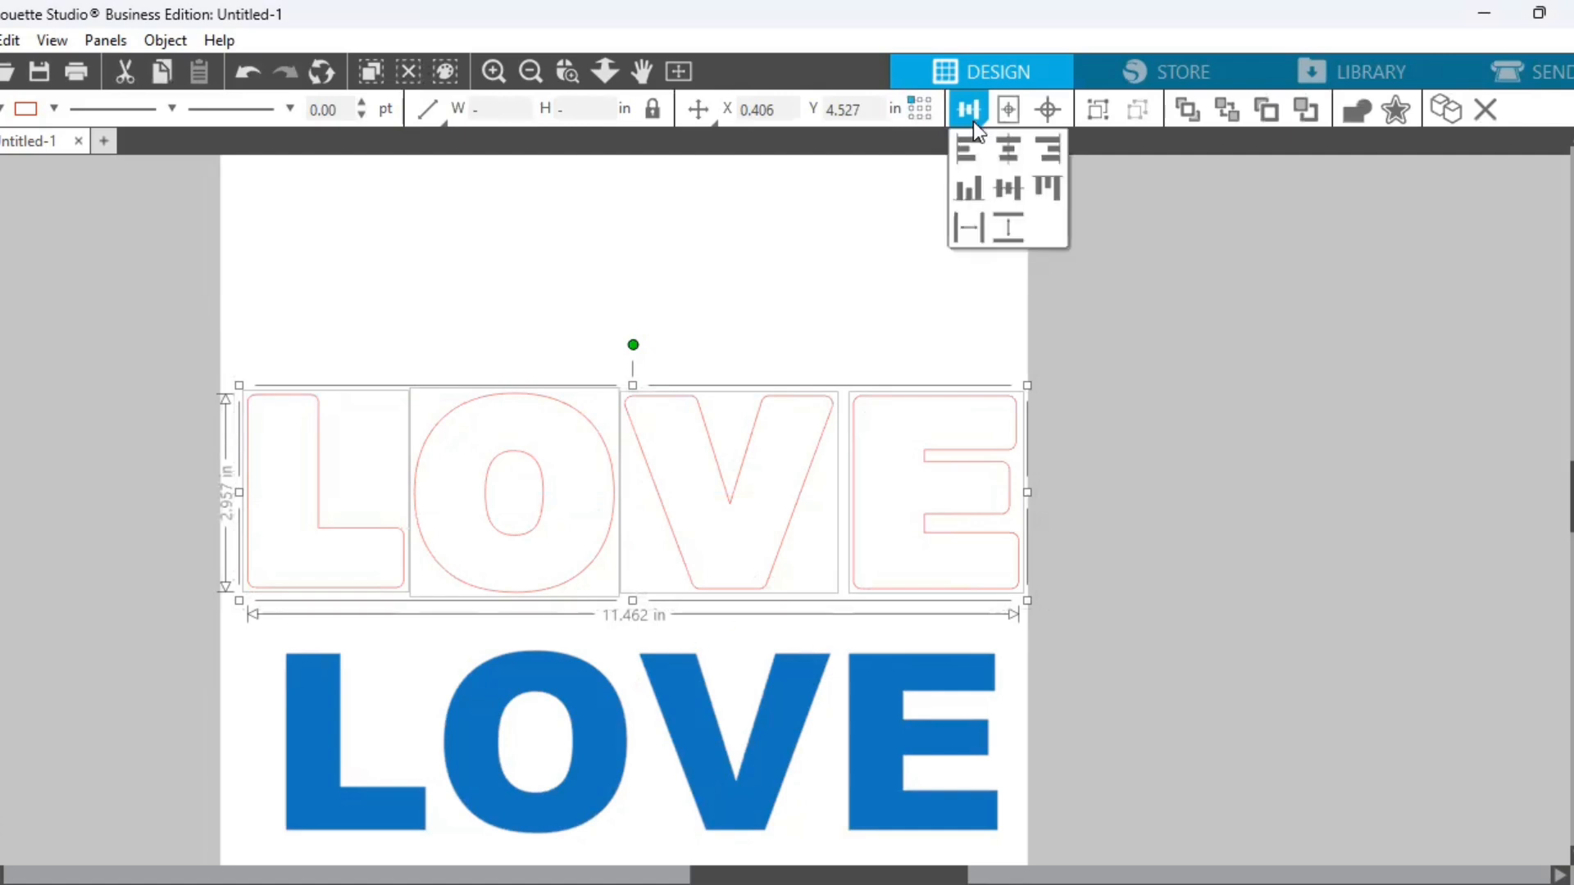
left_click(968, 196)
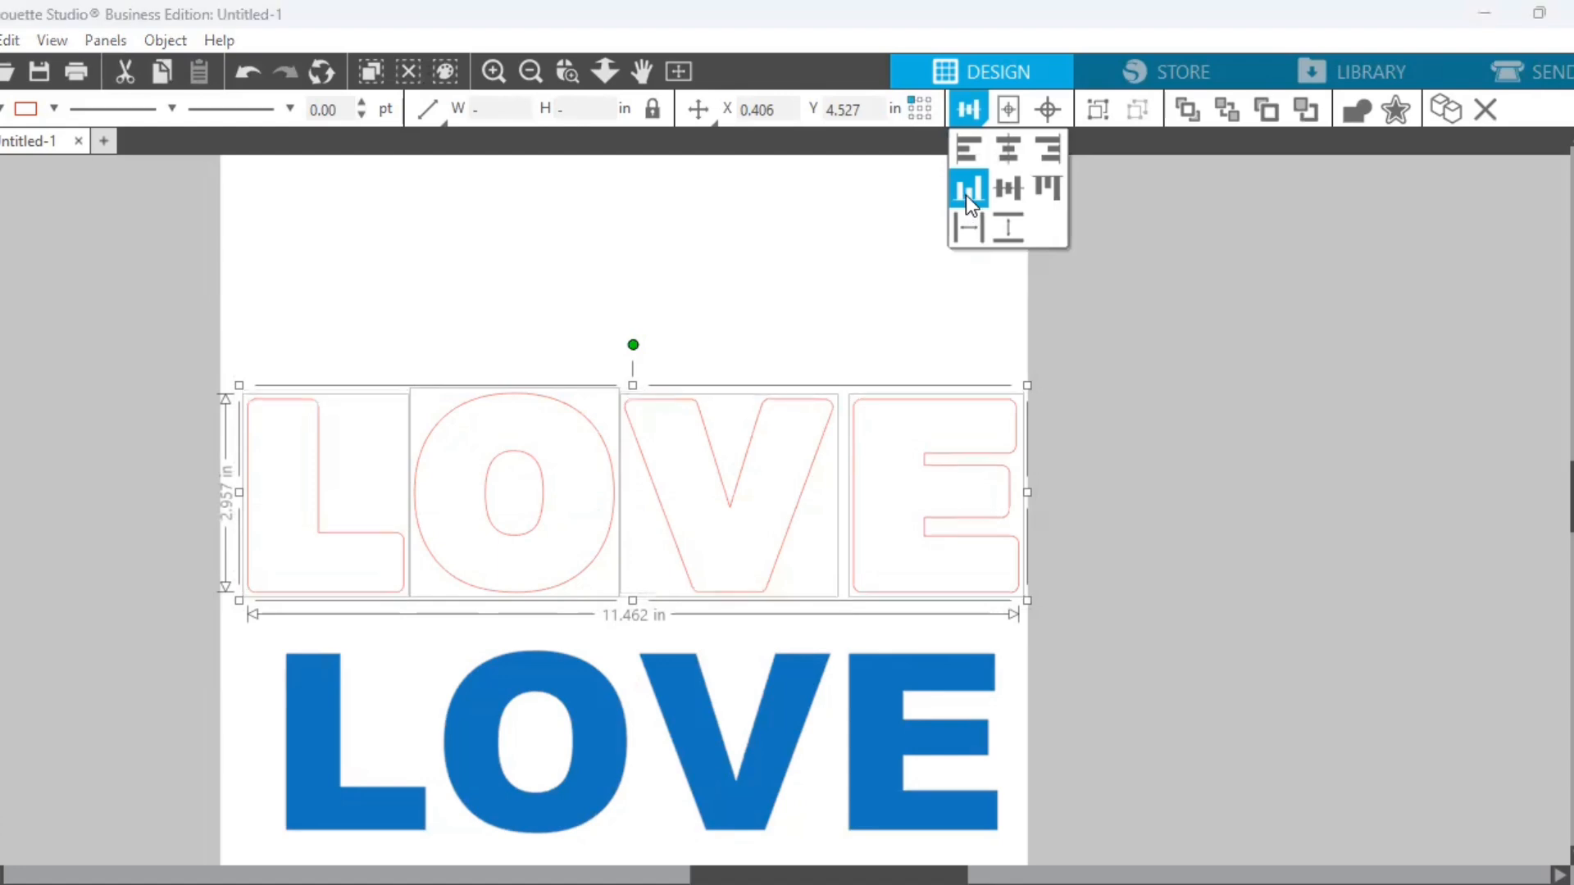
left_click(840, 254)
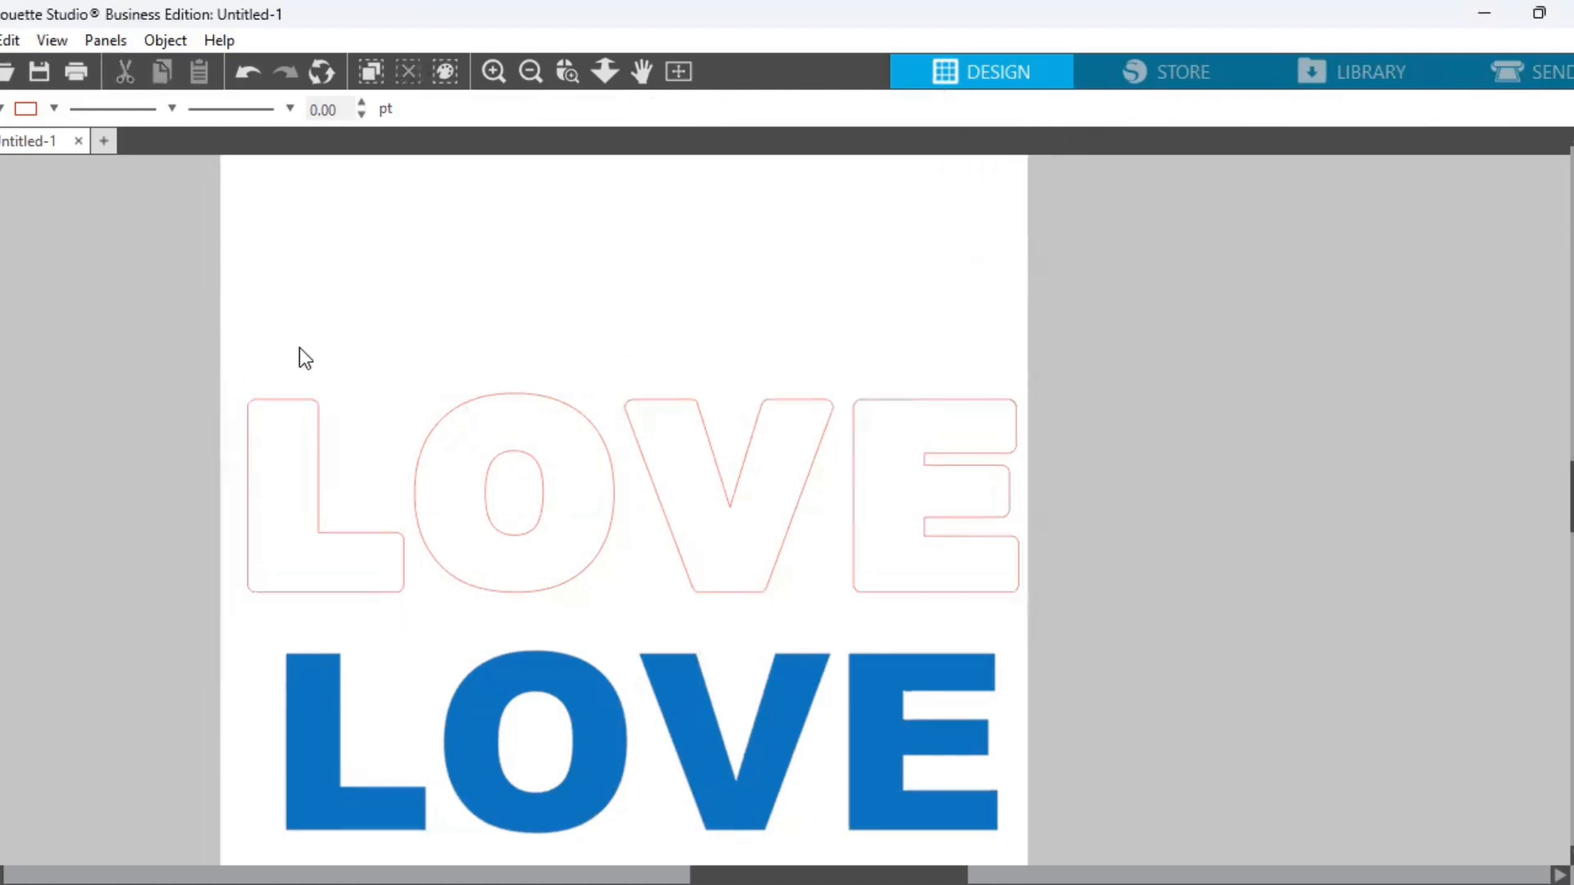
Delete the blue LOVE letters below the outlines
left_click(549, 812)
right_click(545, 804)
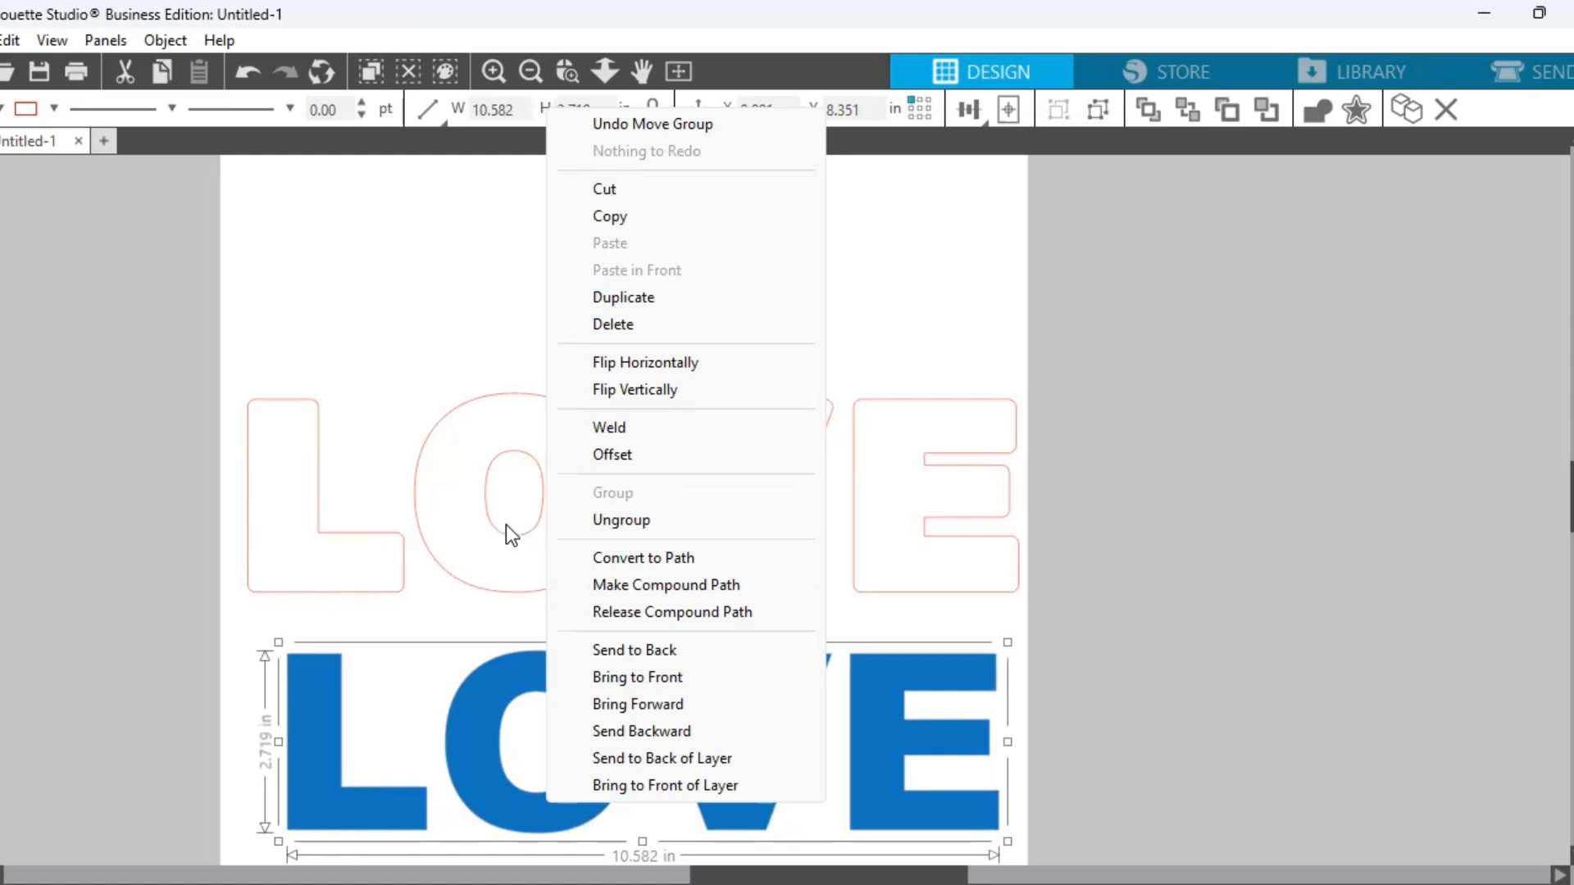
left_click(626, 326)
Group the four outlined letters into a single object
left_click_drag(240, 377, 1025, 643)
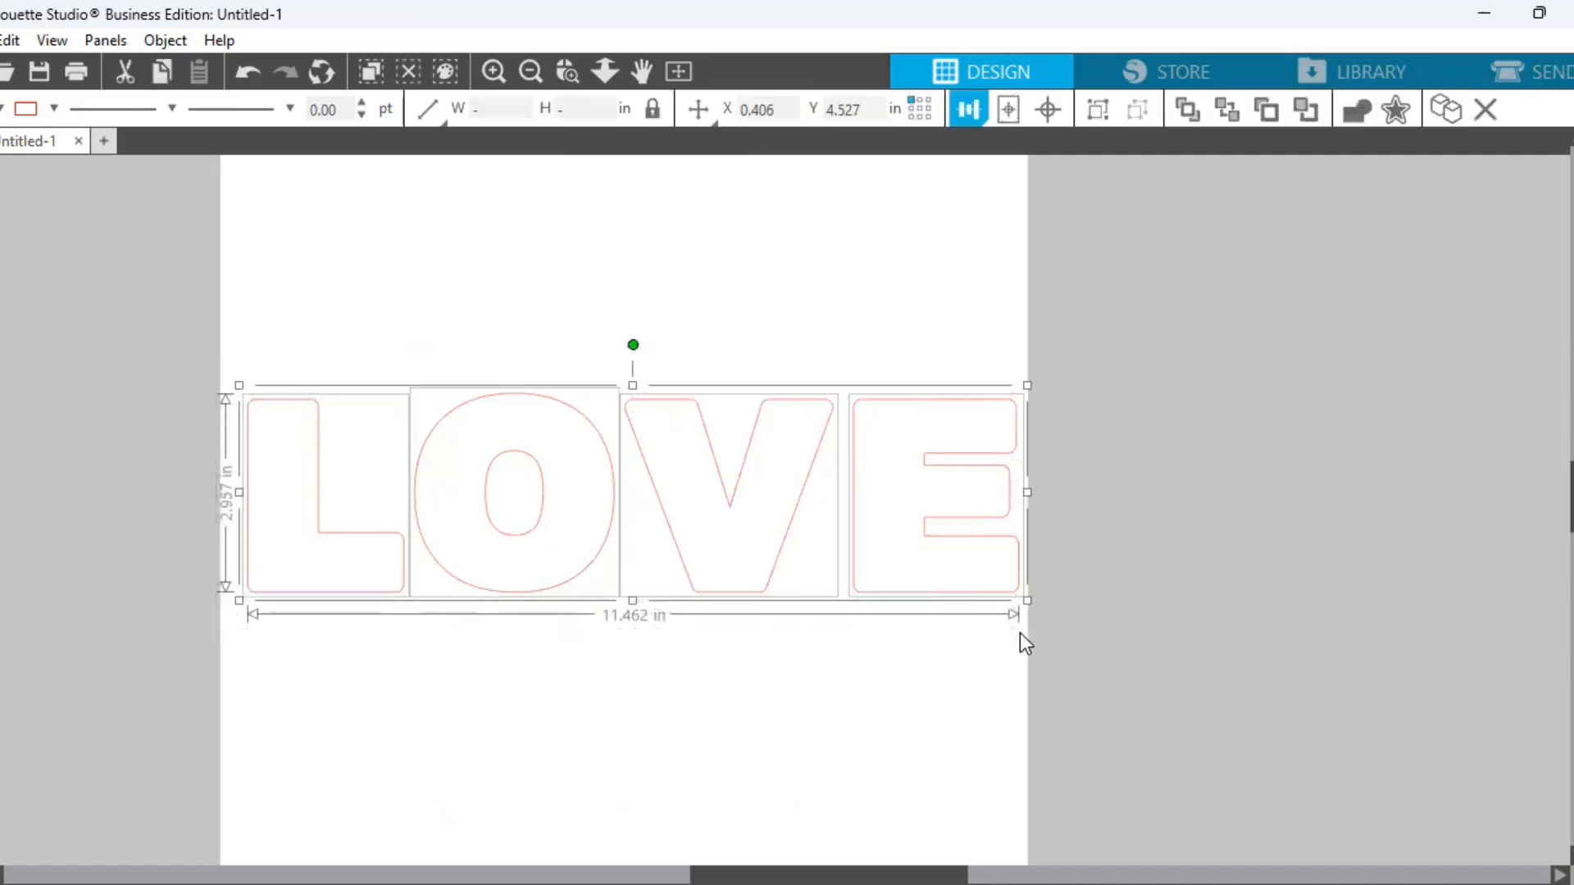
right_click(708, 649)
left_click(786, 609)
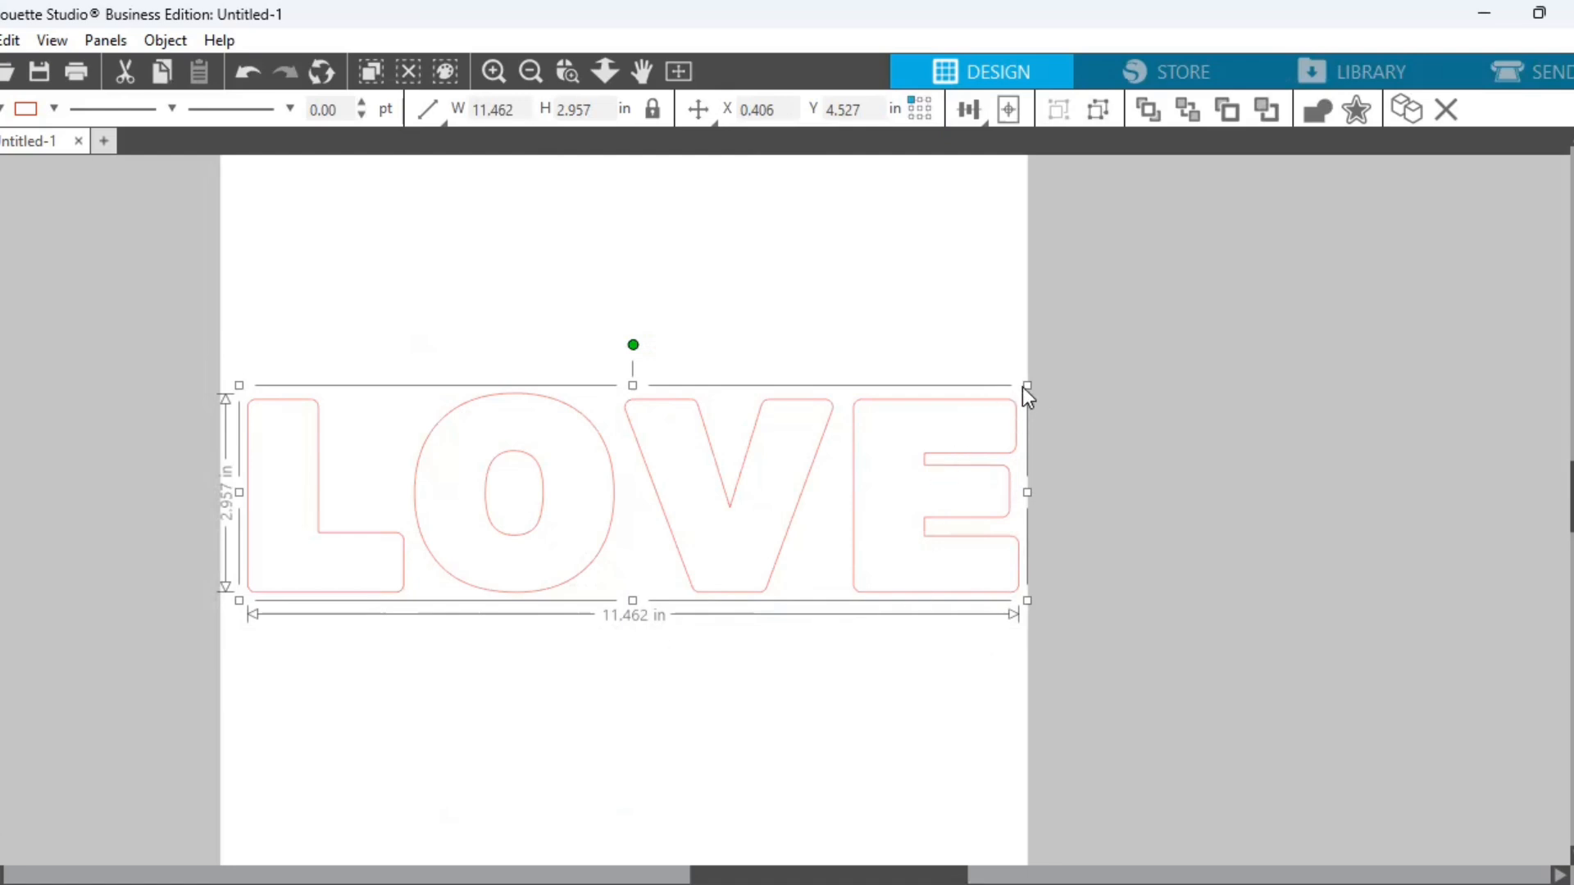
Shrink the grouped LOVE outline proportionally to about 10.68 in wide and center it on the page
left_click_drag(1028, 384, 986, 423)
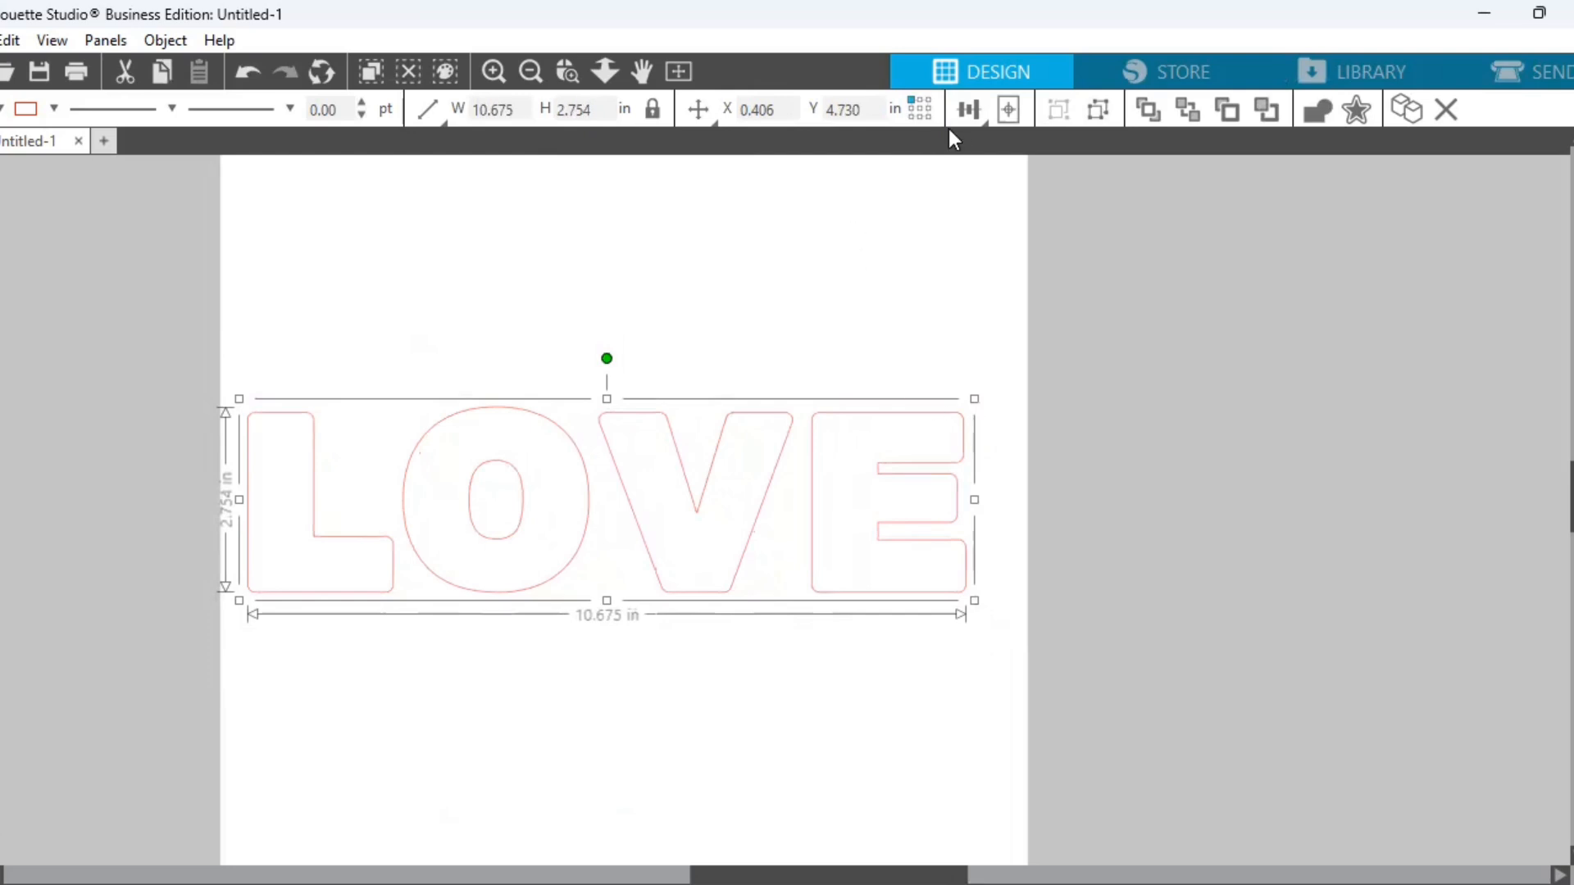
left_click(1008, 115)
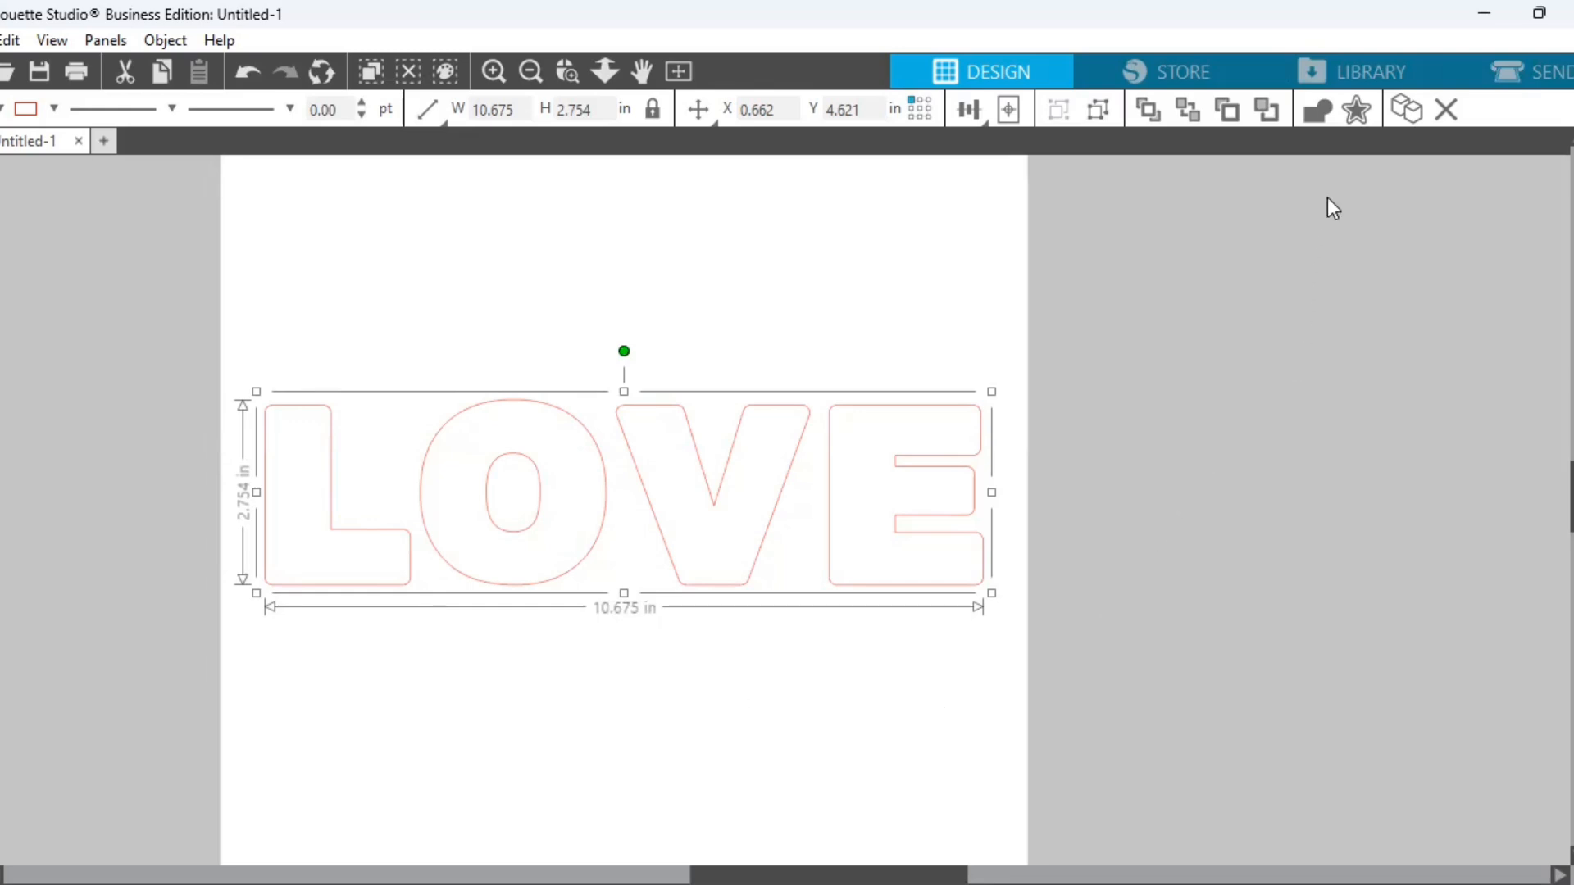
left_click(1354, 113)
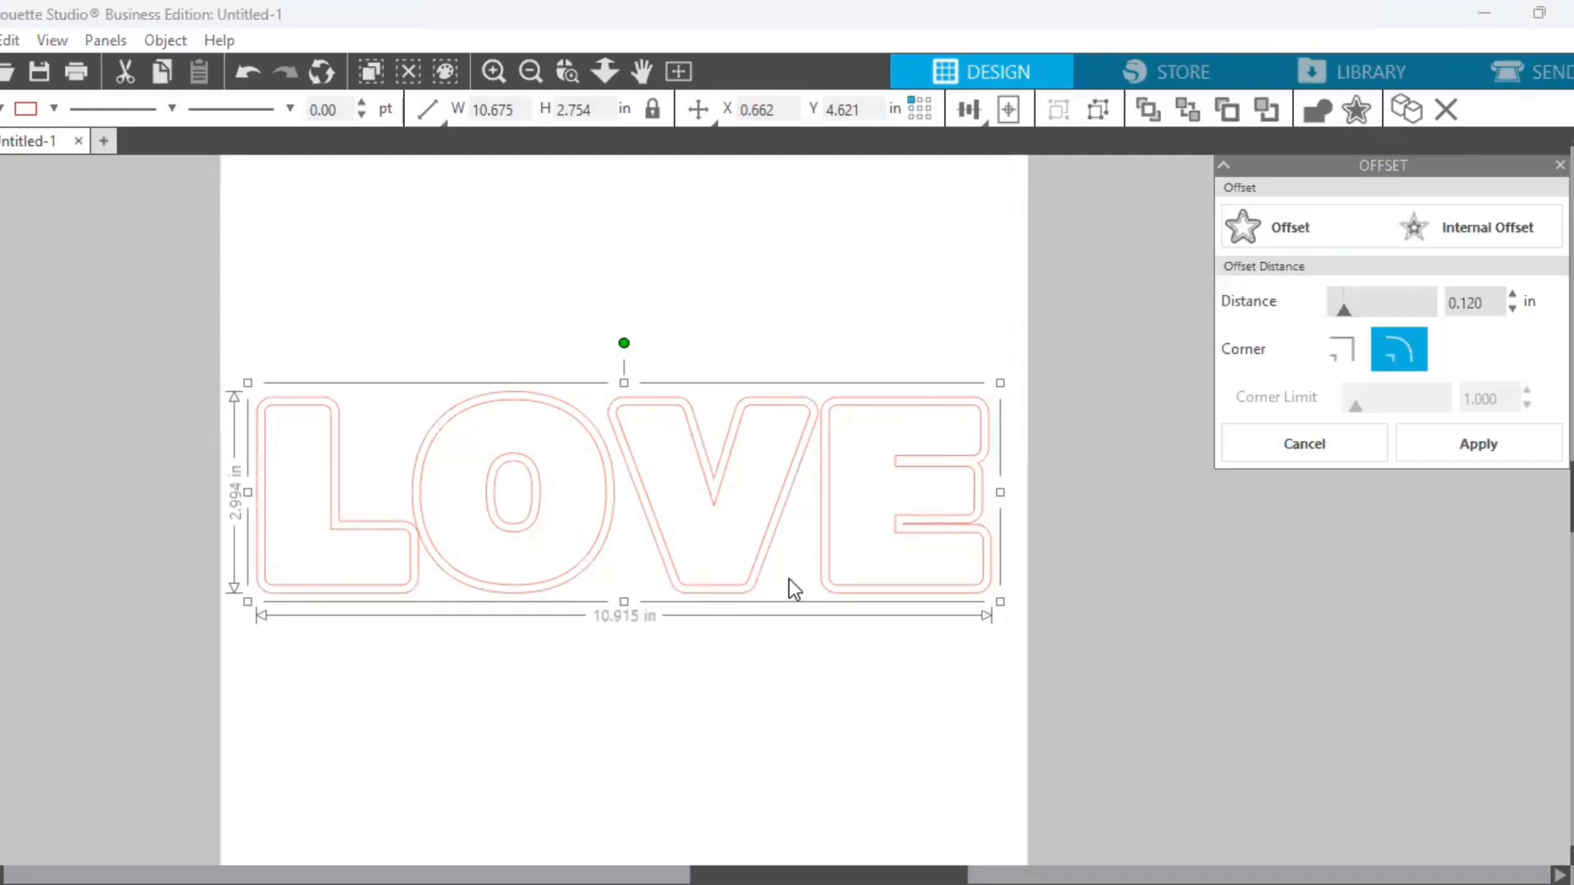
left_click(242, 74)
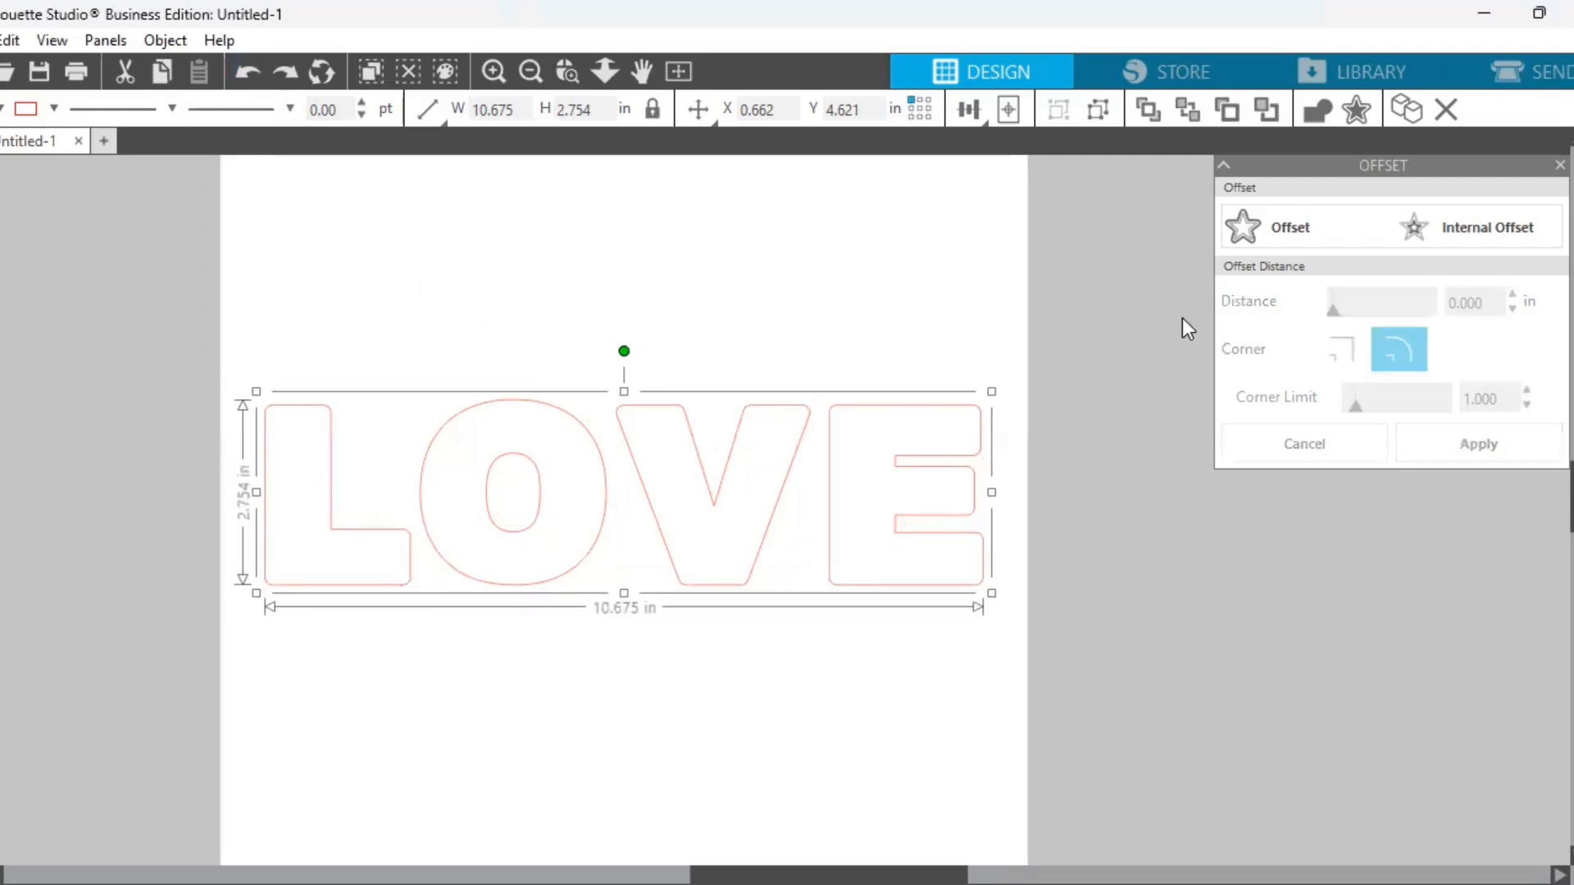
left_click(1464, 230)
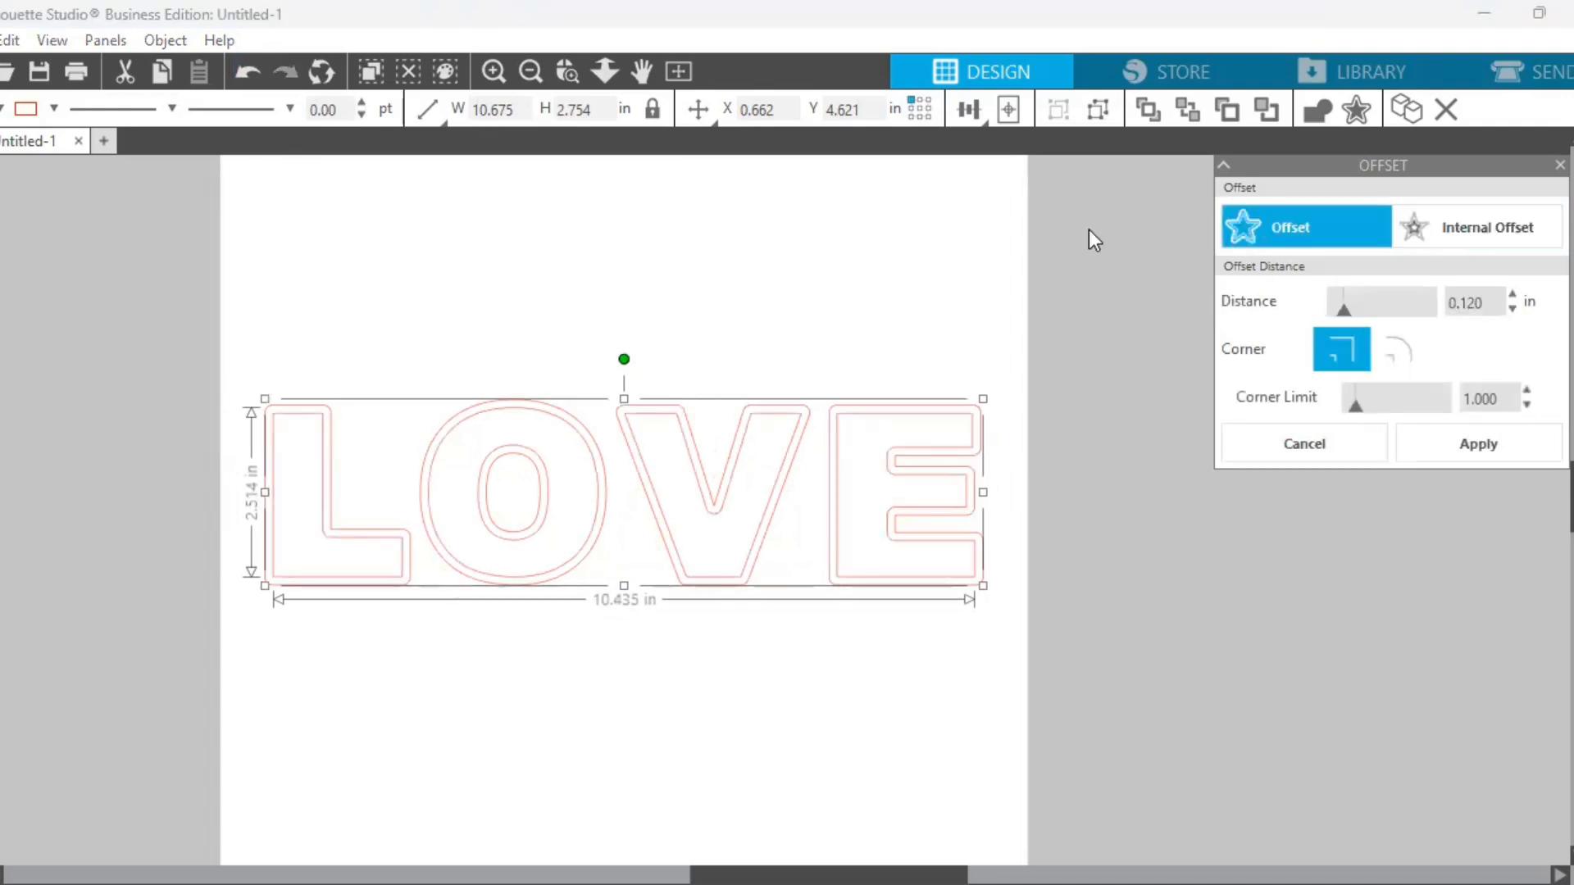
left_click(234, 72)
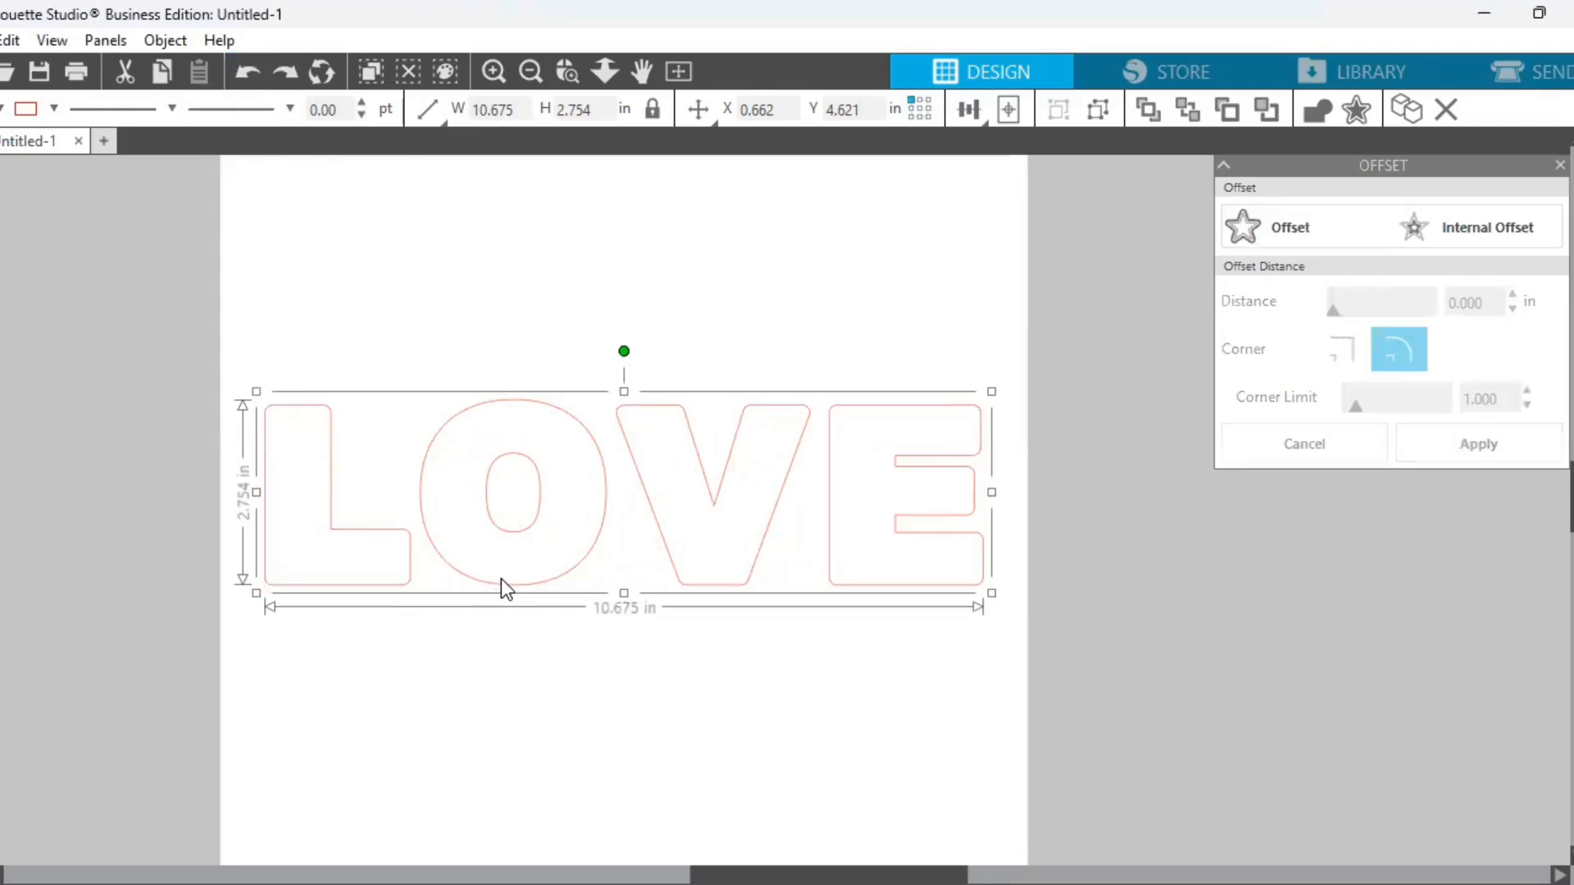
Fill the grouped LOVE outline with blue and change its line color to white
left_click(4, 108)
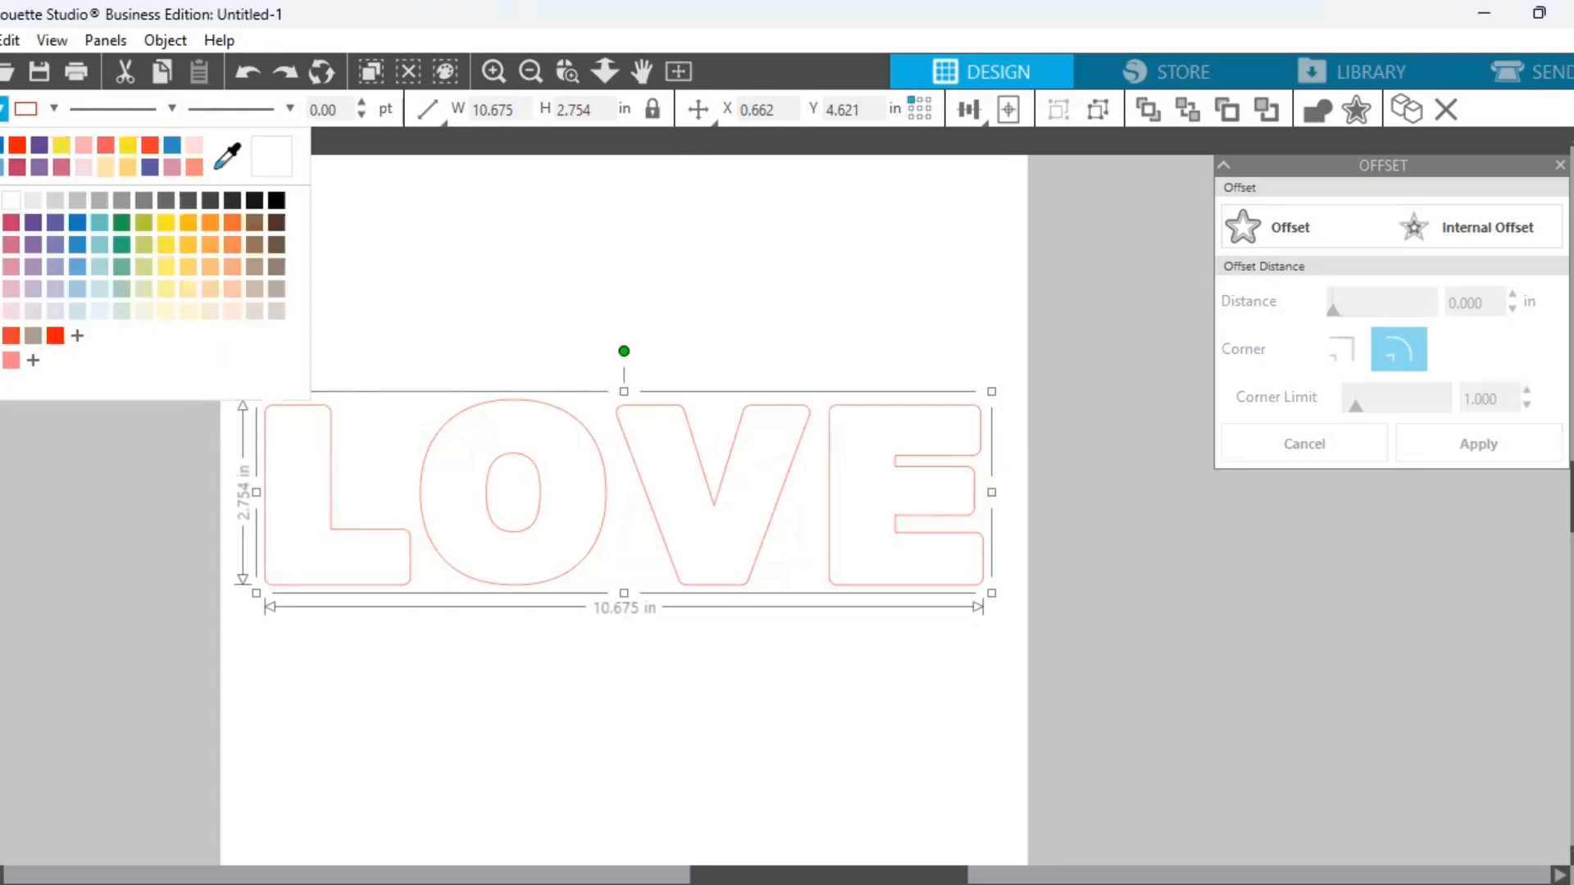
left_click(3, 149)
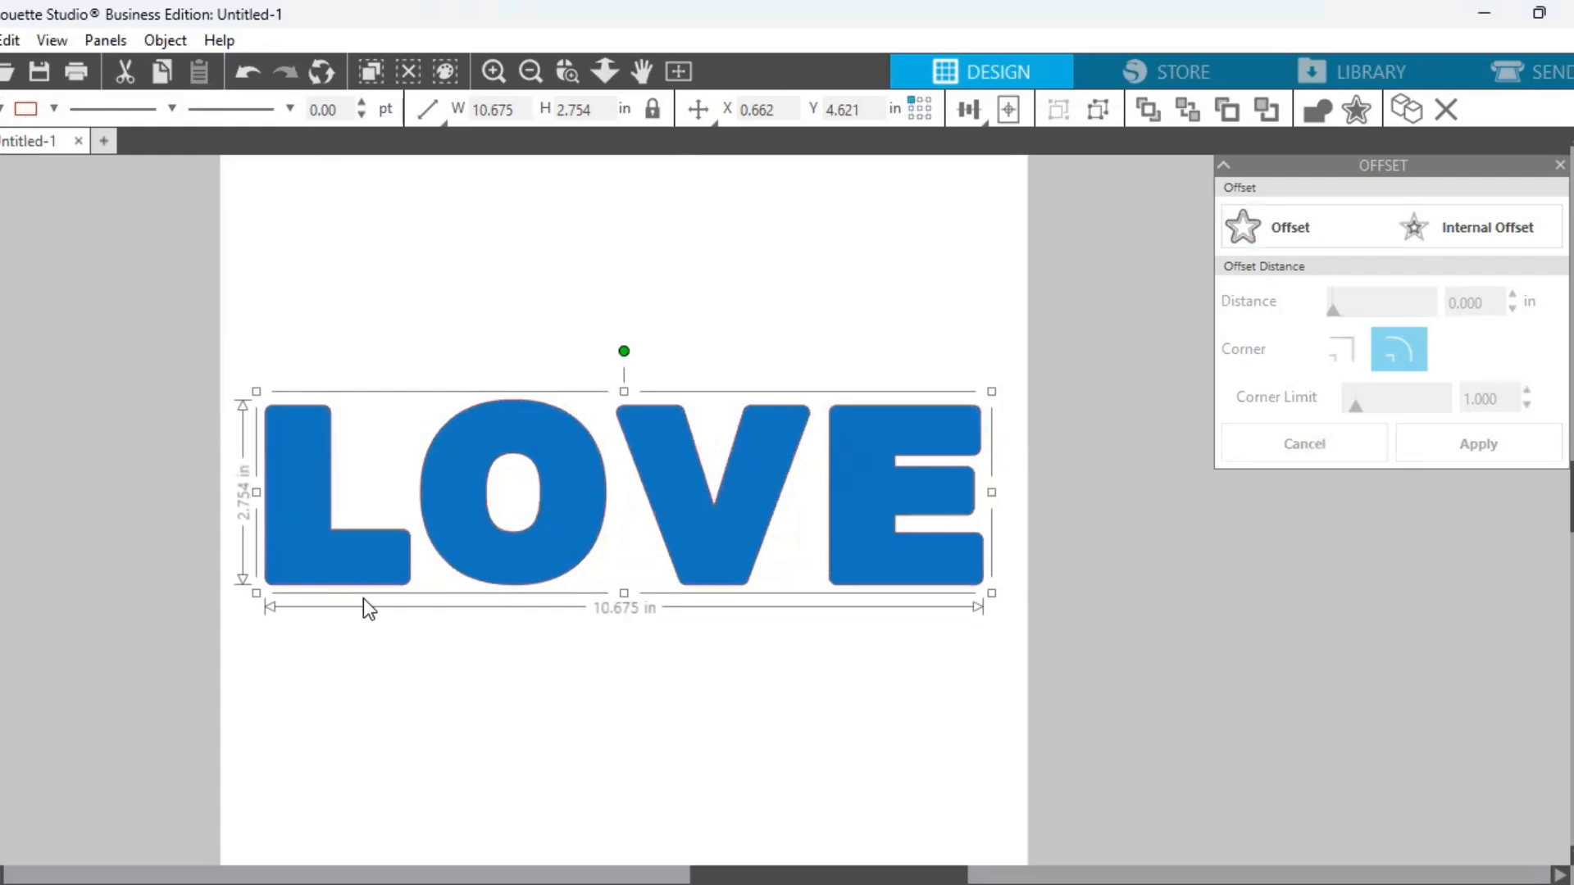
left_click(22, 110)
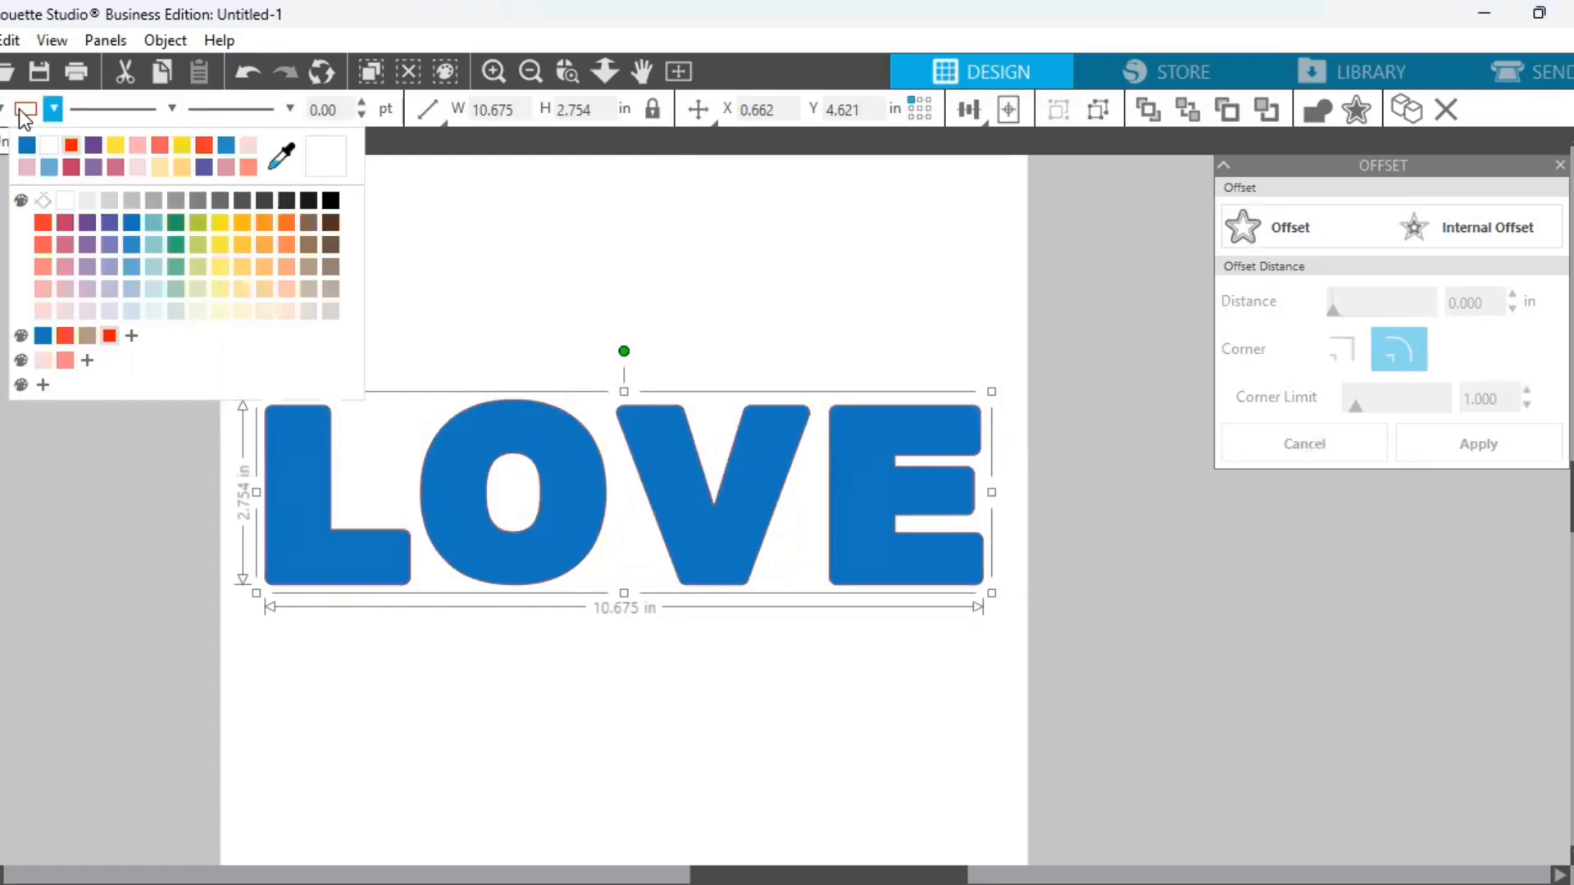
left_click(62, 204)
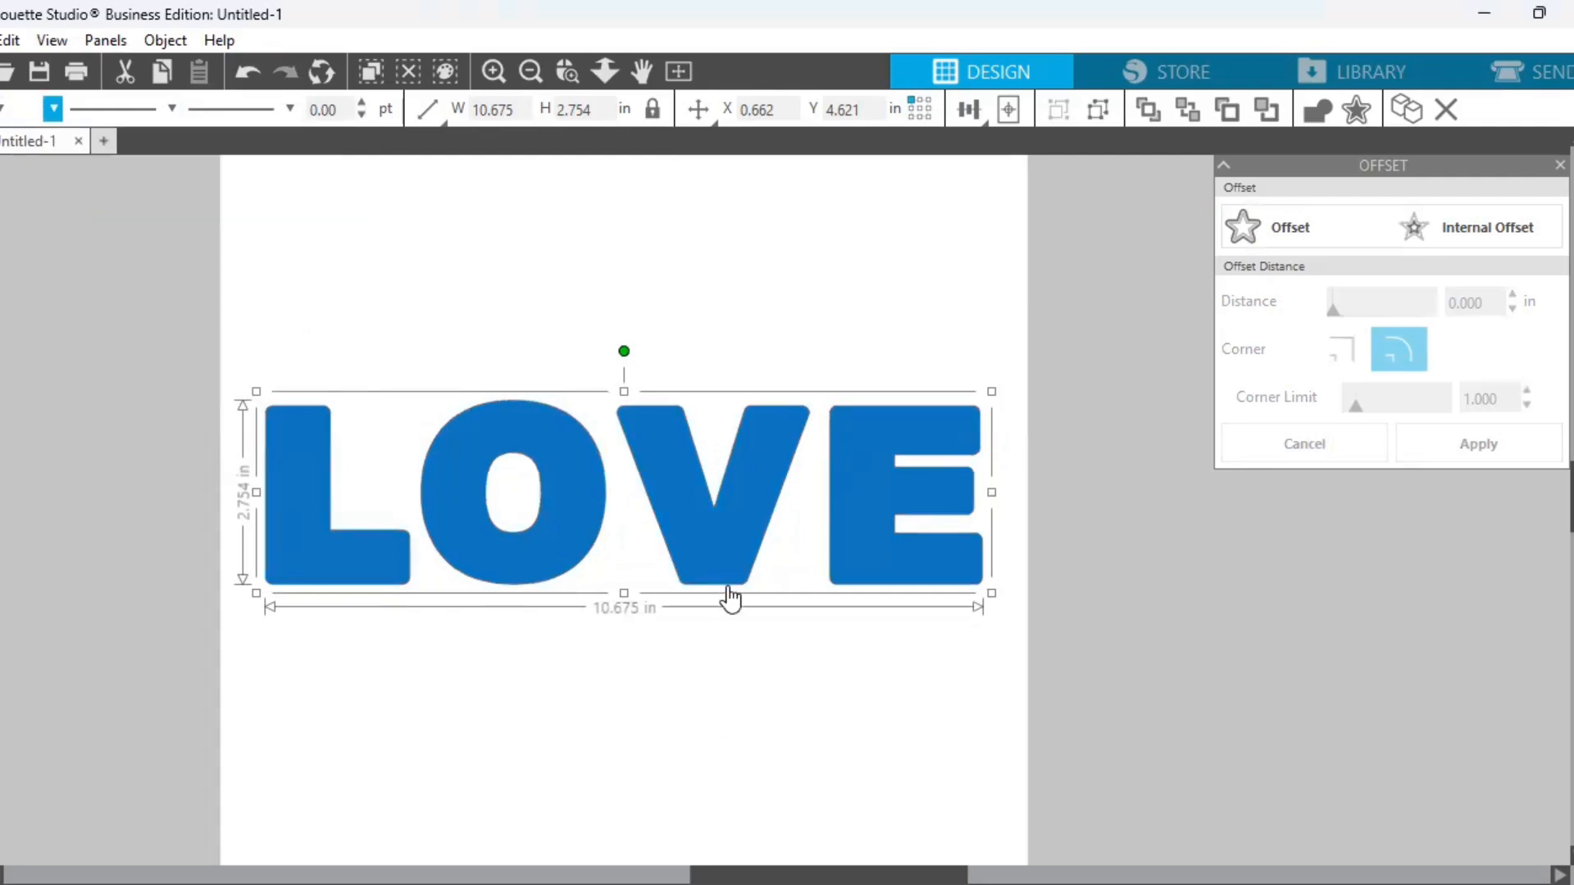
Apply an internal offset of 0.125 in to the blue LOVE letters and close the Offset settings
left_click(1453, 235)
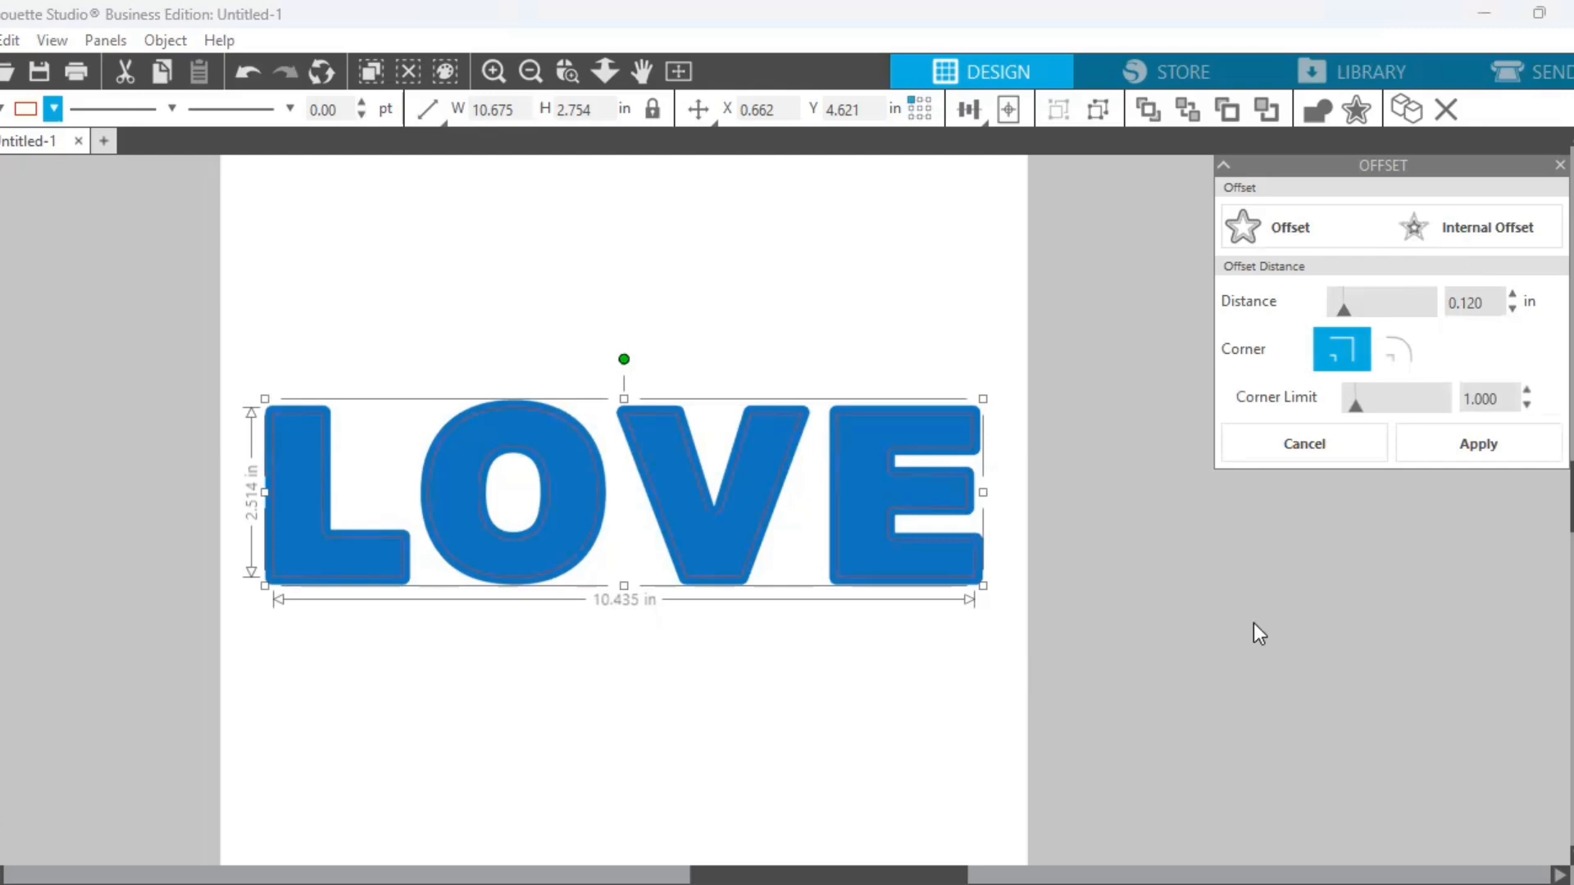
left_click(1513, 295)
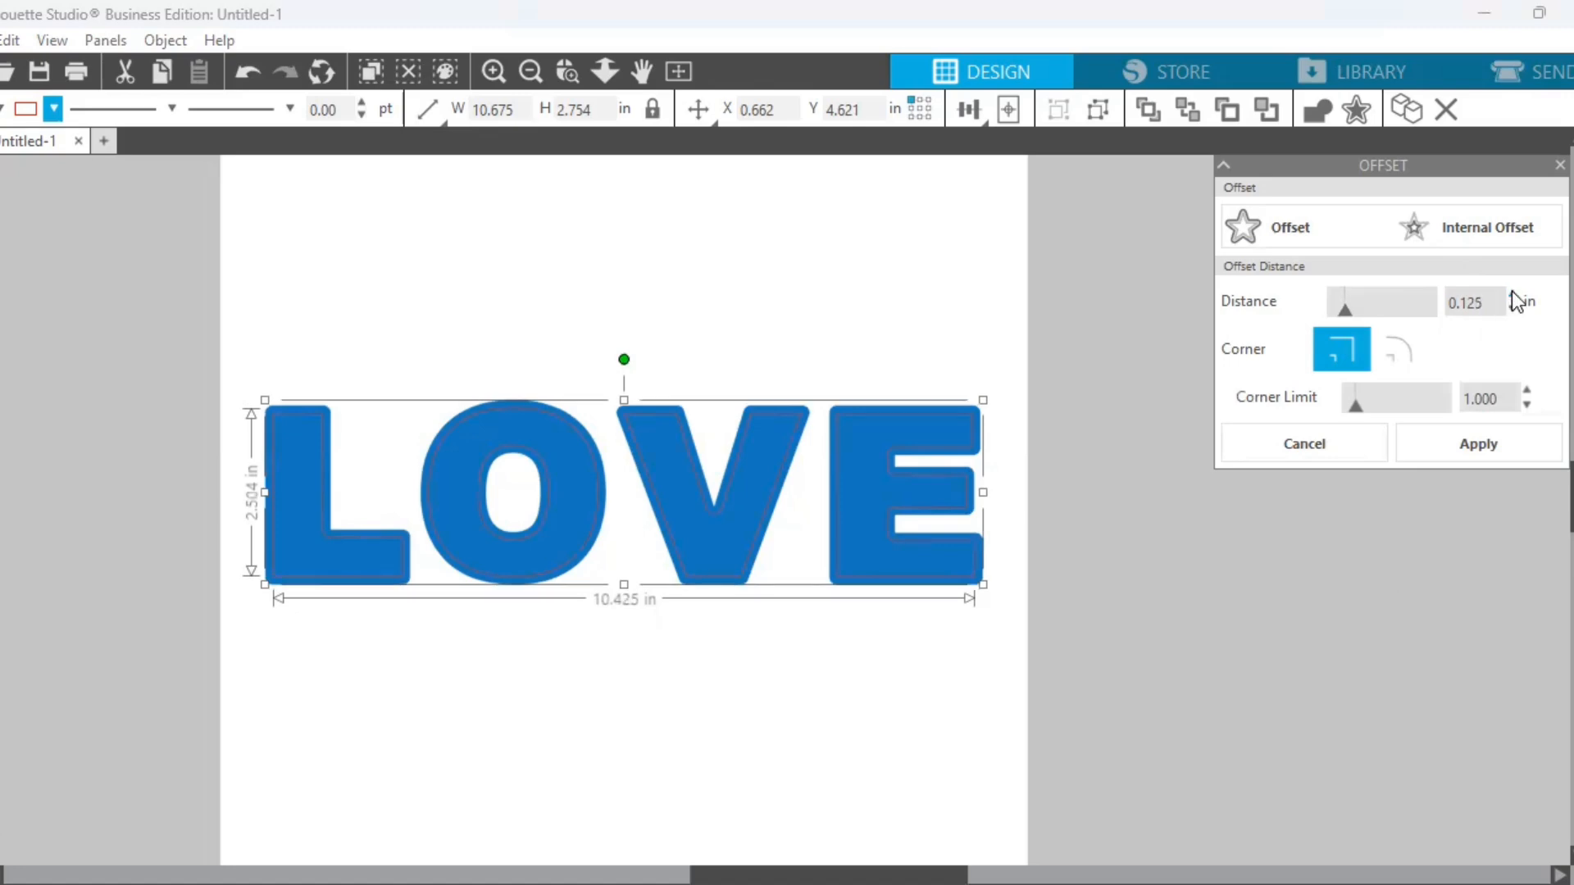
left_click(1473, 449)
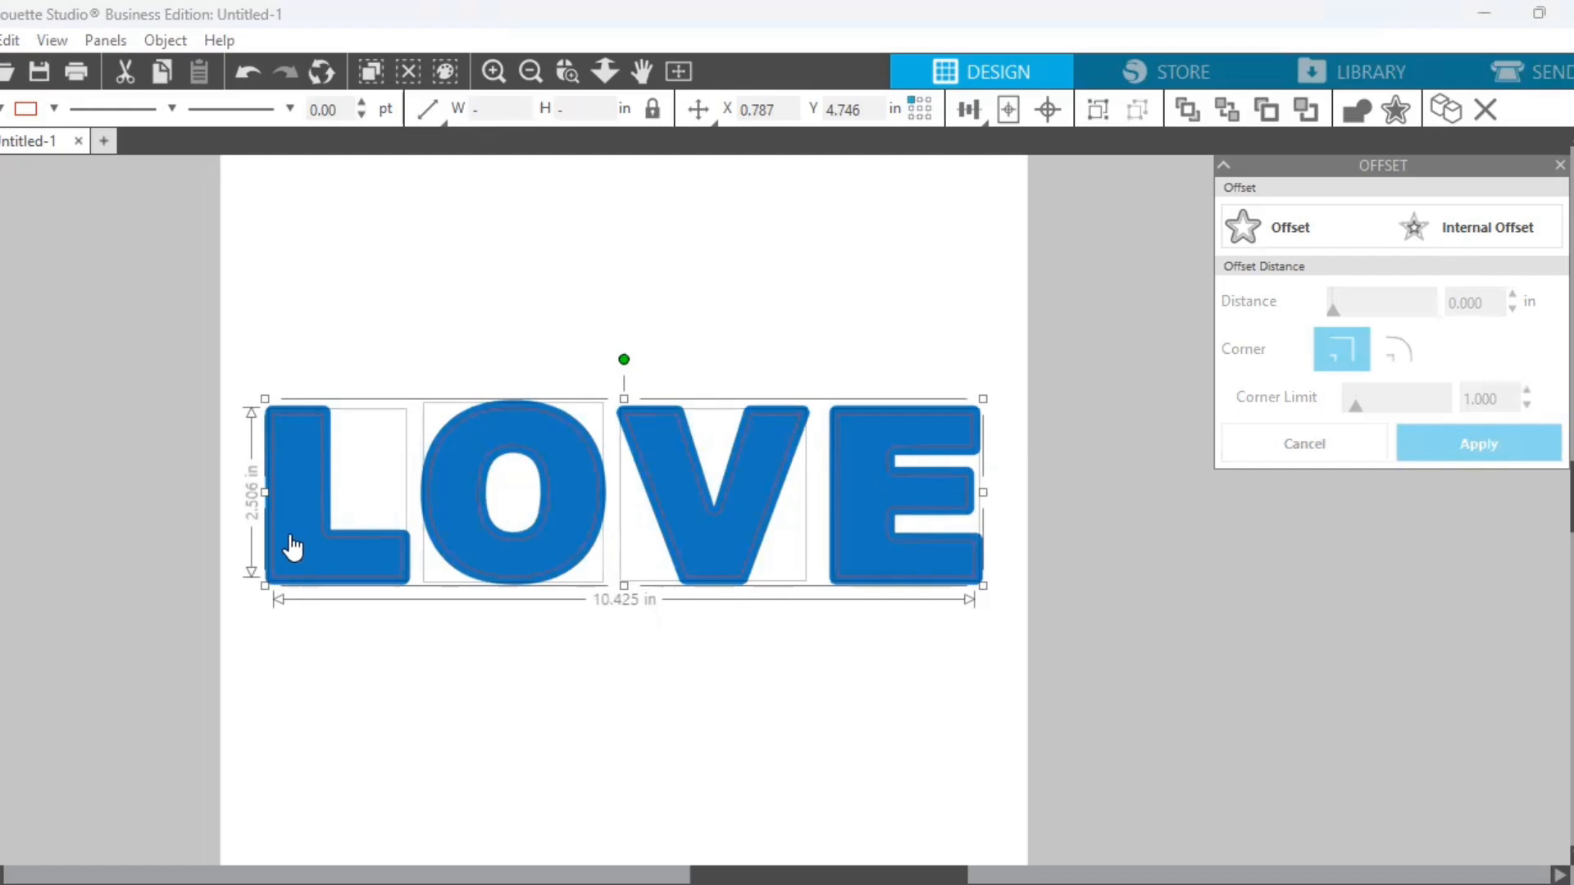
left_click(323, 661)
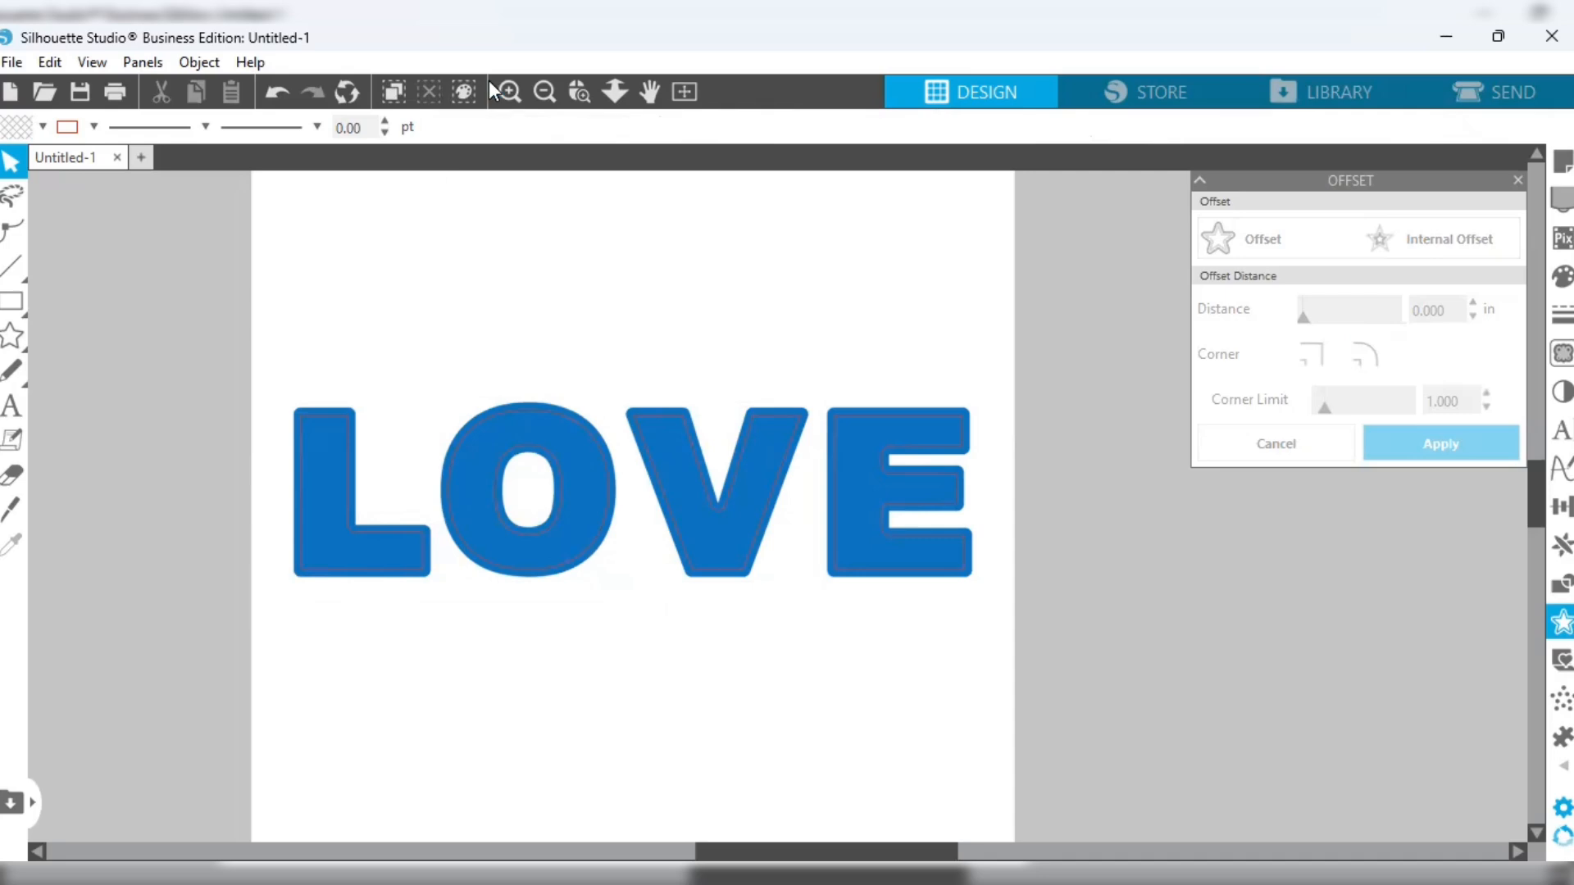
left_click(508, 91)
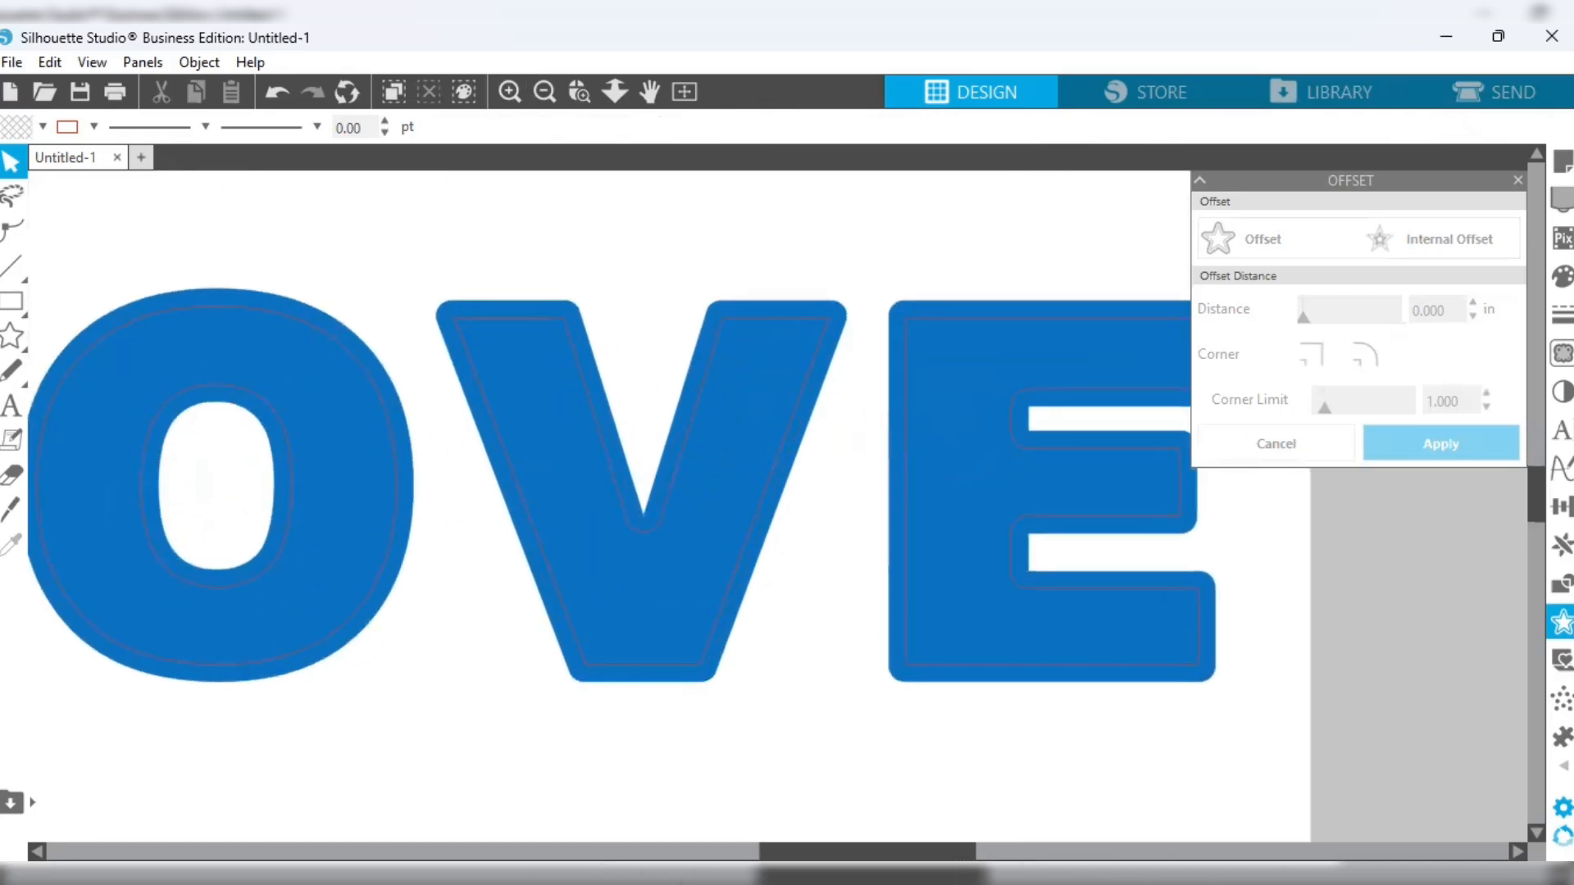
left_click_drag(836, 827, 738, 825)
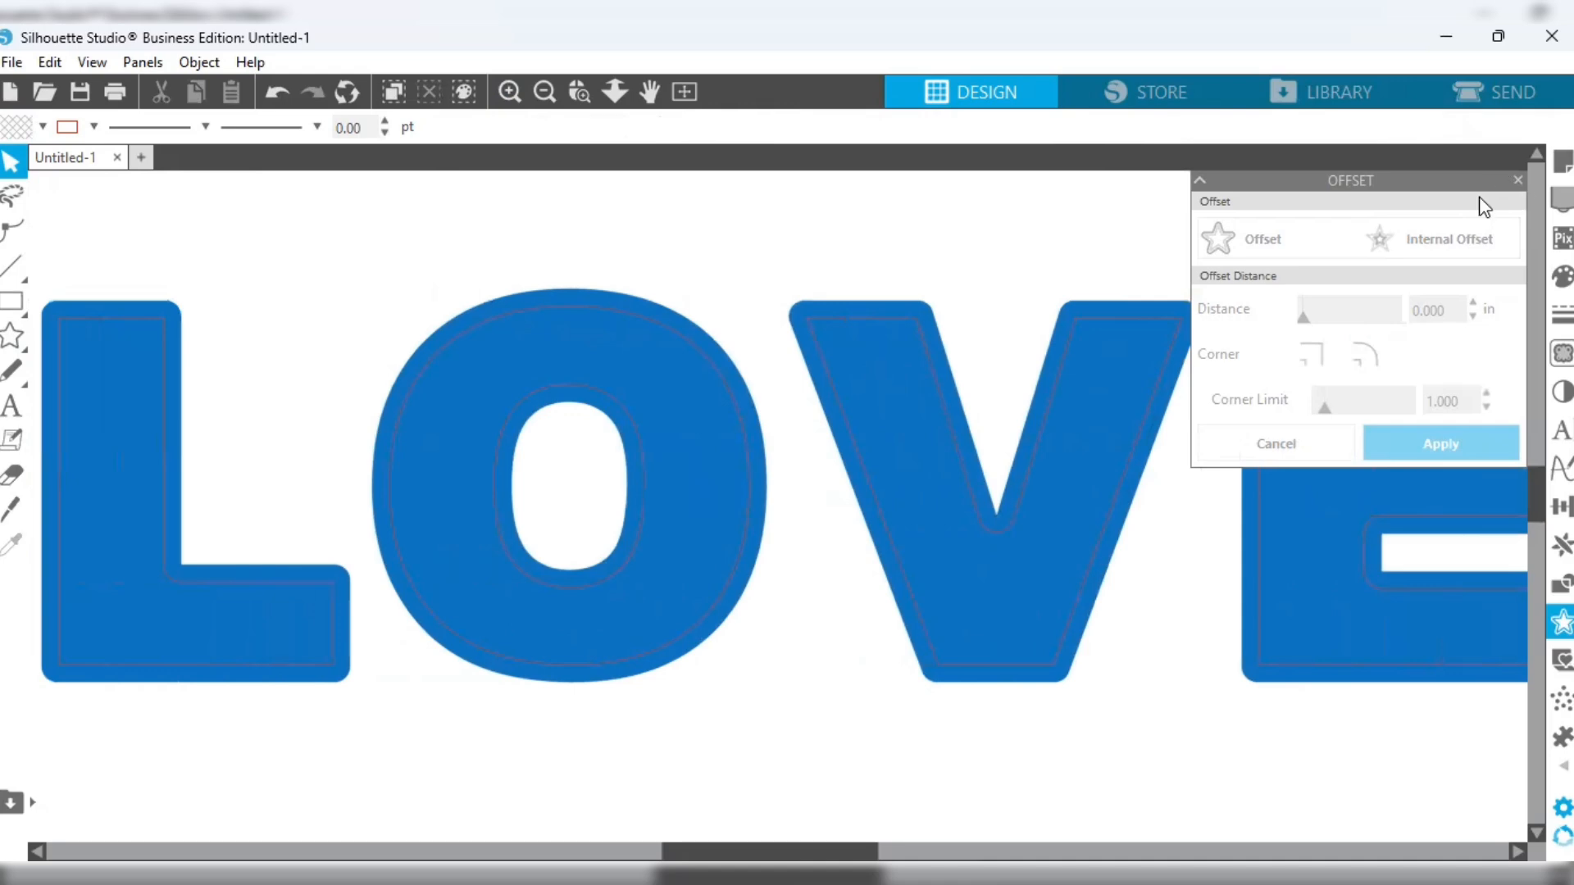
left_click(1518, 181)
left_click(291, 674)
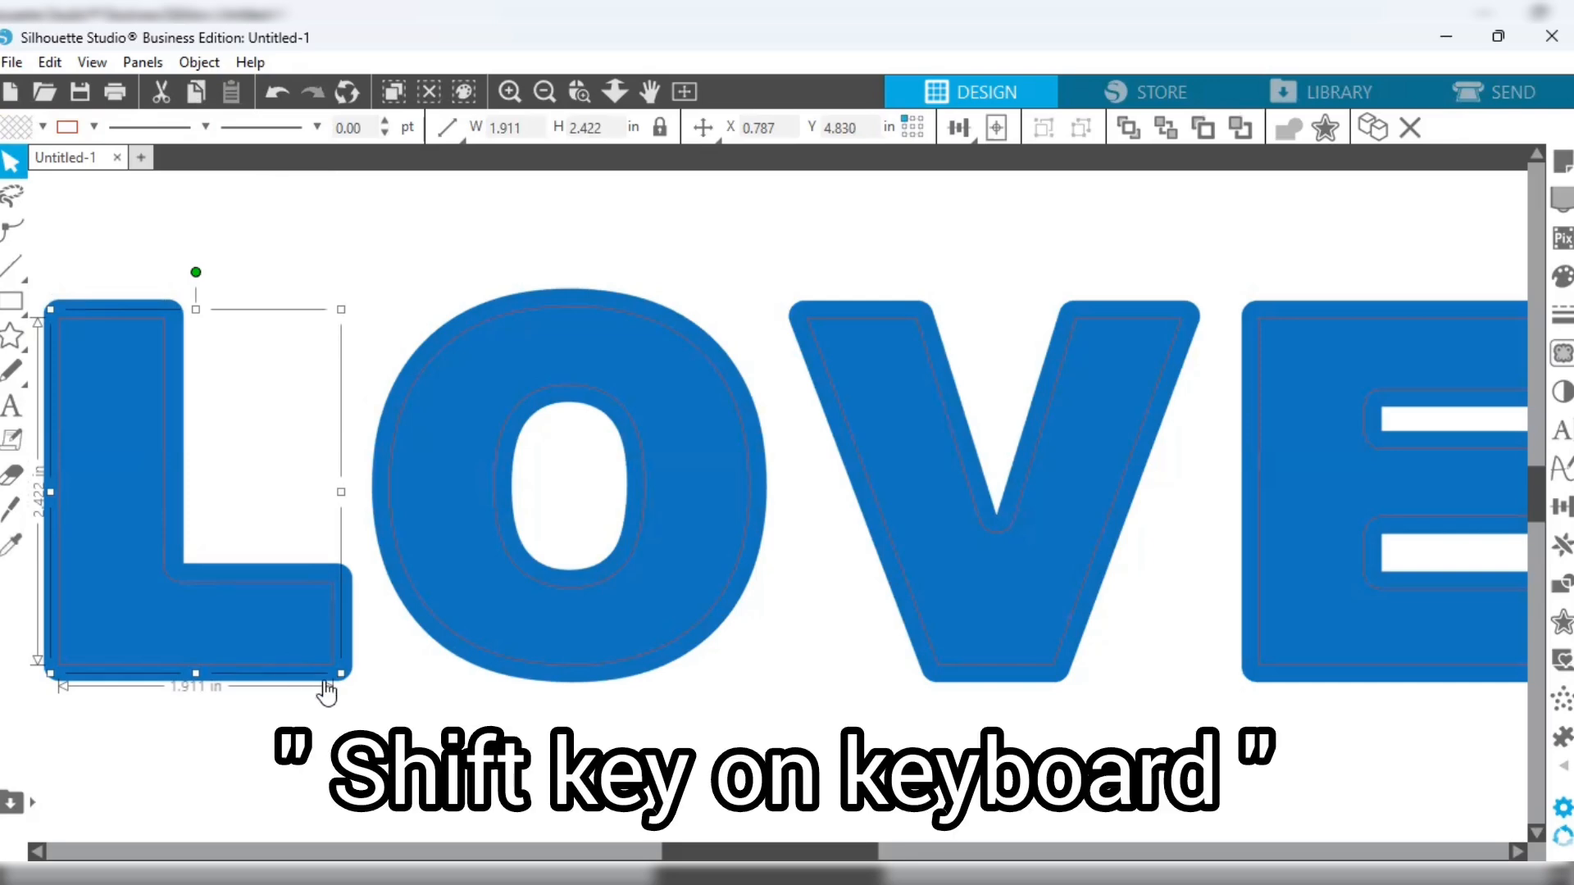
left_click(554, 670, "shift")
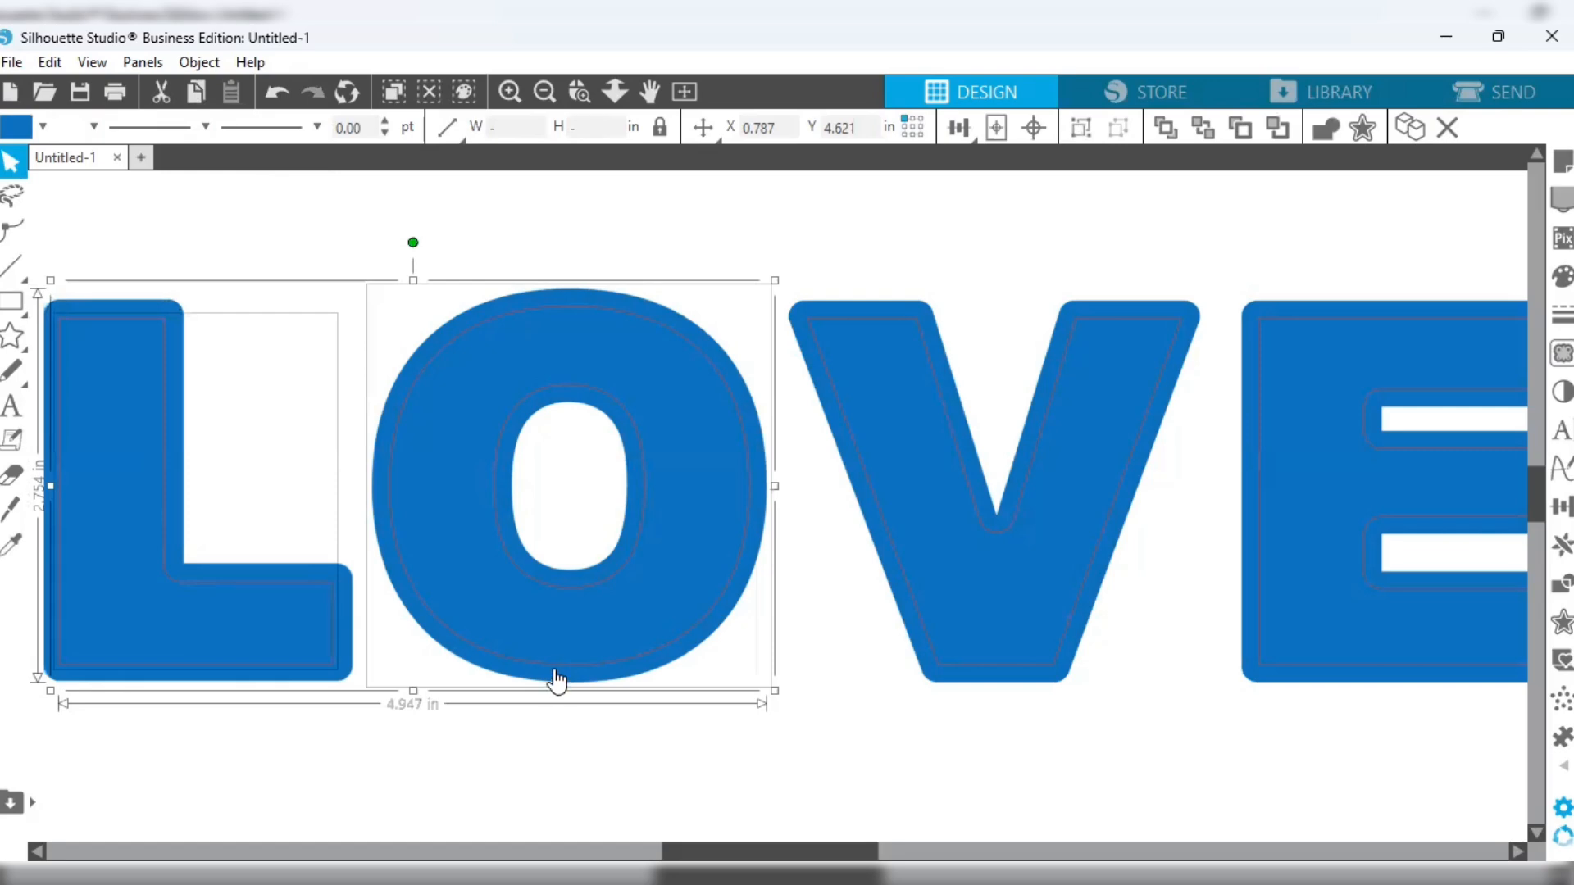
left_click(604, 738)
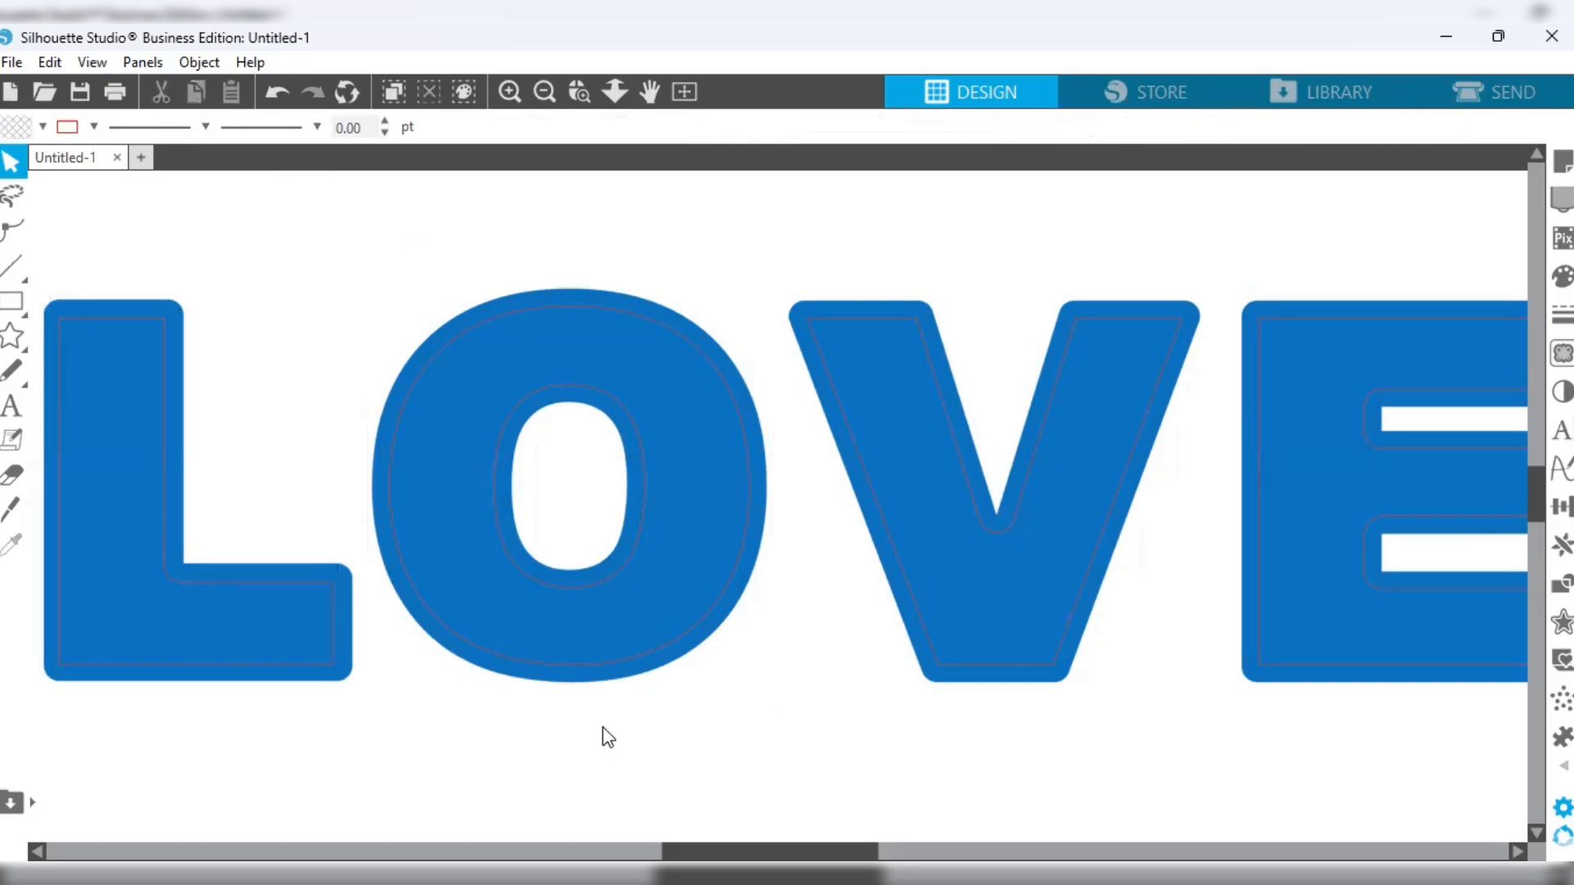
Select the inner offset outlines of all four letters and fill them with red
left_click(320, 668)
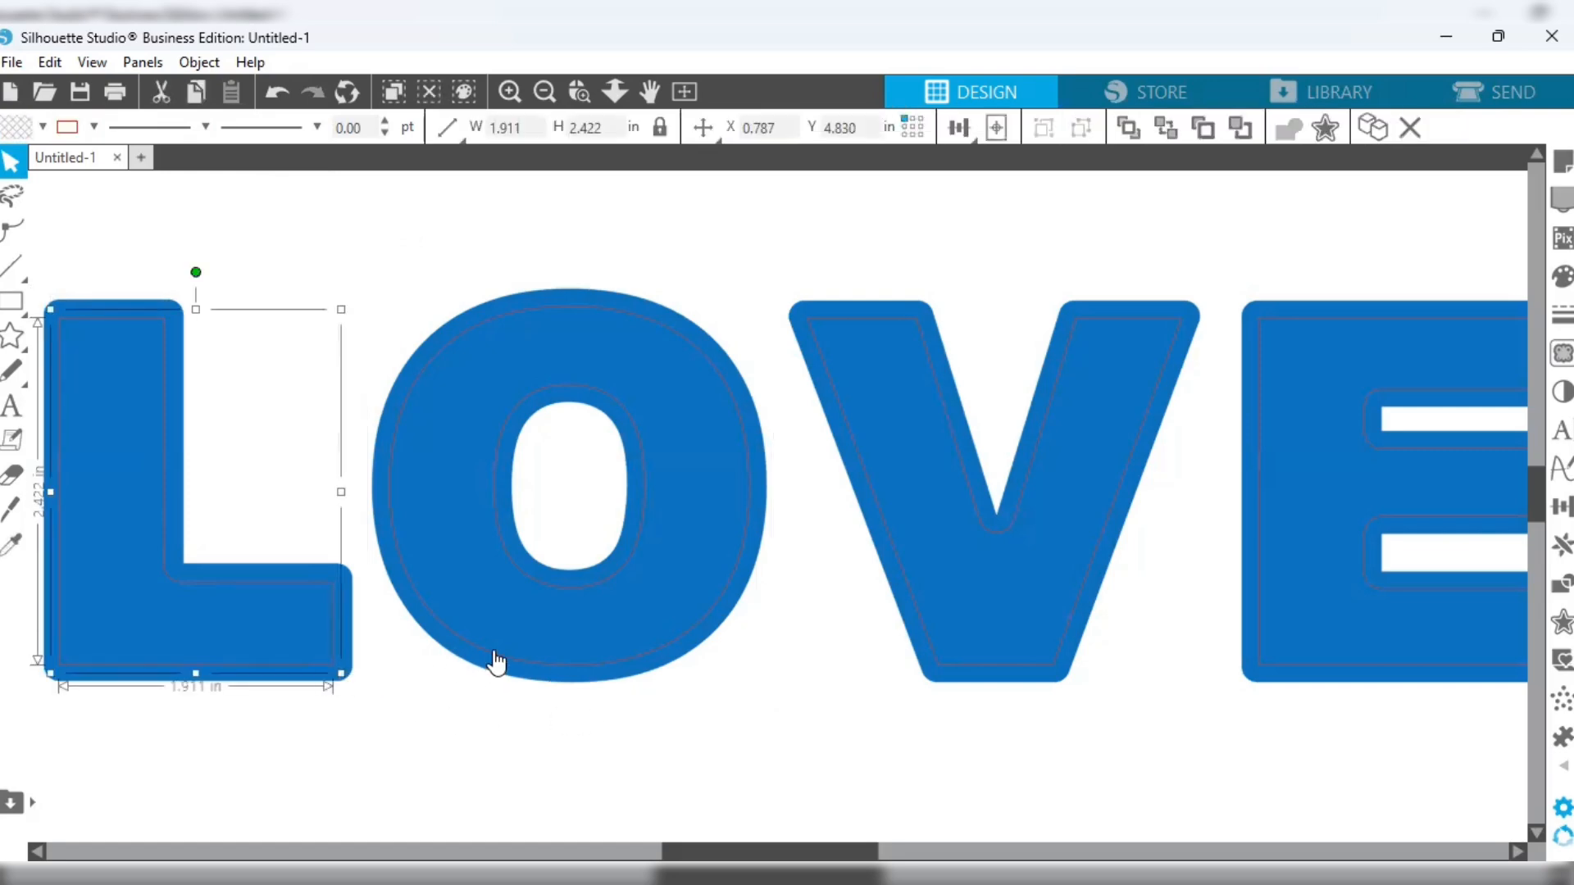
left_click(561, 600, "shift")
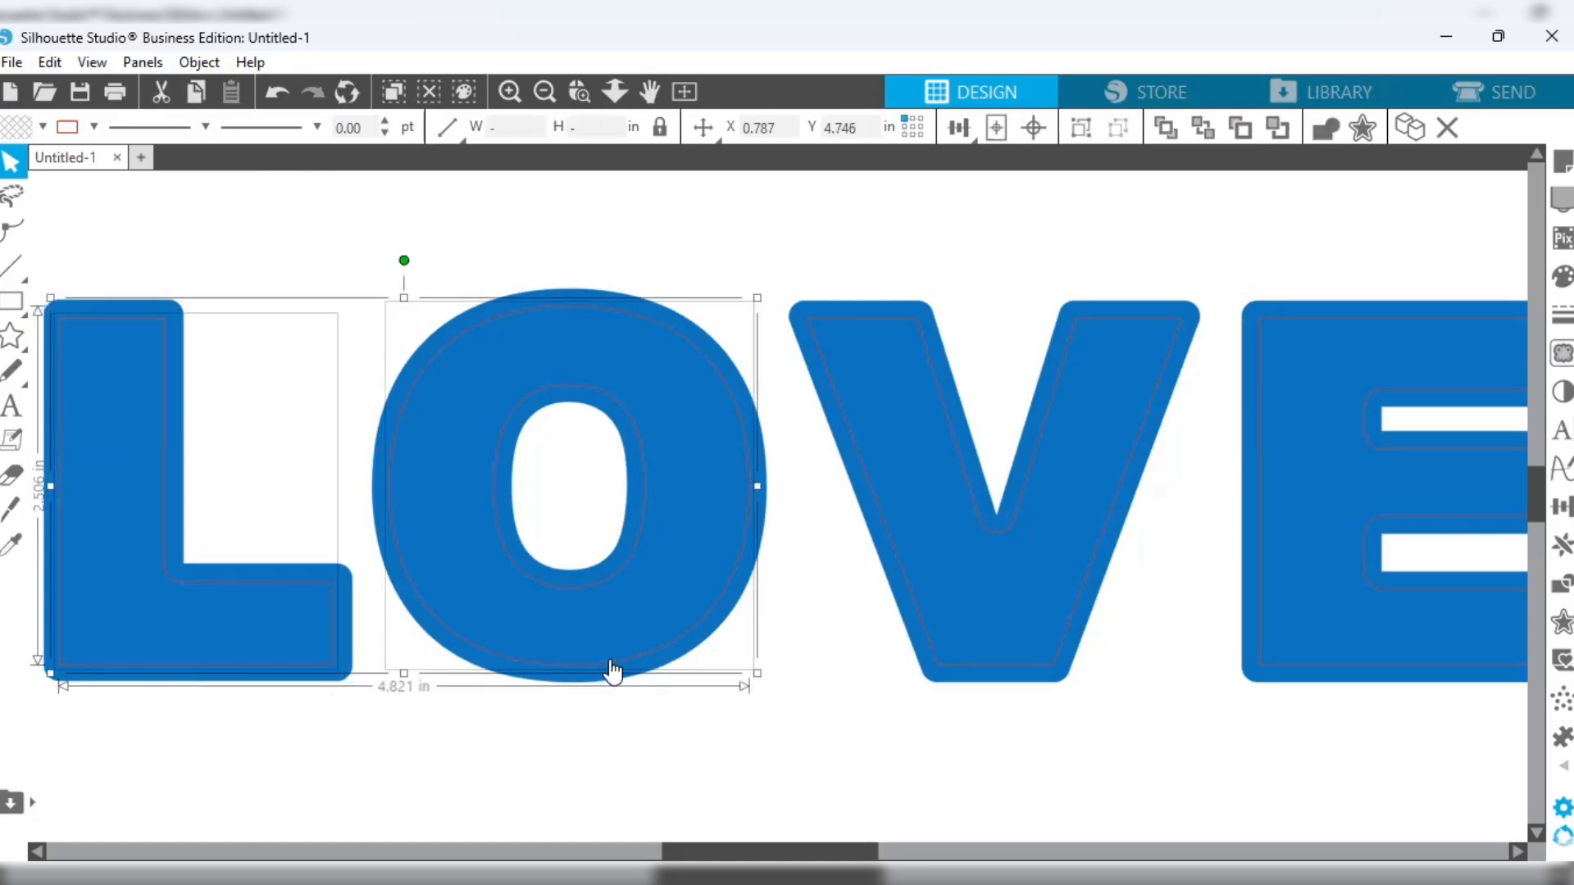
left_click(968, 669, "shift")
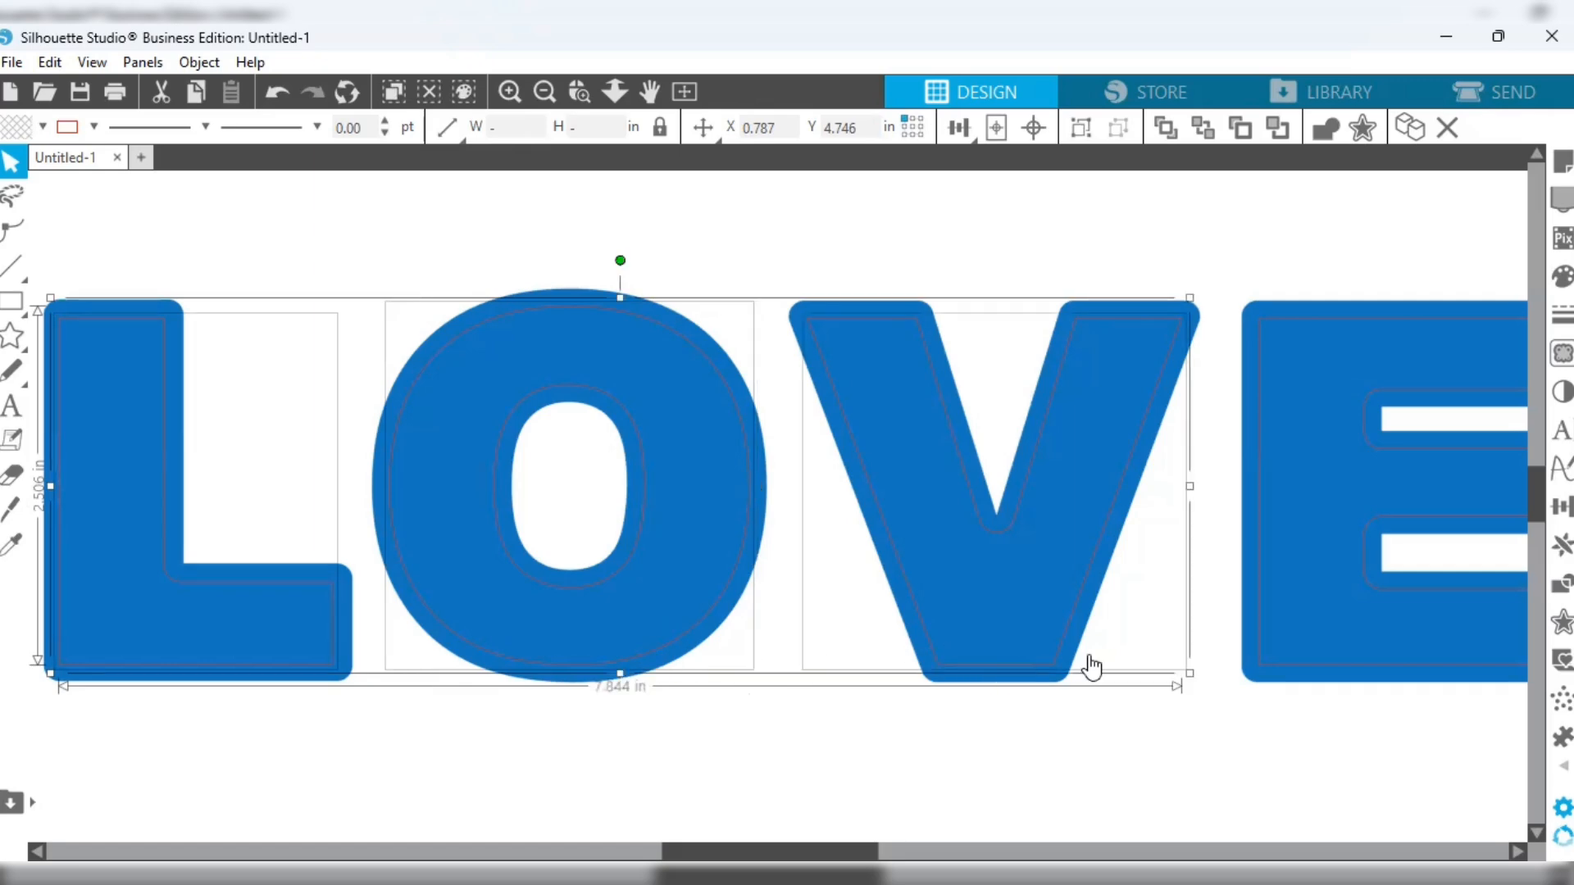
left_click(1341, 677, "shift")
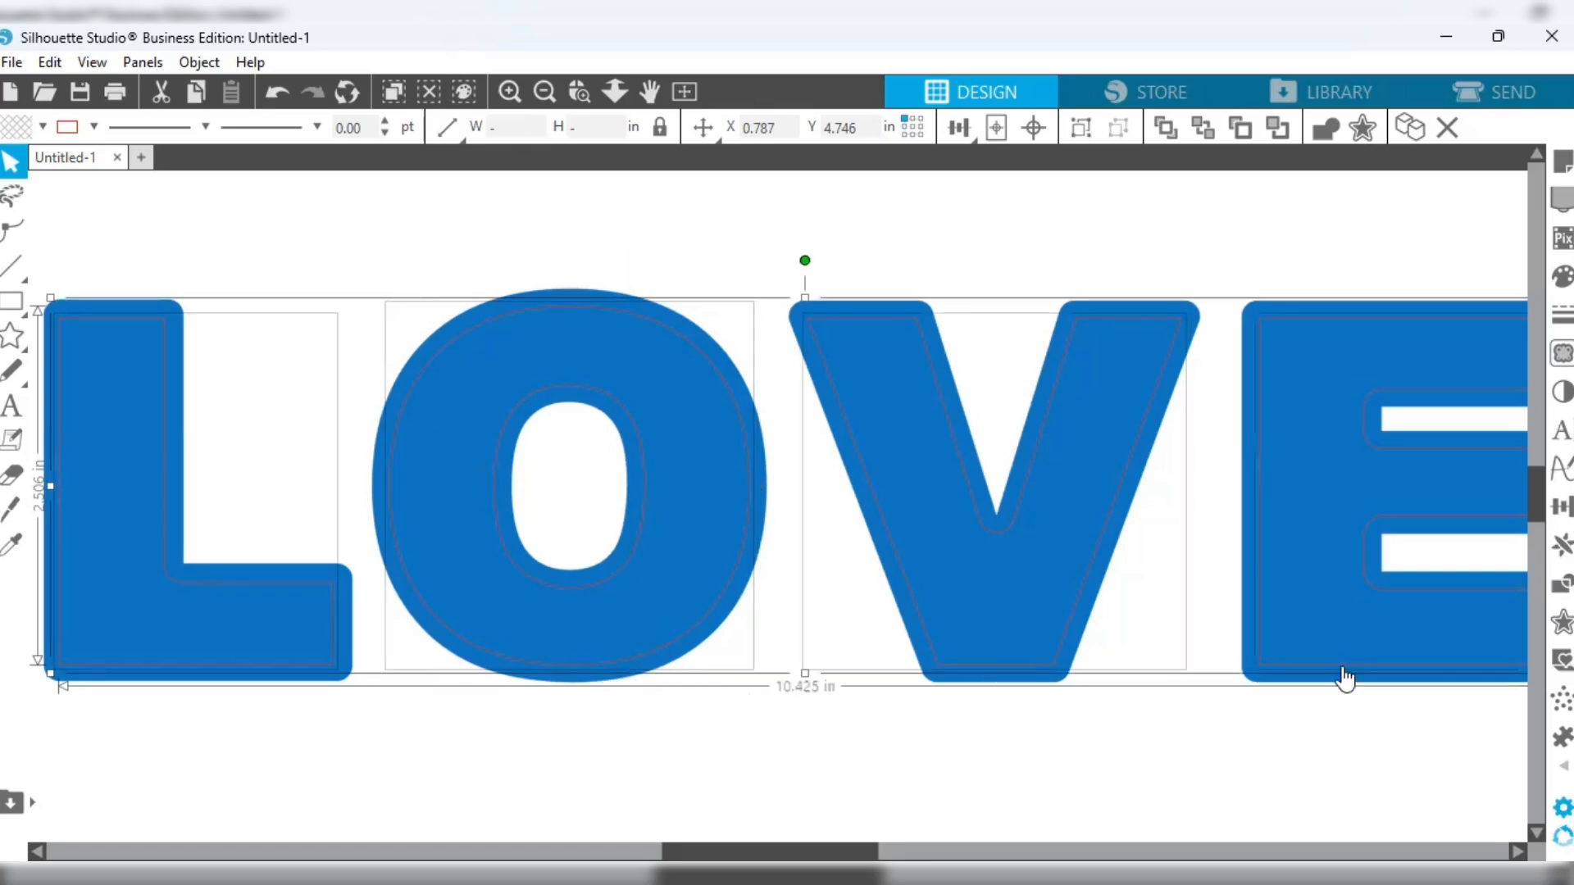
left_click(9, 131)
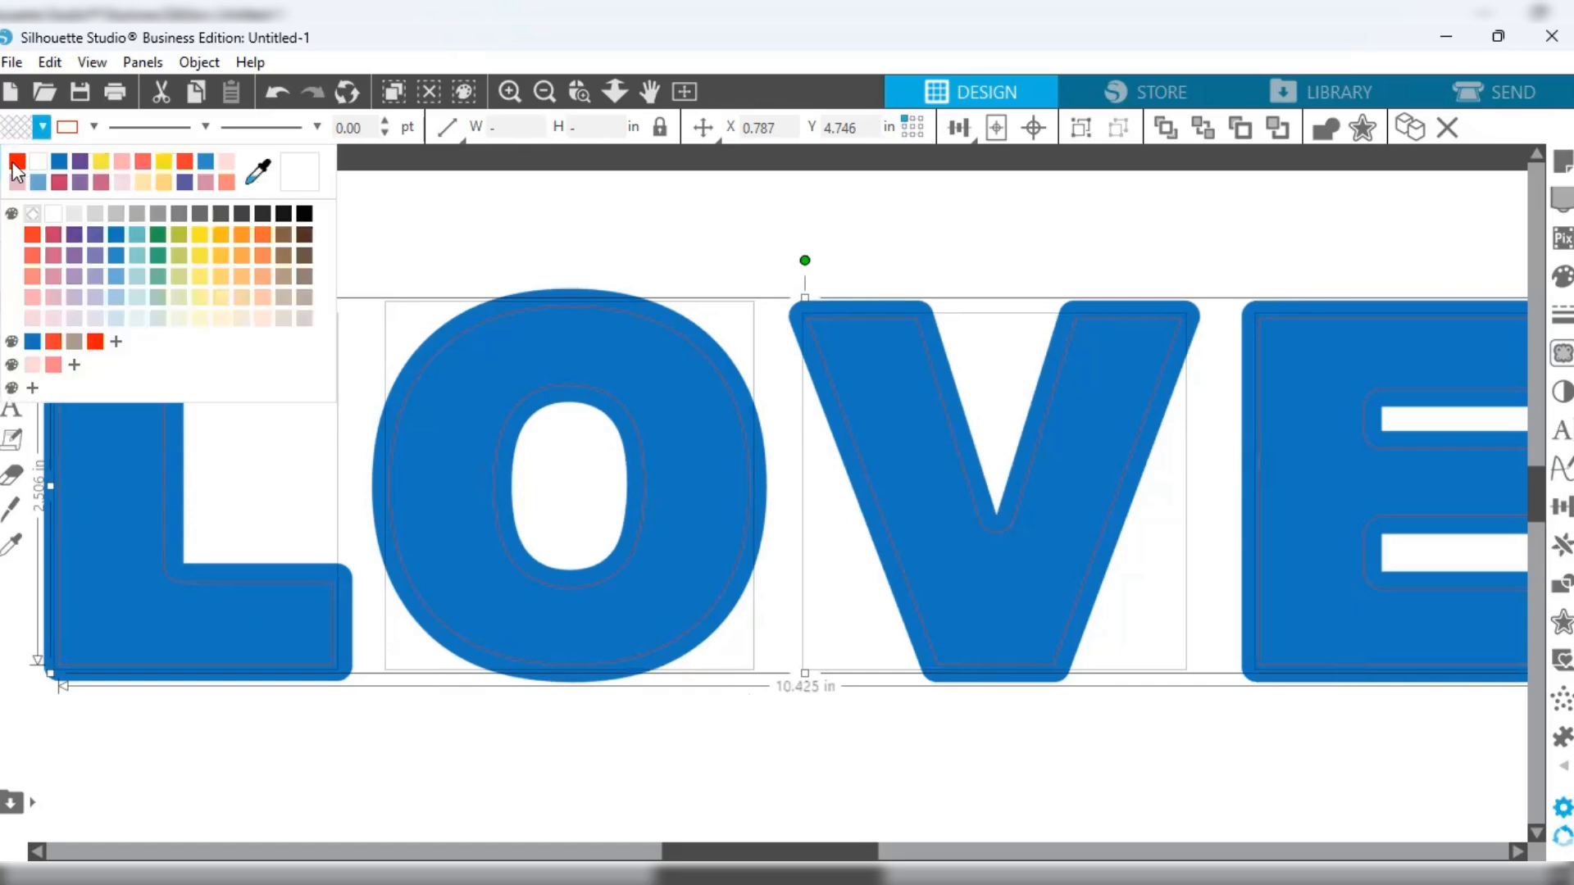
left_click(17, 164)
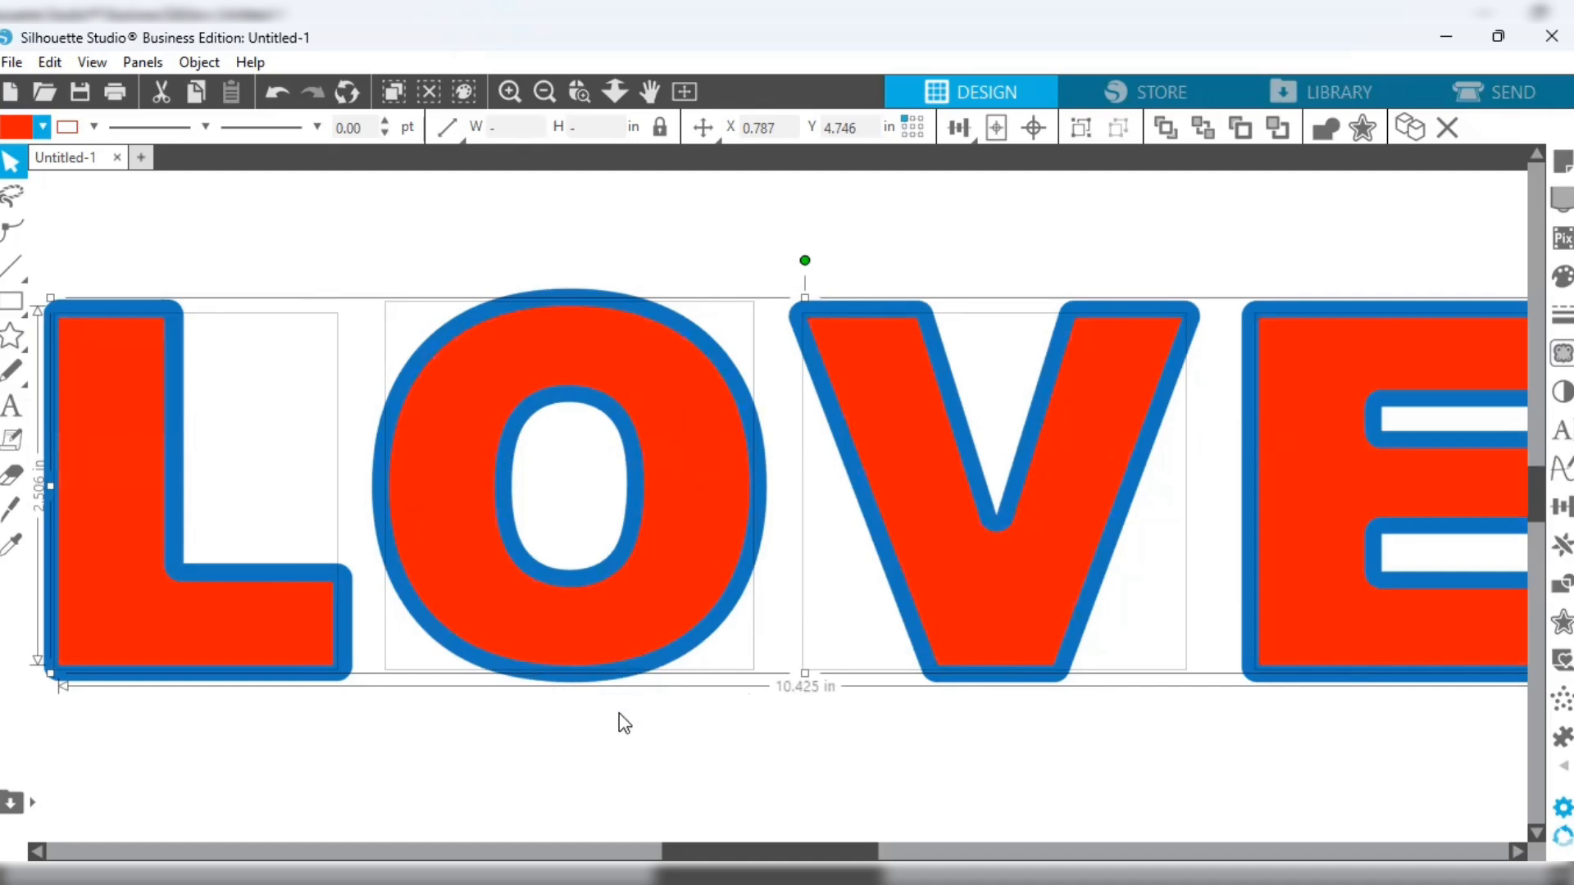
Group the four red inner letters into a single object
left_click(545, 94)
left_click(542, 96)
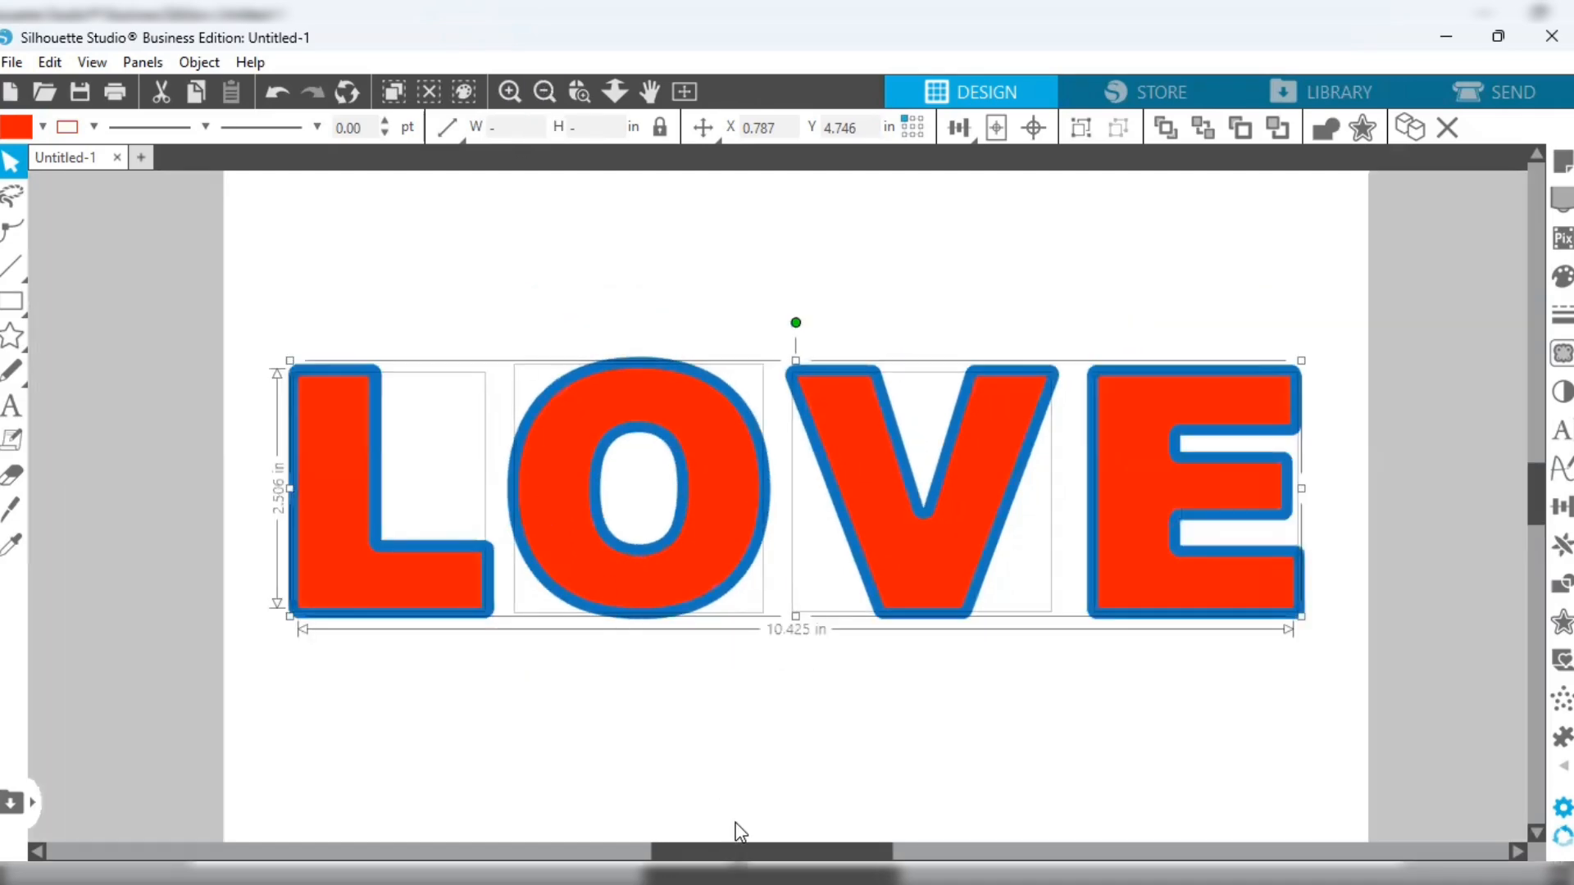
scroll(759, 824, "right", 3)
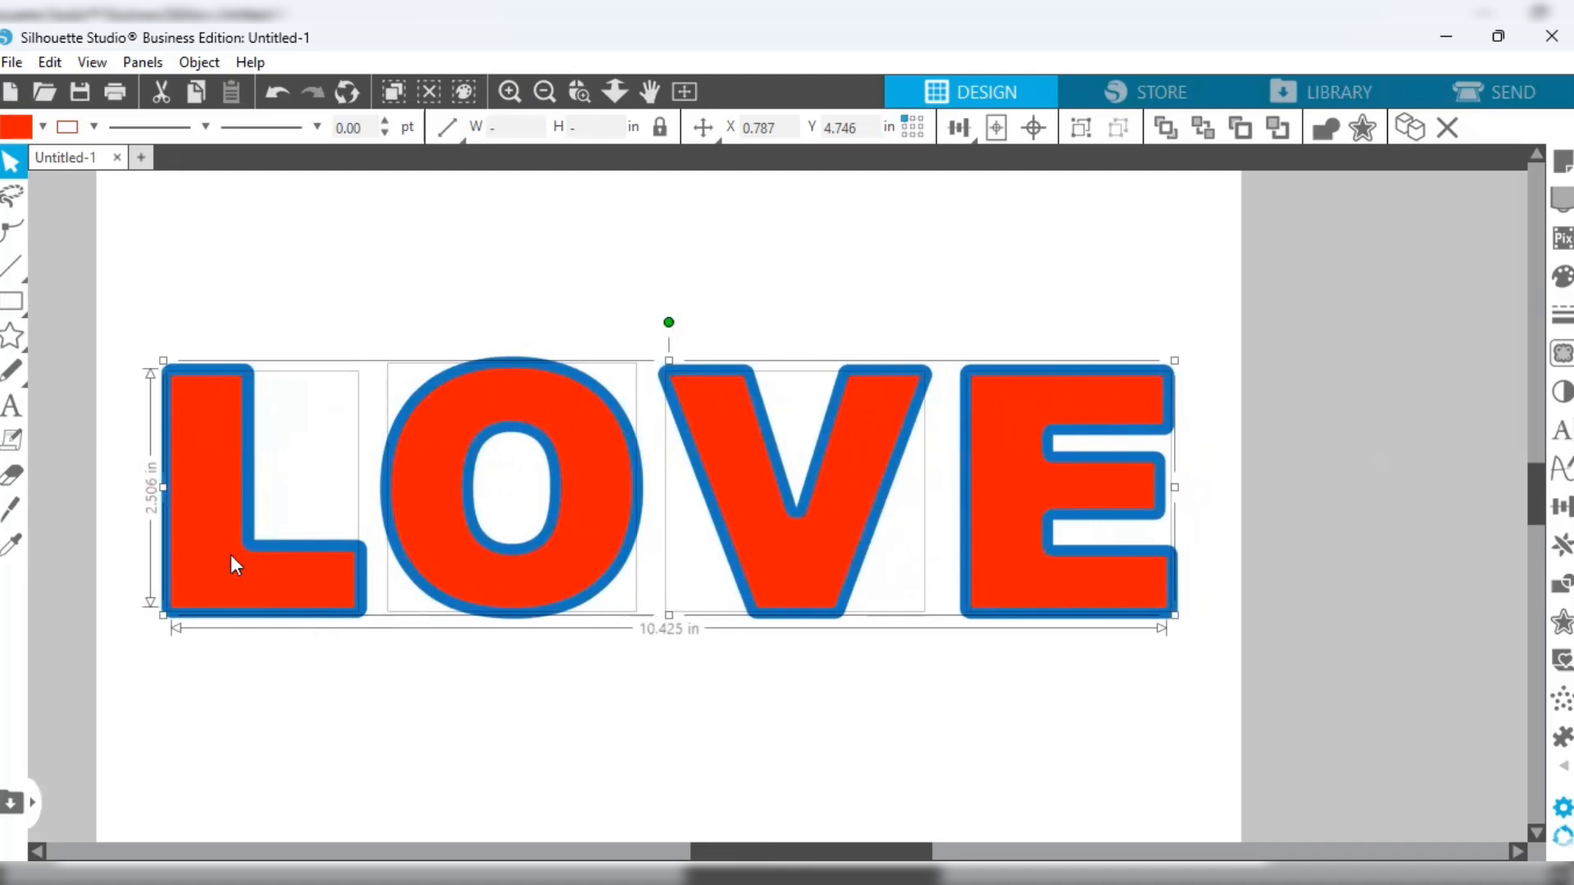
left_click(447, 556, "shift")
left_click(774, 551, "shift")
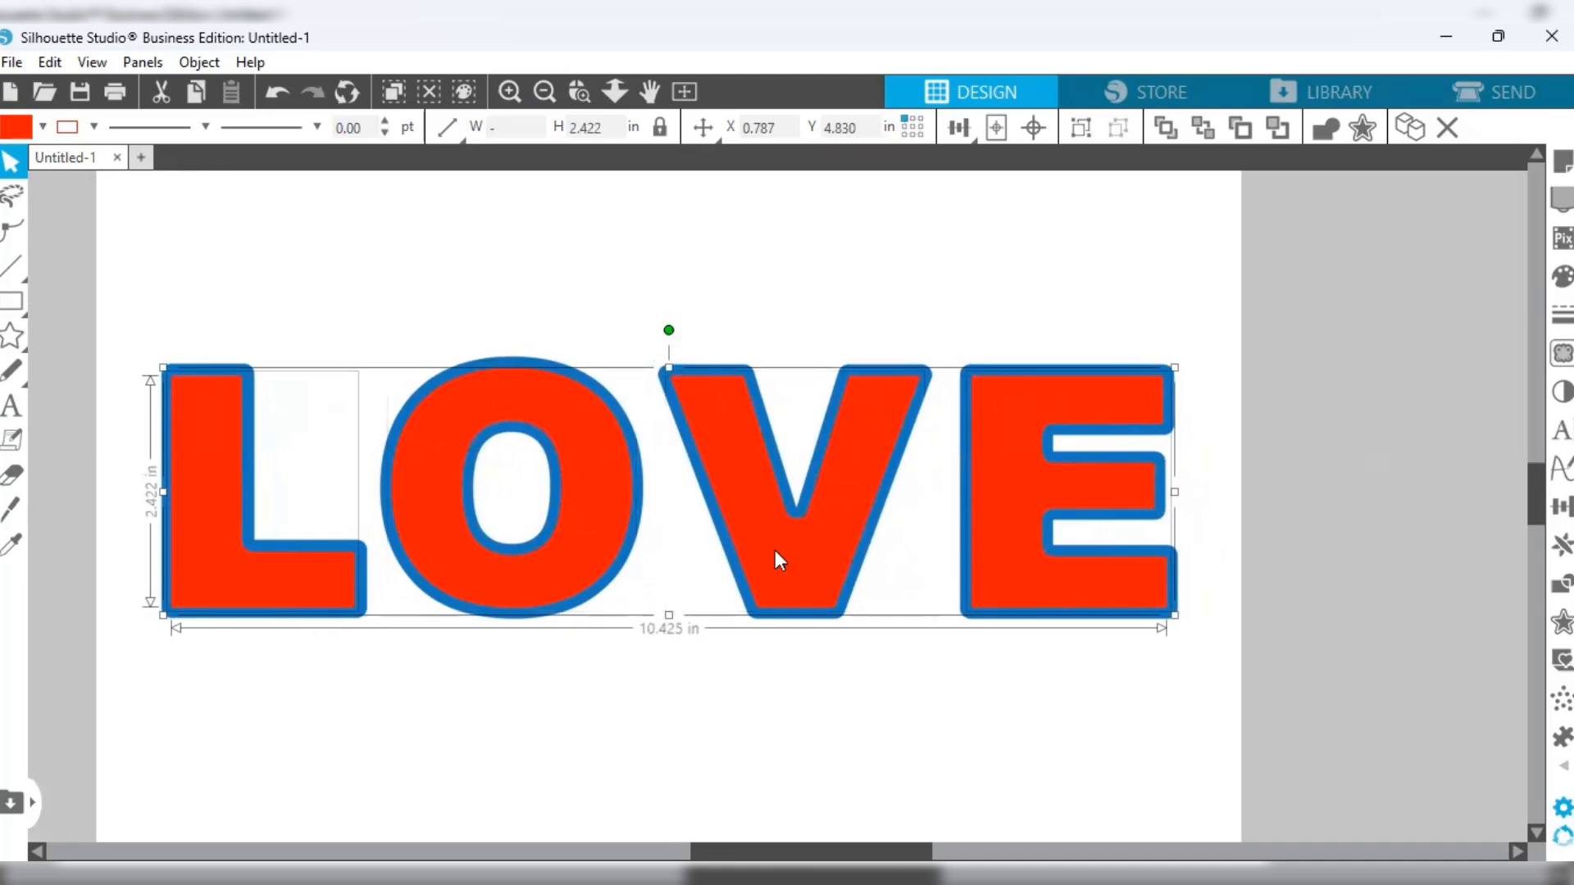
left_click(1014, 579, "shift")
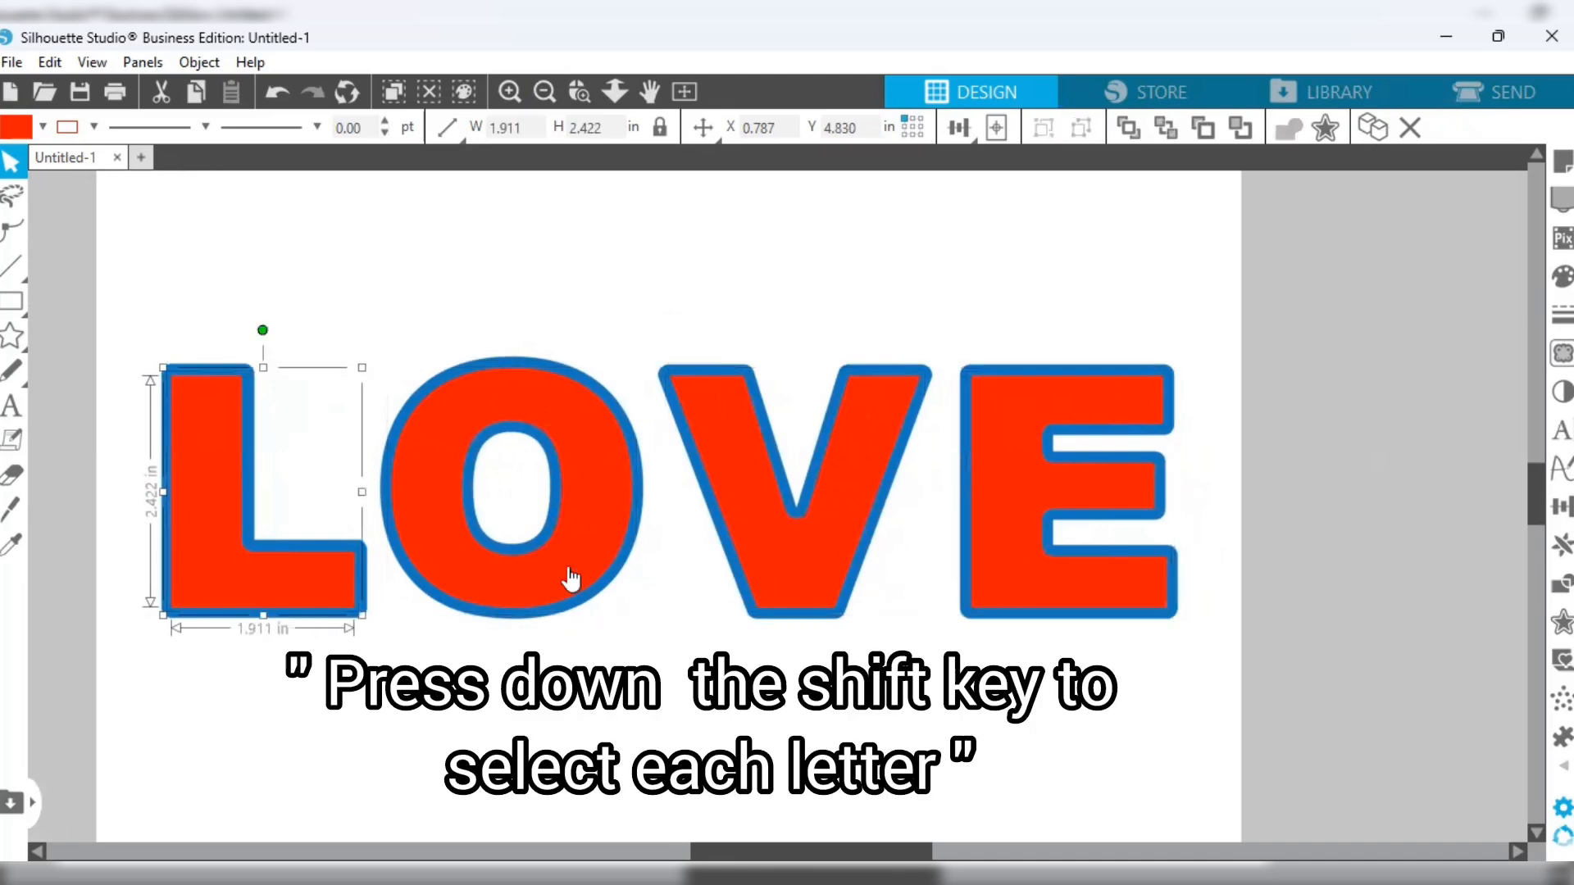
left_click_drag(285, 587, 288, 587)
left_click(467, 563, "shift")
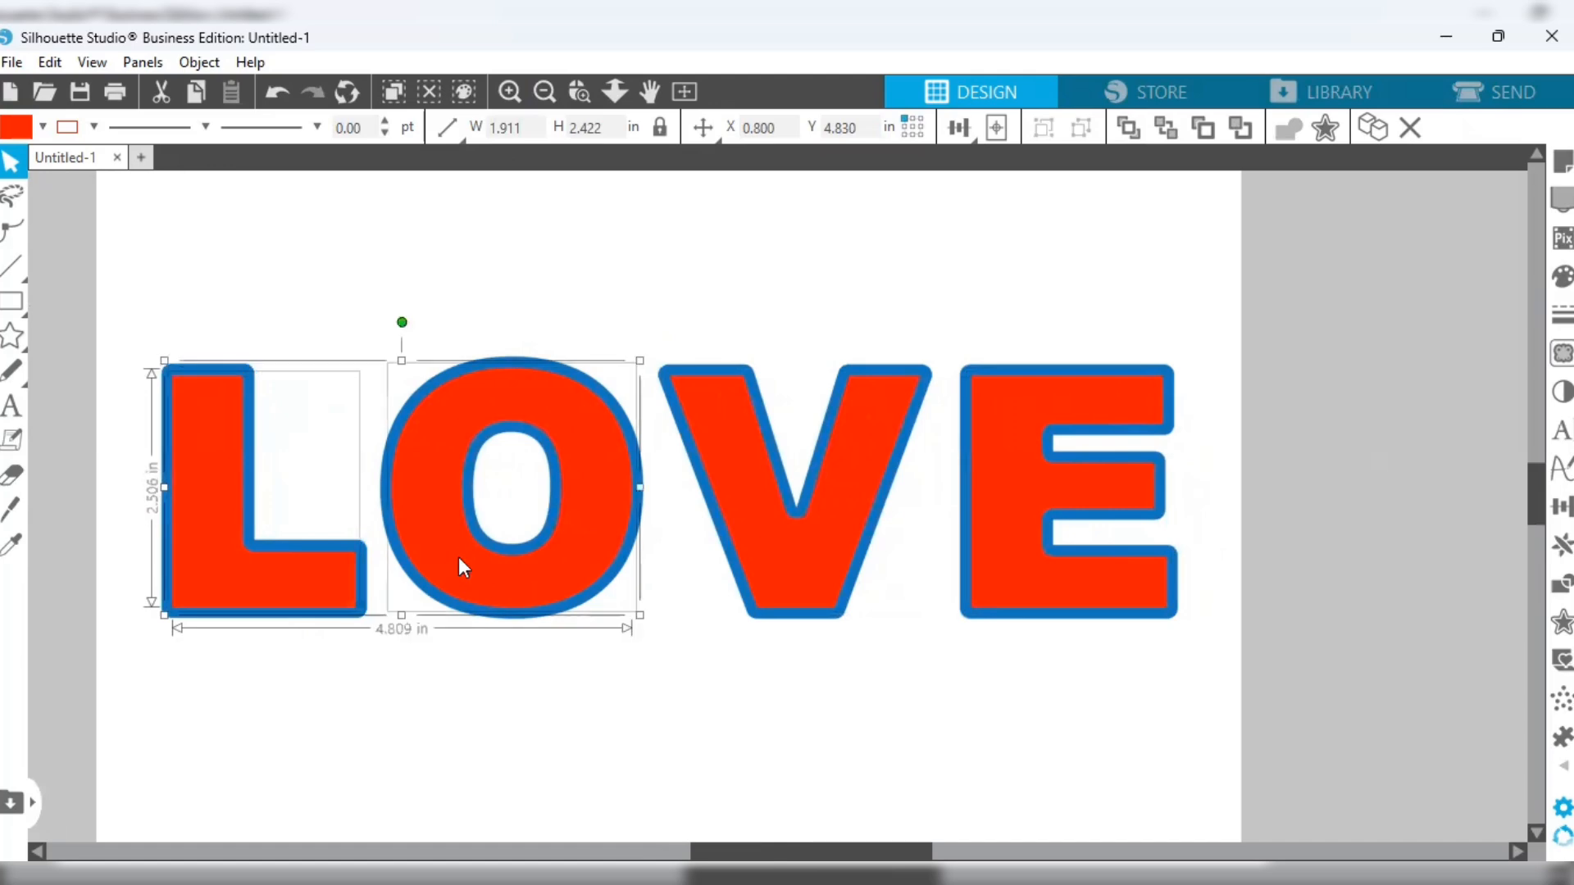
left_click(810, 575, "shift")
left_click(1005, 572, "shift")
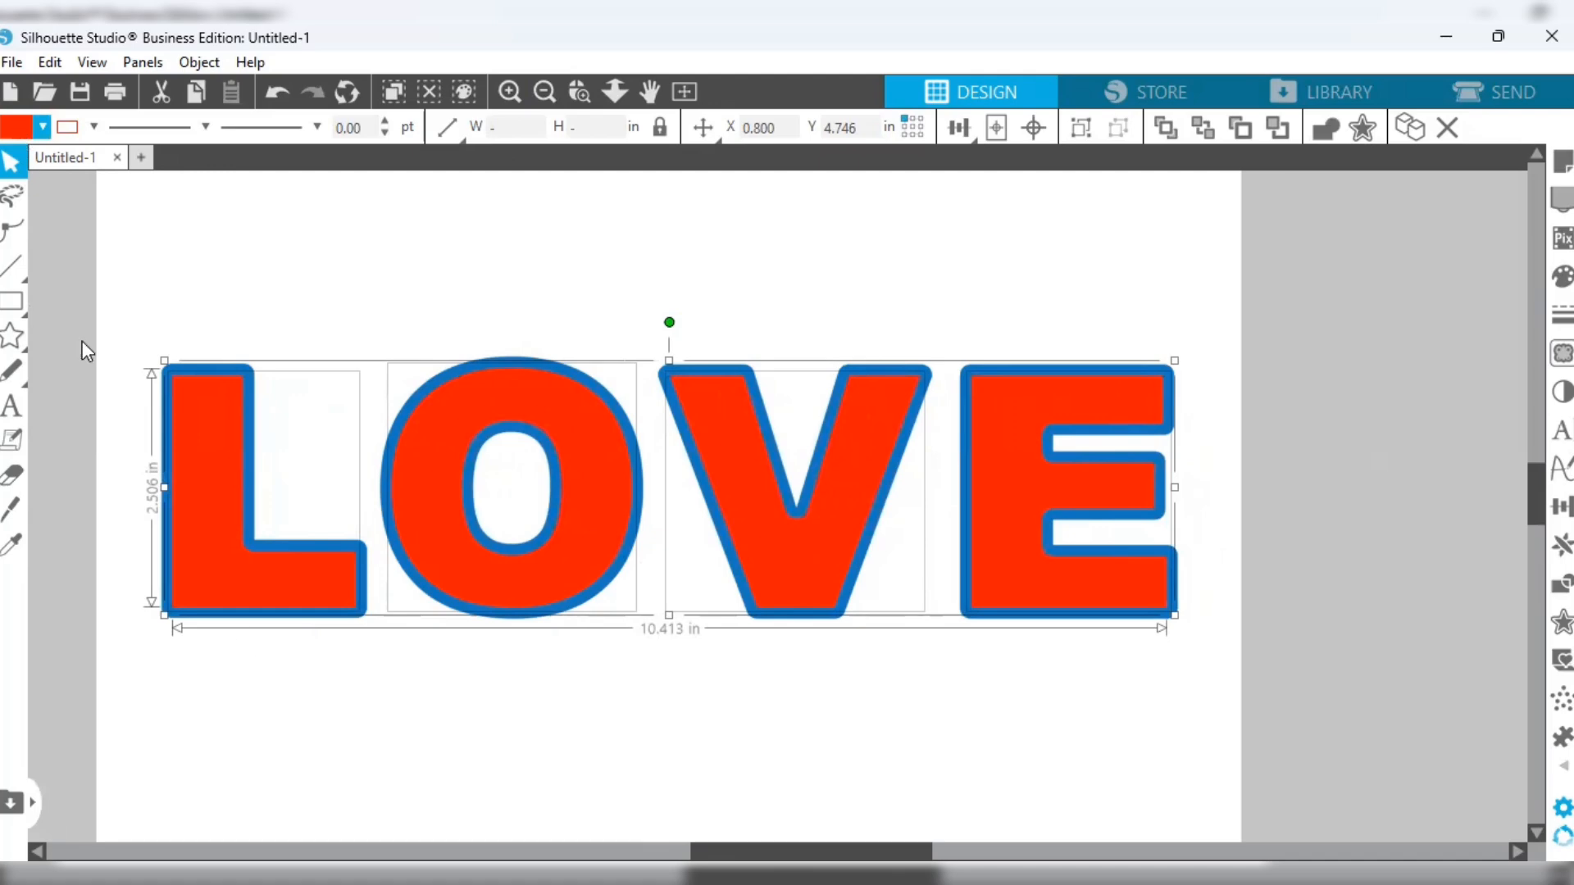
right_click(558, 706)
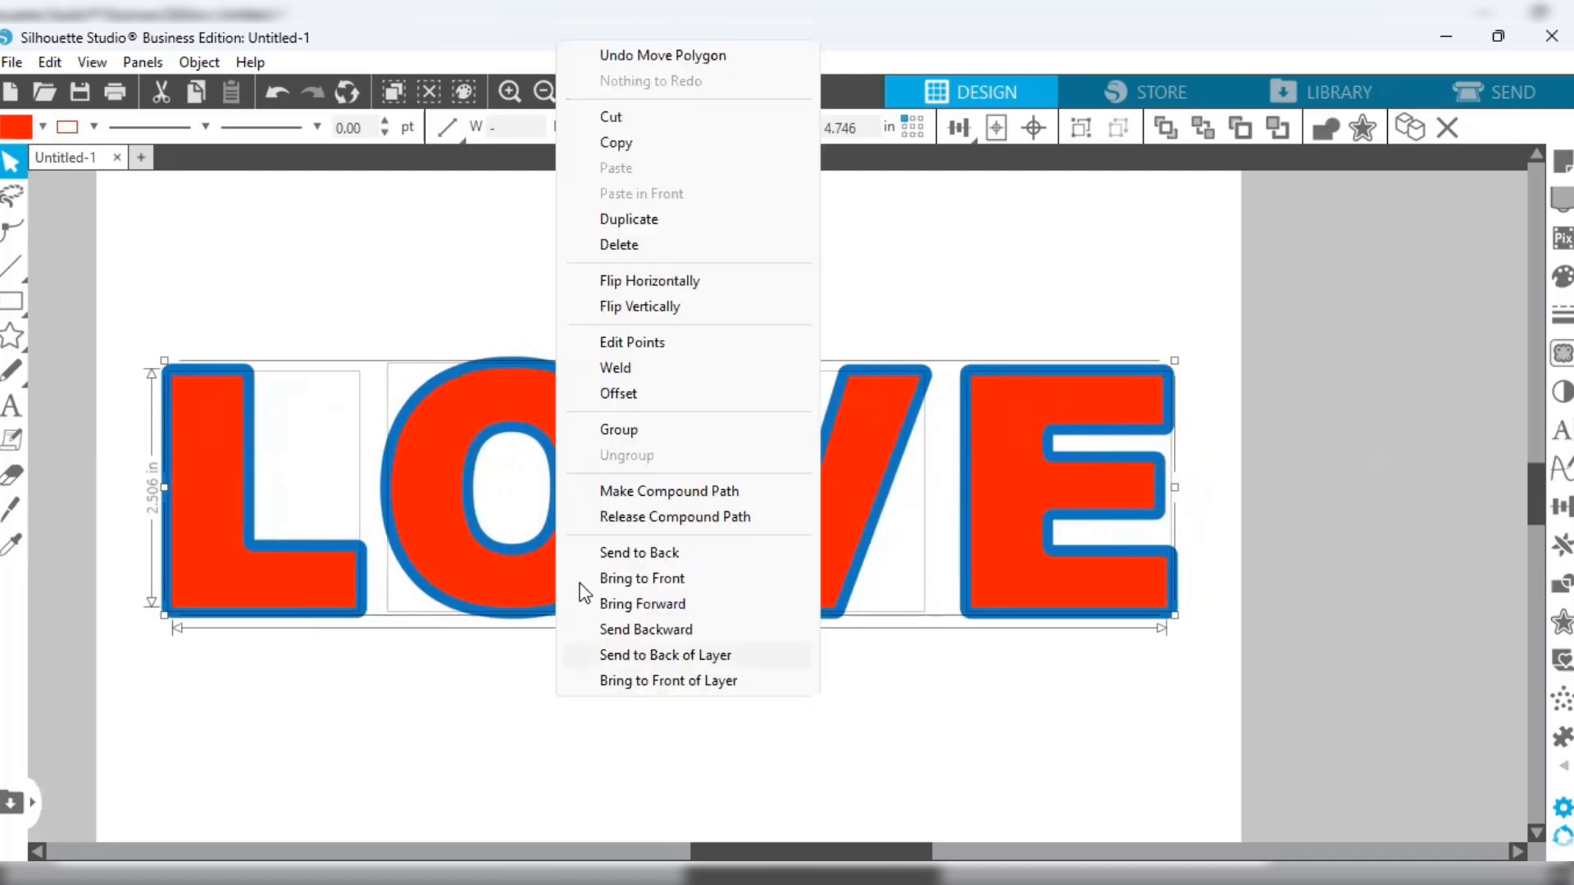
left_click(628, 433)
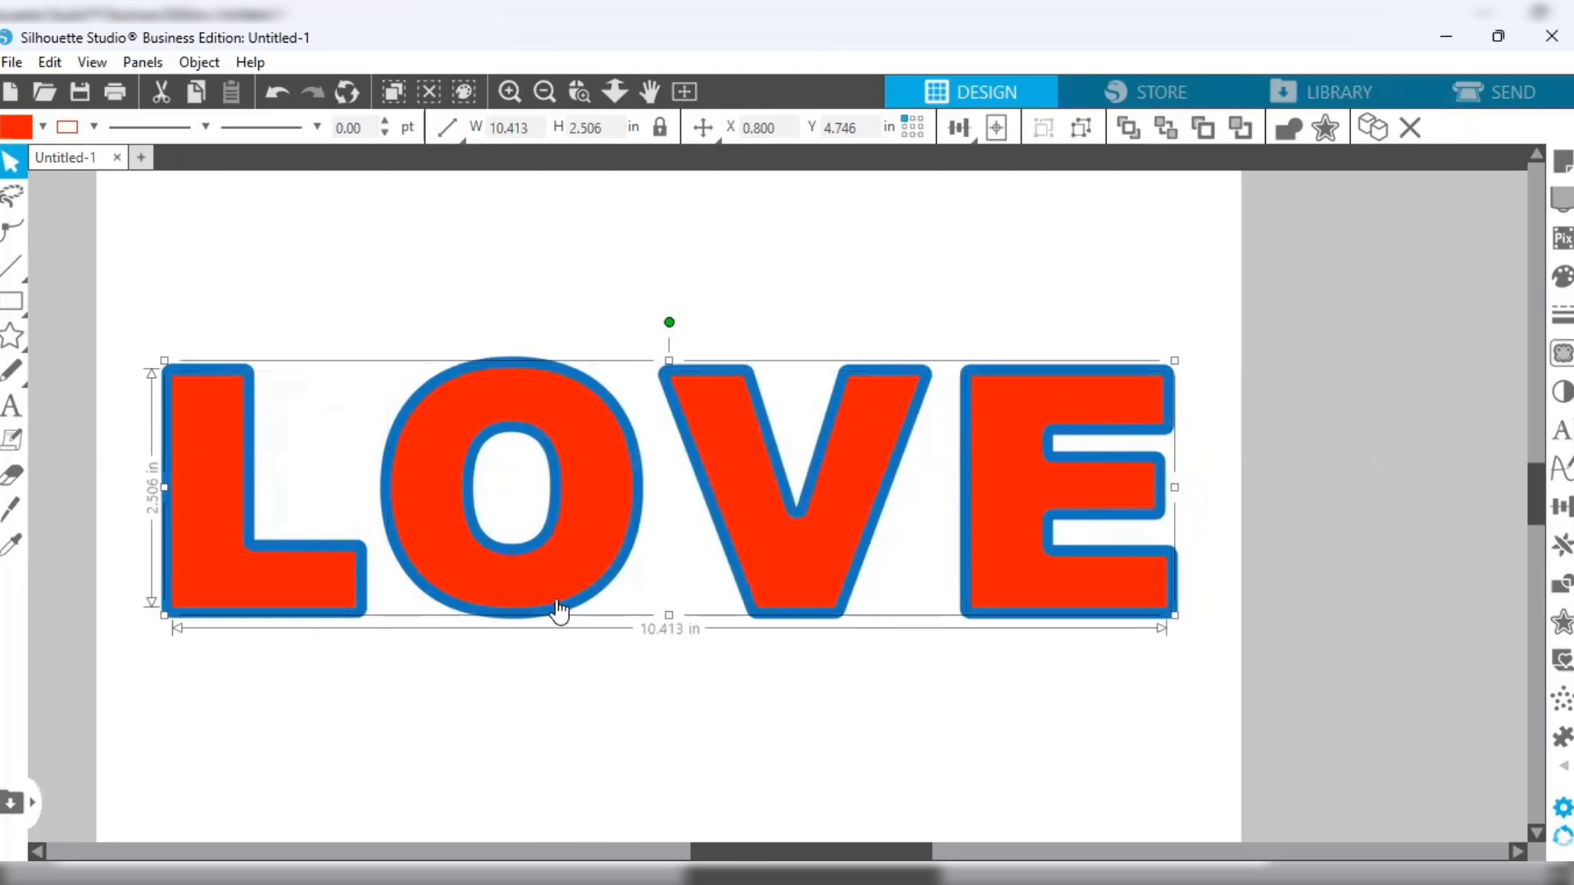
left_click(358, 669)
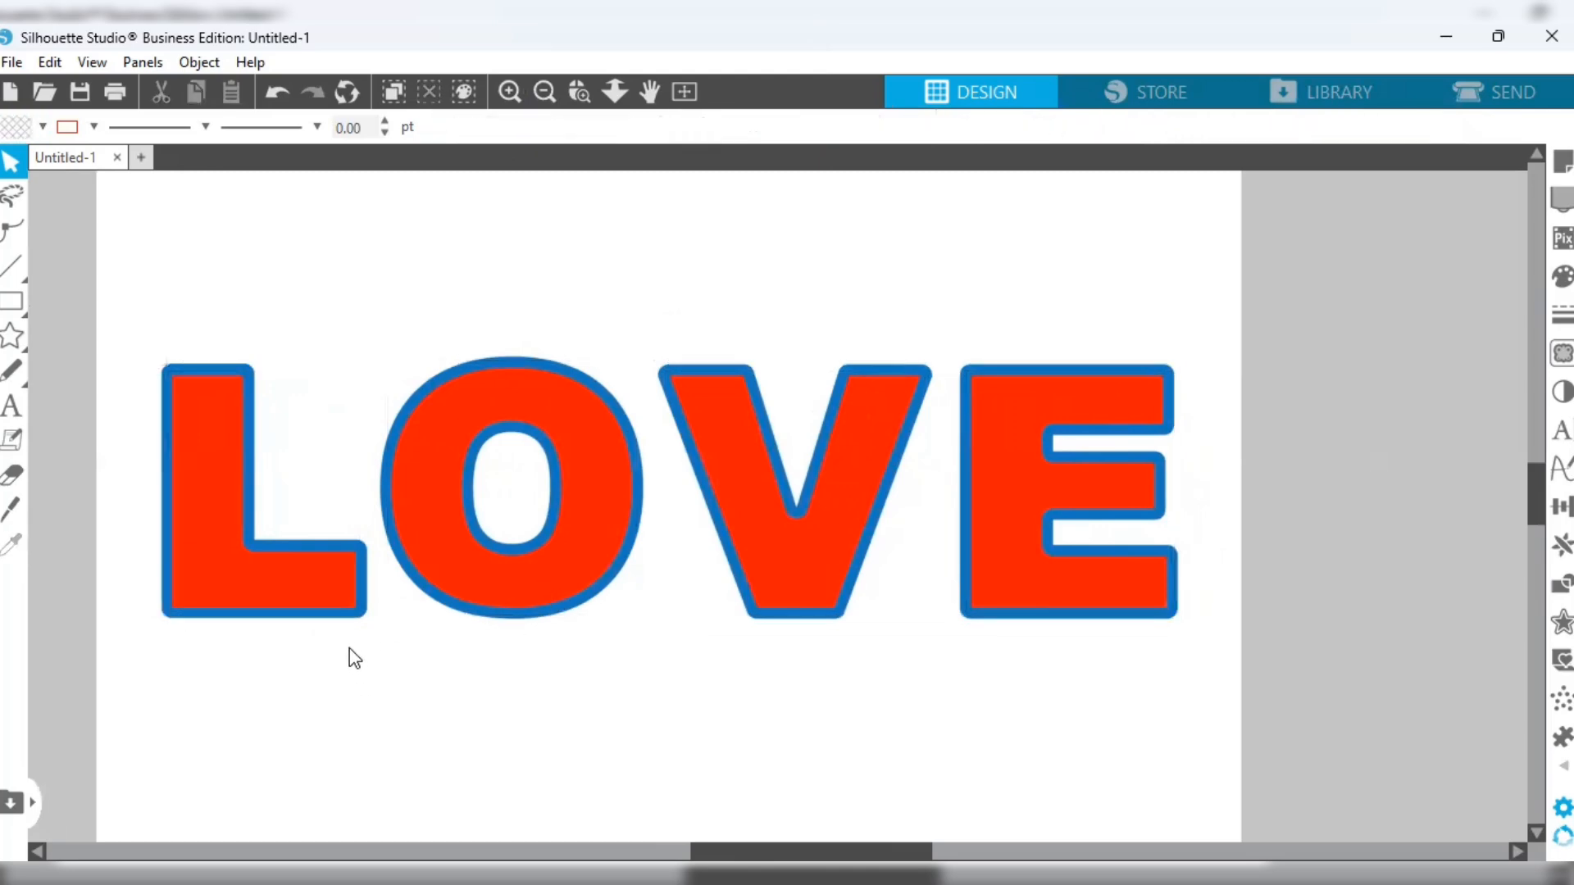
Group the four blue outer letters L, O, V and E into a single object
left_click(347, 615)
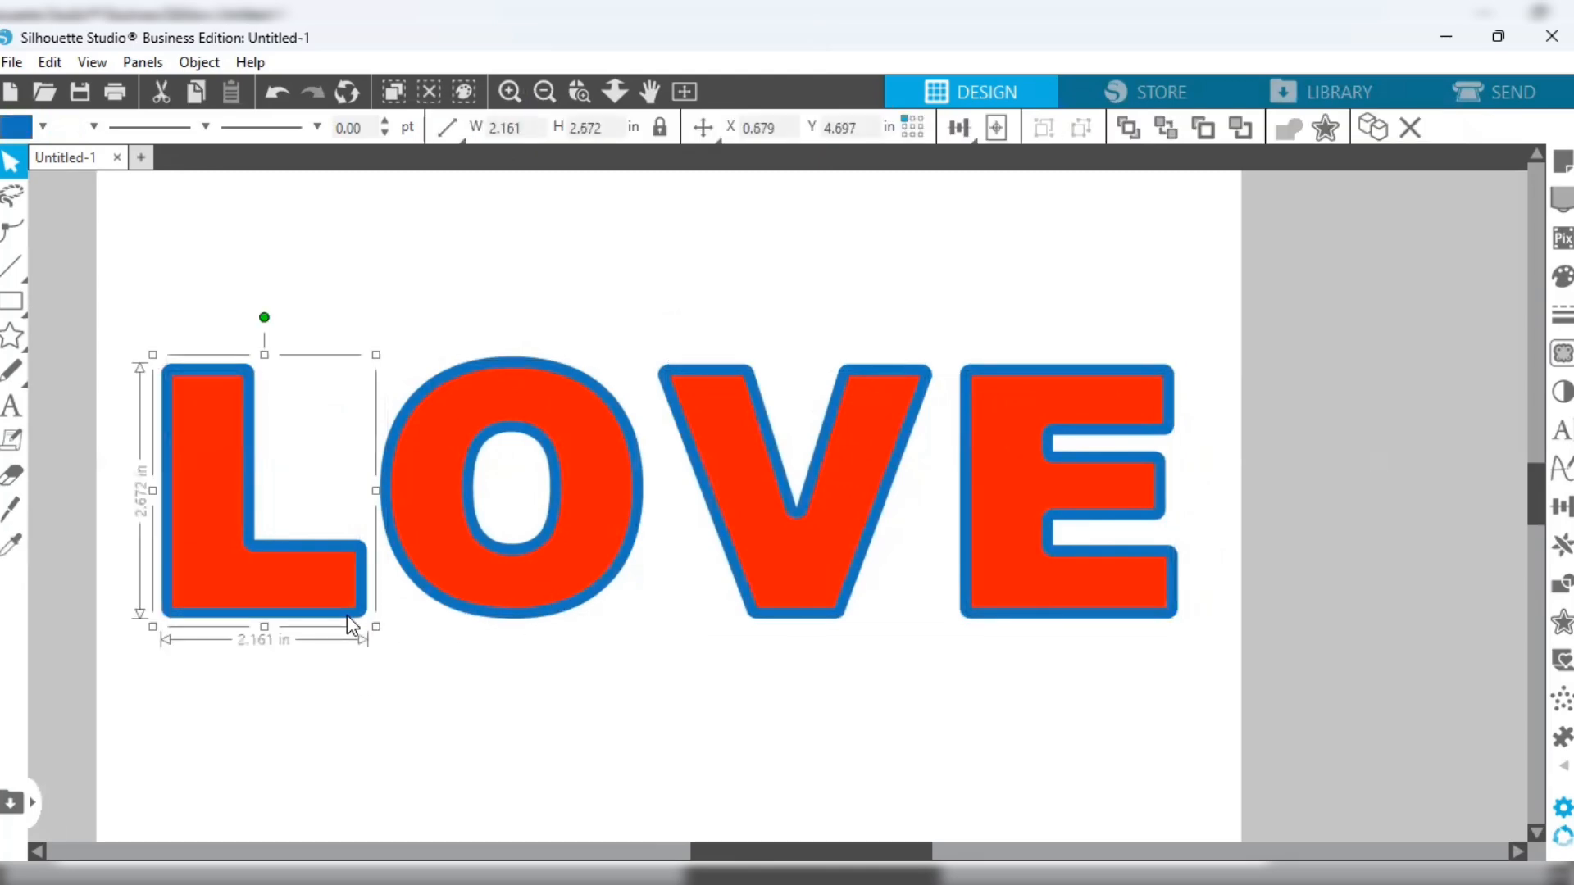
left_click(479, 620, "shift")
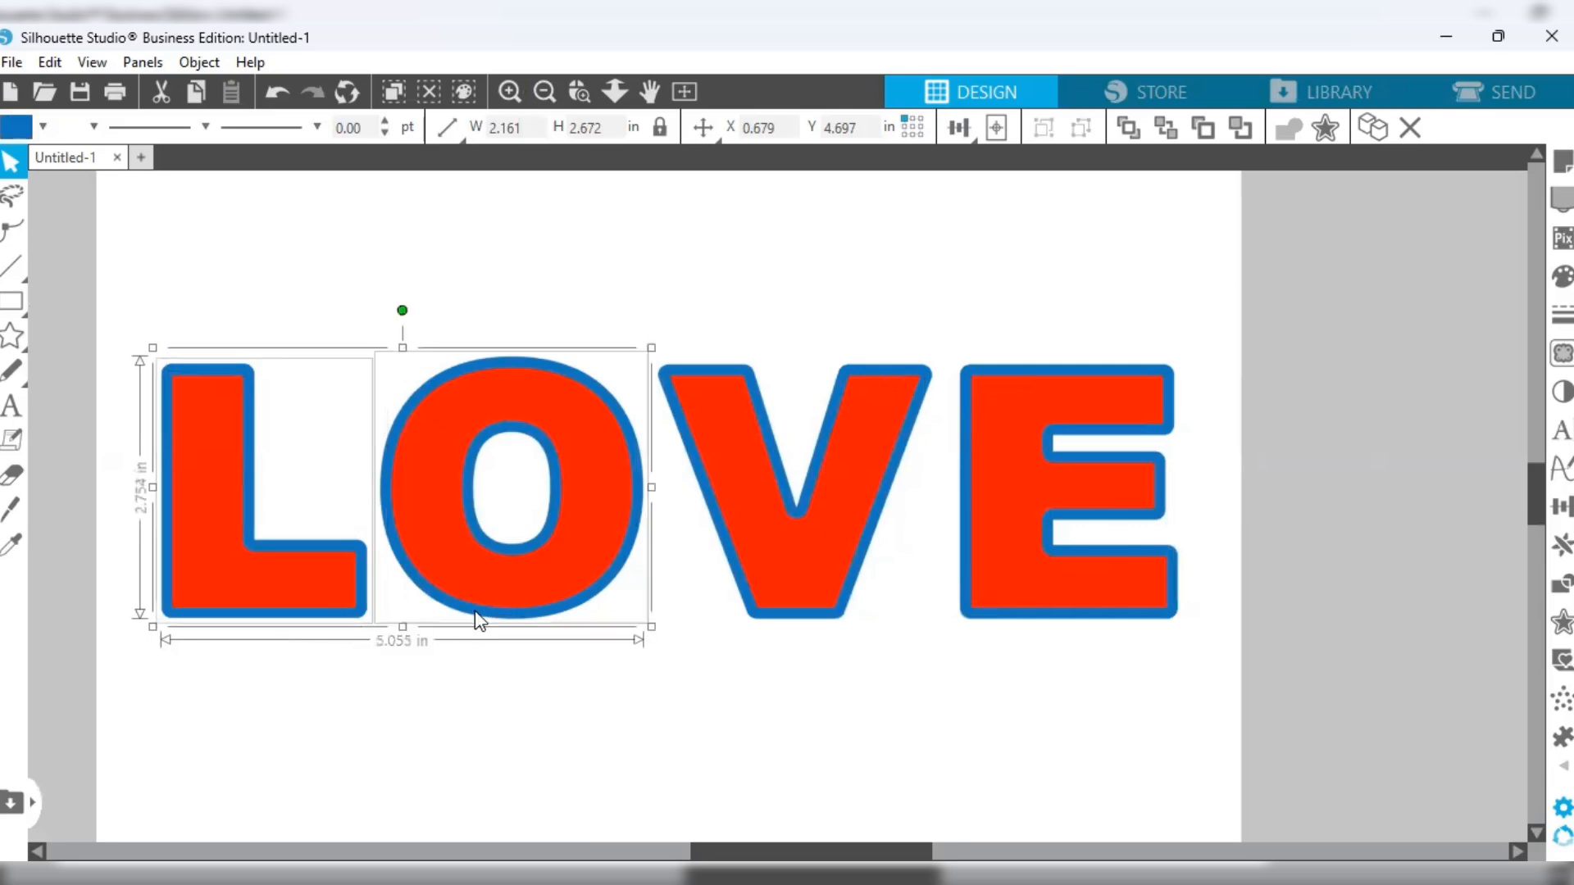
left_click(782, 621, "shift")
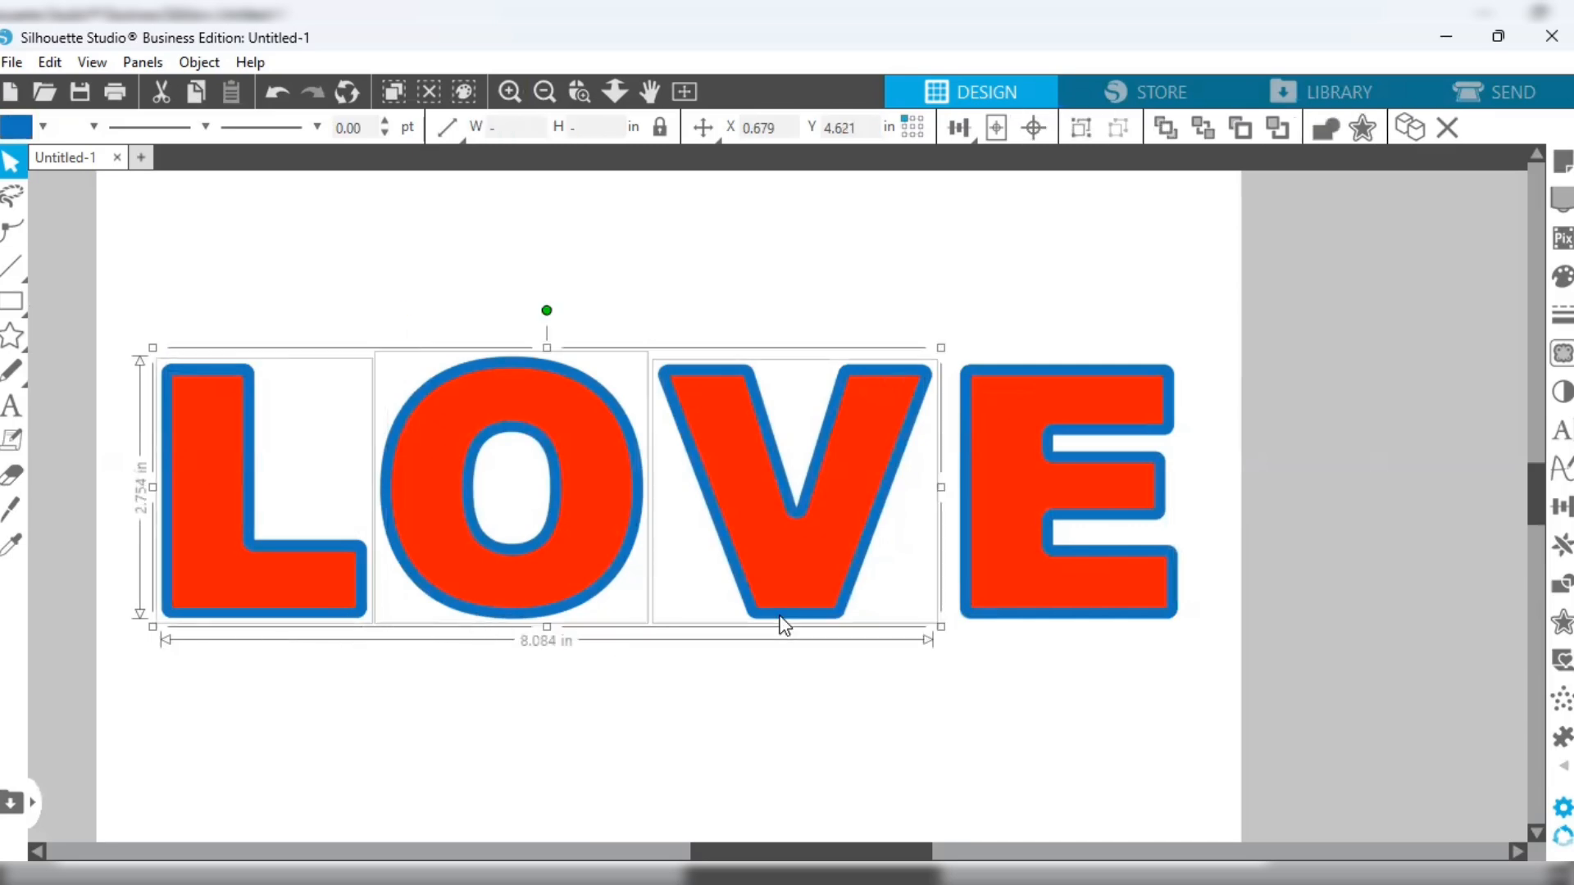
left_click(998, 623, "shift")
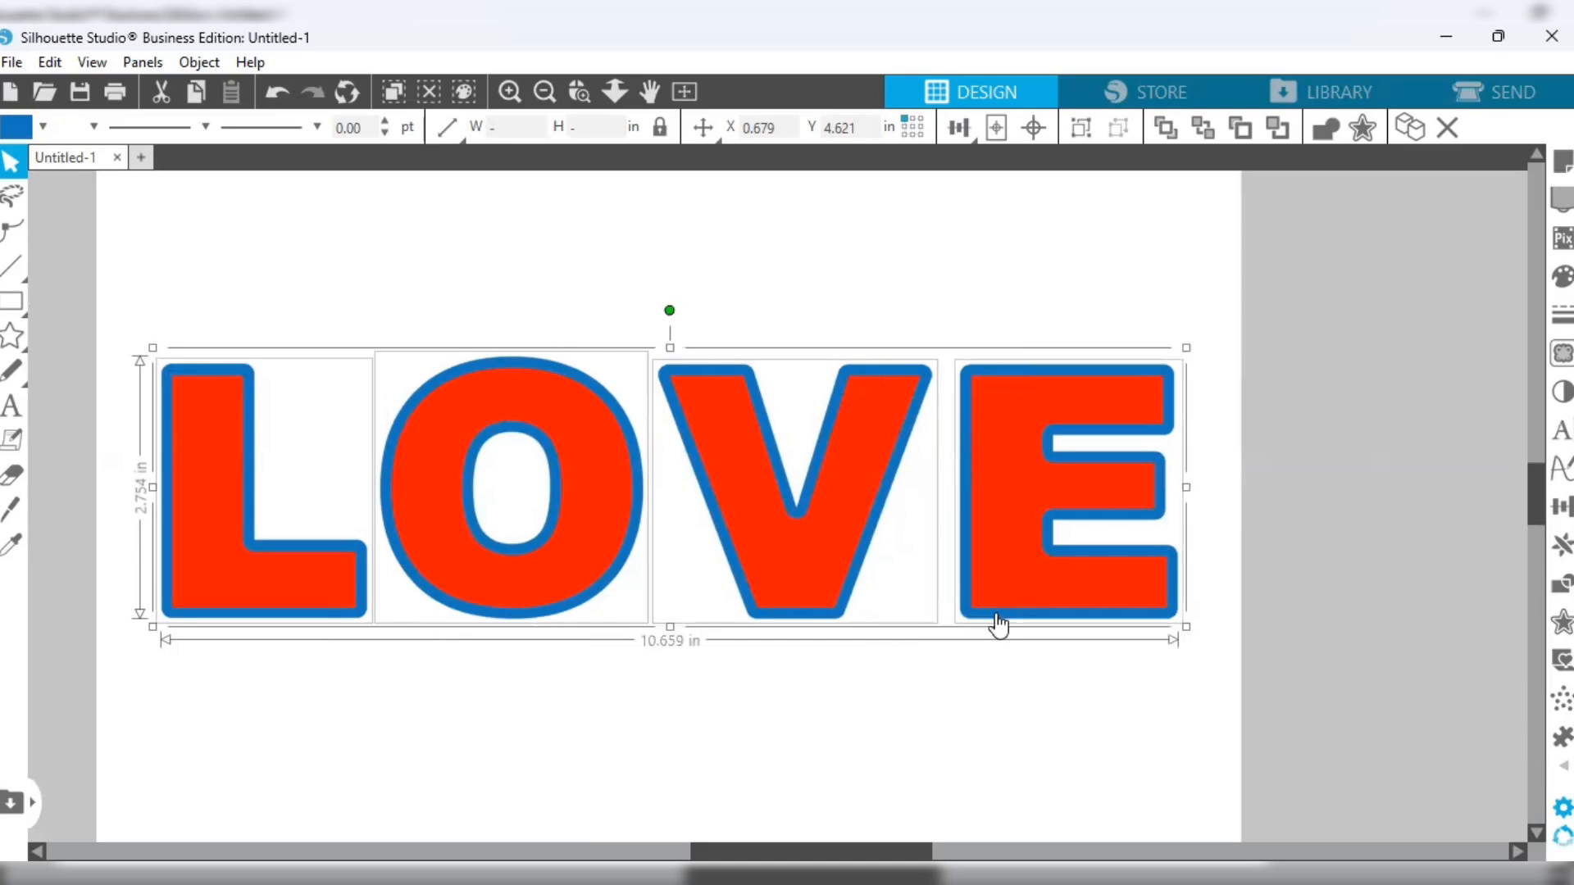
right_click(716, 287)
left_click(797, 598)
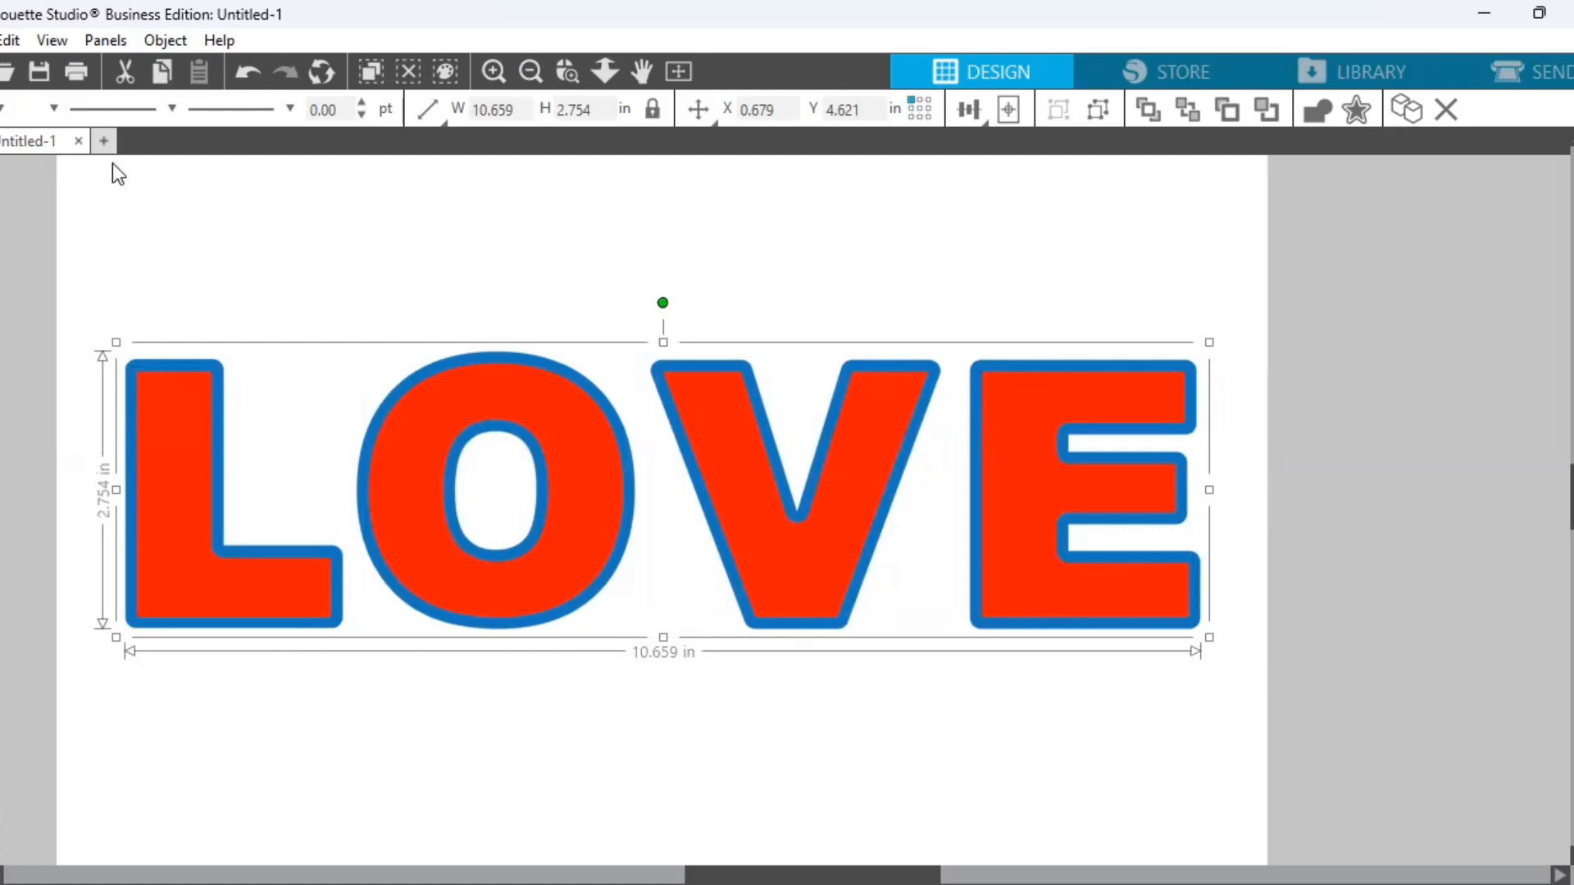
Open the Rhinestones settings and select the grouped blue outer letters, undoing any accidental shift of the group
left_click(98, 40)
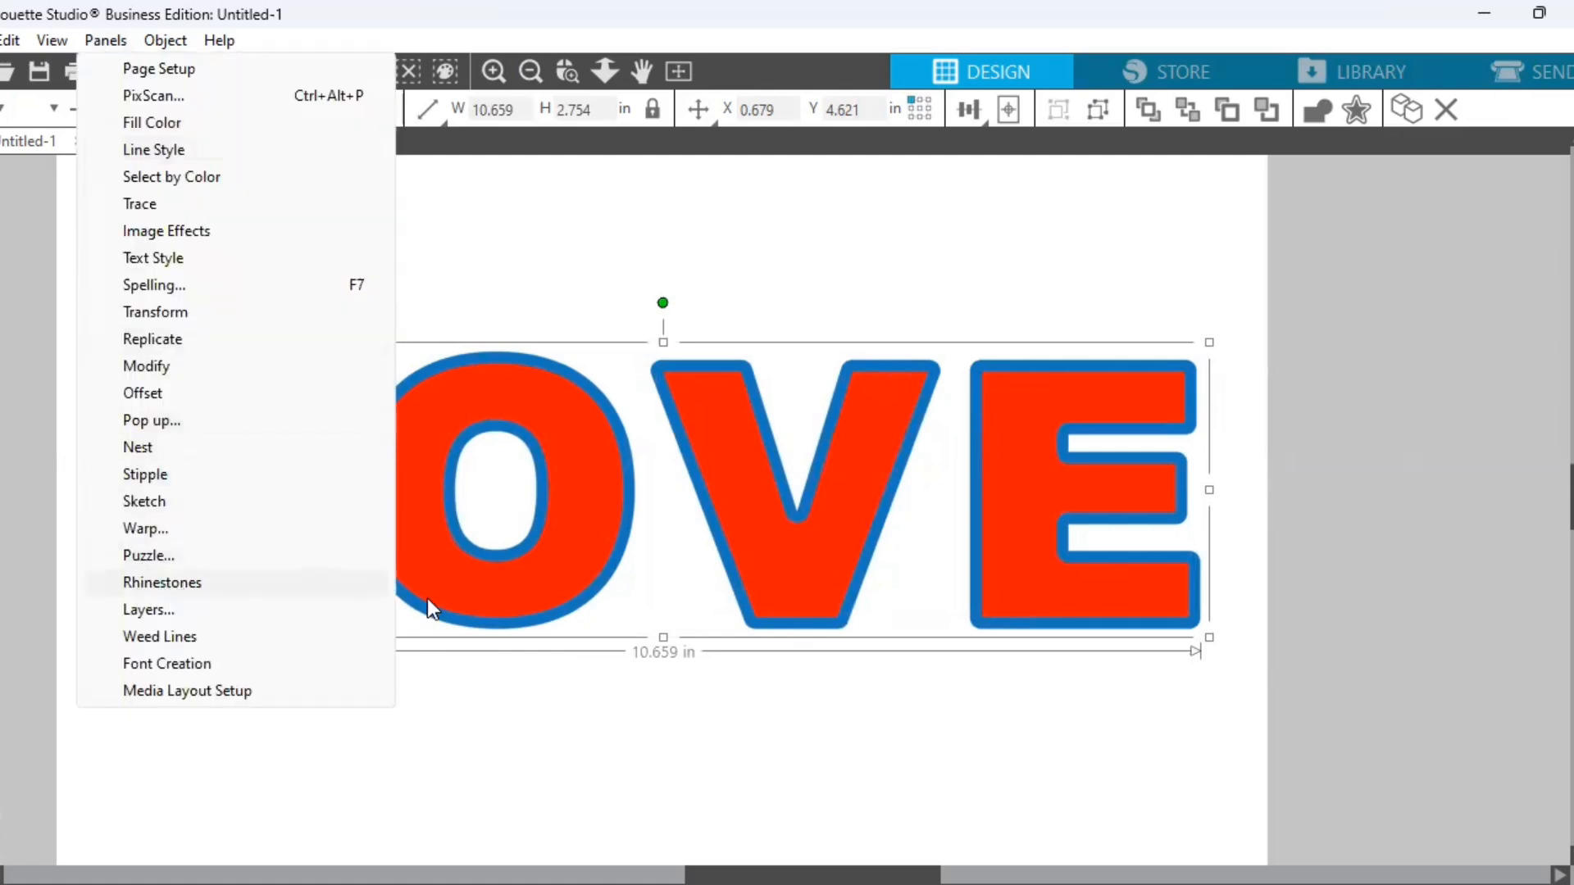
left_click(1242, 565)
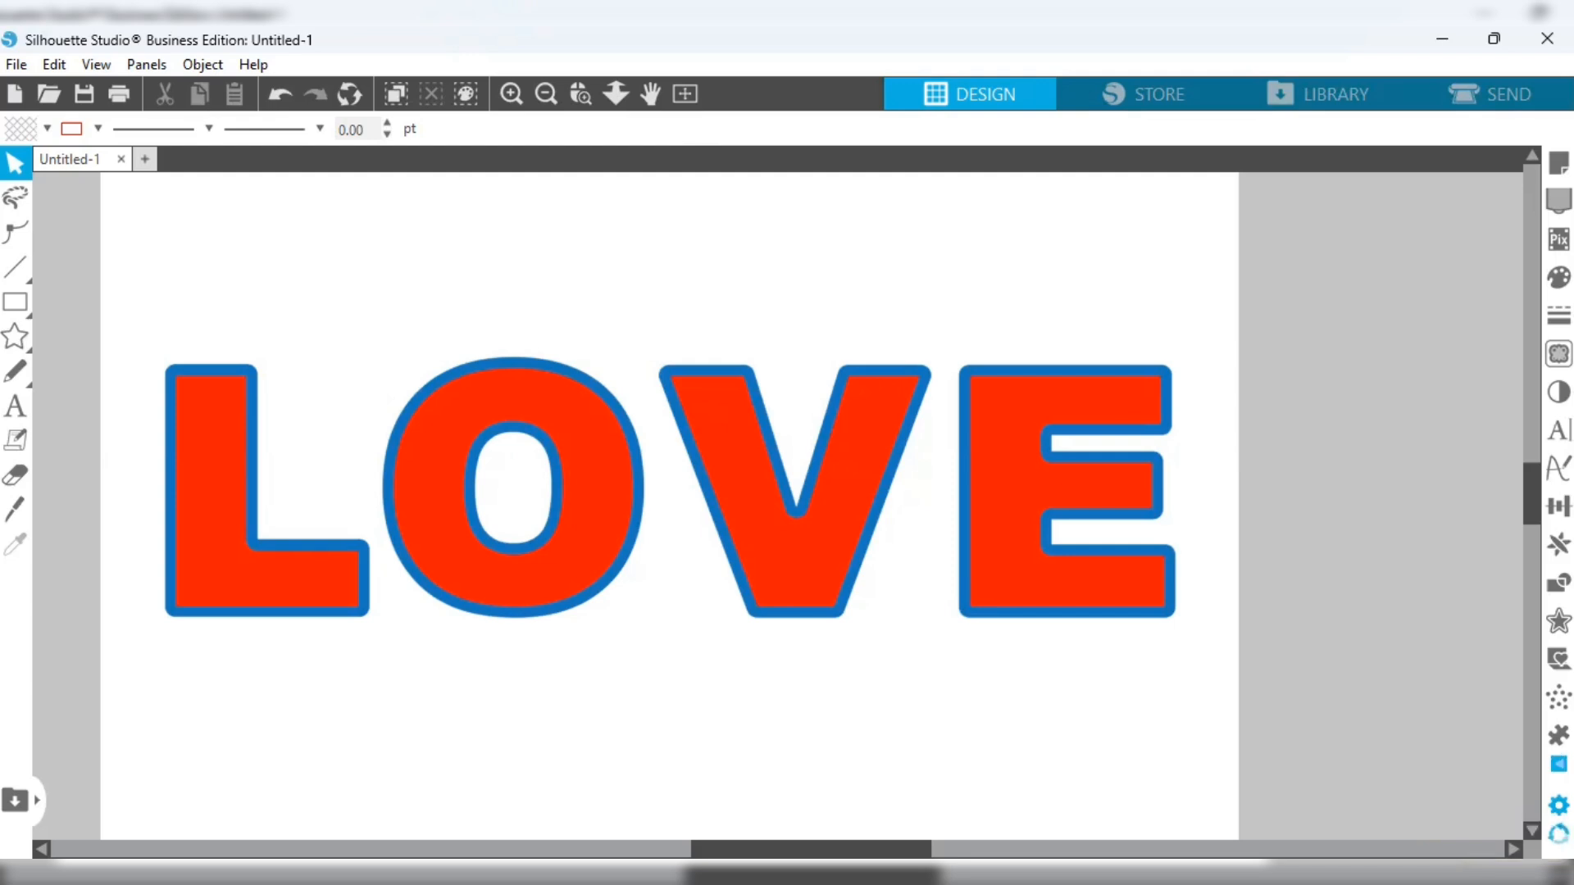
left_click(1558, 763)
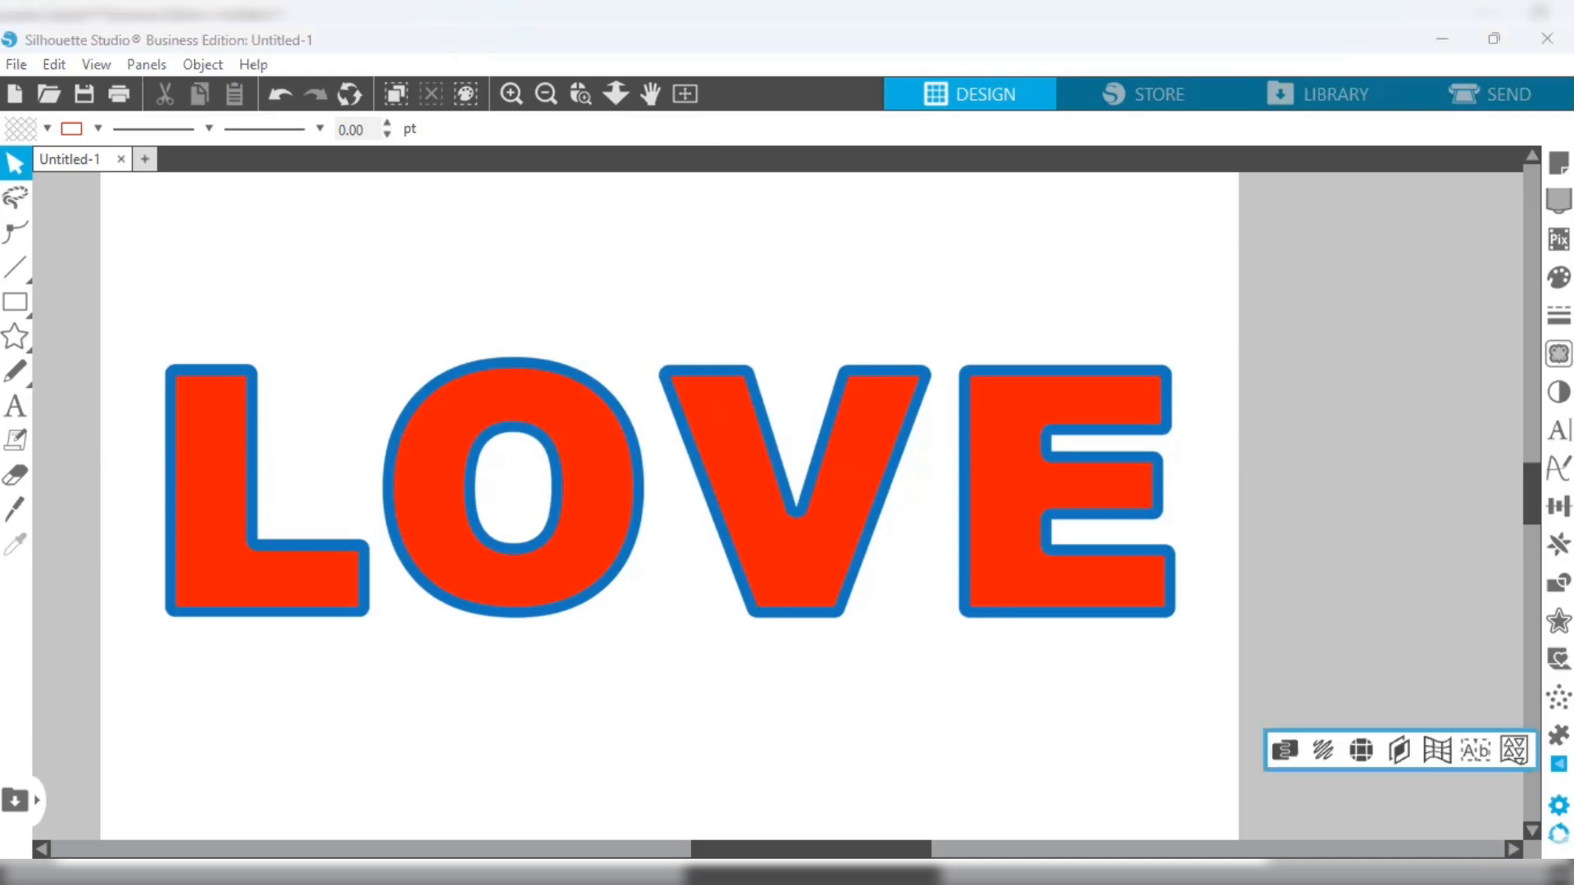
left_click(1359, 747)
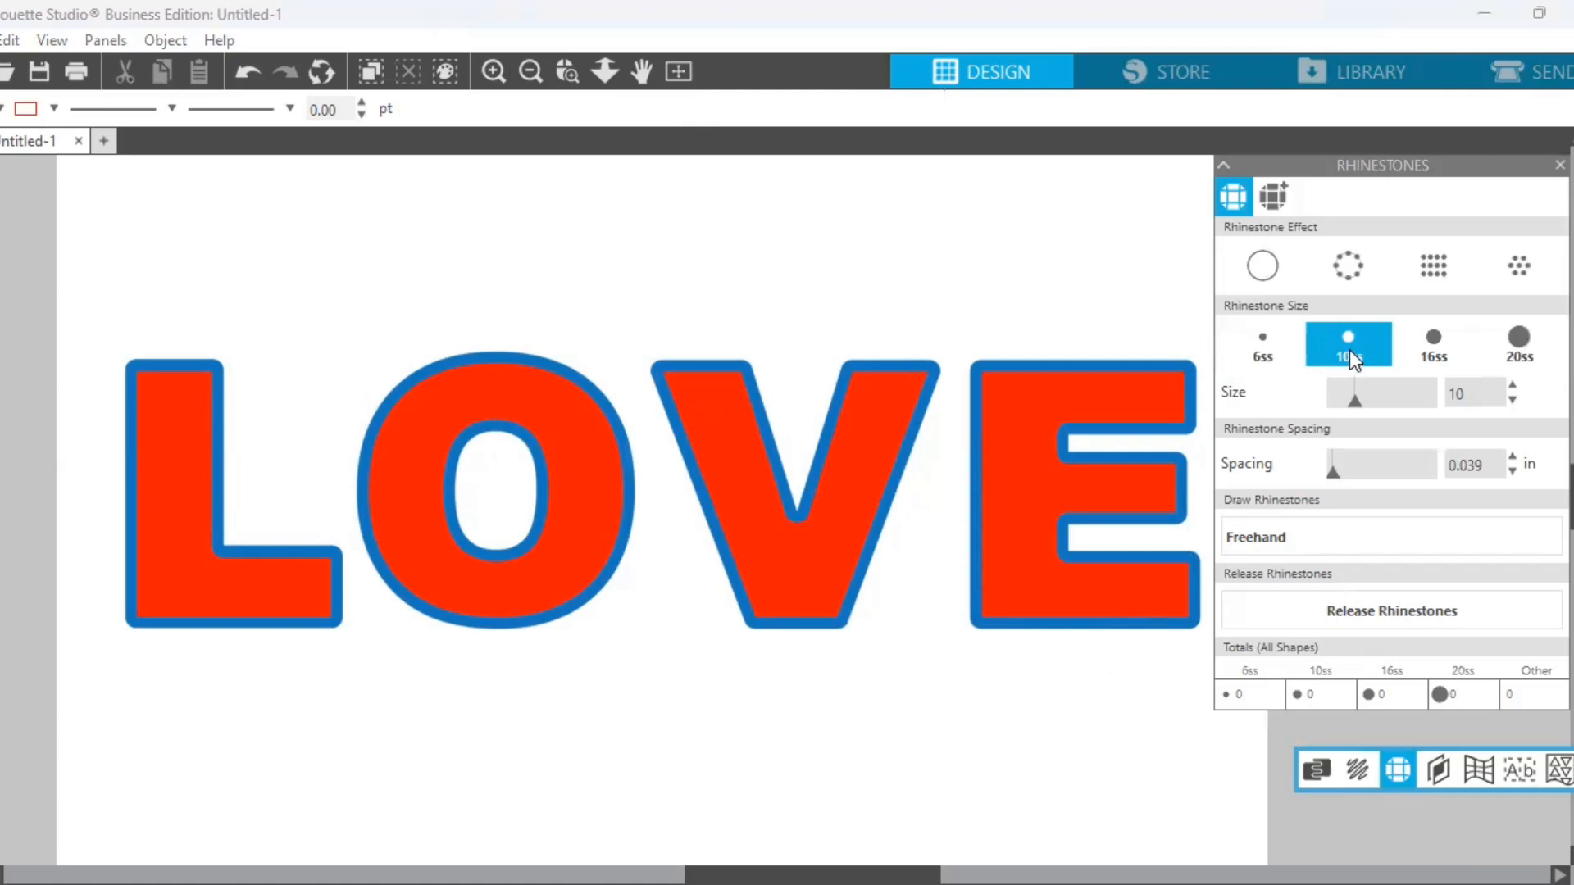
left_click(807, 636)
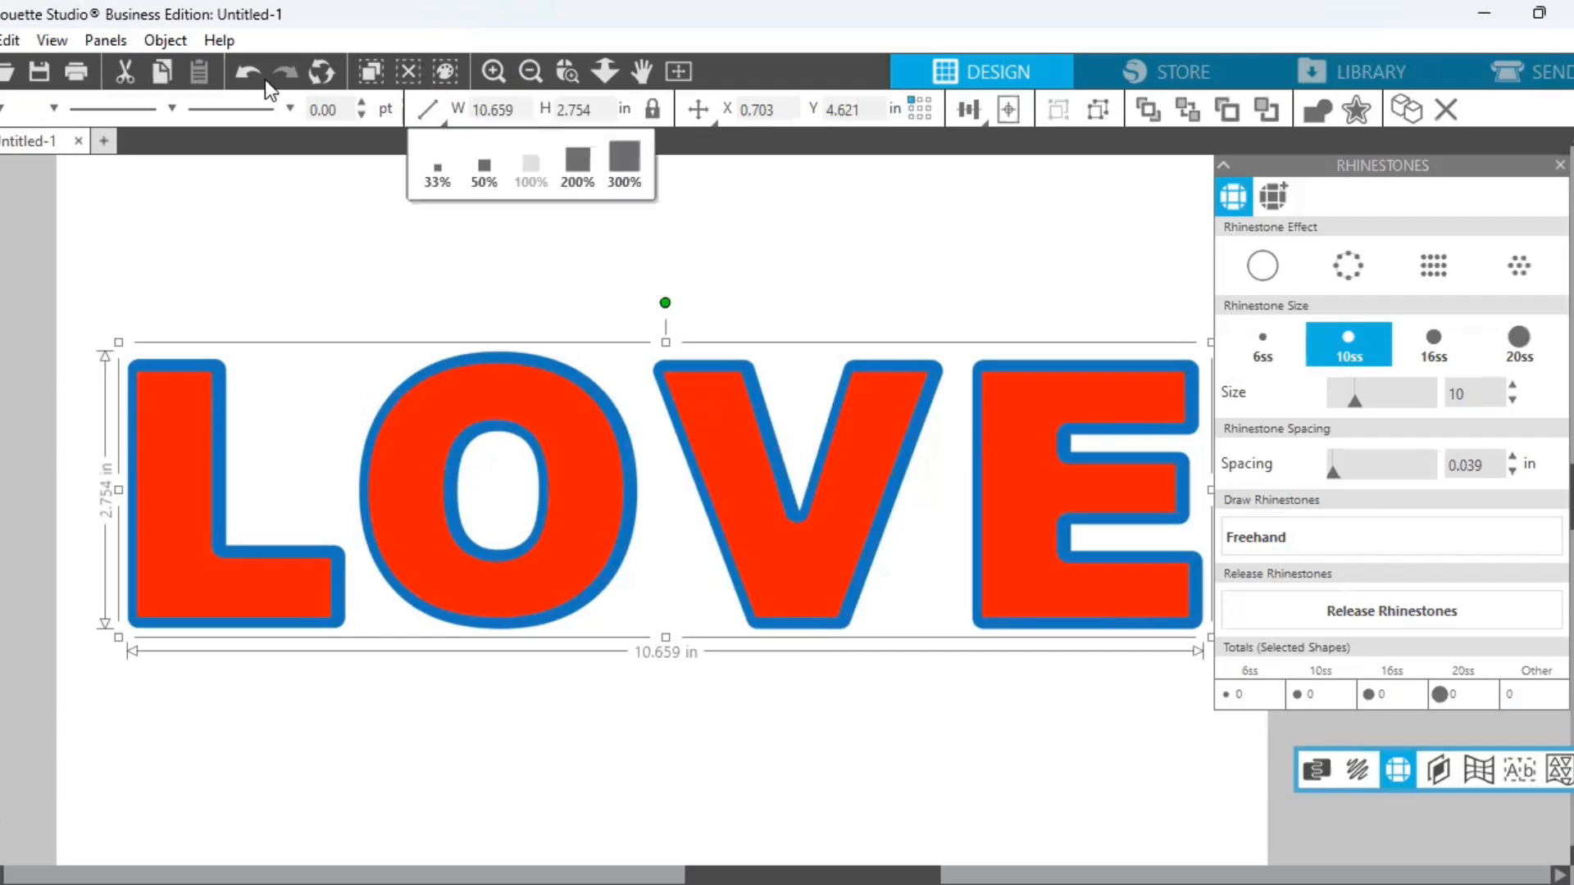
left_click(244, 73)
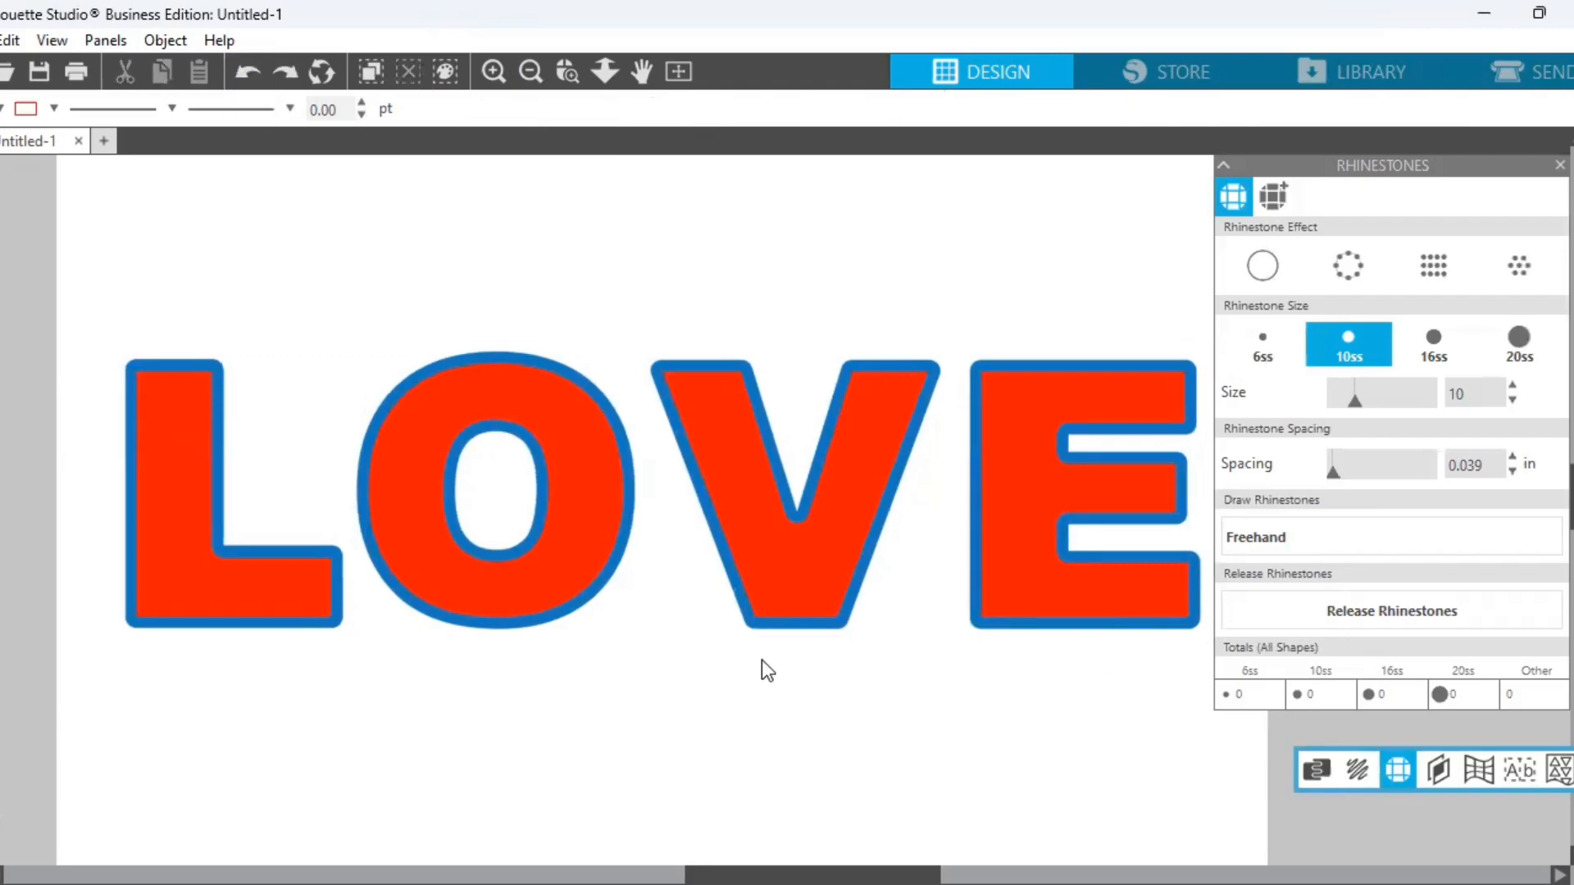
left_click(766, 629)
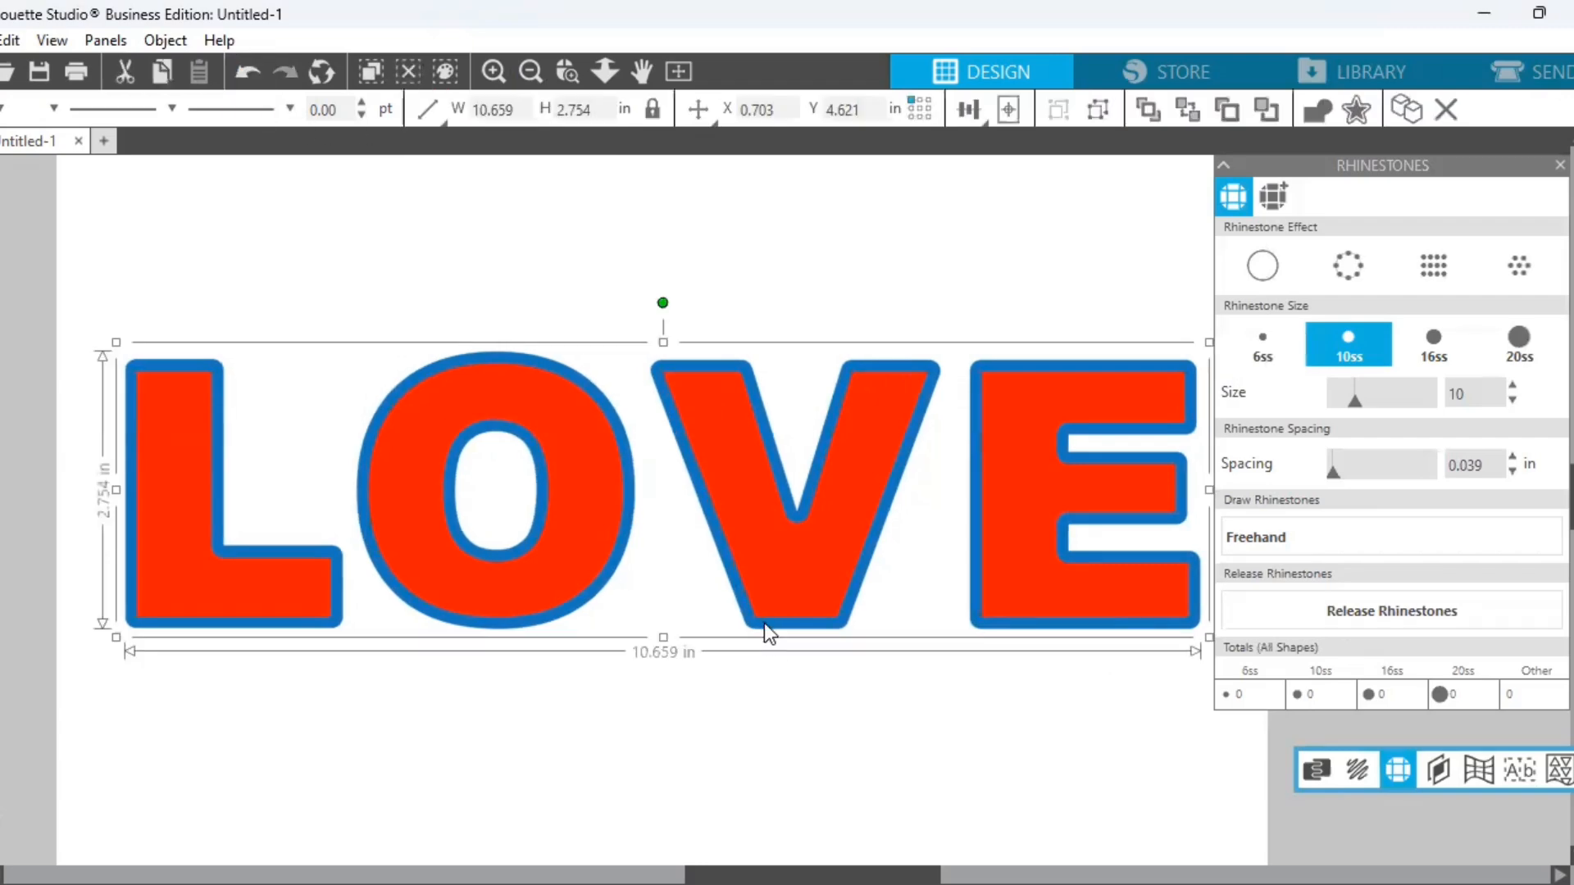
Try the Edge, Linear Fill and Radial Fill rhinestone effects on the blue outer letters
left_click(1350, 276)
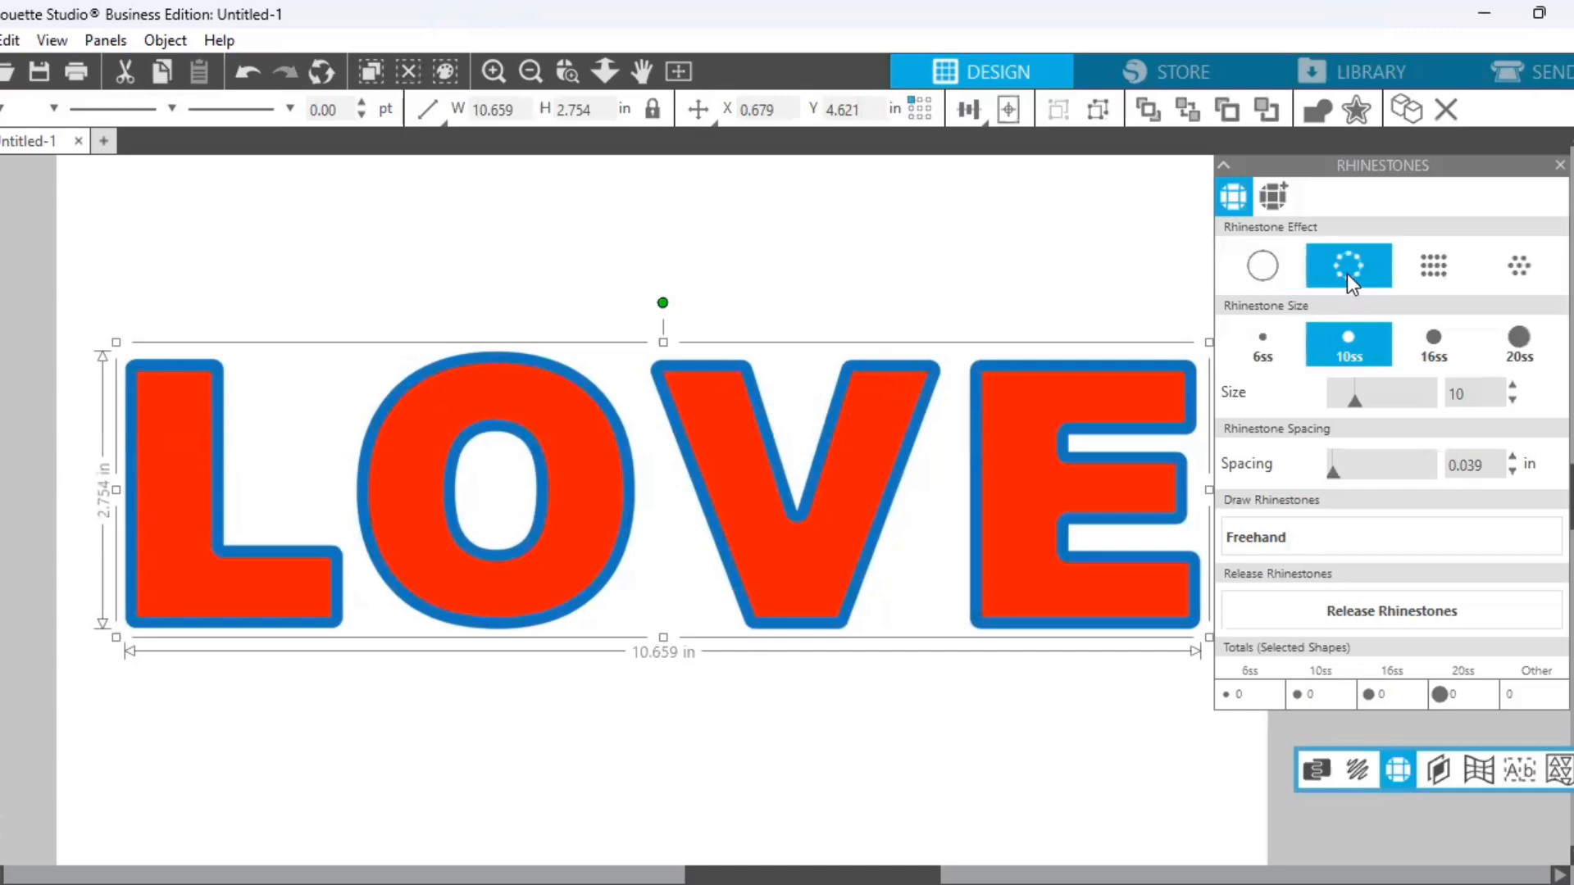
left_click(1277, 269)
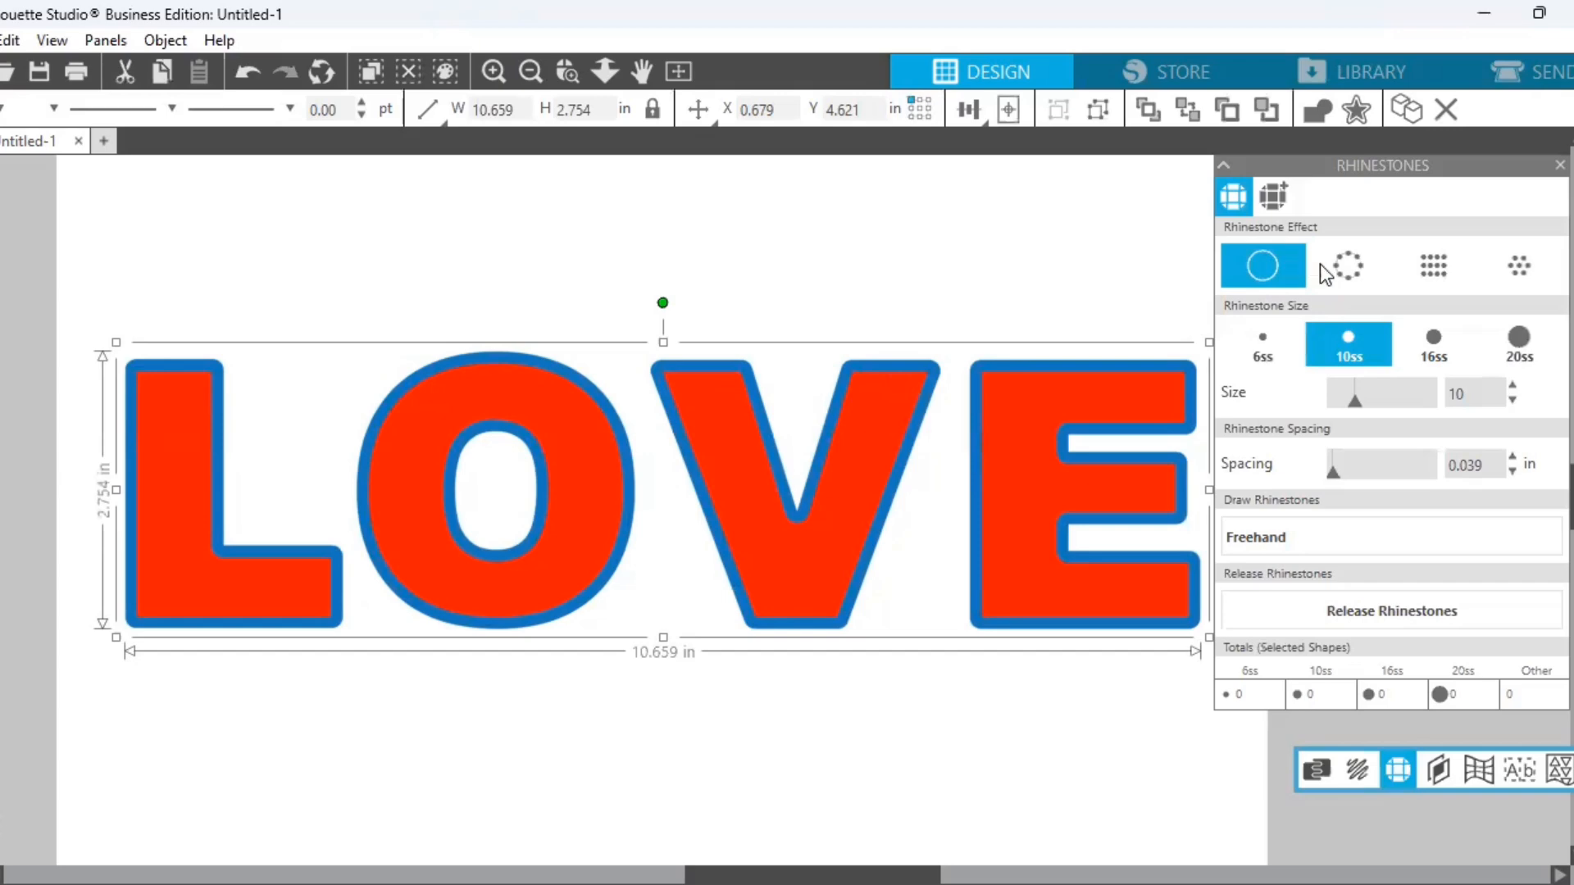
left_click(1341, 274)
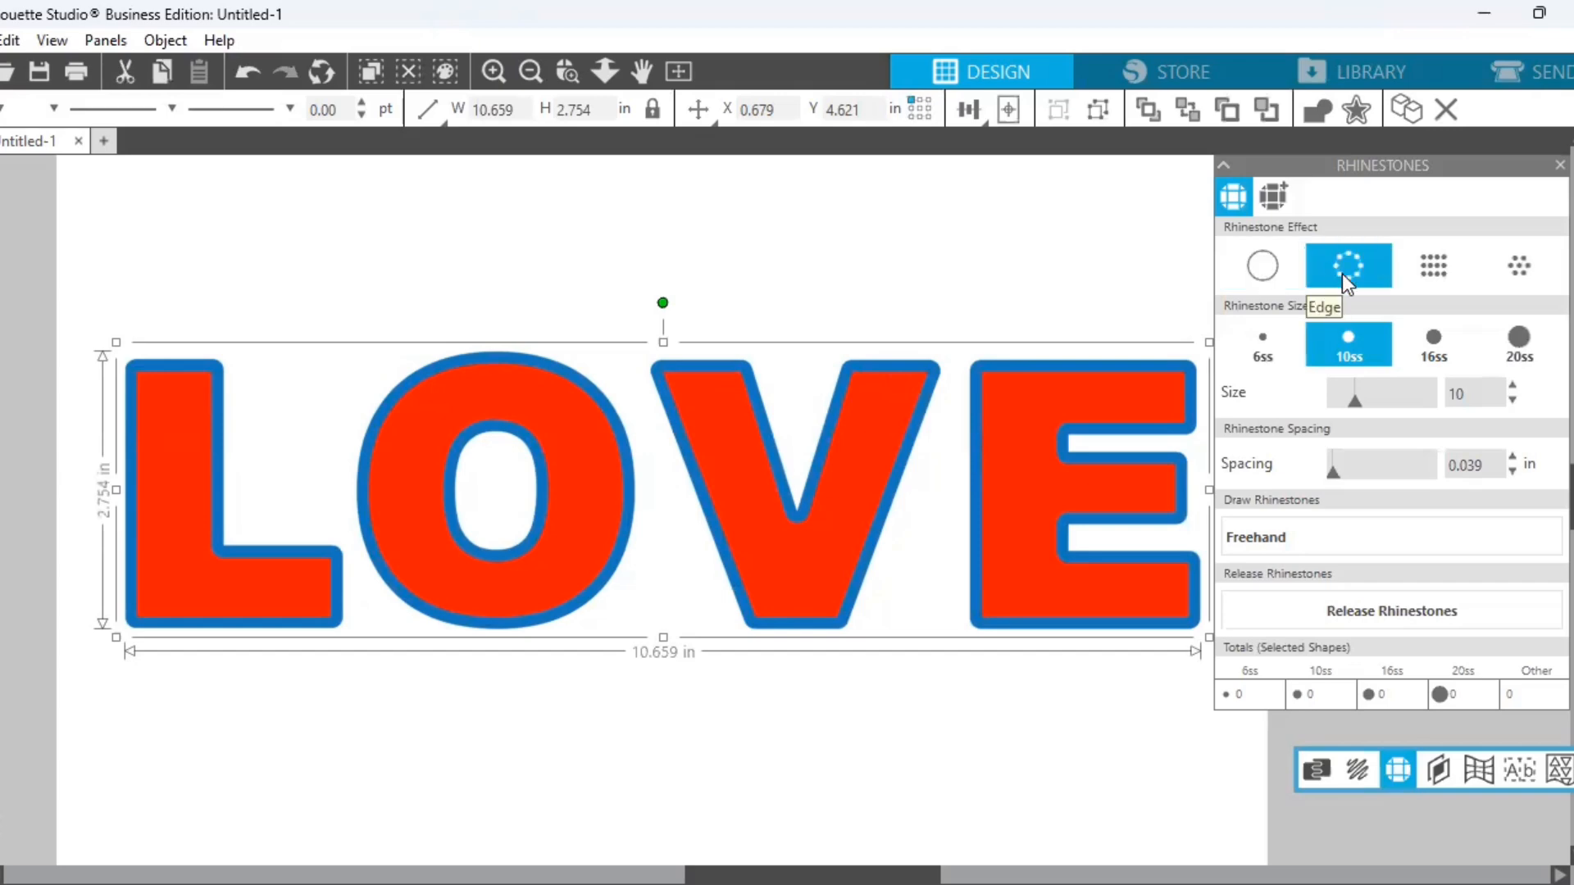
left_click(1422, 280)
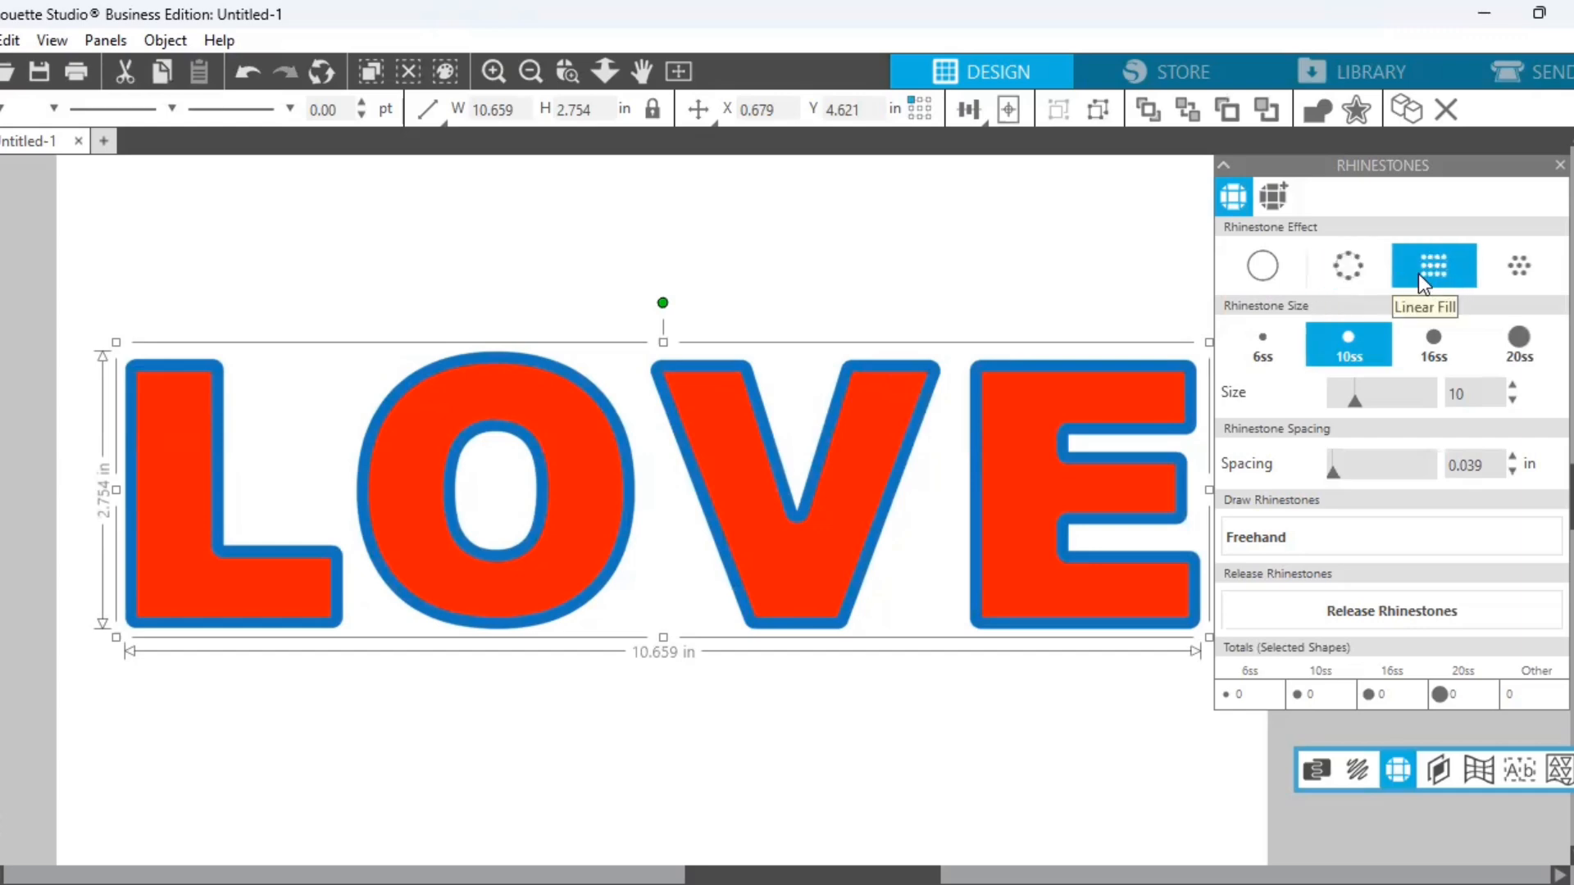
left_click(1515, 275)
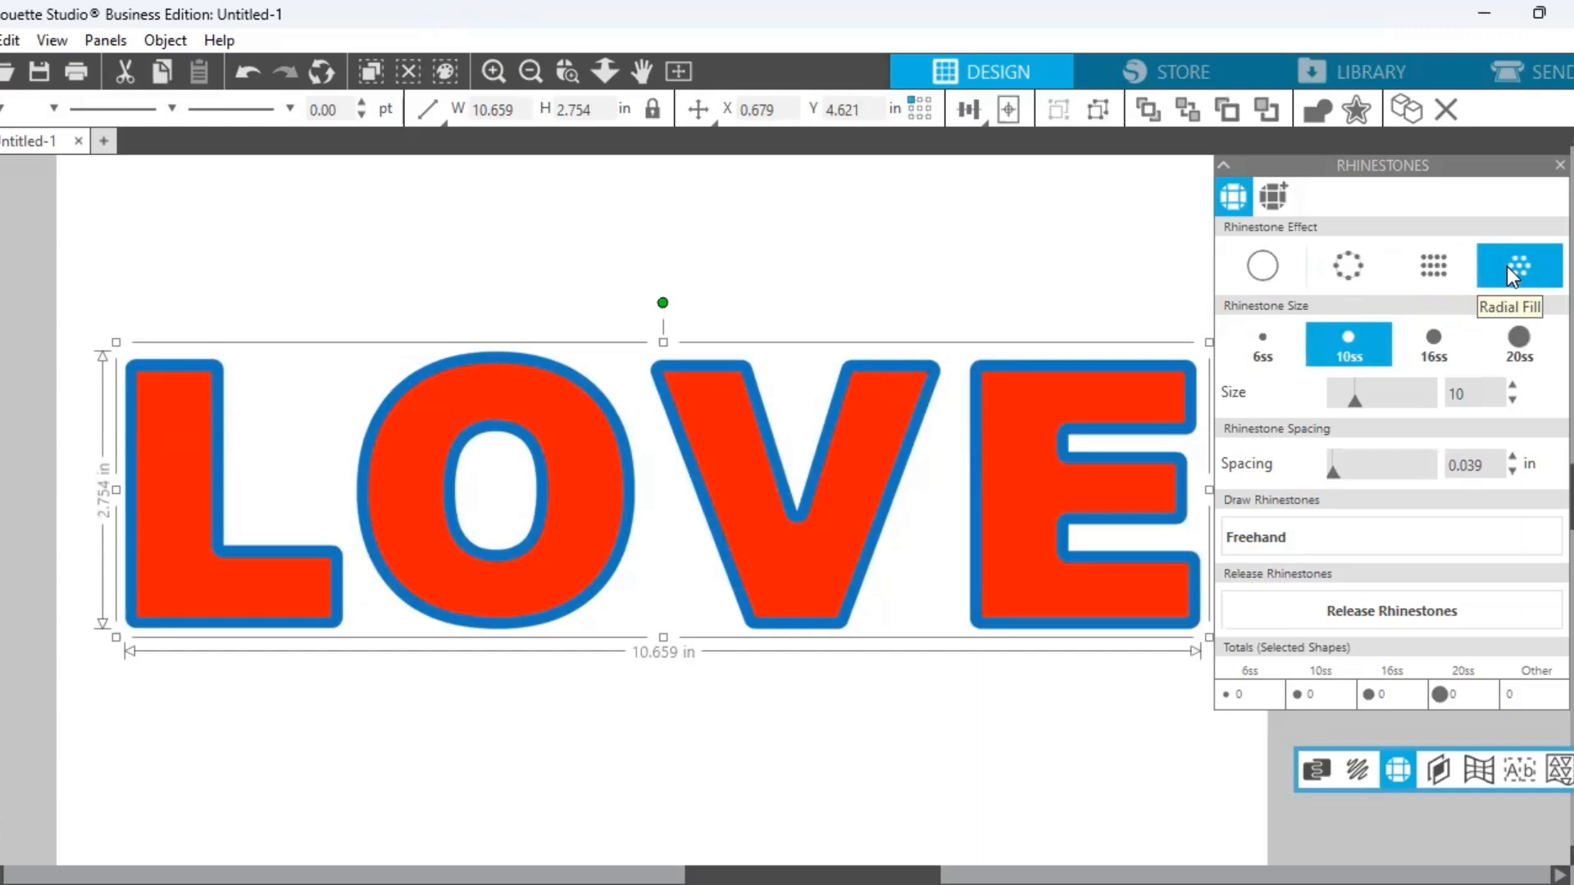
Apply the Edge rhinestone effect with 10ss stones to the blue outer letters and set the spacing to 0.019 in
left_click(1349, 282)
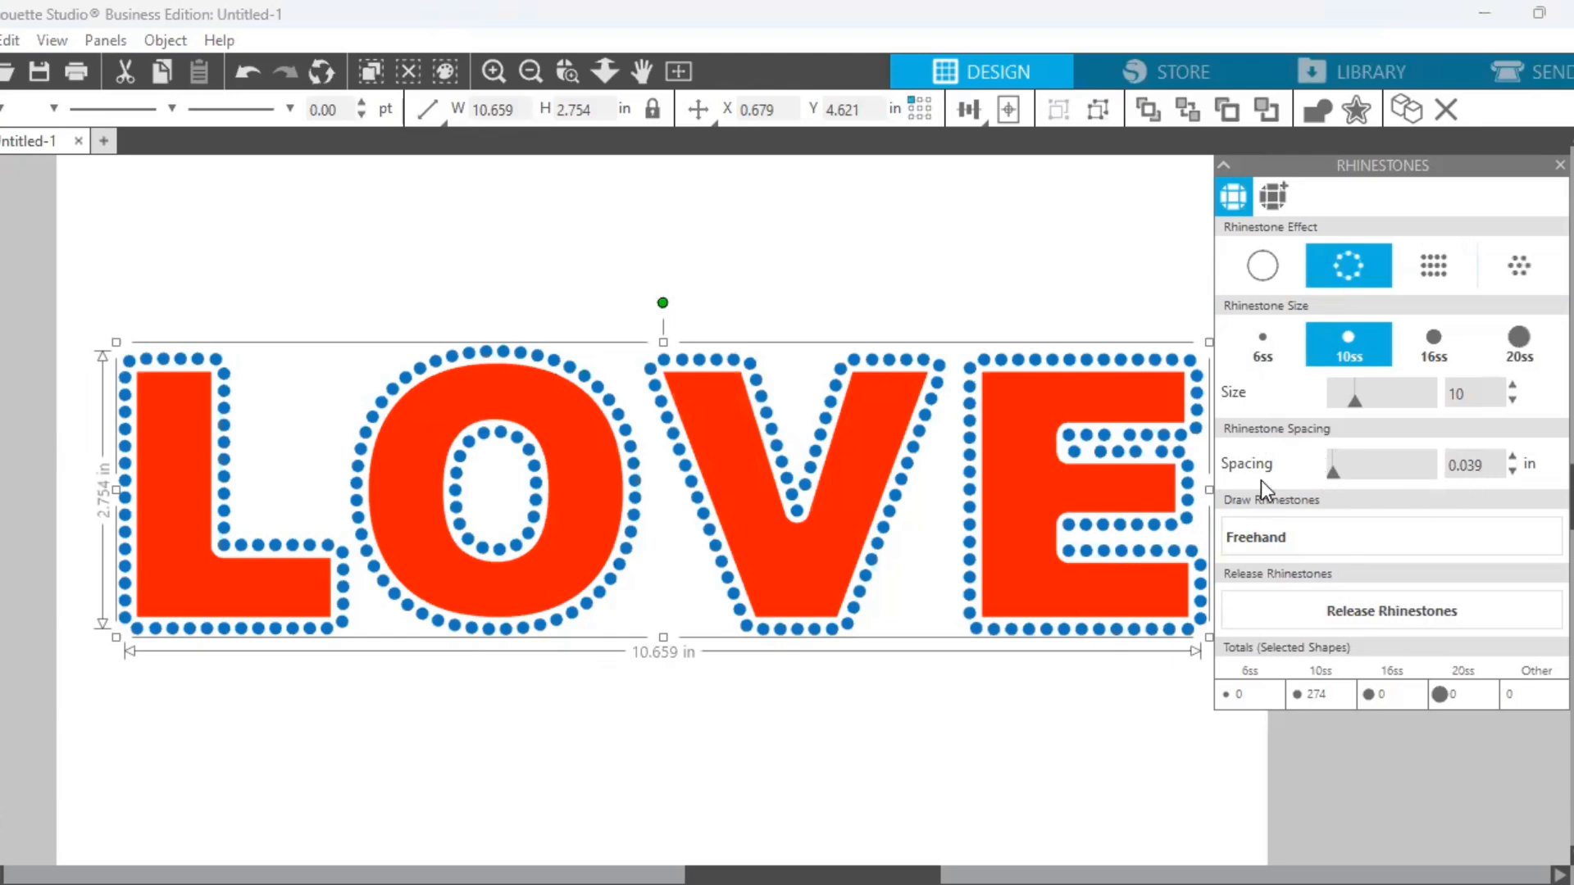
double_click(1448, 465)
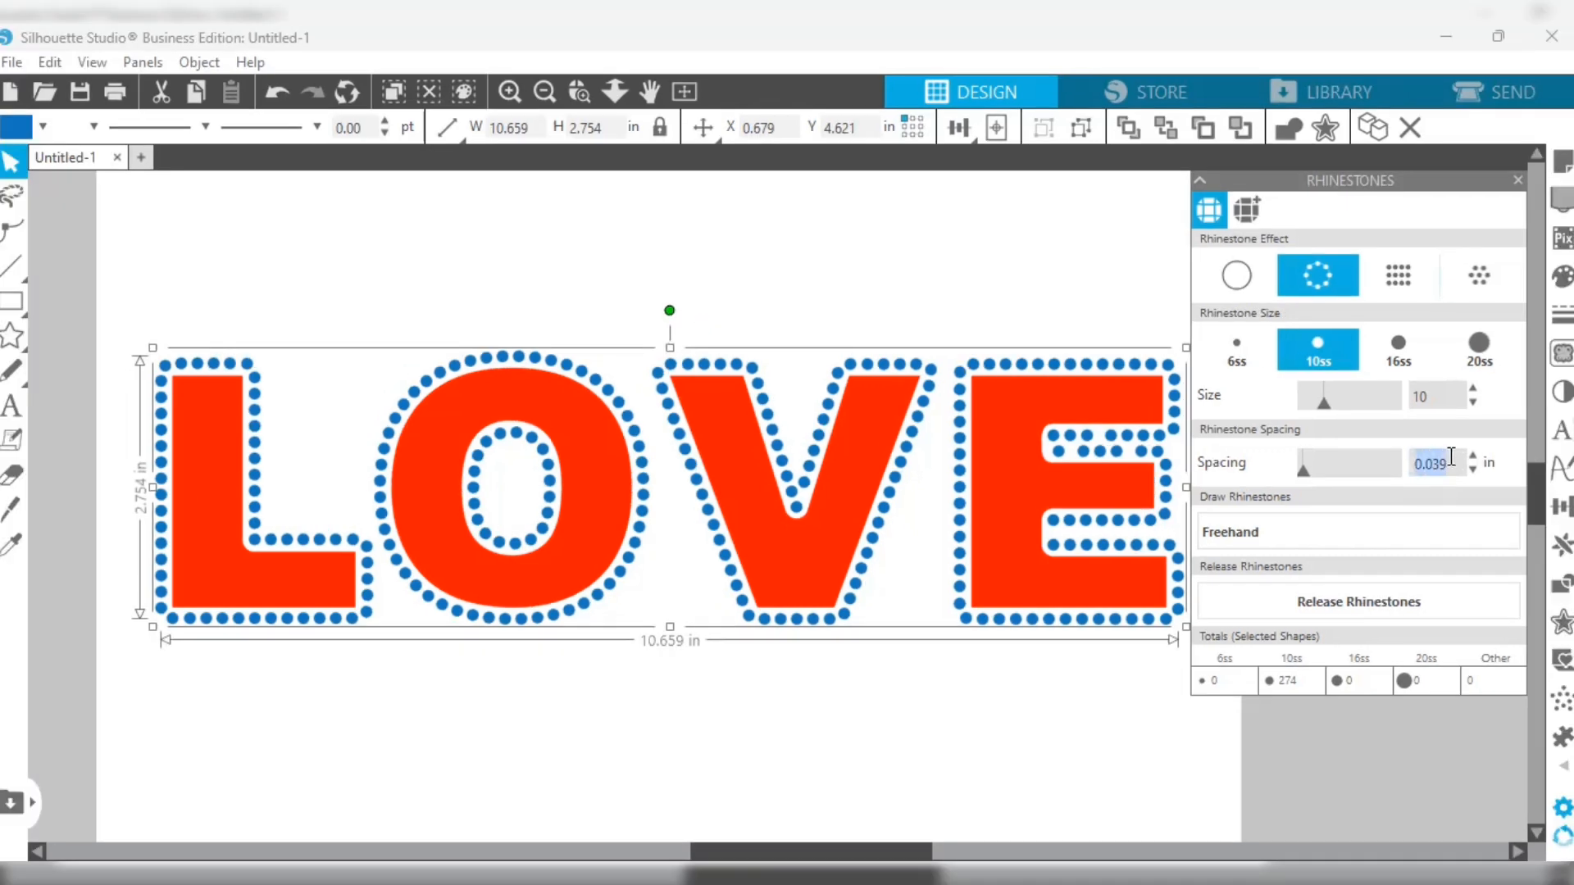
type("0.019")
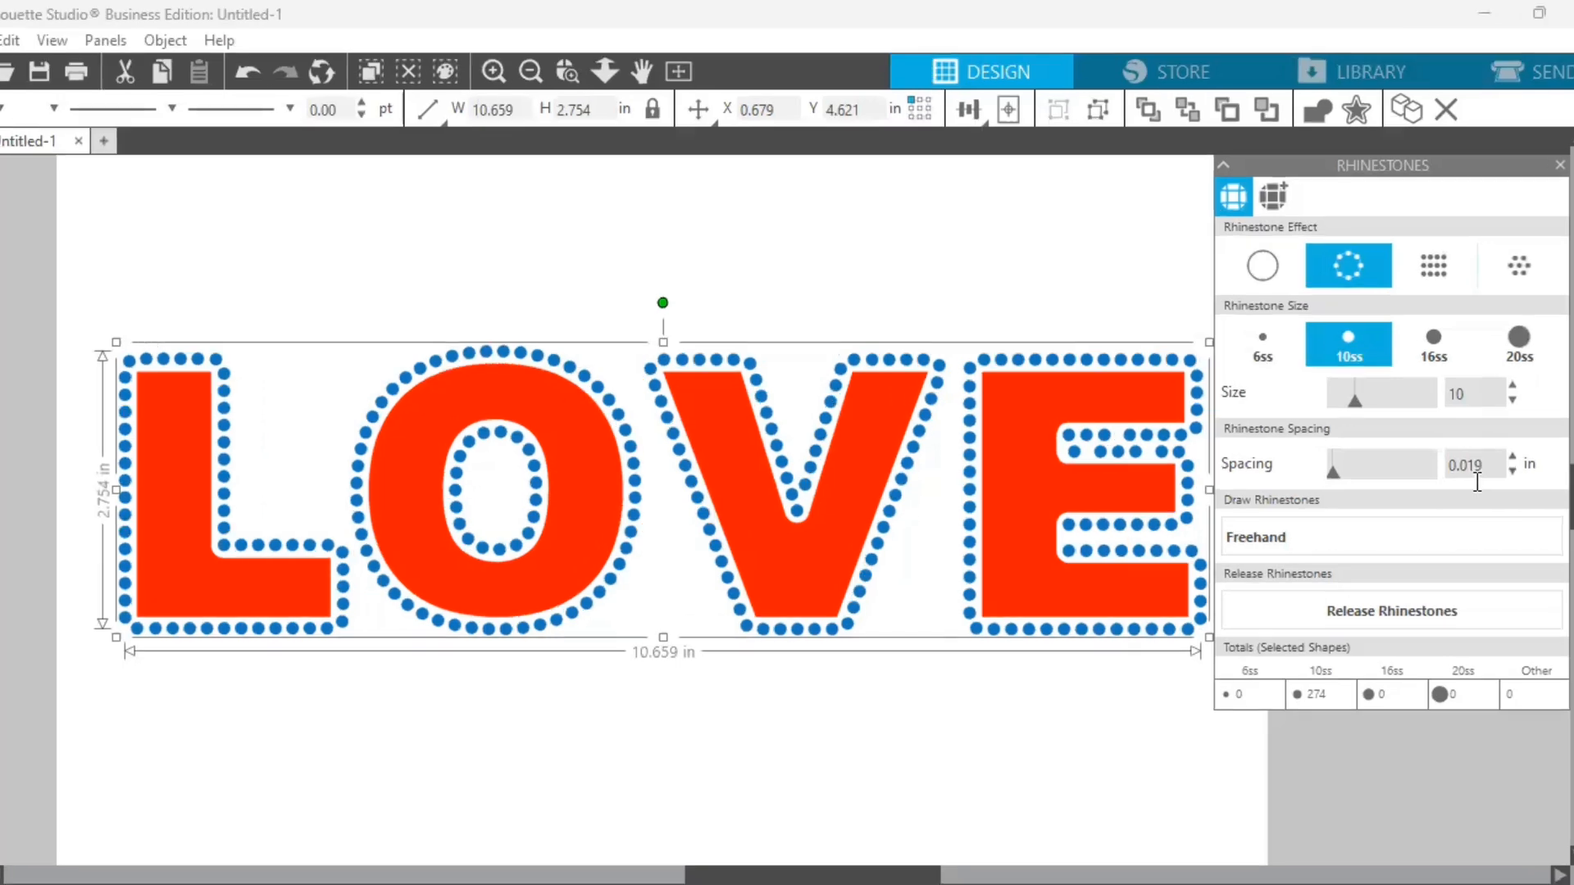
key("Return")
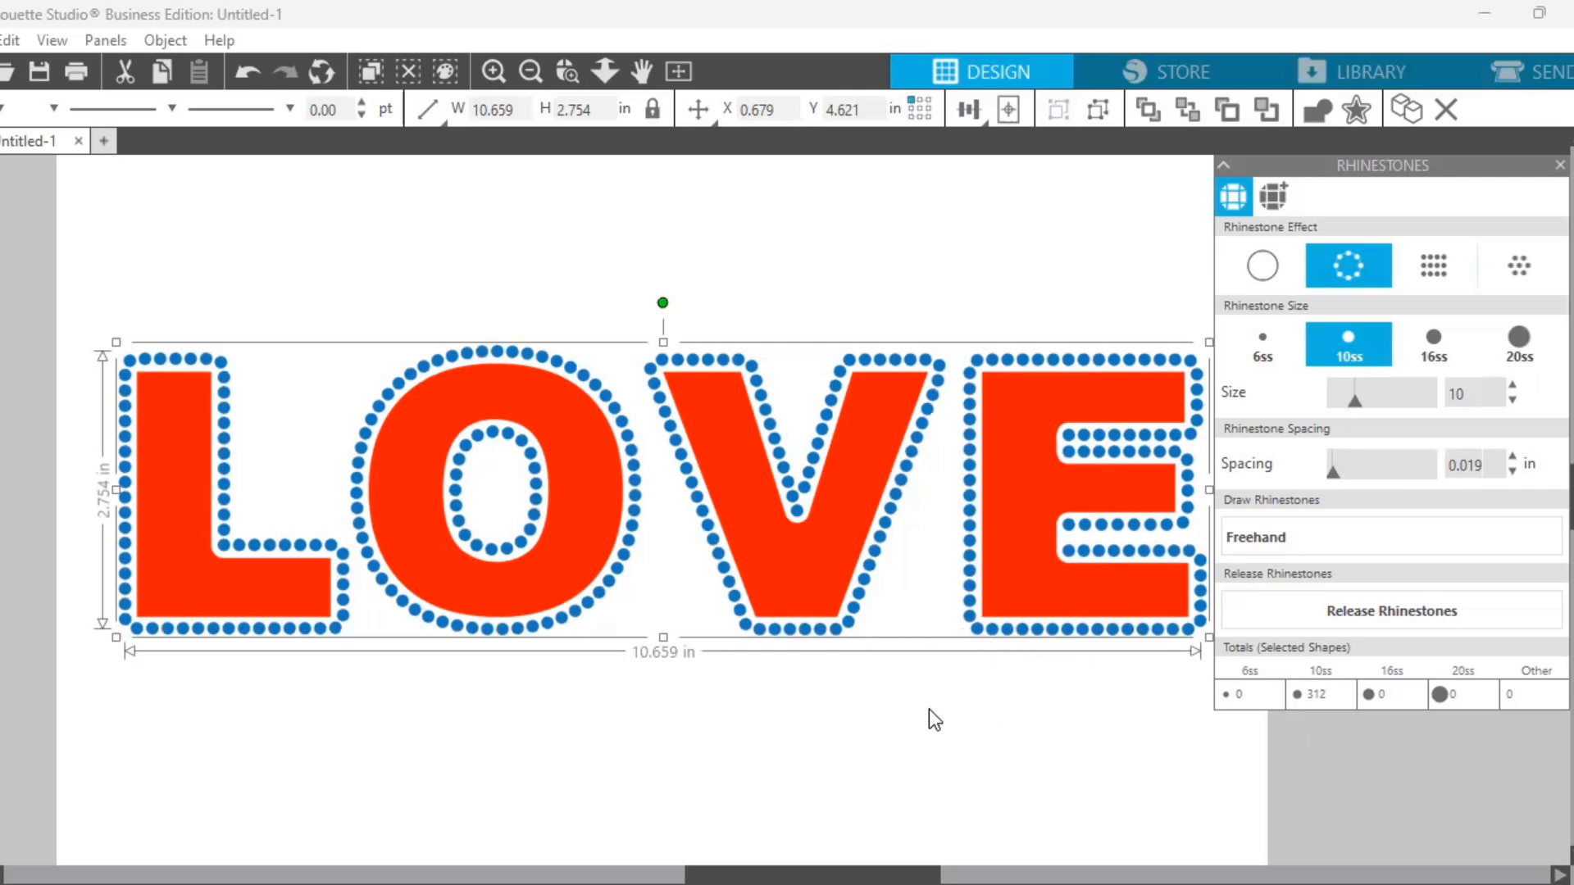
Compare Linear Fill and Radial Fill on the grouped red inner letters and apply the Radial Fill rhinestone effect with 10ss stones
left_click(790, 589)
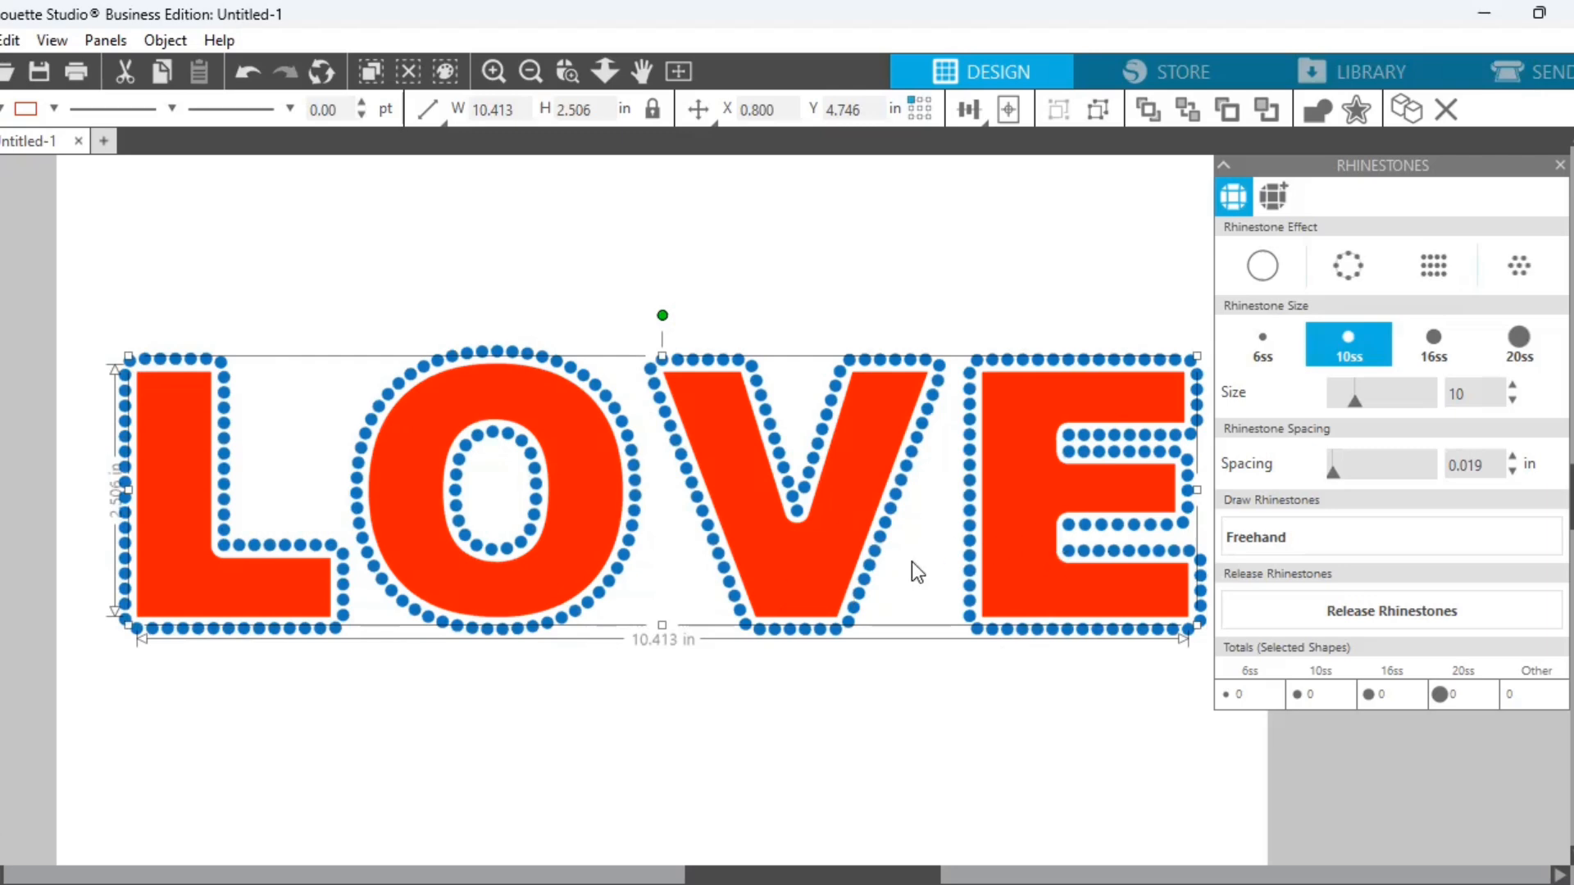
left_click(1430, 267)
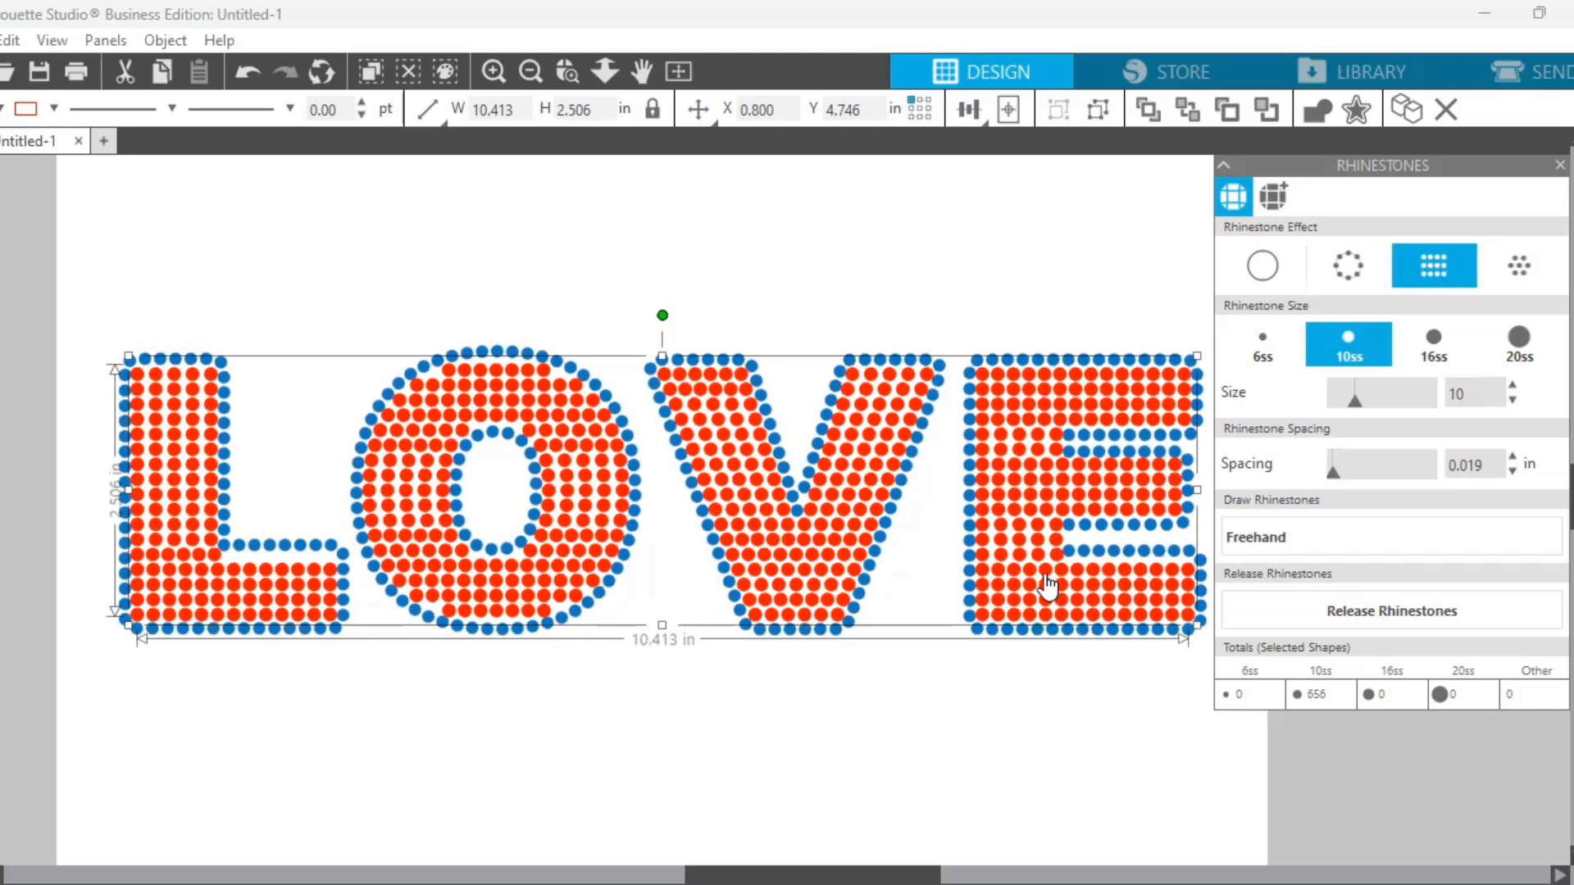
left_click(1521, 260)
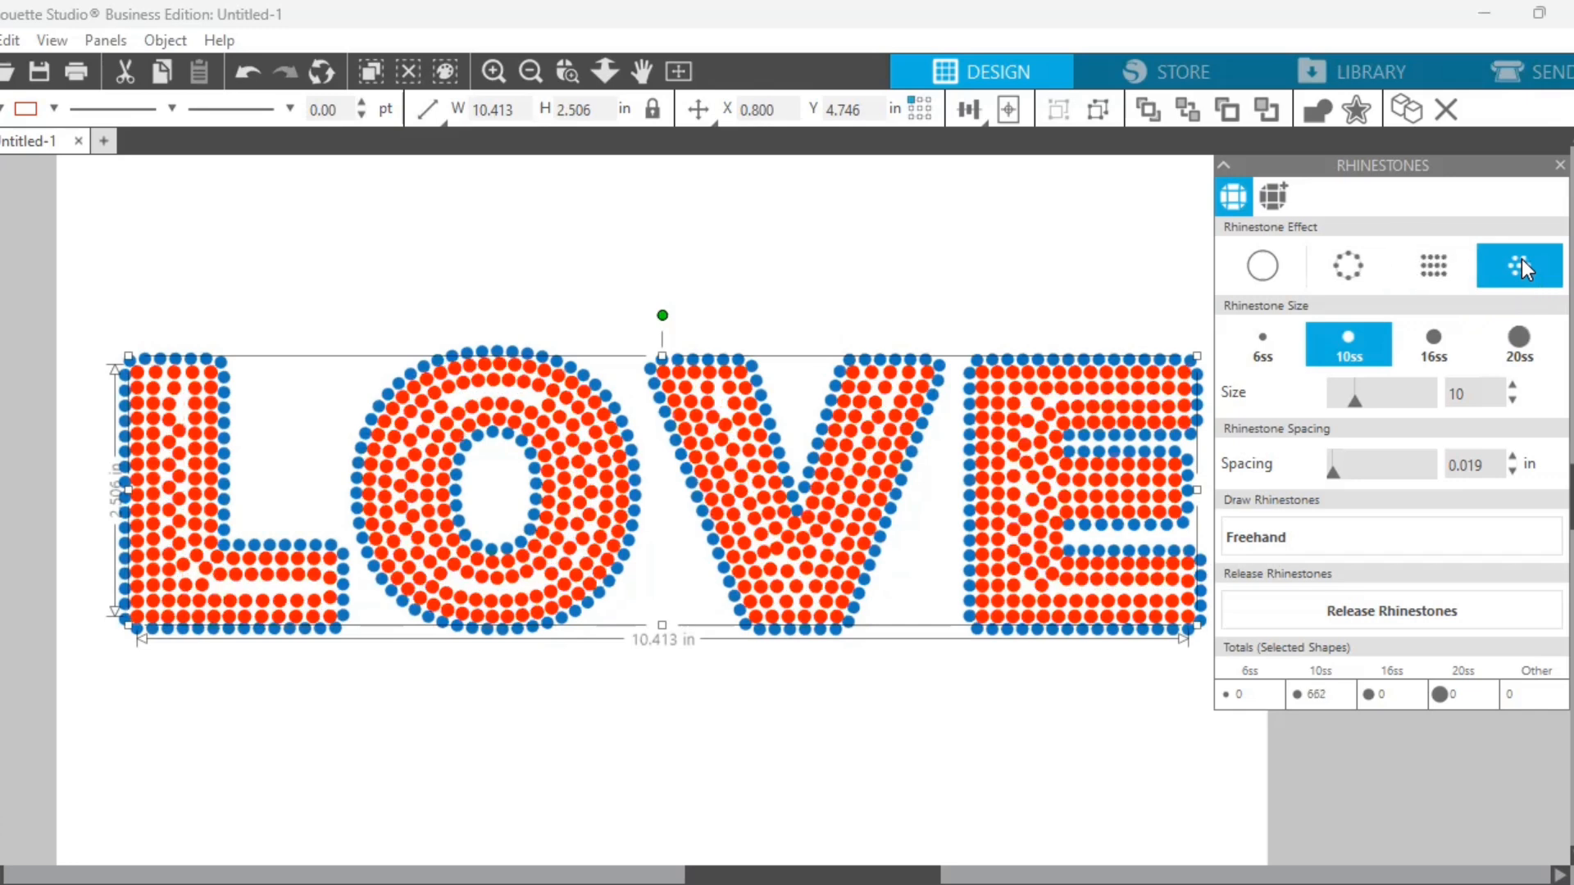
left_click(1438, 272)
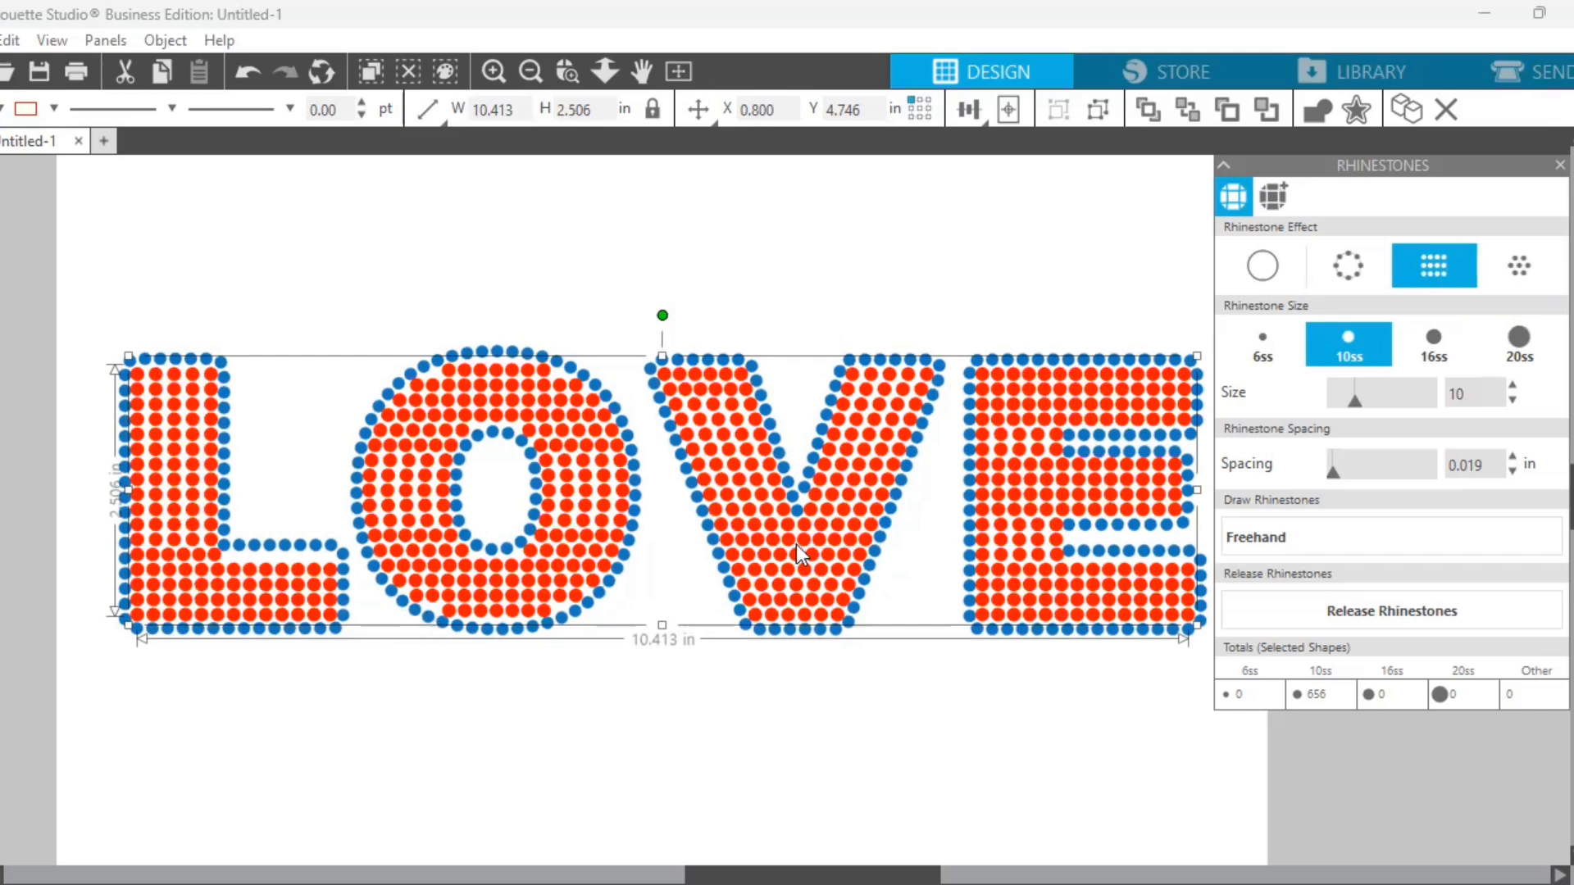
left_click(1518, 269)
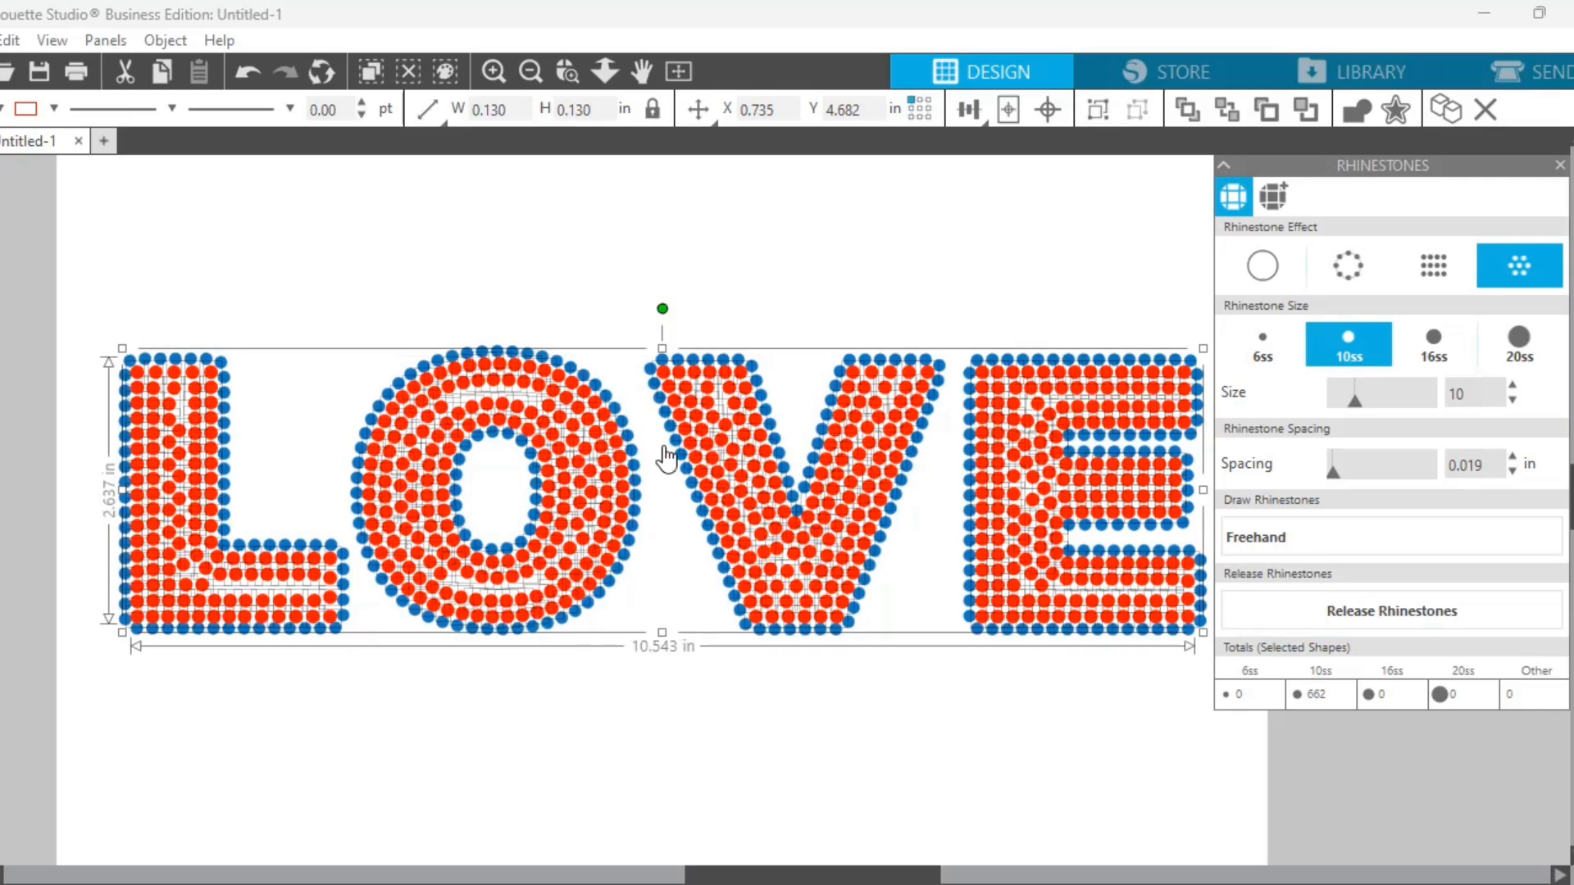
Examine the red and blue rhinestones up close across the L, O and V for gaps and uneven spacing
left_click(493, 73)
left_click(493, 72)
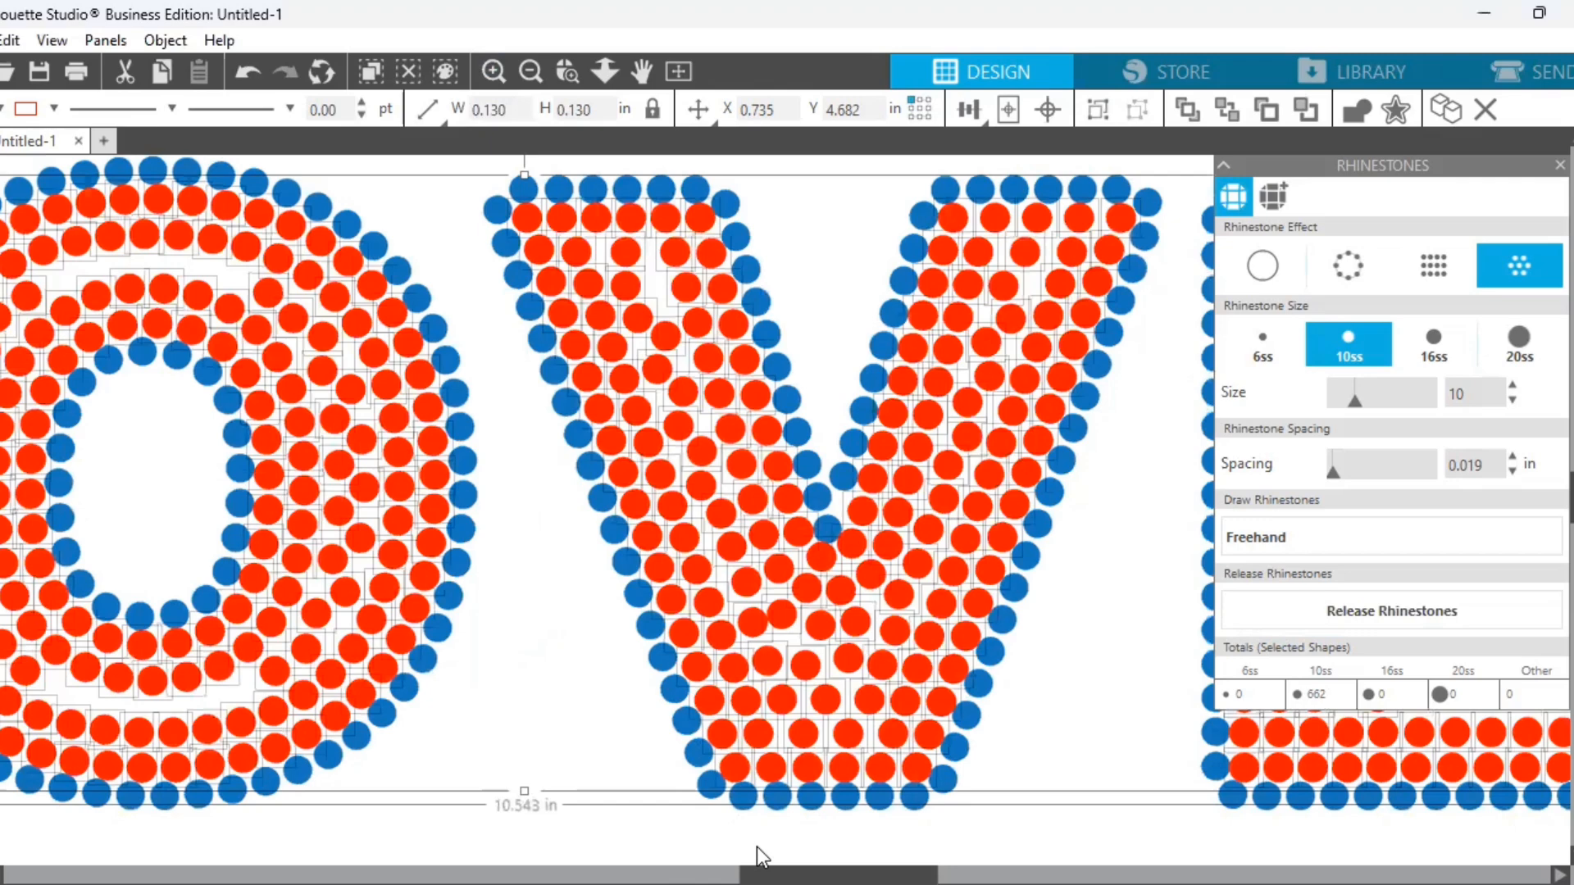
scroll(755, 848, "left", 3)
scroll(745, 848, "left", 5)
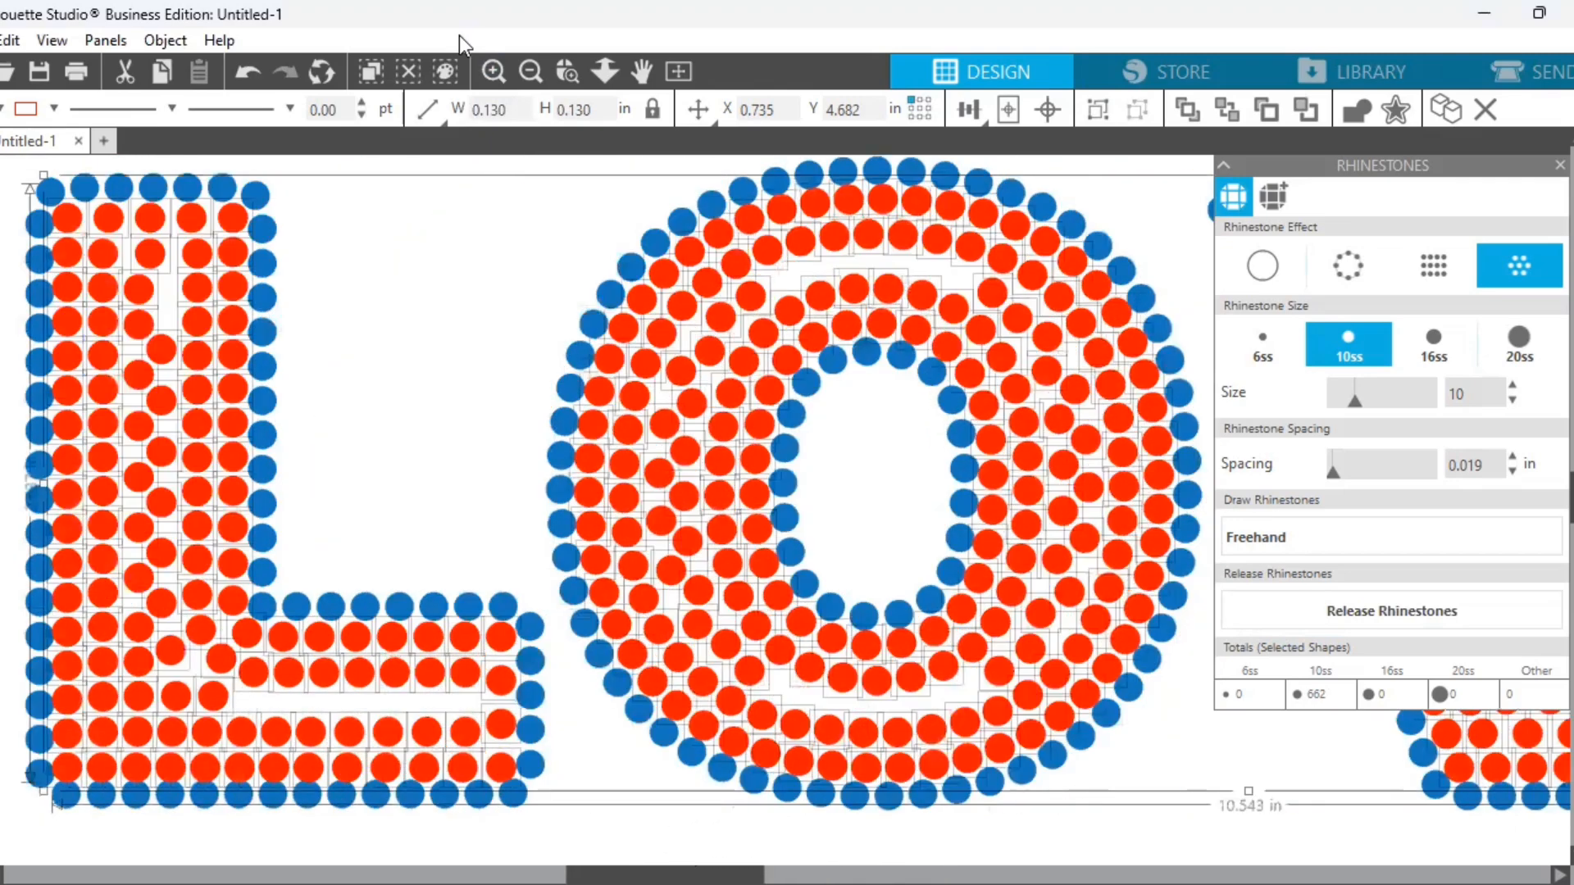
left_click(493, 72)
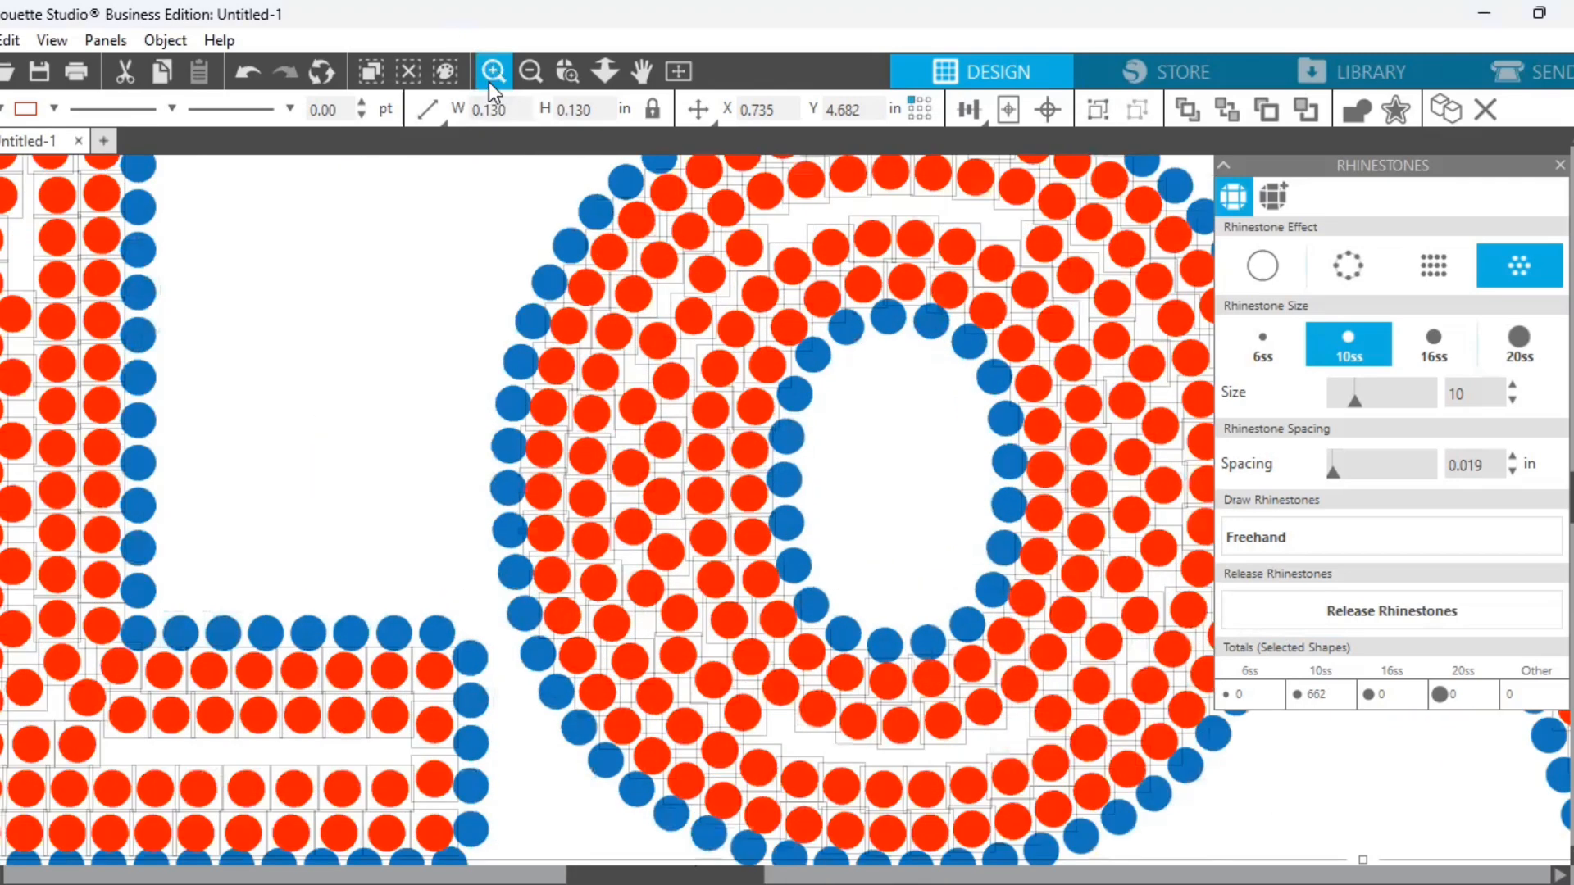
left_click(493, 73)
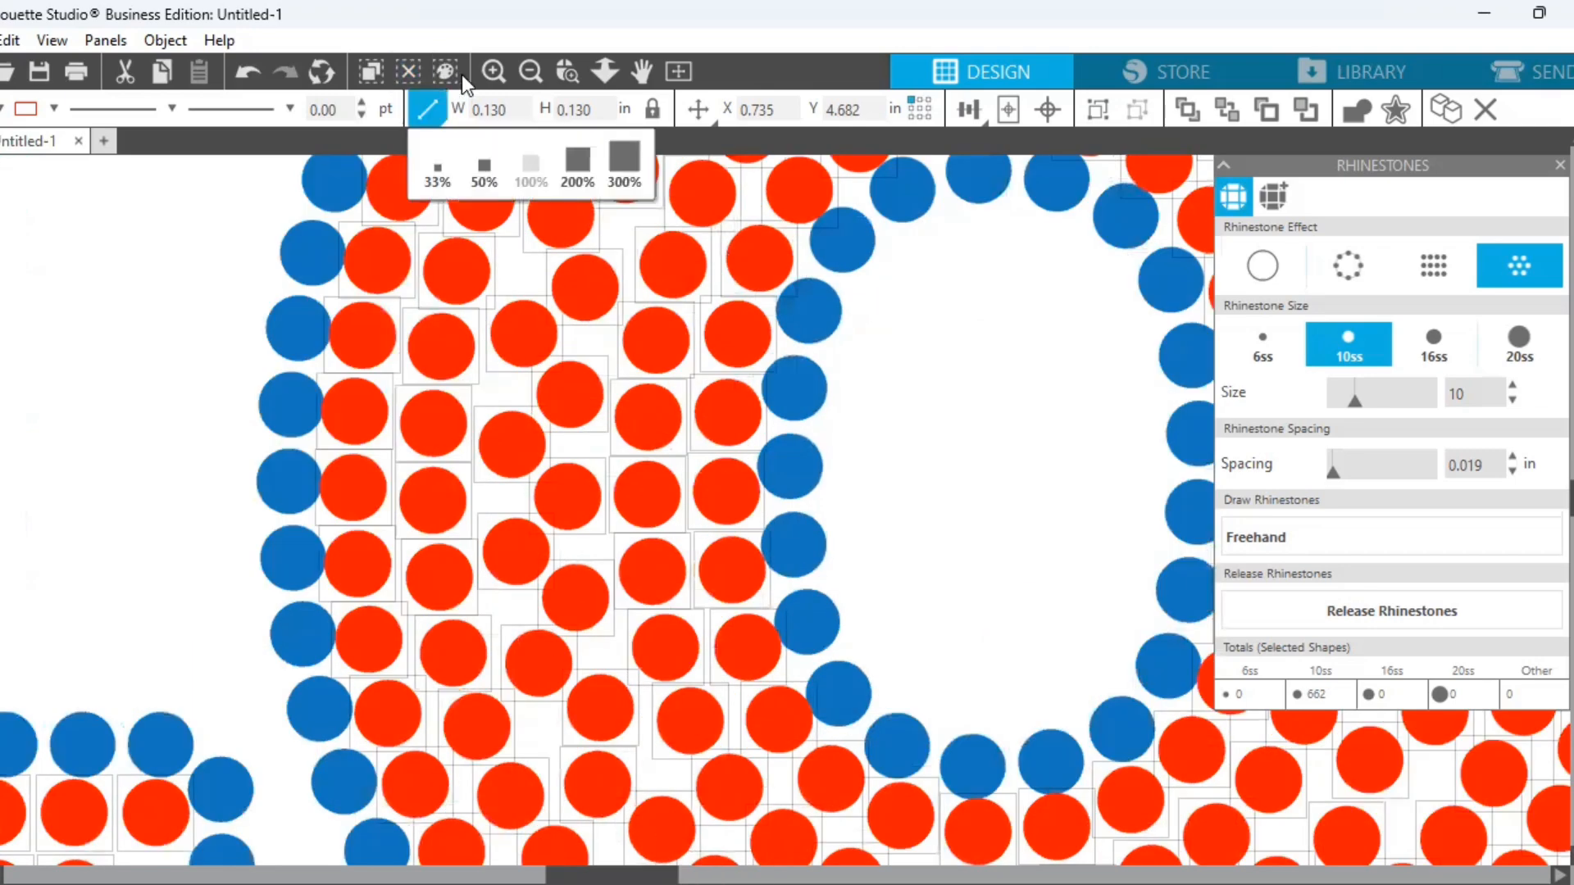
left_click(525, 73)
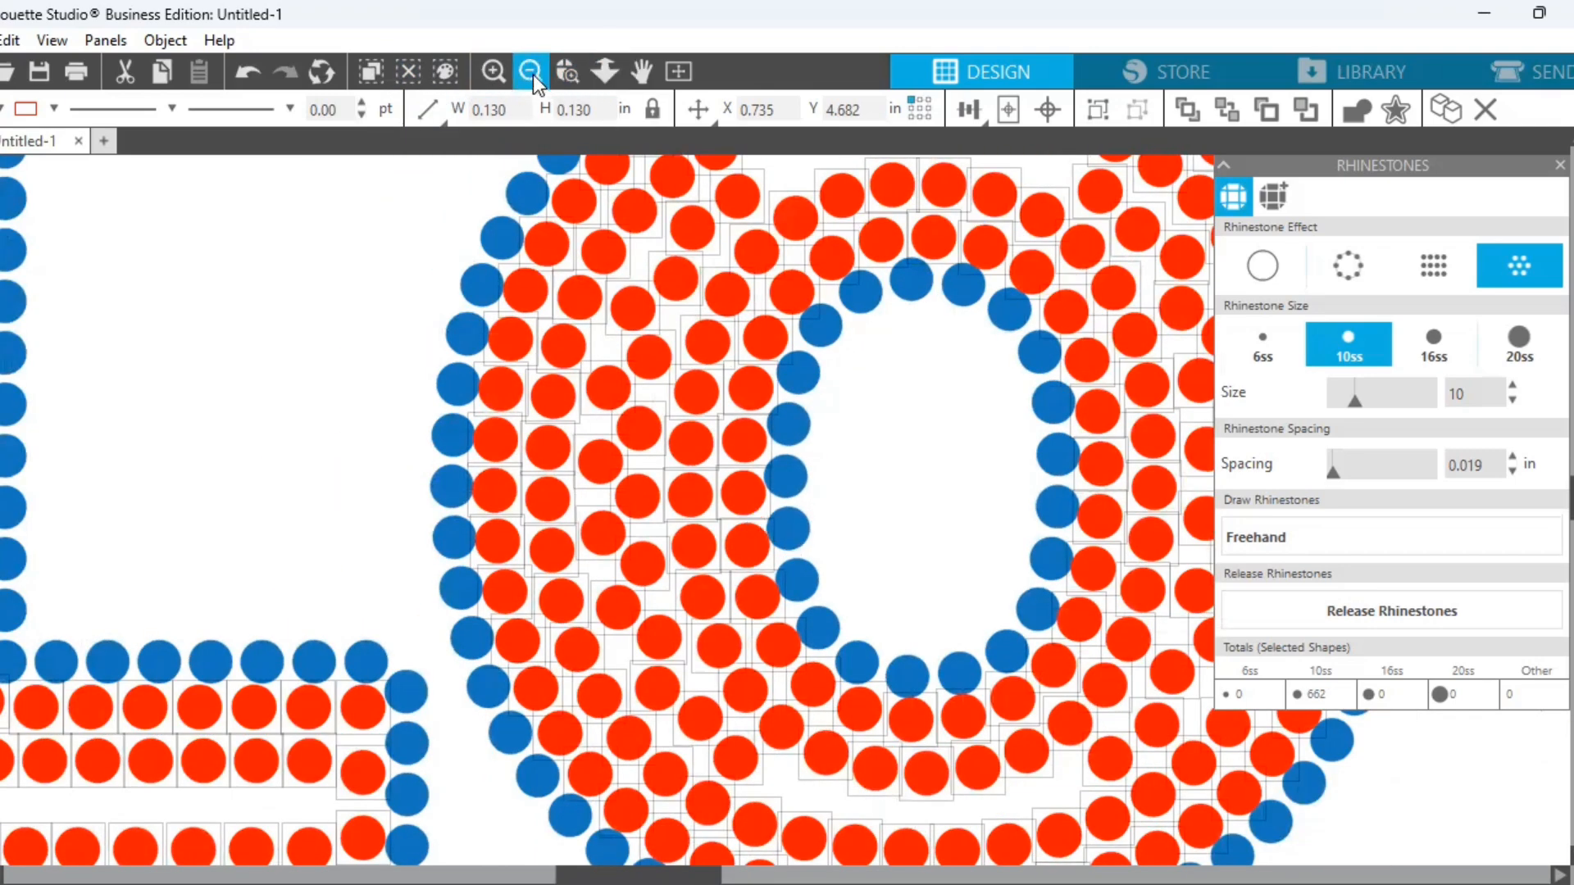
left_click(529, 72)
left_click(531, 72)
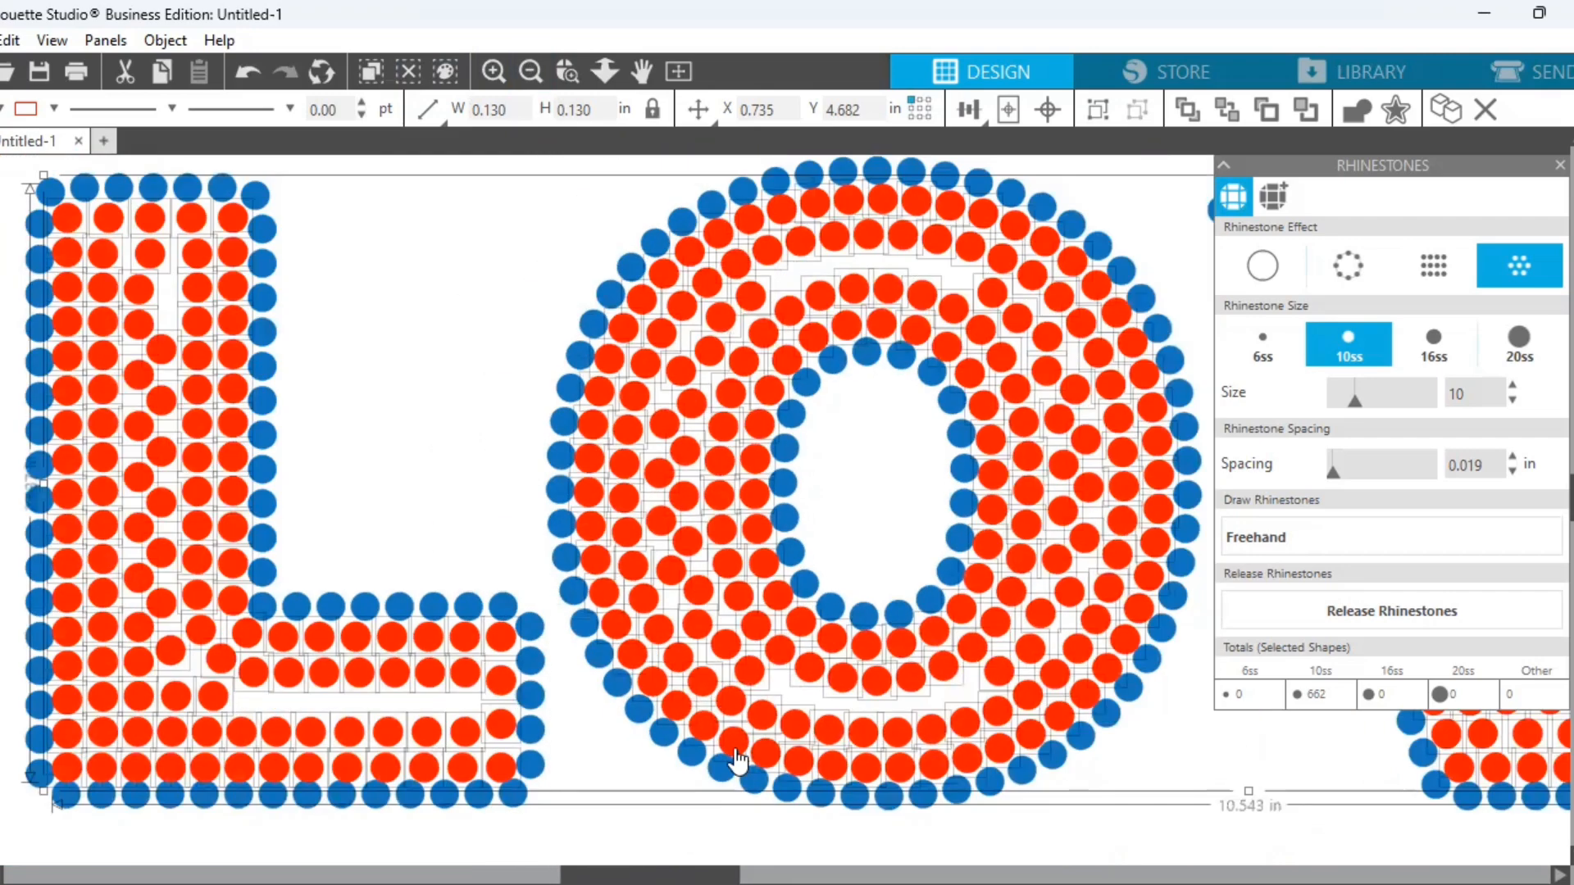
left_click_drag(666, 877, 757, 876)
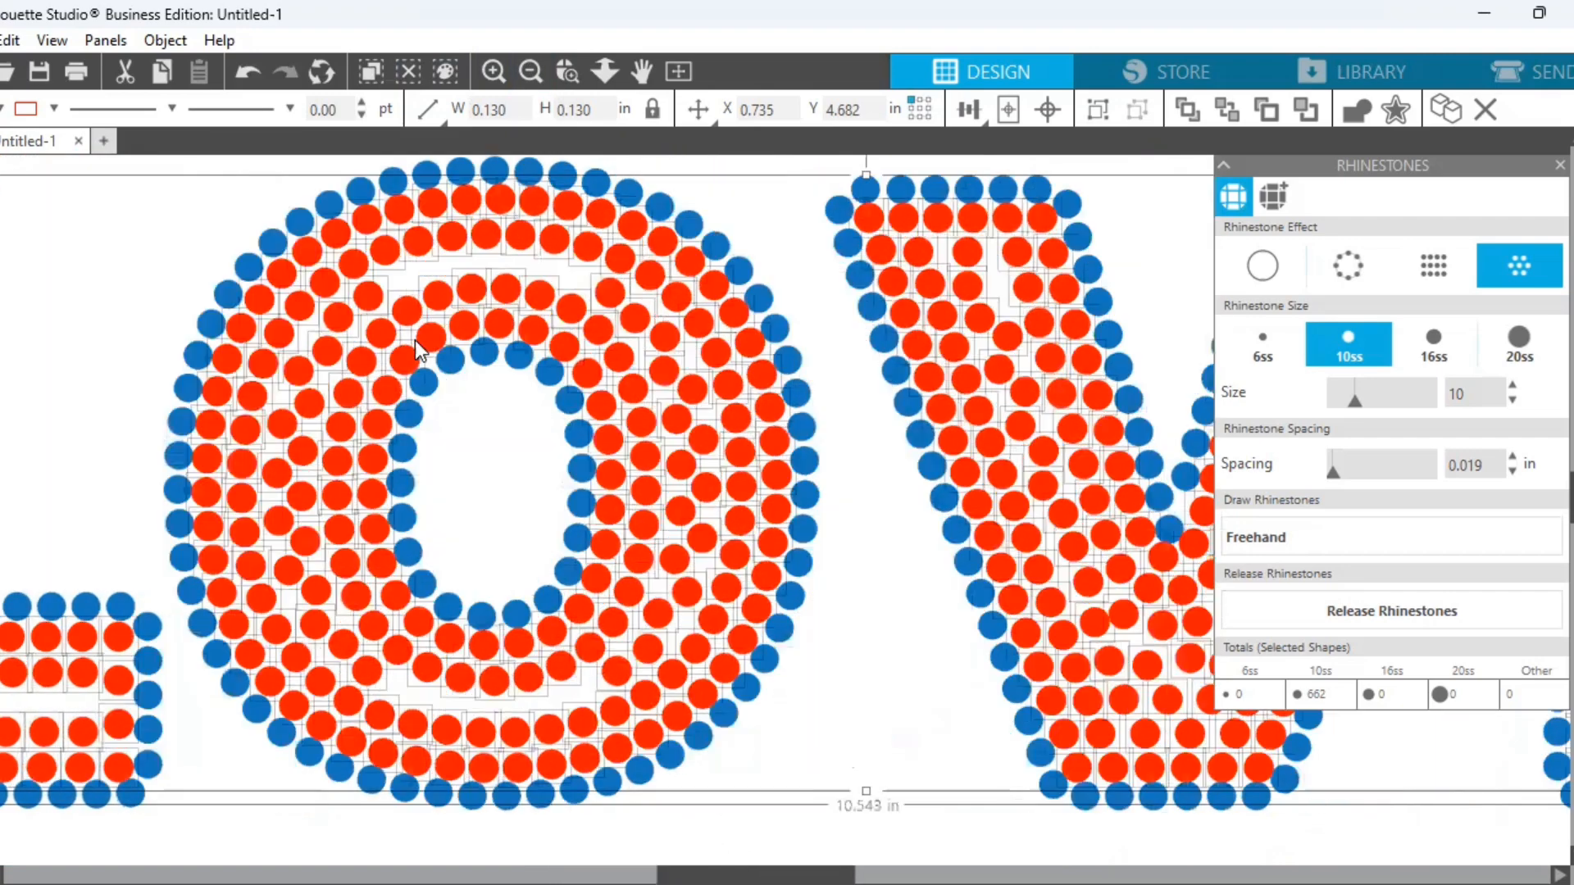
Move loose red stones in the O's upper-right curve down into the gaps between the surrounding rows
left_click(177, 238)
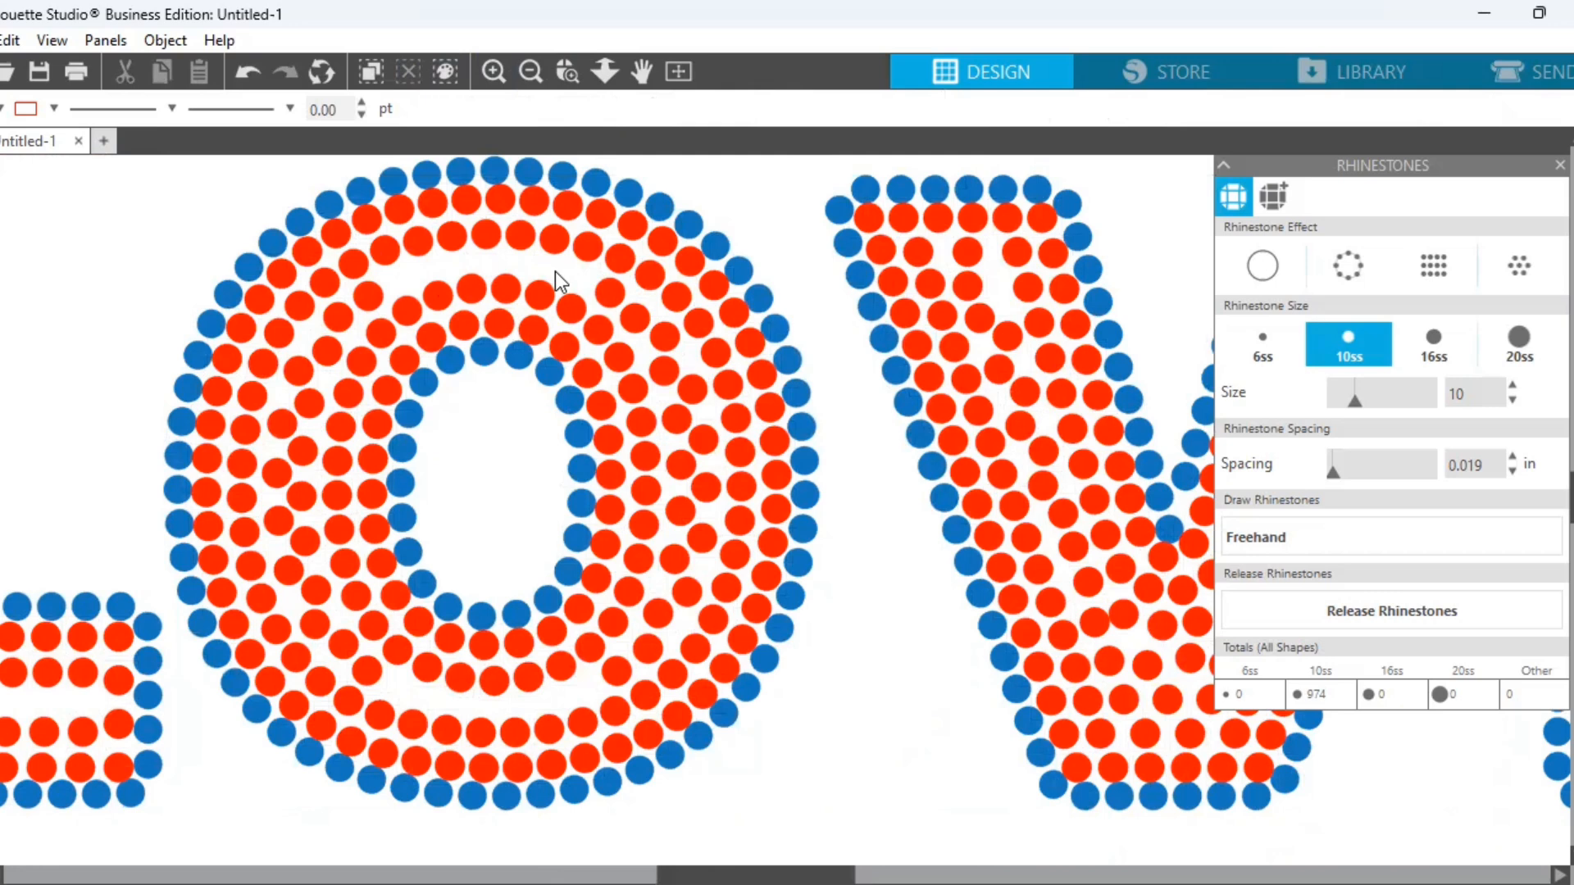
left_click(605, 295)
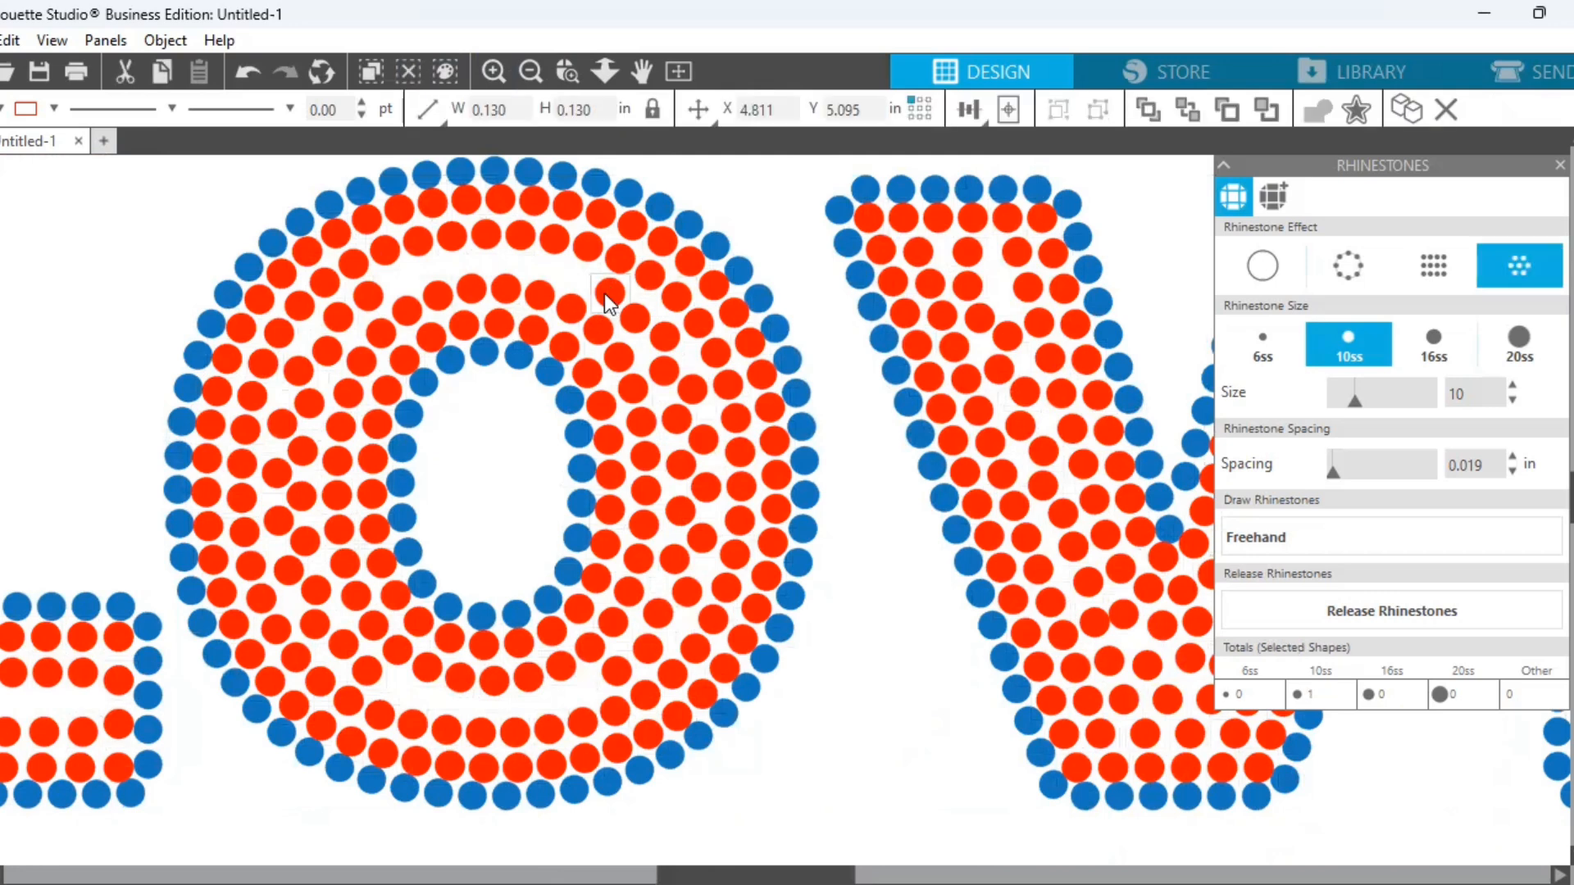
left_click_drag(604, 294, 657, 341)
left_click(665, 338)
left_click(701, 459)
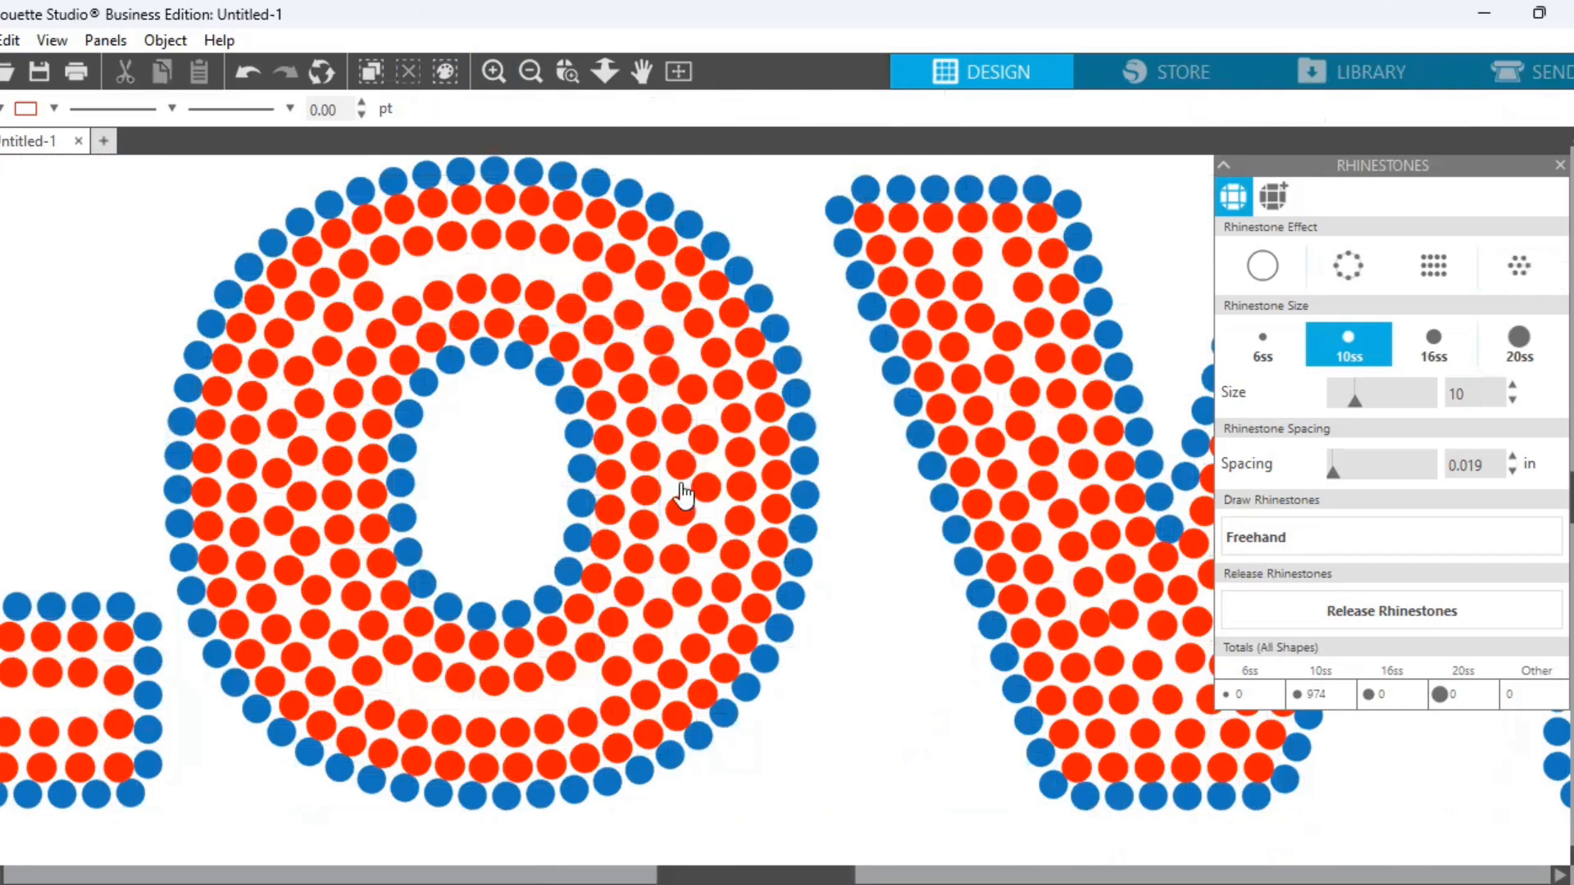
Spread red stones up the O's right side from its lower-right curve and shift one into the upper-right gap
left_click_drag(616, 678, 681, 569)
left_click(694, 528)
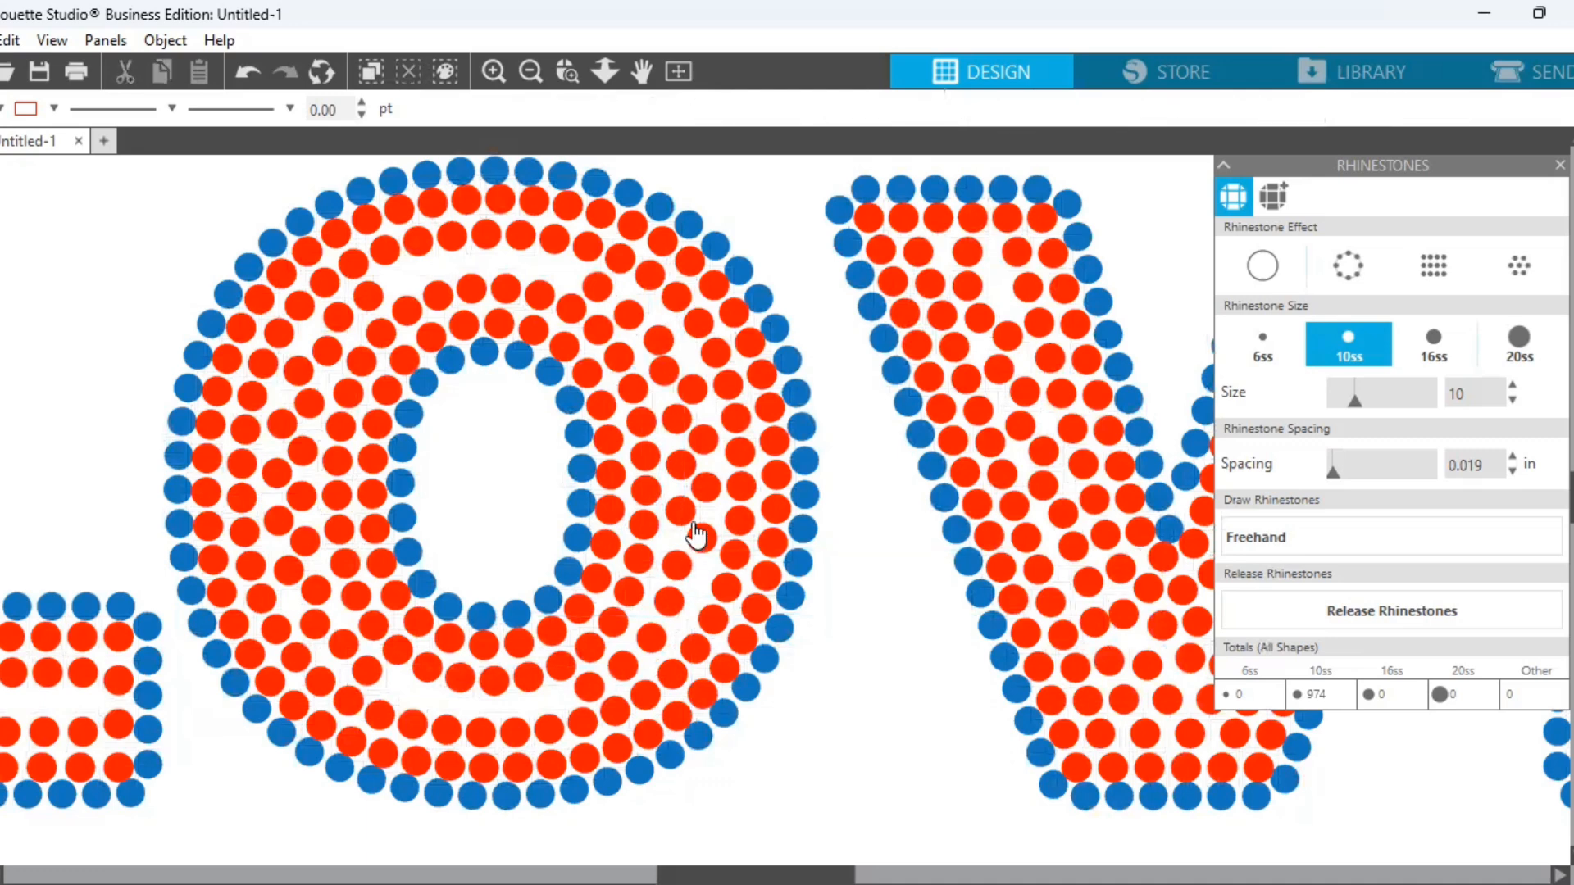
left_click_drag(599, 687, 690, 547)
left_click_drag(597, 287, 592, 283)
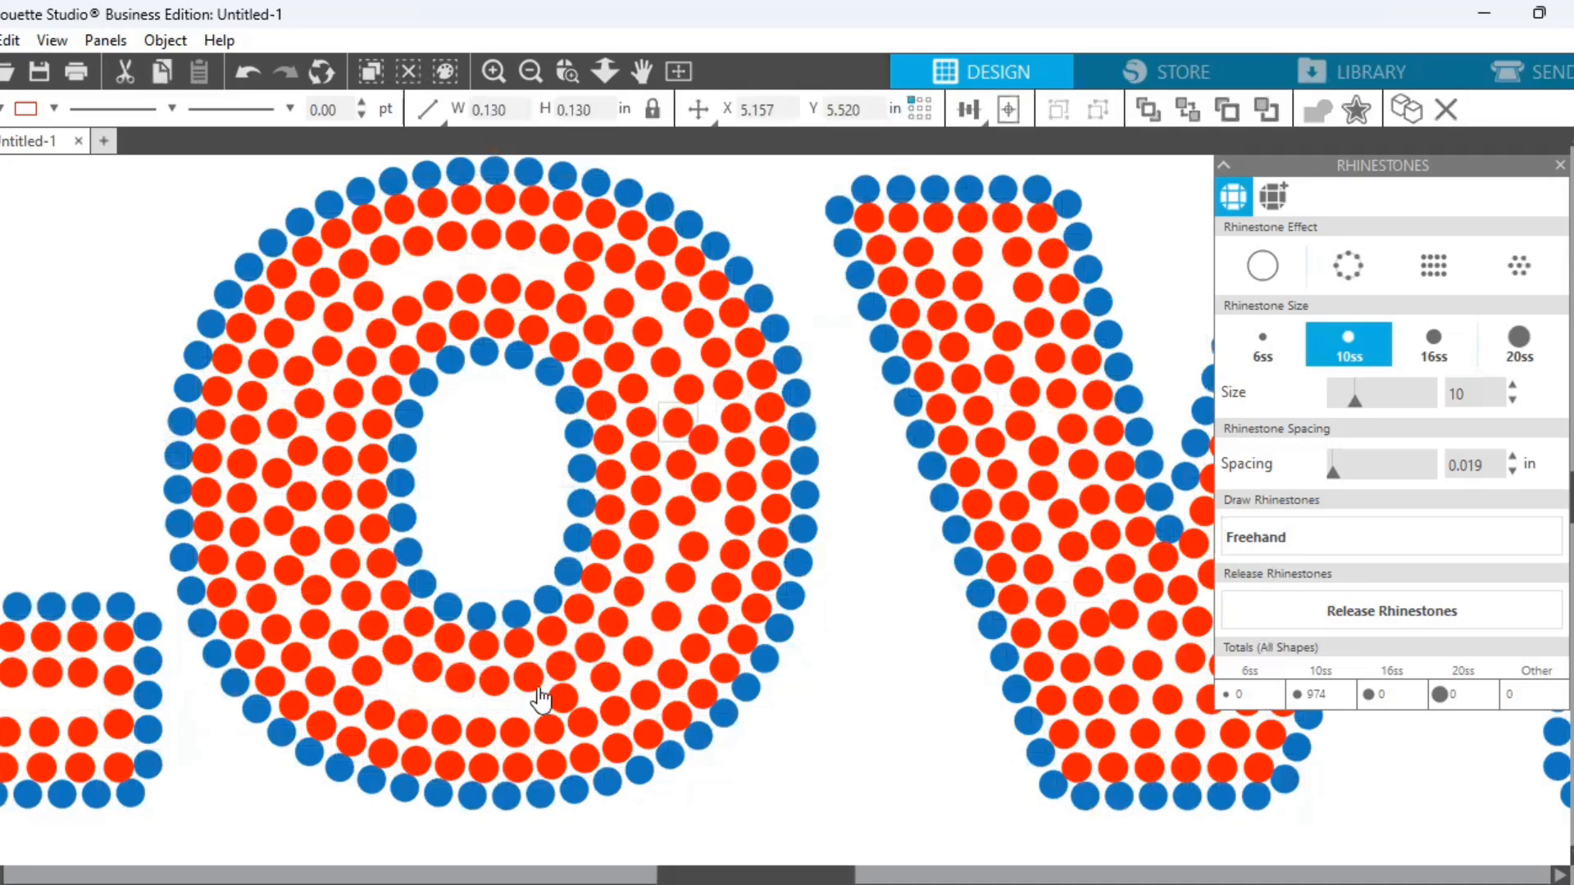
Move red stones from the O's lower right into the empty band beneath its opening, spacing them along the curve
left_click_drag(548, 704, 397, 689)
left_click_drag(629, 699, 478, 710)
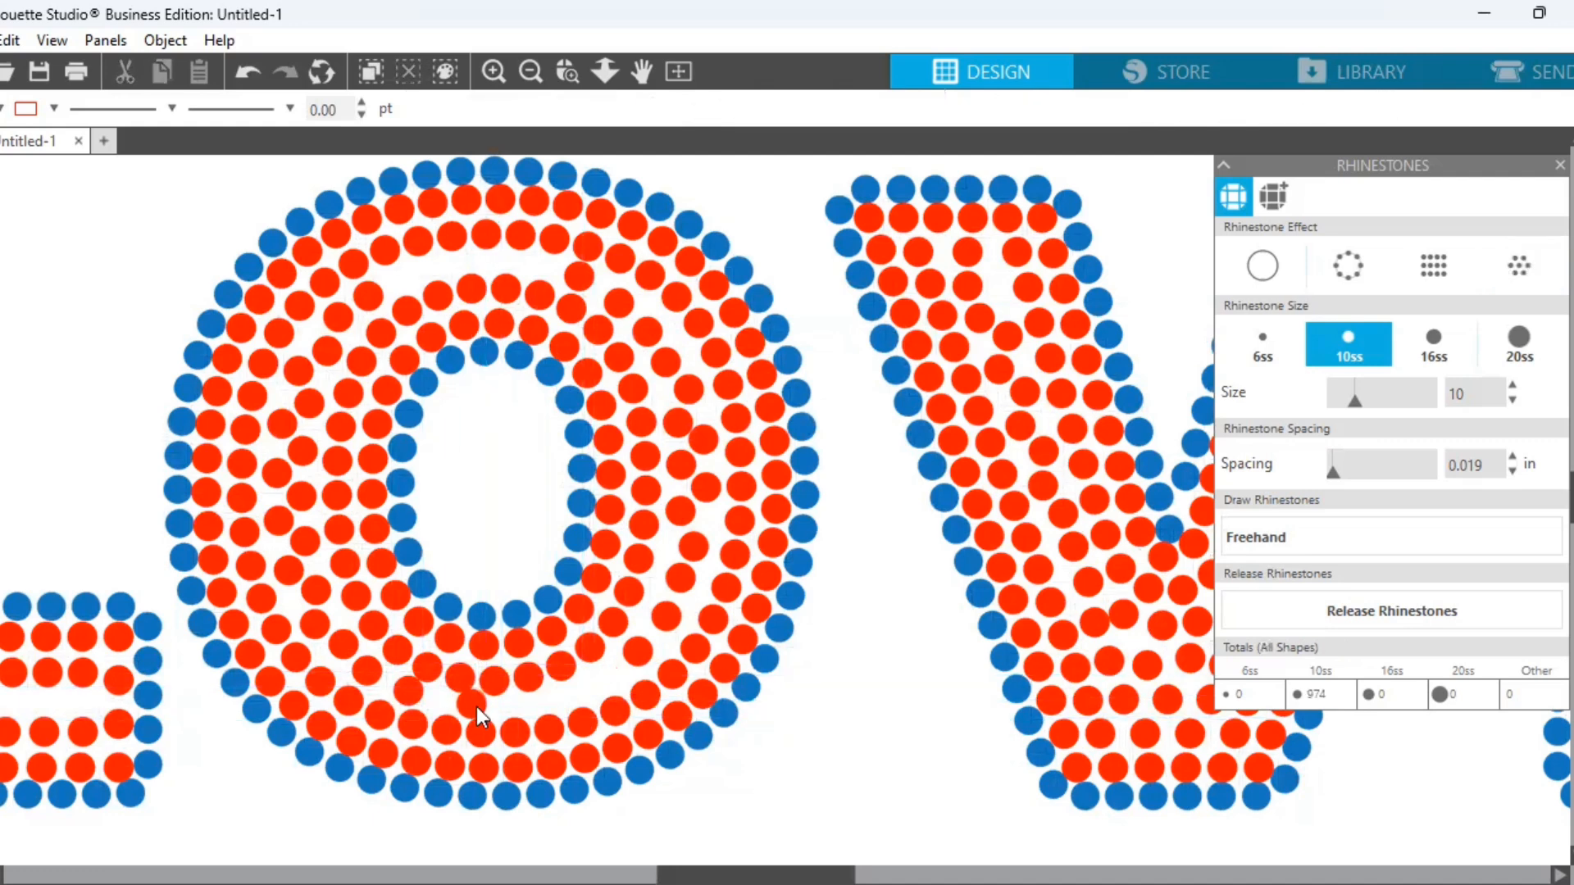
left_click(475, 706)
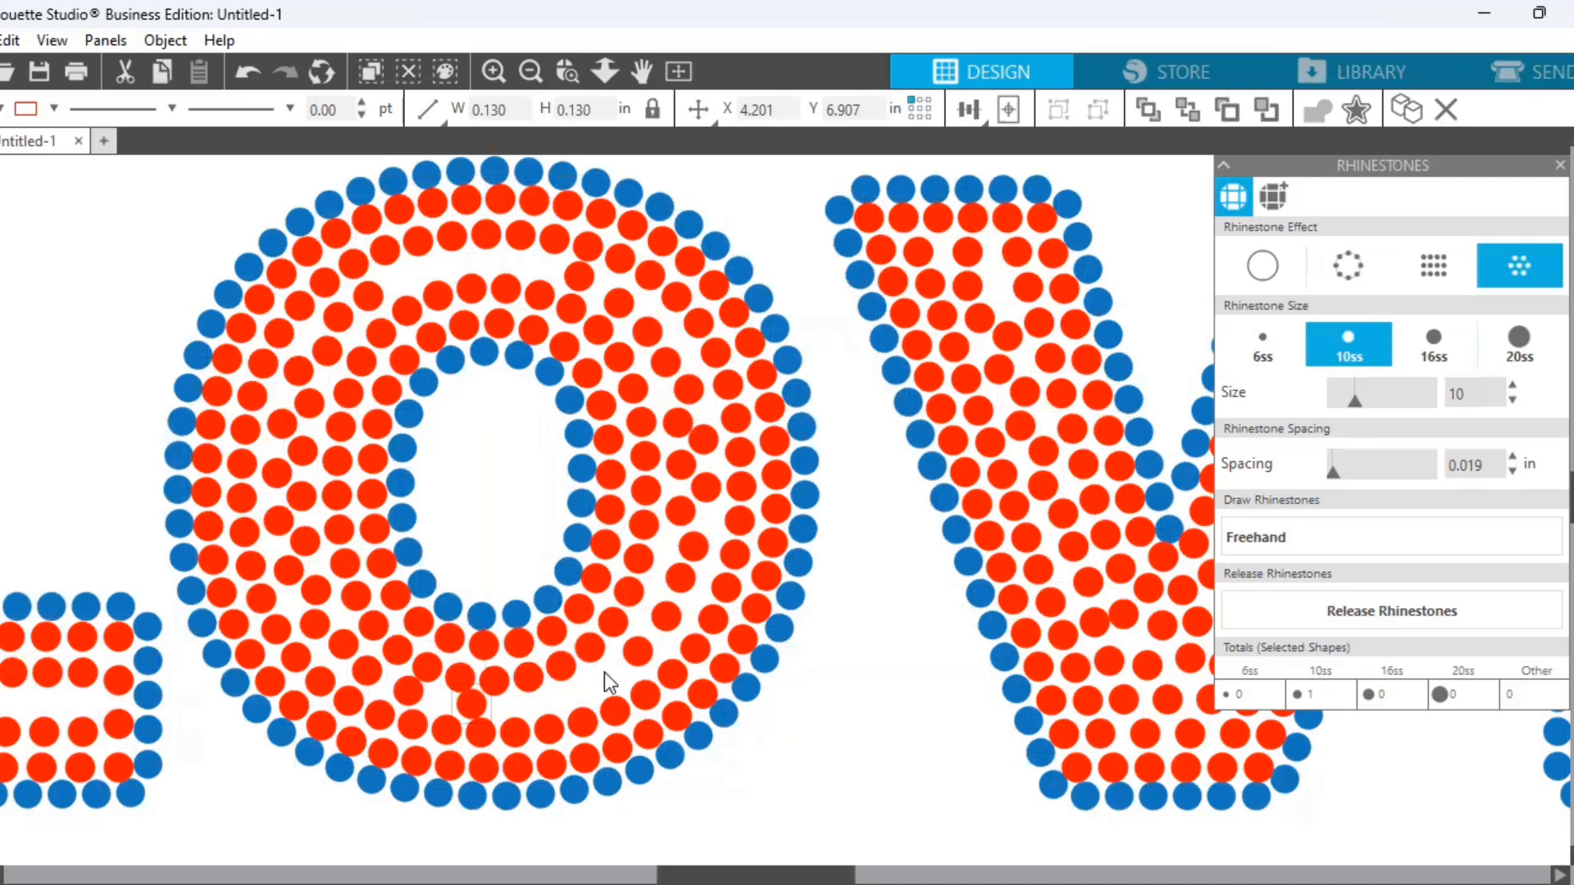
left_click_drag(637, 662, 553, 700)
left_click_drag(665, 621, 598, 682)
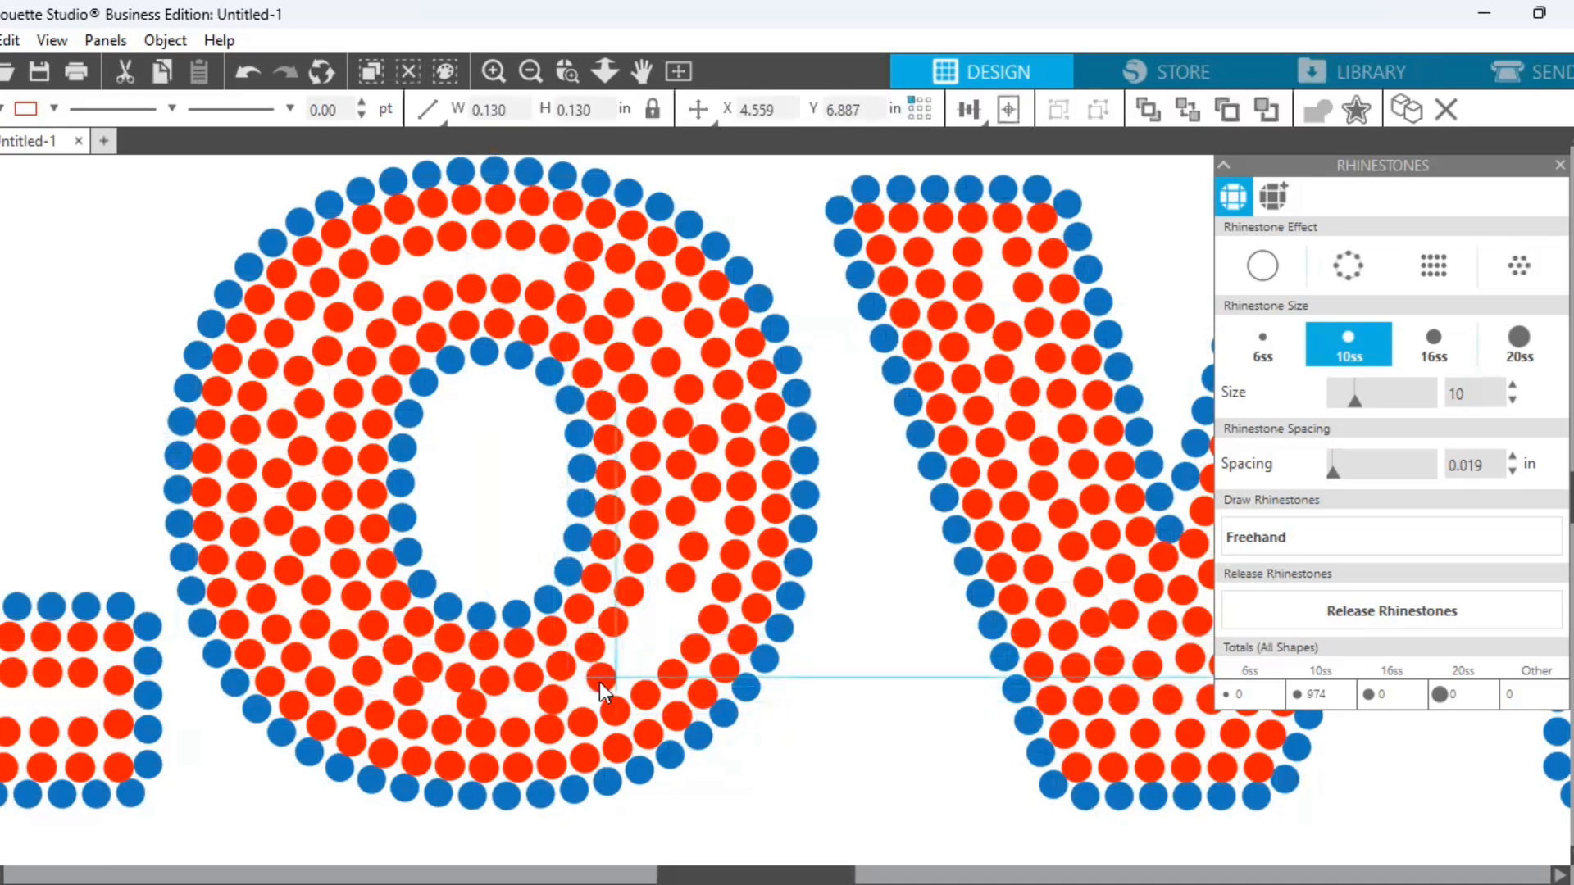
left_click_drag(681, 580, 637, 655)
mouse_move(686, 549)
left_mouse_down()
mouse_move(656, 618)
mouse_move(685, 564)
mouse_move(682, 578)
left_mouse_up()
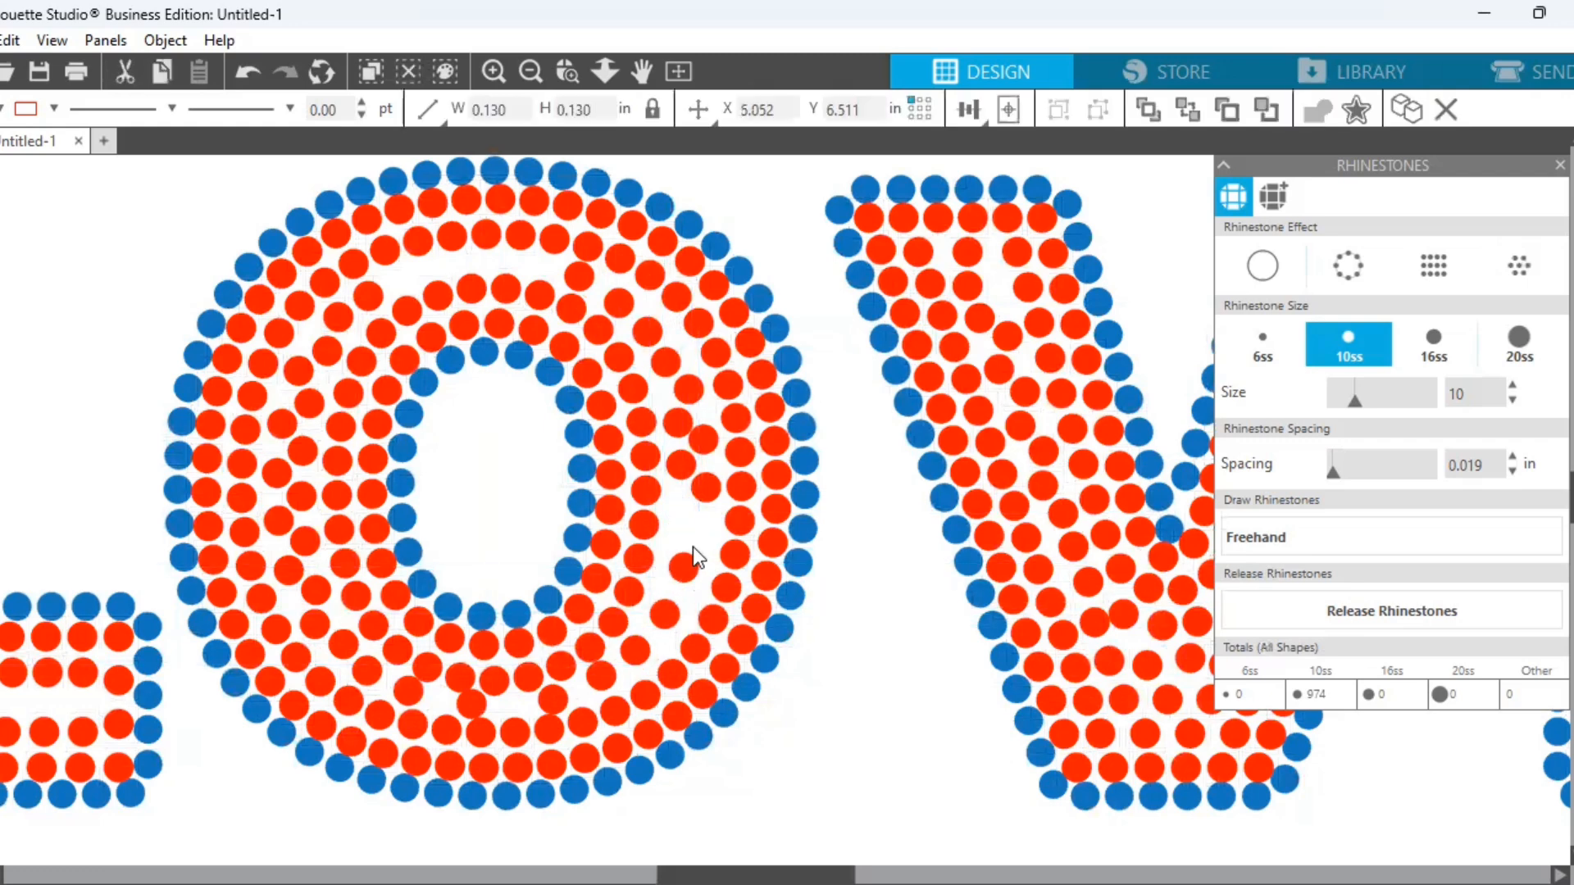
Space the middle column of red stones evenly down the O's right side, moving one surplus stone to the upper-left gap
left_click(703, 519)
left_click_drag(700, 497, 417, 277)
left_click_drag(690, 398, 693, 448)
left_click_drag(700, 480, 700, 485)
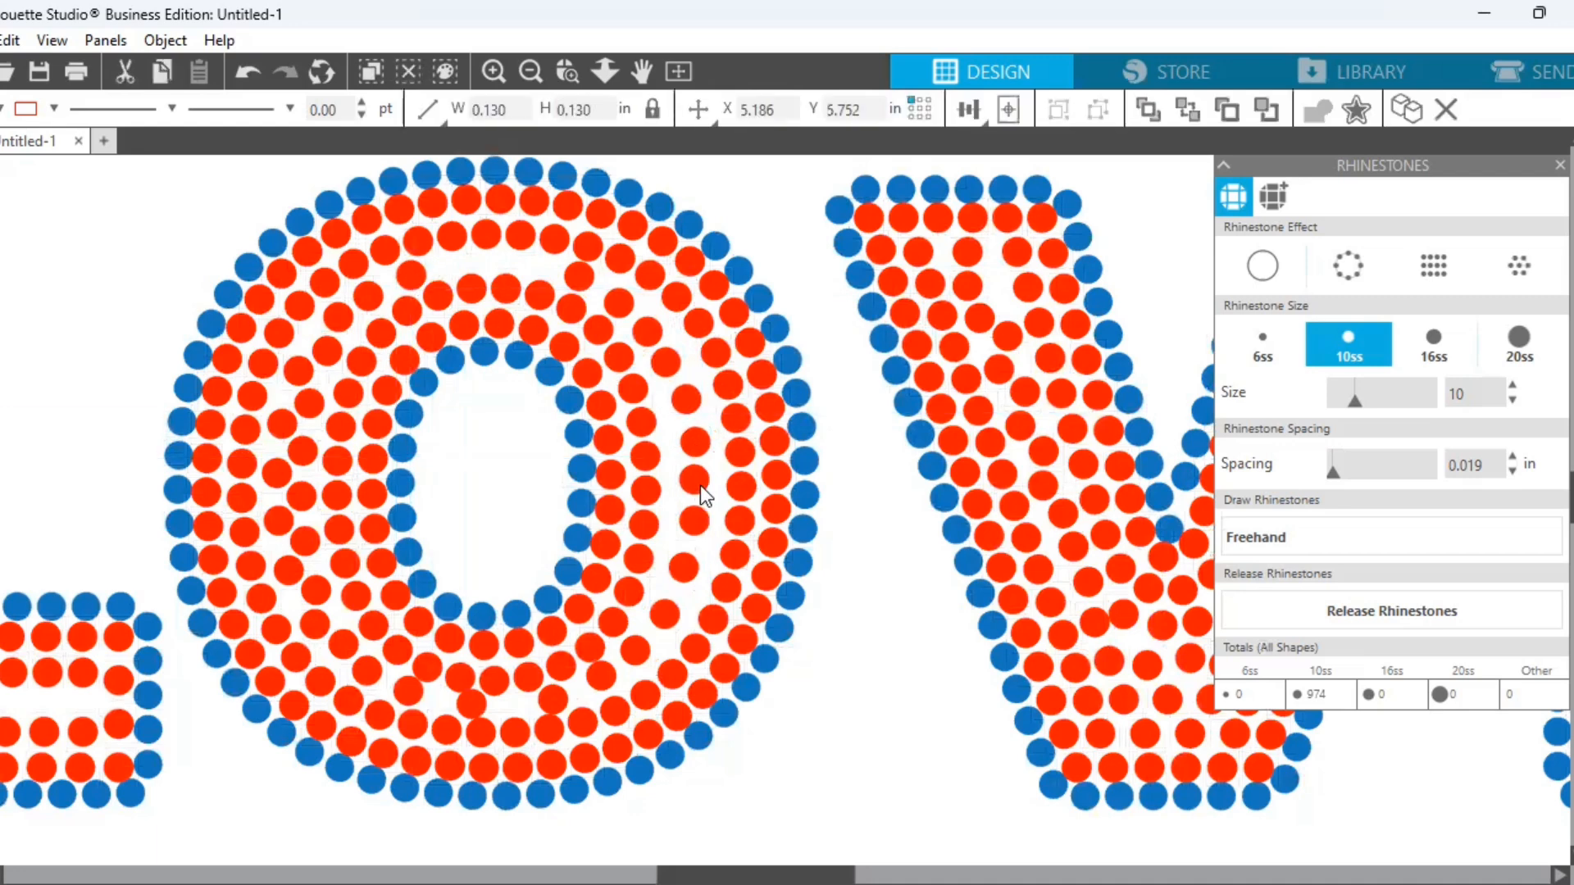
left_click(697, 523)
left_click_drag(682, 569, 682, 572)
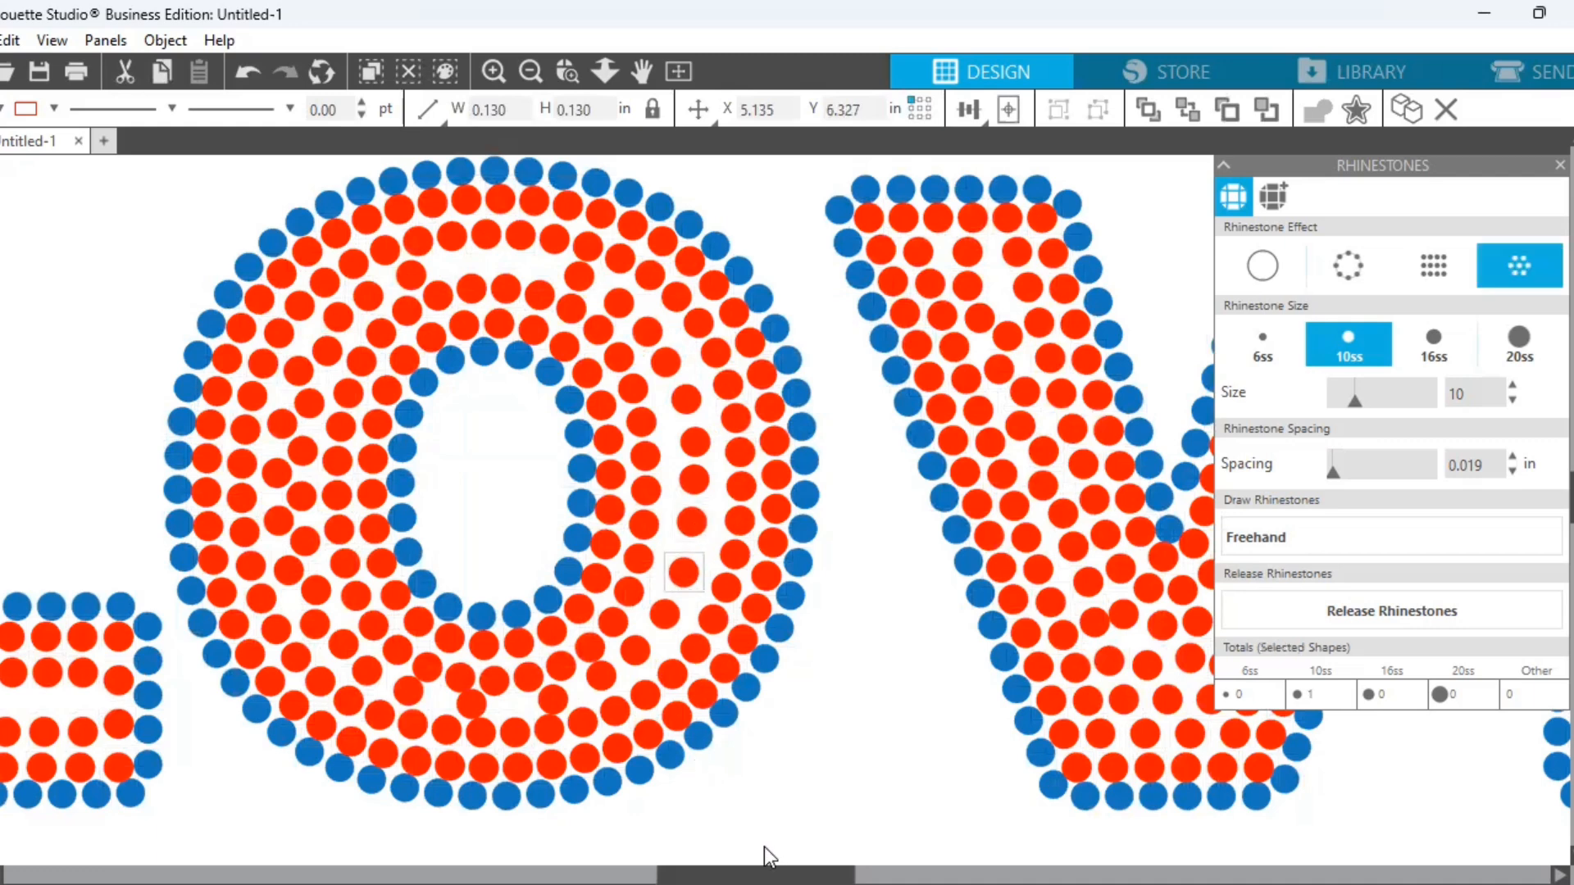
Move red stones up and around the O's upper-left curve to fill the empty band above its opening
scroll(764, 848, "left", 3)
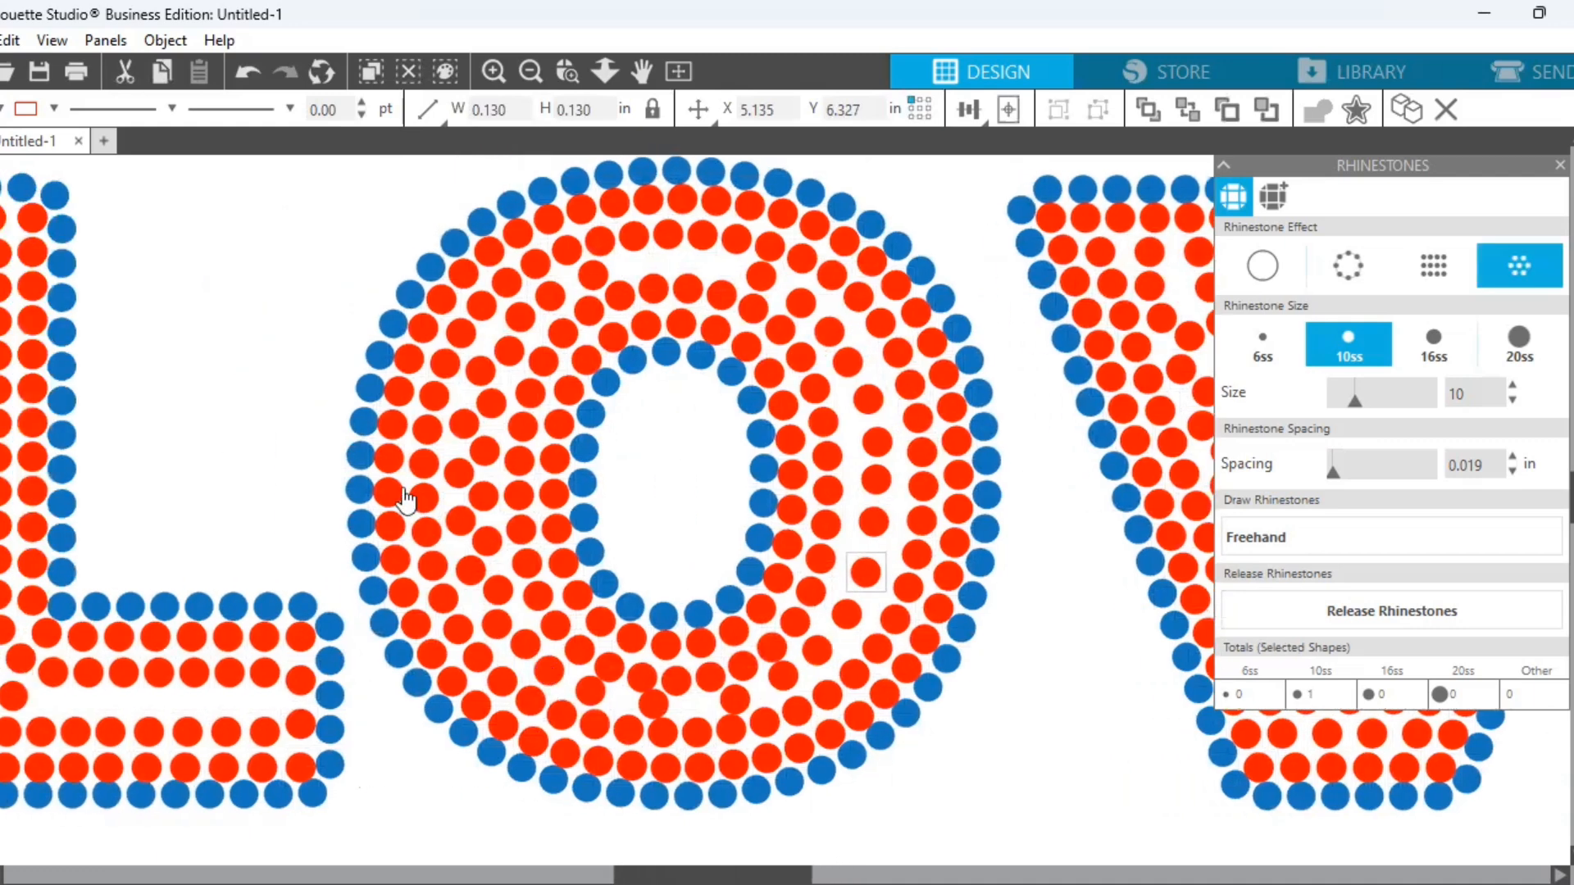
left_click_drag(602, 278, 643, 264)
left_click_drag(524, 319, 586, 286)
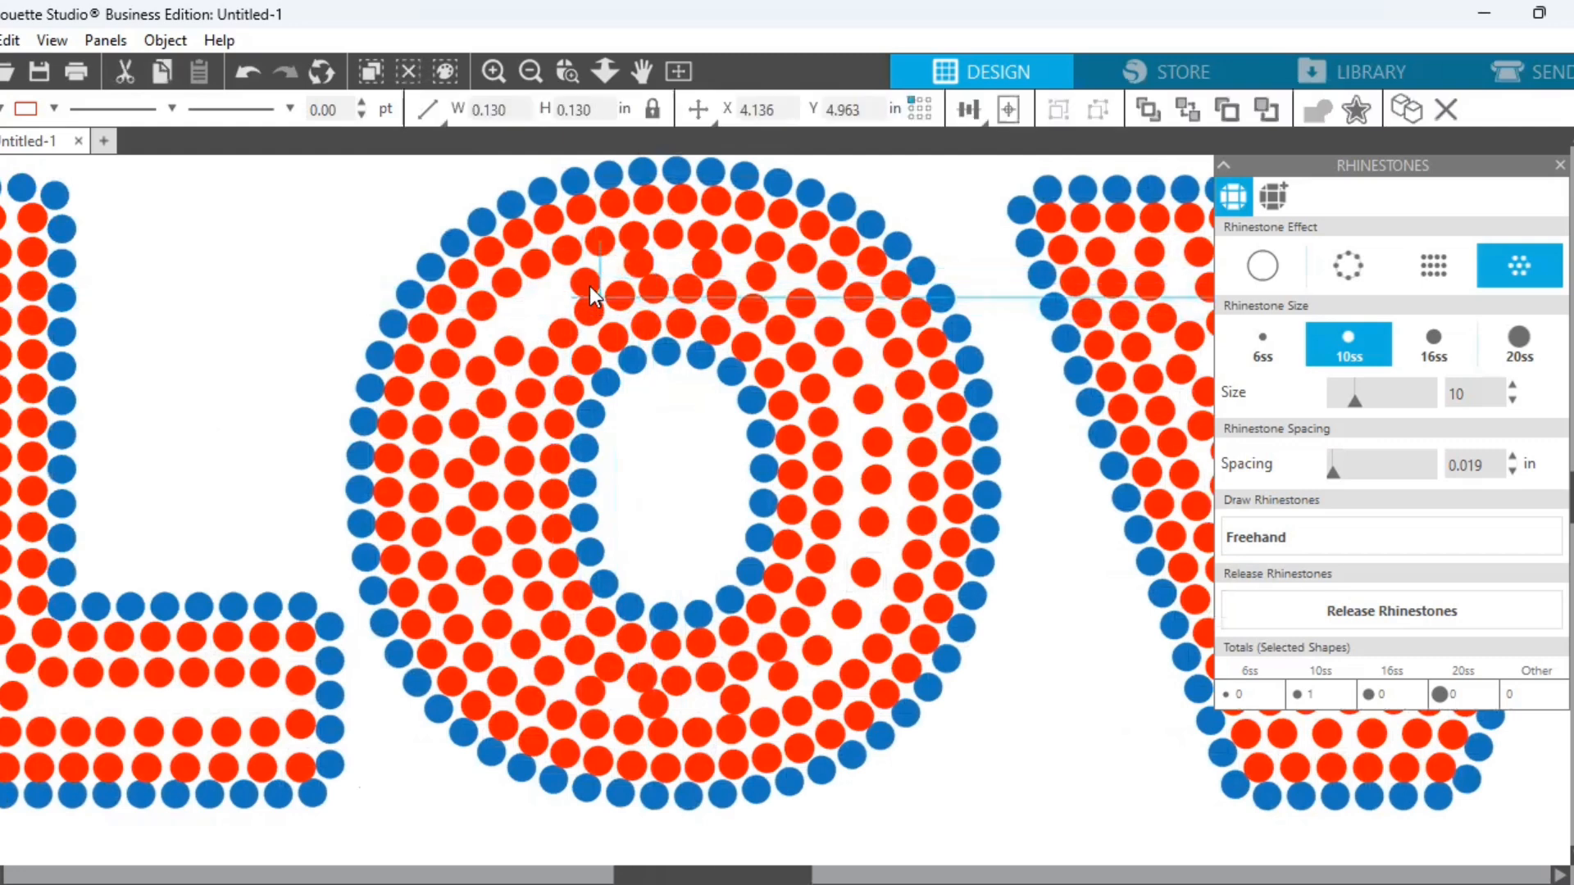
left_click_drag(510, 351, 525, 309)
left_click_drag(485, 363, 501, 340)
left_click_drag(493, 404, 484, 386)
left_click(495, 555)
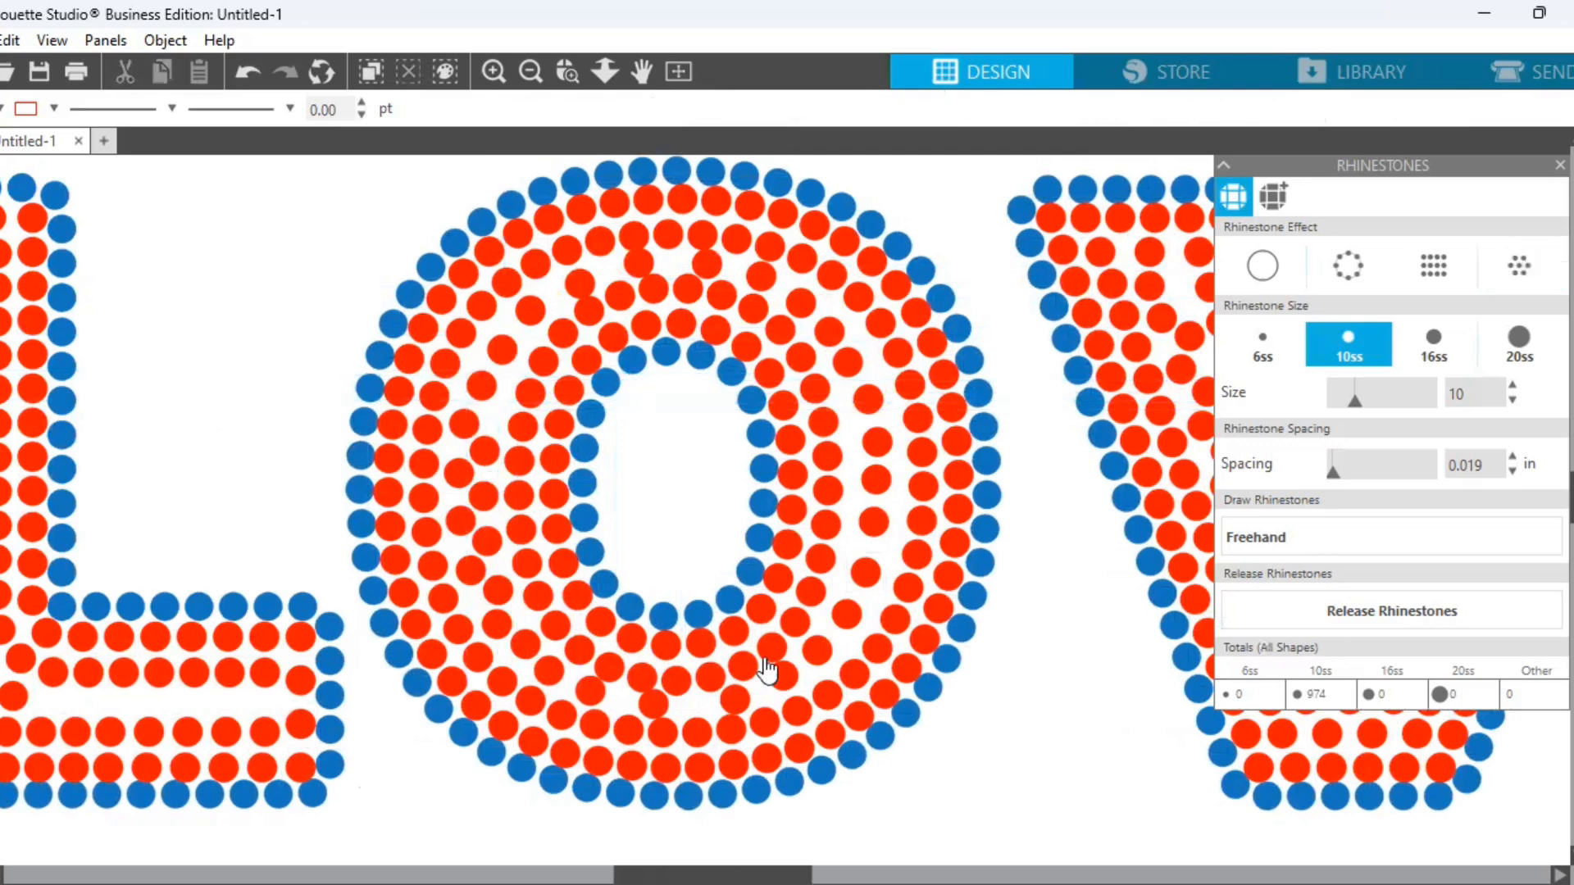
Reposition the crowded red stones beneath the O's opening and delete two surplus ones
left_click_drag(864, 565, 745, 697)
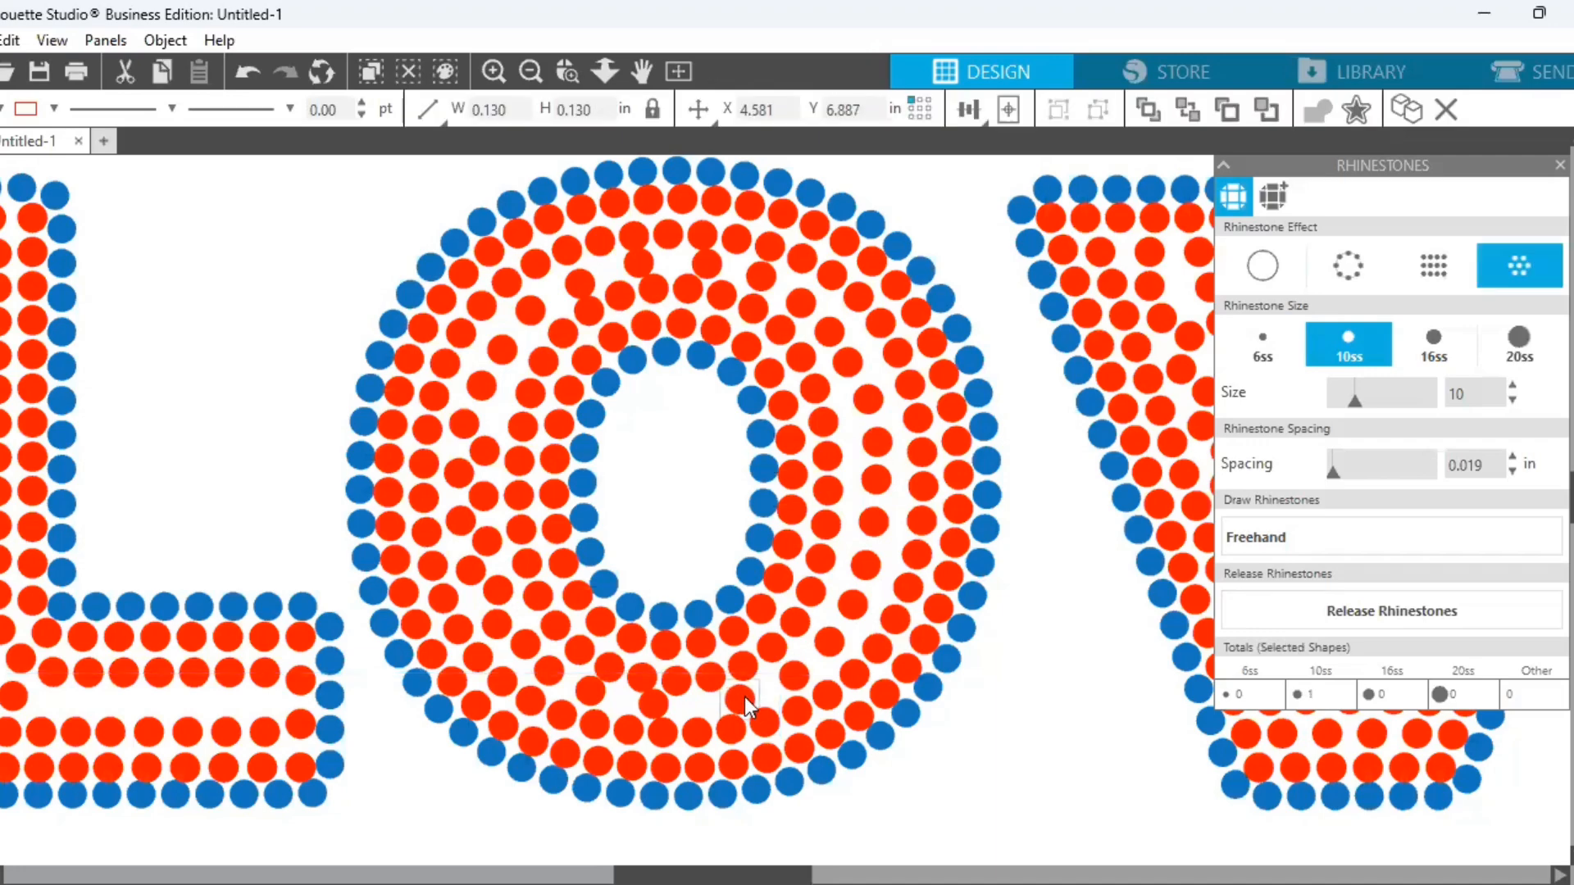
right_click(741, 697)
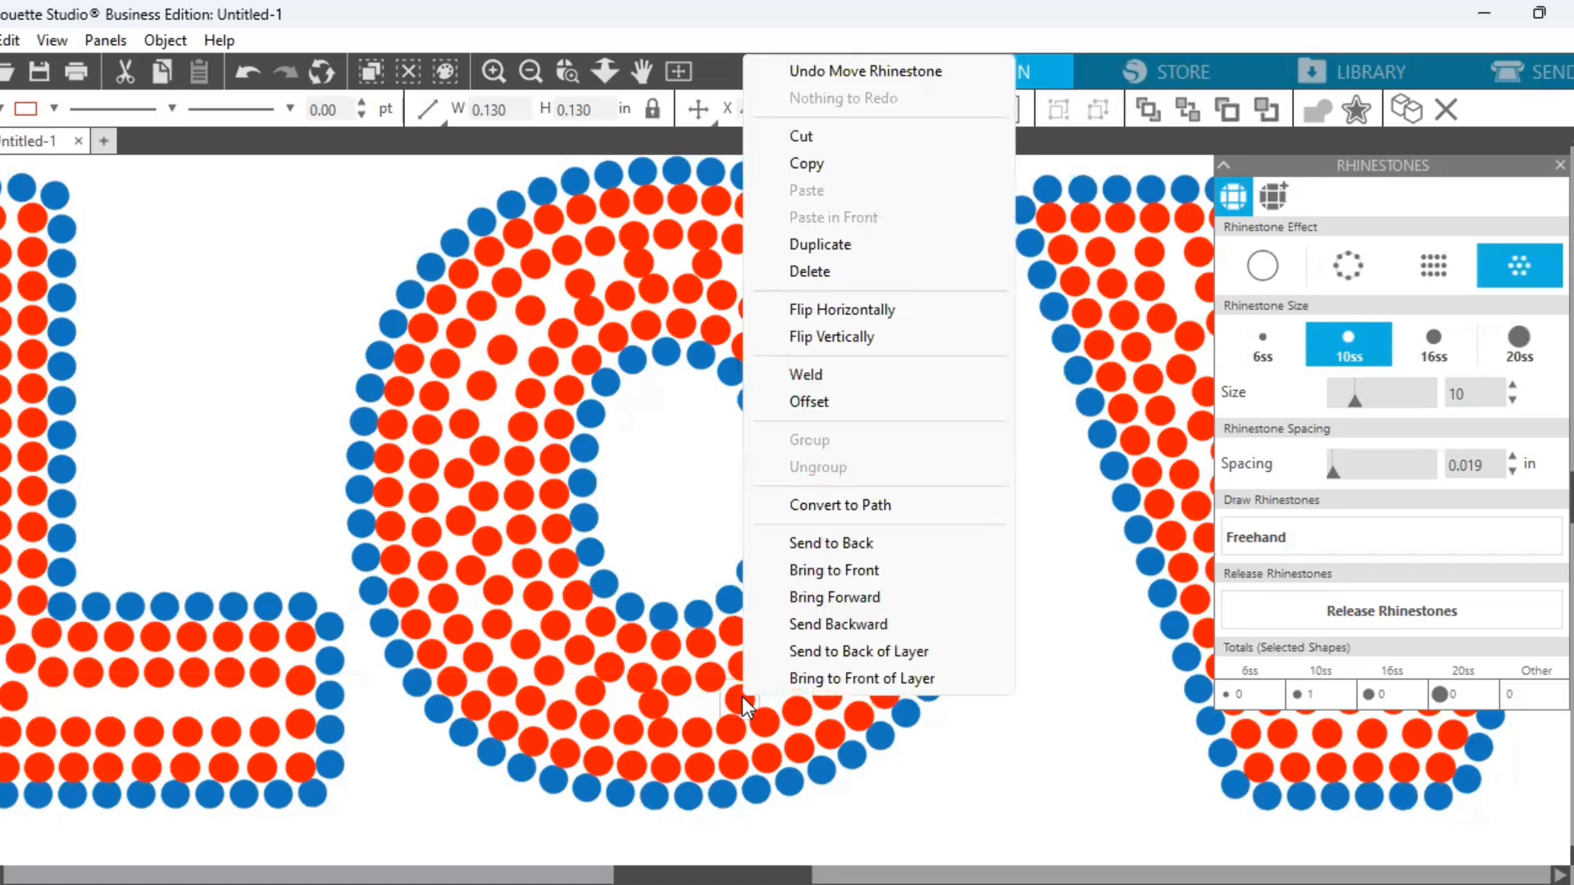
left_click(808, 271)
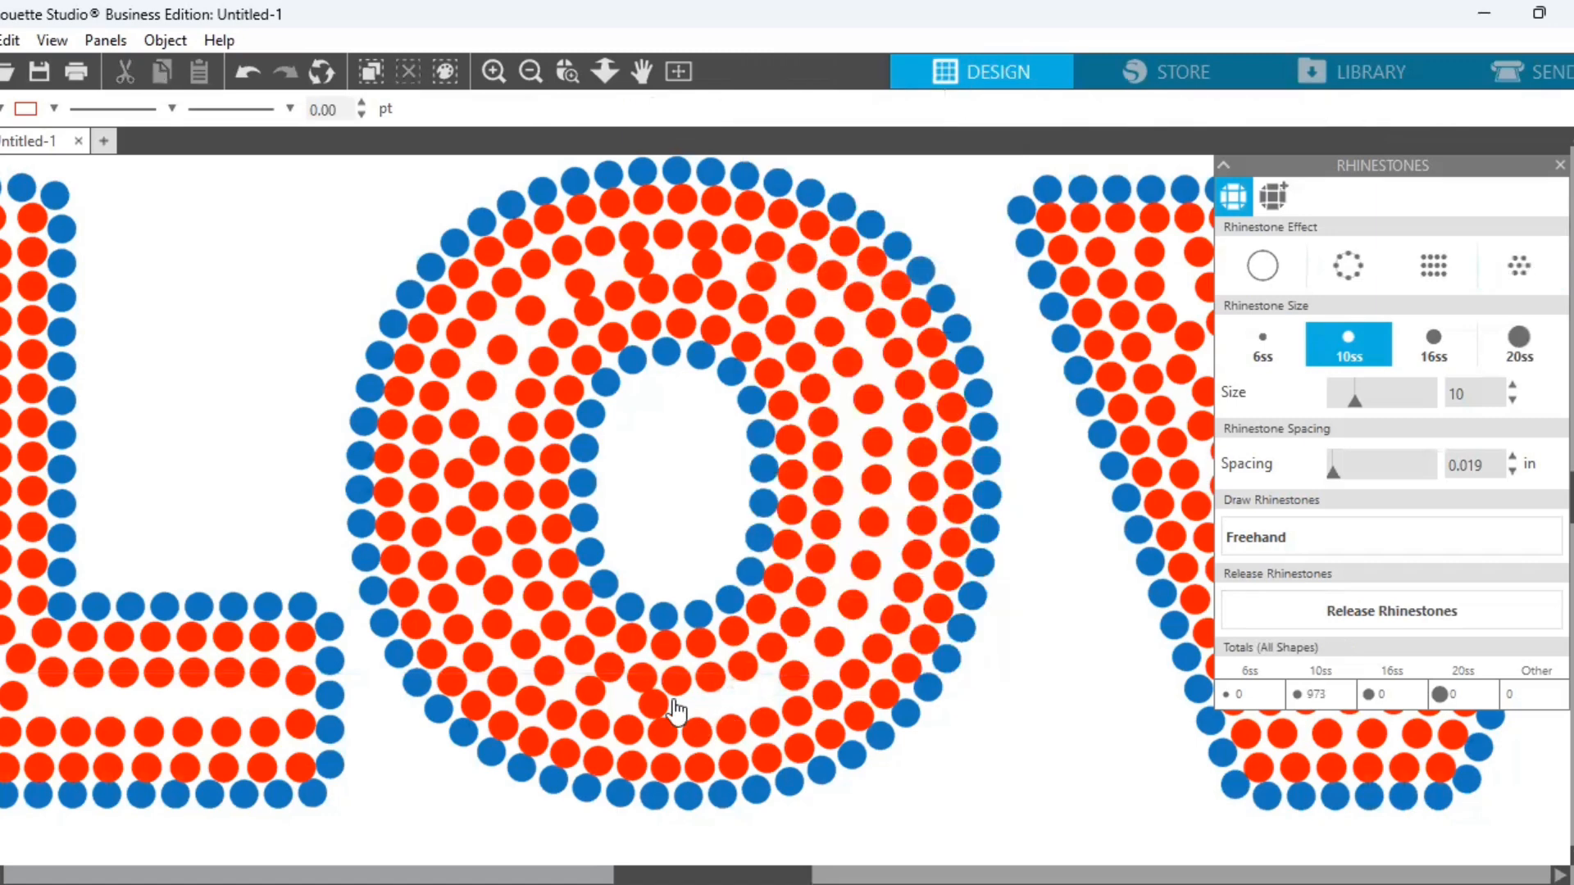
left_click(642, 686)
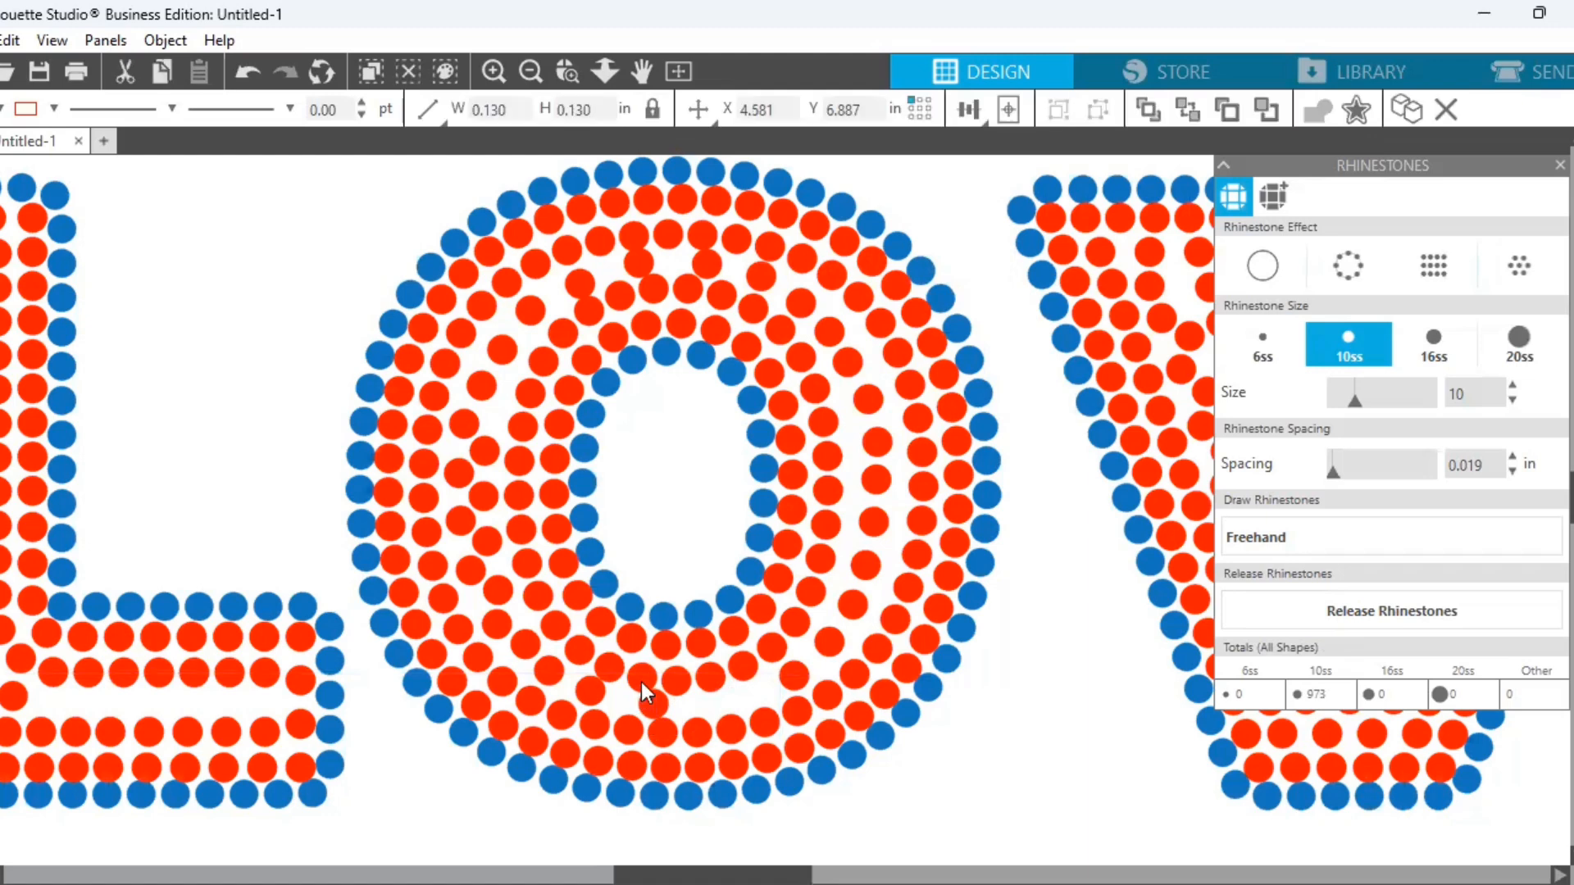
left_click_drag(641, 682, 644, 682)
left_click(678, 752)
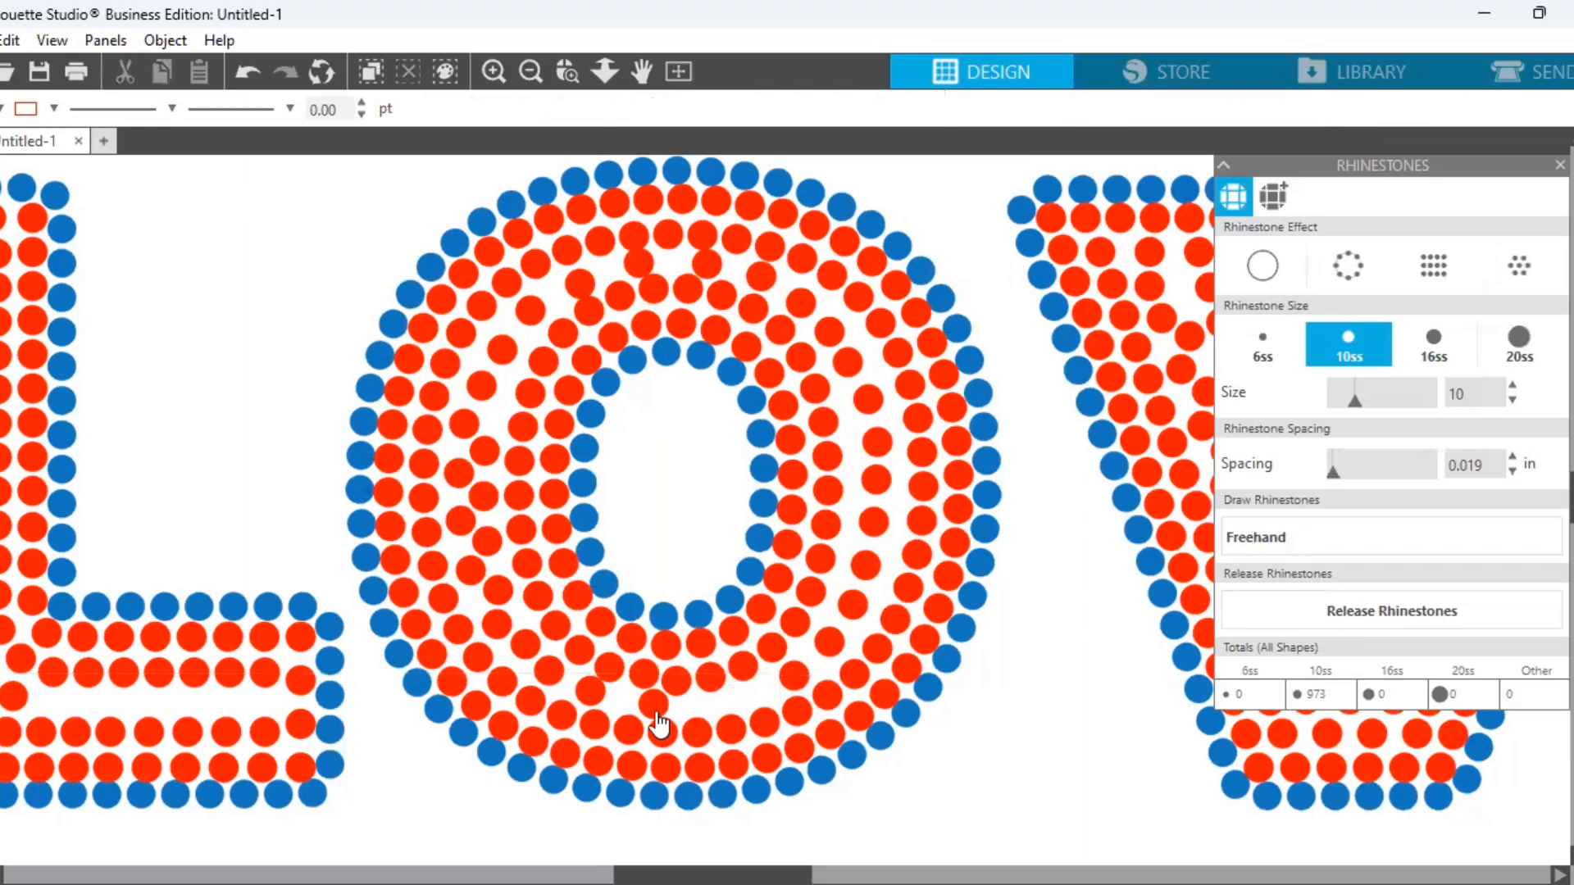
right_click(655, 711)
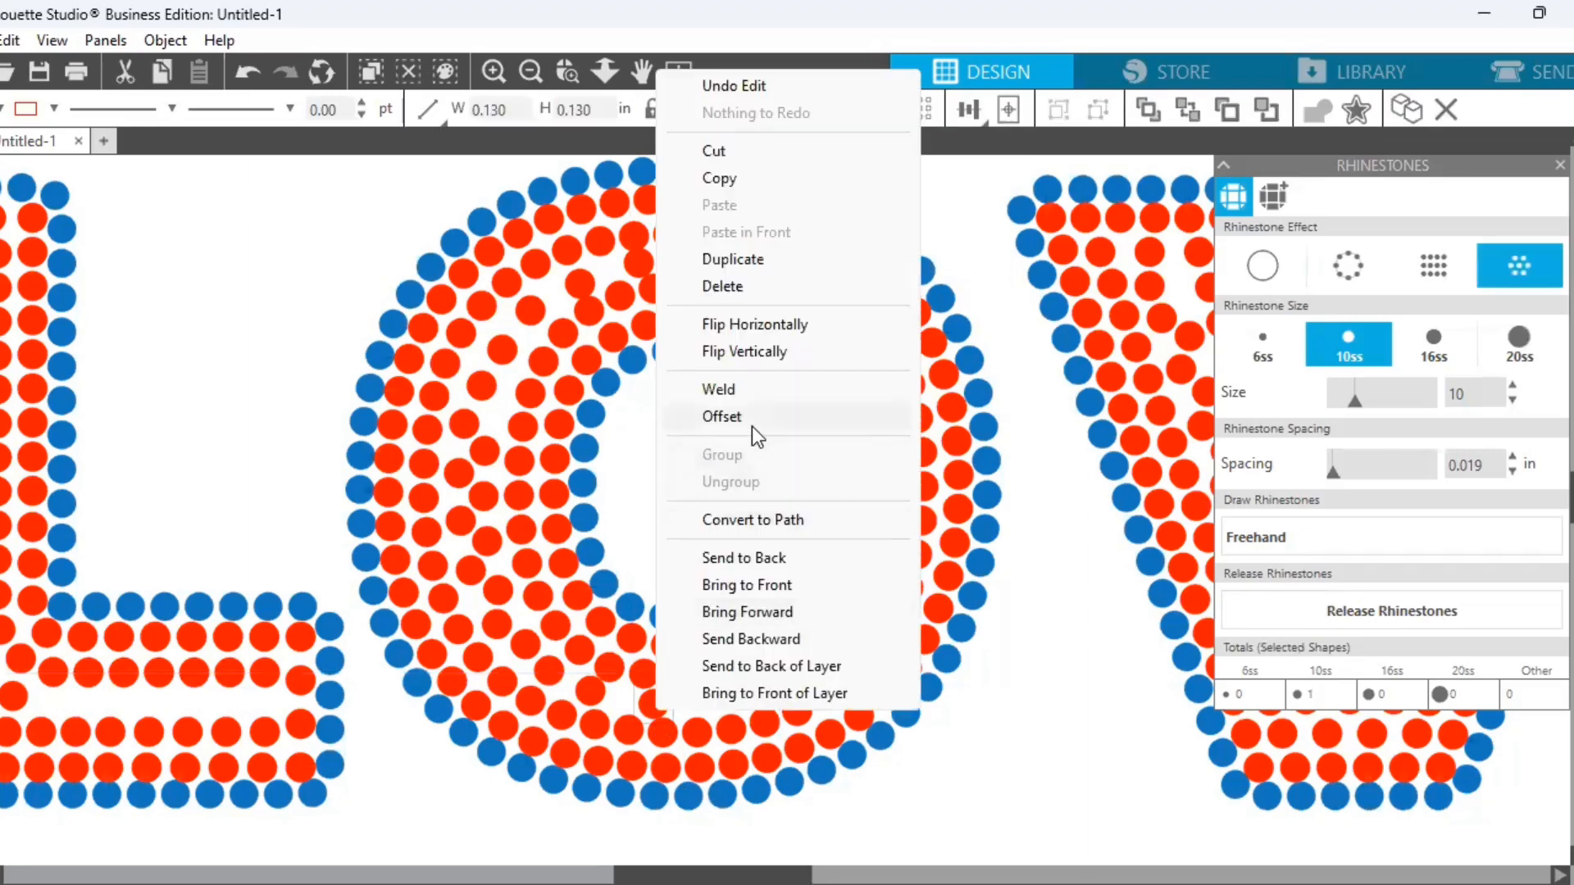
left_click(723, 287)
Shift the neighbouring red stones at the O's lower right and lower left toward the gaps left by the deleted stones
left_click_drag(784, 687, 777, 689)
left_click_drag(835, 642, 824, 658)
left_click_drag(601, 696, 626, 702)
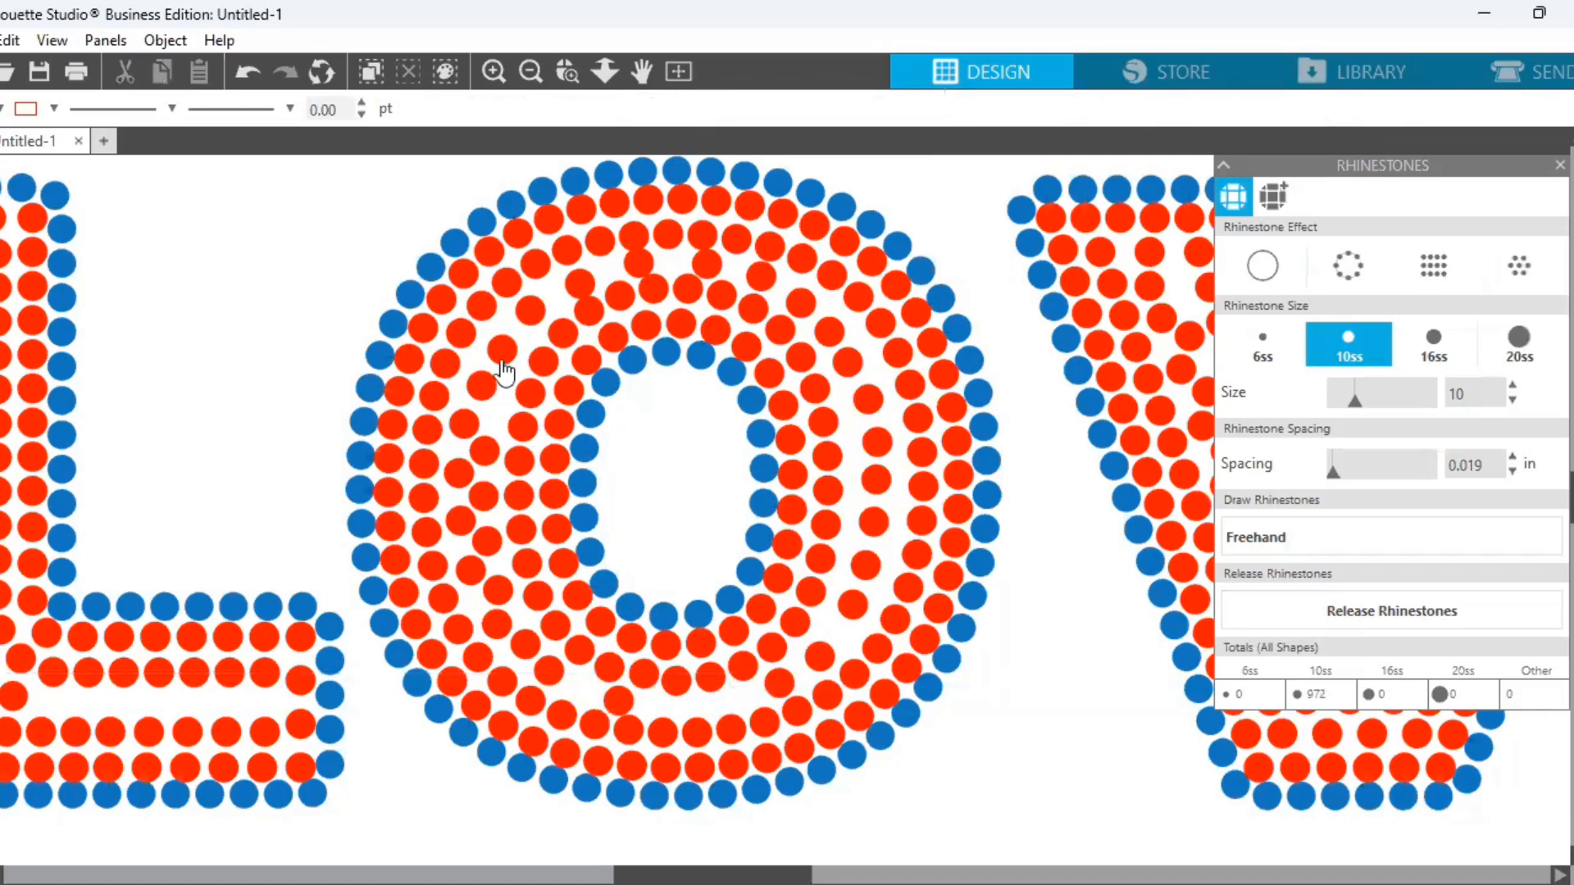
Reposition individual red stones between the inner and outer rows of the O's lower-left curve to even out their spacing
left_click(492, 72)
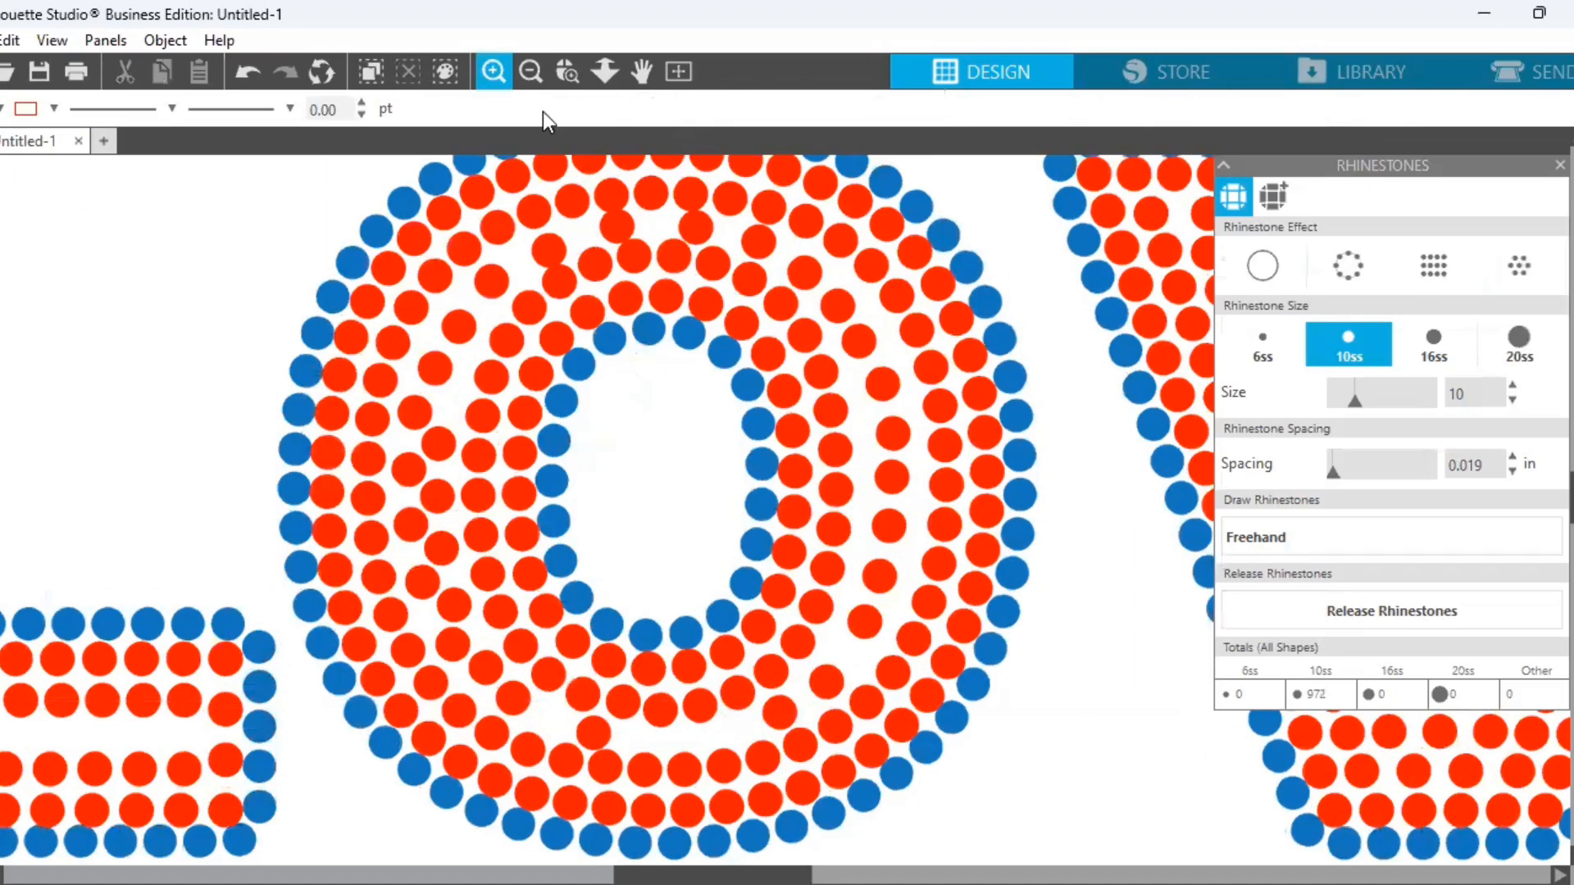
scroll(1160, 572, "down", 3)
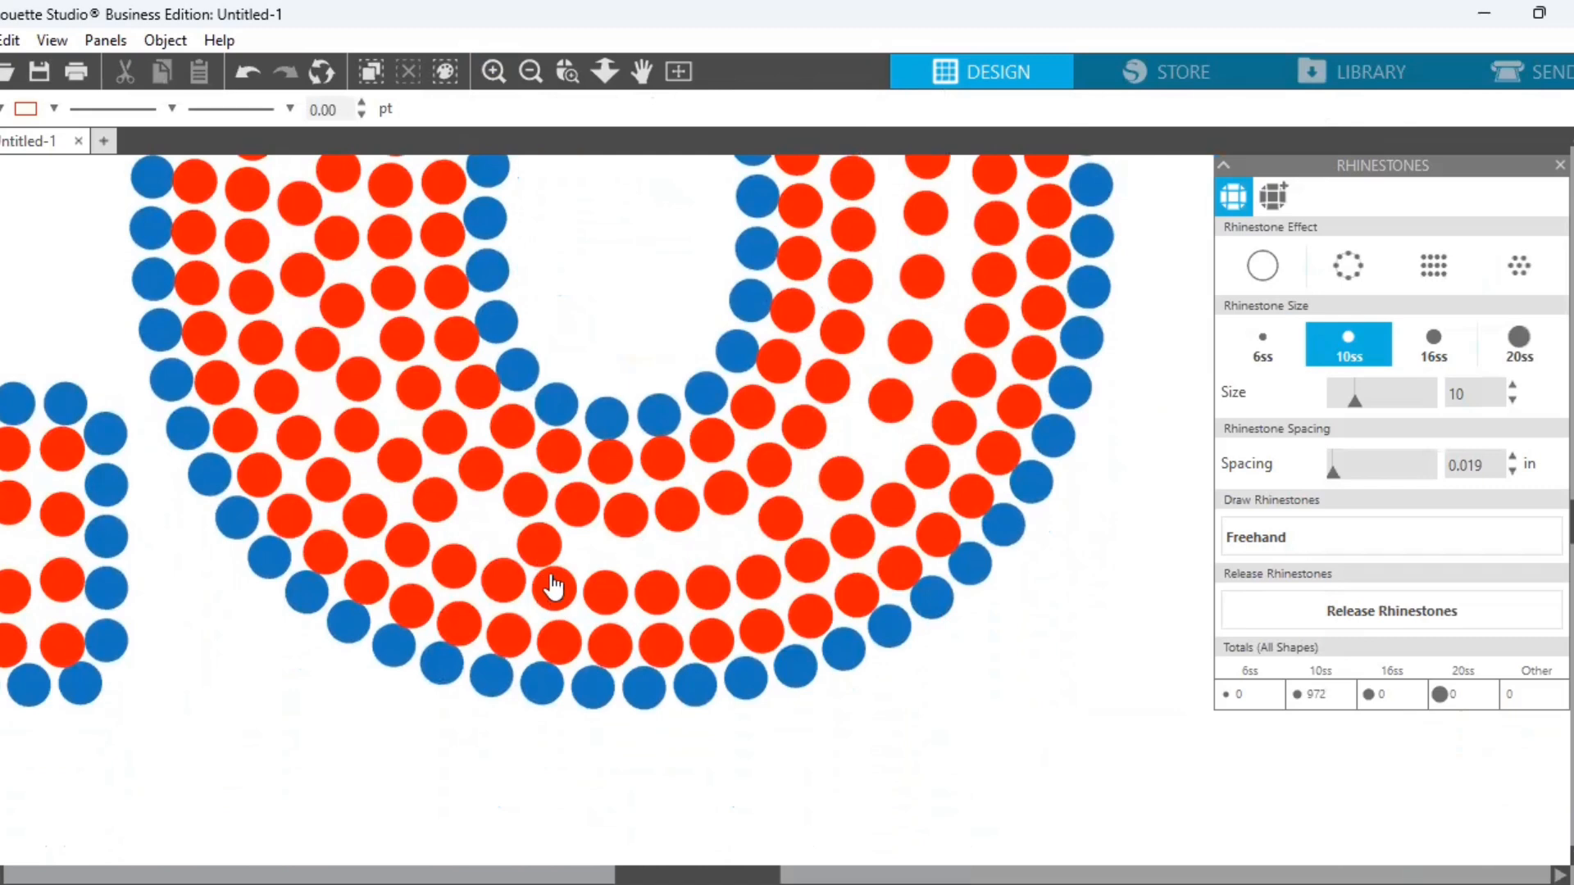
left_click(540, 545)
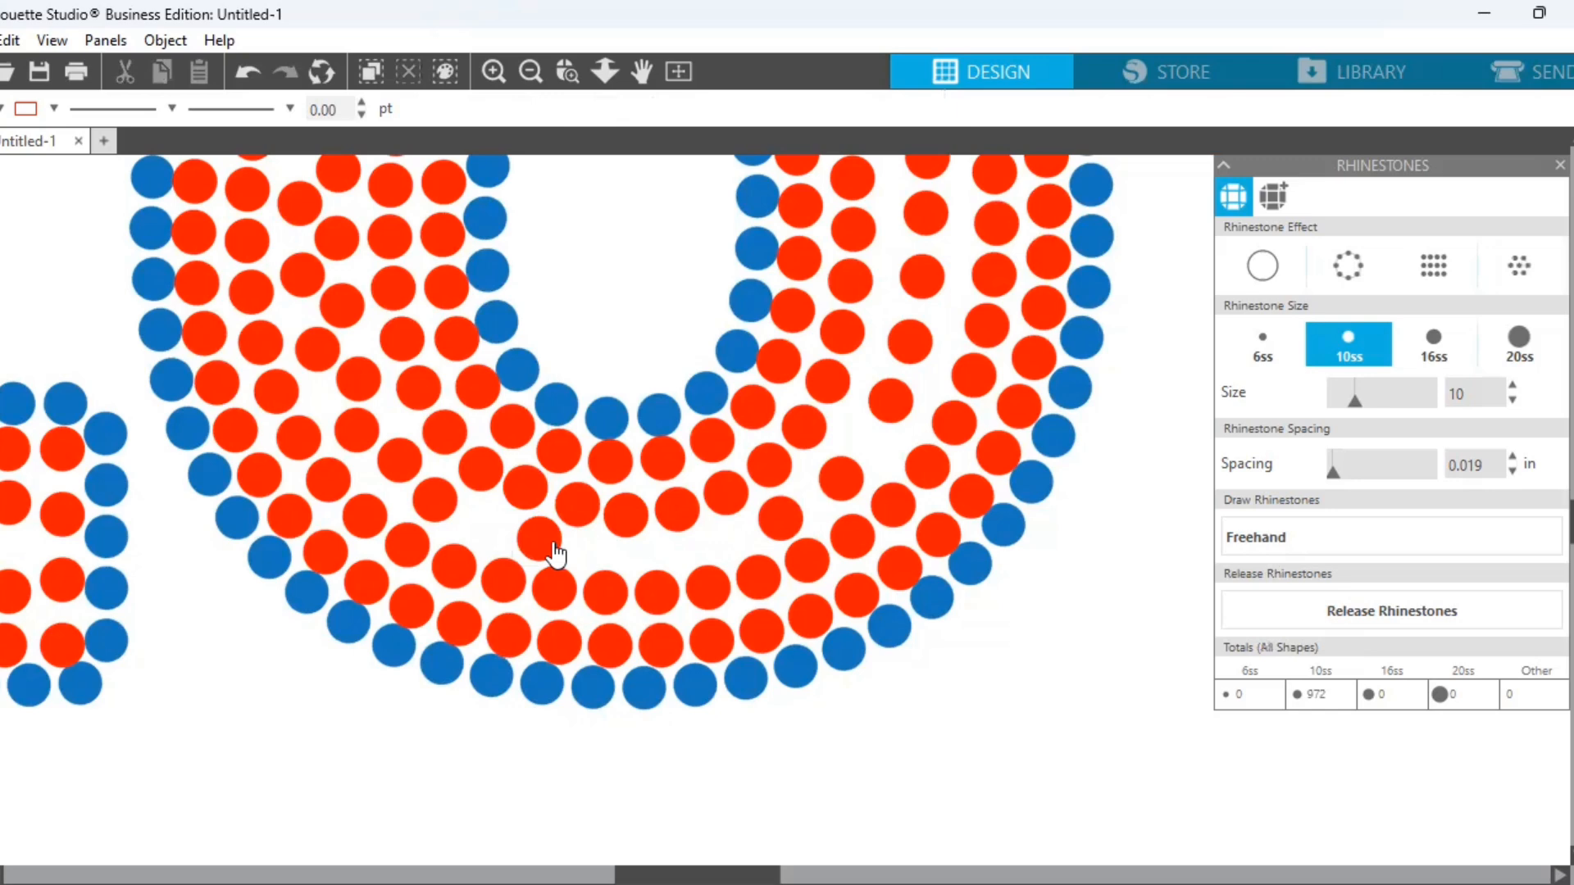
left_click(553, 543)
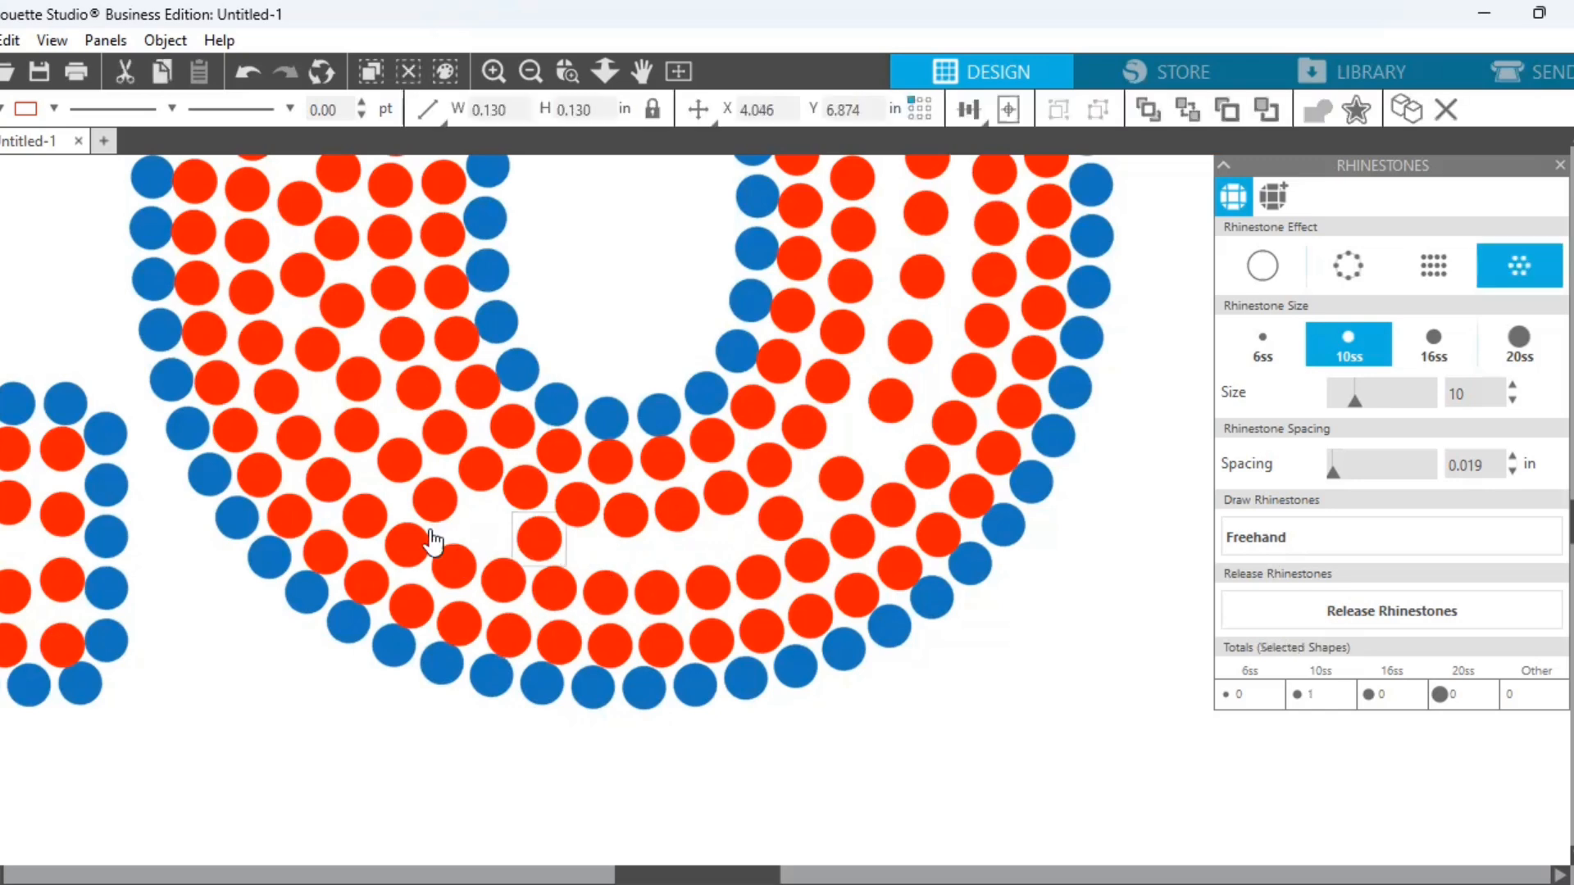
left_click_drag(425, 503, 451, 520)
left_click_drag(405, 473, 416, 490)
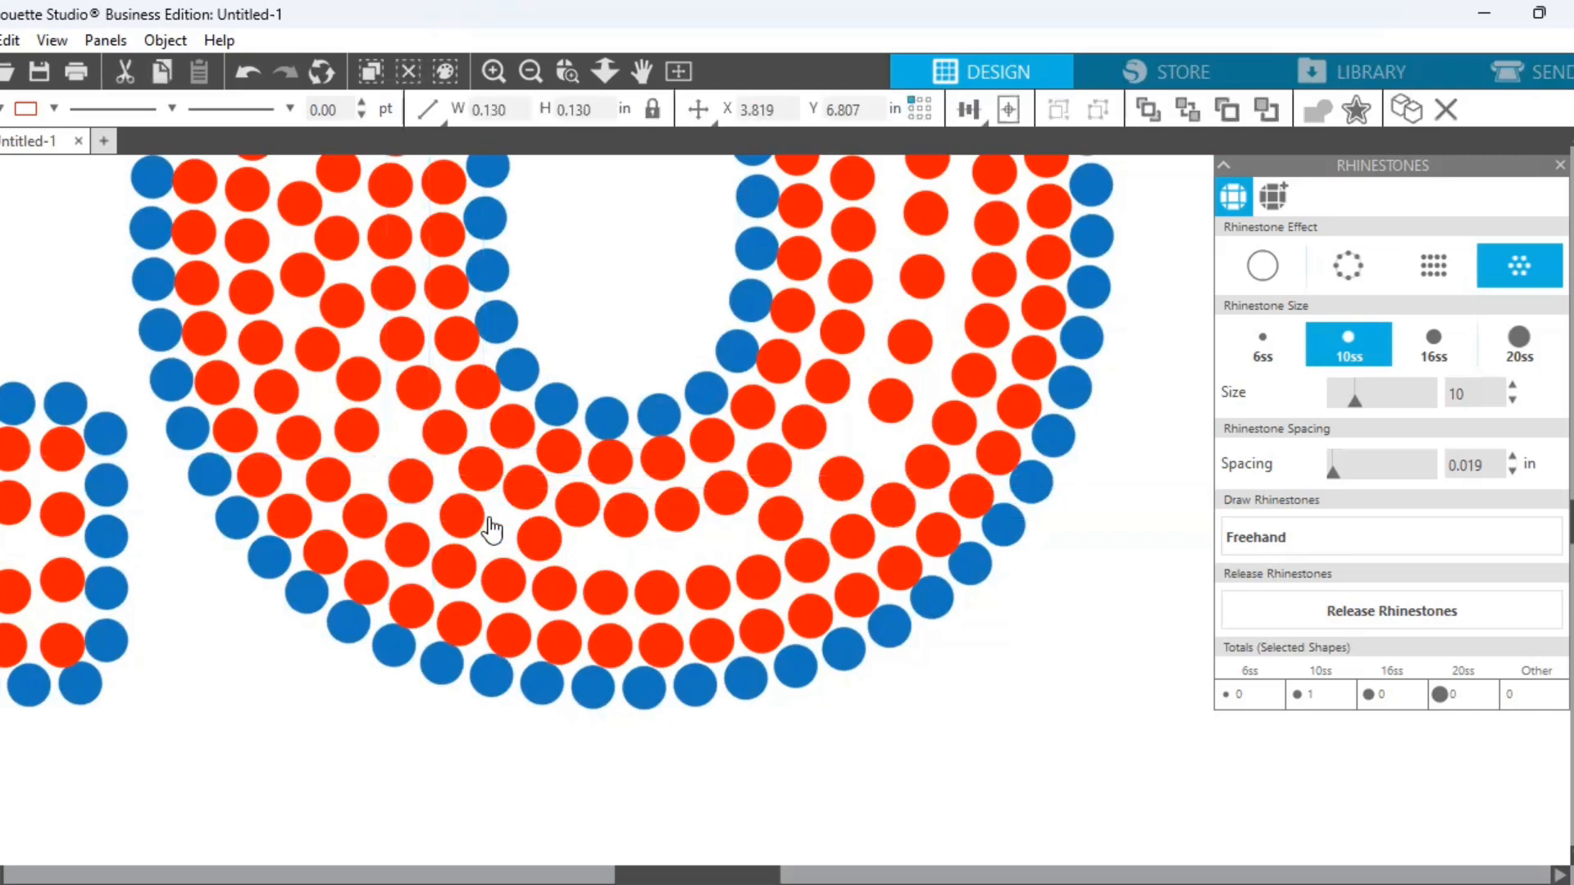
left_click(550, 511)
left_click_drag(543, 498, 536, 494)
Delete the surplus red stone directly beneath the O's opening and spread the adjacent stones across the gap
left_click(621, 529)
right_click(619, 541)
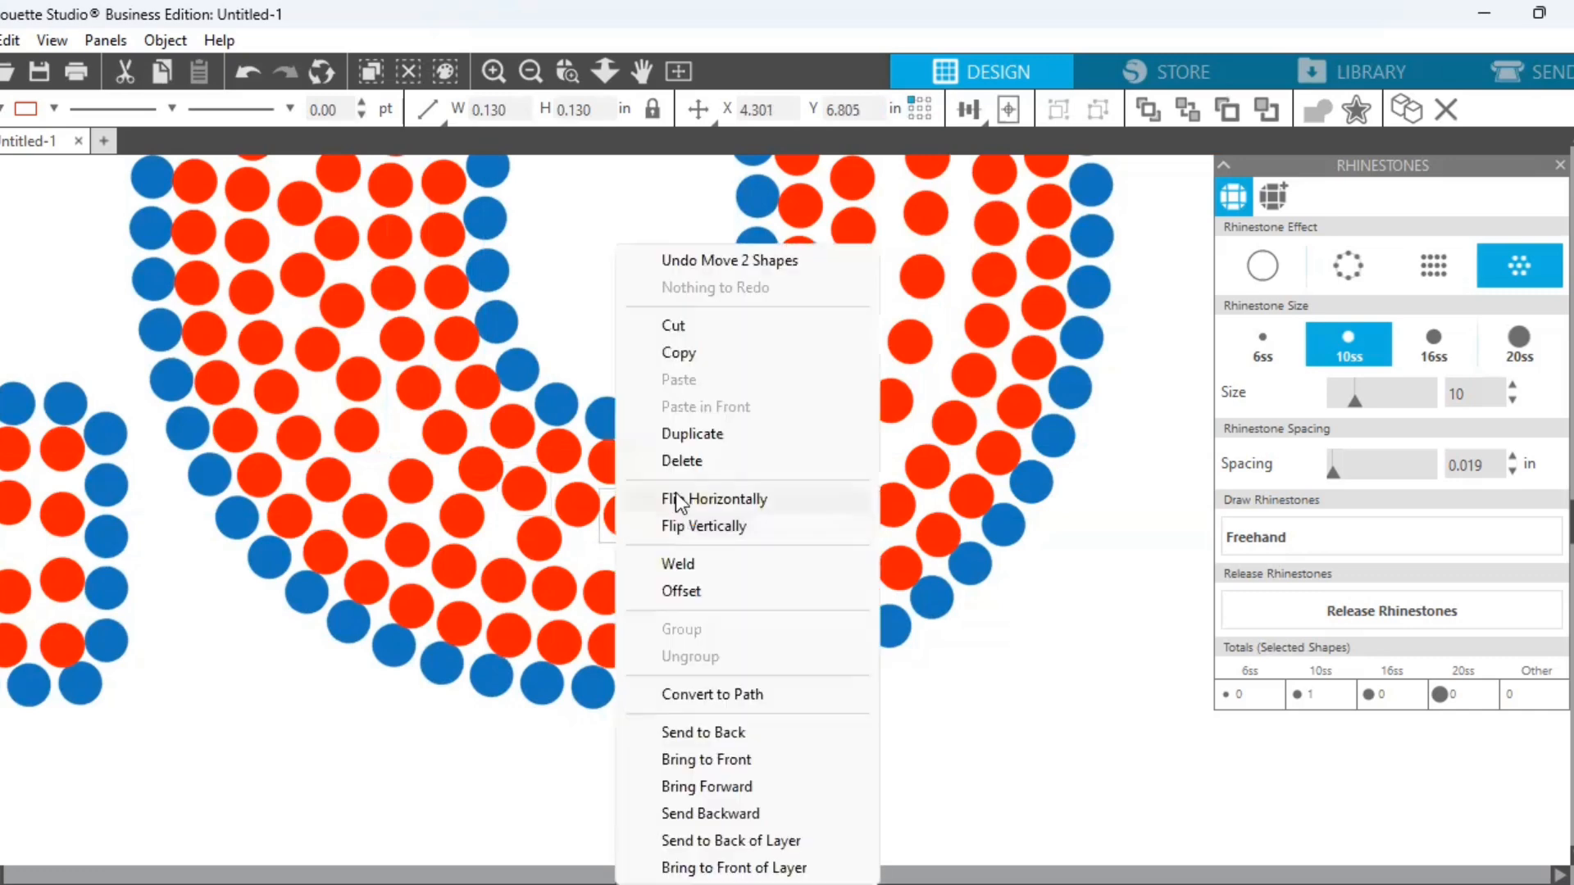
left_click(679, 460)
left_click_drag(603, 514, 533, 494)
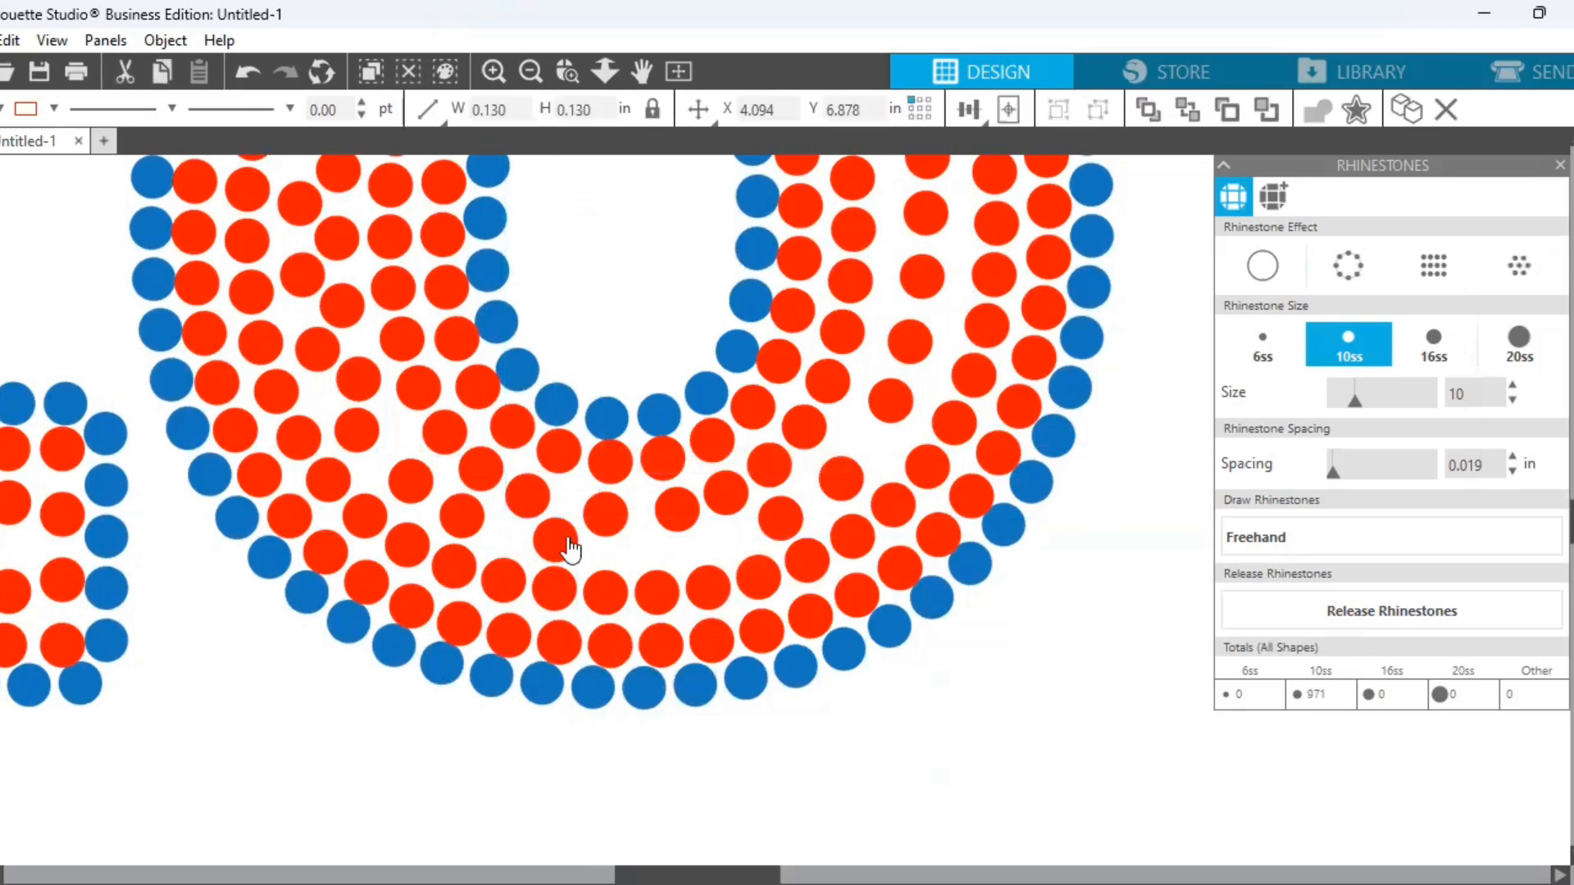
left_click(562, 602)
left_click_drag(610, 543, 677, 519)
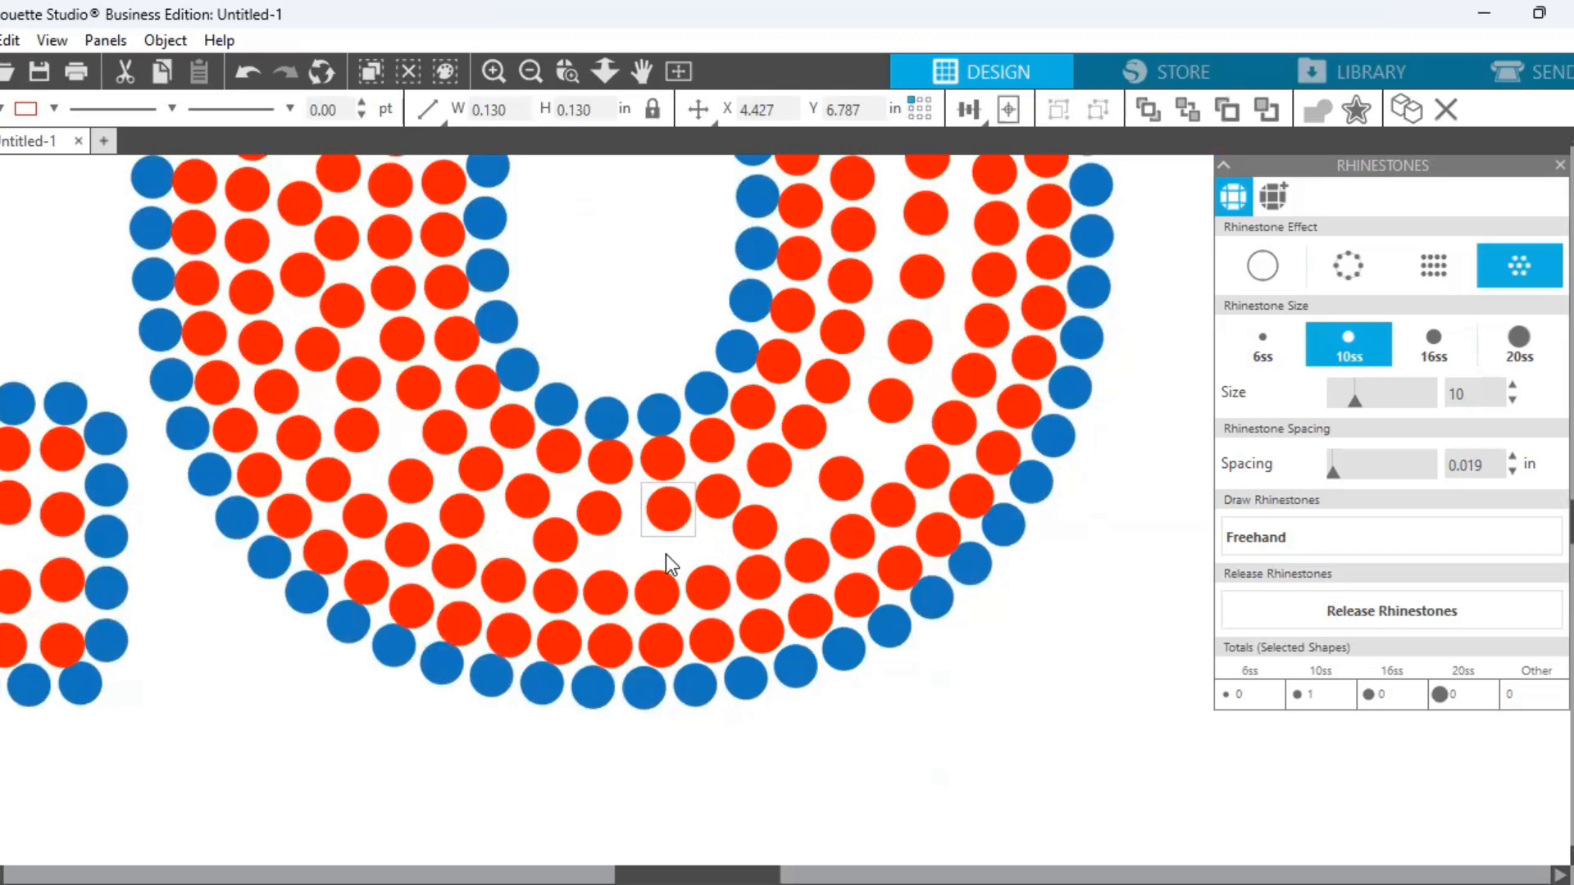
Shift the middle row of red stones downward along the O's lower-right curve to spread them evenly
left_click_drag(840, 495, 810, 514)
left_click_drag(875, 415, 845, 455)
left_click_drag(903, 353, 884, 403)
left_click_drag(915, 277, 909, 328)
left_click(537, 557)
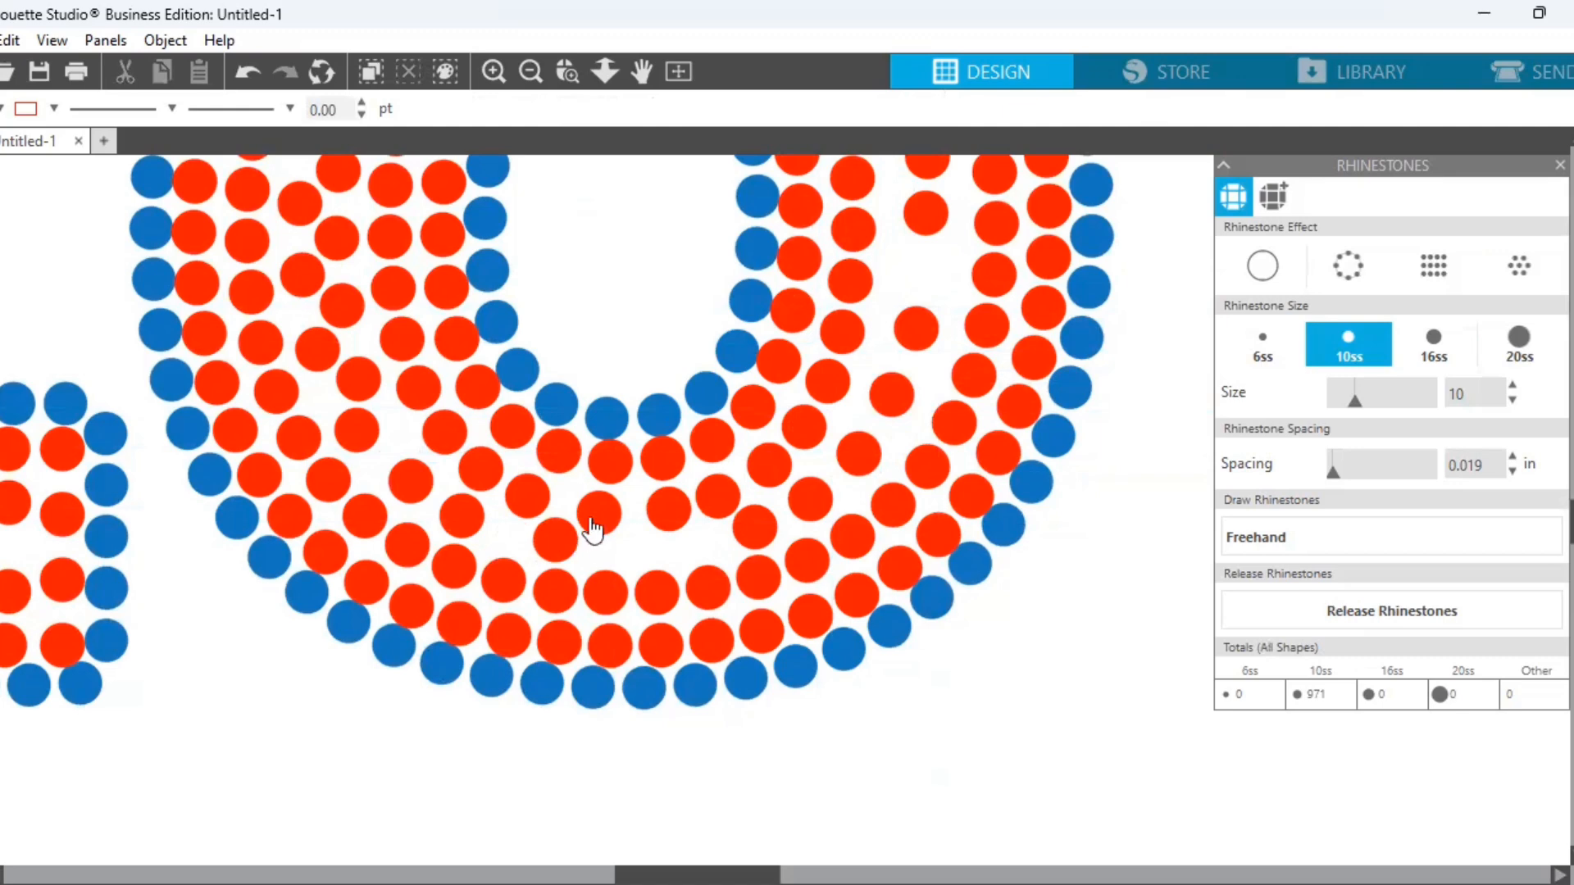
Fine-tune the middle row of red stones from beneath the O's opening up its lower-left curve for more uniform gaps
left_click_drag(591, 516, 583, 515)
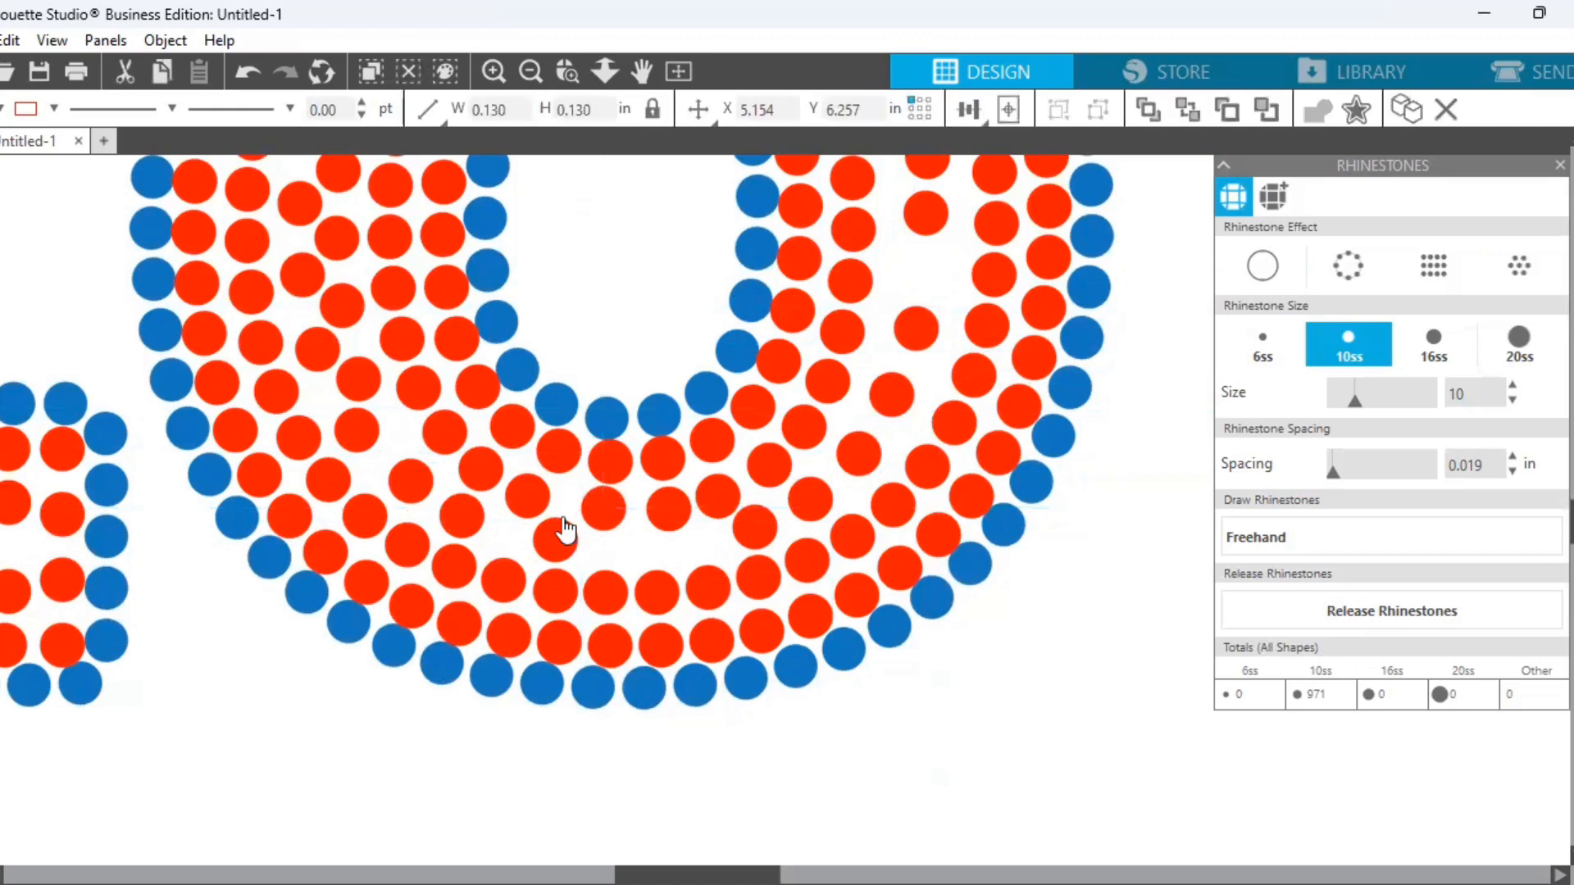
left_click_drag(460, 534, 466, 535)
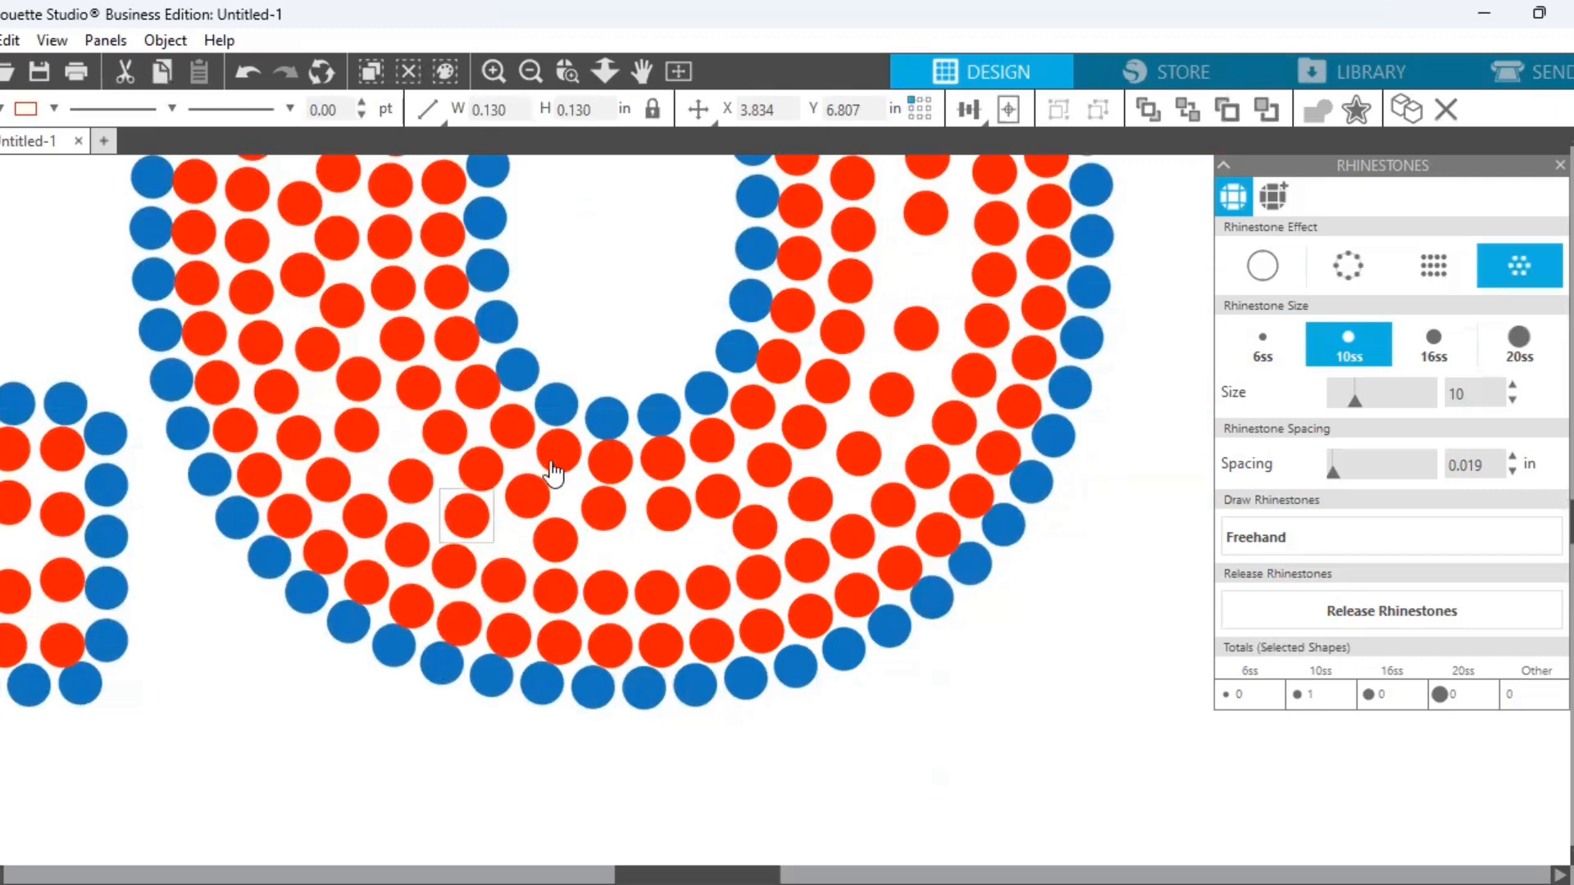
left_click_drag(534, 503, 489, 523)
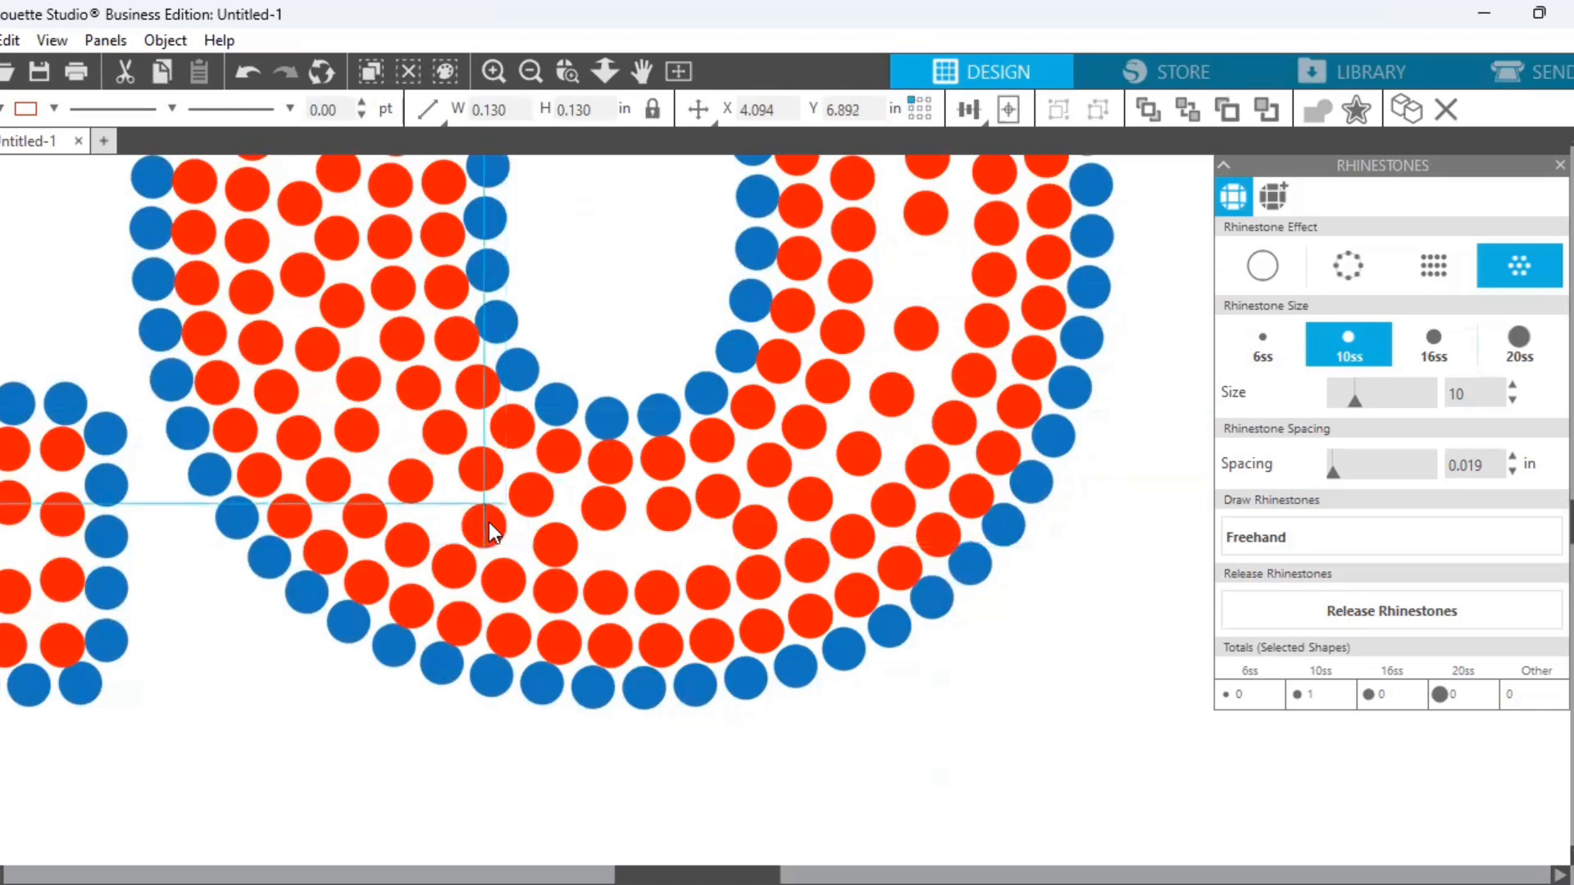
left_click_drag(415, 484, 432, 491)
left_click(405, 475)
left_click_drag(362, 438, 385, 450)
Nudge the two central red stones beneath the O's opening into line under the pair above them
left_click(625, 519)
left_click_drag(619, 518, 622, 520)
left_click(621, 519)
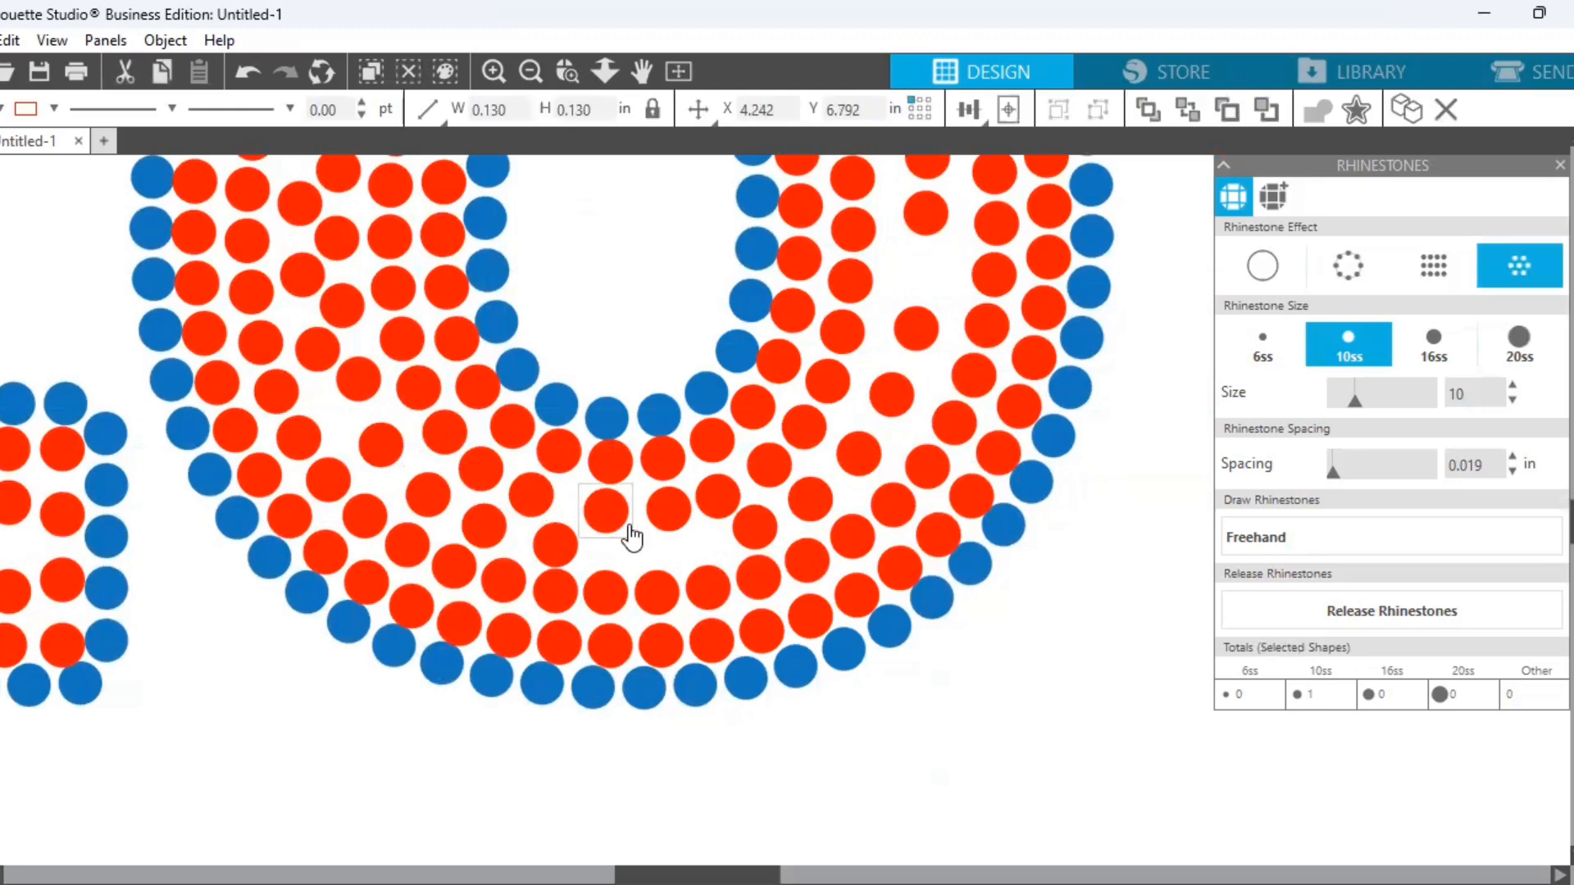
left_click_drag(617, 529, 660, 517)
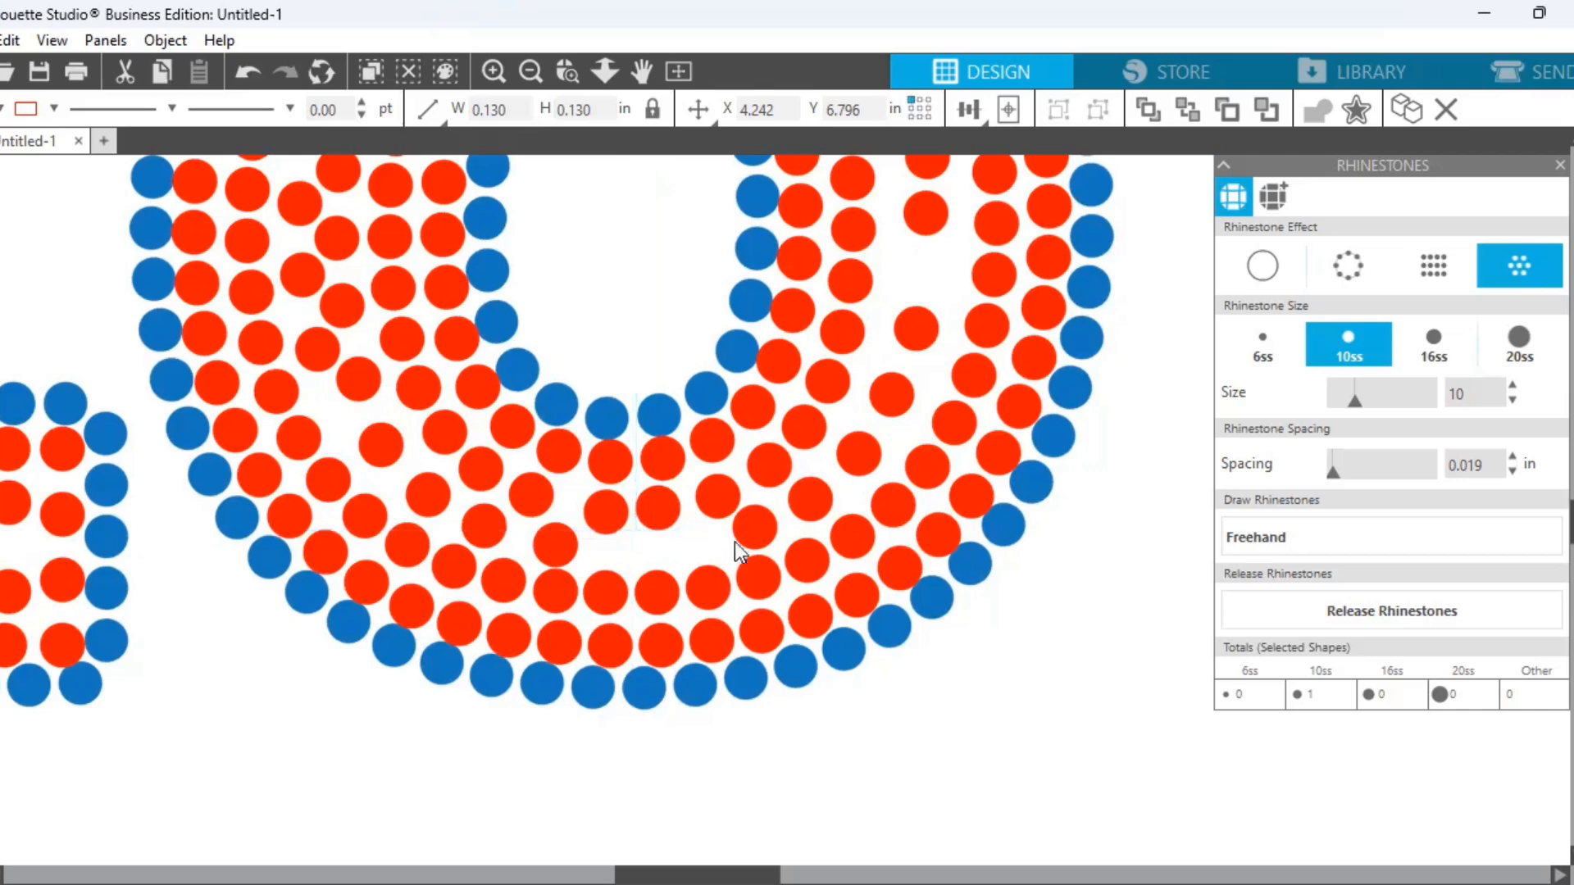
Nudge the middle-row red stones beneath the O's opening to even out their gaps
left_click(705, 533)
left_click(719, 500)
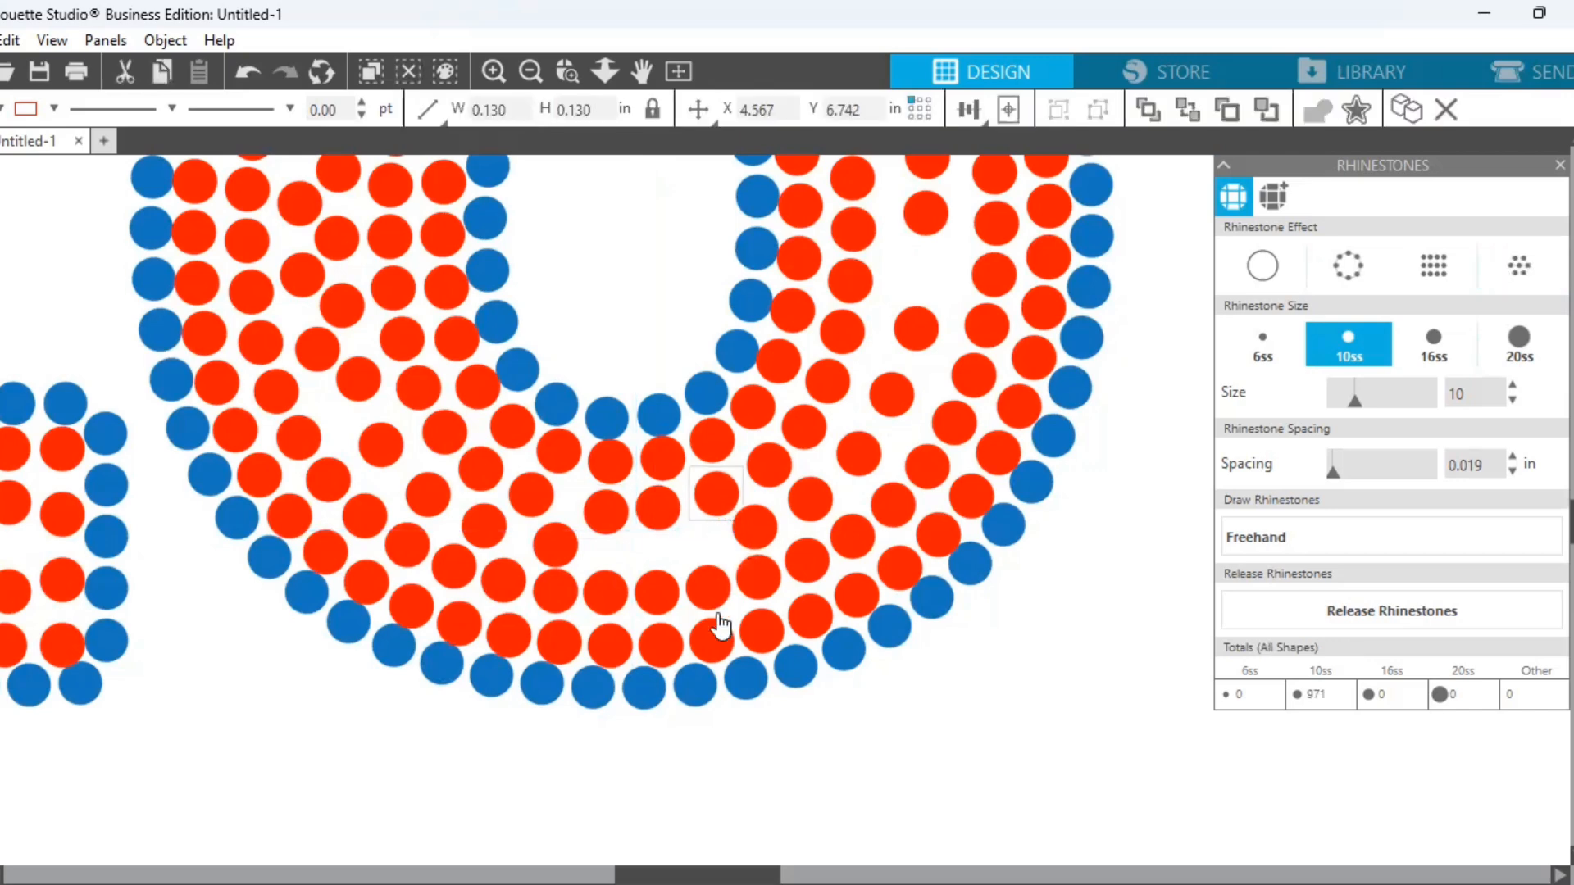
left_click(661, 603)
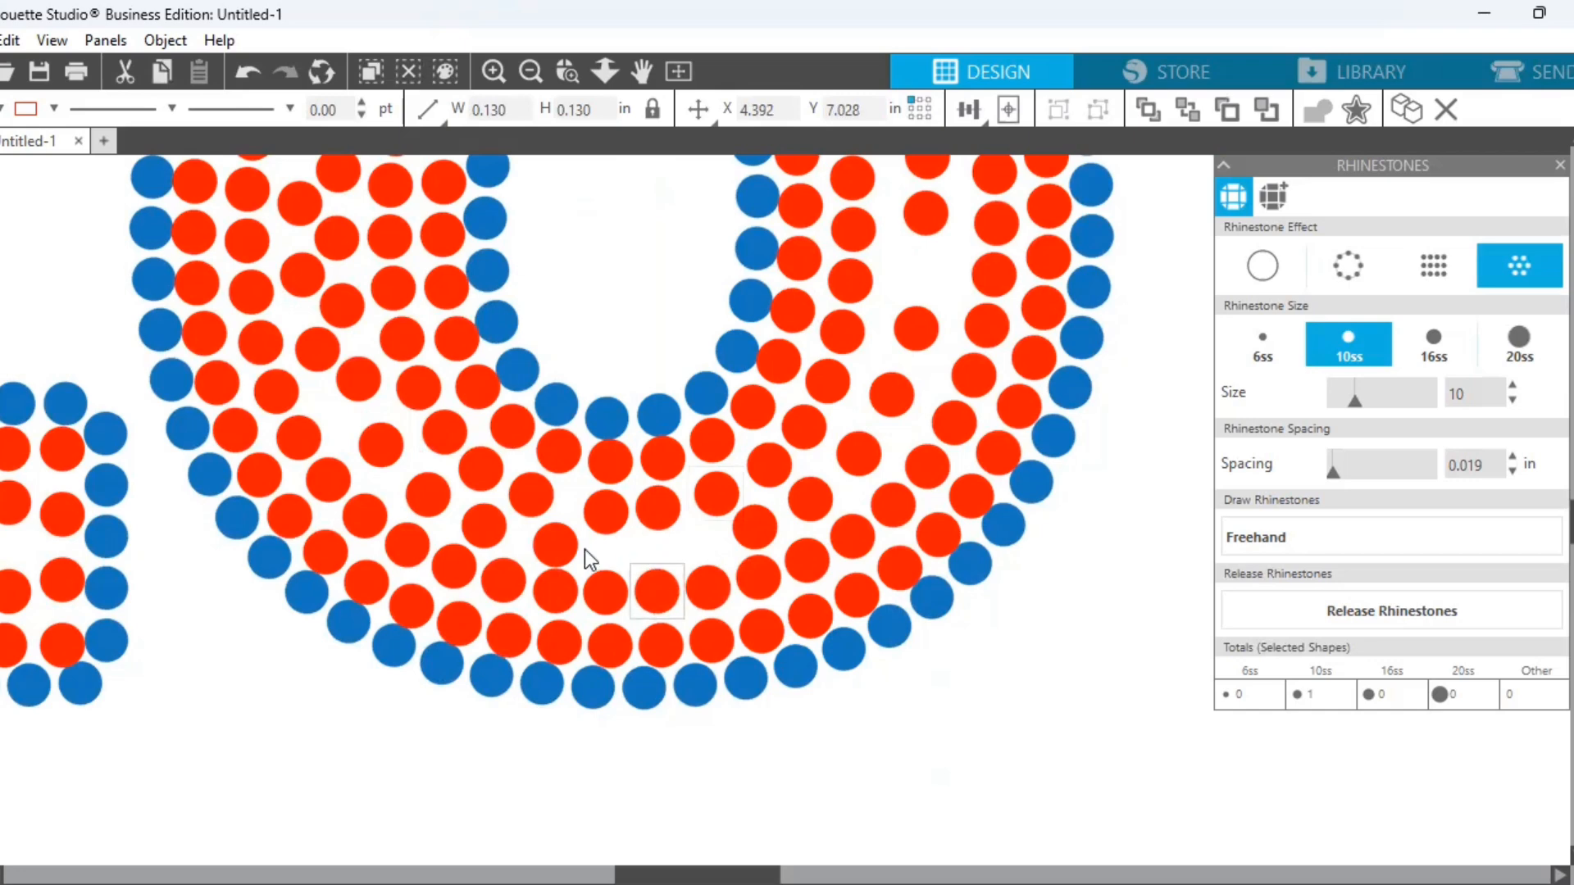
left_click_drag(573, 552, 573, 543)
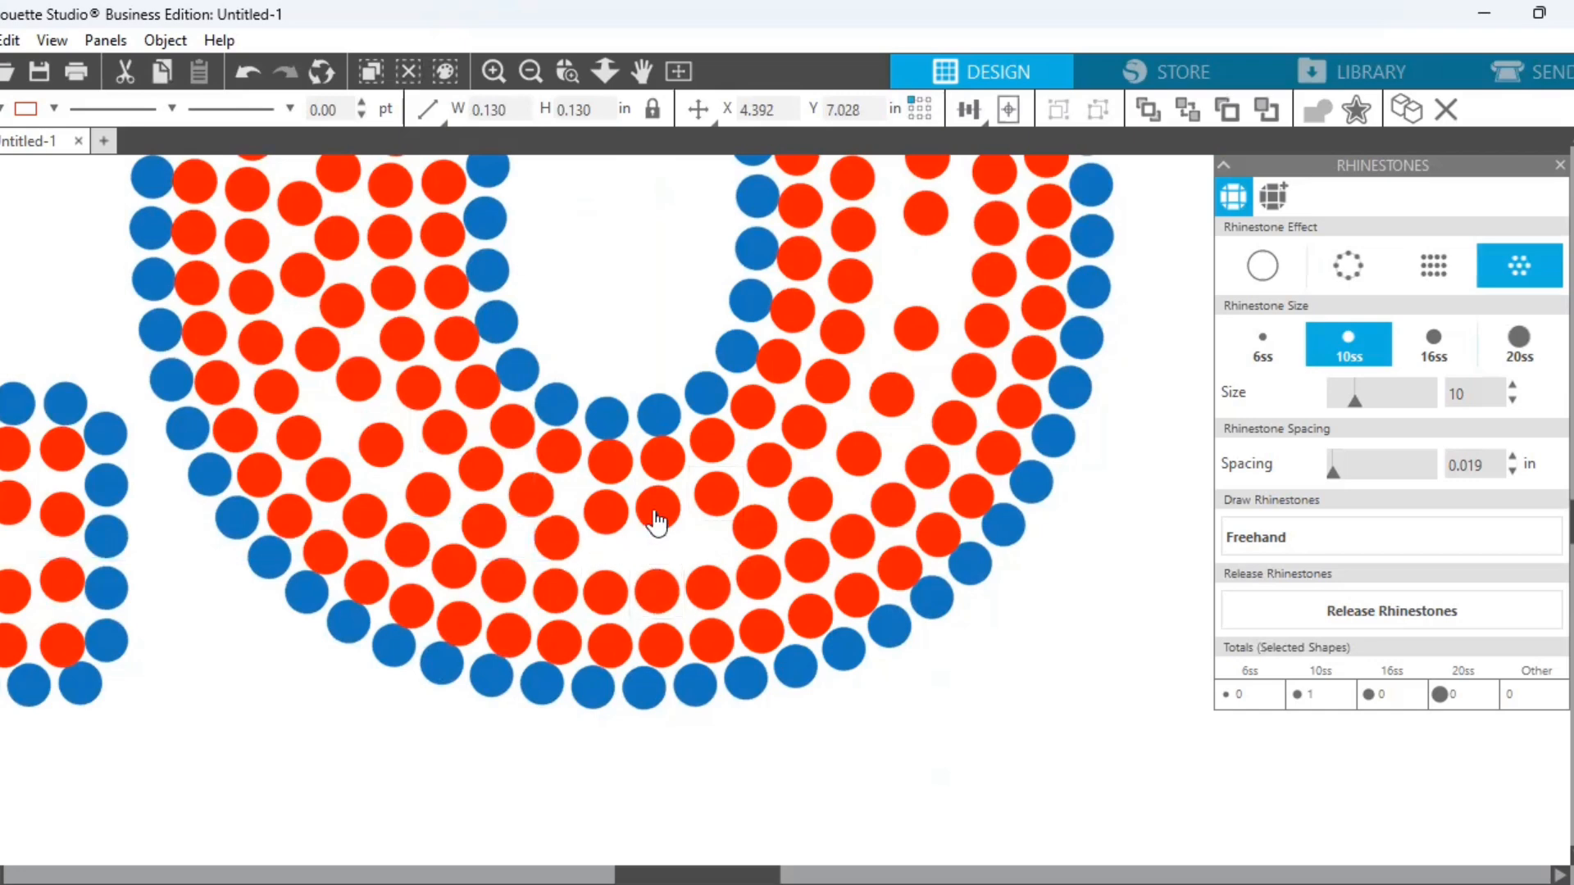
Duplicate the right central red stone beneath the O's opening, place the copy in the gap below it, and adjust its neighbors
right_click(651, 509)
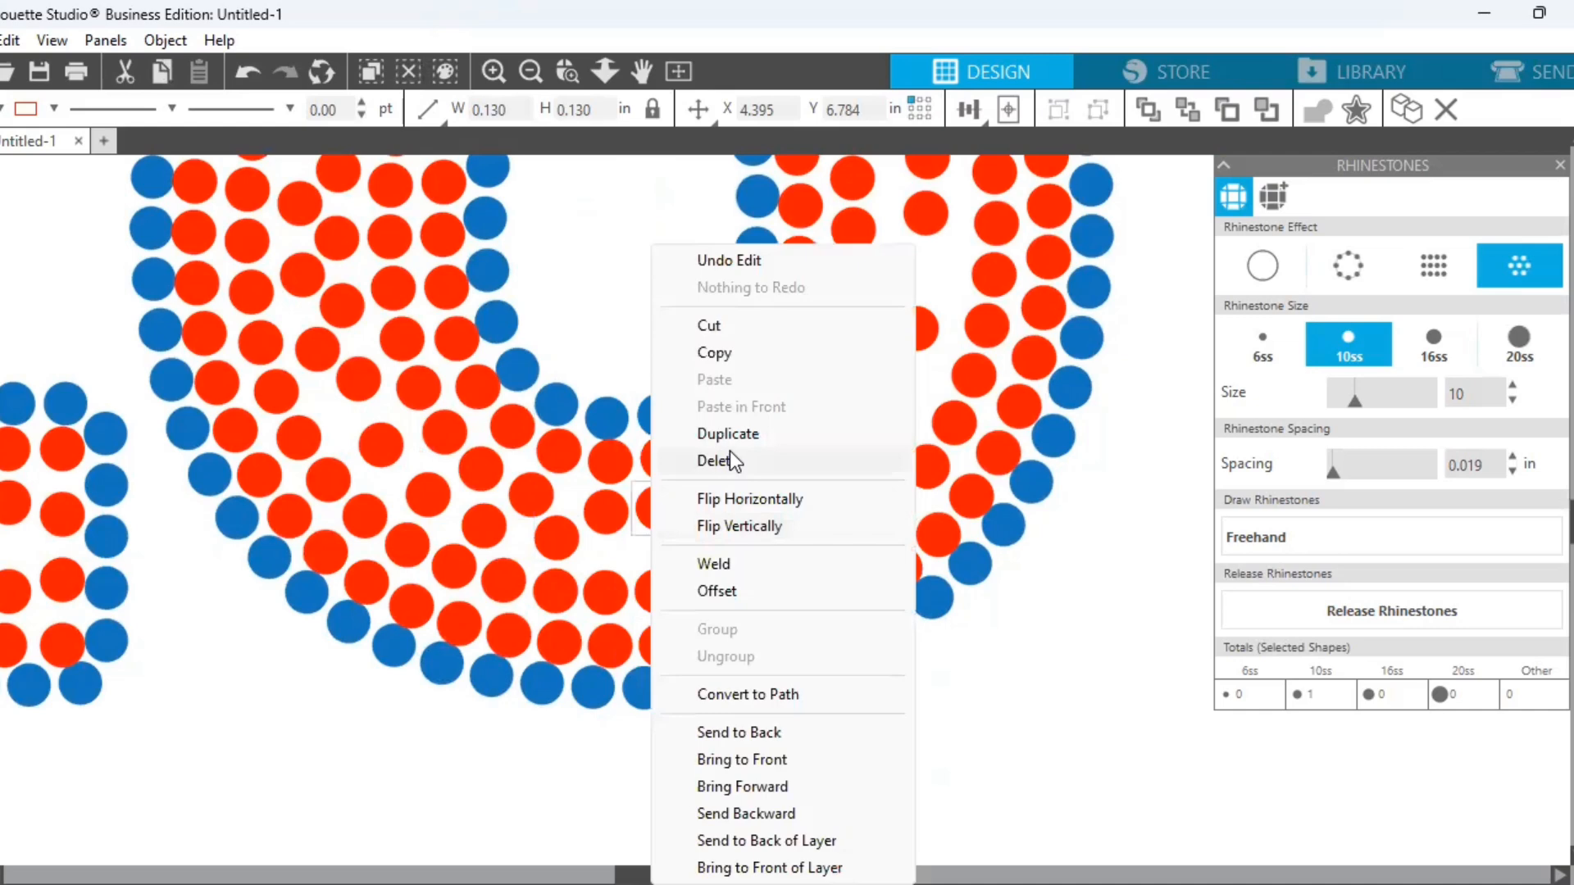
left_click(731, 437)
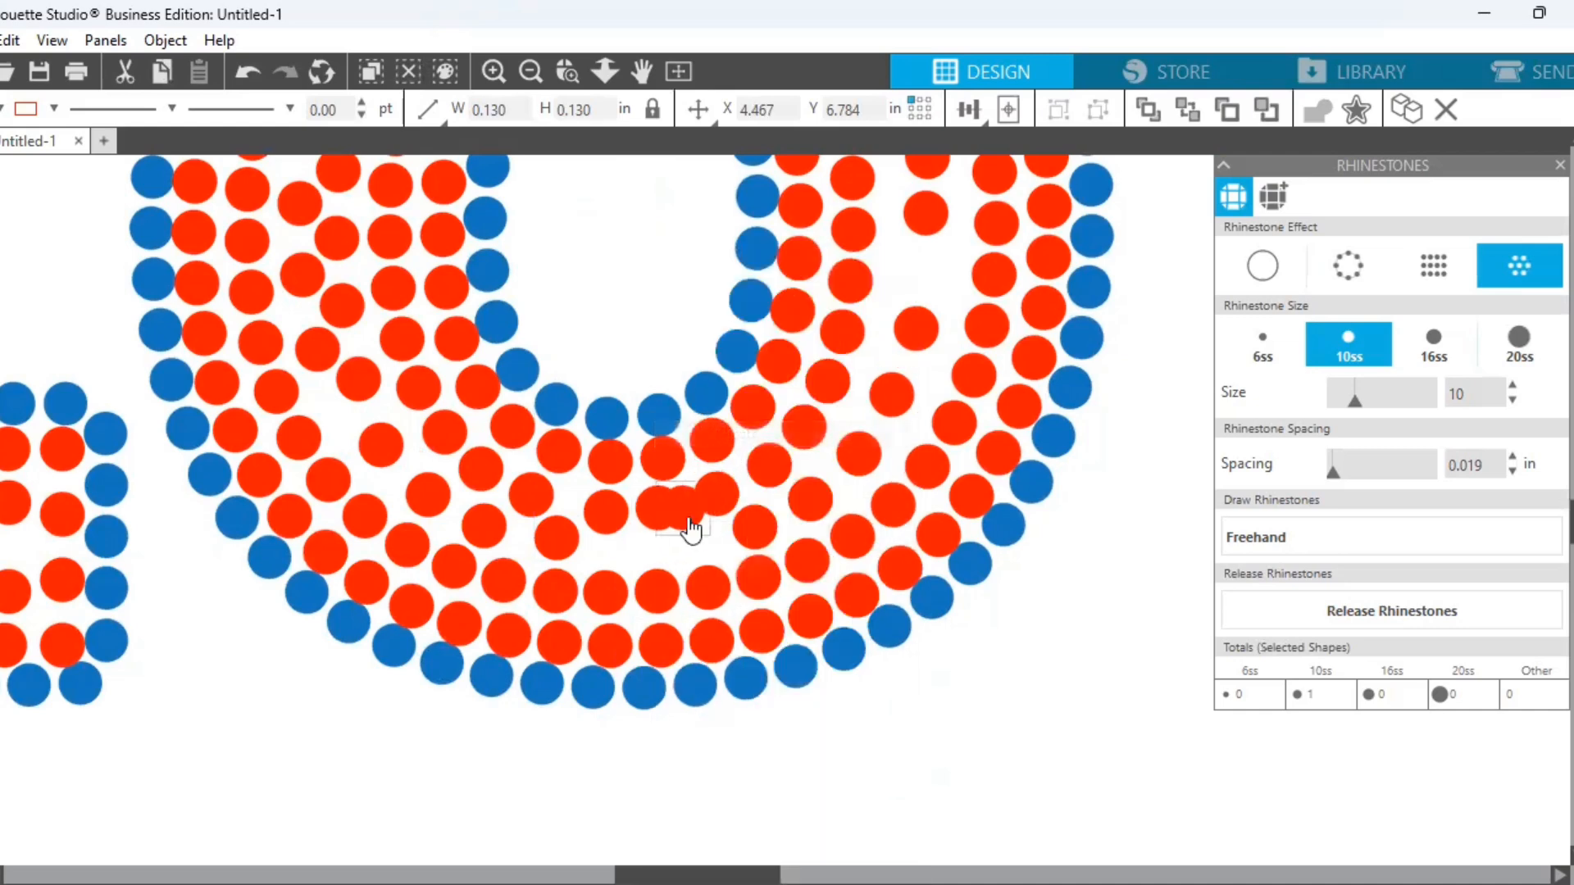
left_click_drag(682, 524, 719, 500)
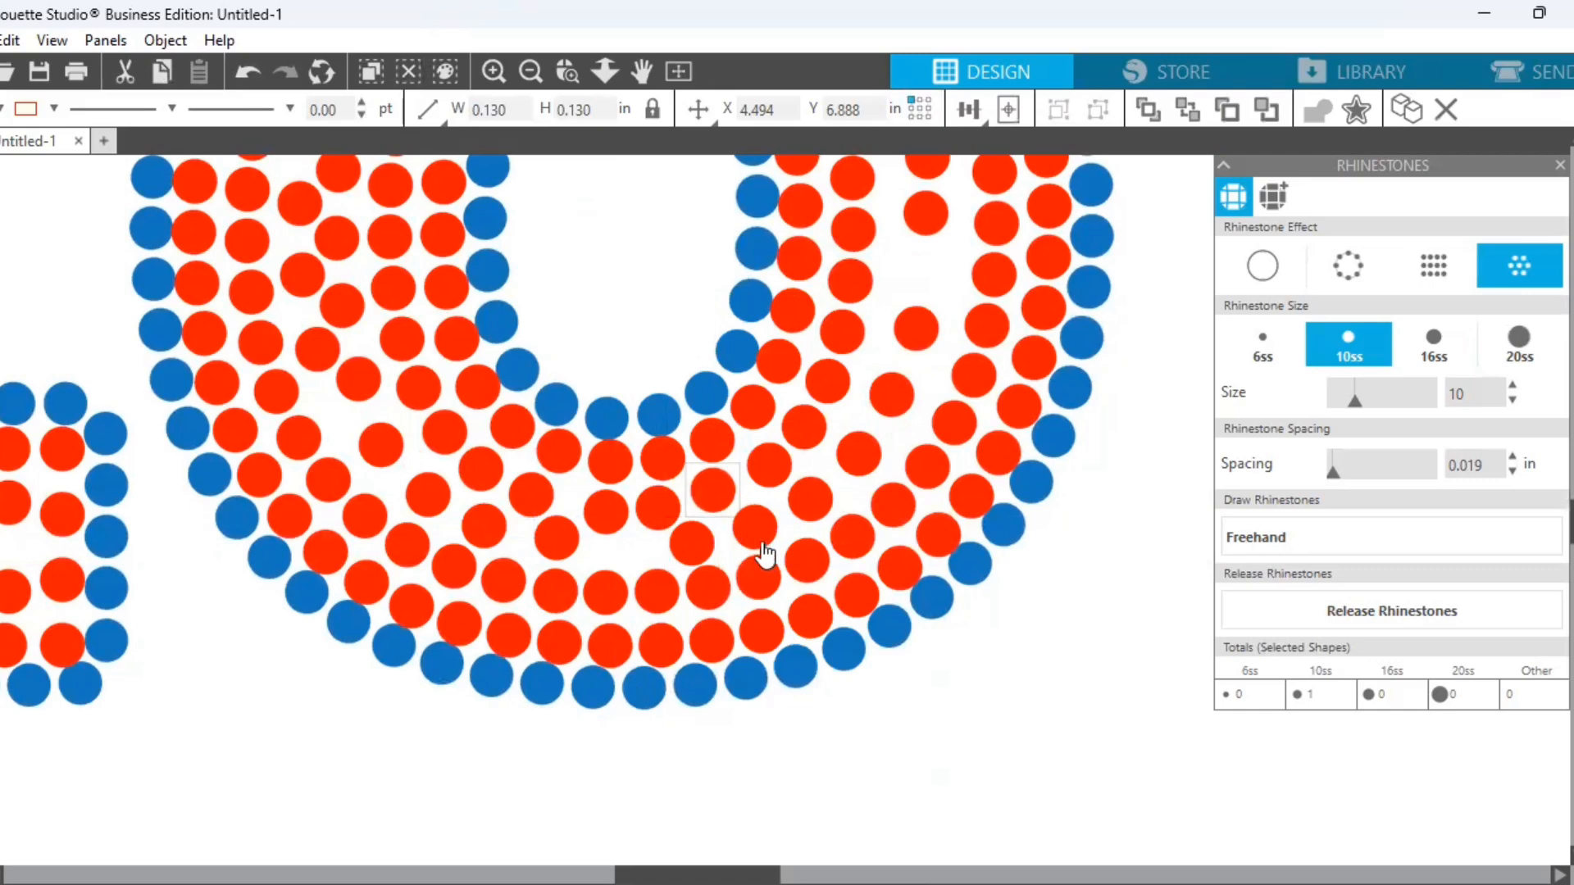
left_click(746, 530)
left_click_drag(592, 525, 589, 529)
left_click(588, 541)
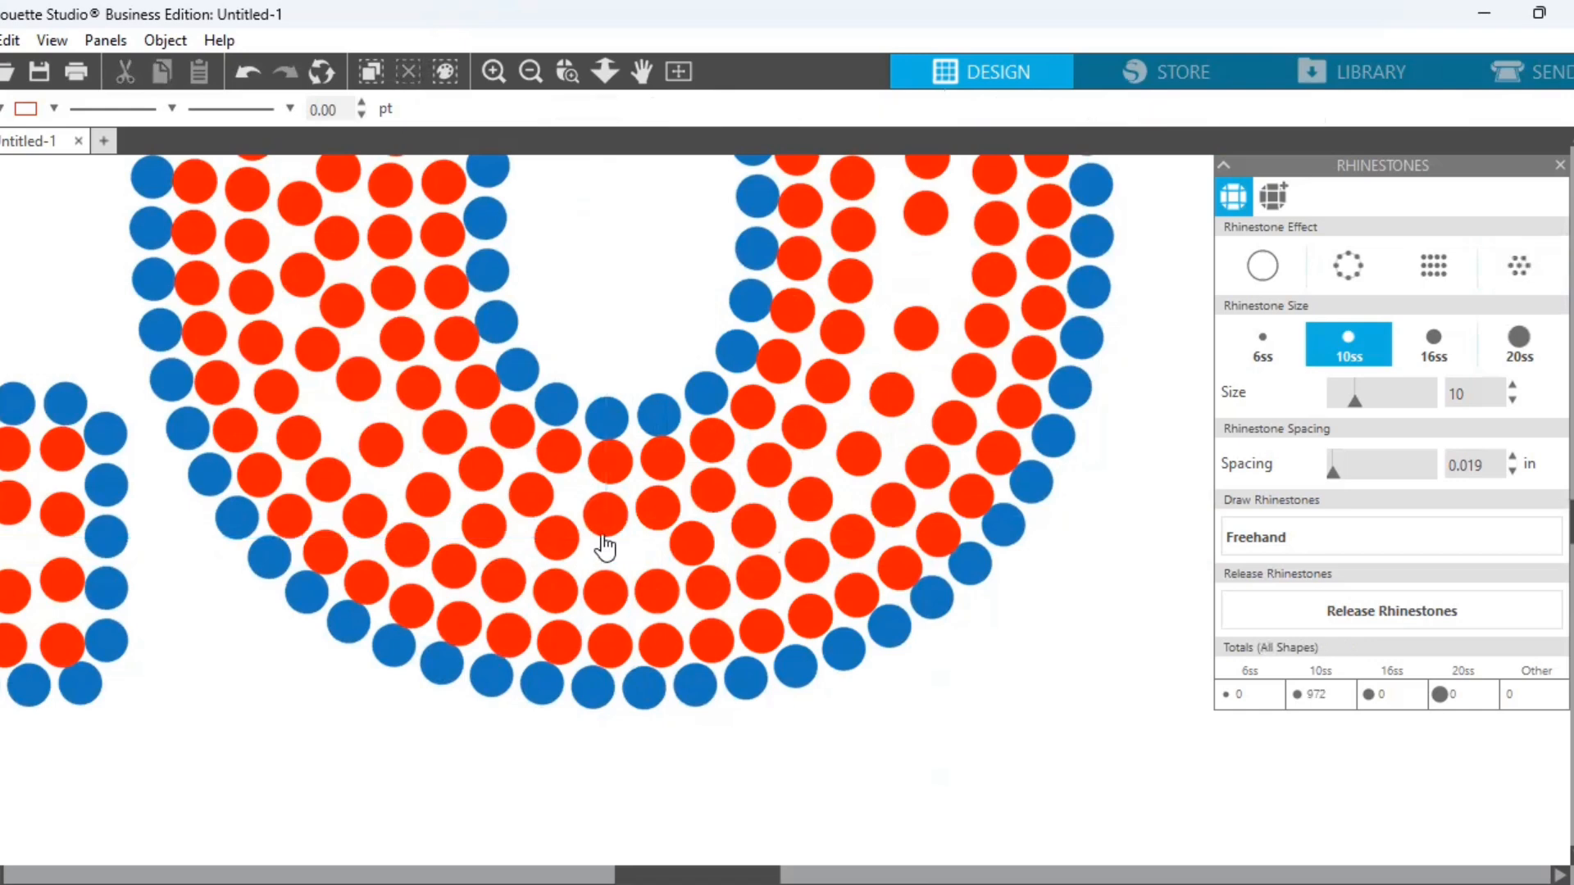
Duplicate the left central red stone beneath the O's opening, fit the copy into the remaining gap below, and shift surrounding stones slightly
right_click(601, 534)
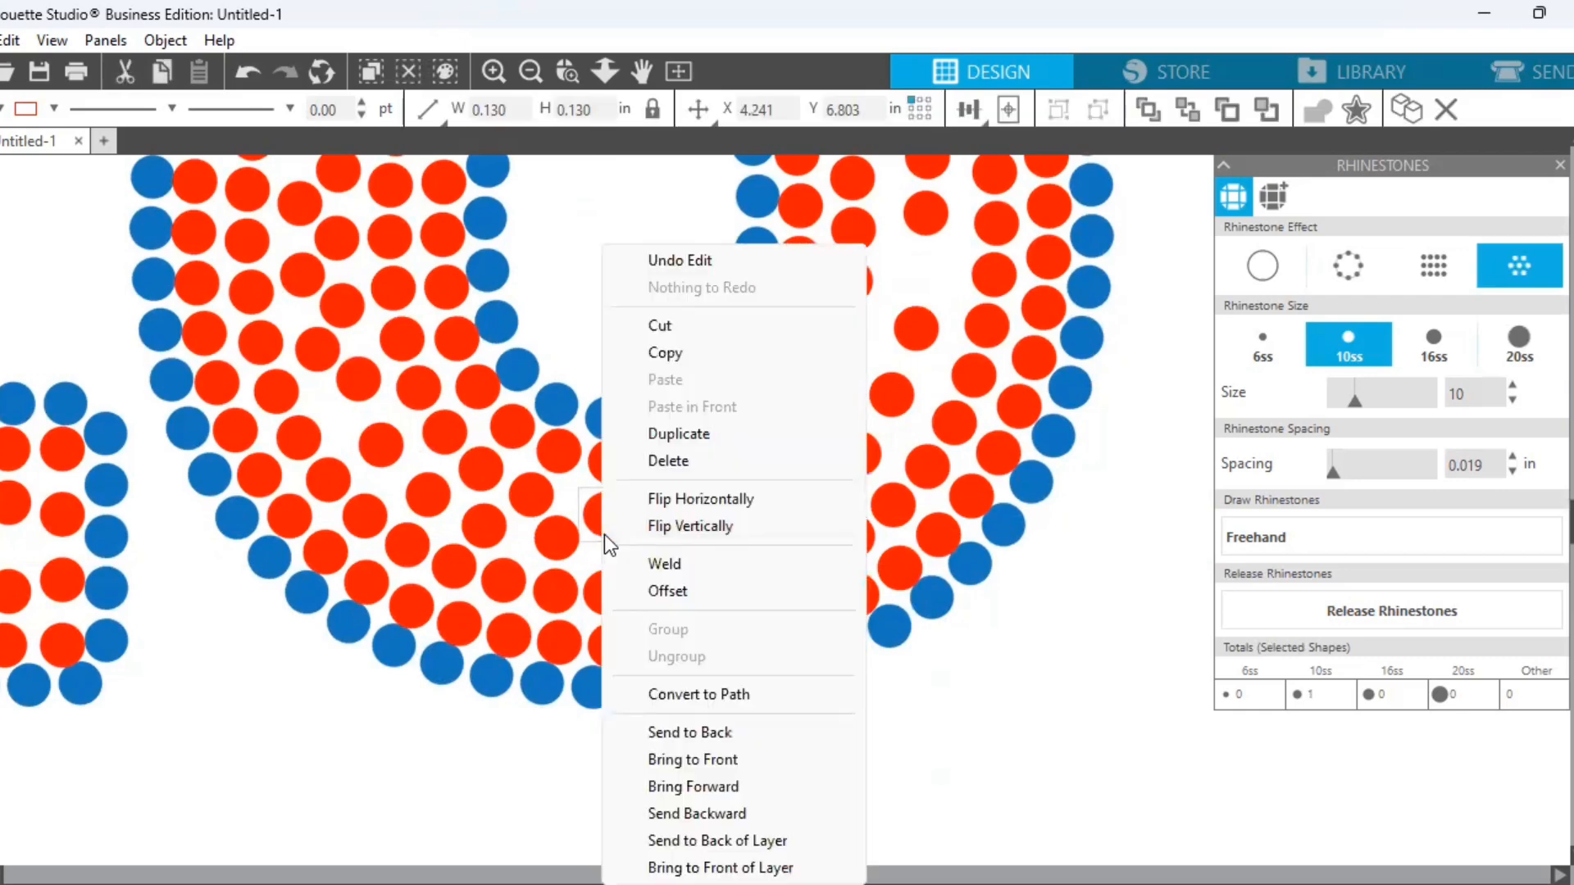
left_click(672, 440)
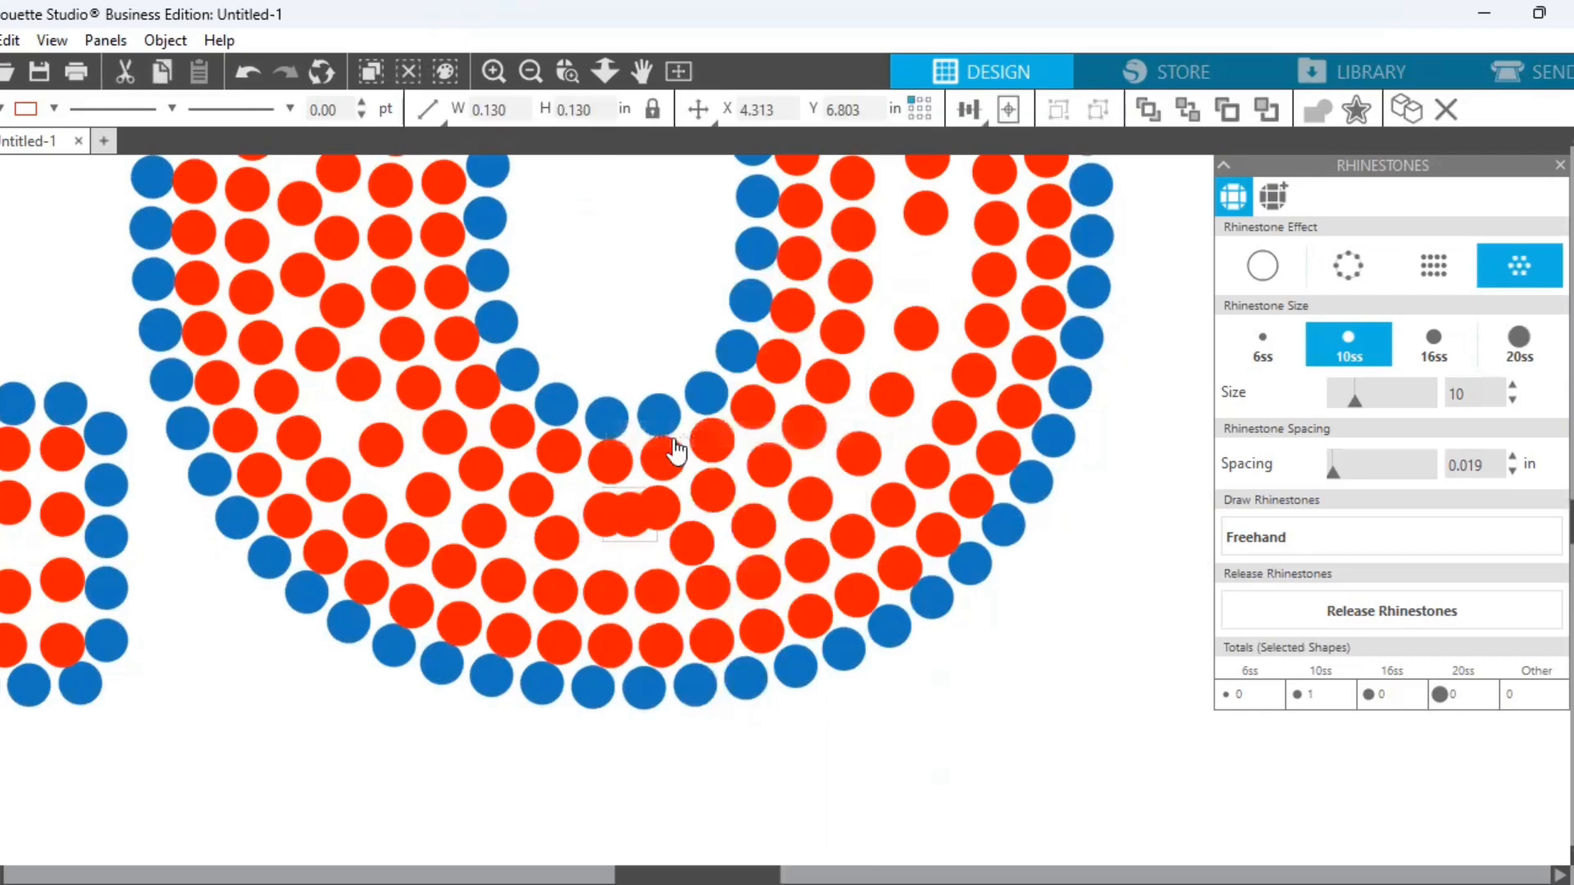
left_click_drag(639, 513, 603, 506)
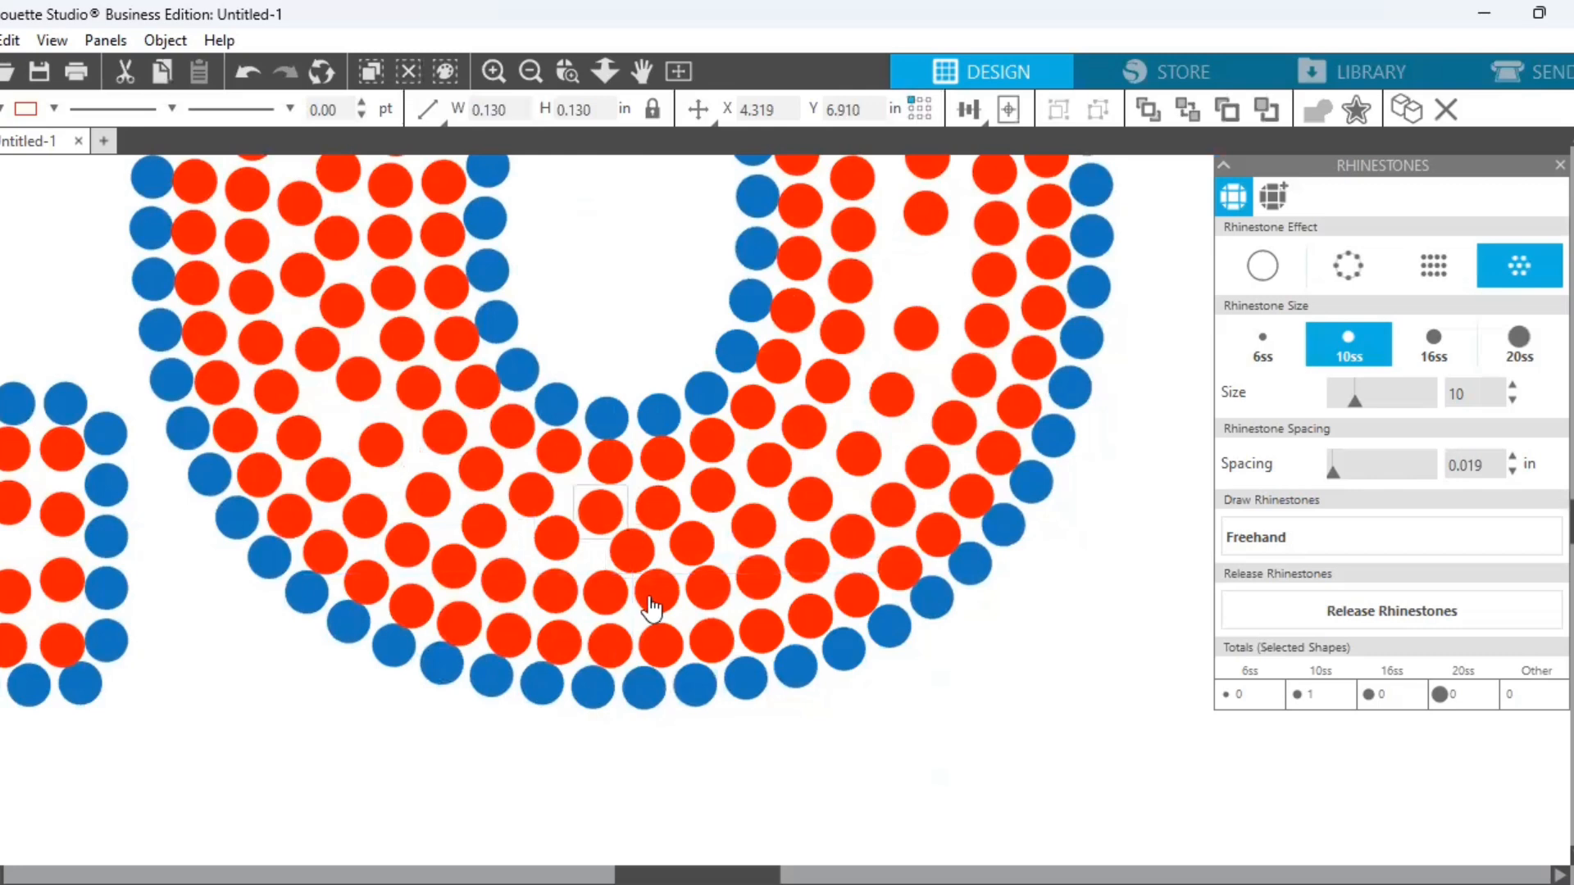
left_click_drag(656, 584, 606, 605)
left_click(661, 509)
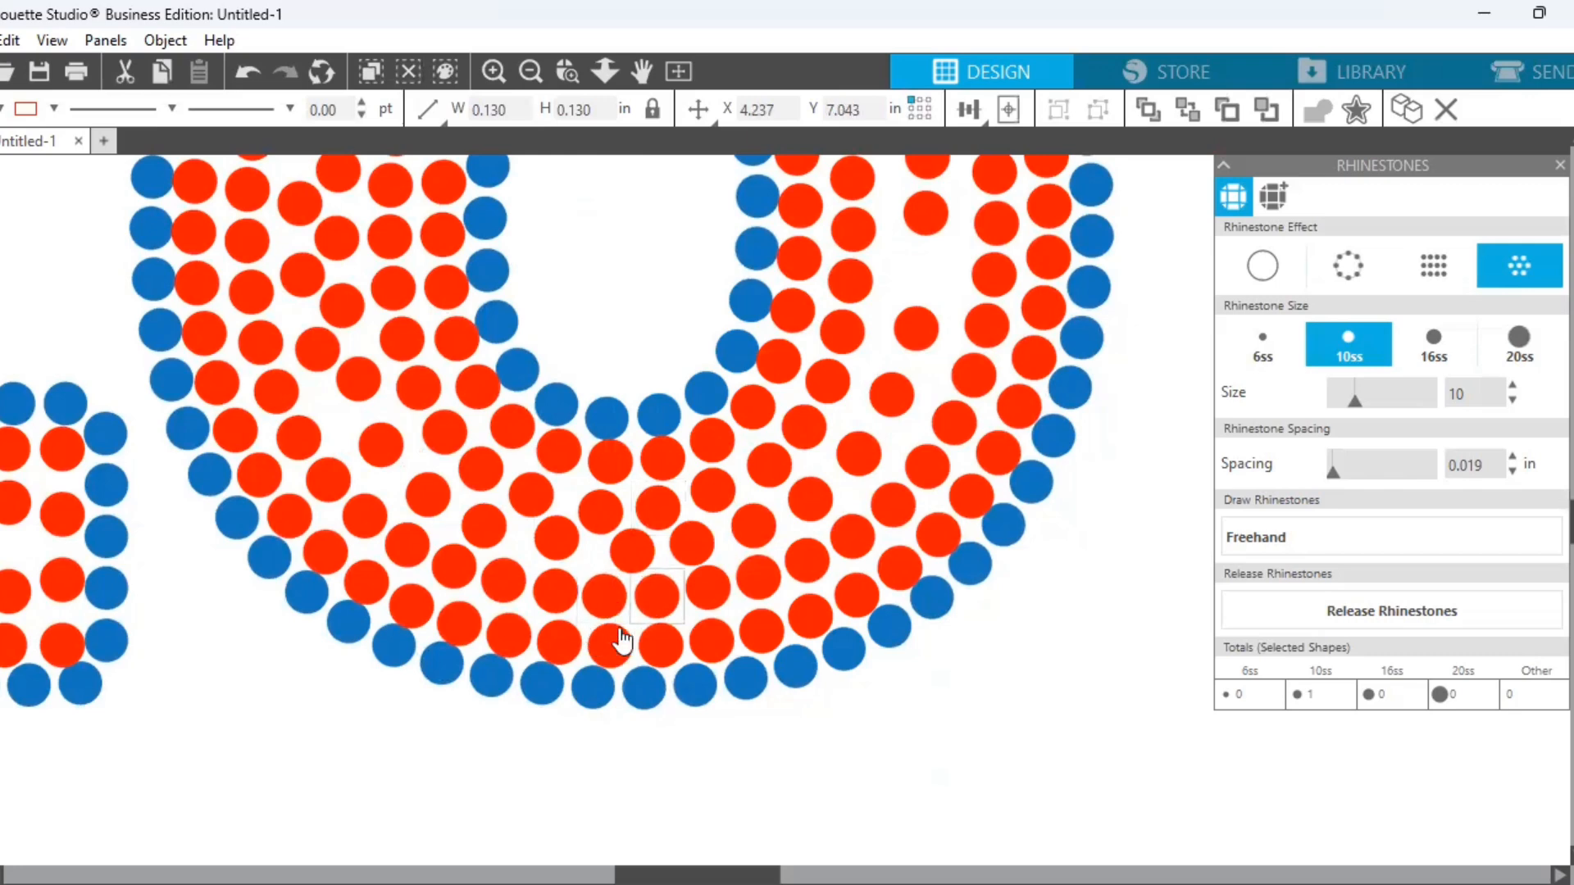
left_click(624, 555)
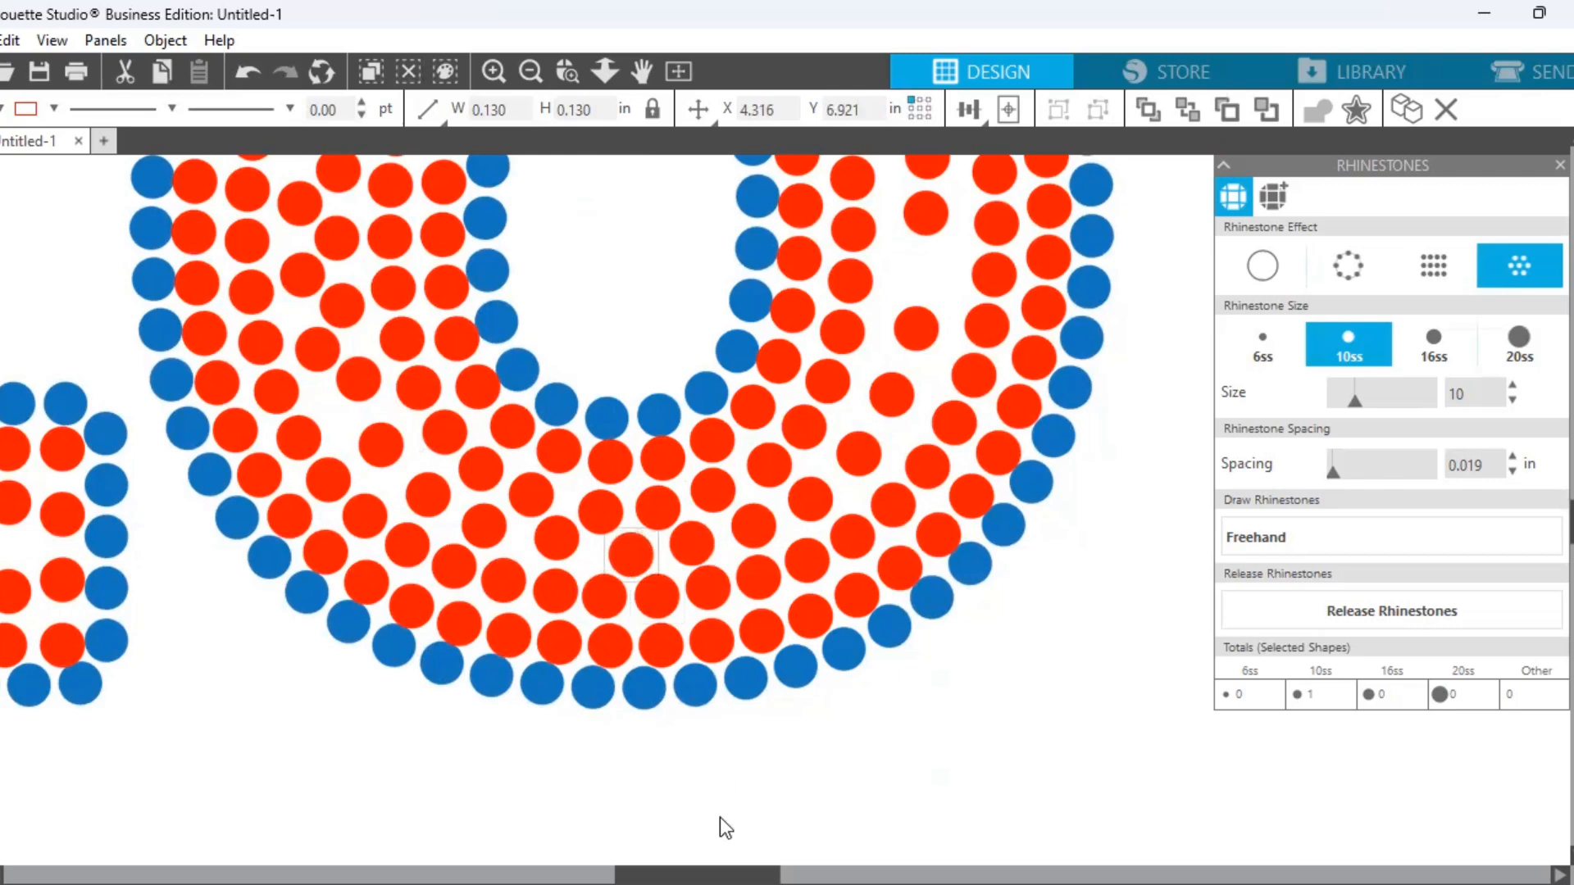
Nudge two red stones along the O's upper-left curve for more even spacing
left_click_drag(673, 872, 632, 873)
scroll(455, 632, "up", 3)
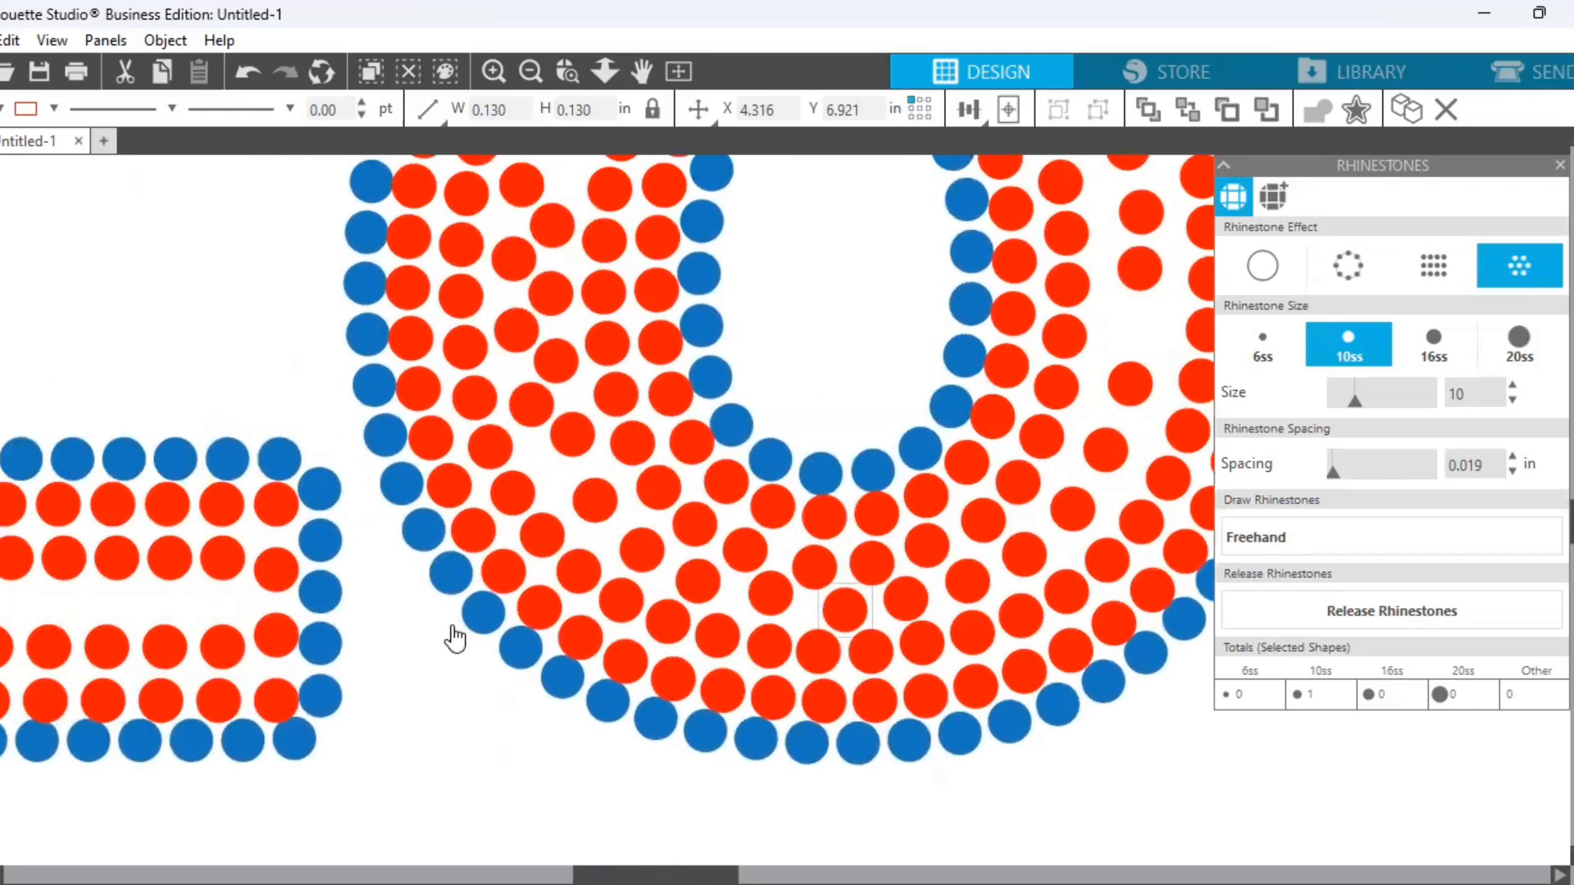
scroll(381, 543, "up", 6)
scroll(397, 520, "up", 3)
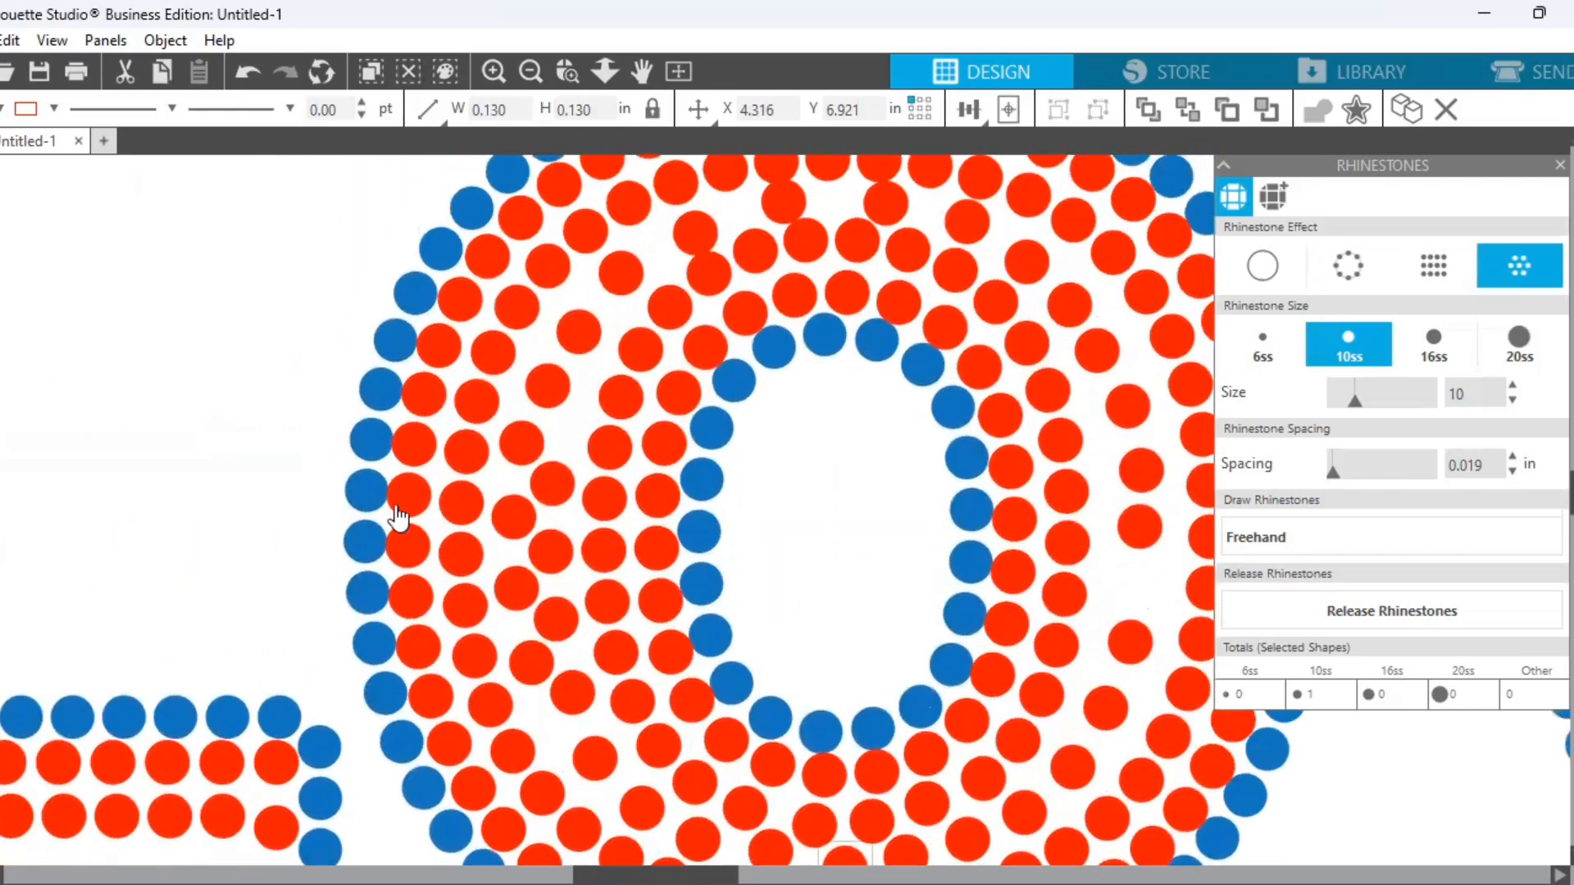
left_click_drag(628, 272, 690, 229)
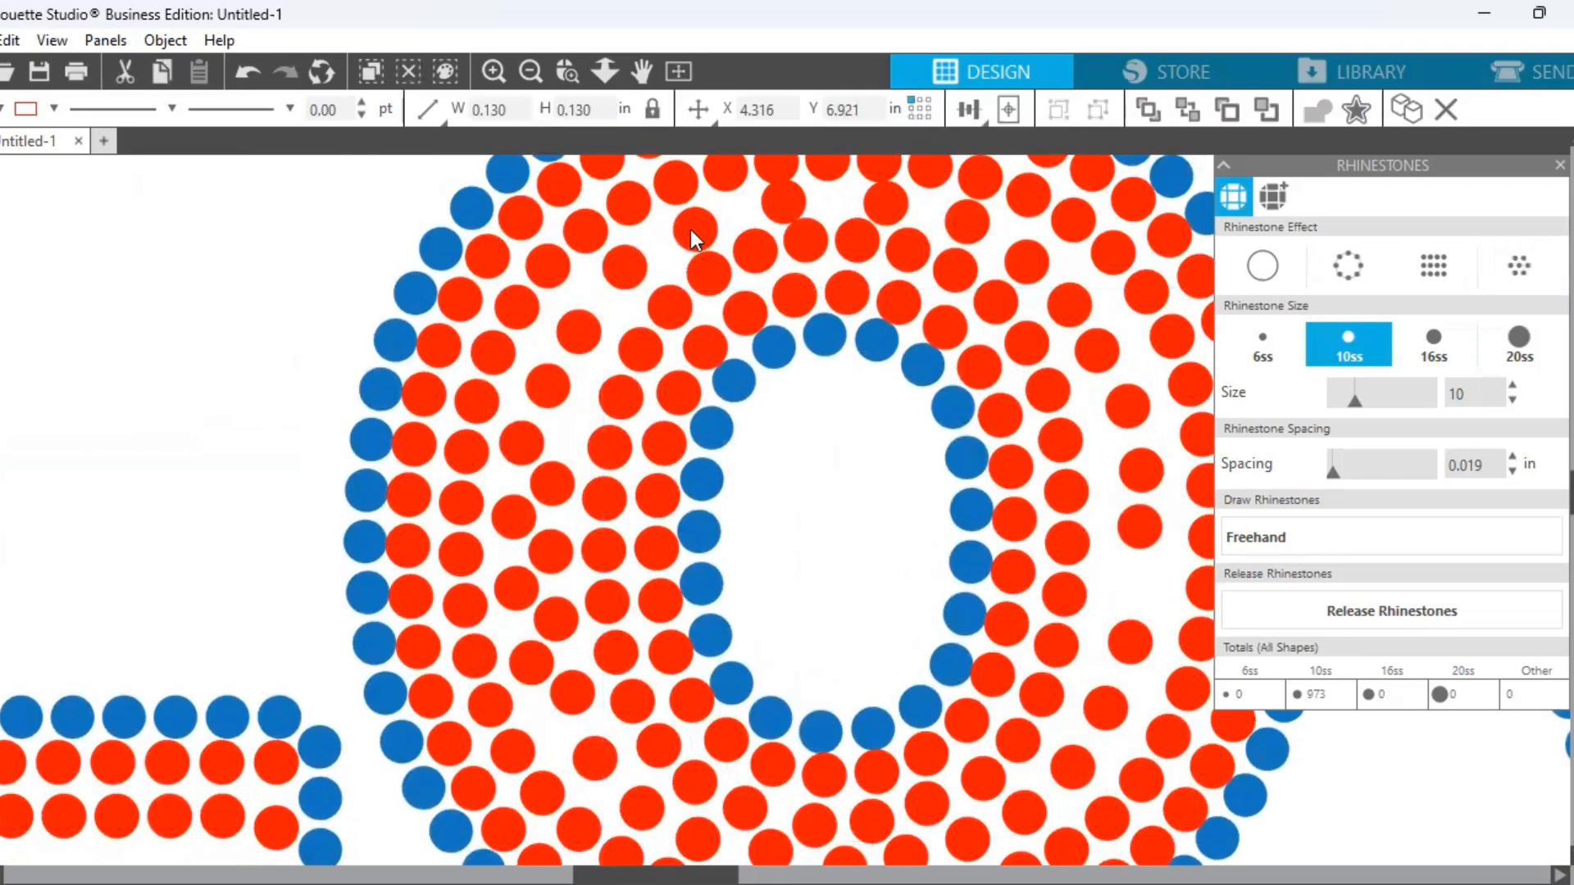
left_click(692, 230)
scroll(415, 341, "up", 2)
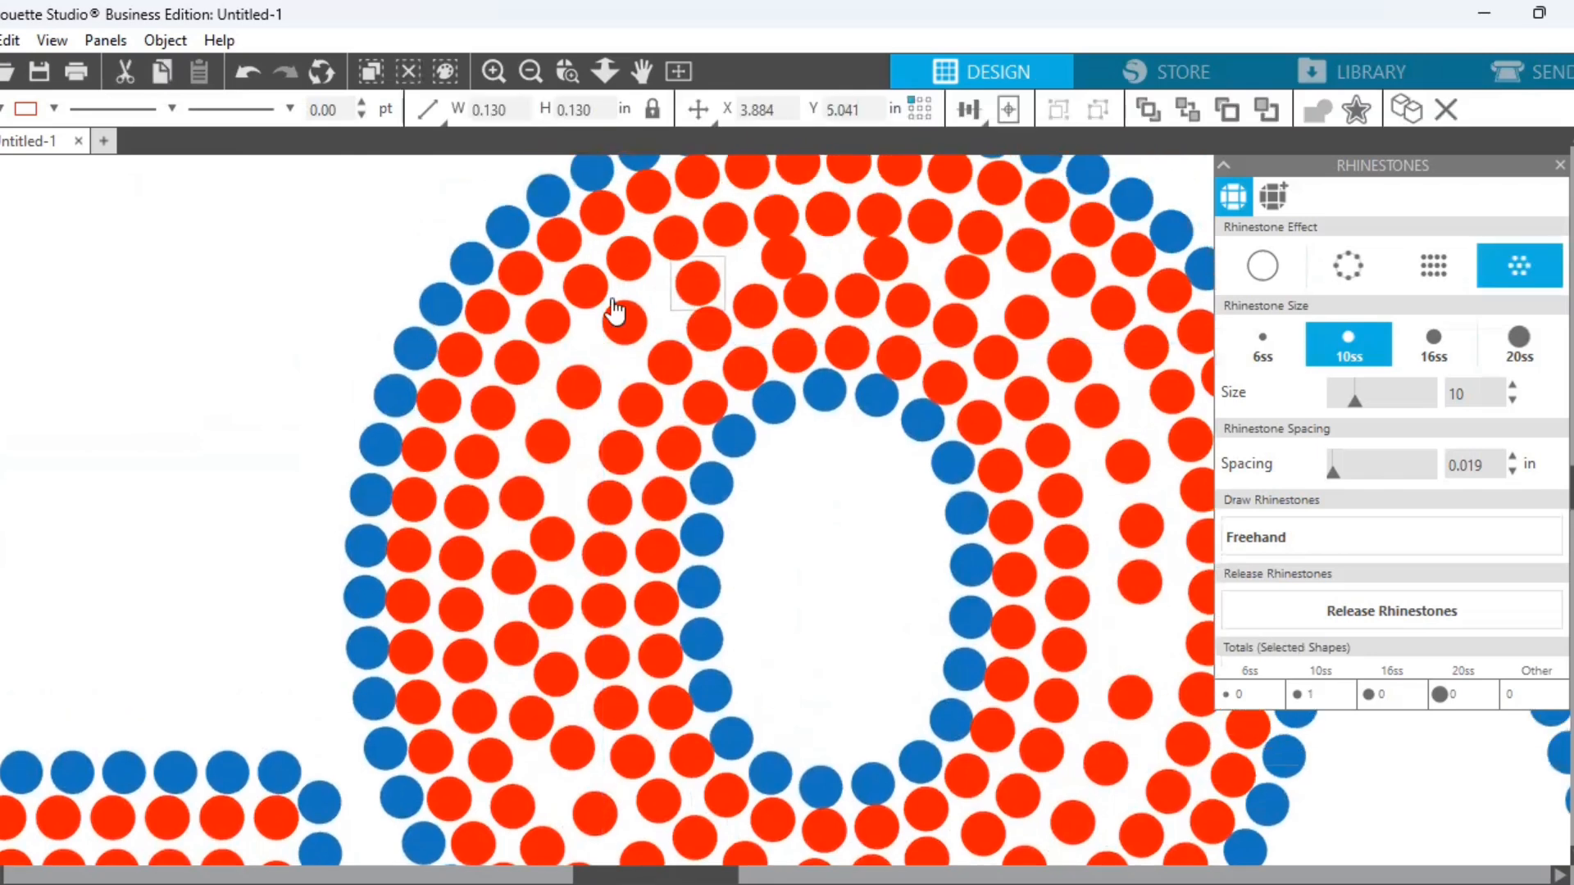
Fine-tune the red stones above the O's opening and toward its upper right to even out the gaps
left_click_drag(799, 316, 796, 314)
left_click(780, 209)
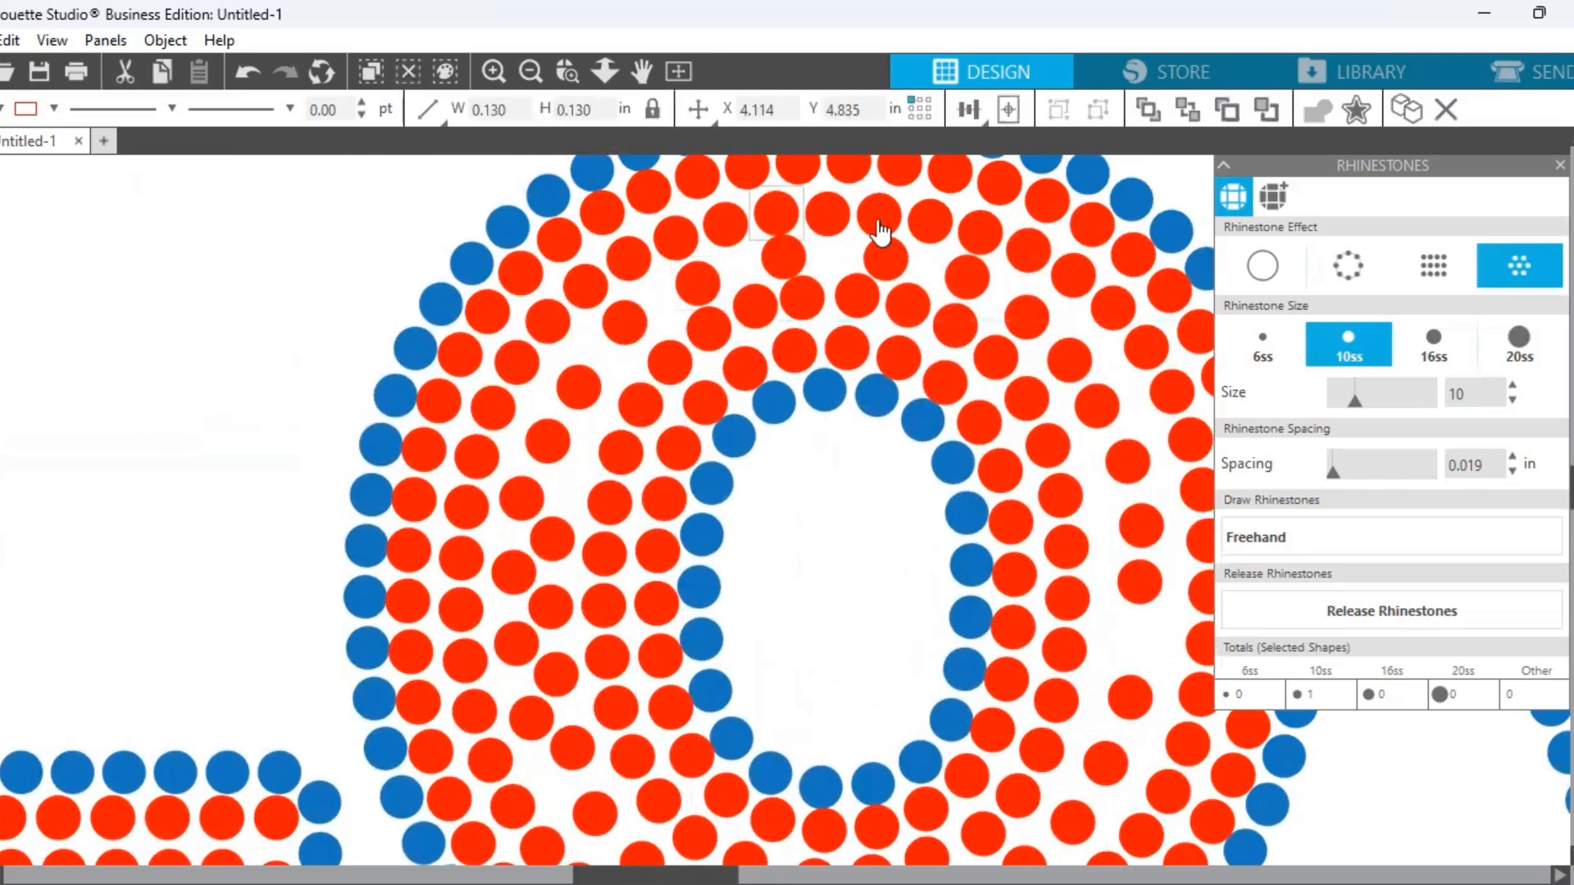
left_click_drag(877, 218, 877, 214)
left_click_drag(861, 296, 855, 302)
left_click(960, 259)
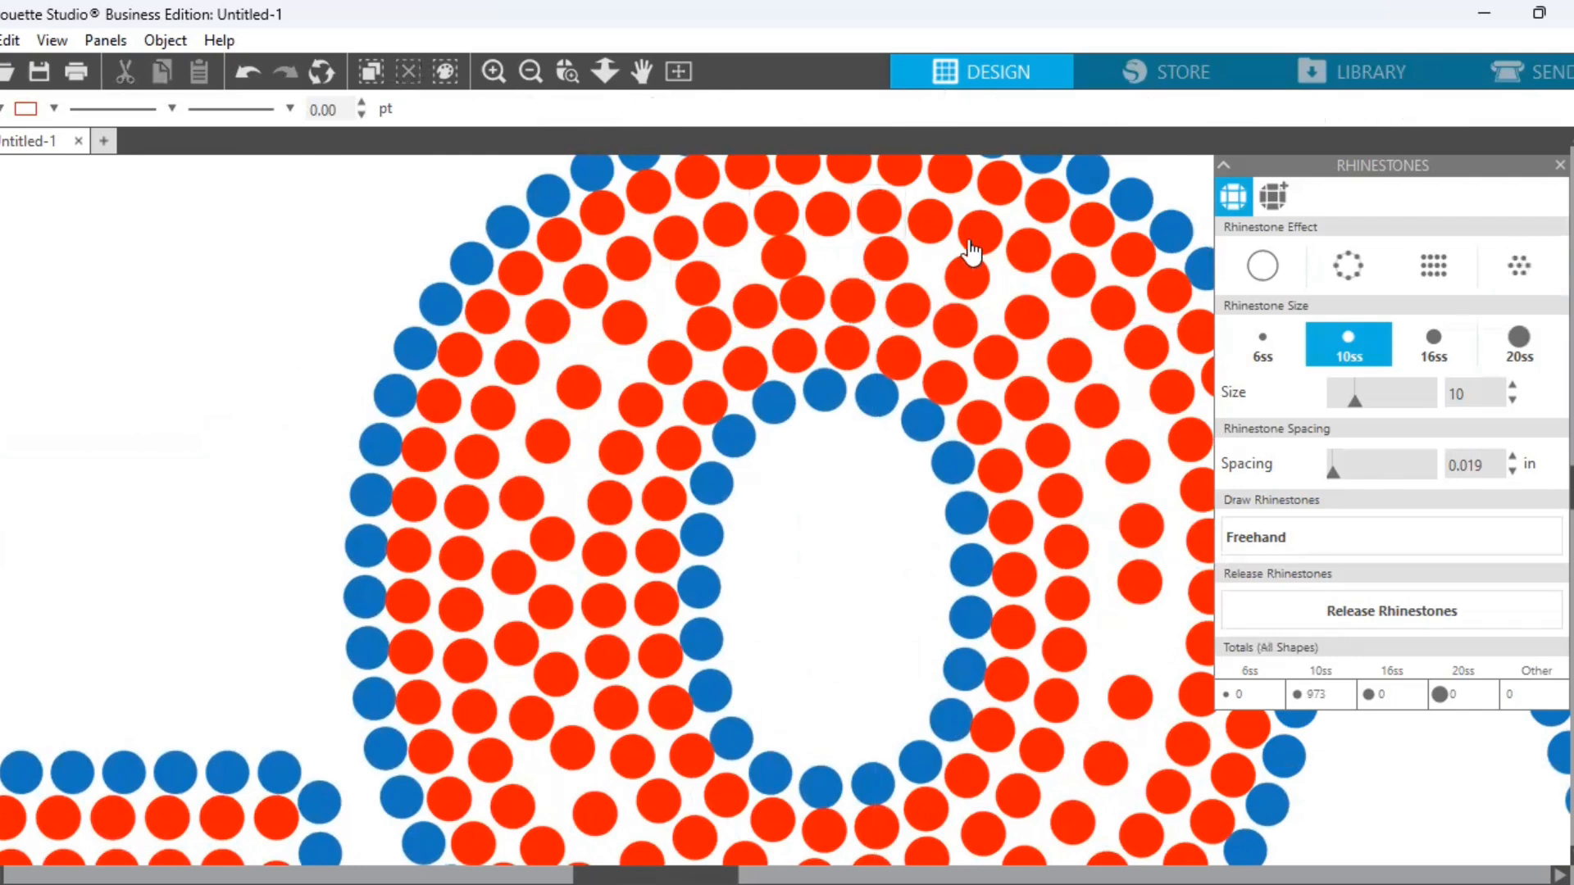
left_click_drag(966, 239, 967, 238)
left_click(955, 322)
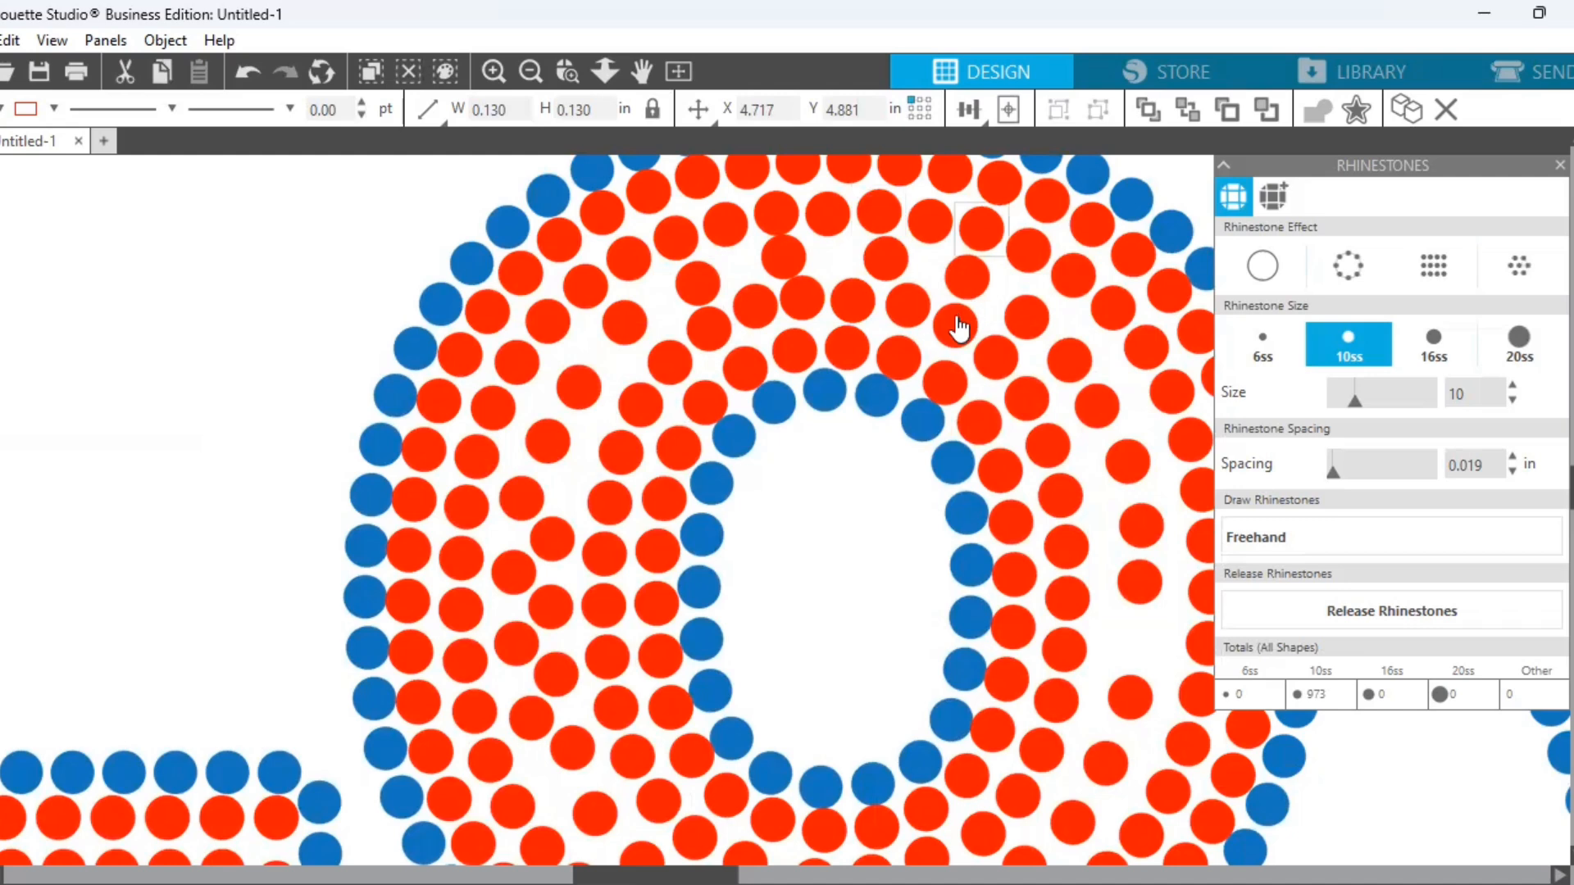
left_click(954, 318)
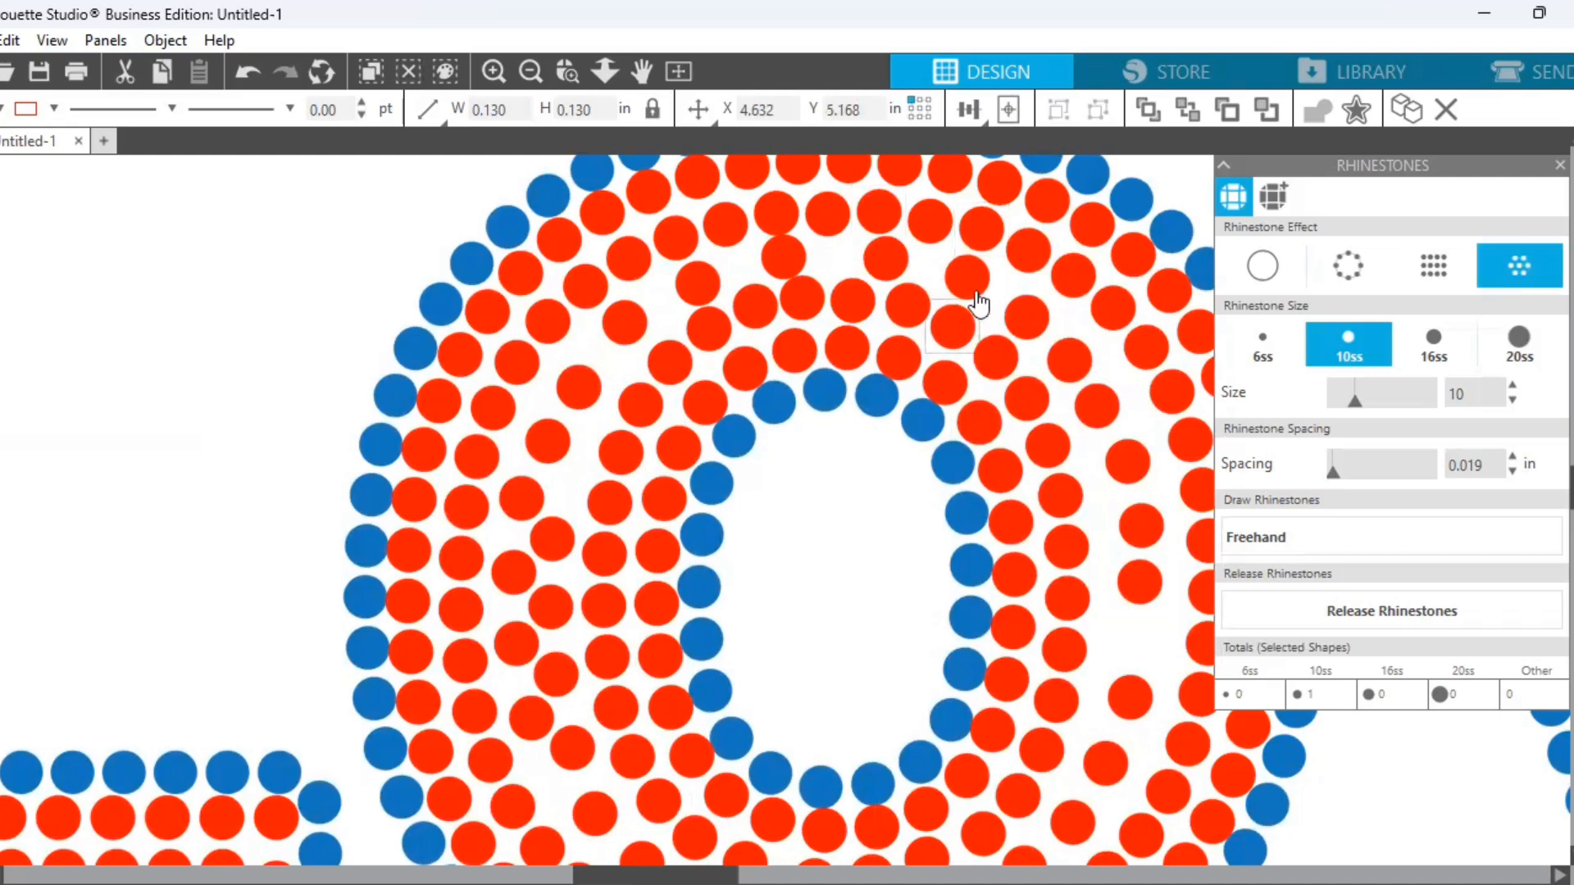
left_click(806, 303)
left_click_drag(789, 264, 789, 257)
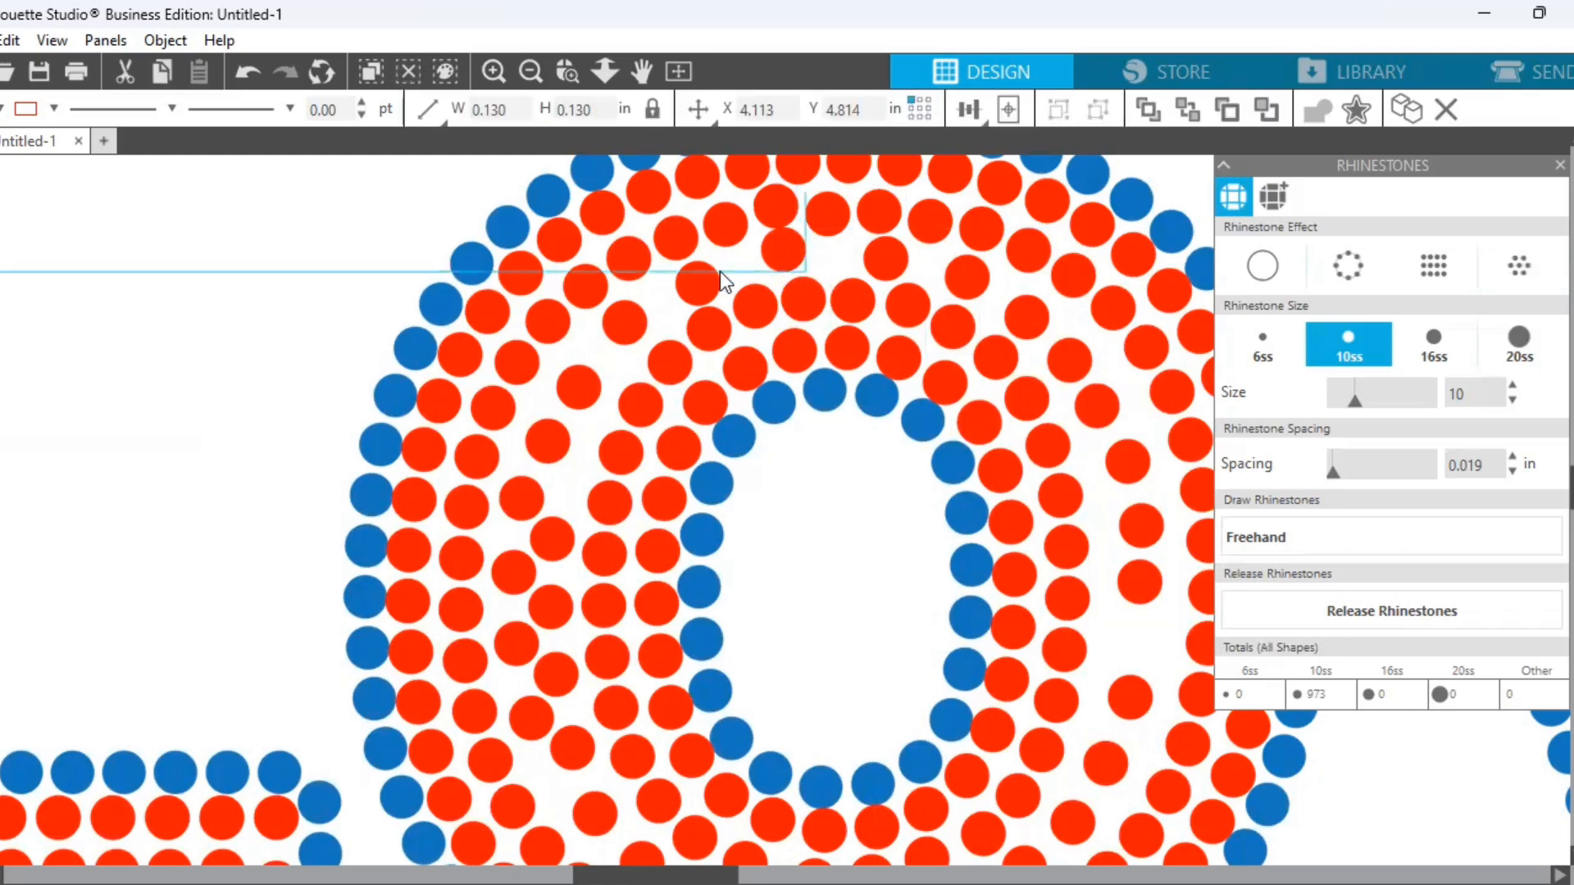
Shift three middle-row red stones up along the O's upper-left curve to spread them more evenly
left_click_drag(588, 384, 601, 358)
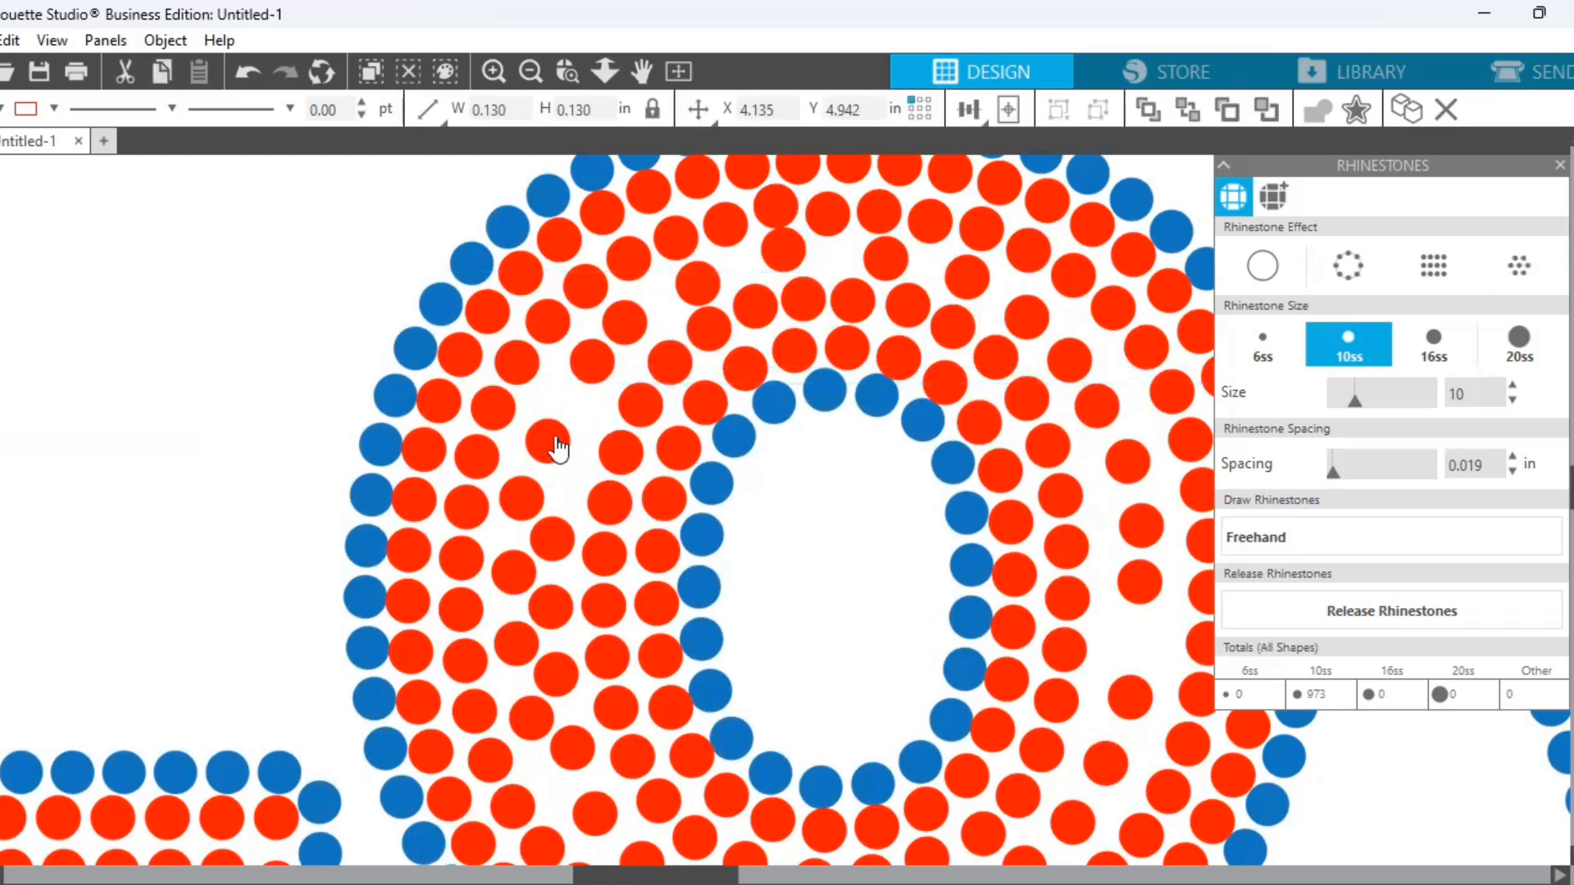
left_click_drag(555, 440, 574, 415)
mouse_move(525, 490)
left_mouse_down()
mouse_move(535, 471)
mouse_move(534, 485)
left_mouse_up()
left_click(328, 519)
Reposition the staggered middle-row red stones down the O's left side to even out their spacing
scroll(328, 514, "down", 5)
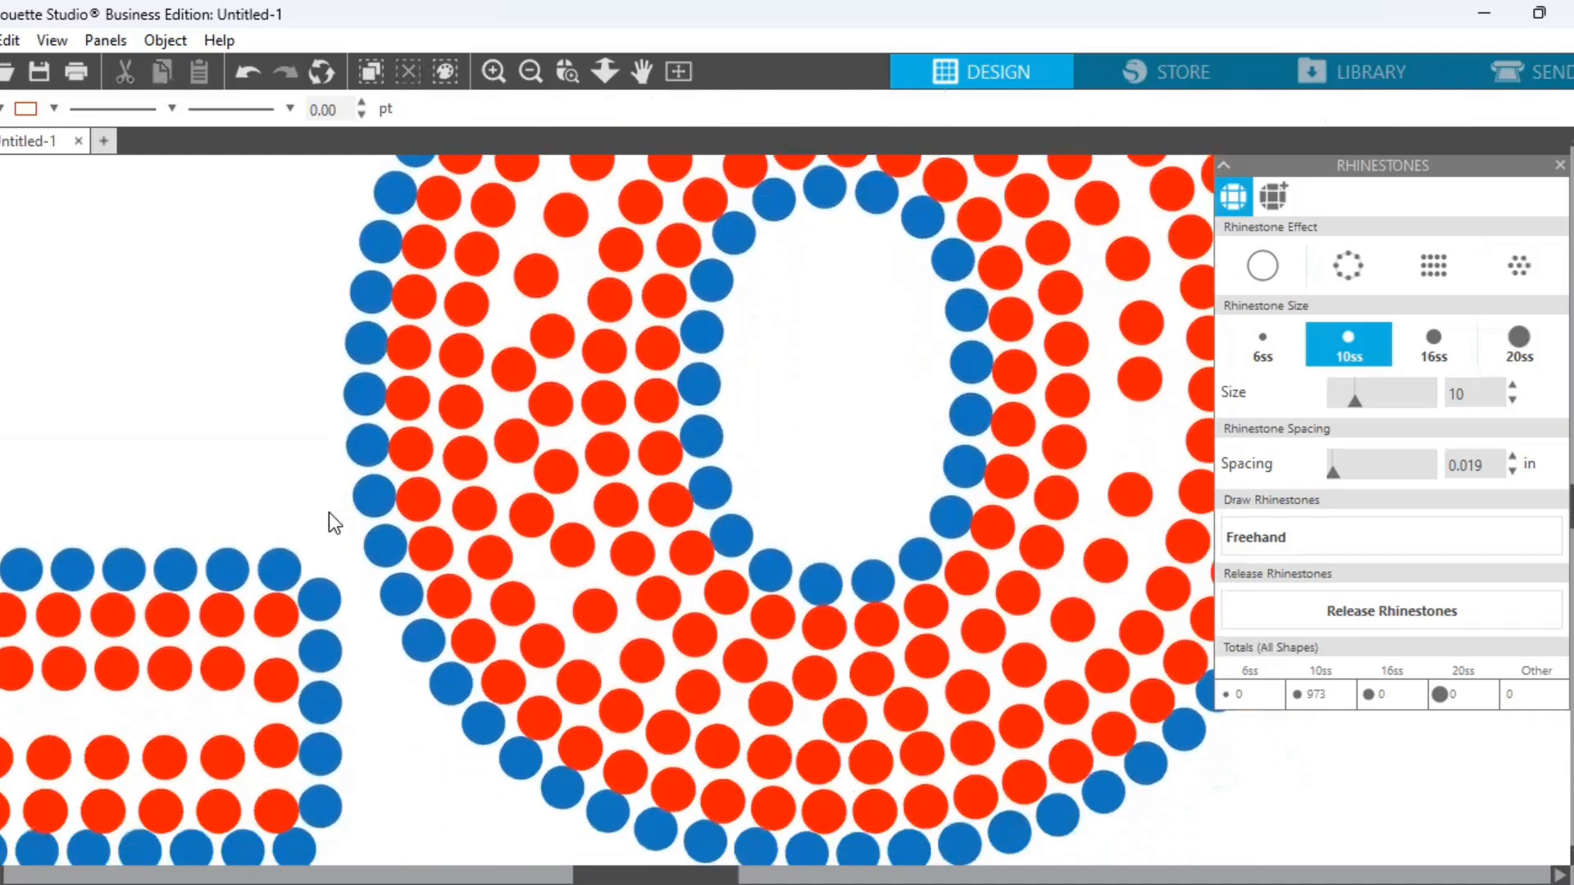
left_click(559, 471)
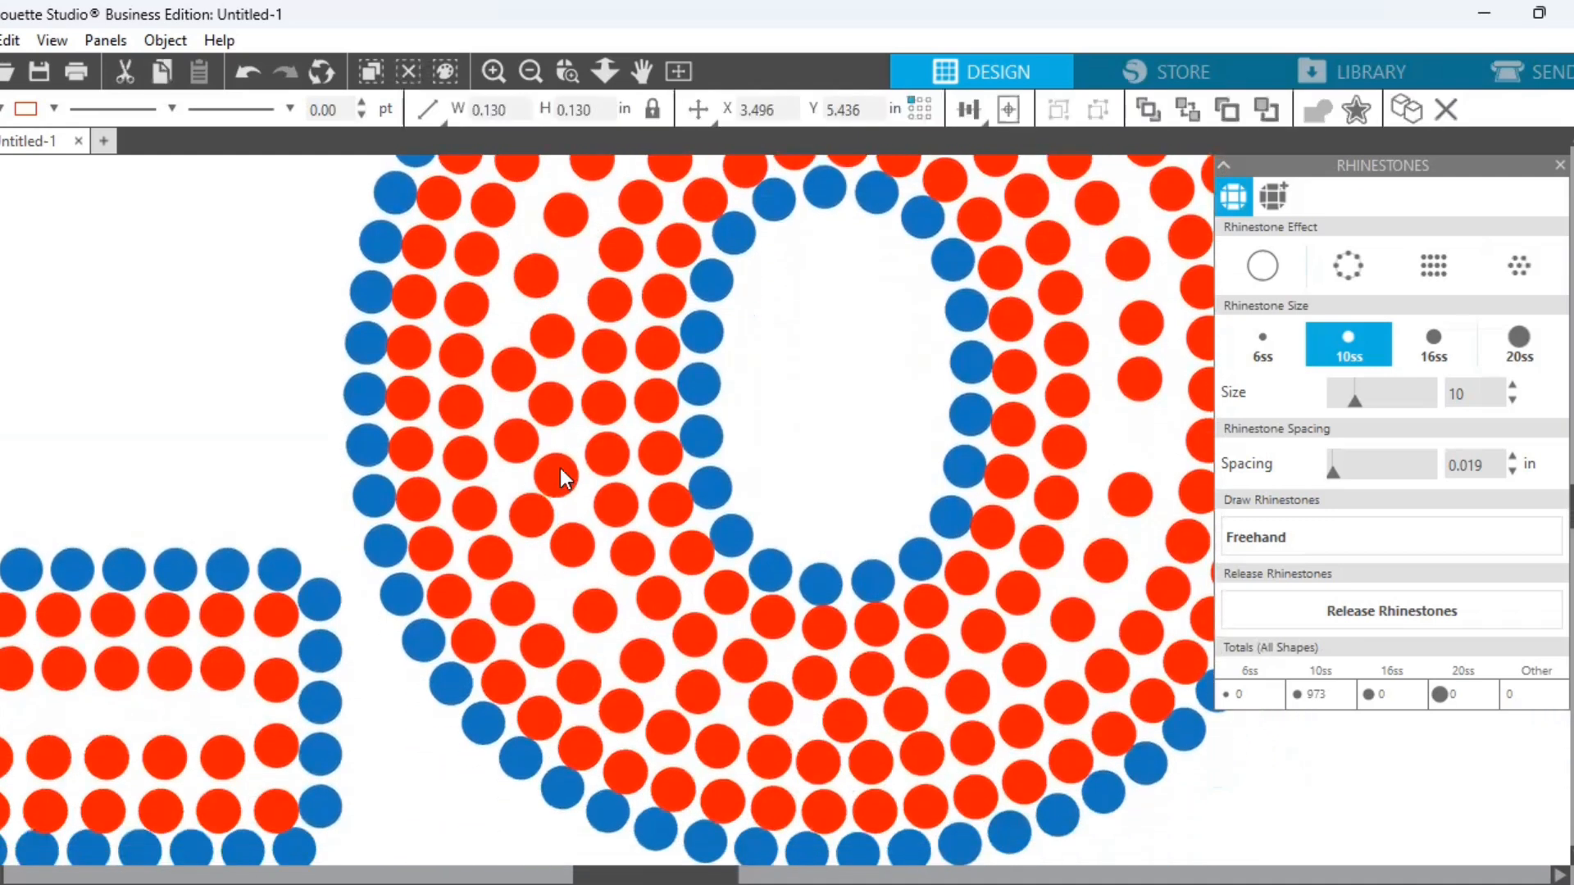
left_click(538, 505)
left_click_drag(568, 547, 555, 565)
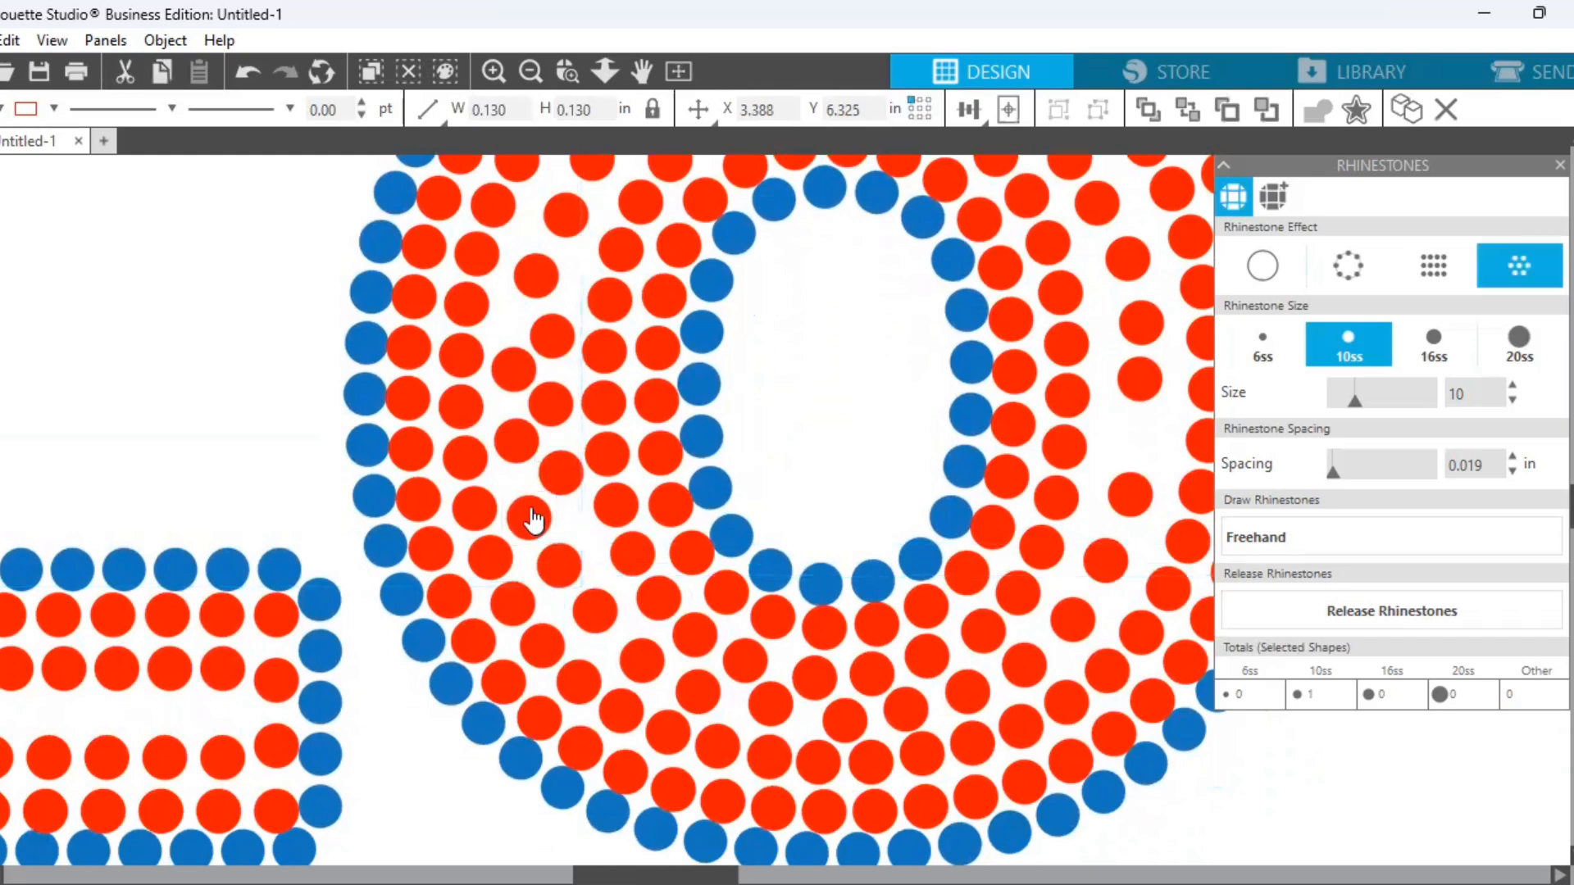
left_click(568, 484)
left_click_drag(522, 437, 520, 443)
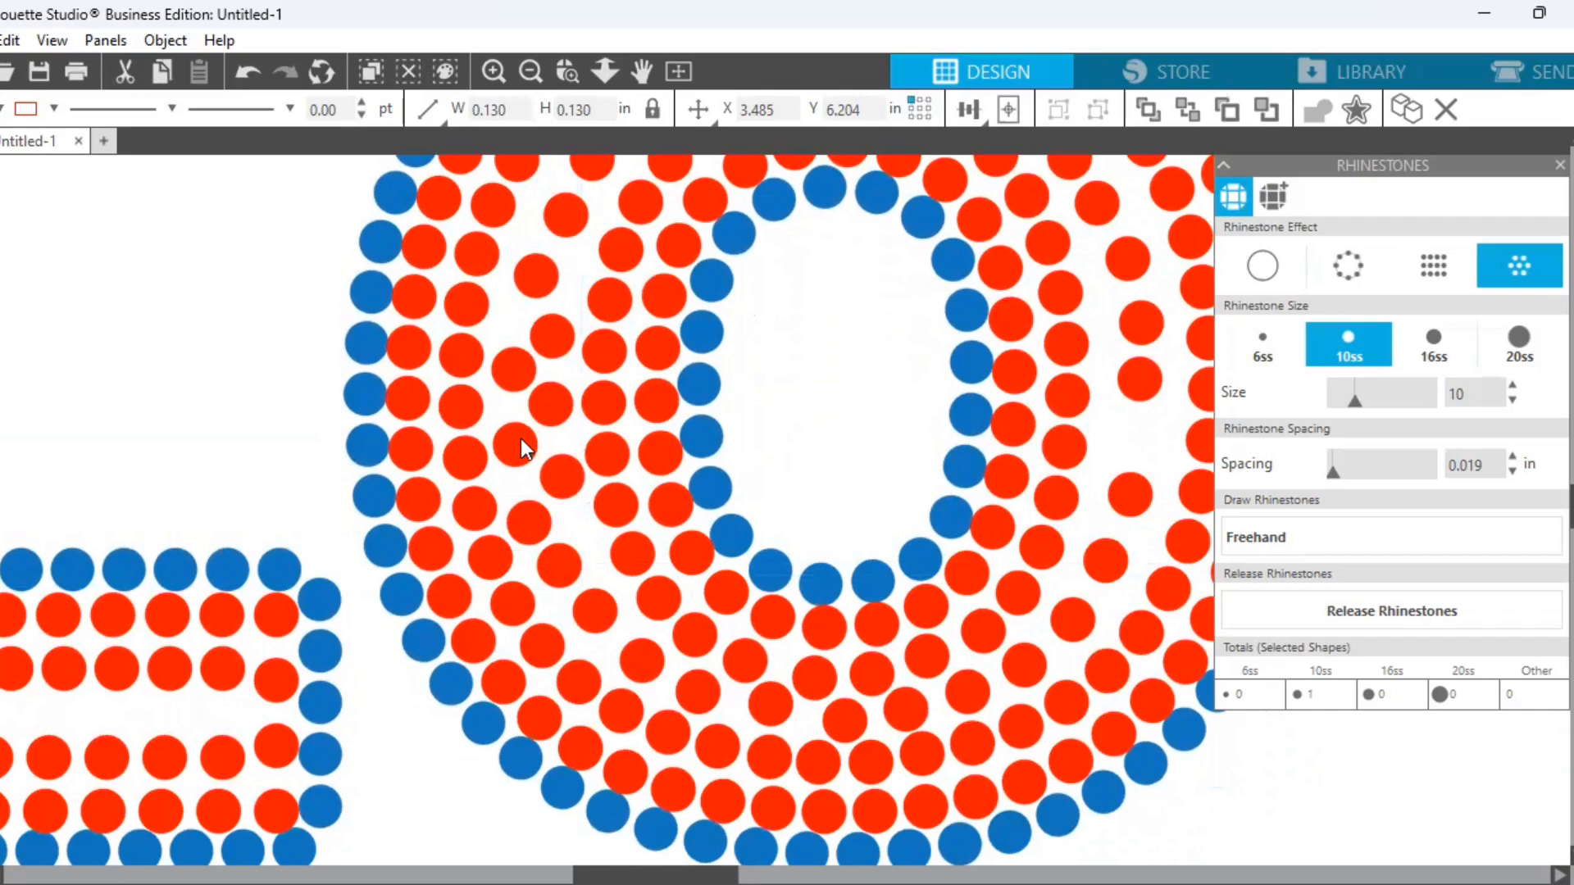
left_click_drag(548, 354, 538, 346)
left_click(549, 408)
Examine the stone spacing around the V's inner notch and across the whole LOVE design
left_click(533, 85)
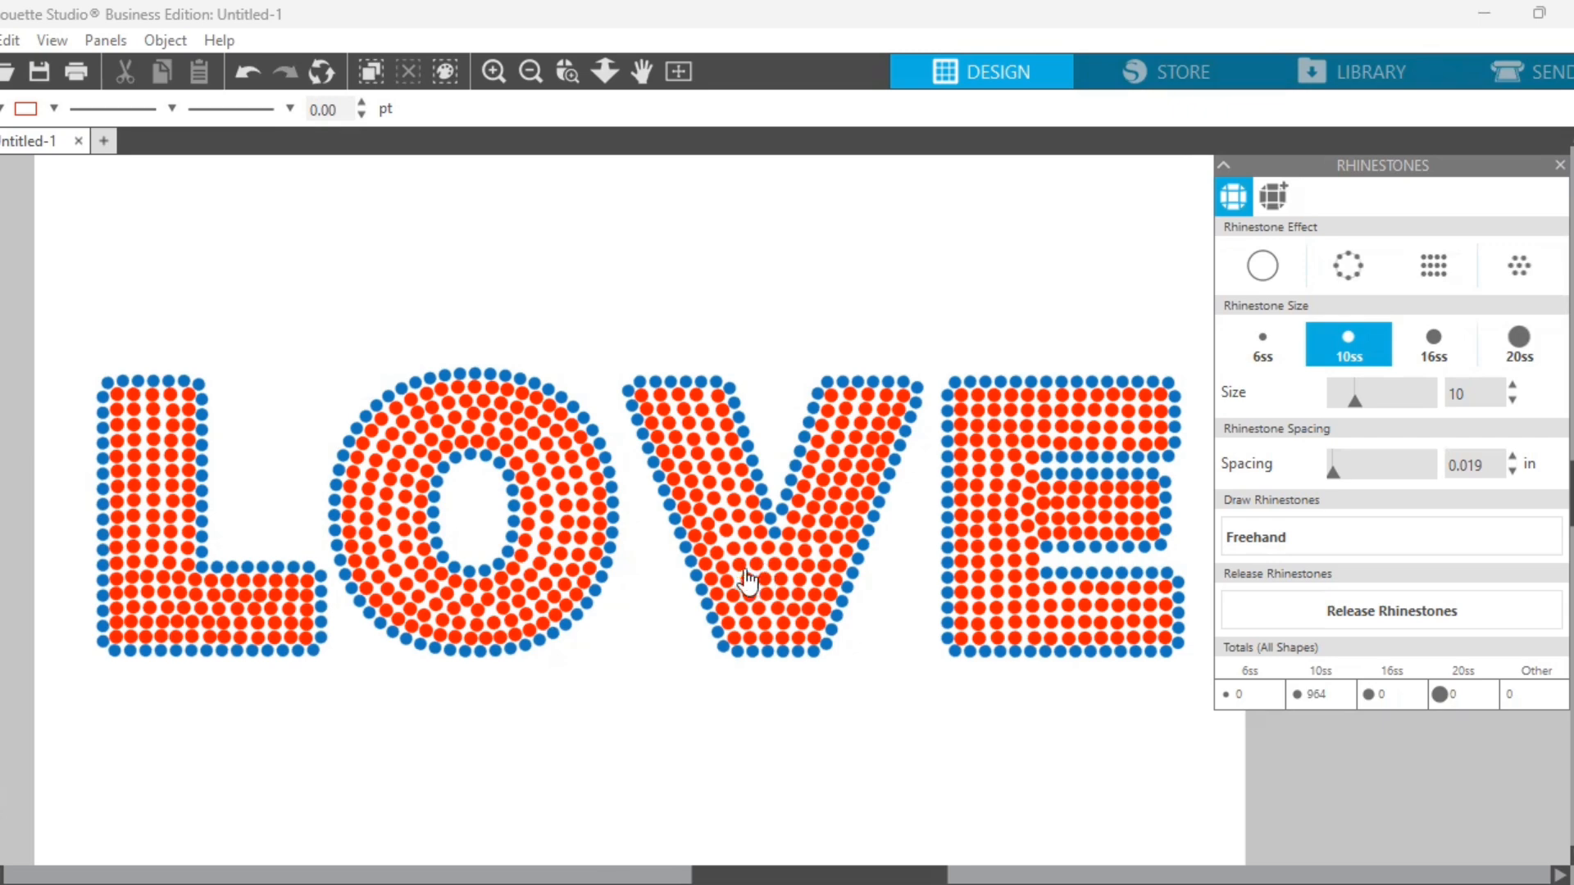
left_click(489, 69)
left_click(490, 69)
left_click(489, 69)
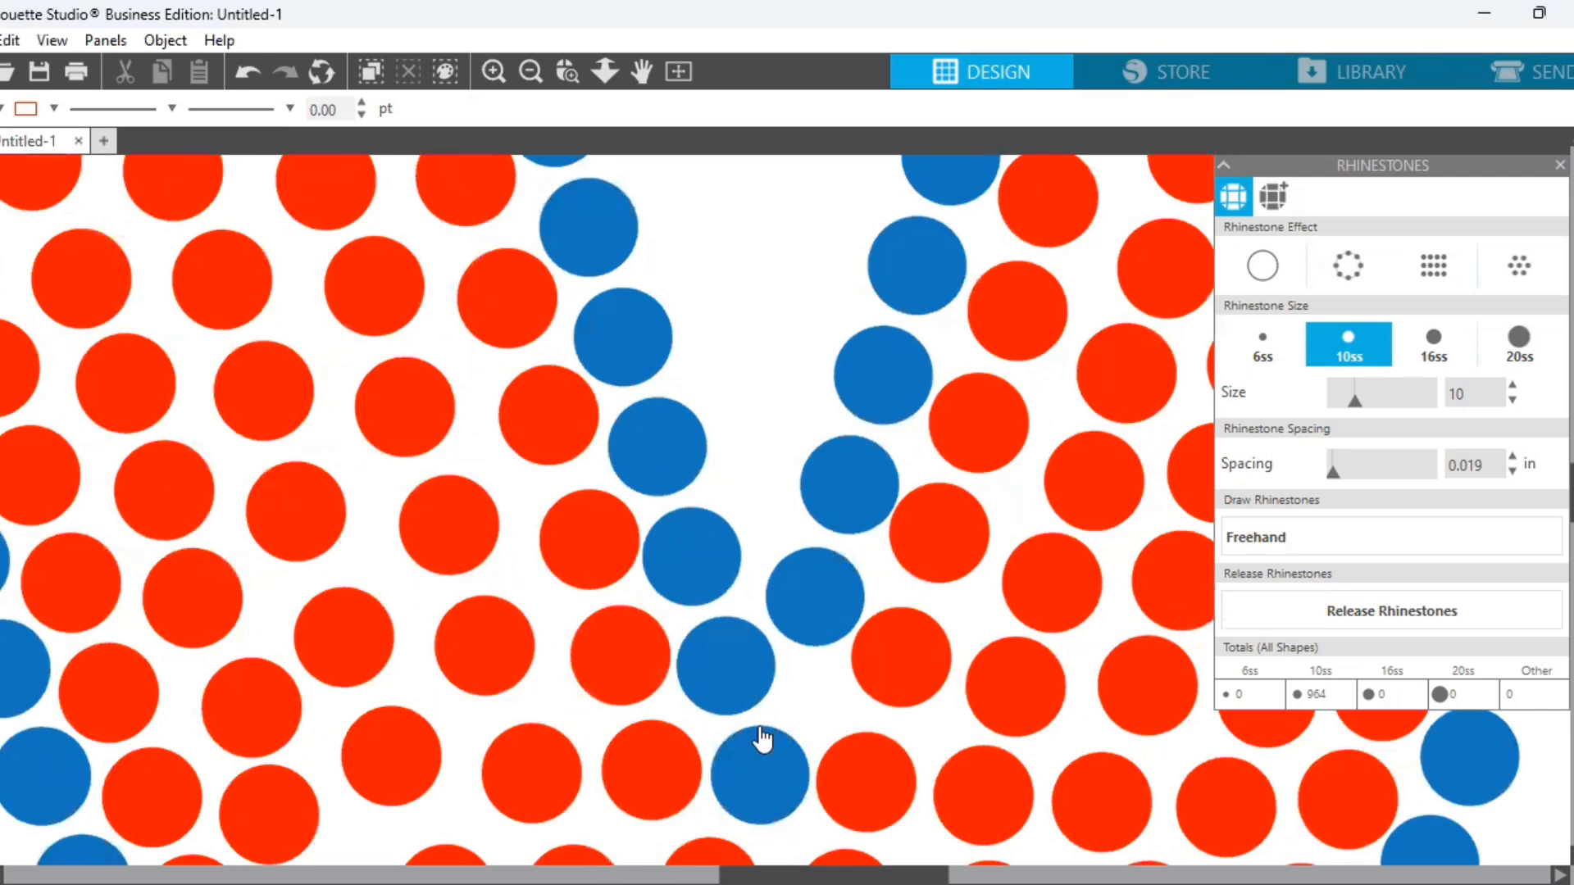
left_click_drag(863, 848, 1079, 803)
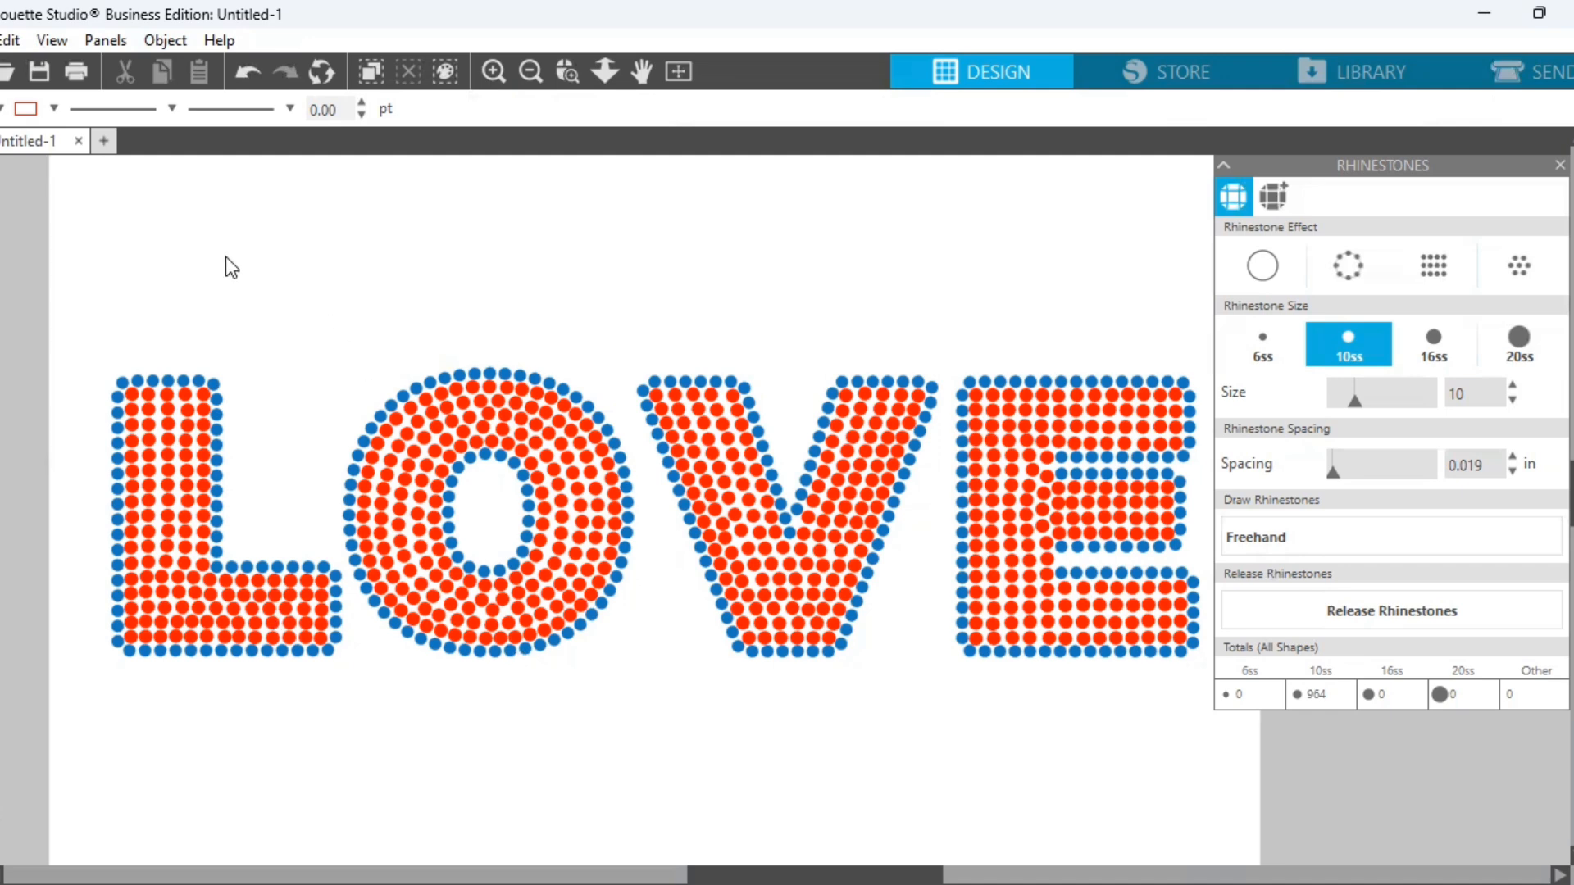
Select all the red stones in the design by their fill color, RGB (255,0,0)
left_click(10, 41)
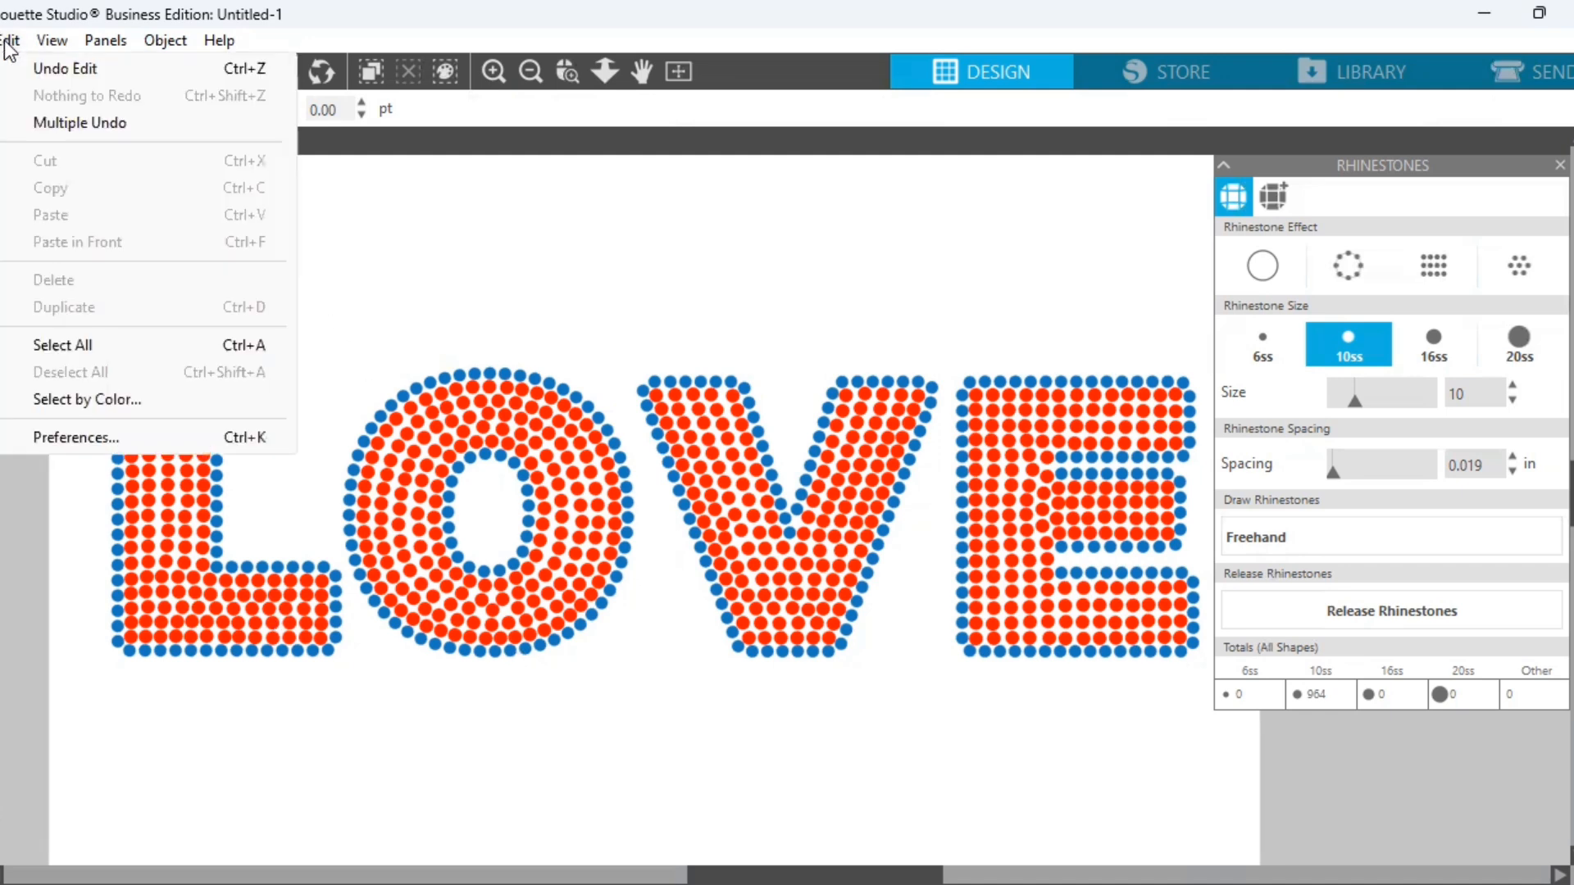
left_click(57, 400)
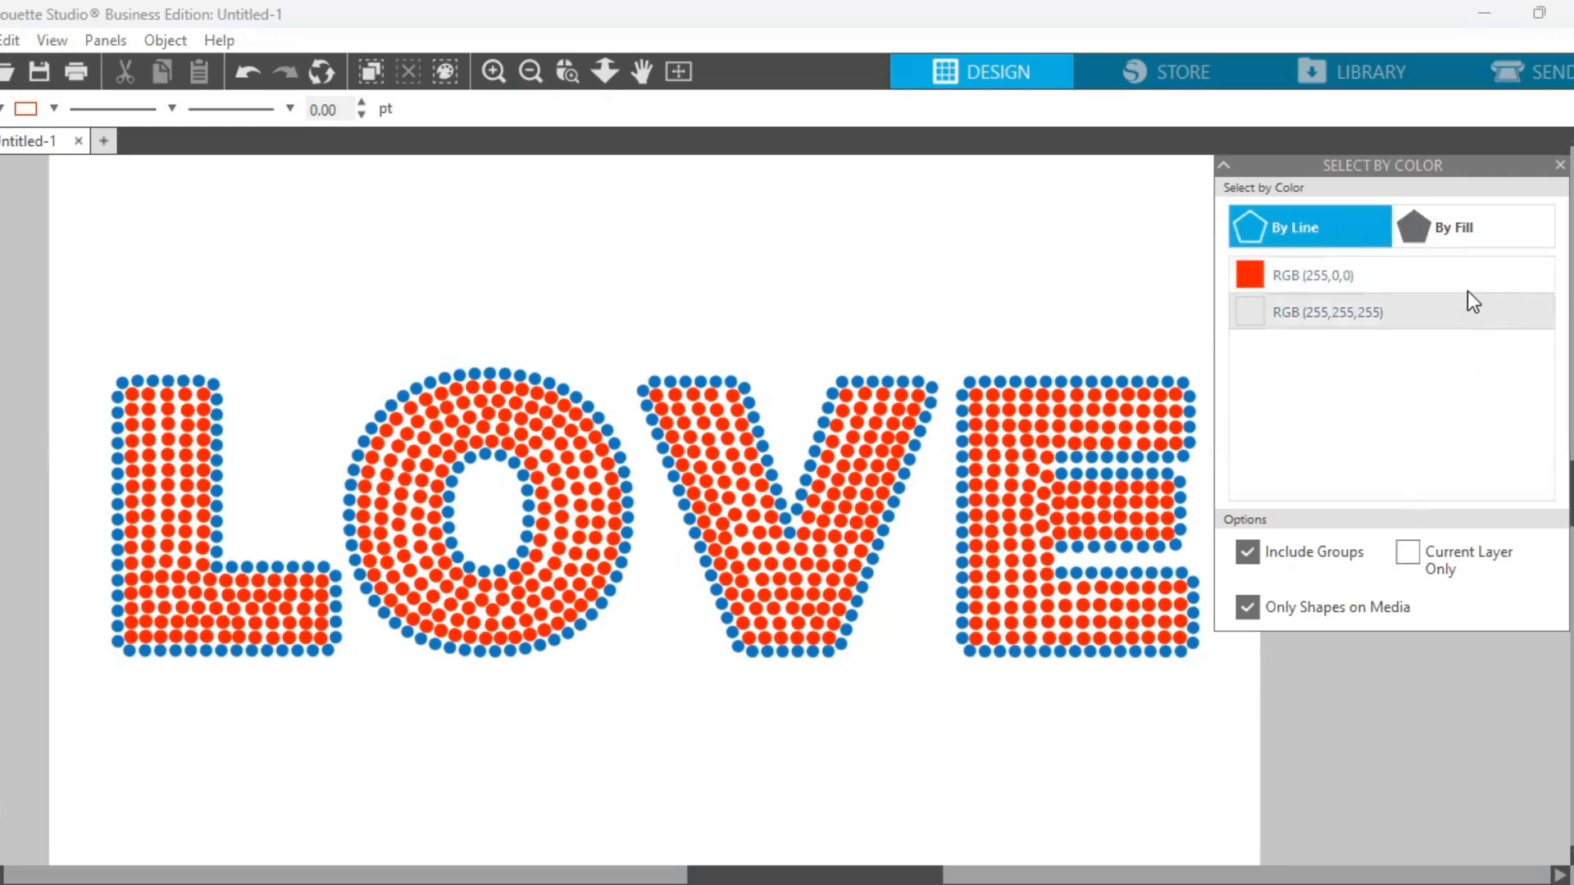
left_click(1458, 239)
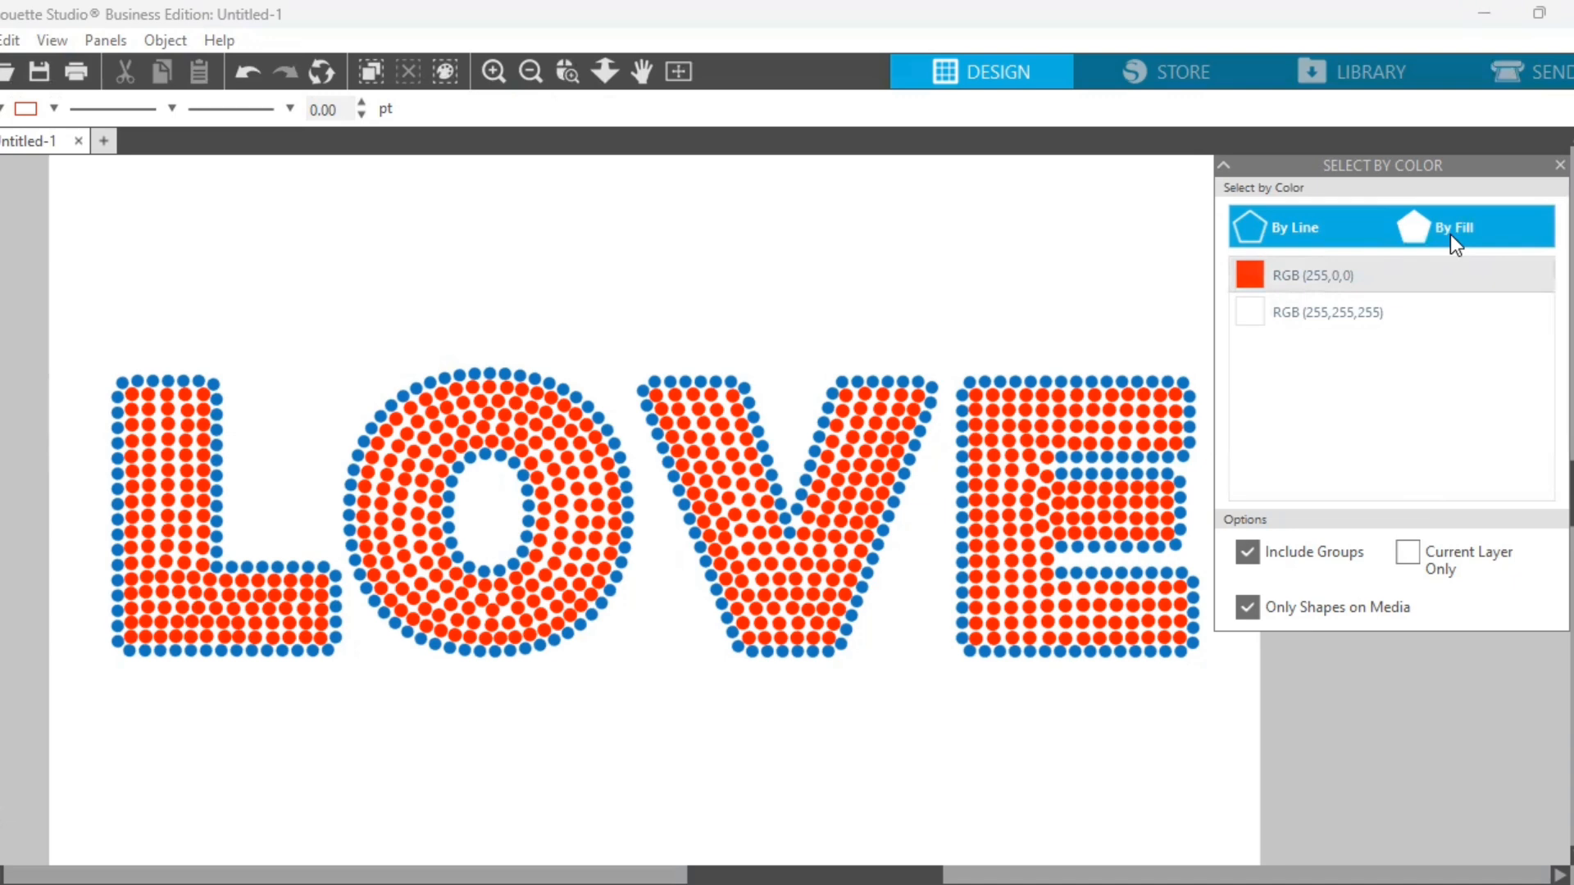
left_click(1449, 235)
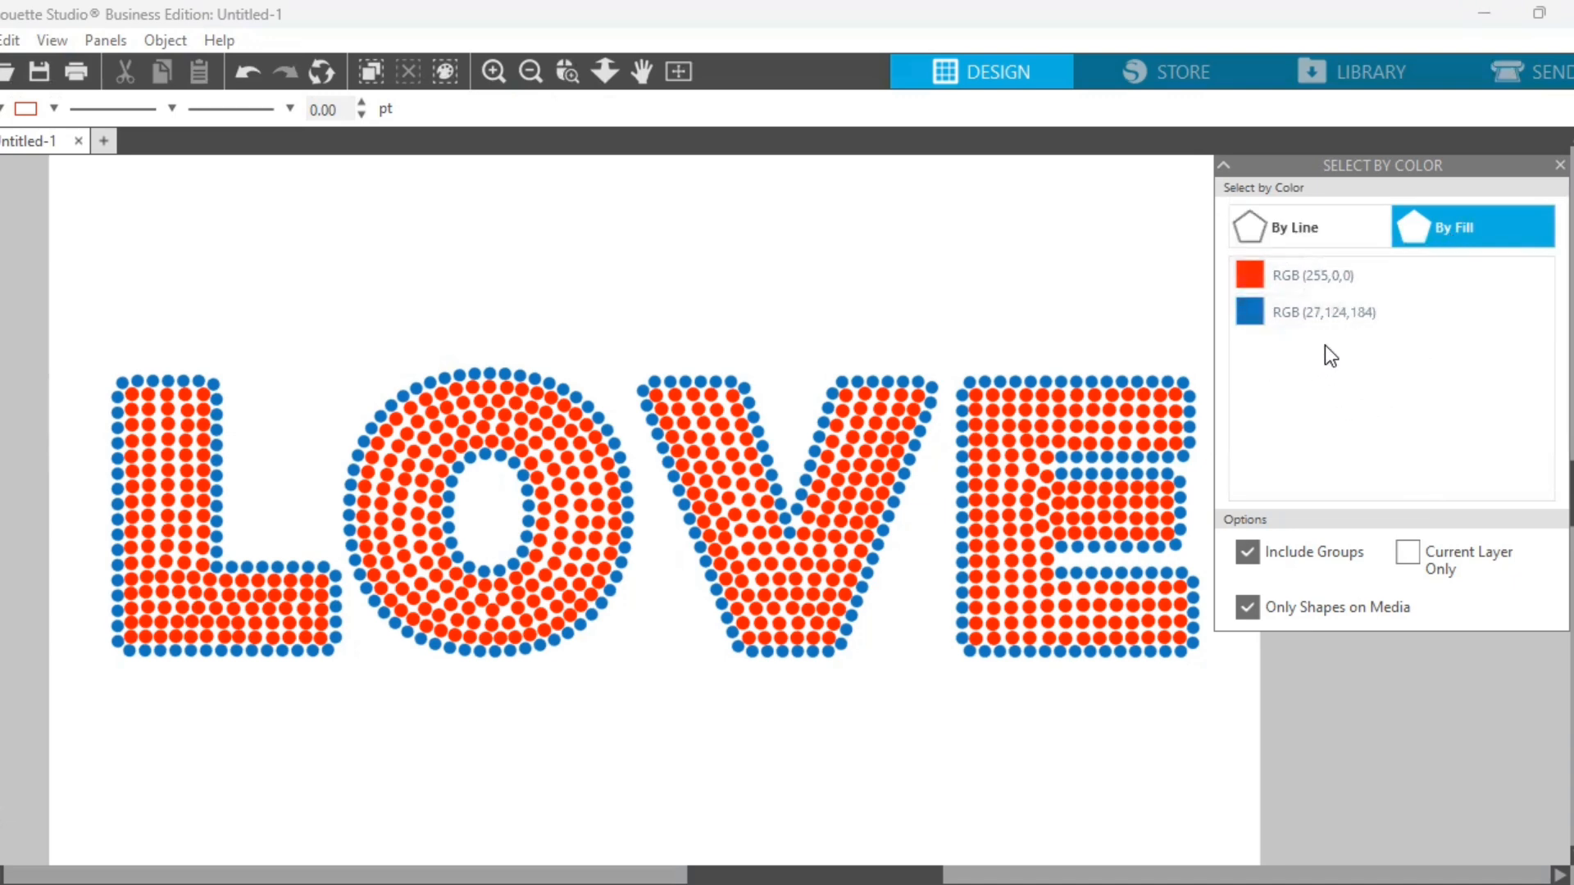
left_click(1339, 283)
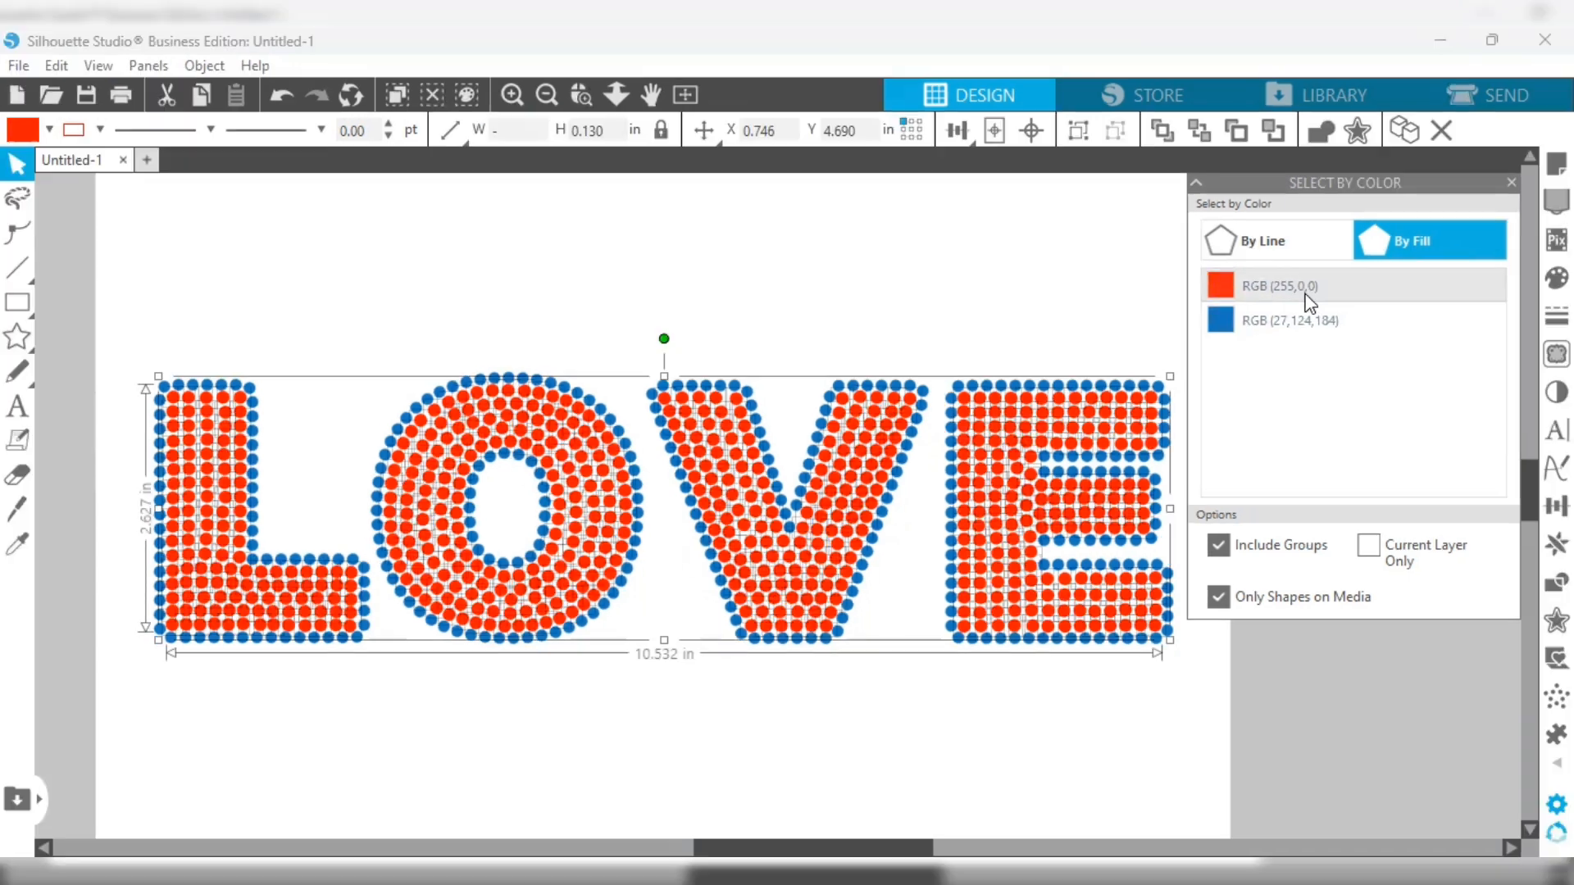
left_click(1239, 322)
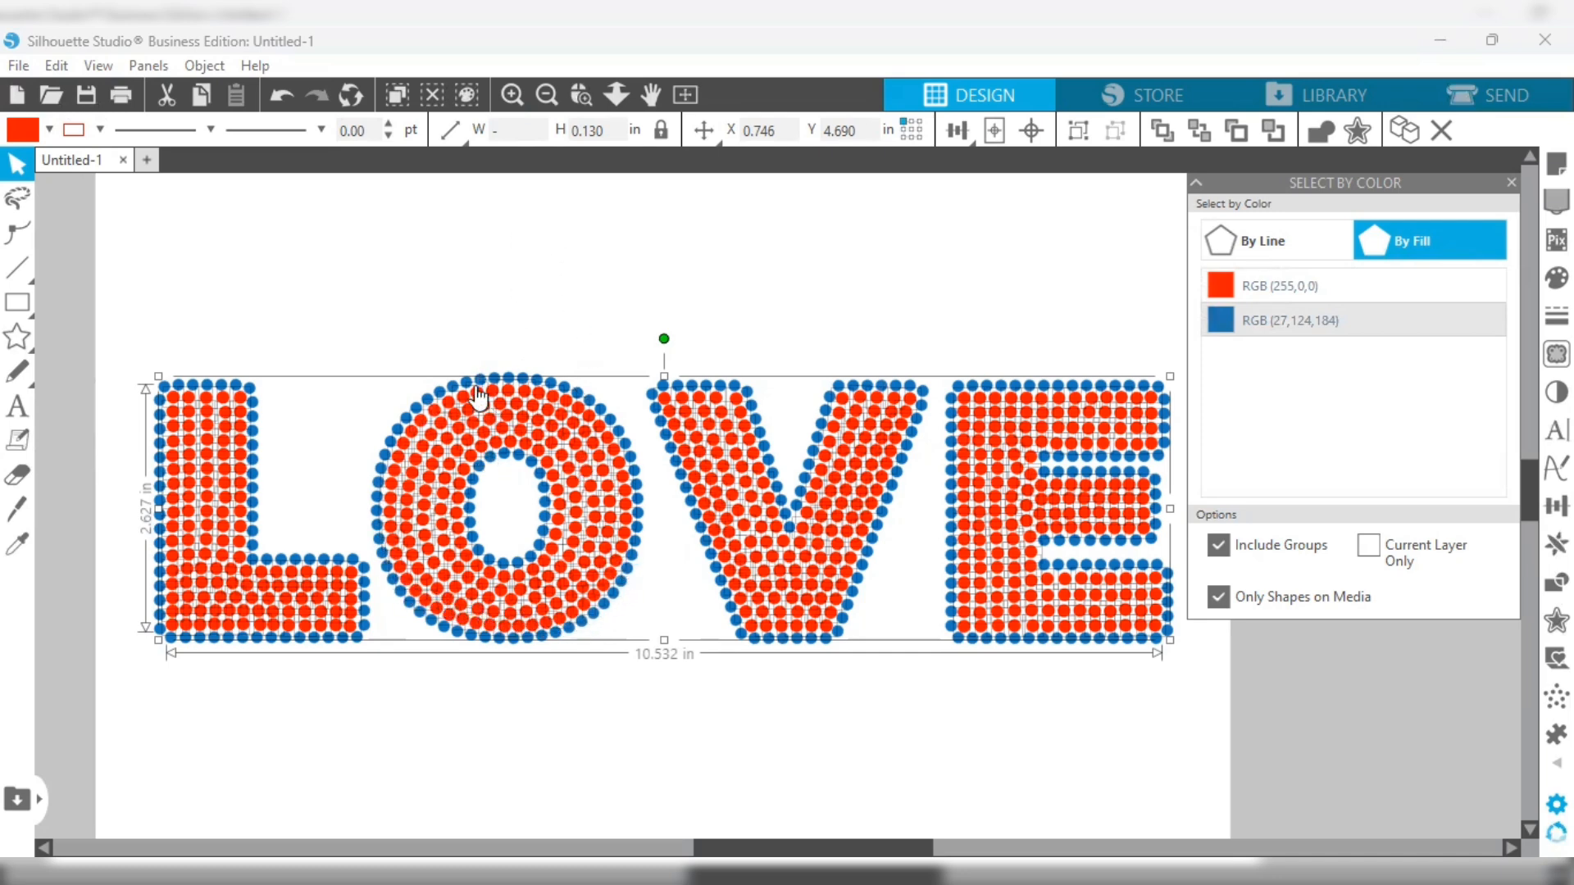
Group the selected red fill stones and make them a compound path
left_click(205, 65)
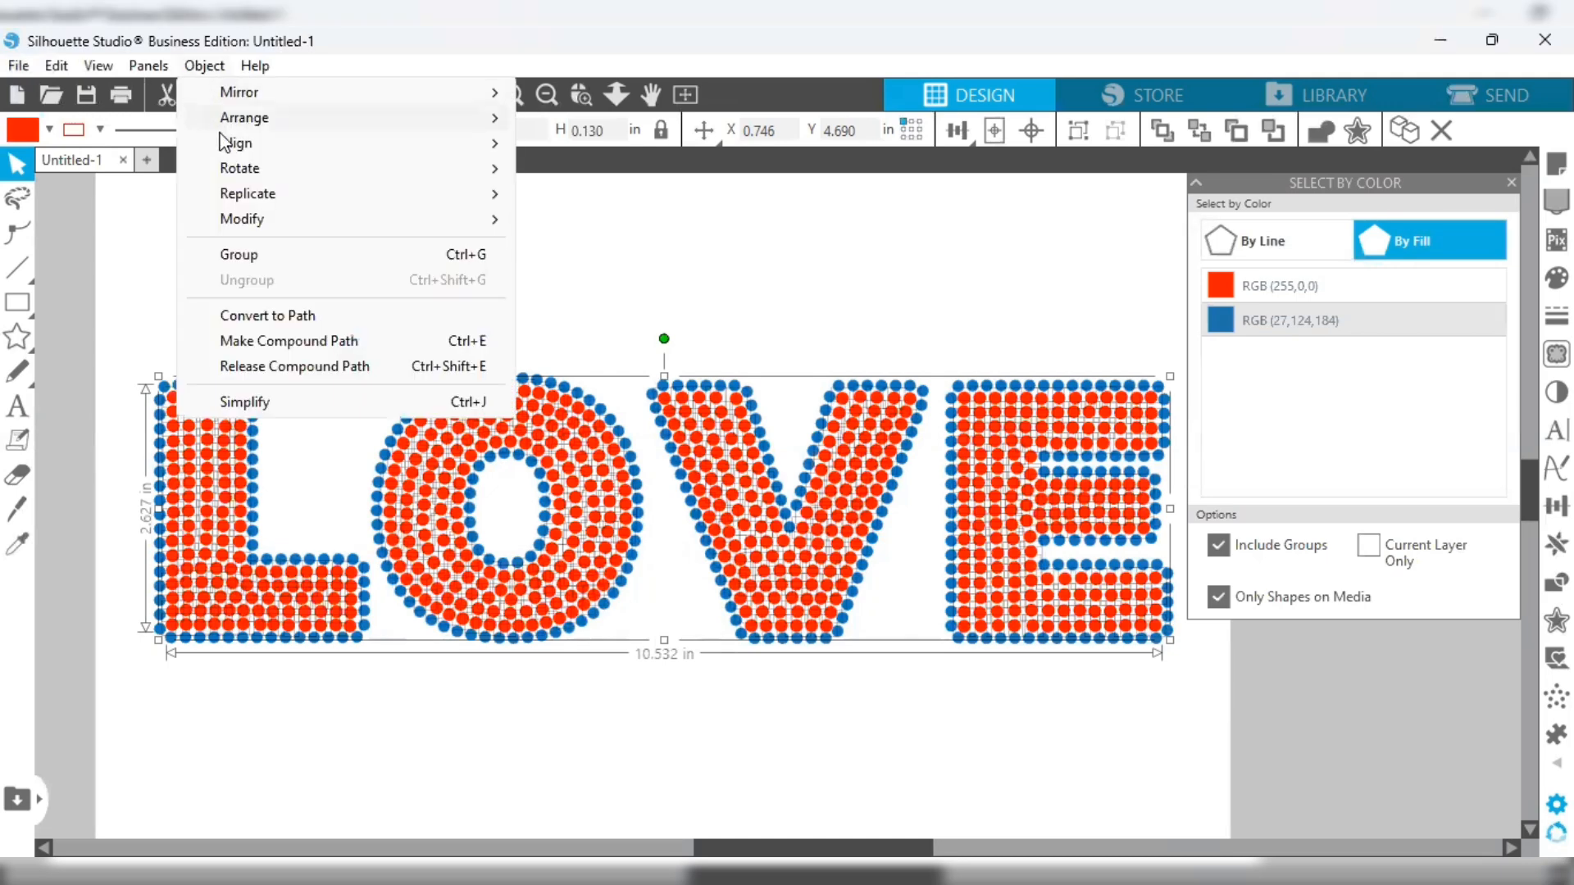
left_click(237, 256)
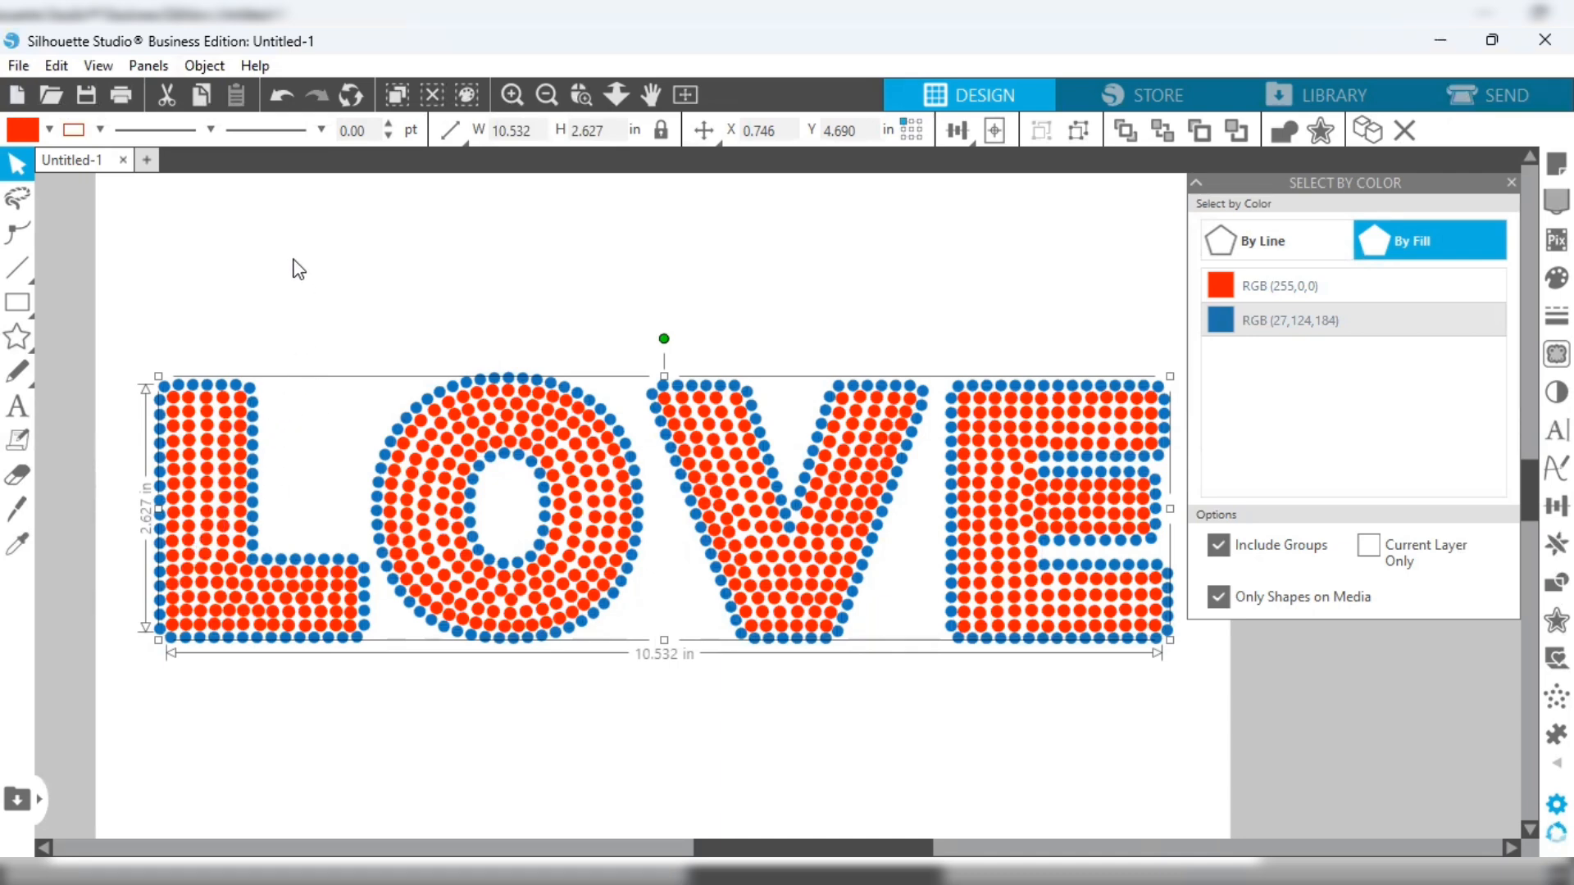
left_click(205, 66)
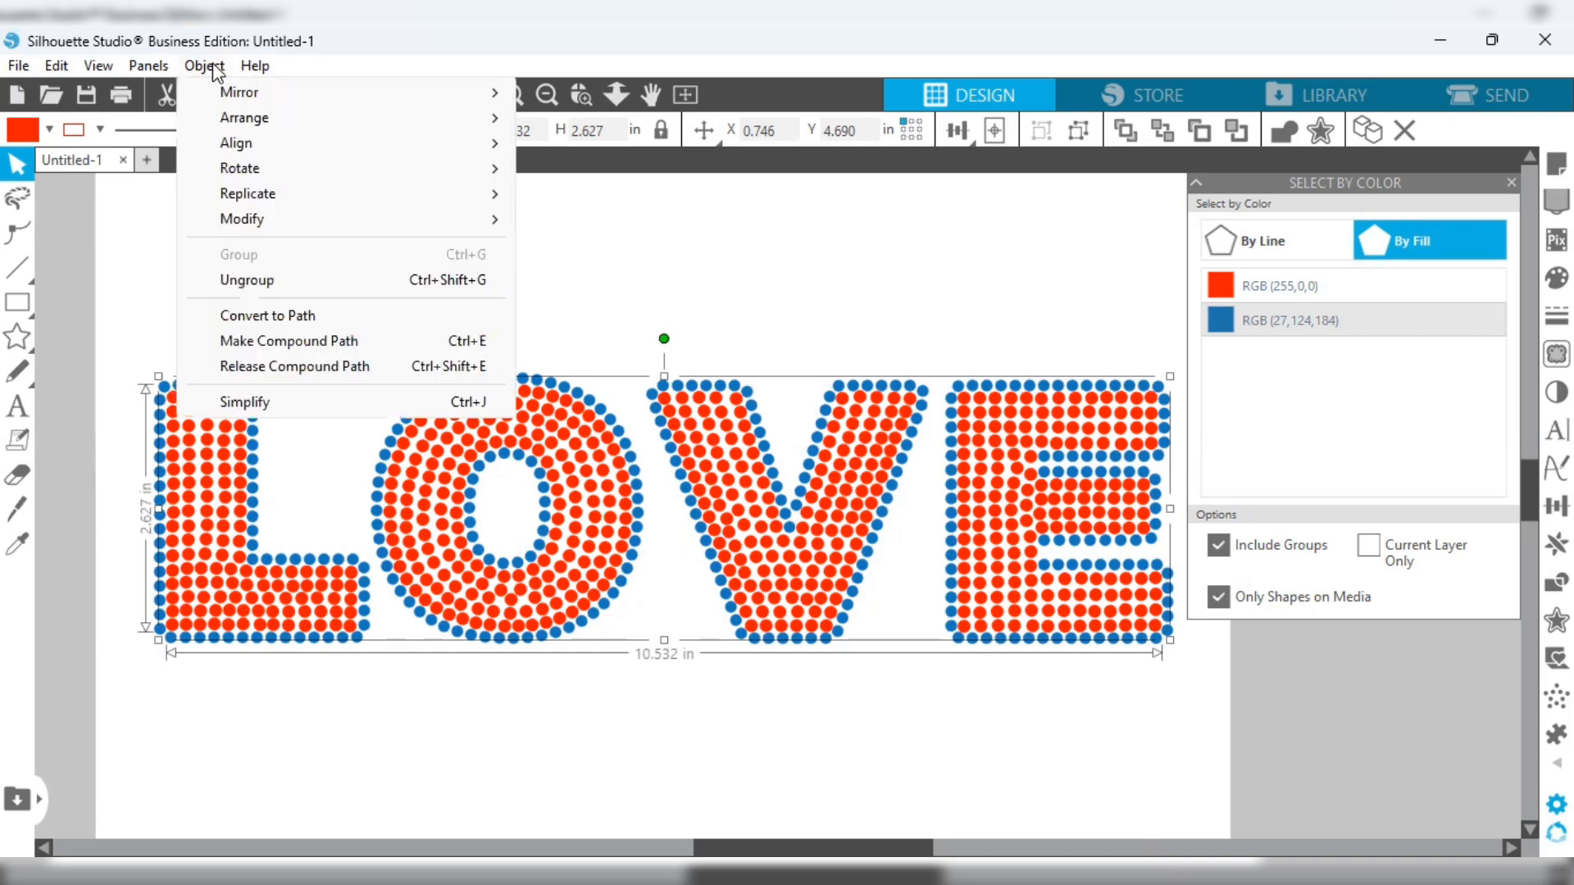
left_click(249, 343)
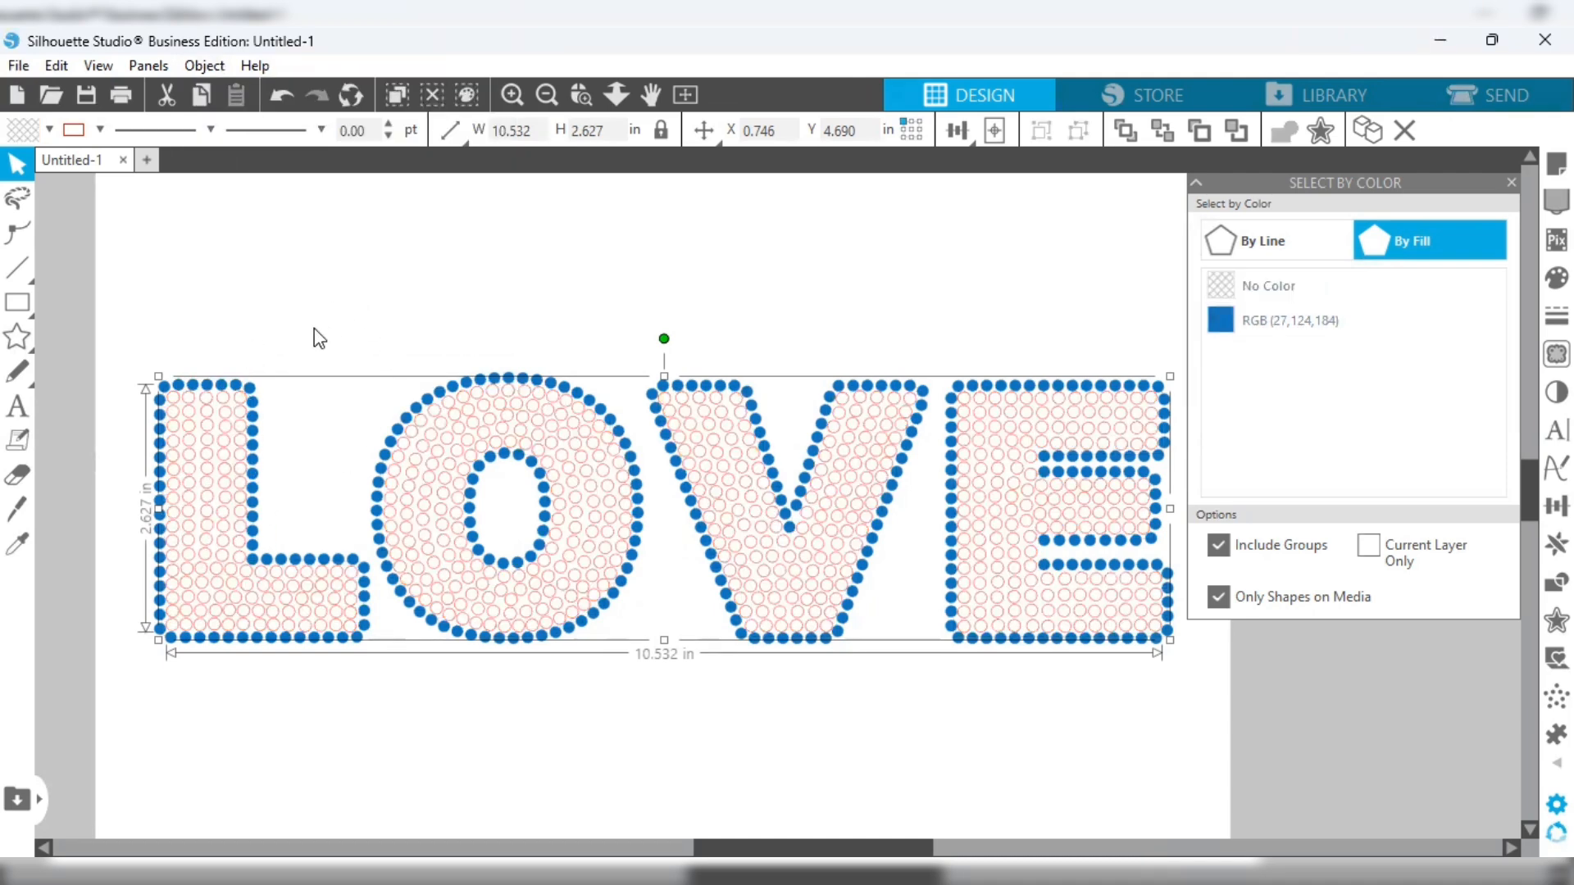
Give the fill-stone compound path a red fill and a white line color
left_click(18, 135)
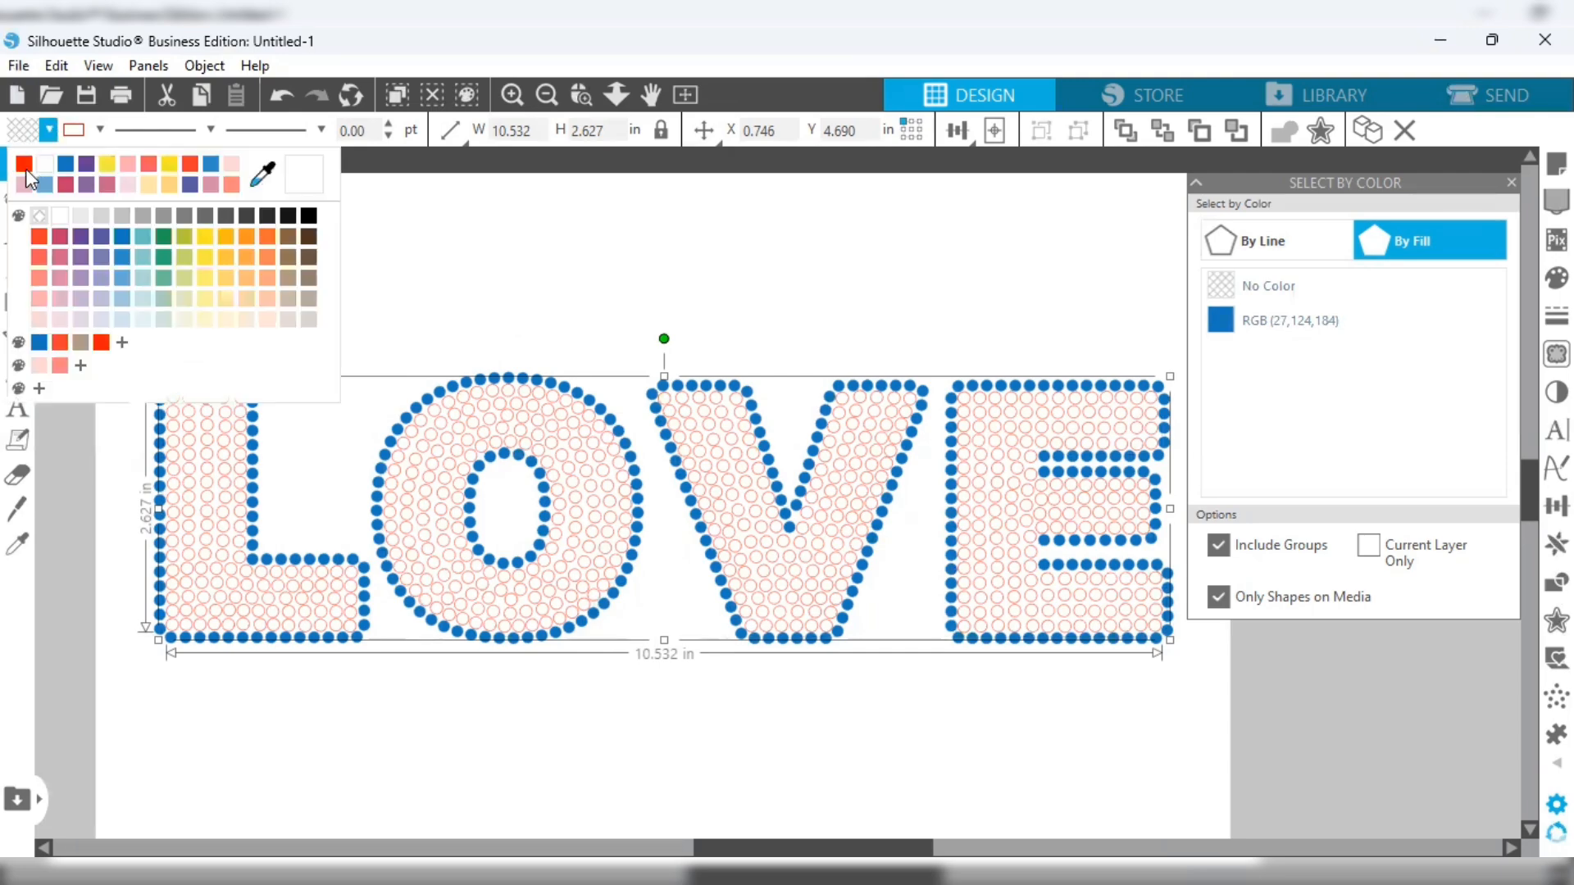
left_click(24, 167)
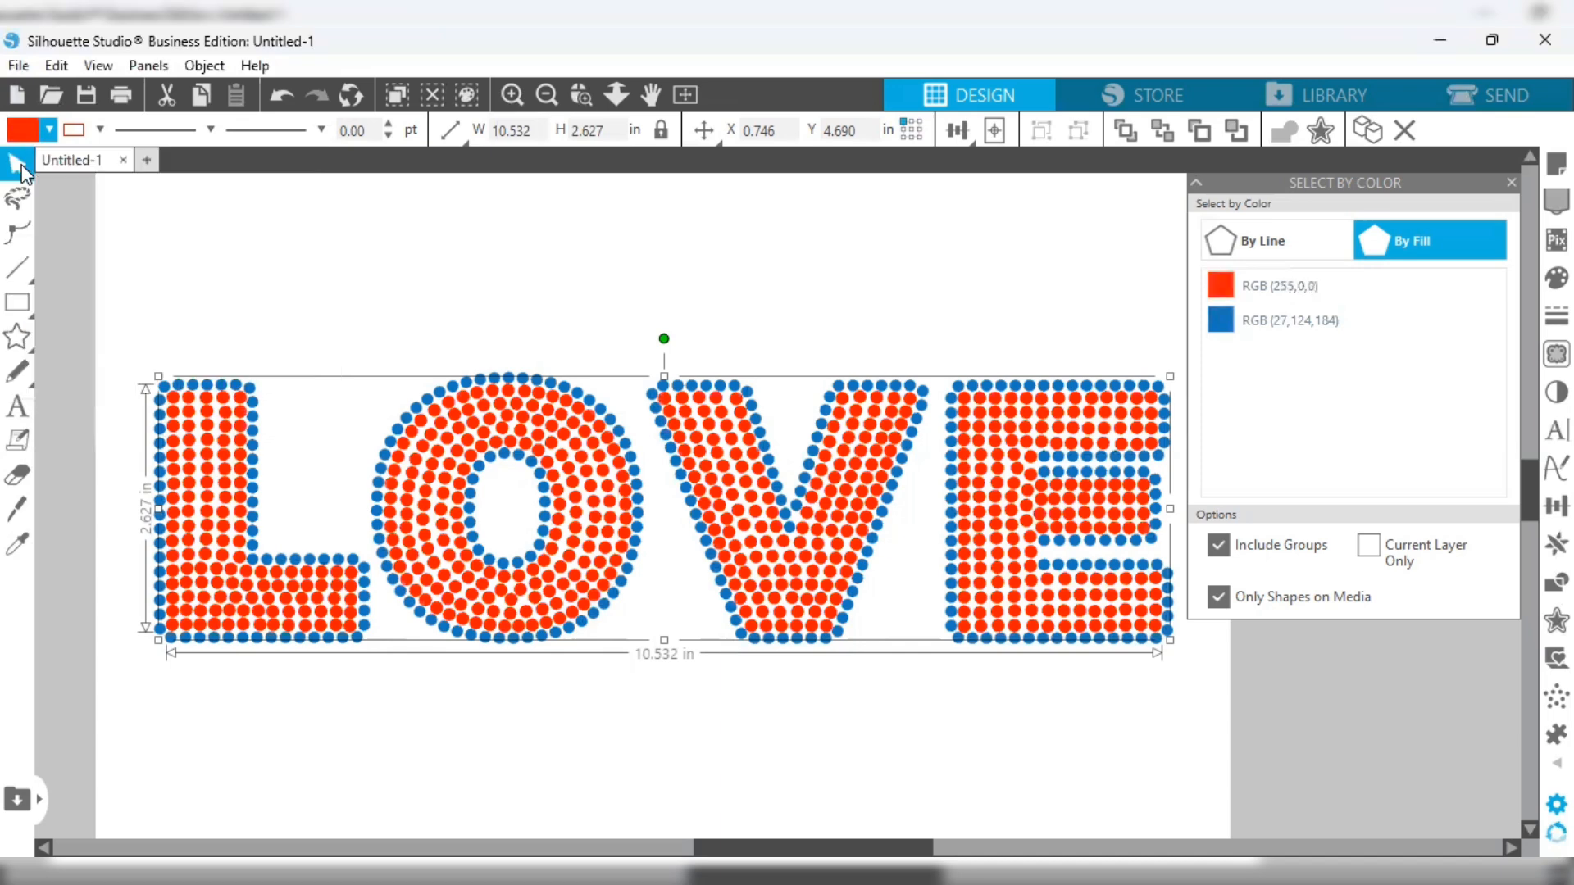
left_click(74, 131)
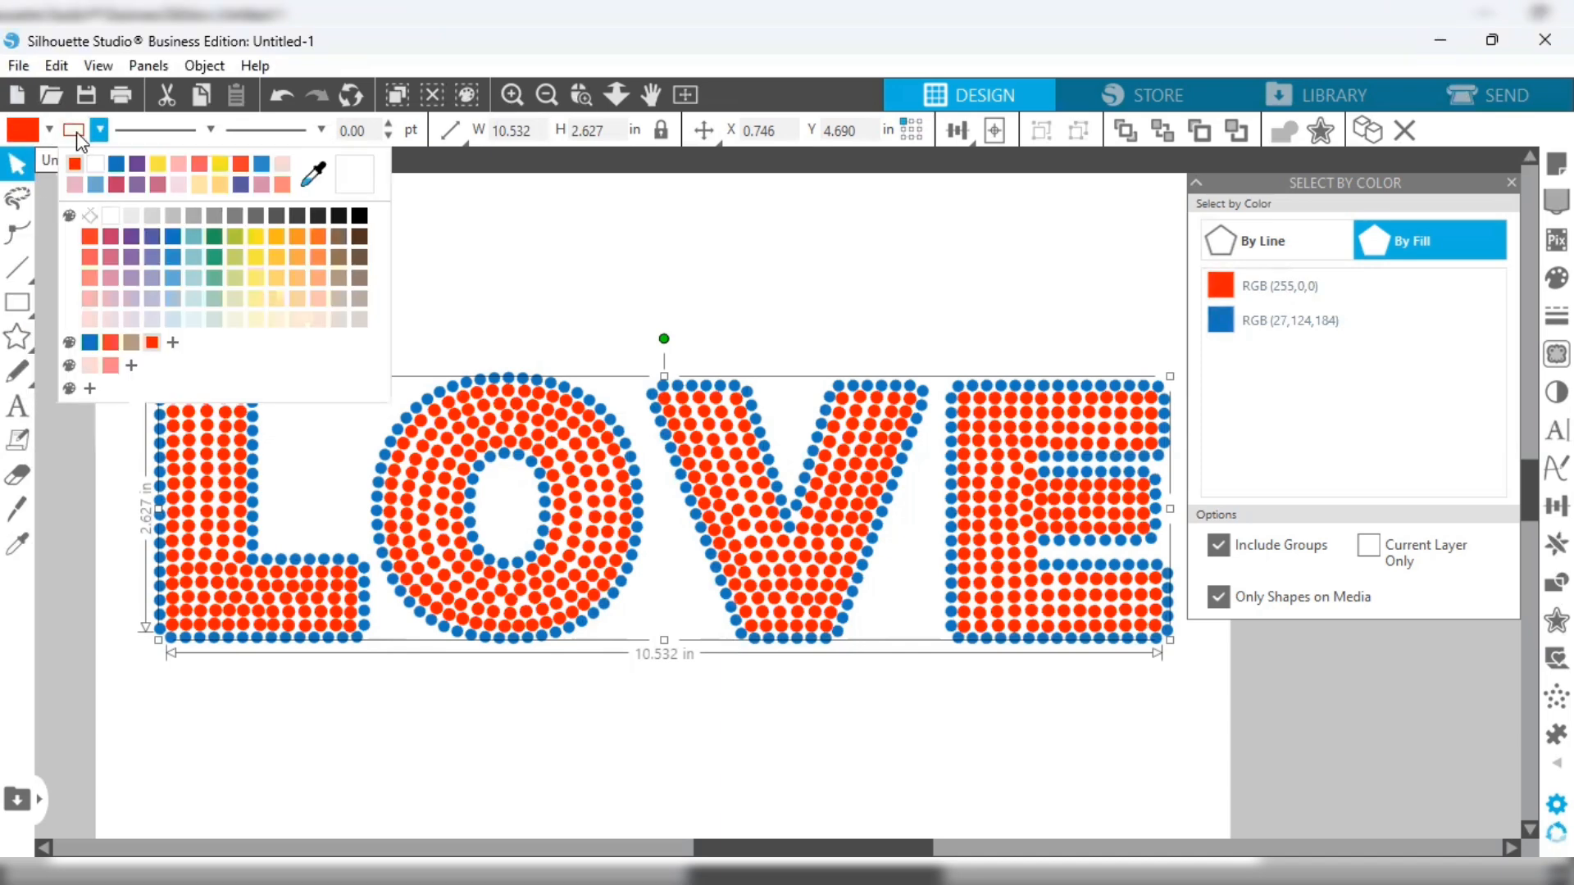
left_click(110, 215)
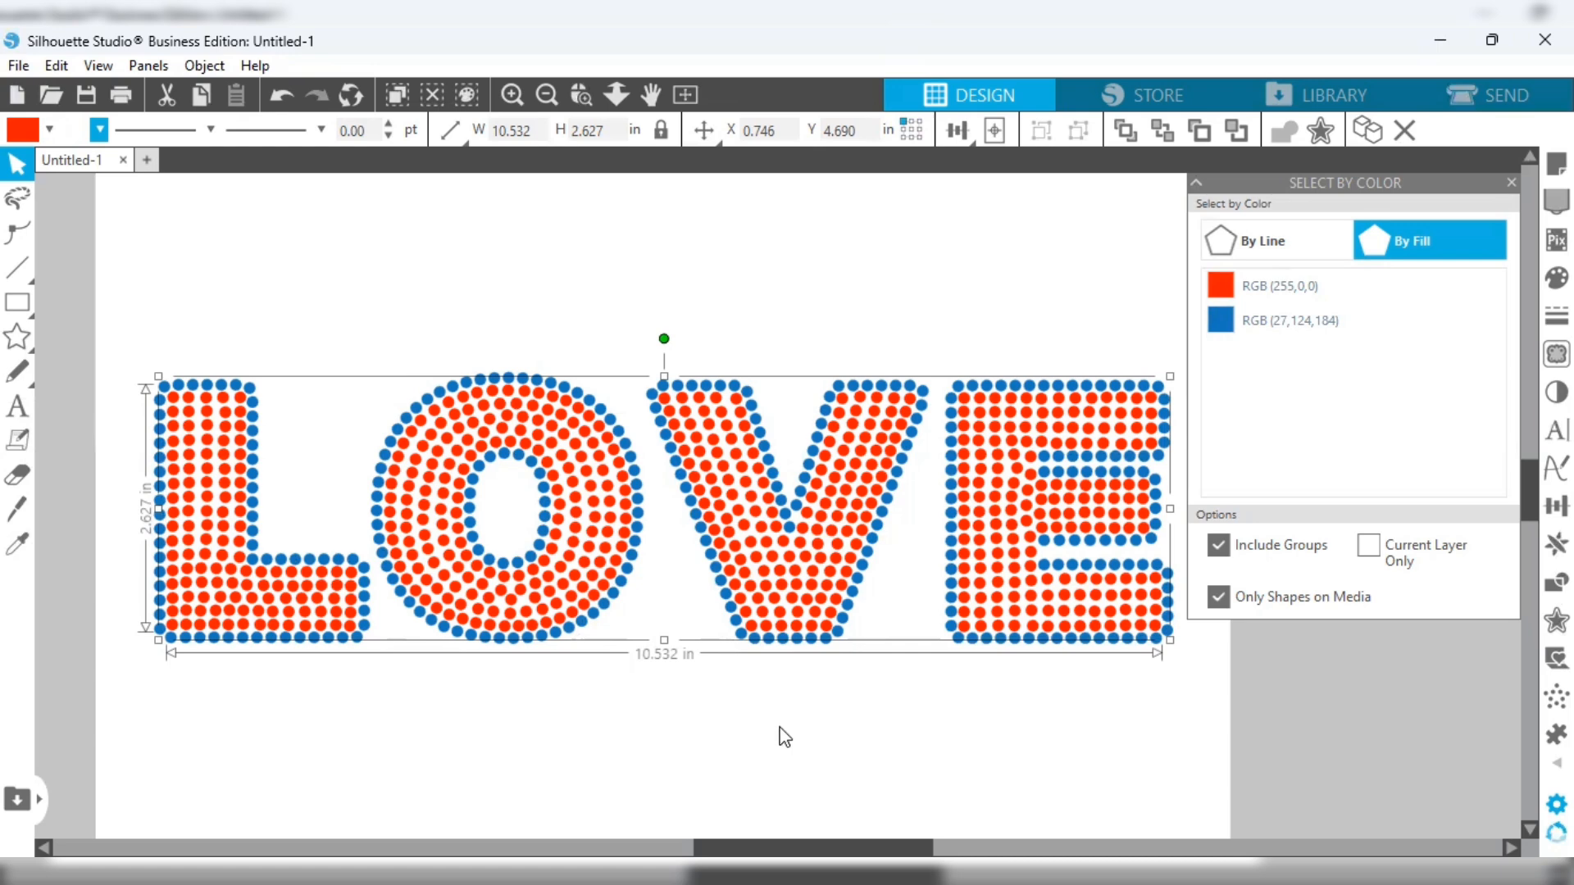
left_click(814, 701)
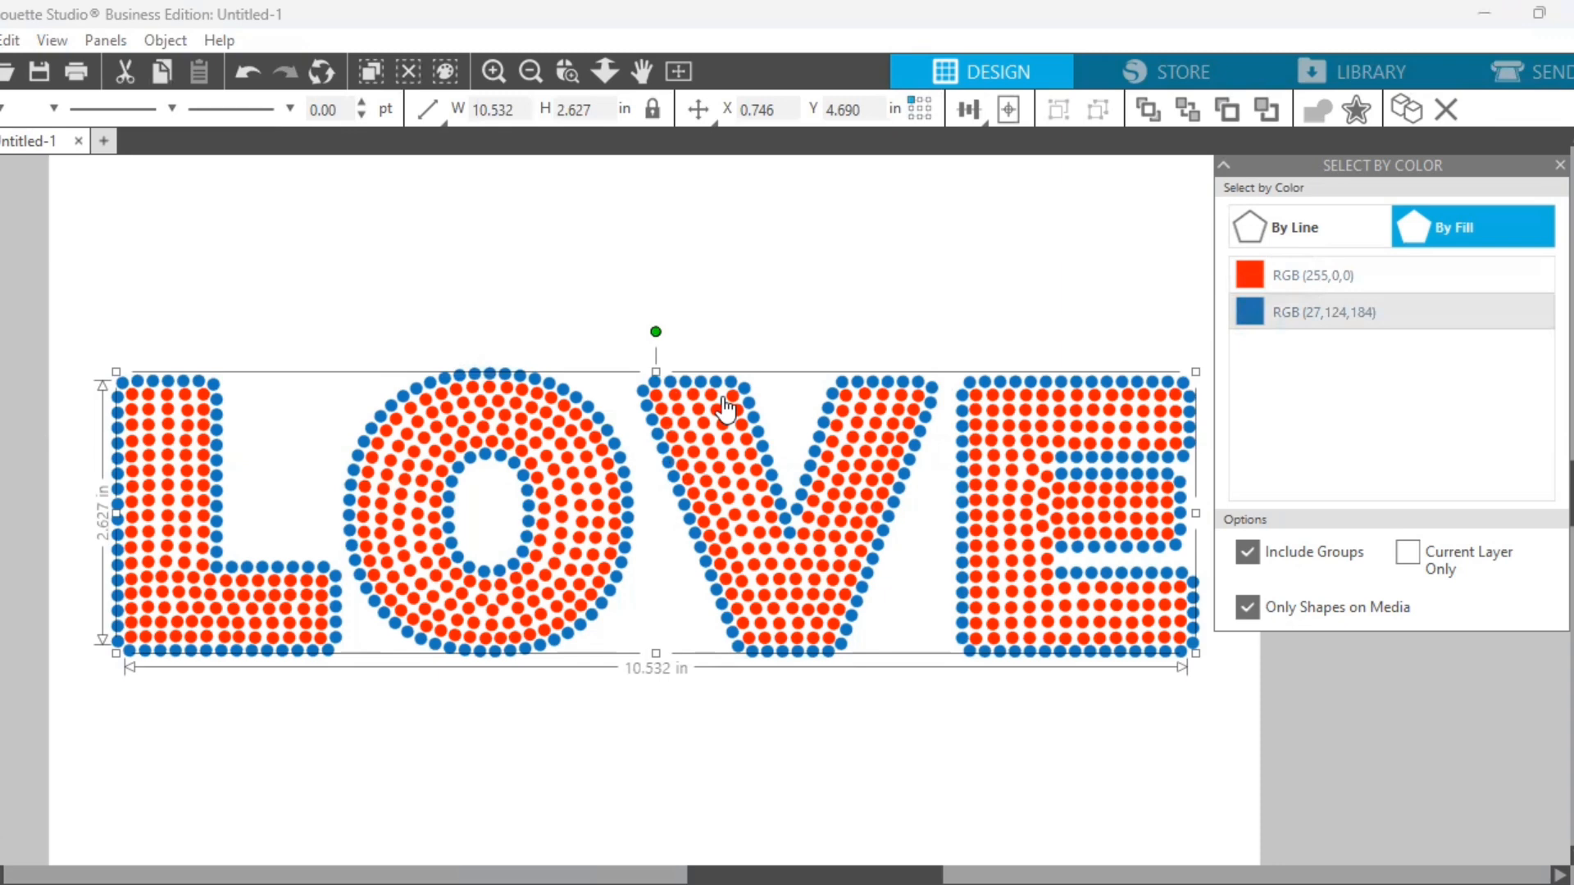
Replace the color selection settings with the rhinestone settings and select the V's blue edge outline
left_click(1562, 165)
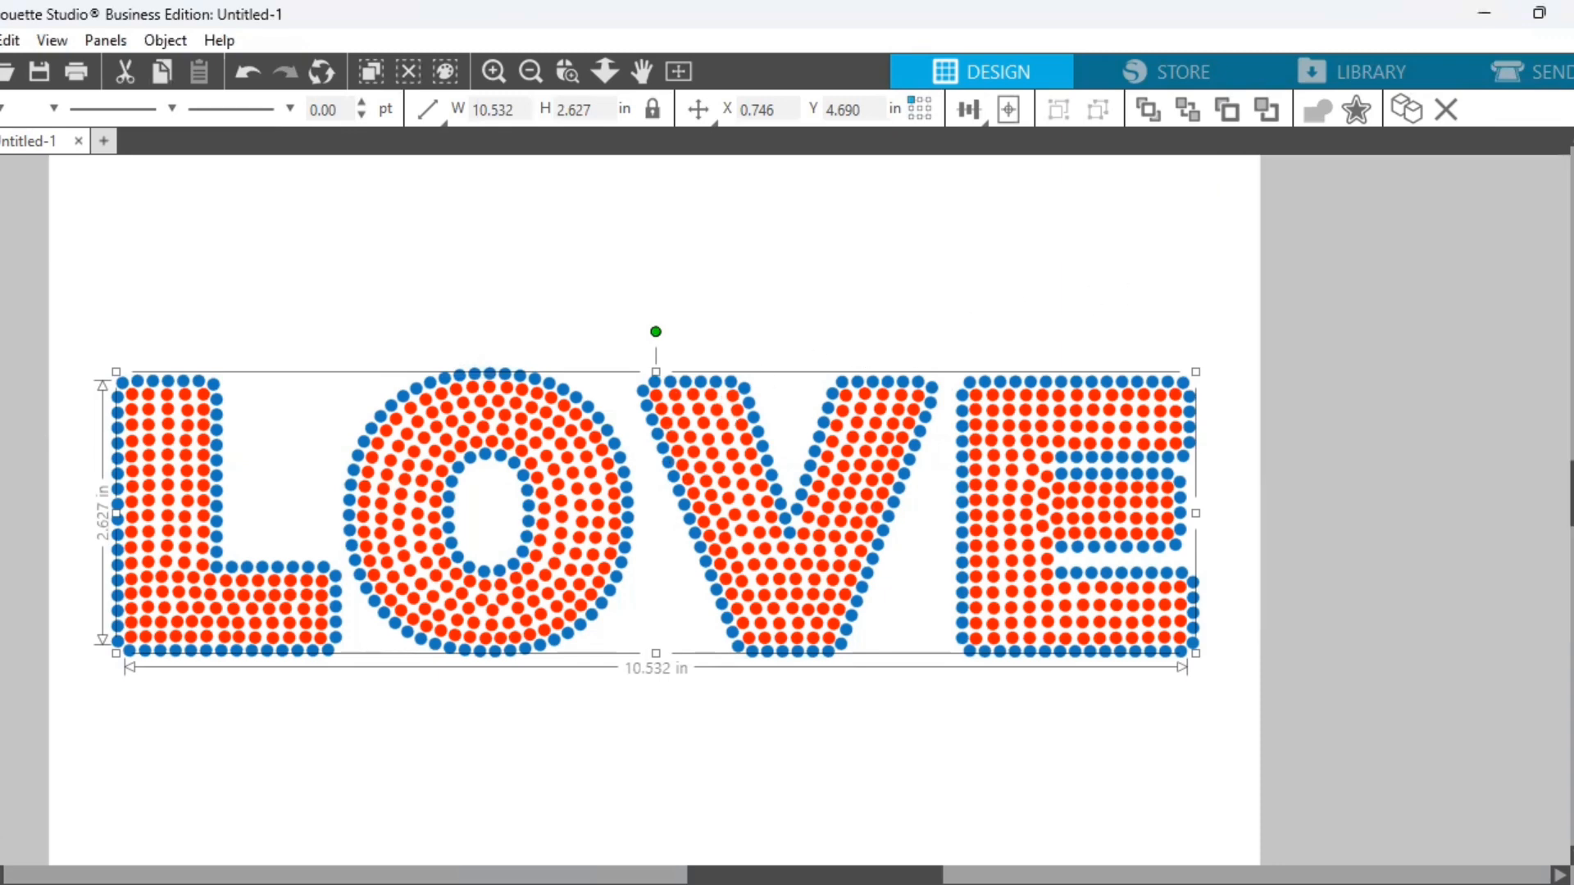
left_click(1572, 770)
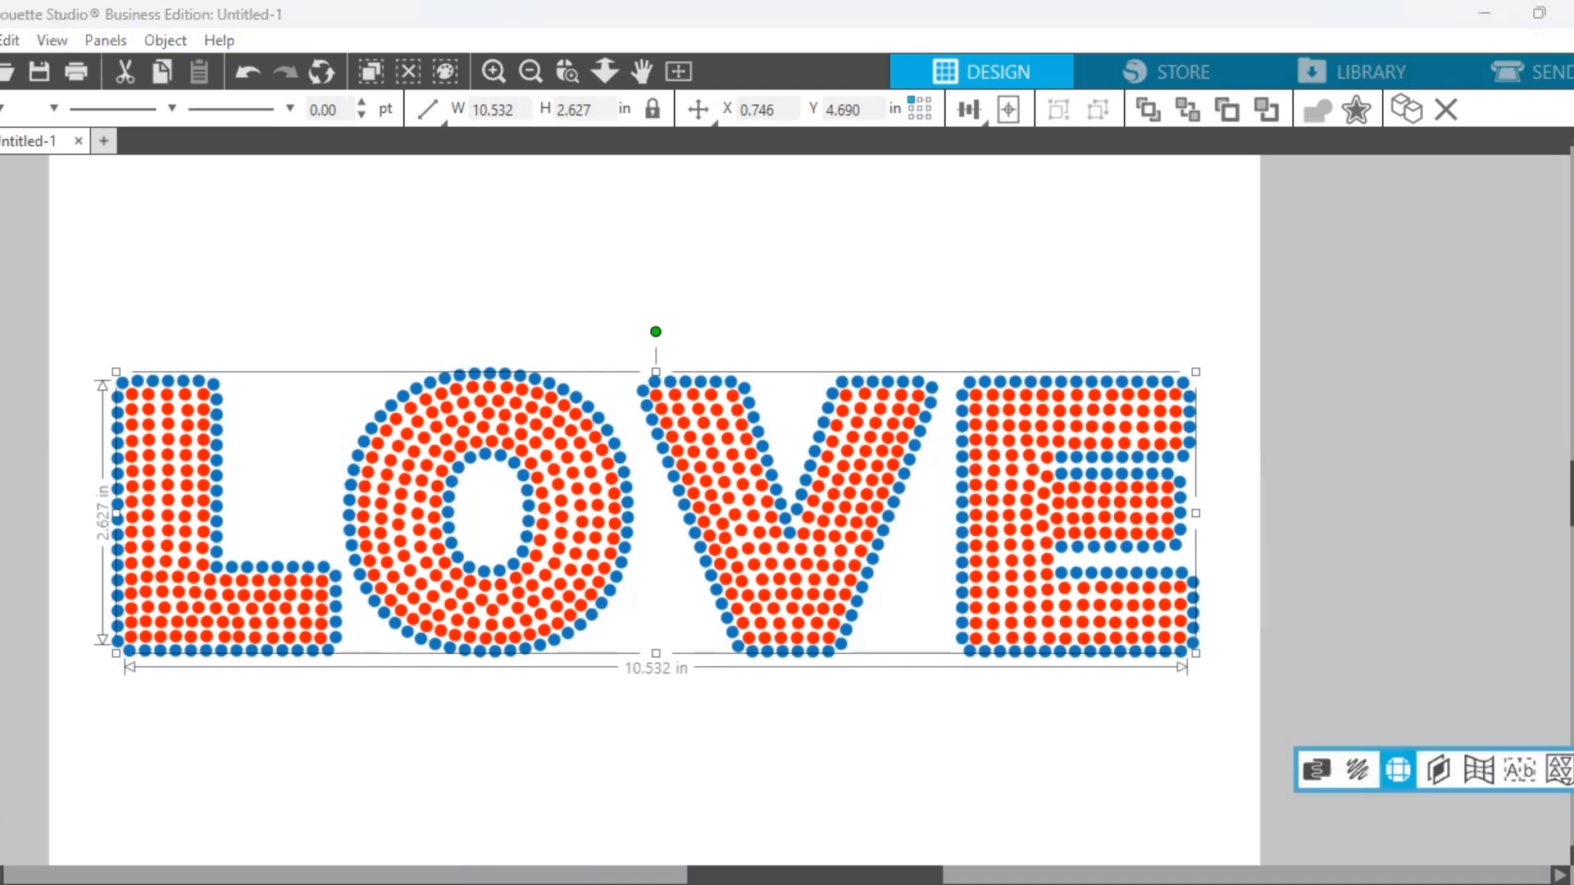
left_click(1396, 771)
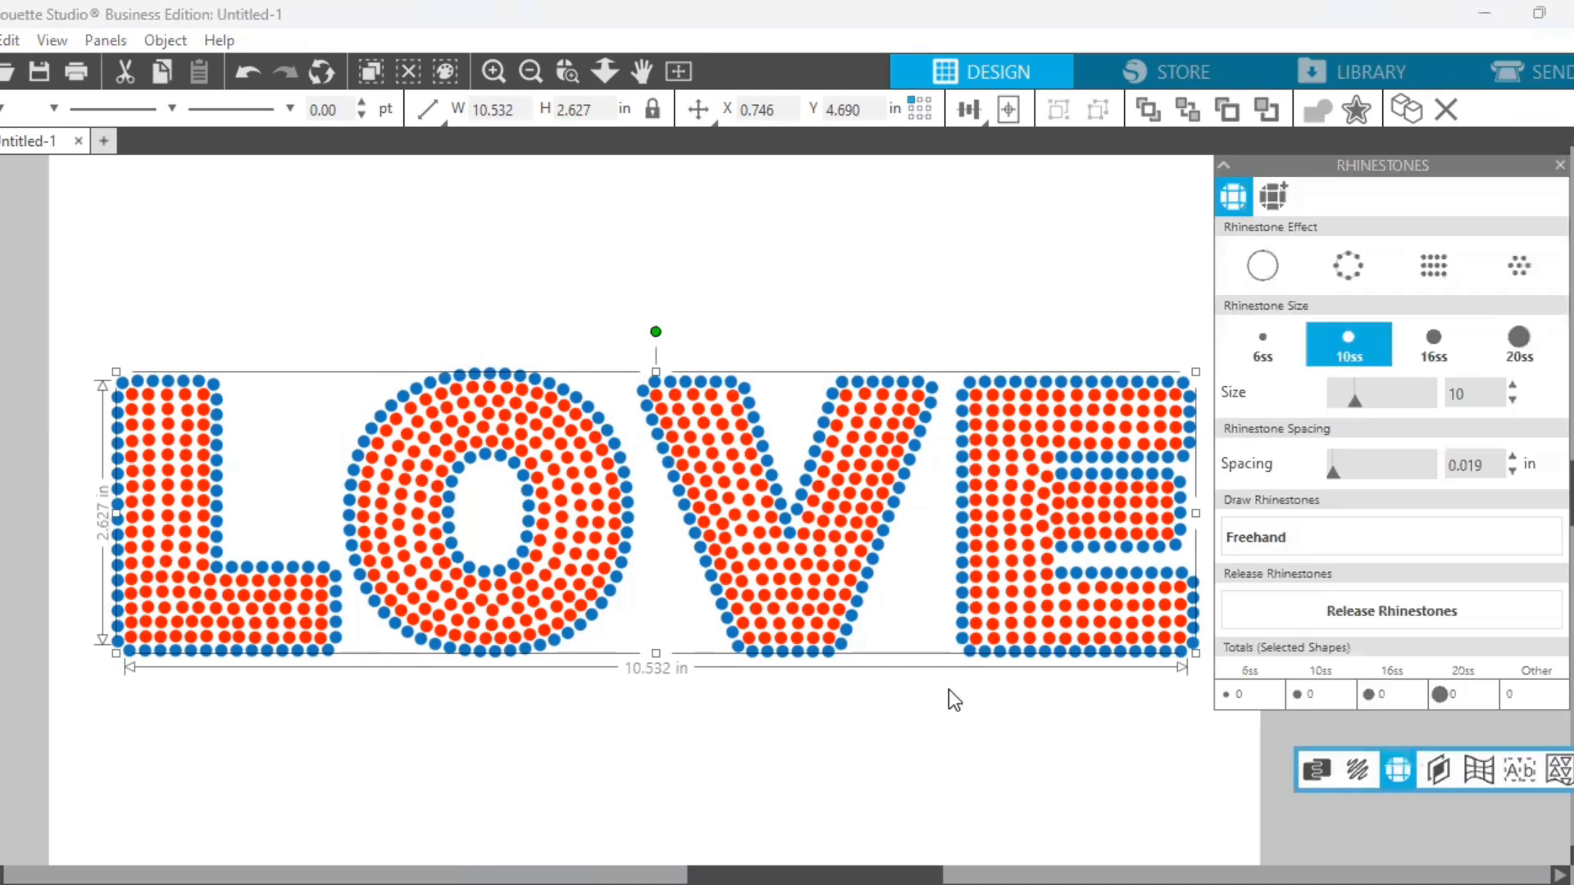
left_click(764, 406)
left_click(754, 413)
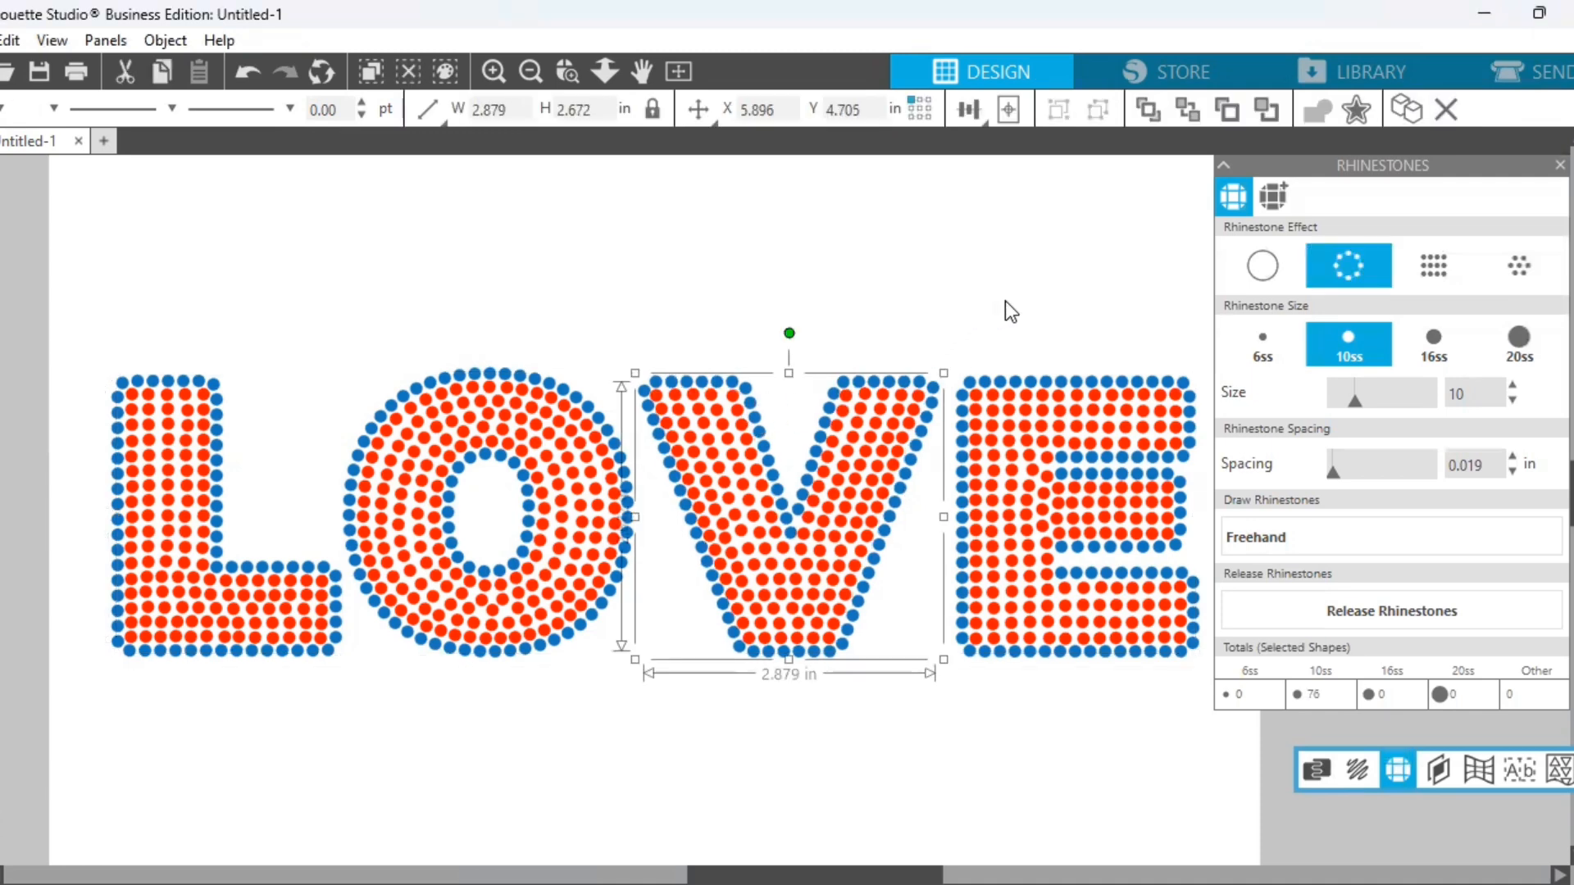
left_click(1017, 735)
Group the blue edge outlines of all four letters and release them into individual rhinestones
left_click(261, 664)
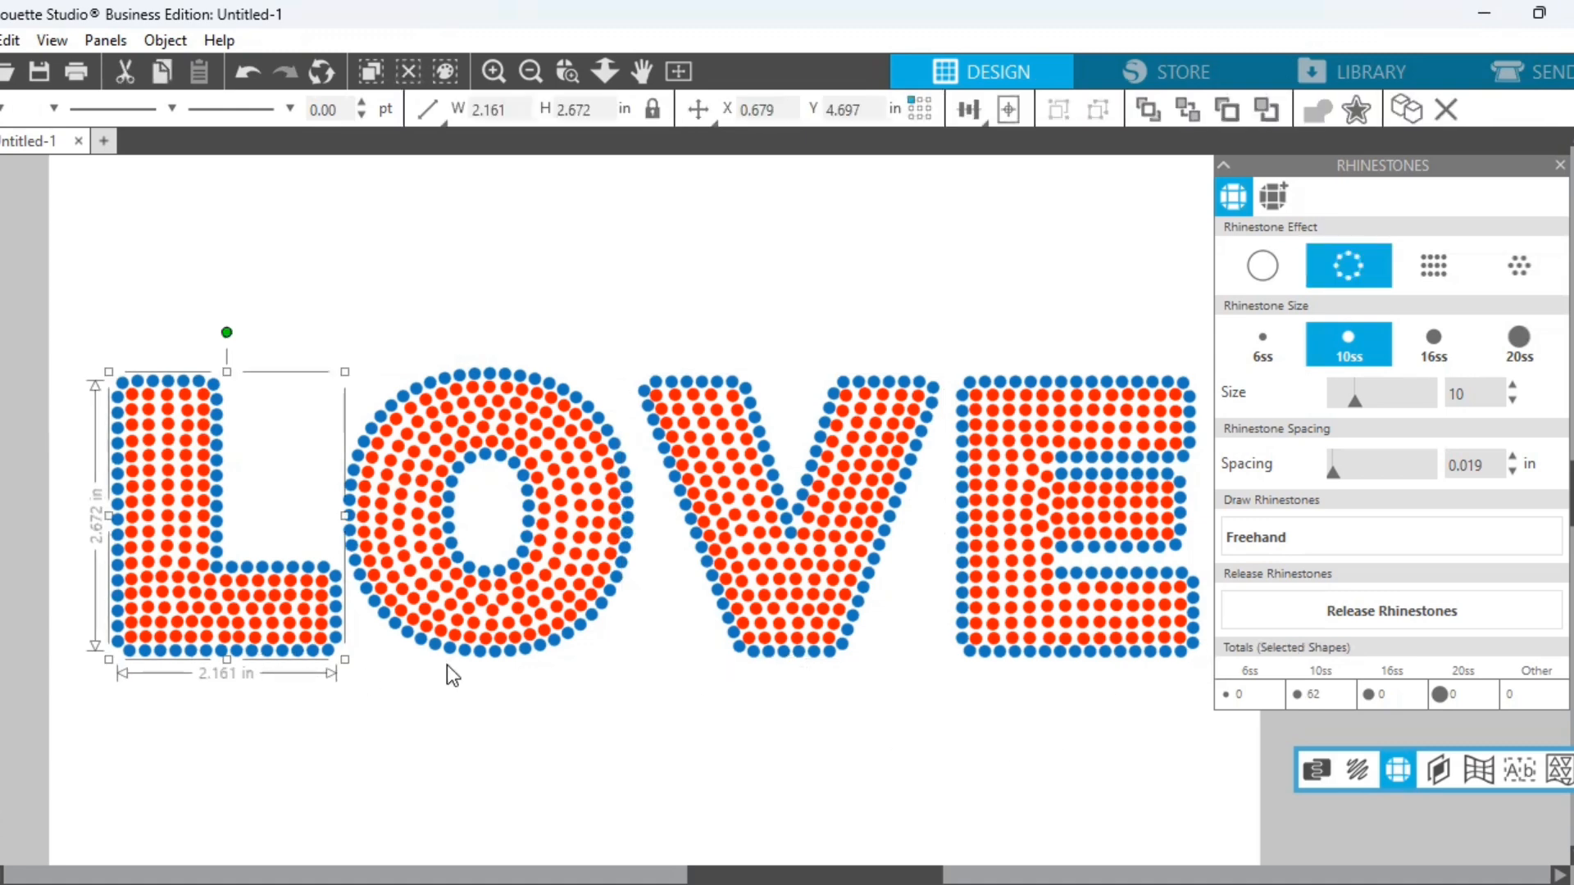
left_click(500, 657, "shift")
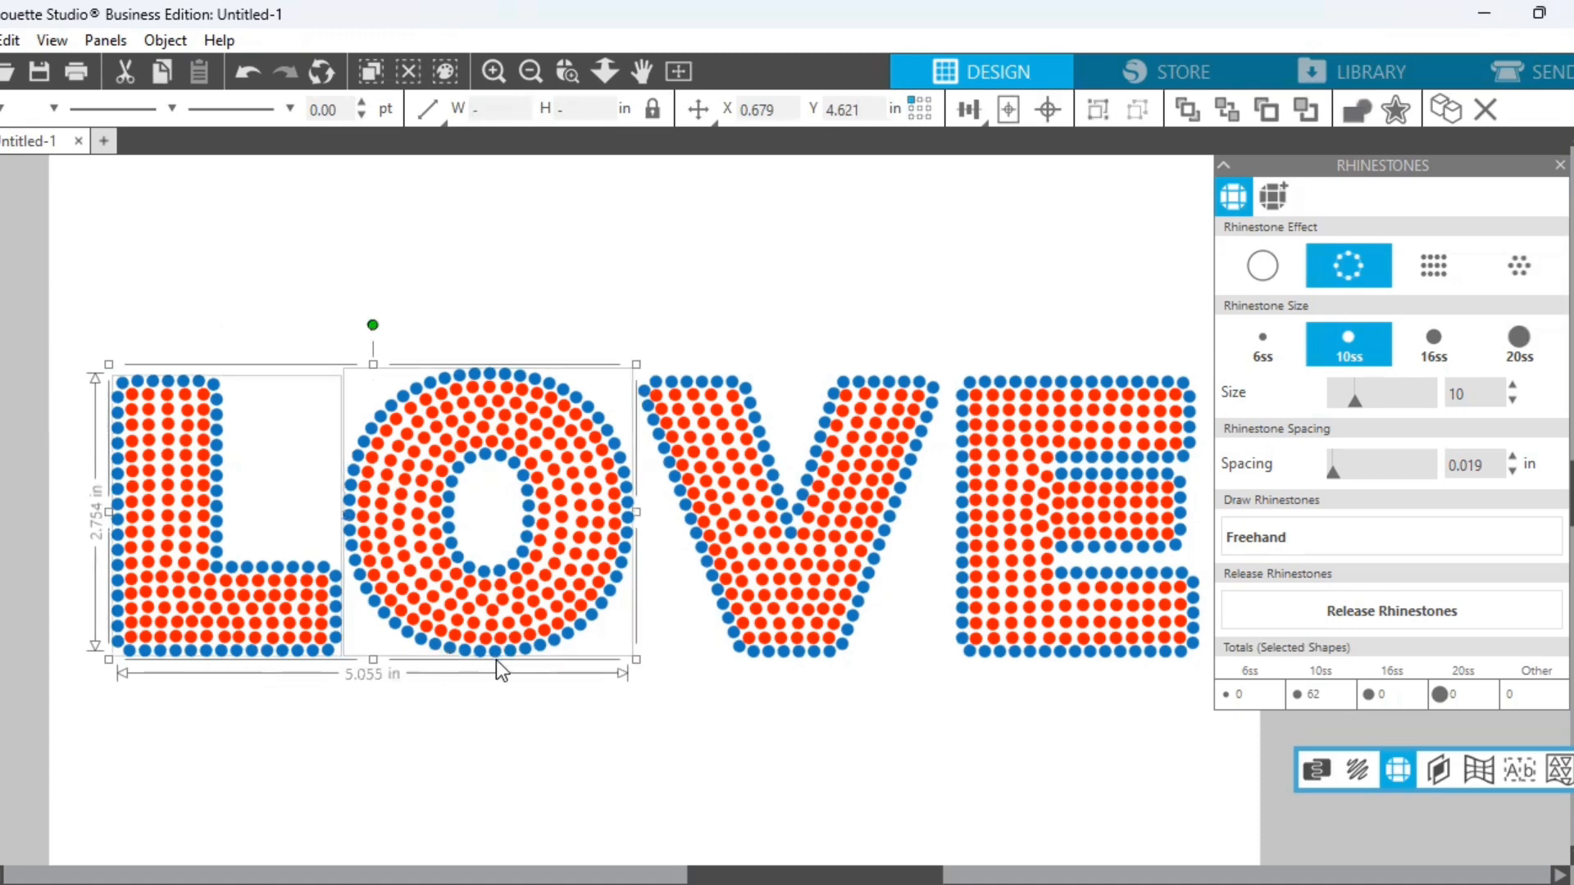
left_click(777, 660, "shift")
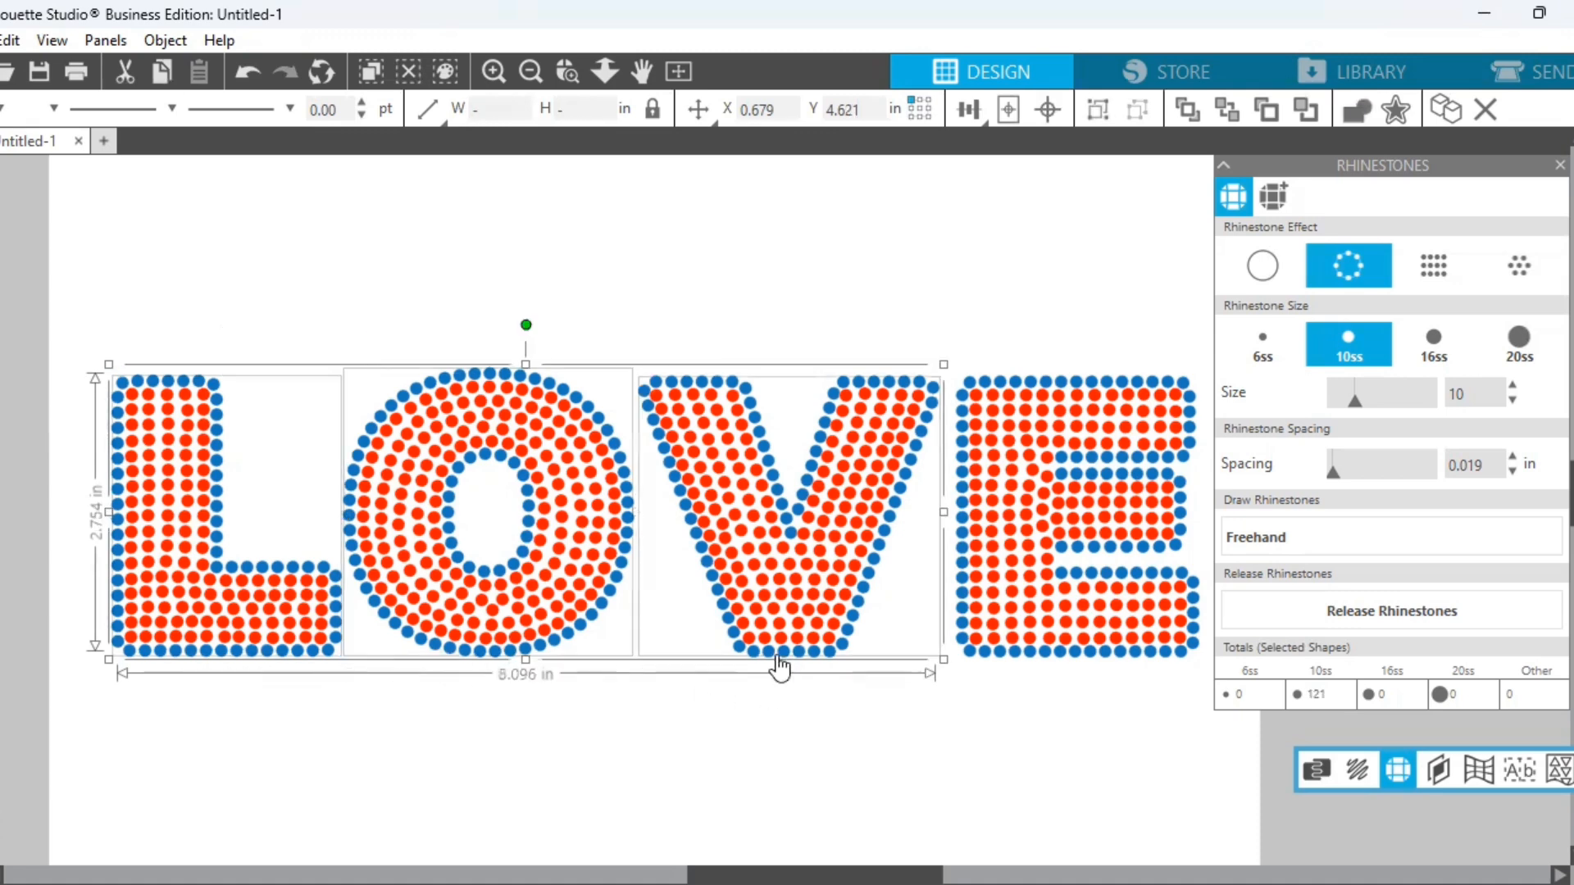
left_click(984, 662, "shift")
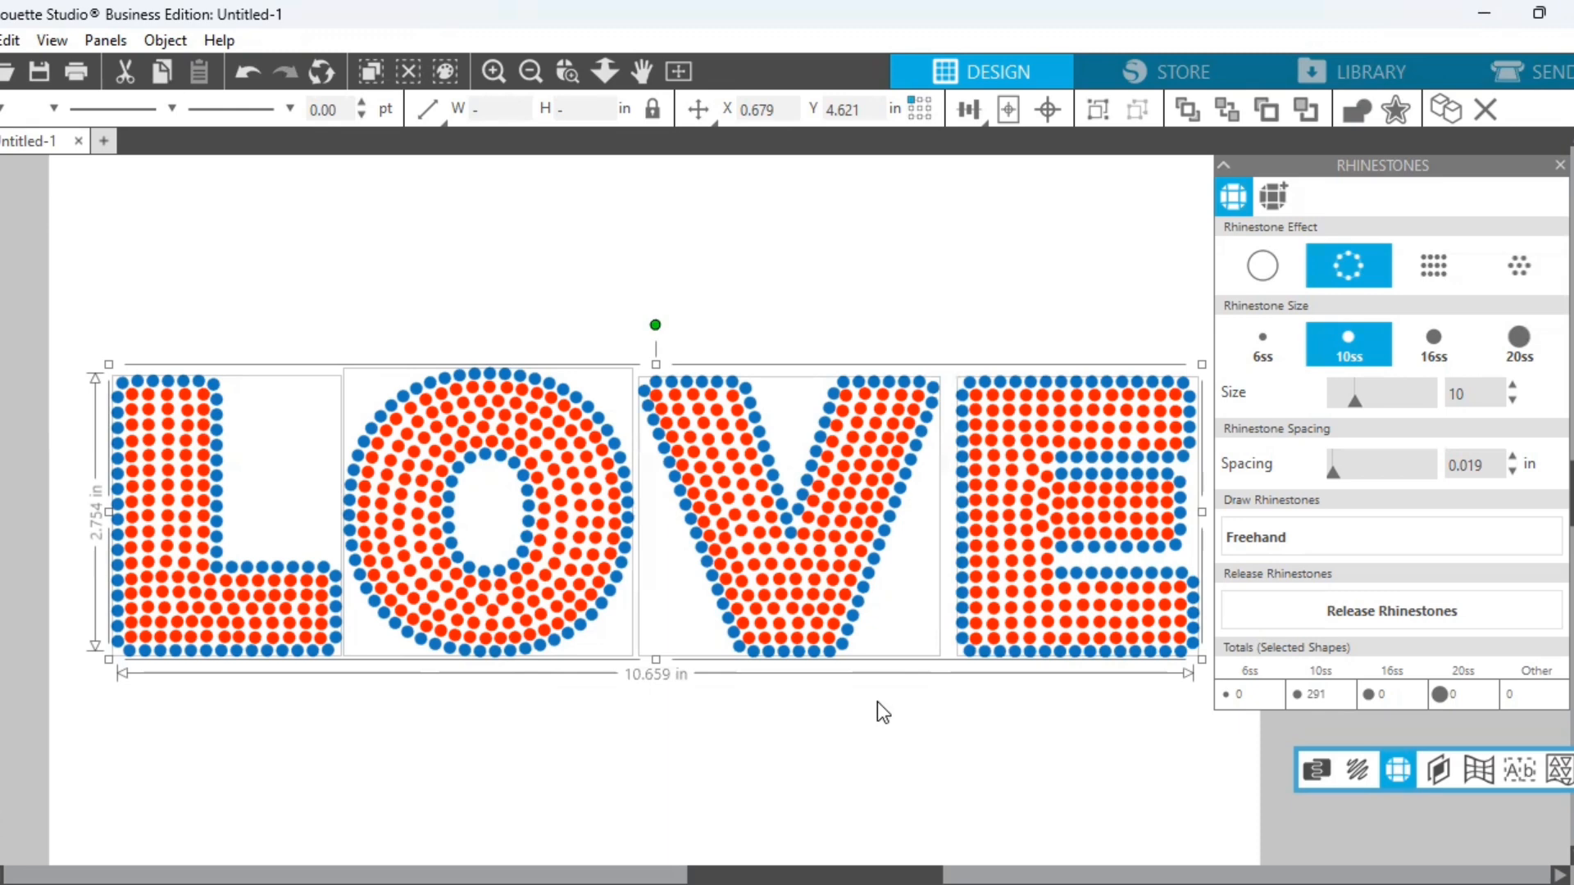
right_click(877, 702)
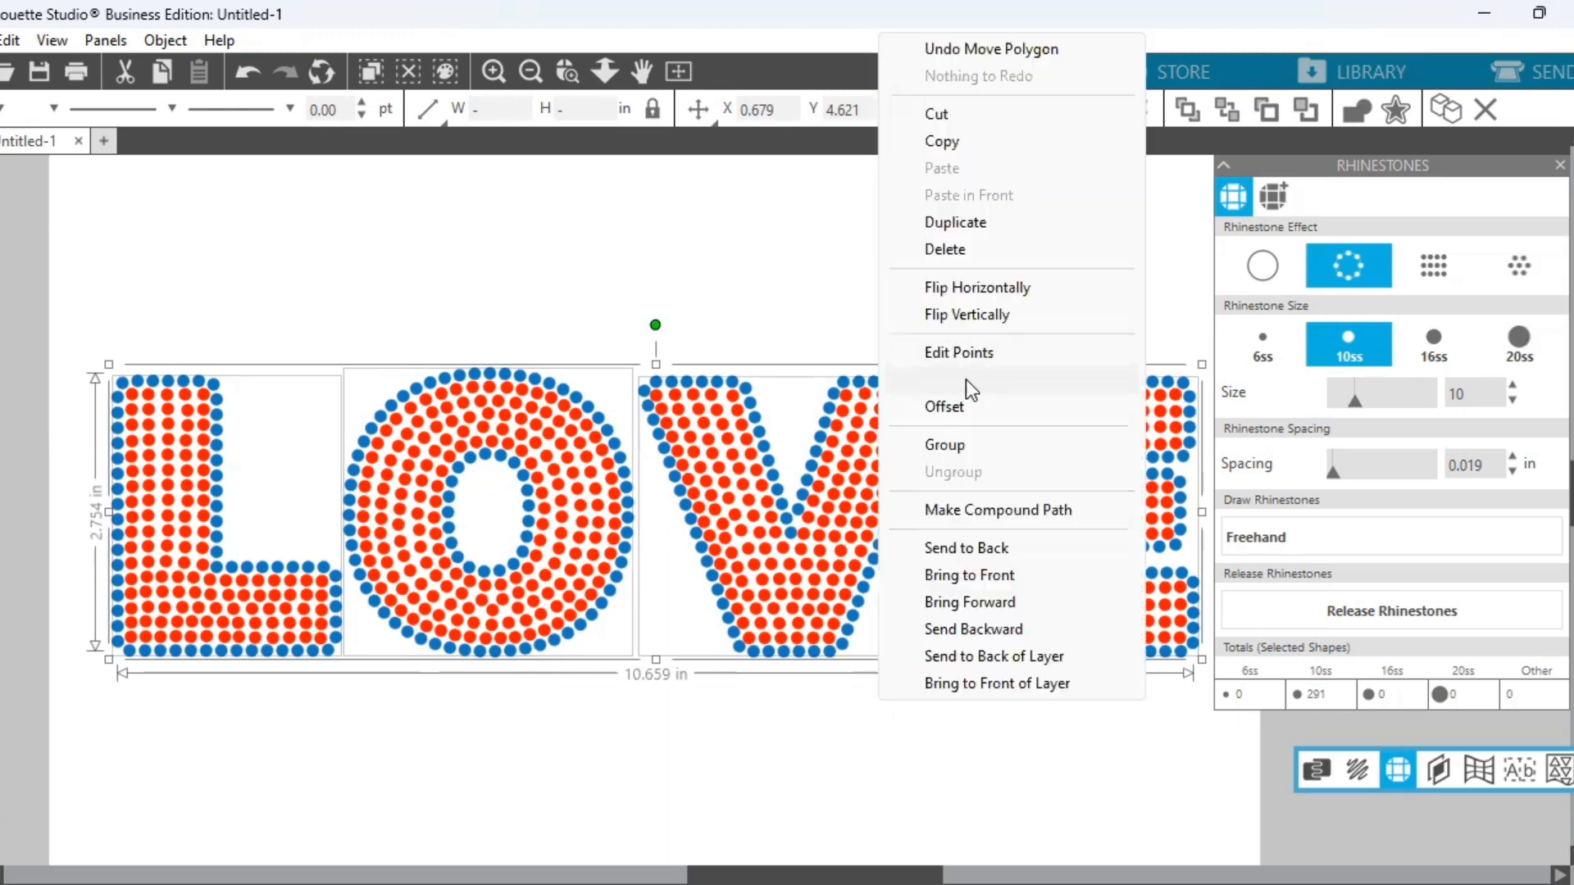
left_click(958, 445)
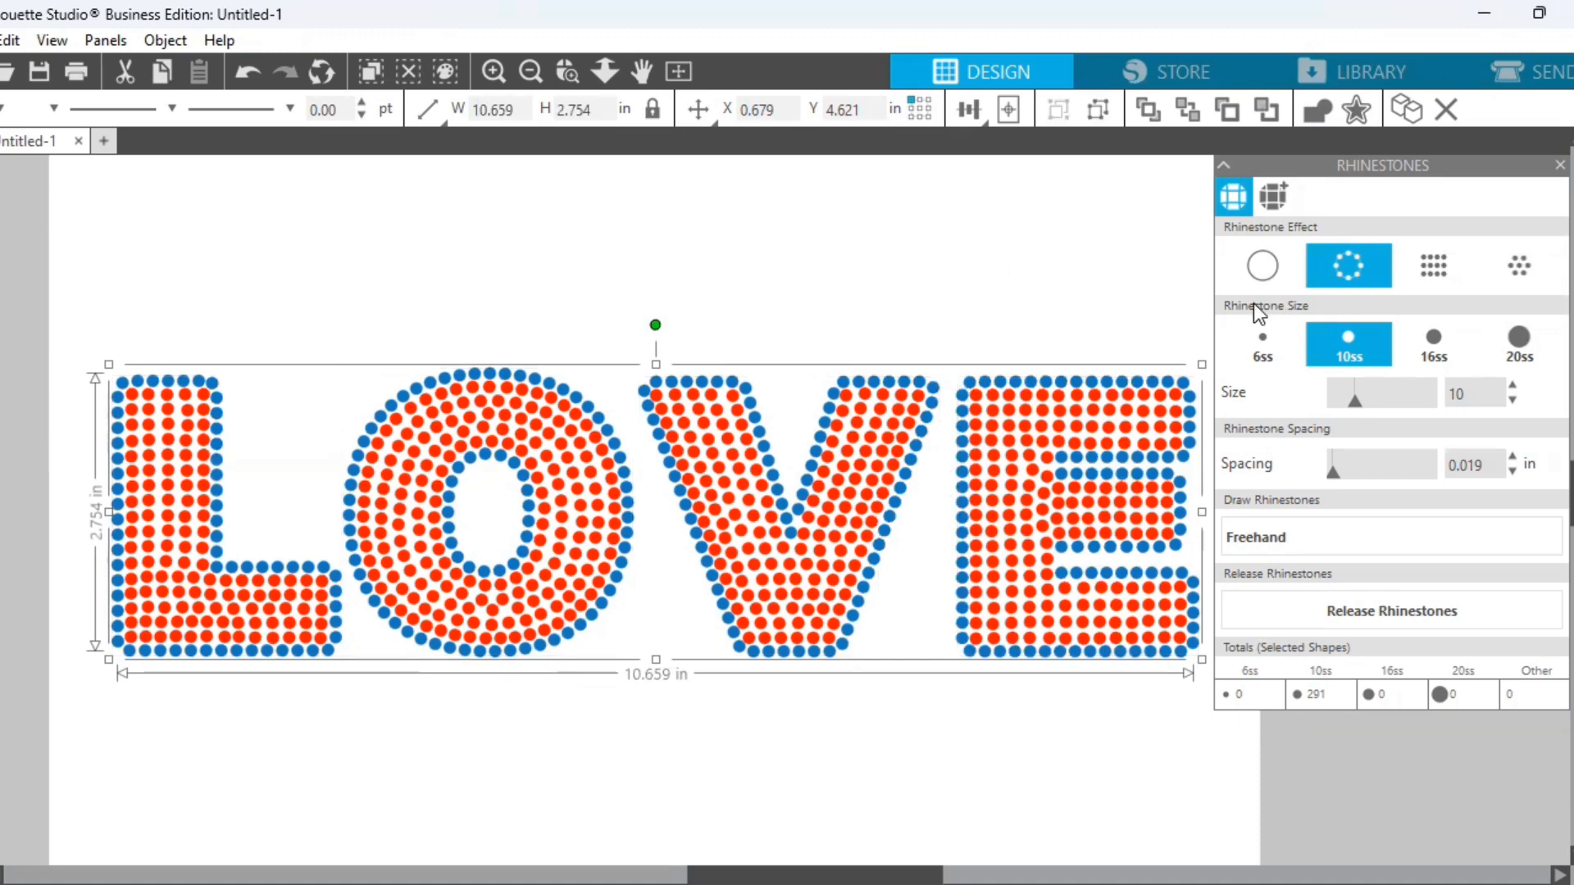
left_click(1325, 615)
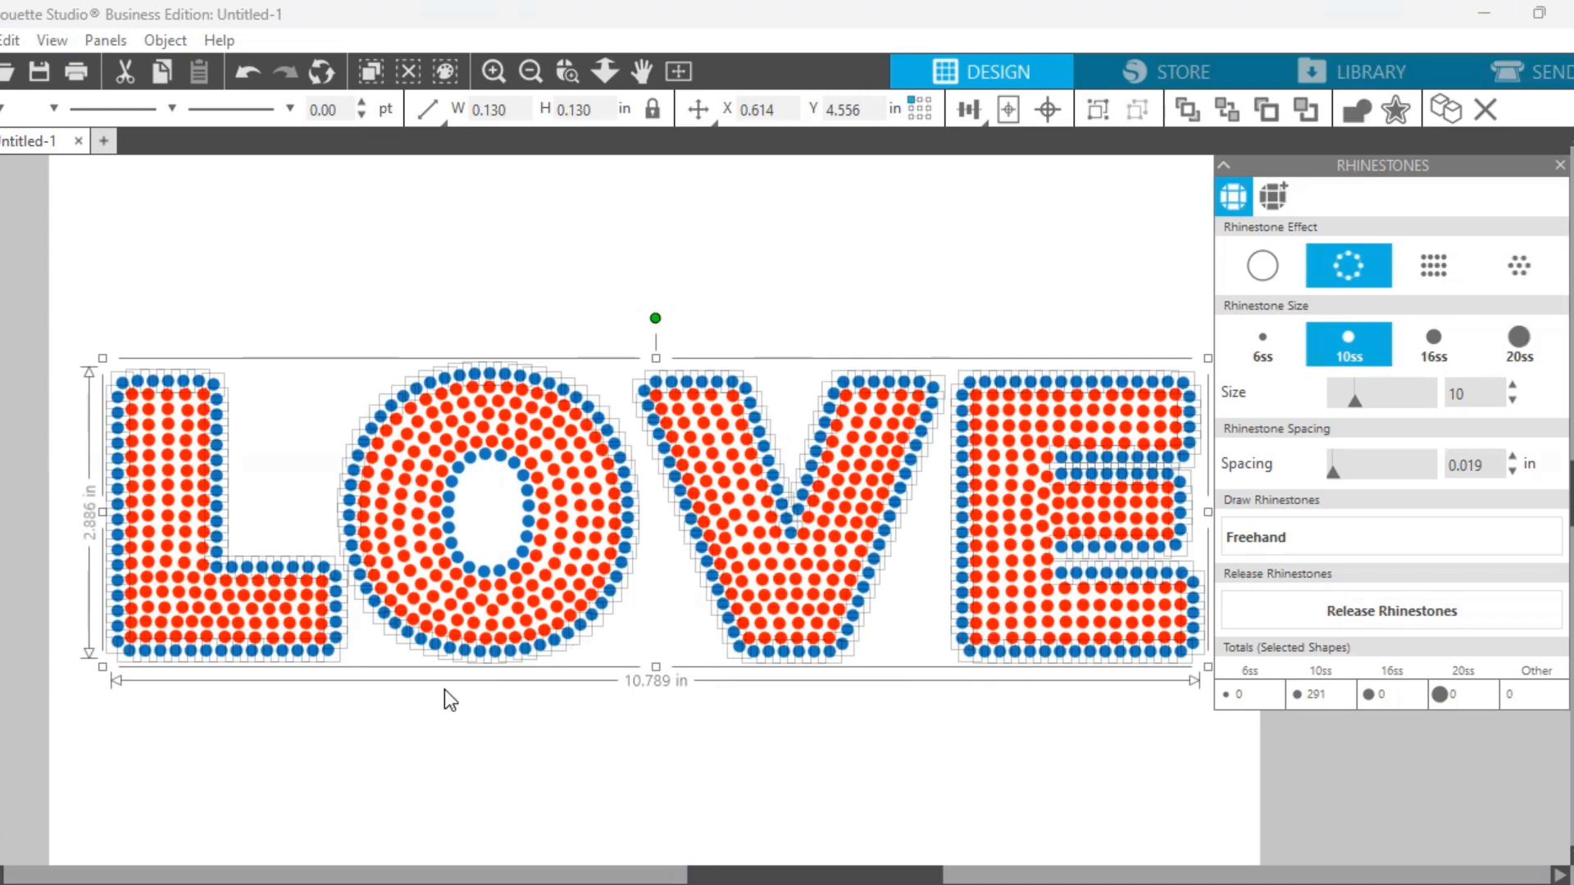
Duplicate the blue stone at the inner end of the E's lower gap and place the copy between the two blue rows
left_click(491, 71)
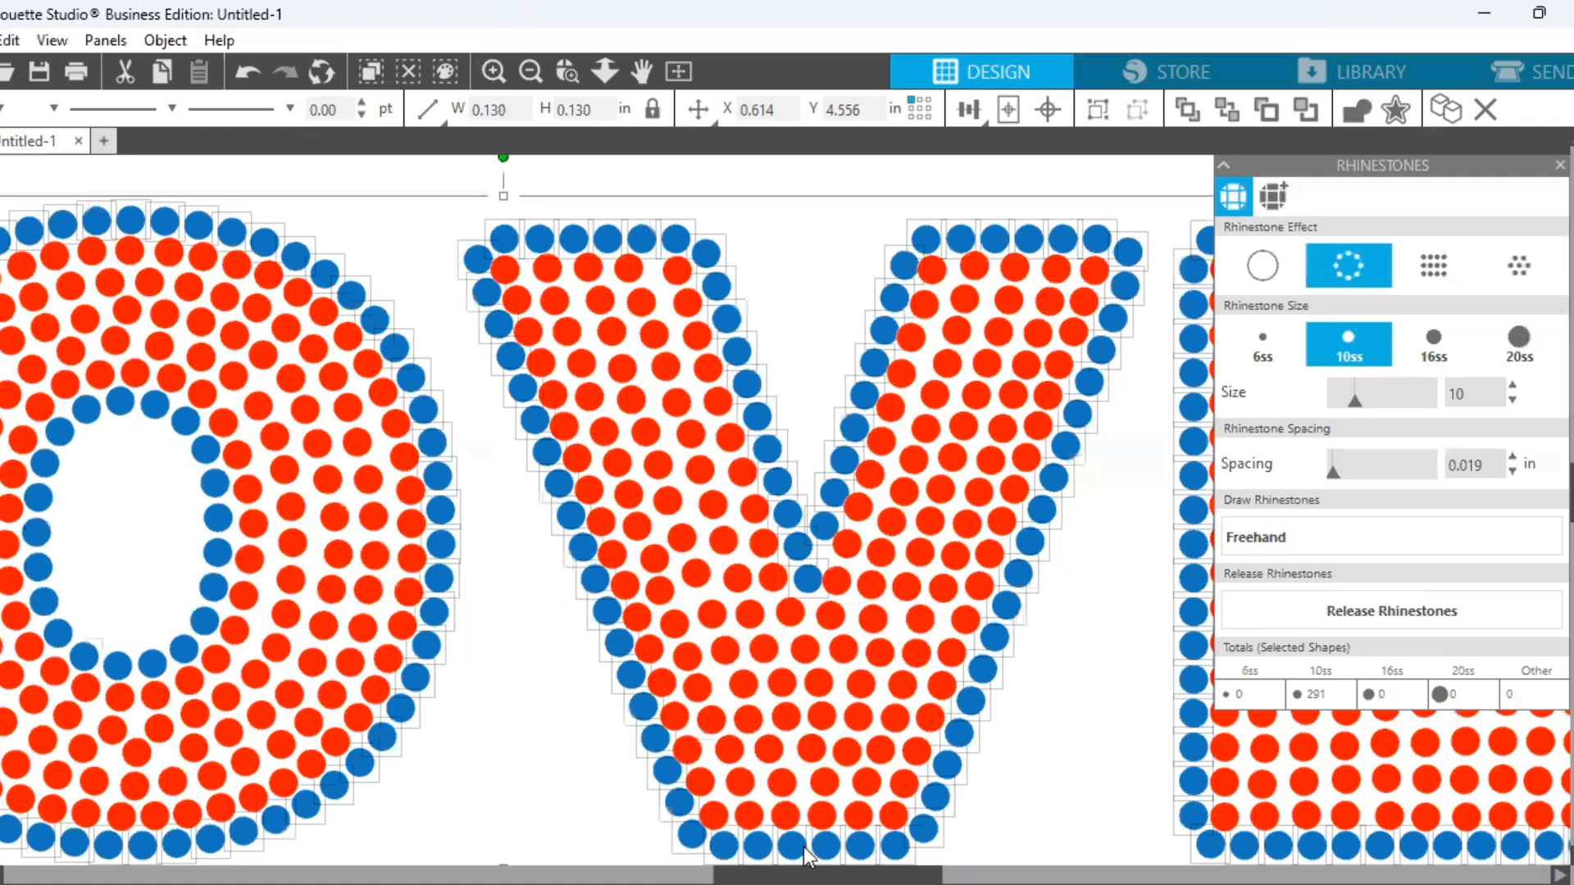
left_click_drag(805, 867, 987, 854)
left_click(932, 598)
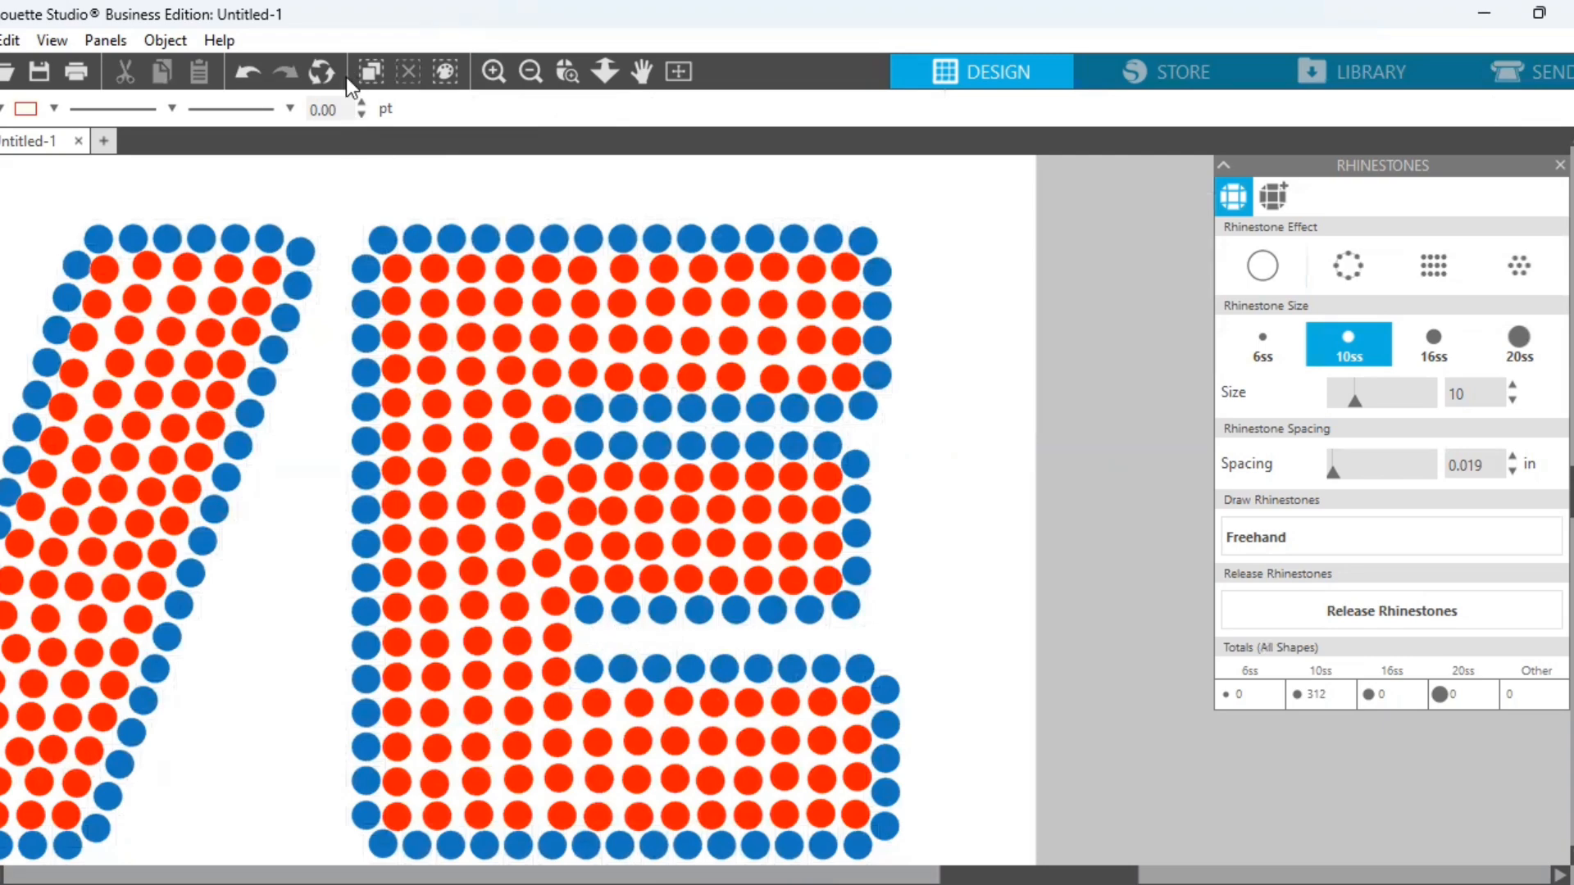
left_click(492, 71)
left_click(504, 687)
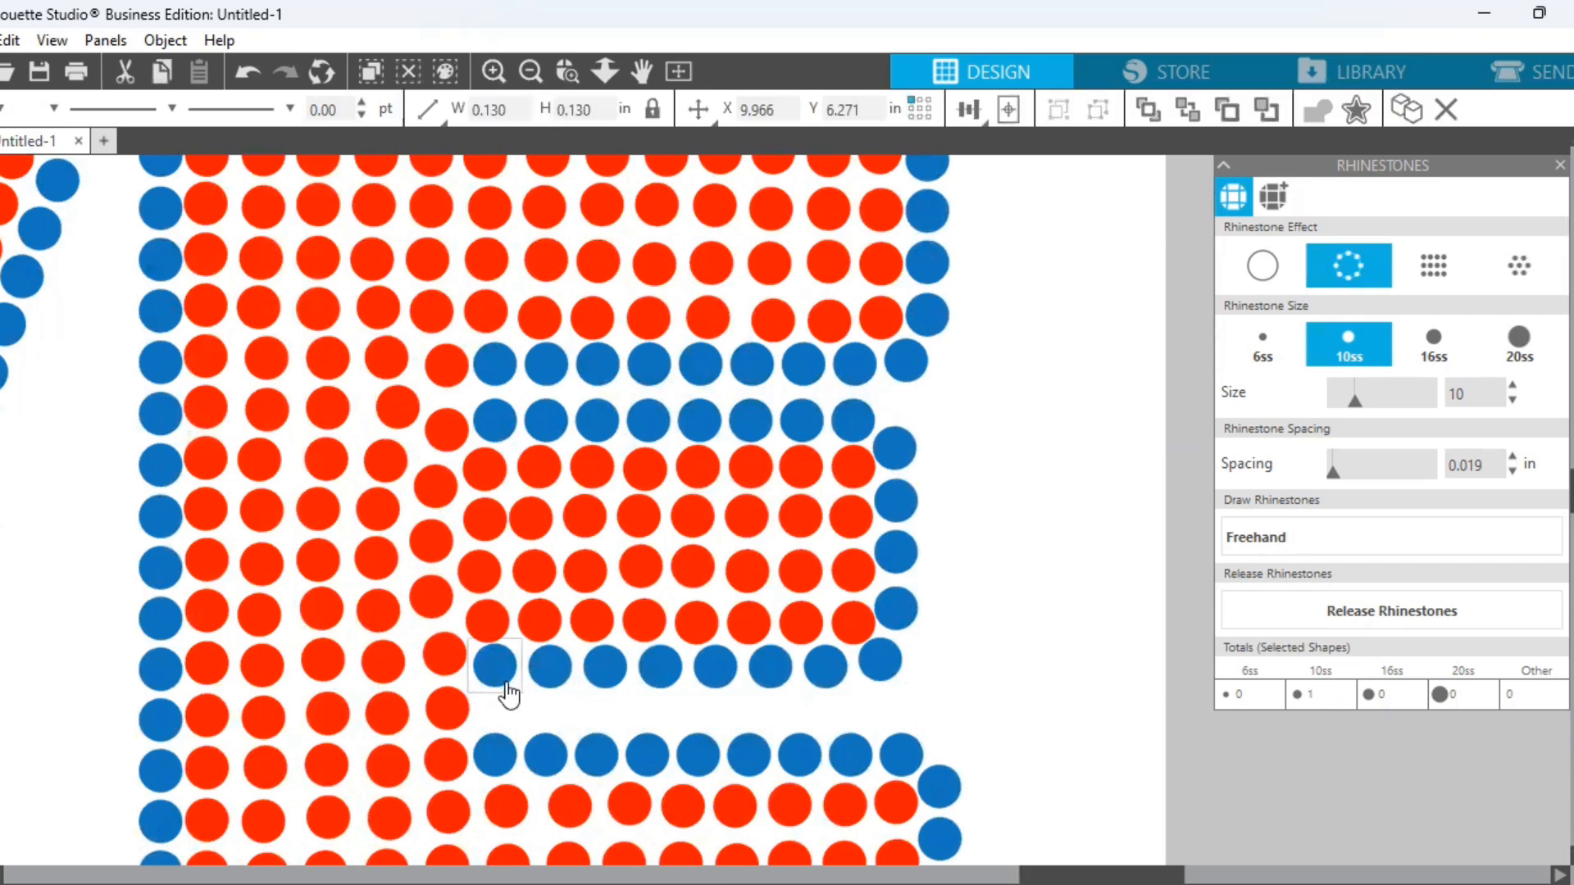
right_click(505, 685)
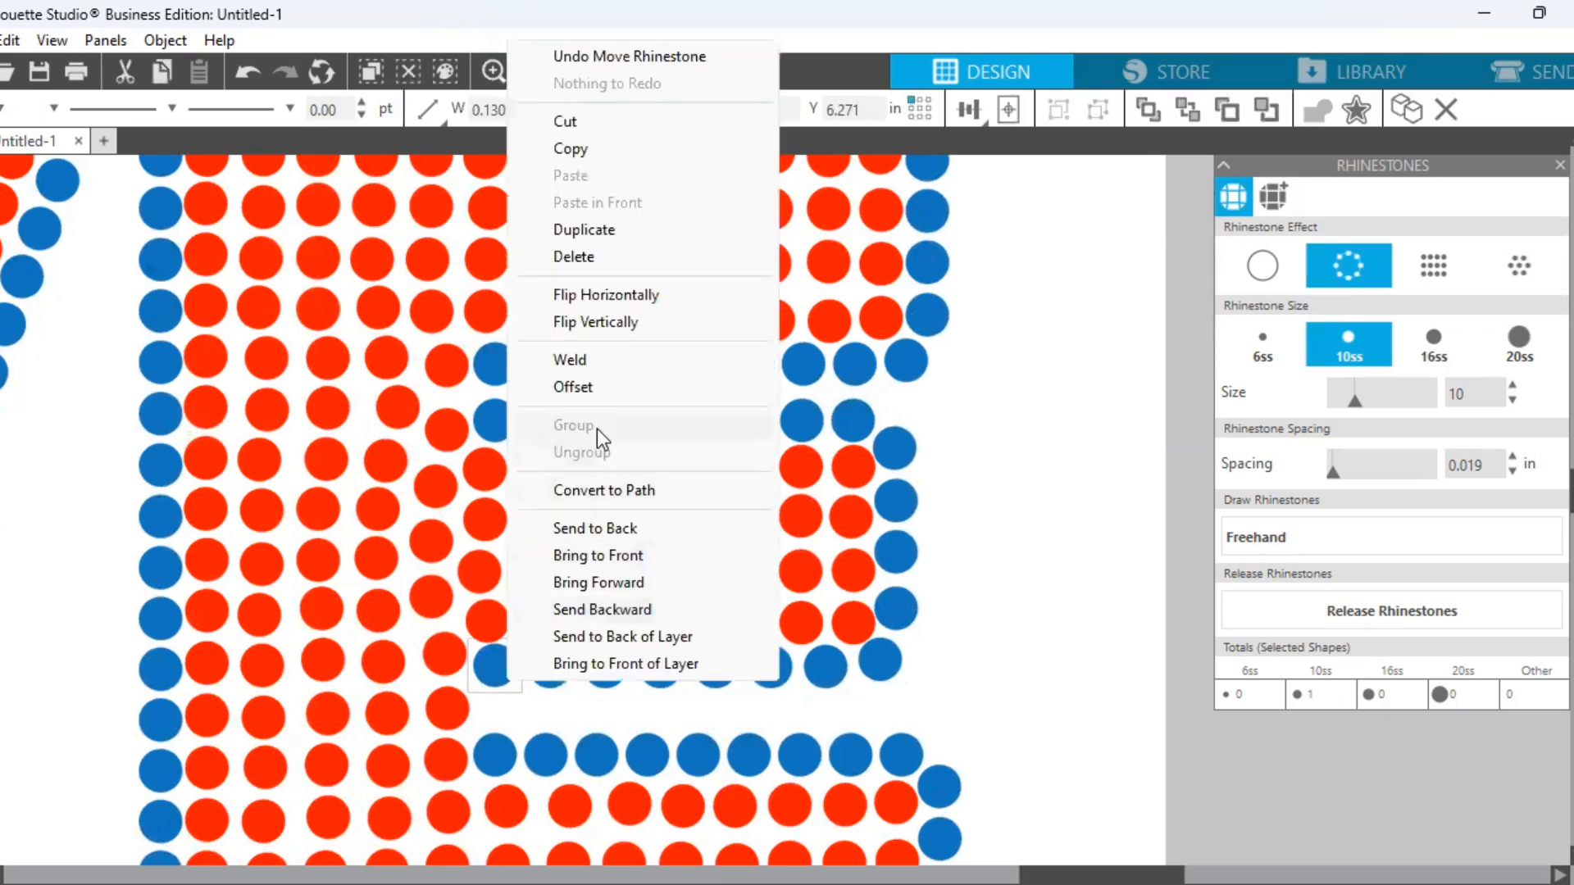
left_click(599, 233)
left_click_drag(517, 707, 498, 700)
scroll(1008, 577, "down", 3)
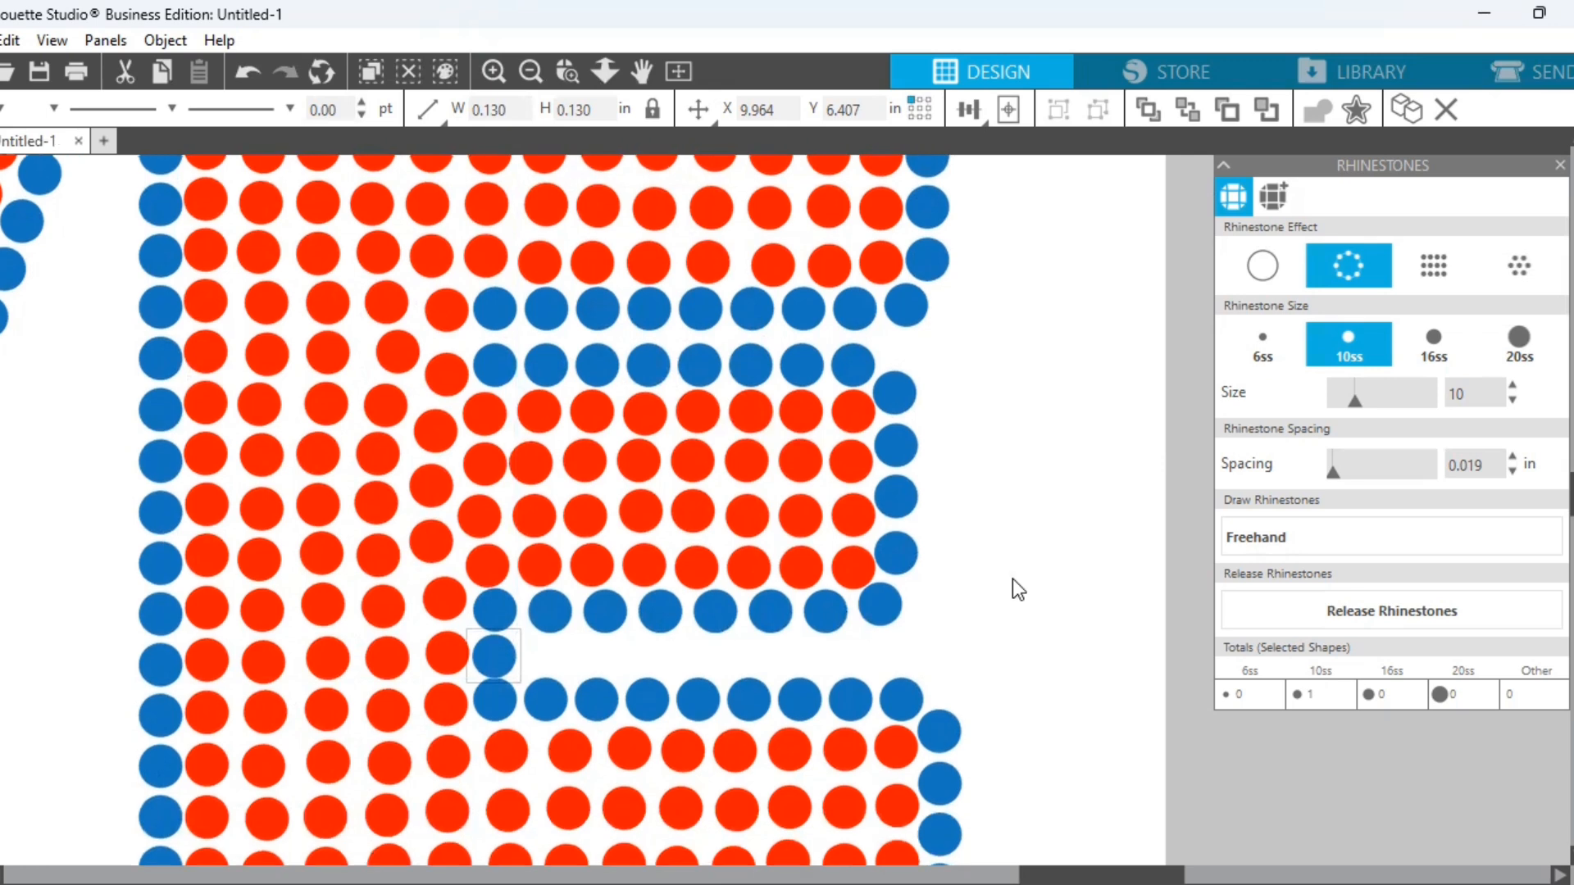
Nudge the row of nine blue stones along the top of the E's bottom arm slightly down
left_click(496, 639)
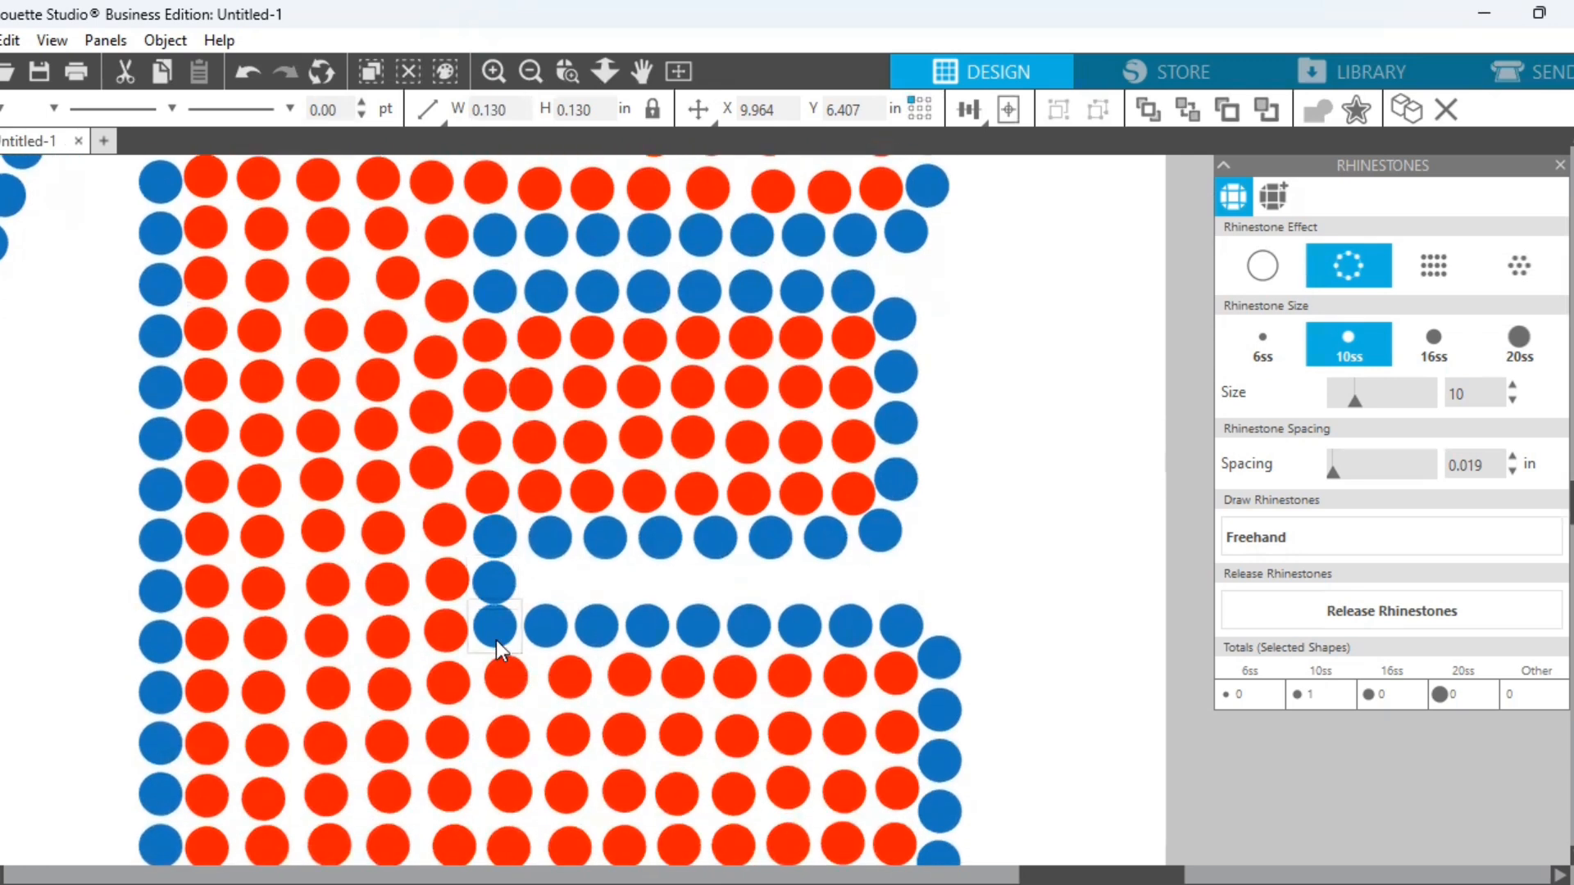
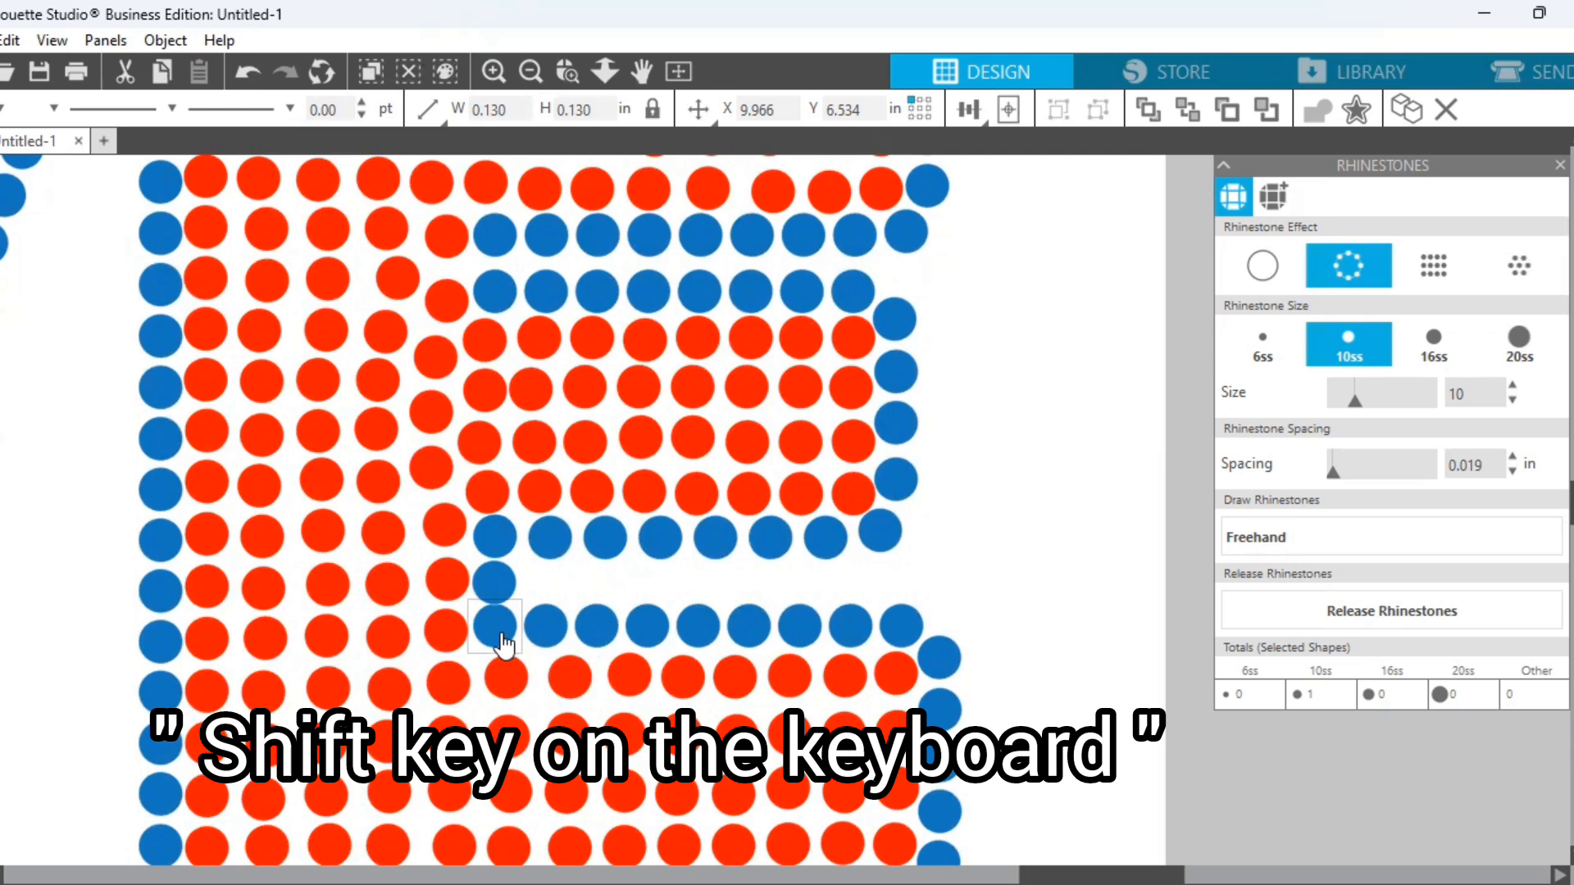
left_click(545, 631, "shift")
left_click(606, 640, "shift")
left_click(656, 641, "shift")
left_click(709, 646, "shift")
left_click(750, 648, "shift")
left_click(799, 646, "shift")
left_click(850, 650, "shift")
left_click(904, 656, "shift")
key("Down")
key("Down")
key("Down")
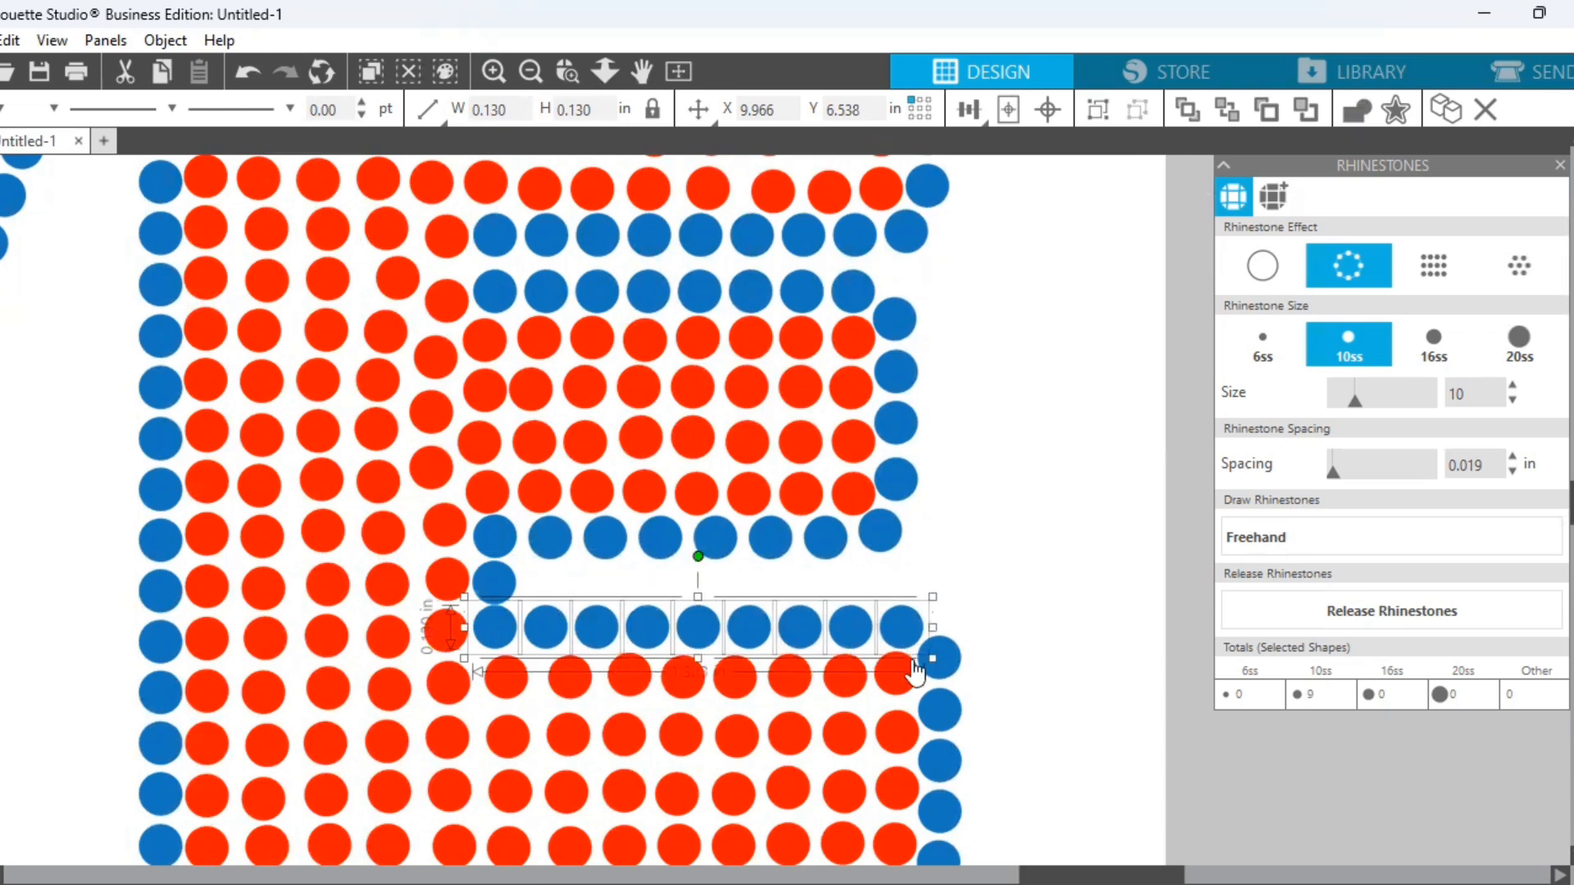
key("Down")
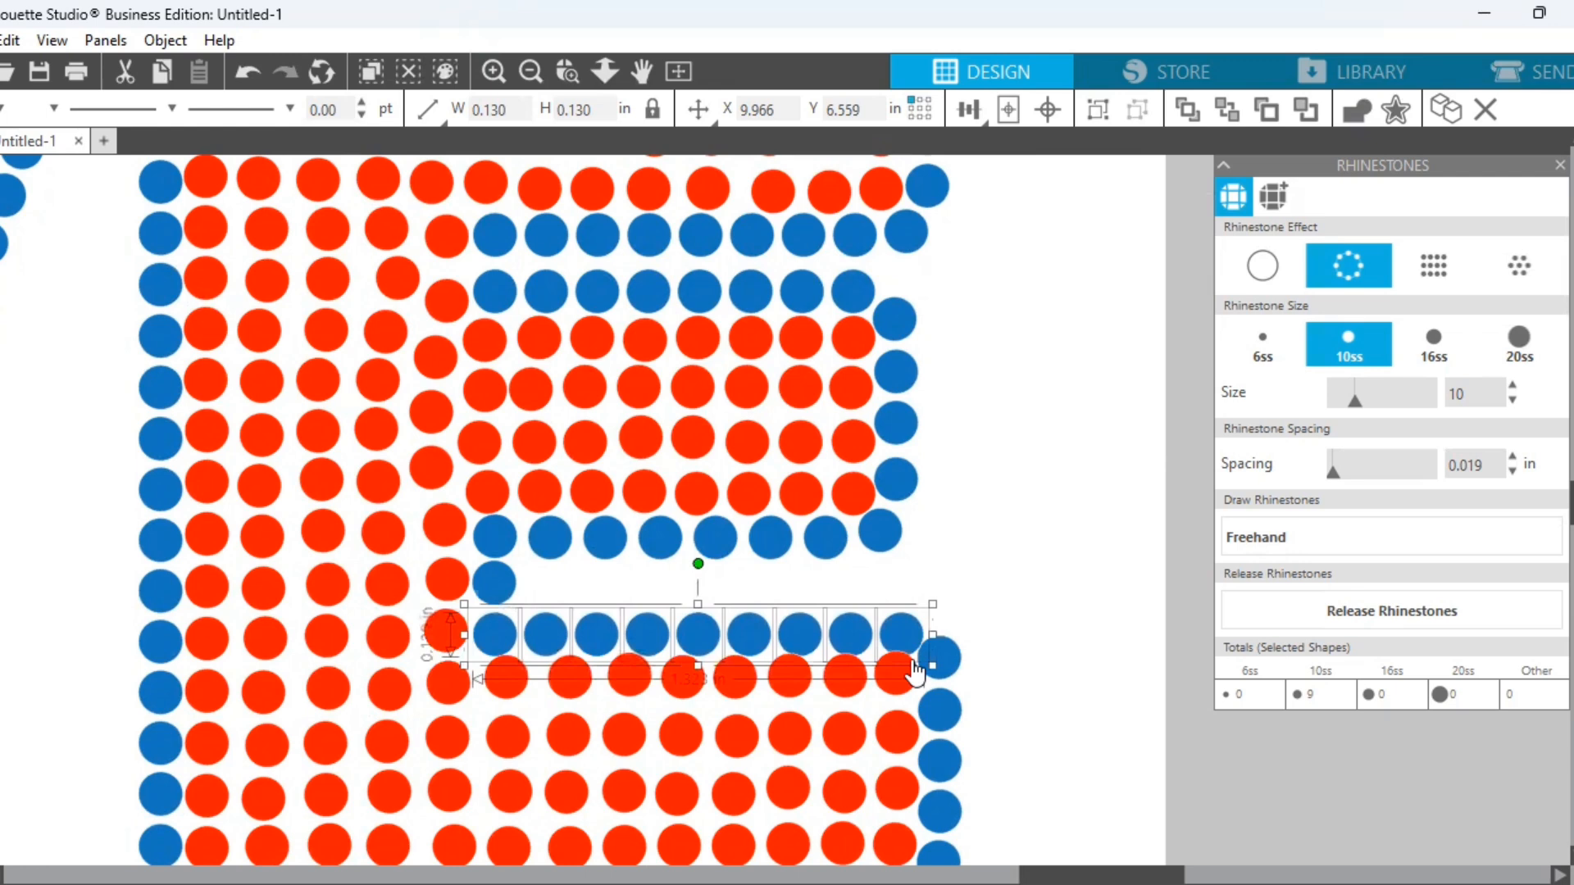
left_click(964, 579)
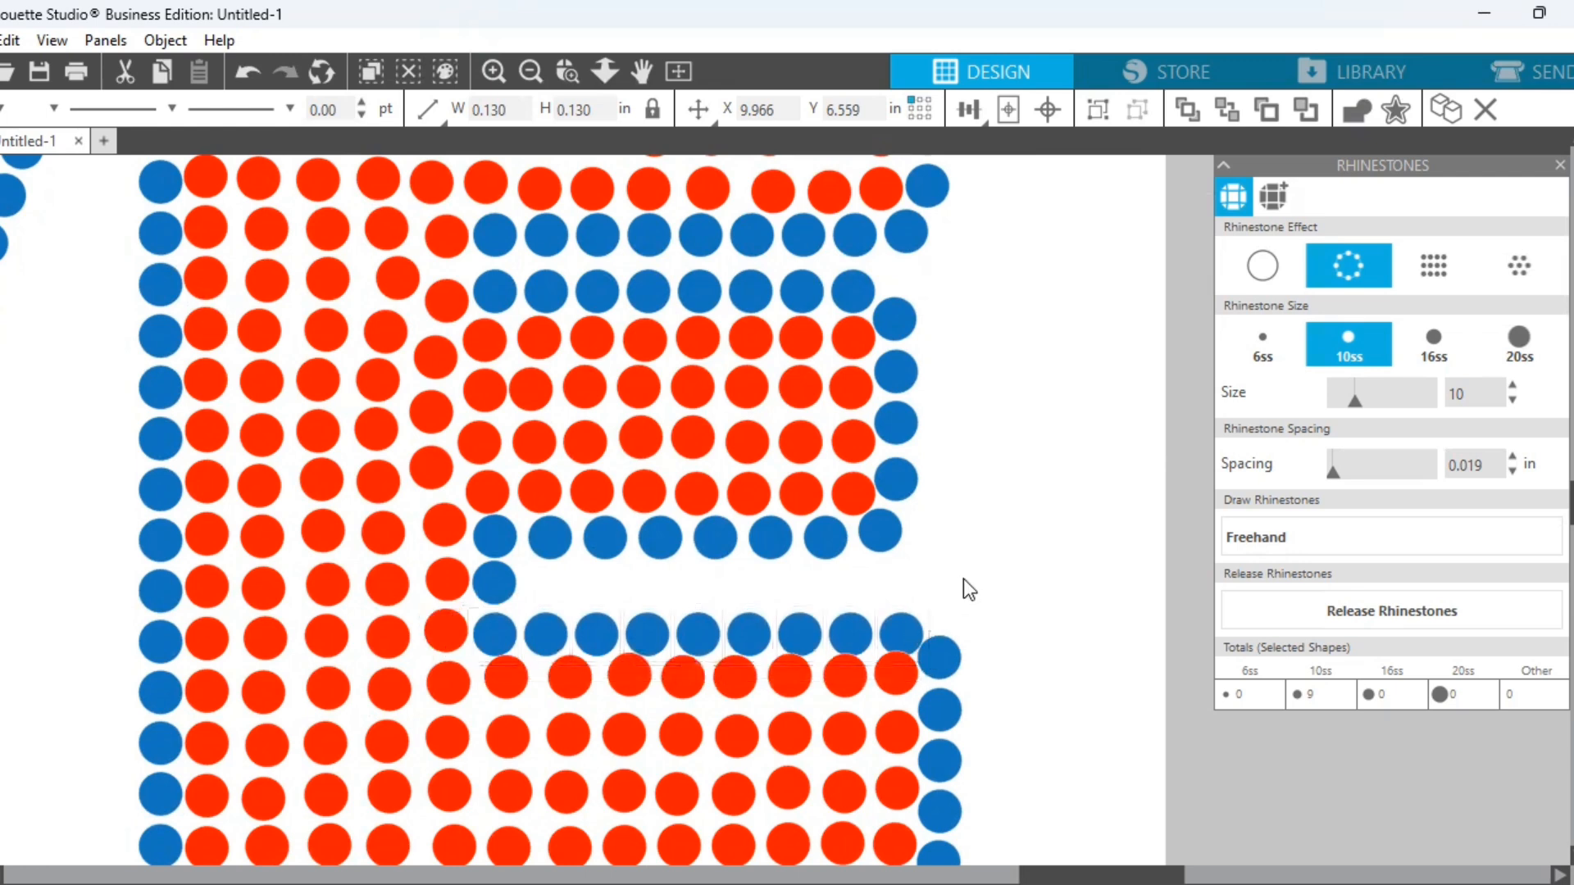
Nudge the added blue stone in the E's lower gap slightly down and left to center it between the rows
left_click(504, 584)
key("Down")
key("Down")
key("Down")
key("Left")
key("Left")
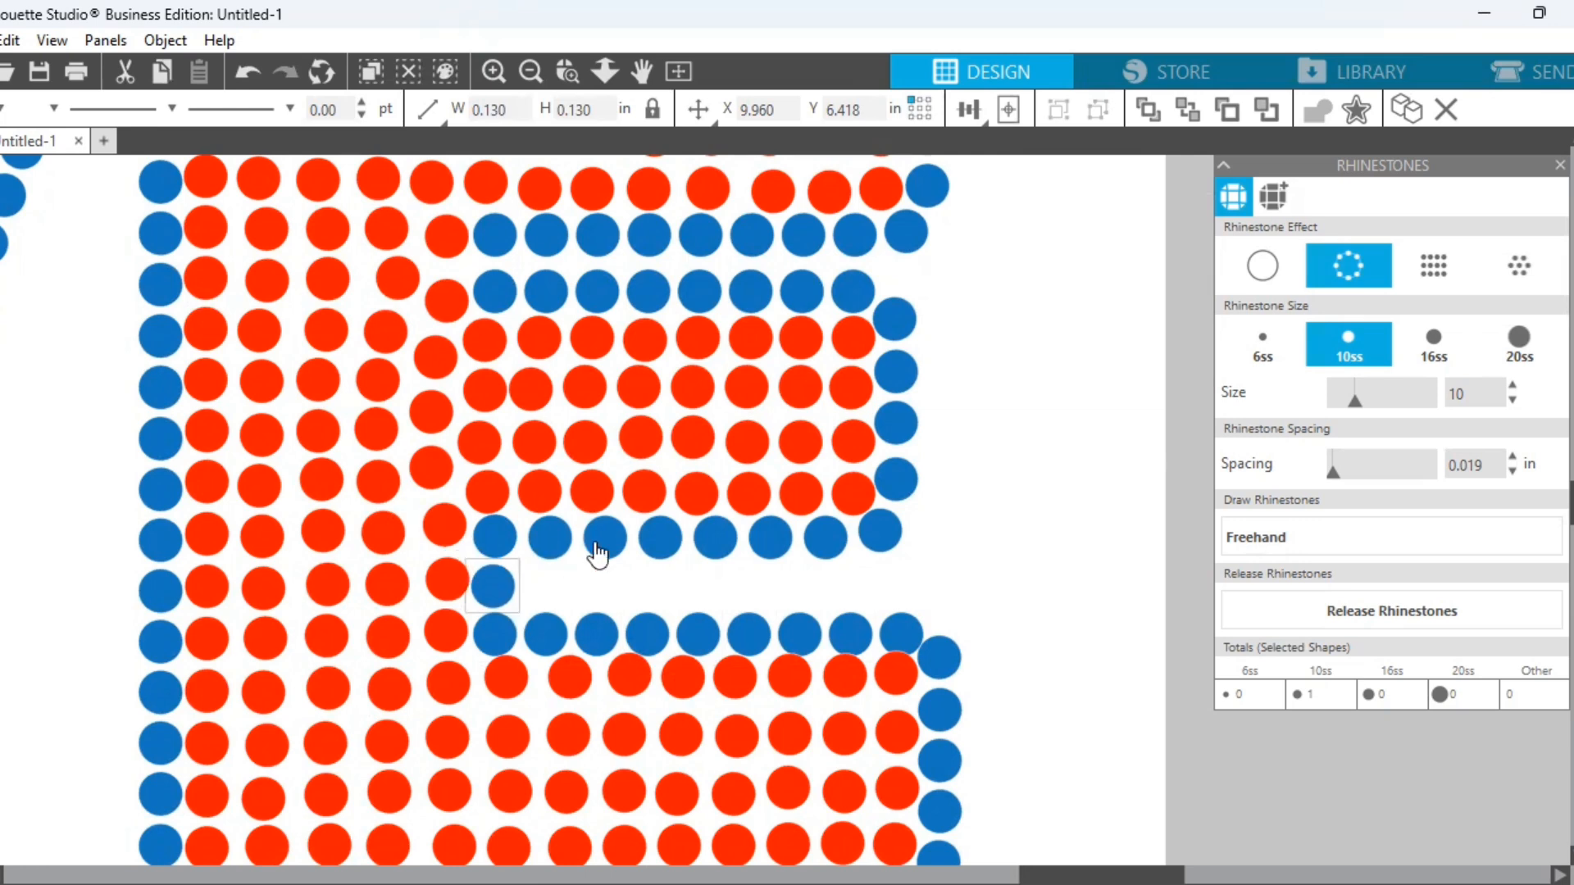
left_click(500, 540)
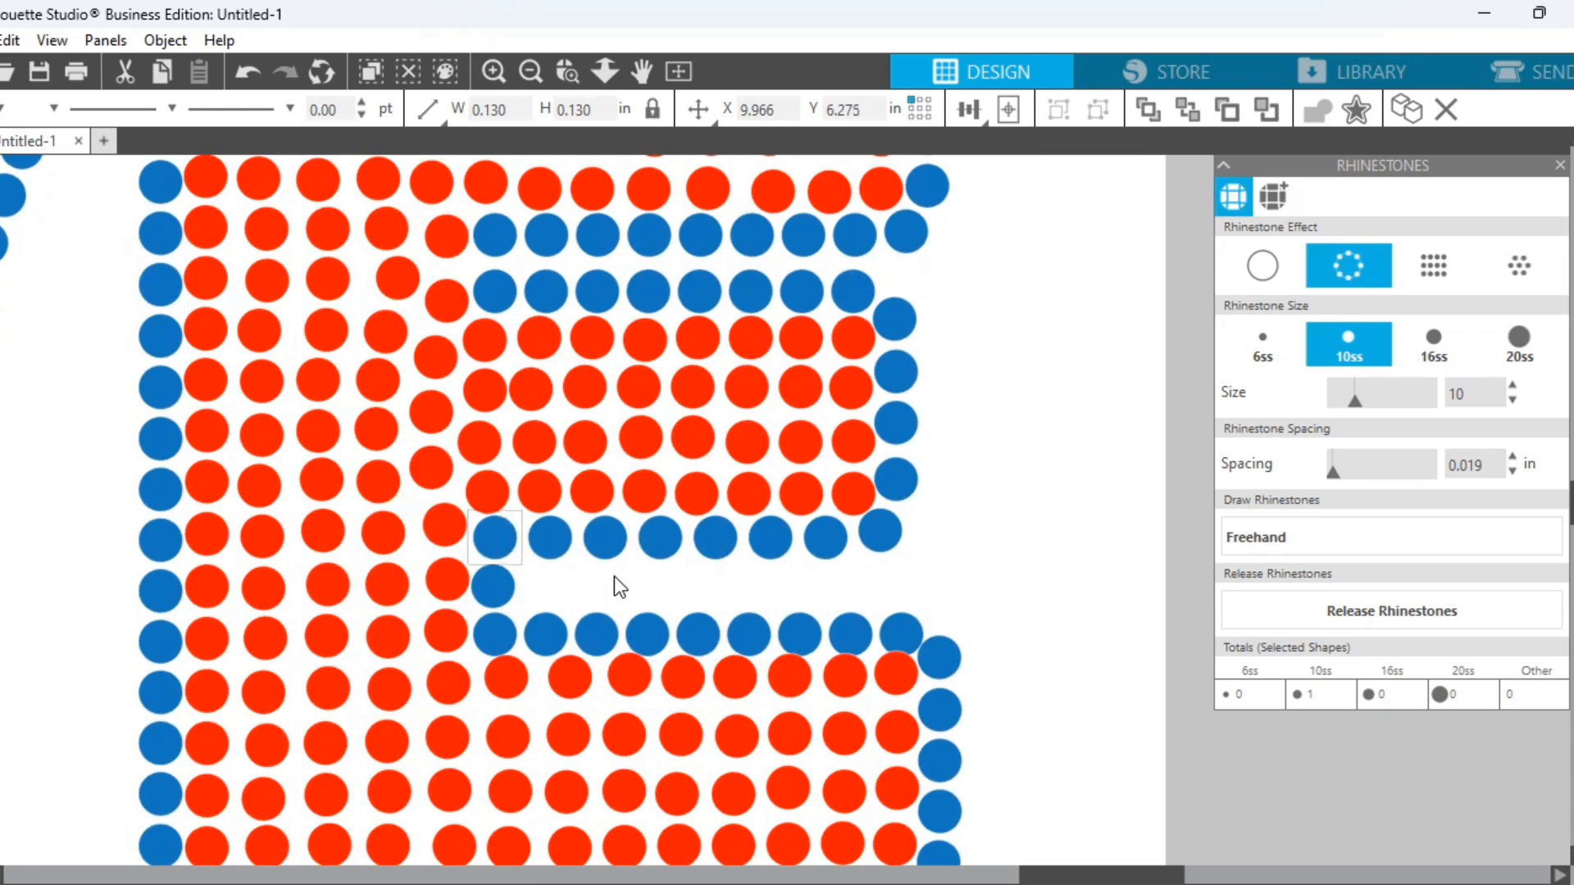
left_click(573, 592)
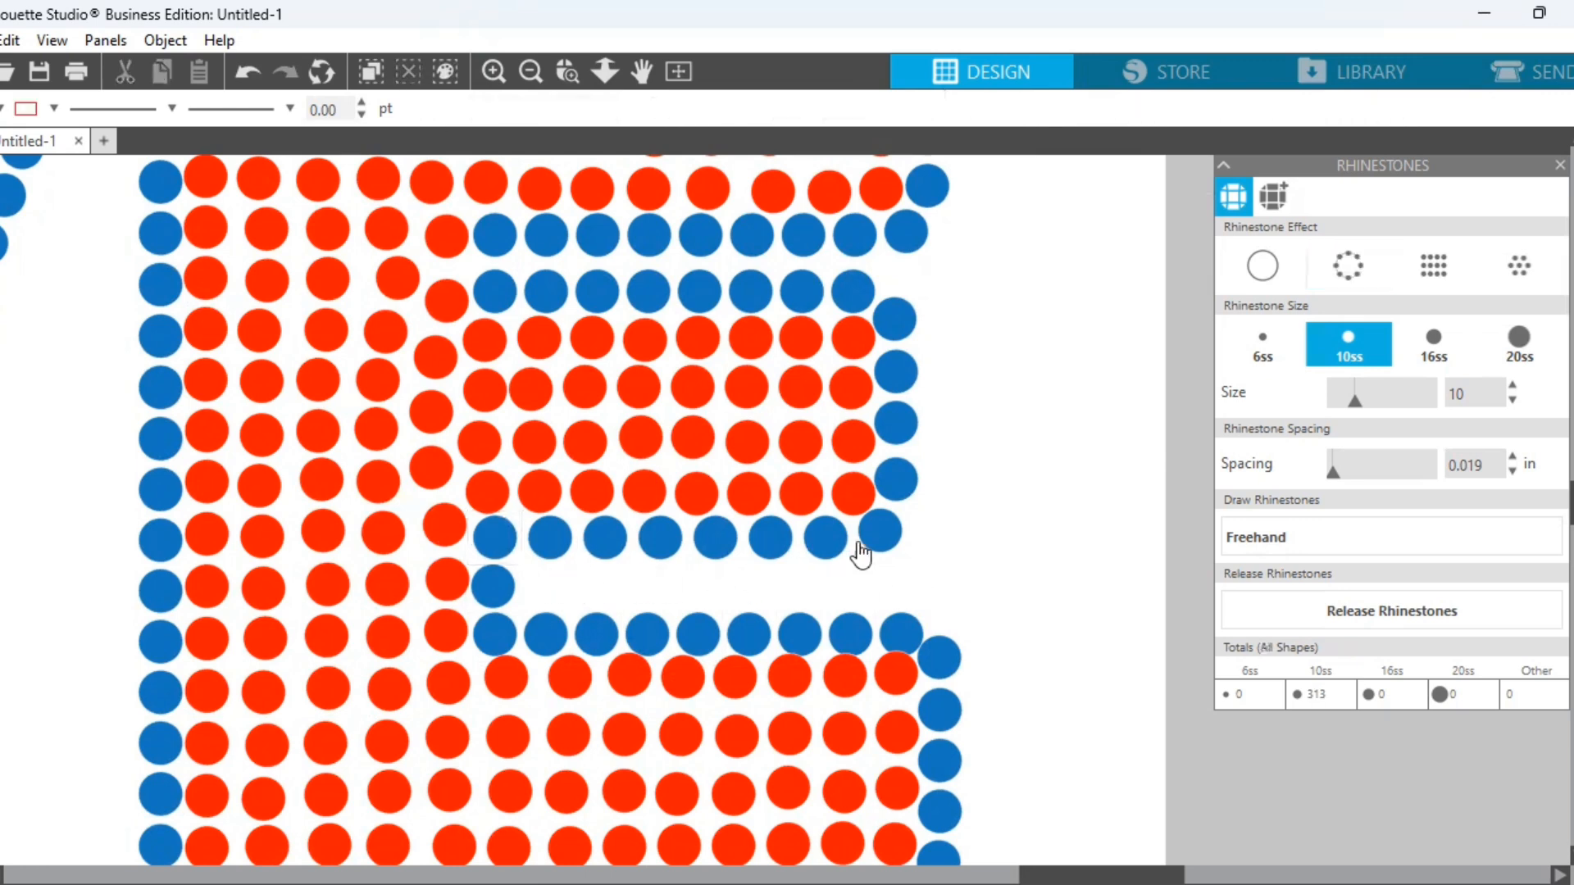
Move the innermost blue stones of the two rows around the E's upper gap closer together
scroll(857, 555, "up", 5)
scroll(879, 541, "up", 1)
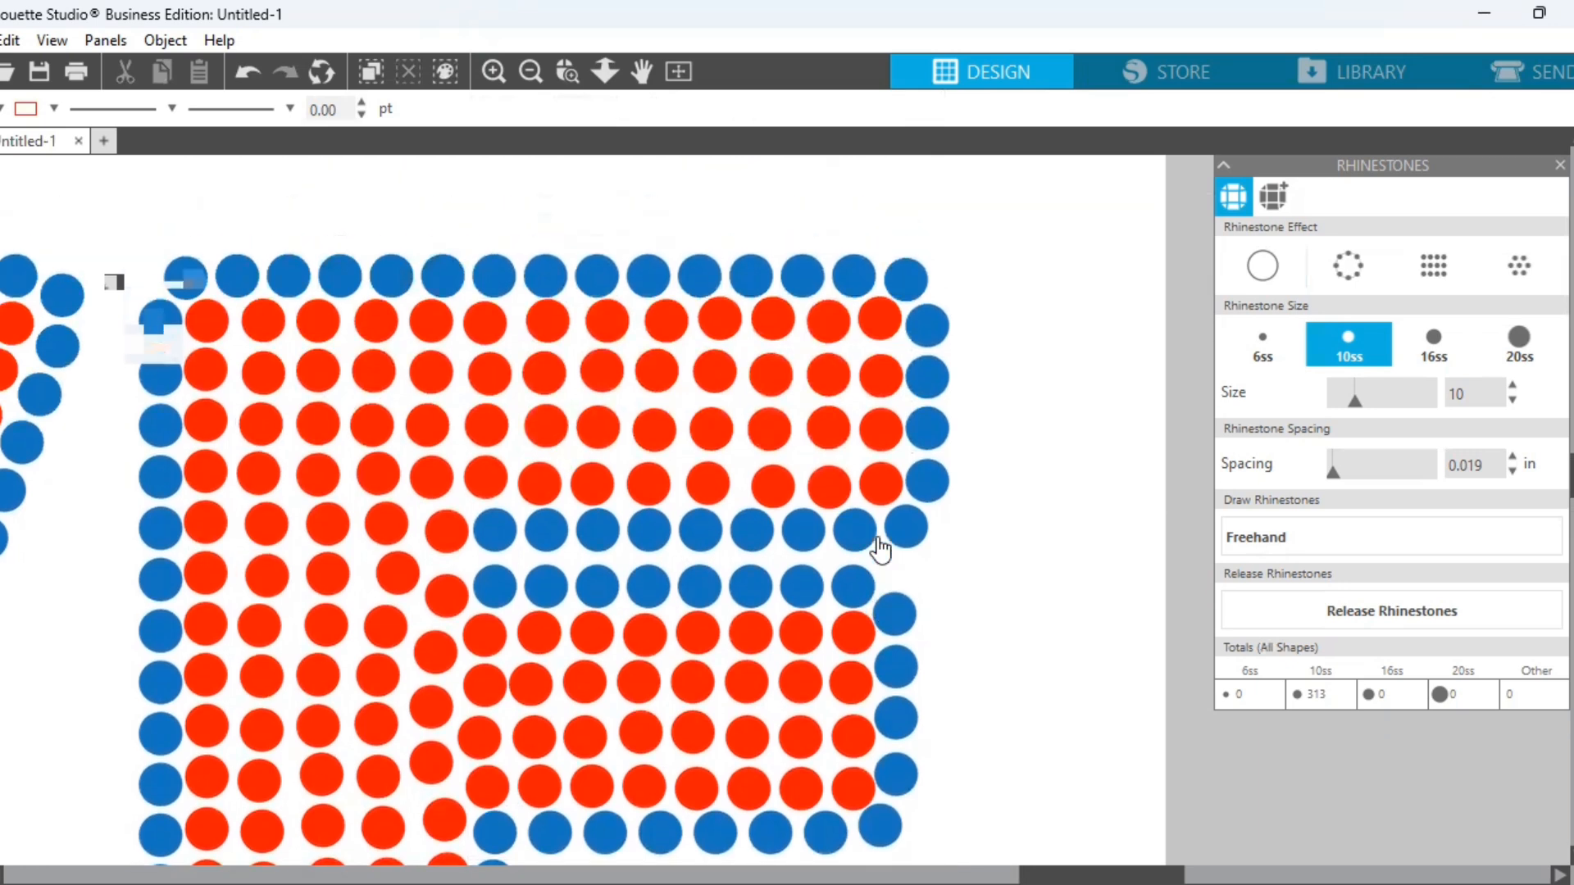
left_click(496, 576)
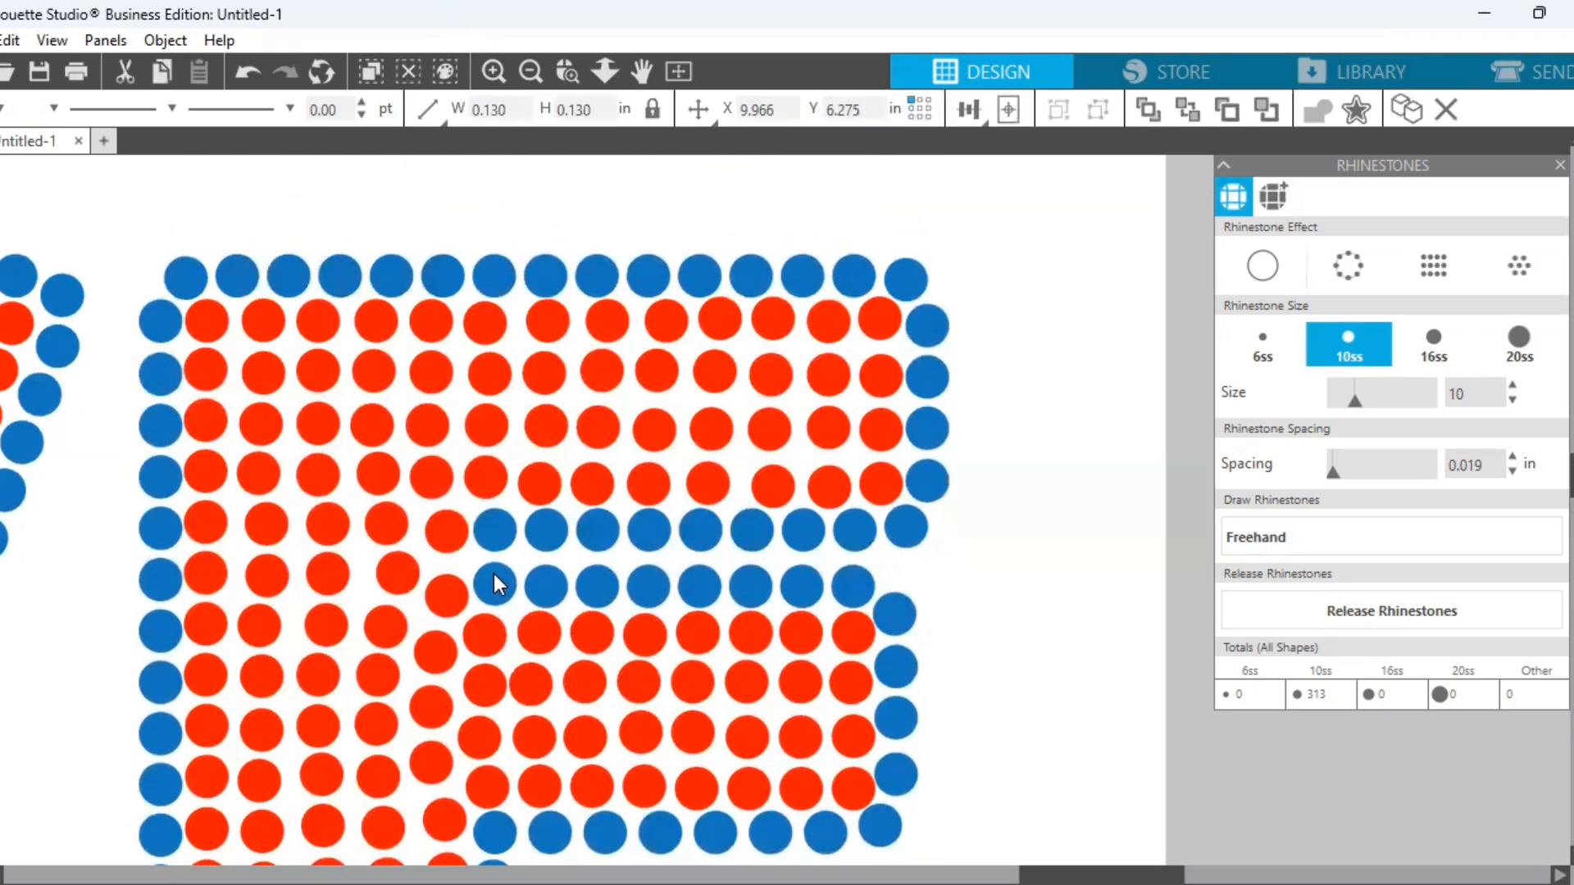
left_click_drag(491, 572, 509, 543)
left_click(528, 561)
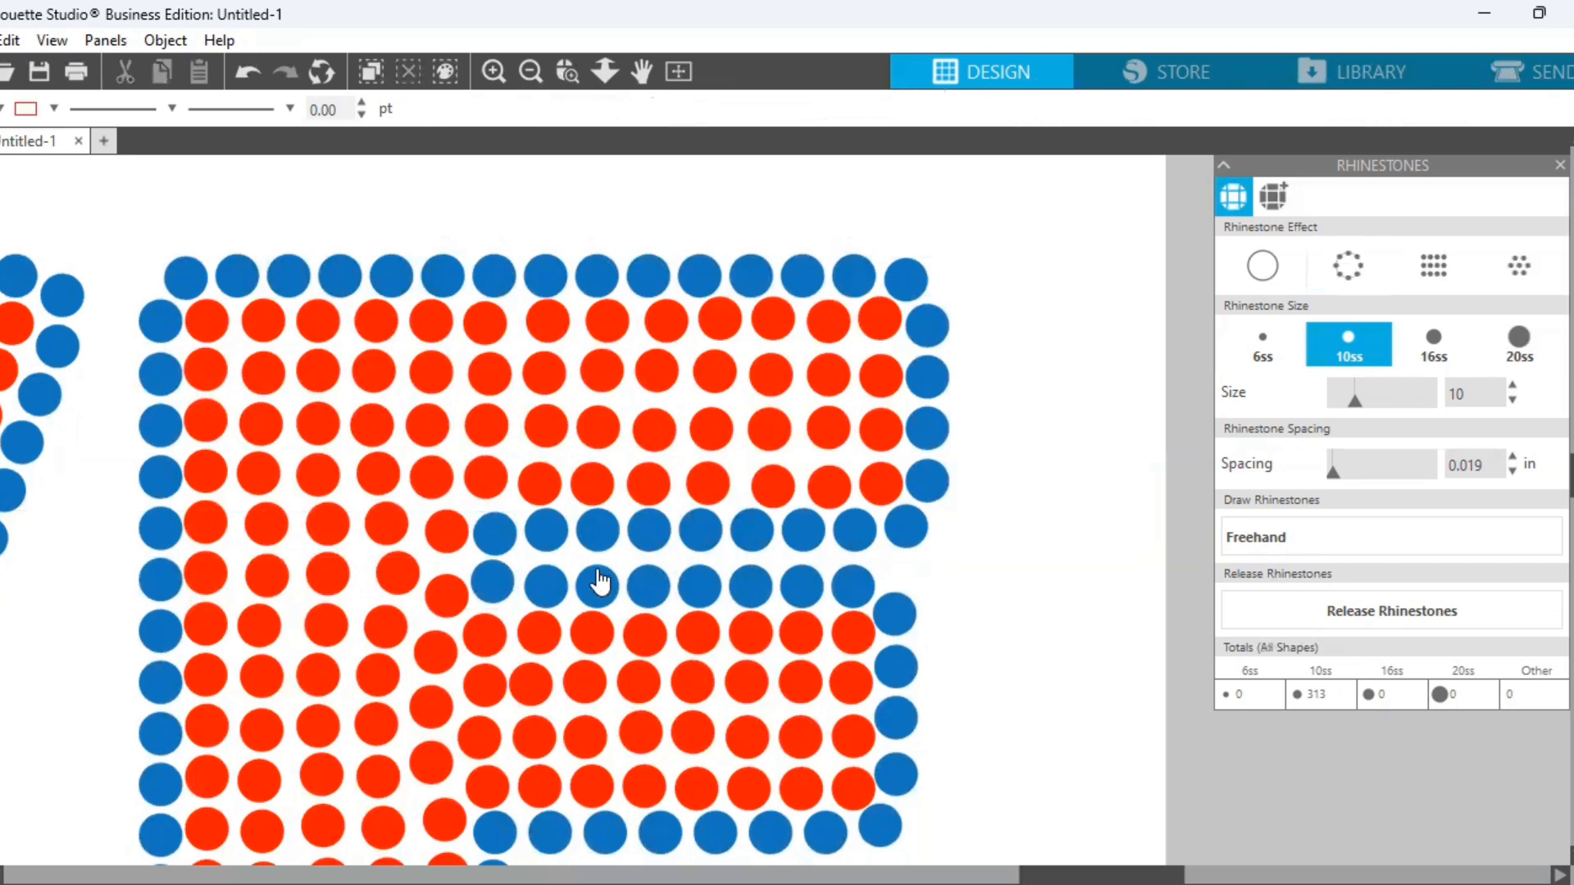
left_click(559, 534)
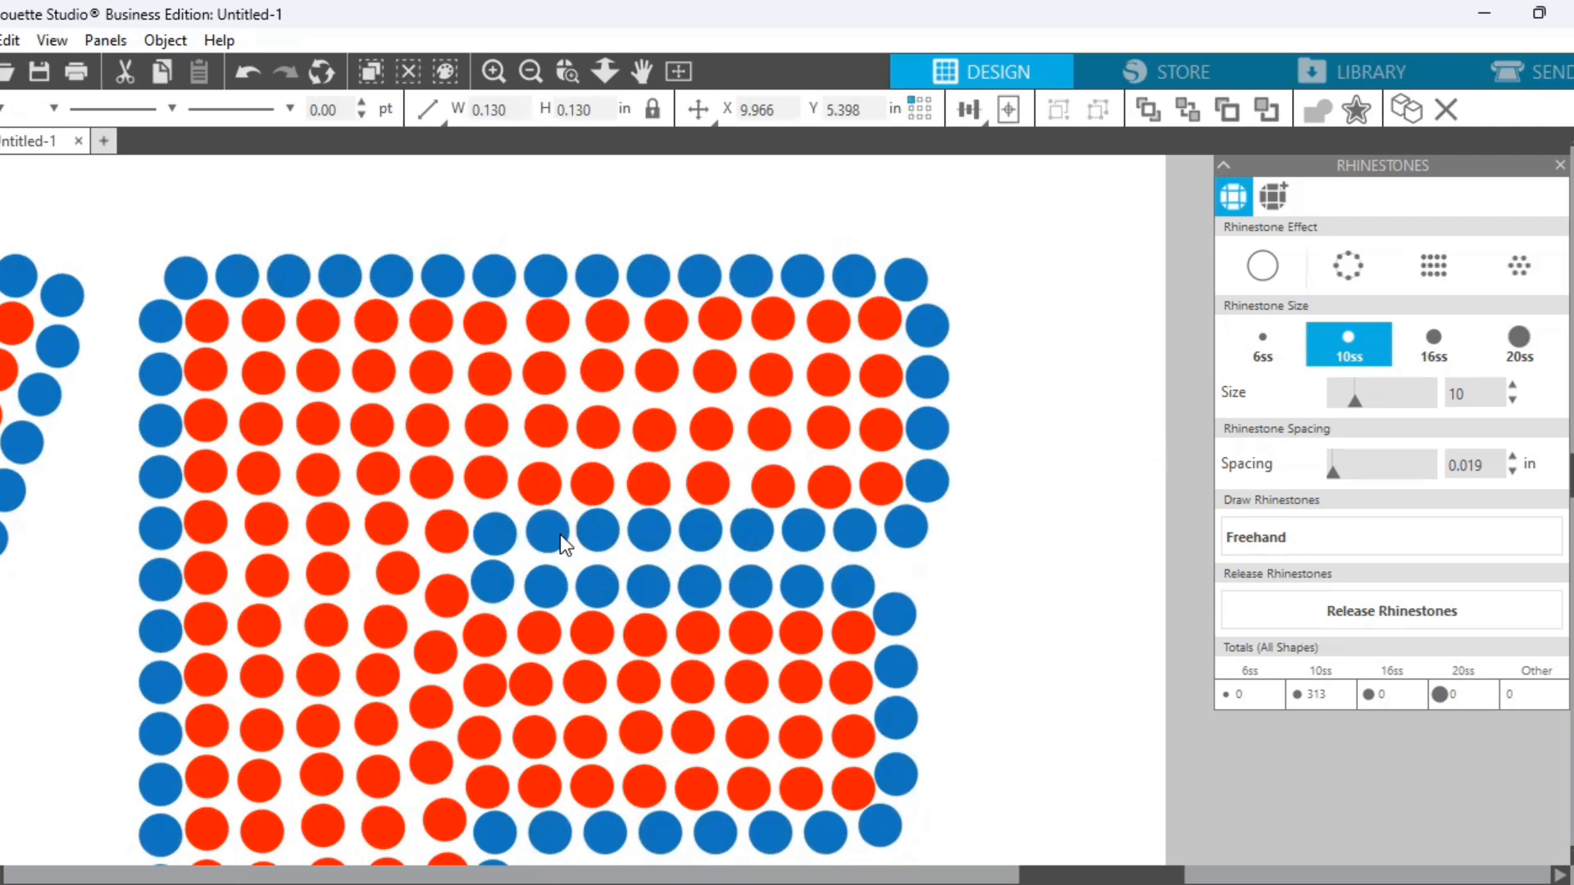
left_click(1036, 584)
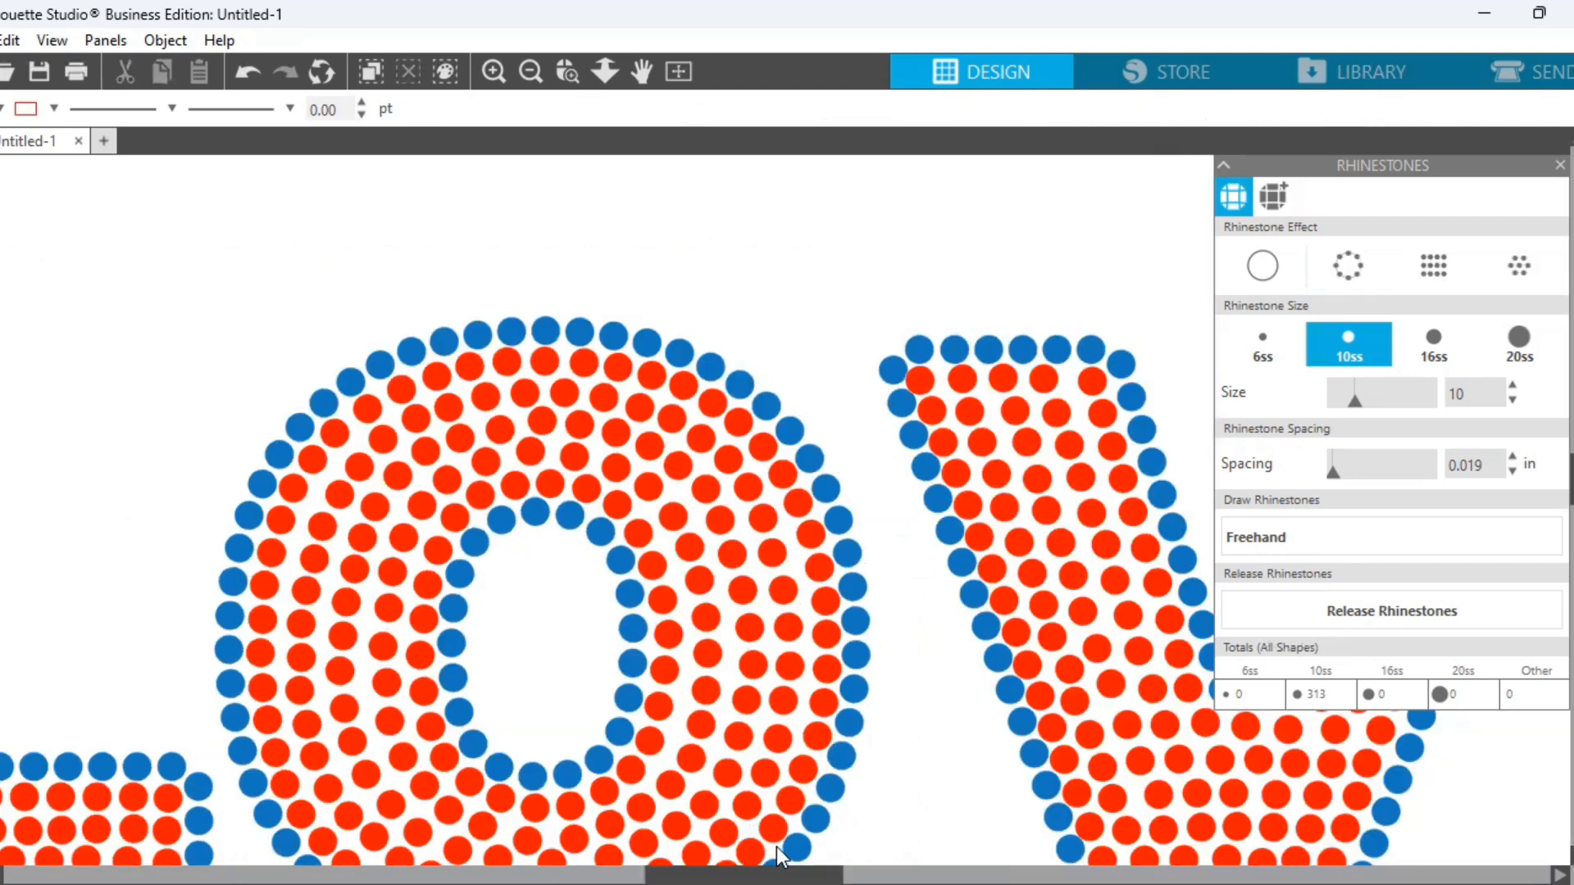
Nudge the lowest blue stone on the right side of the V's inner notch slightly up
left_click_drag(776, 848, 651, 848)
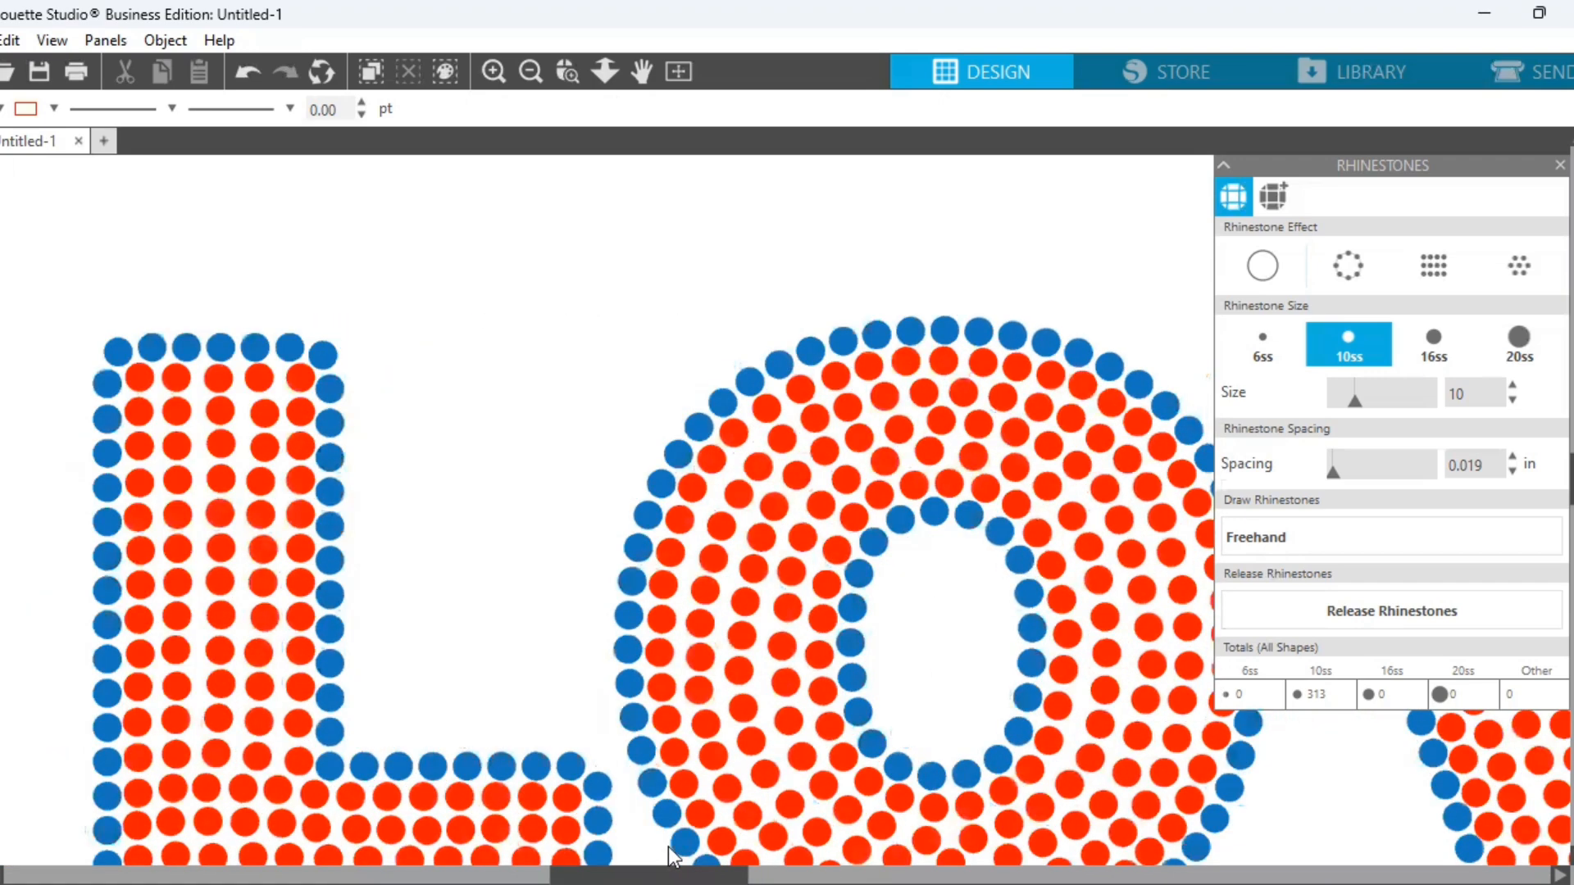
scroll(706, 657, "left", 3)
scroll(712, 633, "down", 3)
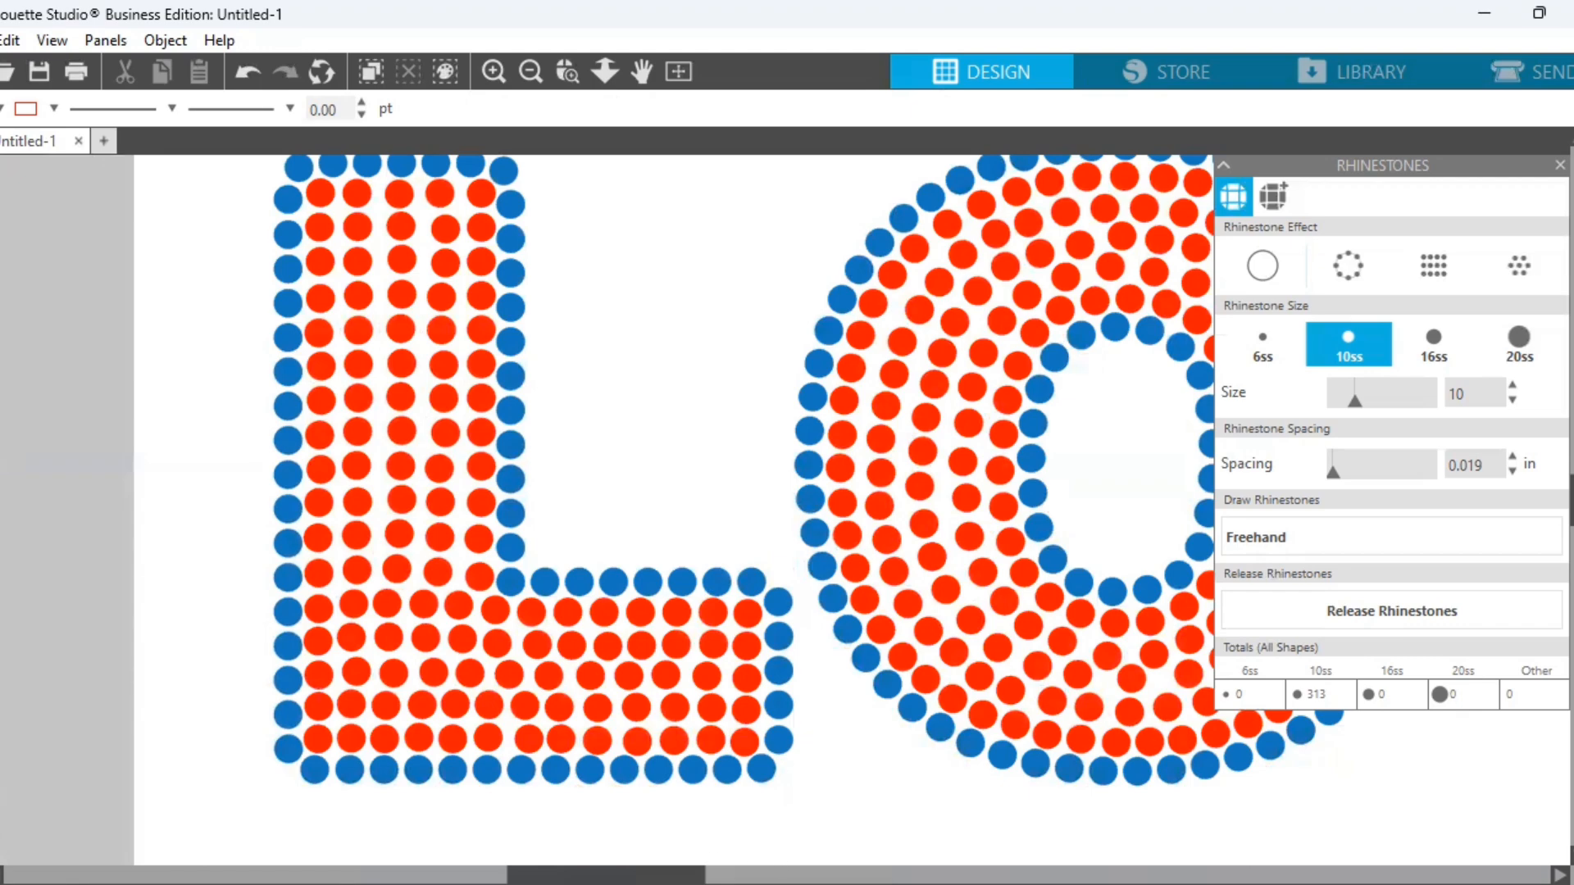
left_click_drag(656, 847, 1017, 813)
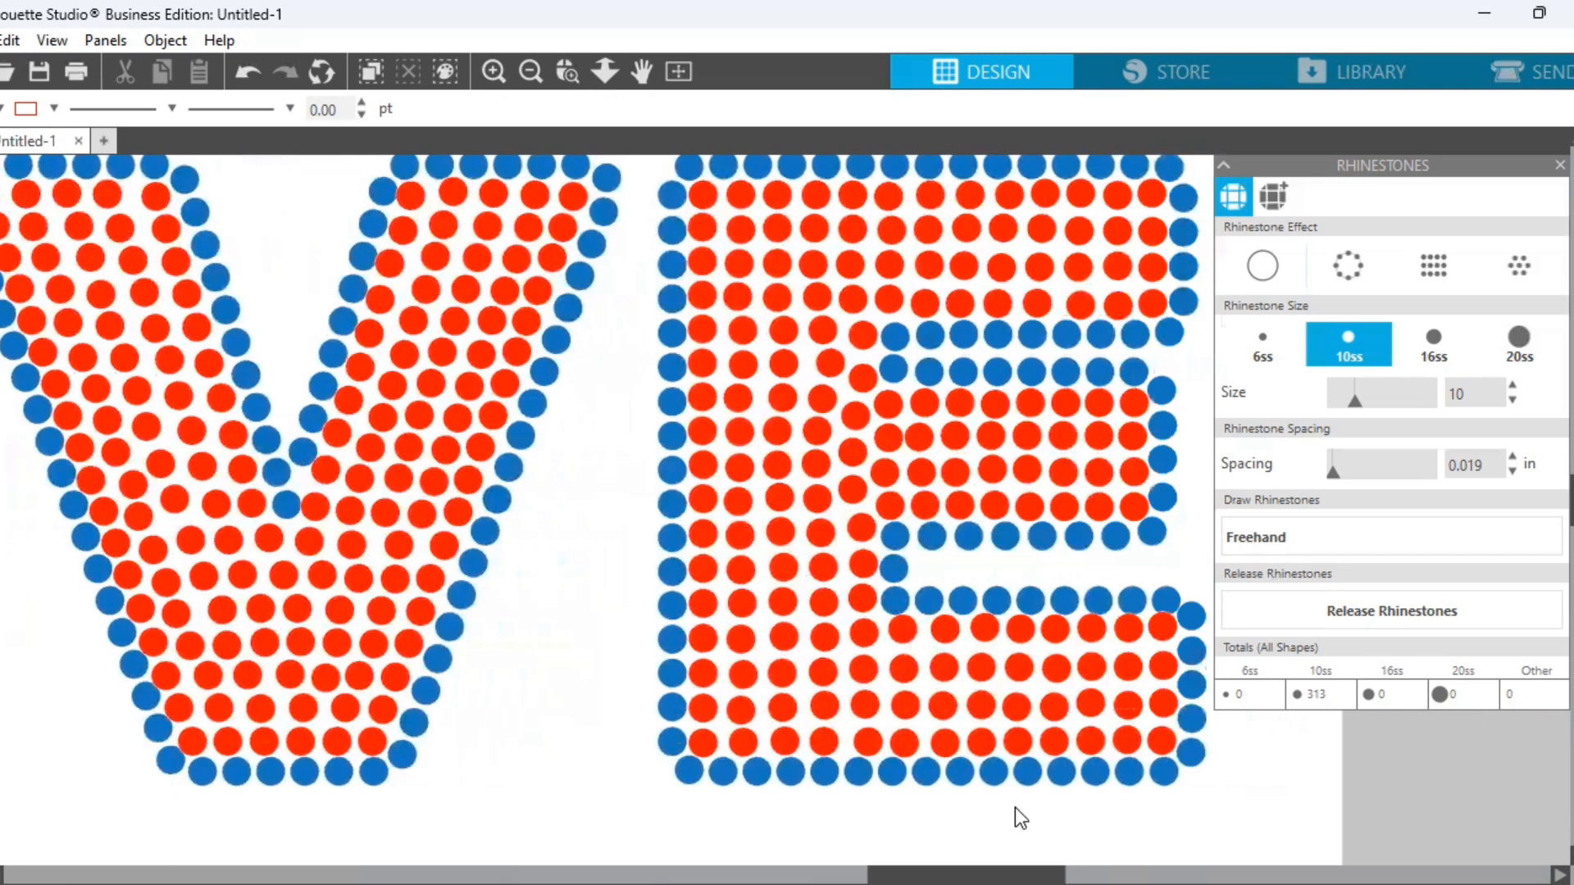
left_click(302, 456)
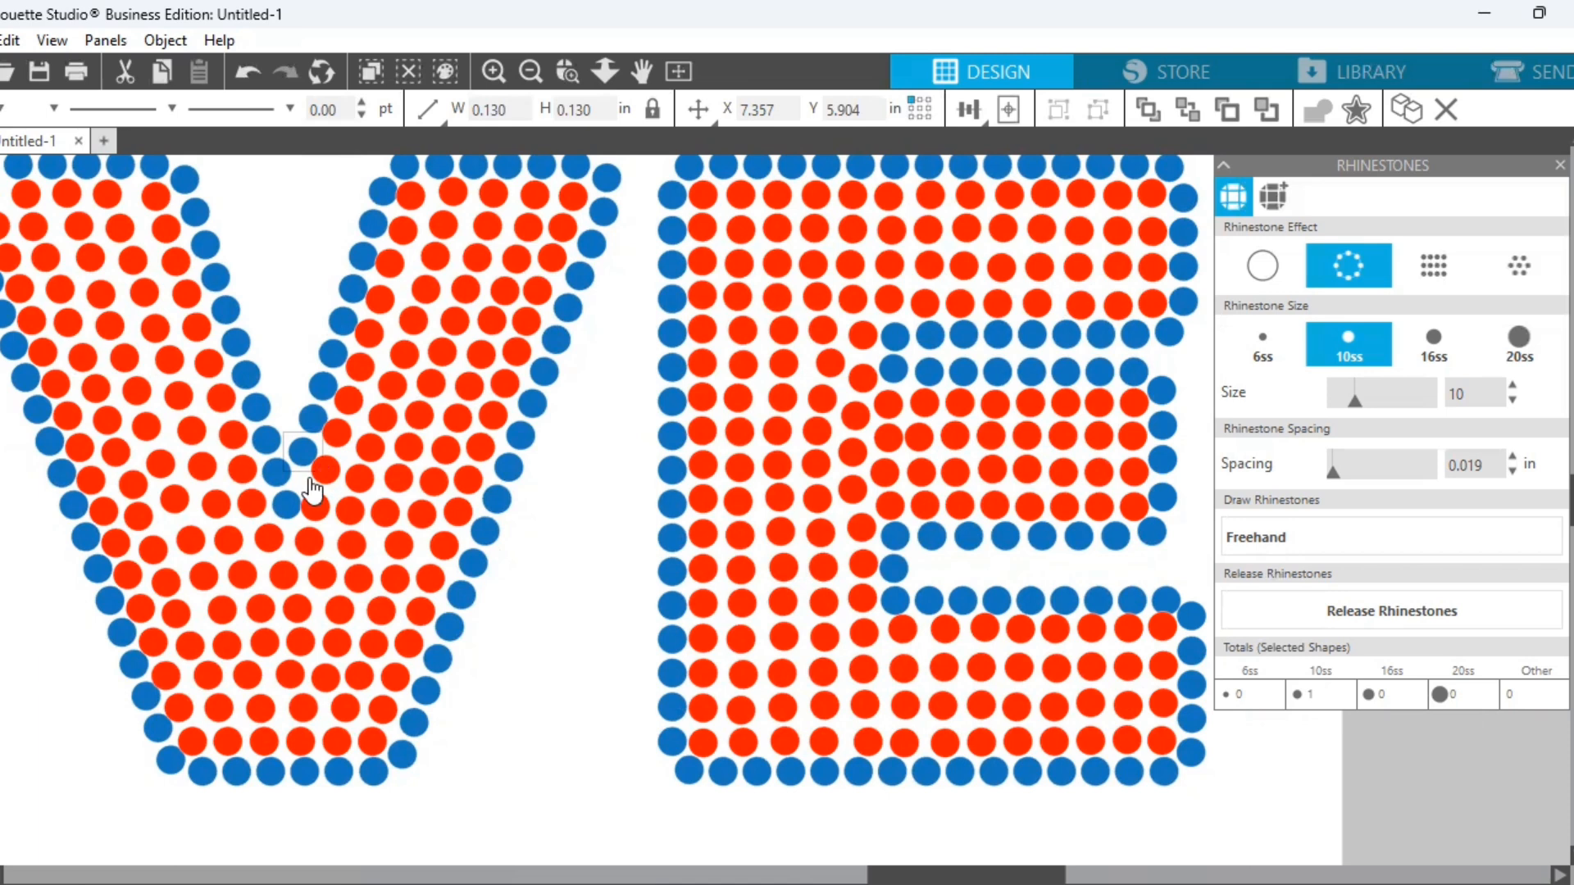
left_click_drag(297, 449, 303, 453)
left_click(308, 463)
Try to shift the six blue stones above it along the V's inner right edge to the left
left_click(308, 427)
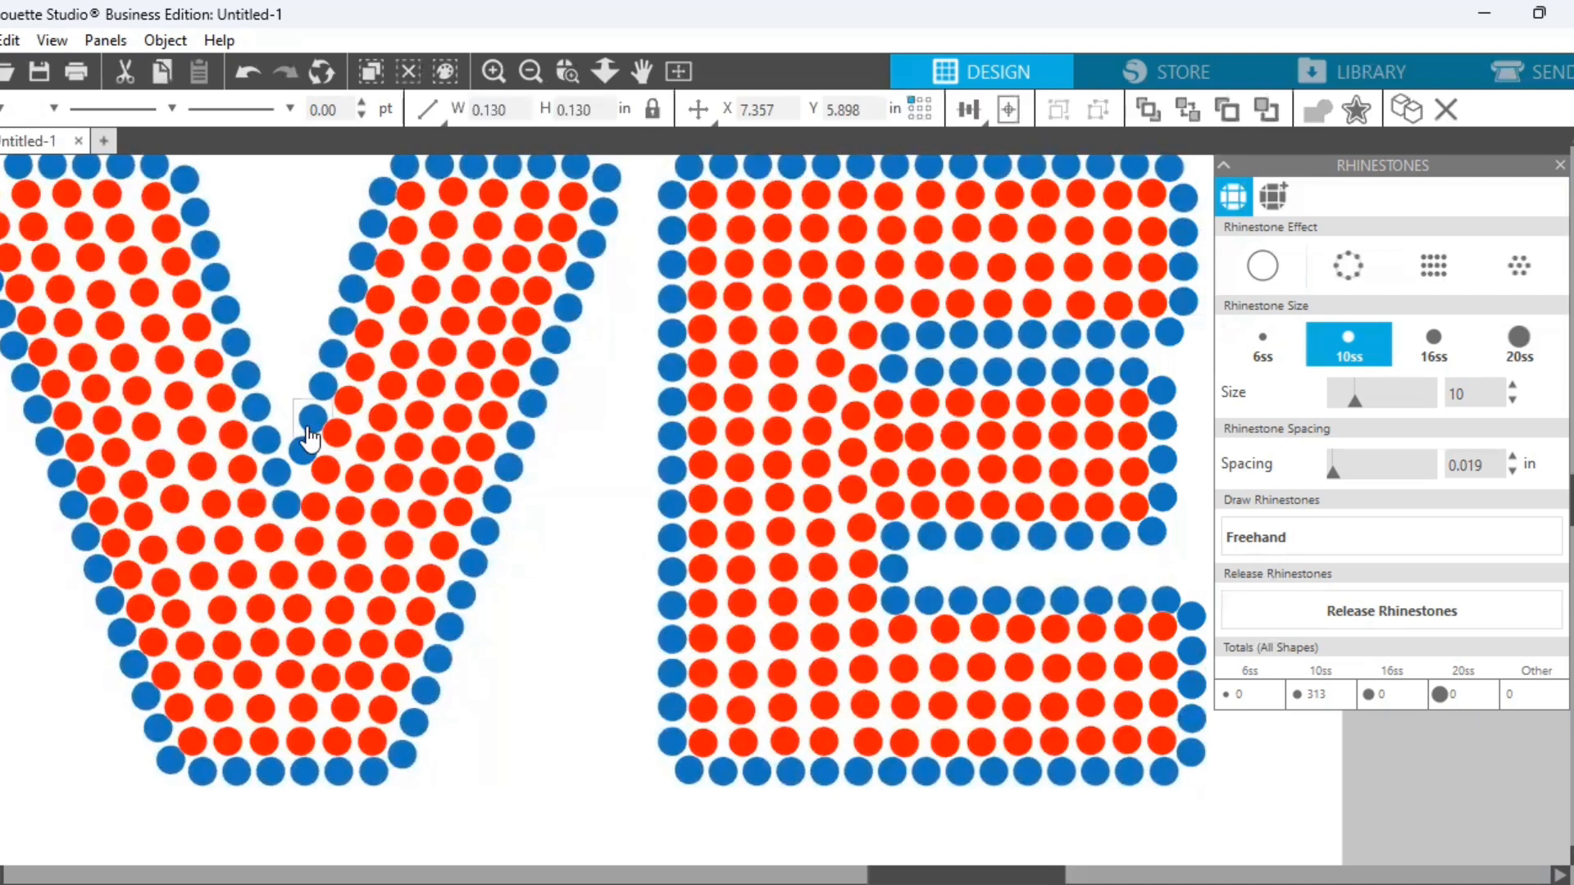
left_click(335, 353, "shift")
left_click(346, 318, "shift")
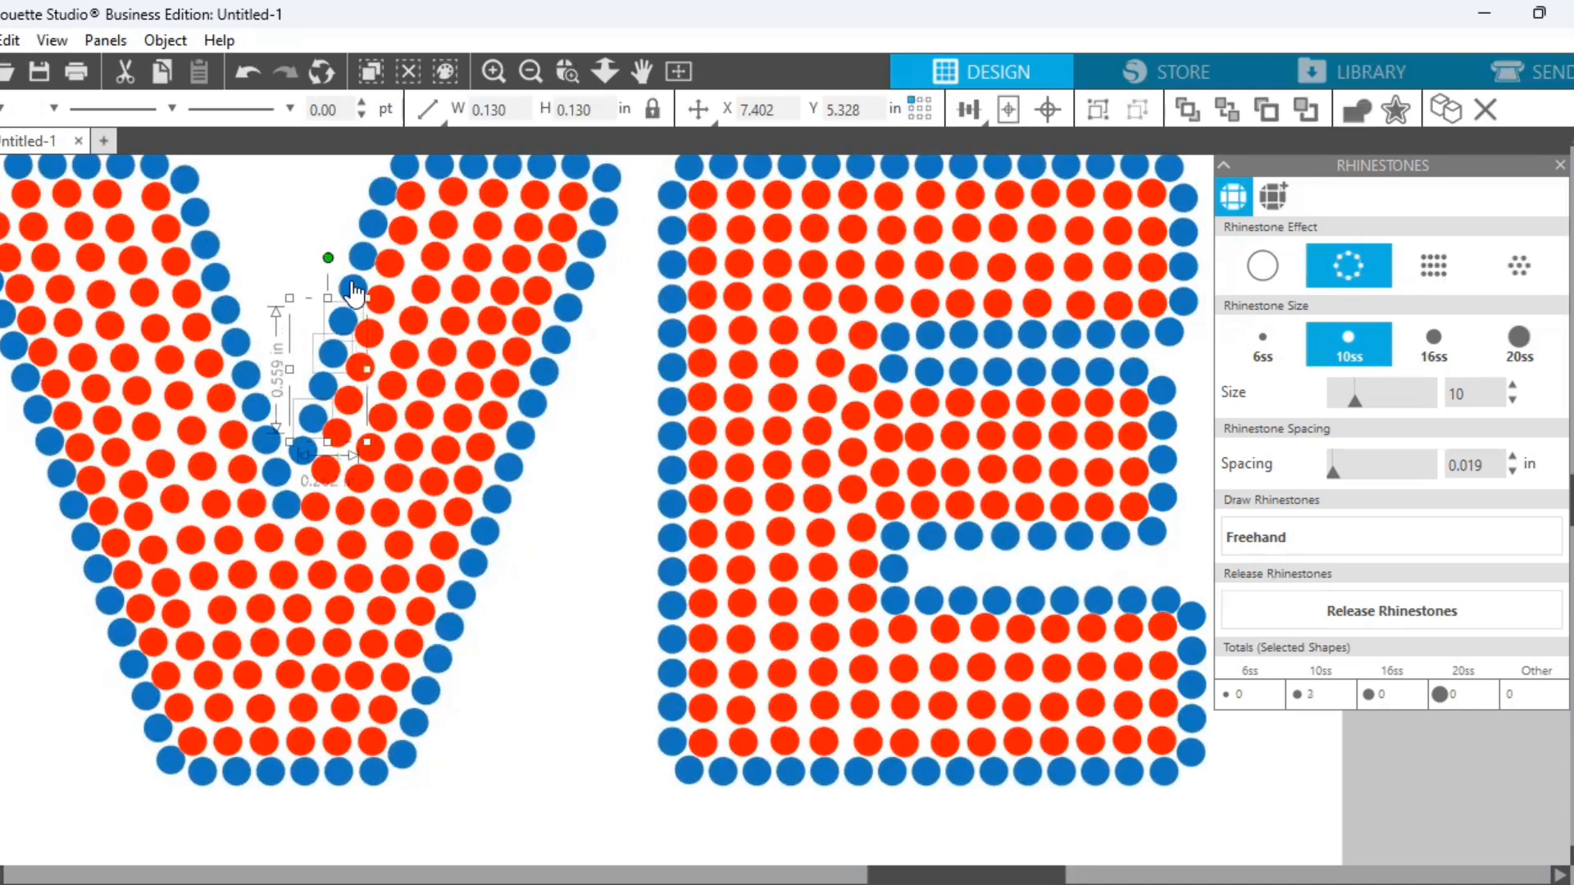
left_click(352, 287, "shift")
left_click(365, 255, "shift")
left_click(374, 226, "shift")
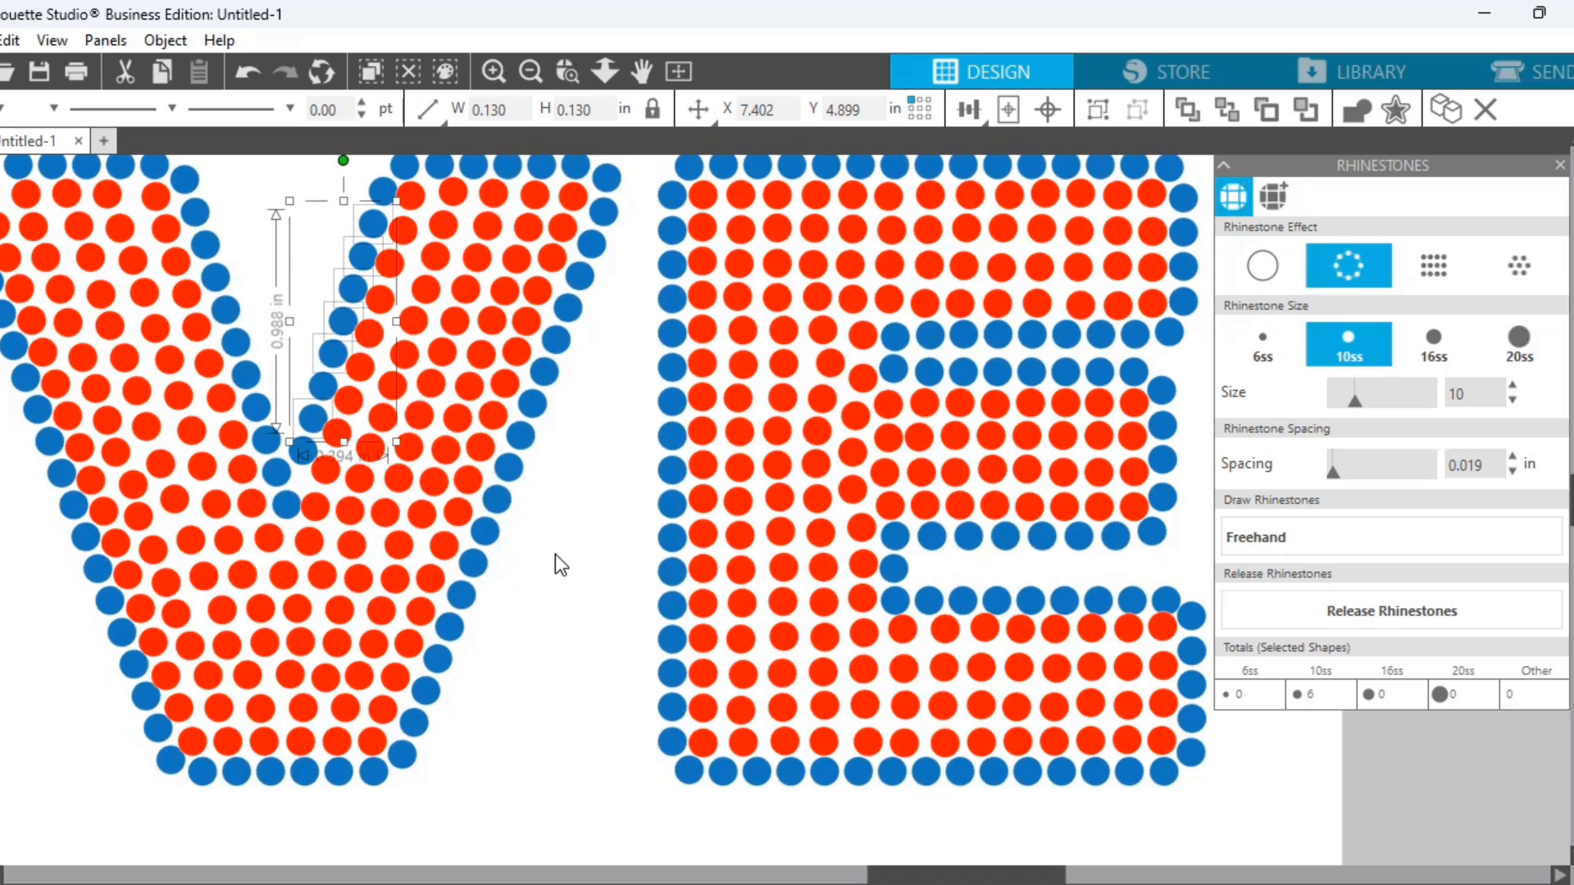
key("Left")
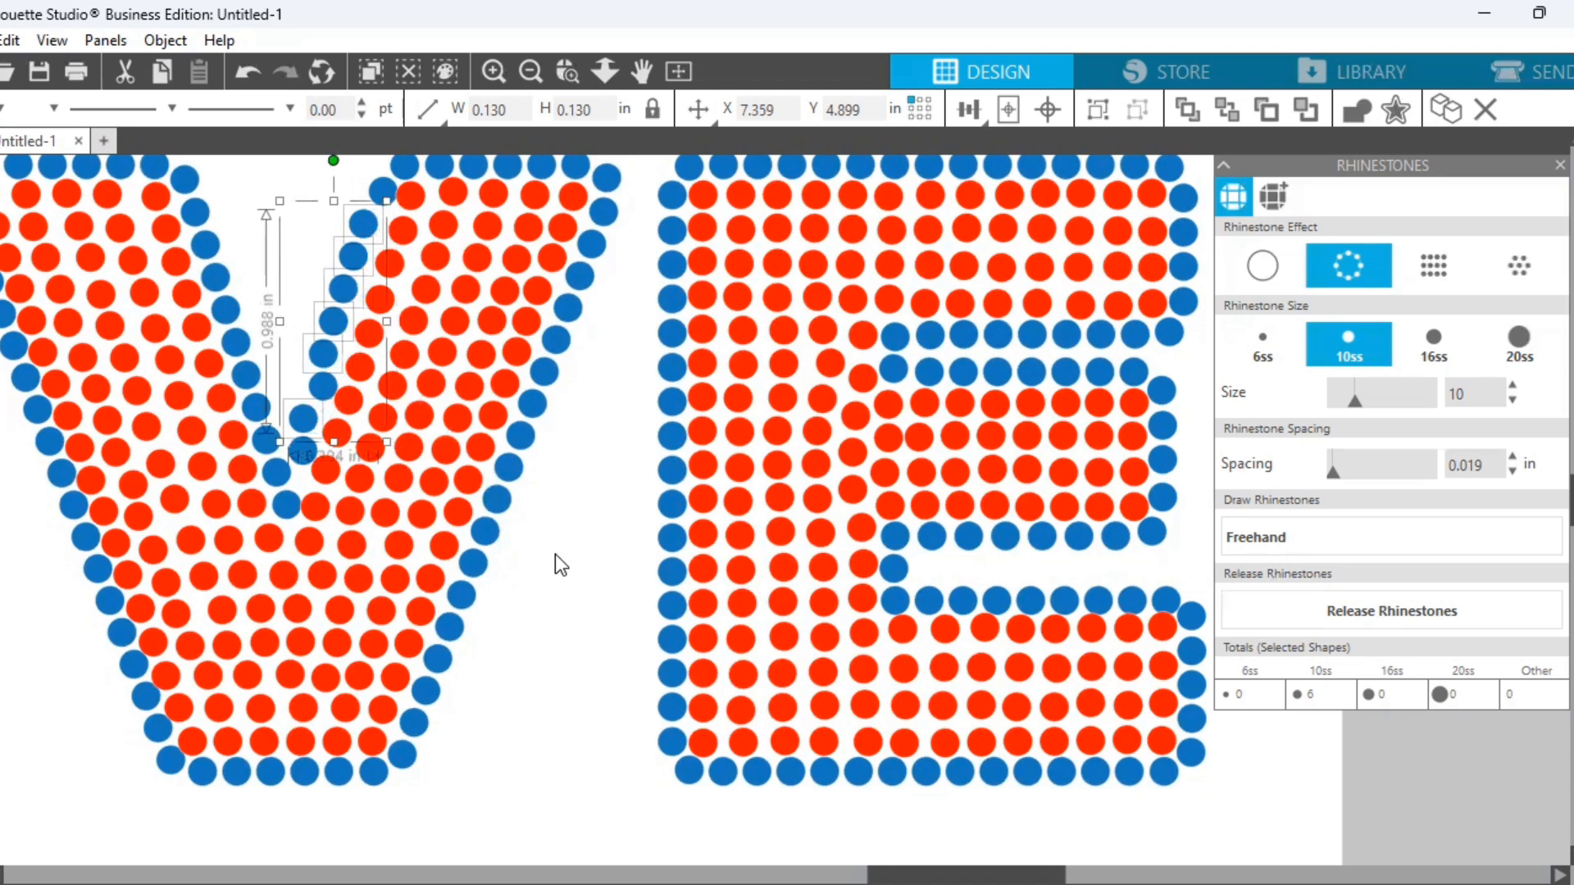
key("Right")
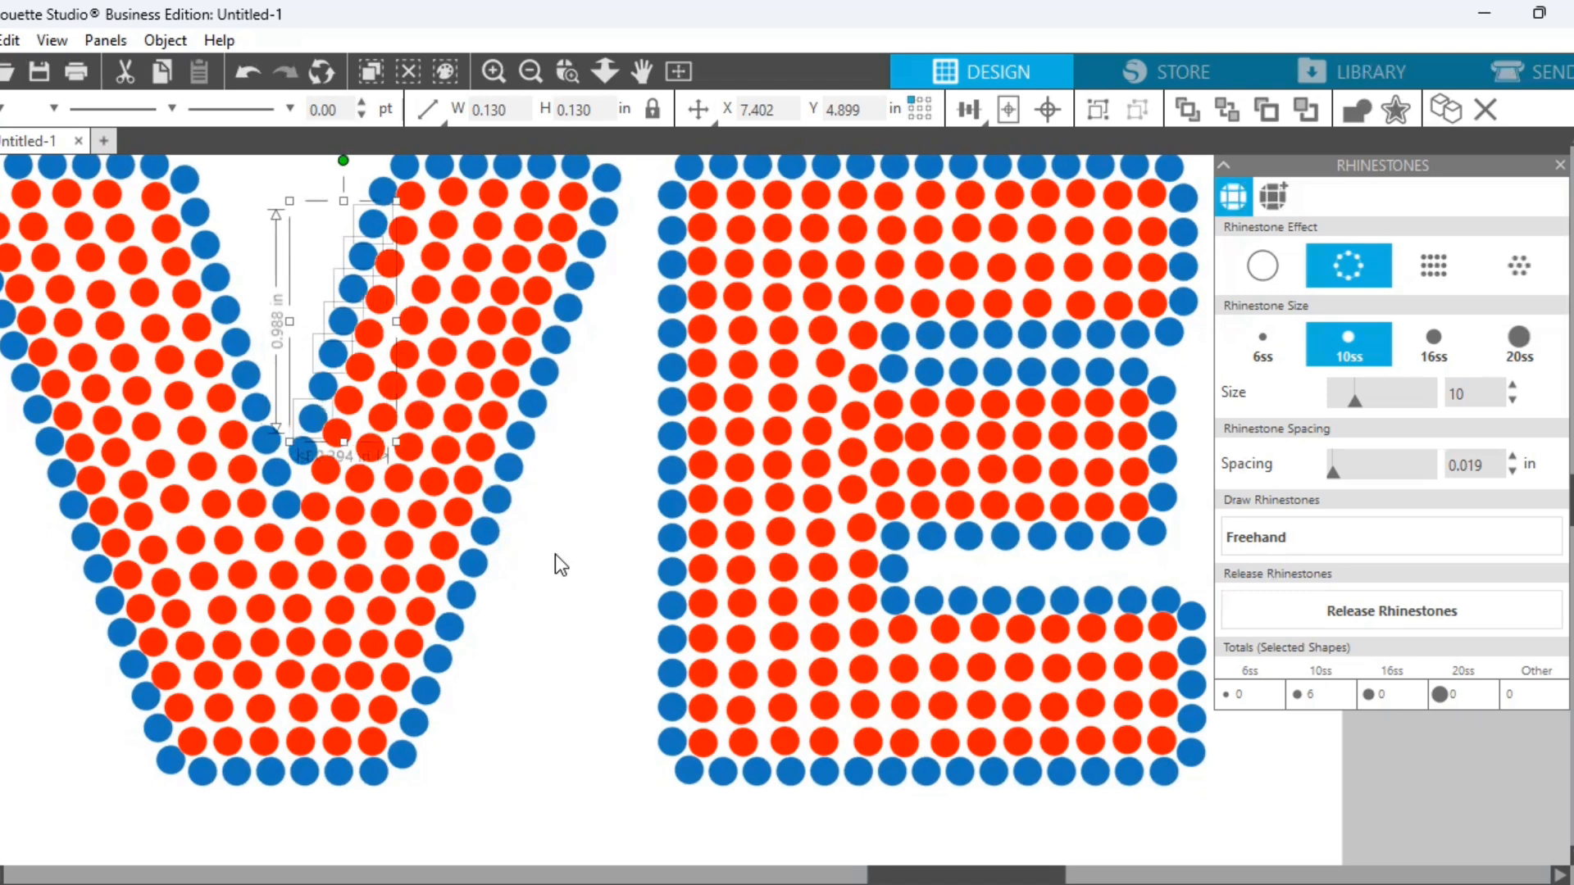
left_click(562, 679)
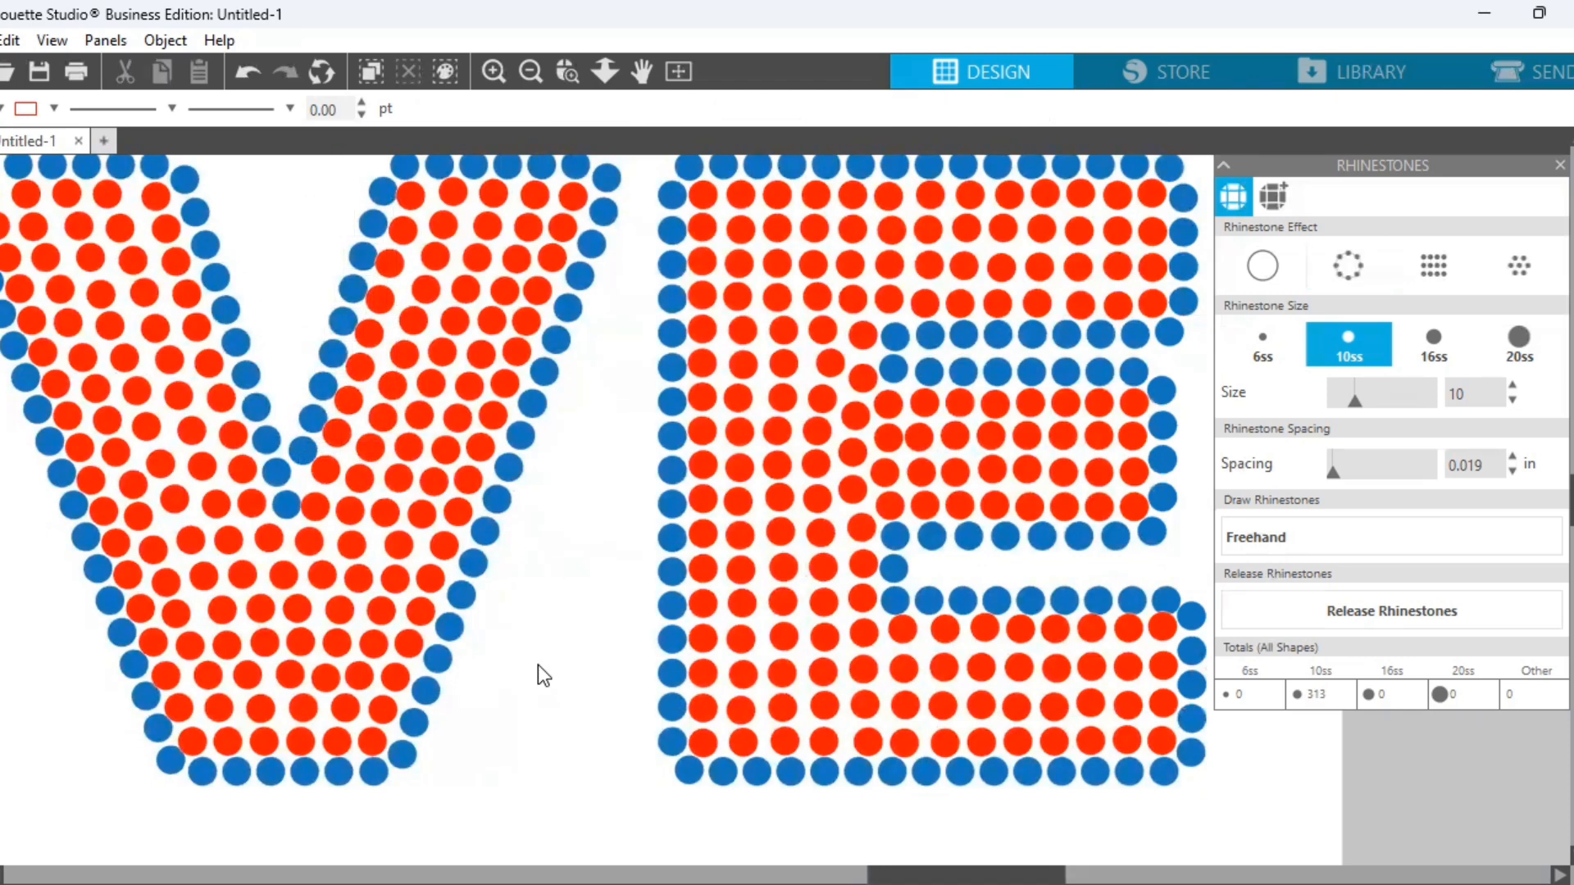
Nudge the two lowest blue stones on the V's inner right edge slightly left, one at a time
left_click(312, 420)
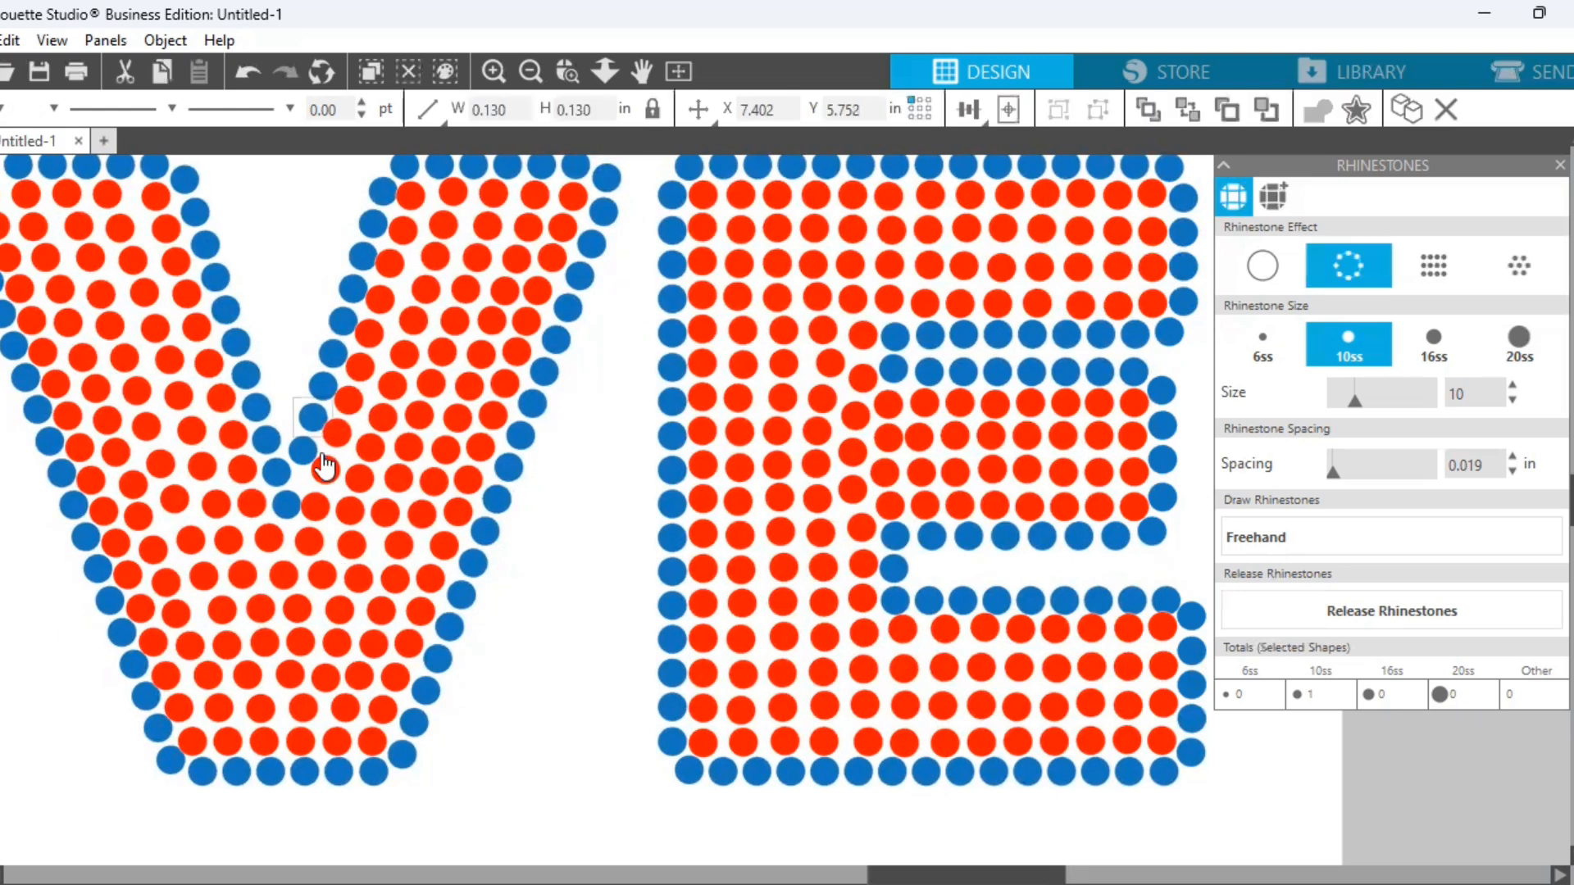
key("Left")
left_click(310, 489)
left_click(309, 453)
key("Left")
left_click(519, 695)
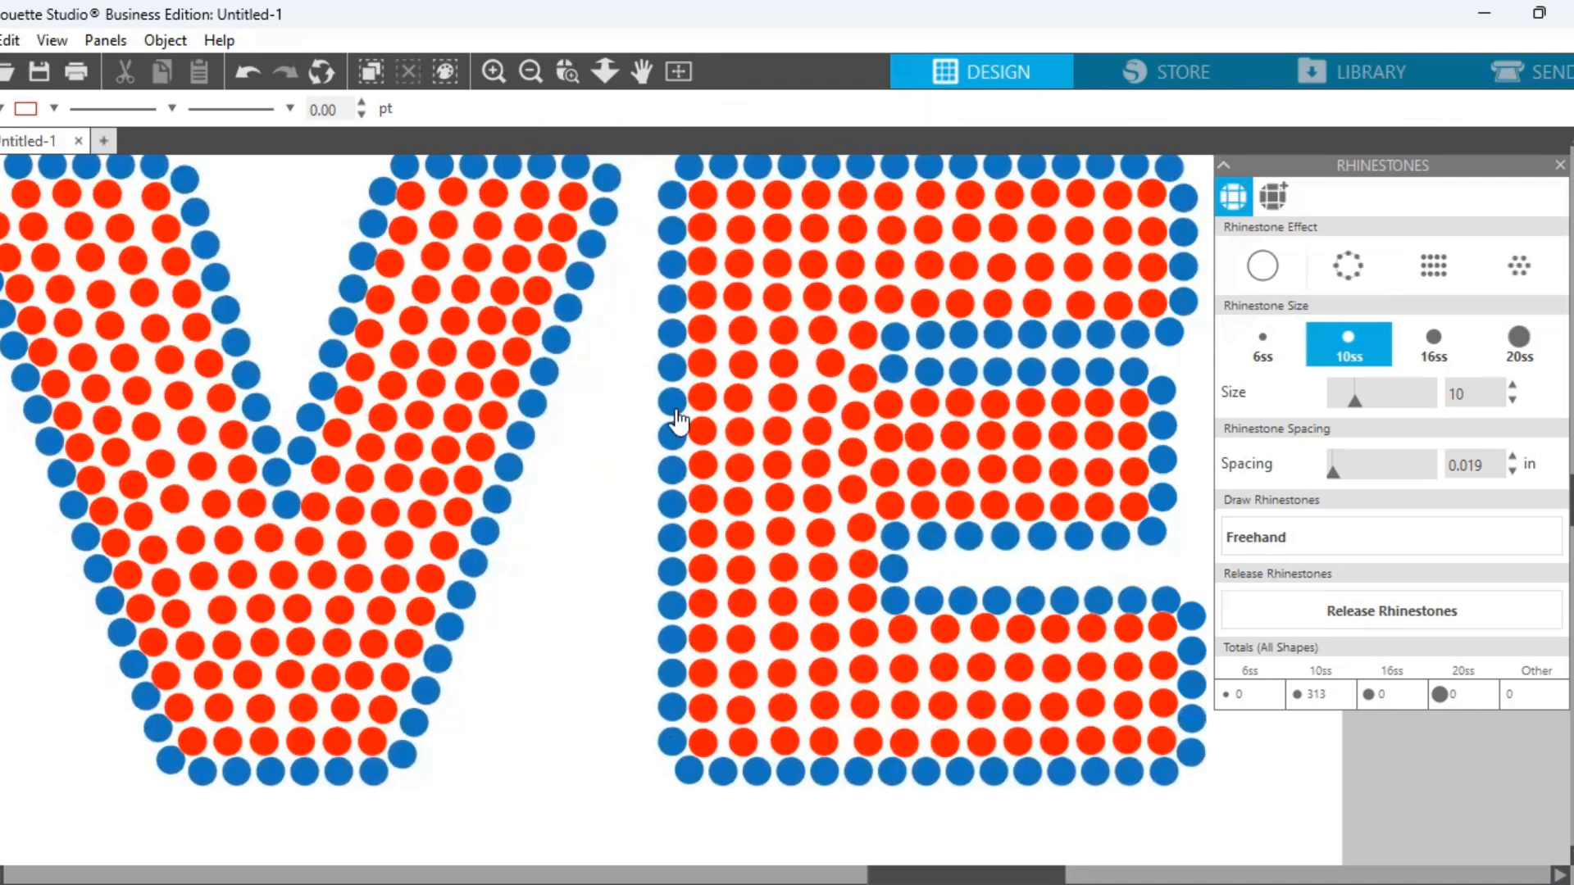
Nudge the blue stone at the V's upper right corner slightly left and down
left_click(613, 181)
key("Left")
key("Left")
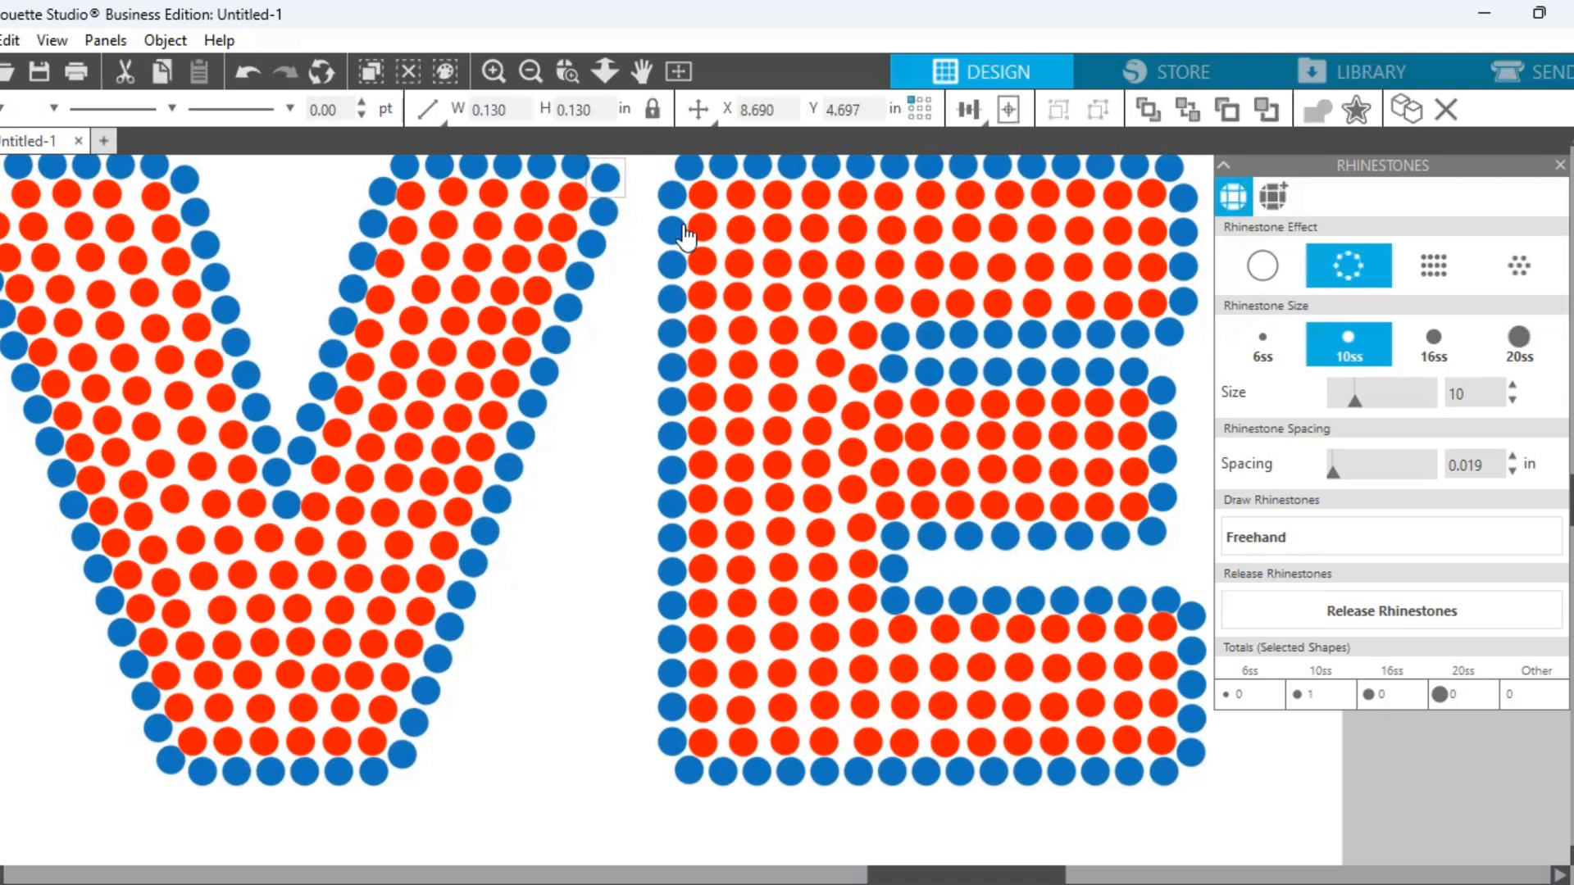
key("Down")
key("Down")
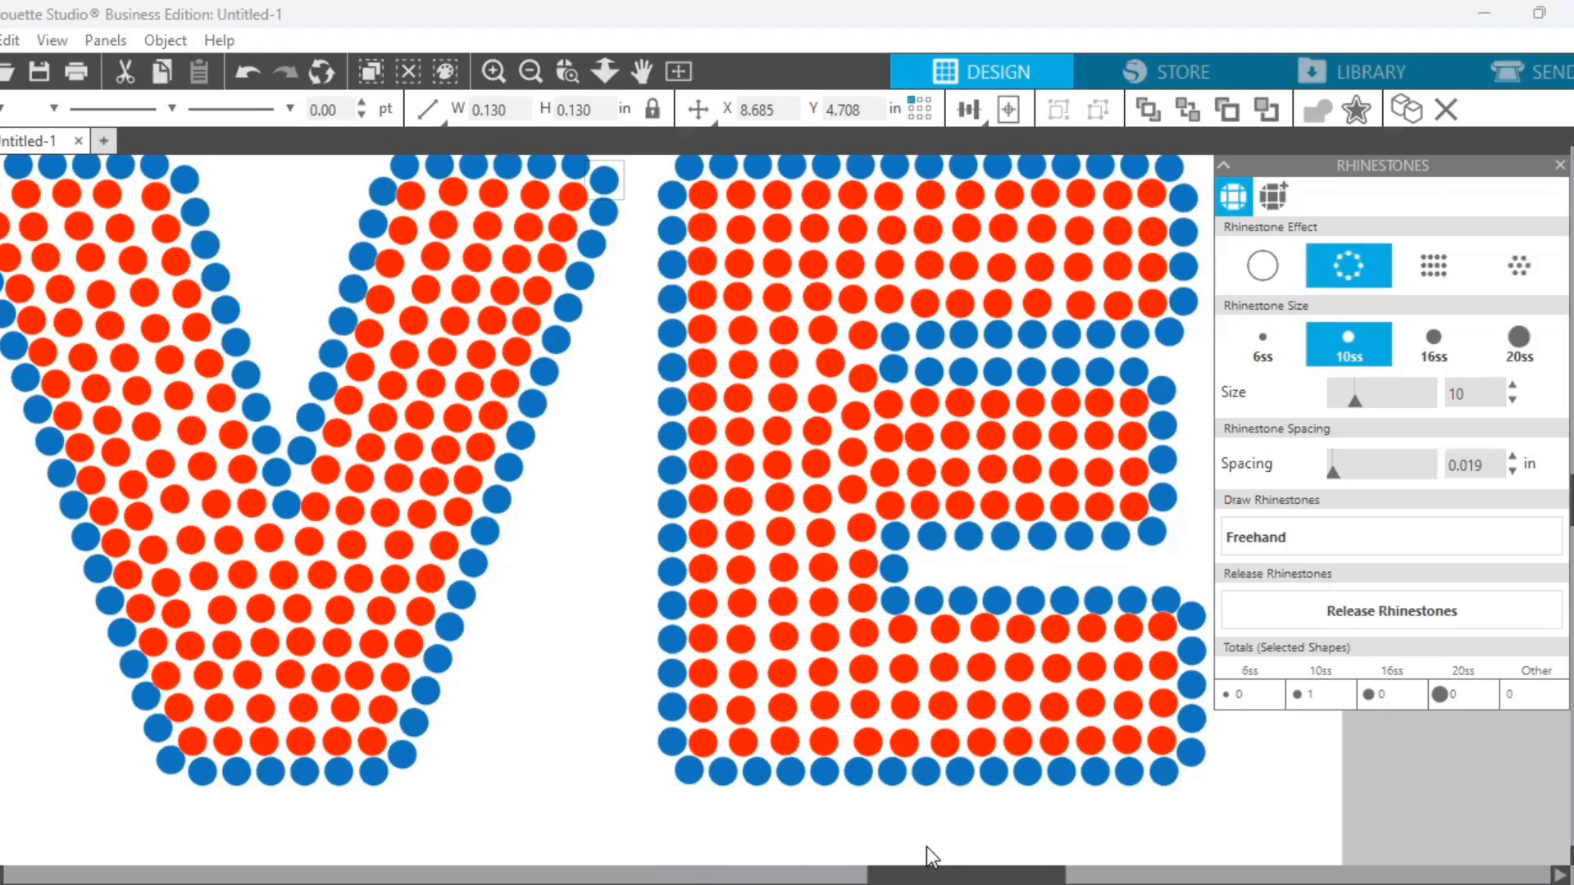
Try to raise the three outermost blue stones along the top of the E's bottom arm together
left_click_drag(927, 874, 994, 874)
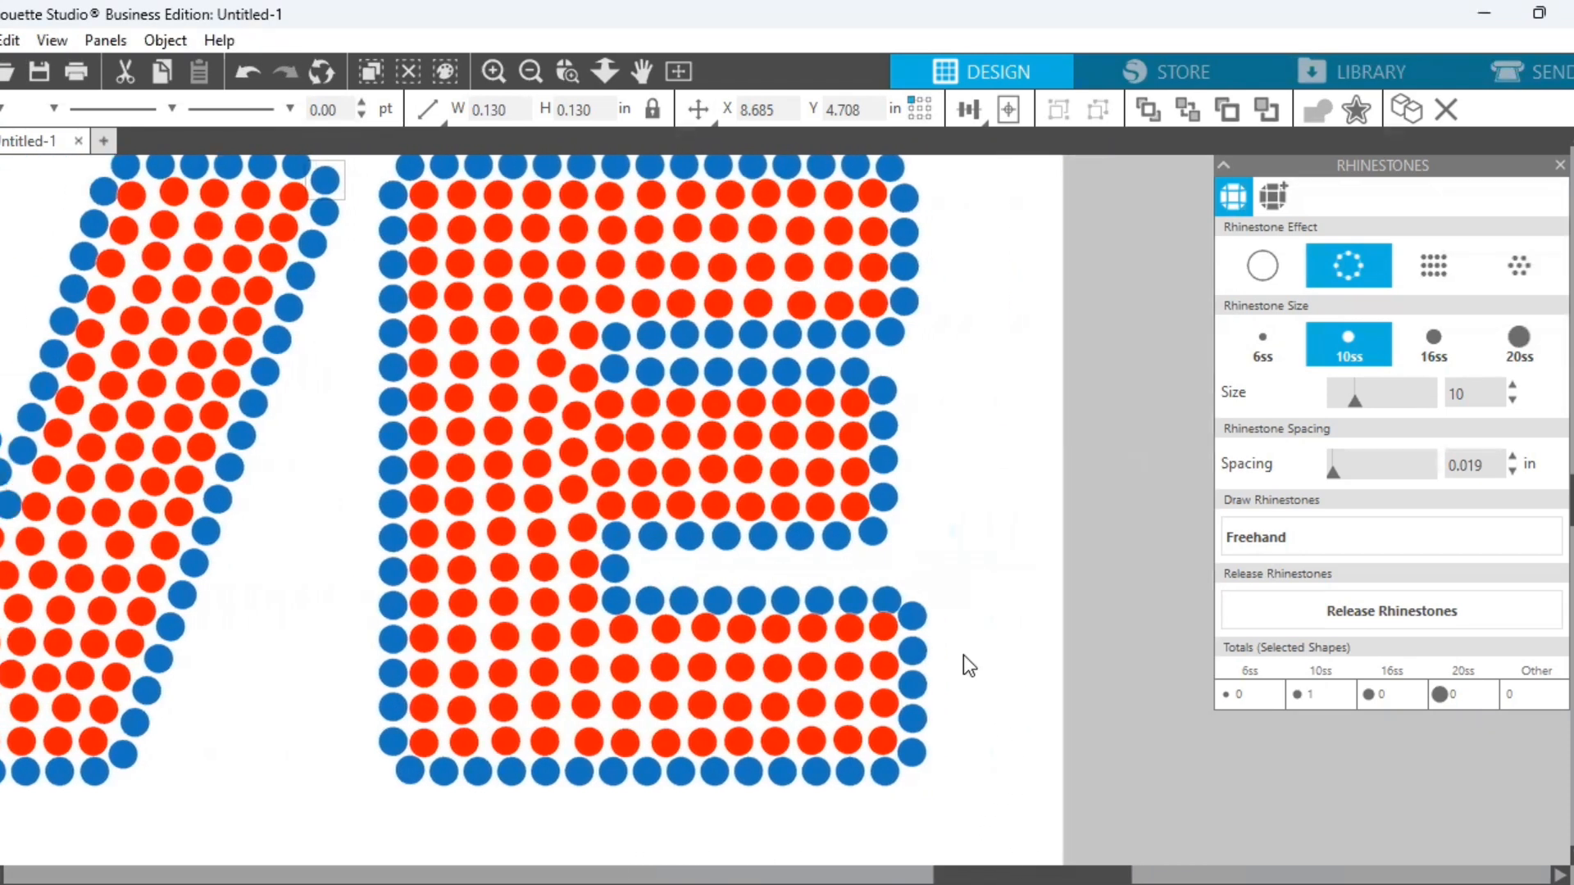
left_click(888, 605)
left_click(848, 611)
left_click(818, 600, "shift")
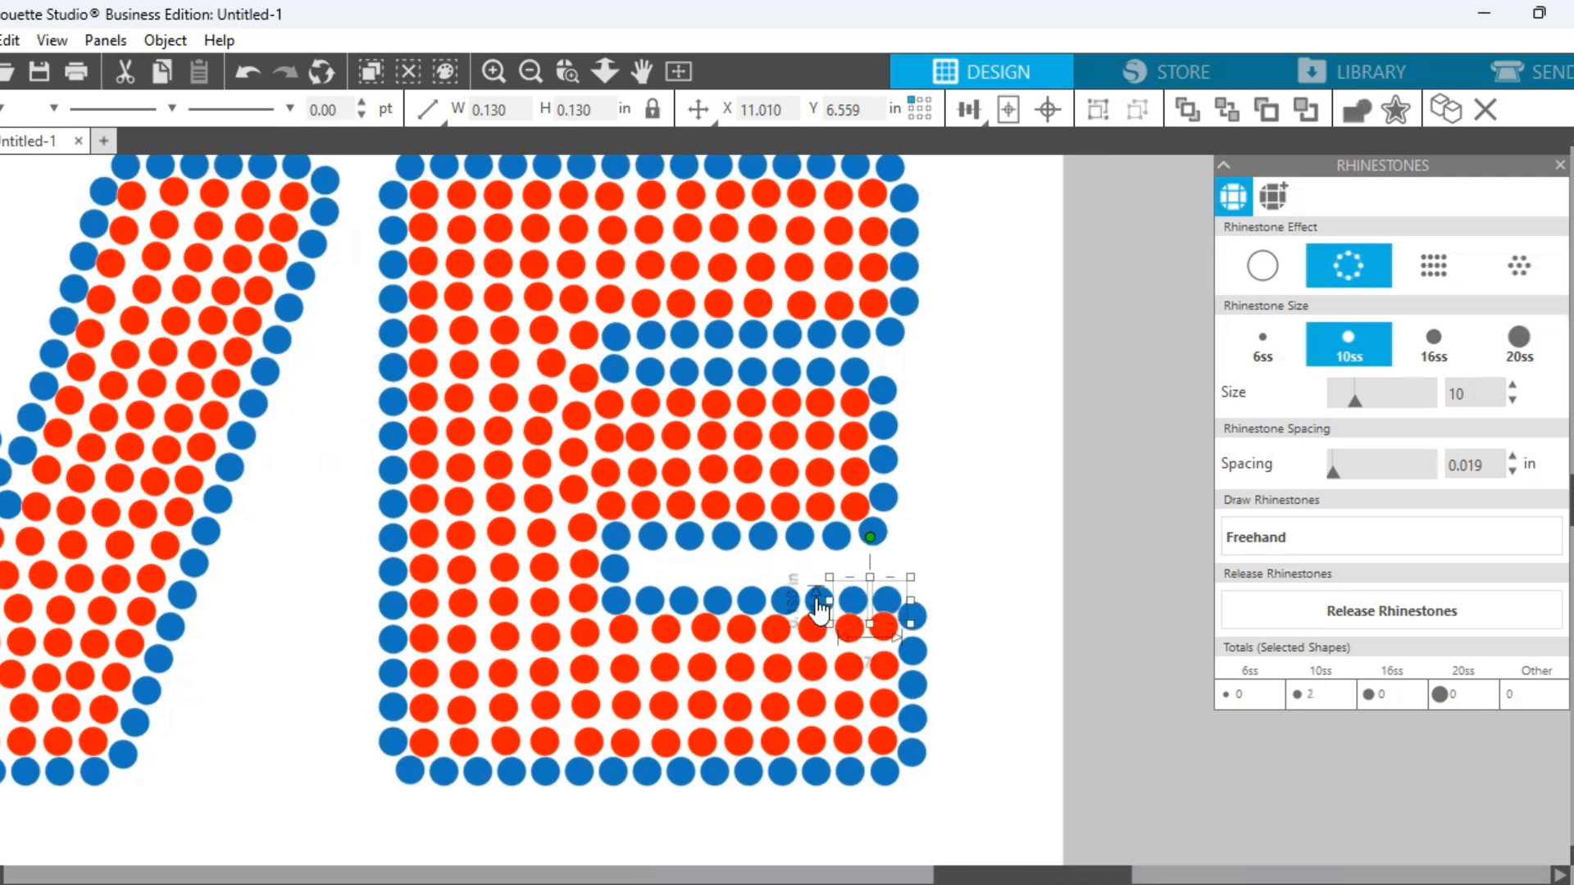
key("Up")
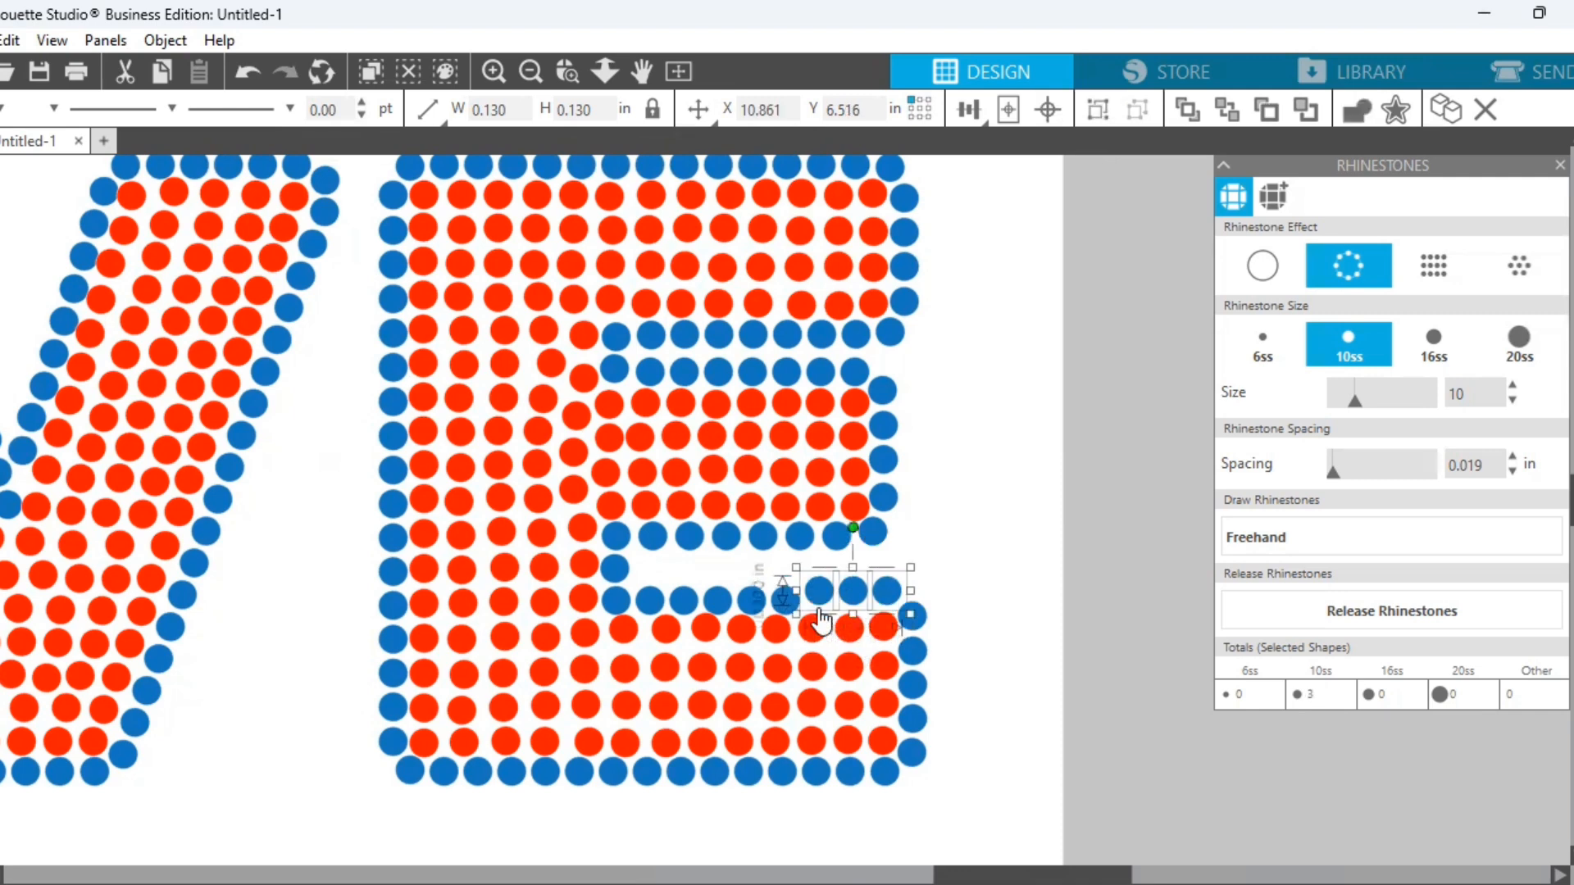
key("Down")
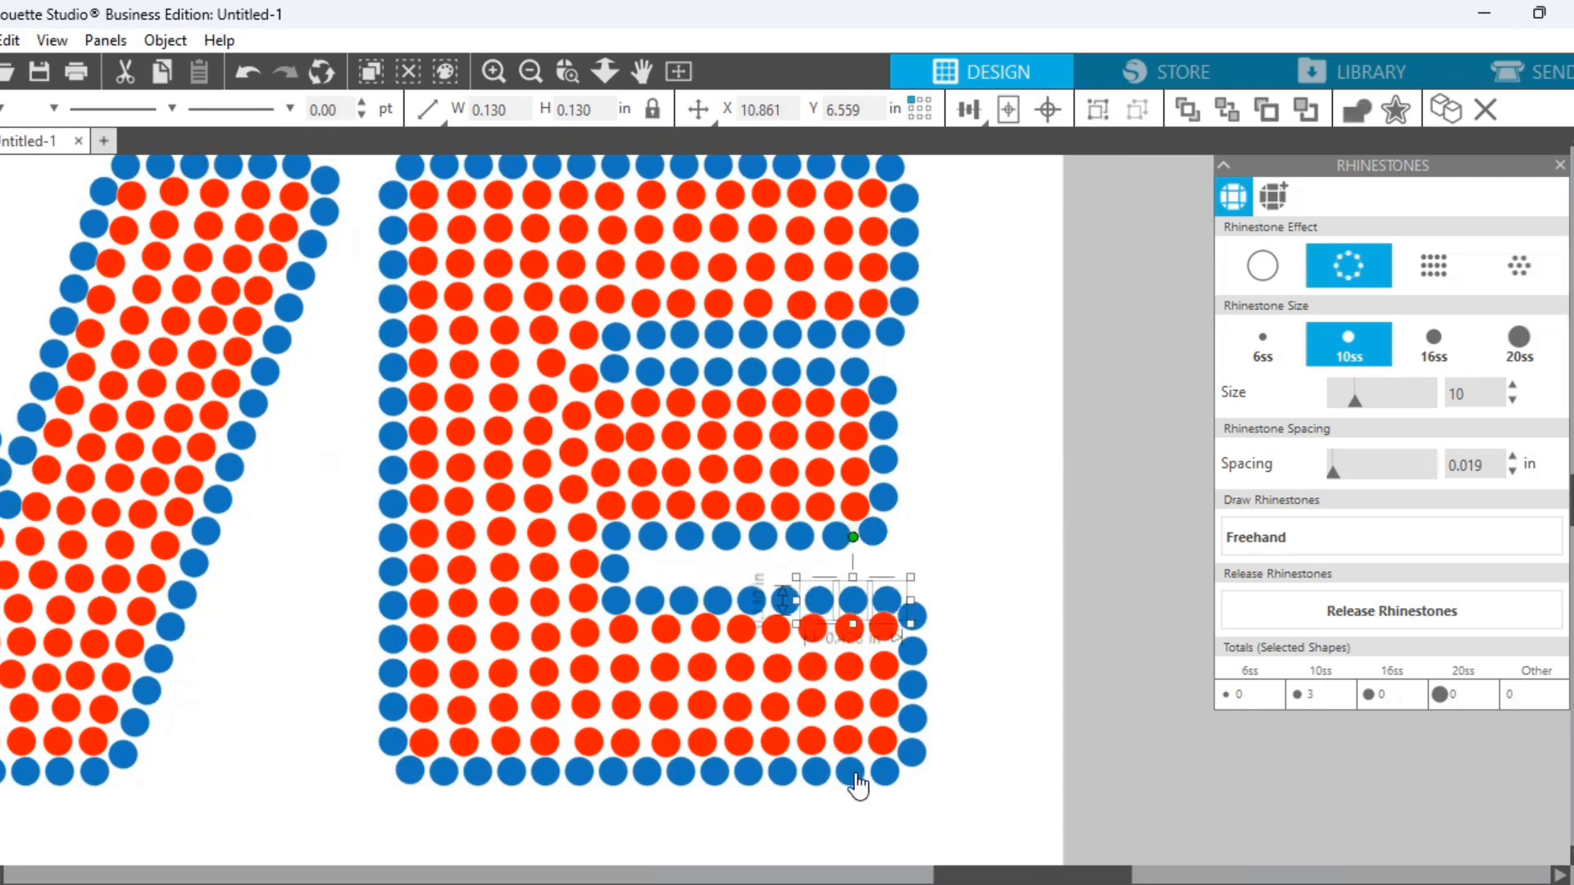
Nudge the two outermost blue stones along the top of the E's bottom arm slightly up, one at a time
left_click(889, 611)
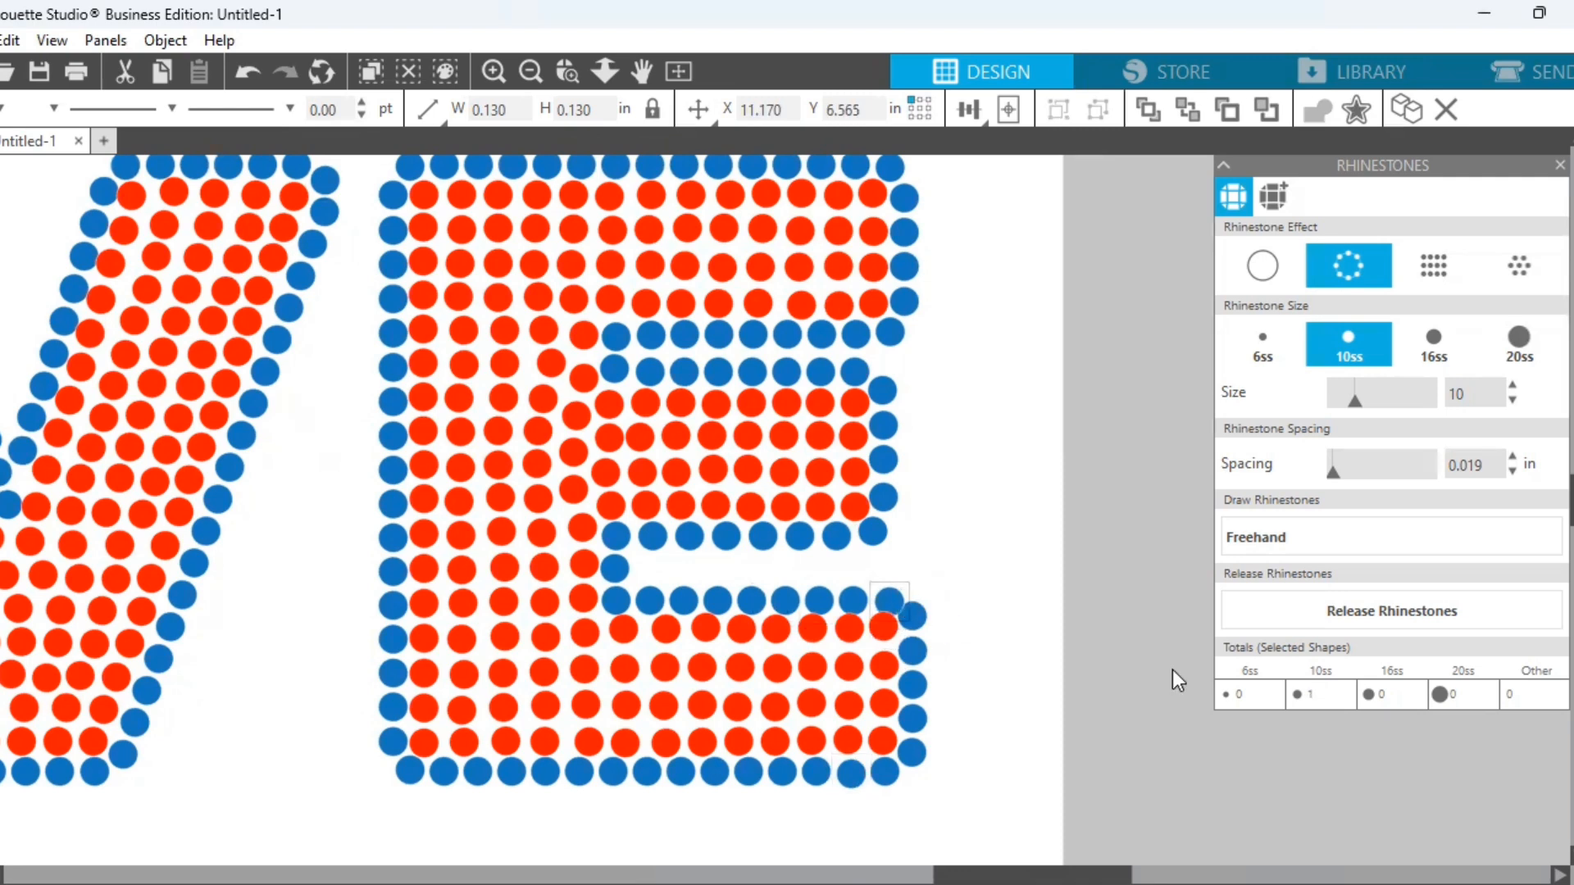
key("Left")
key("Up")
key("Up")
left_click(921, 746)
left_click(853, 600)
key("Up")
key("Up")
key("Up")
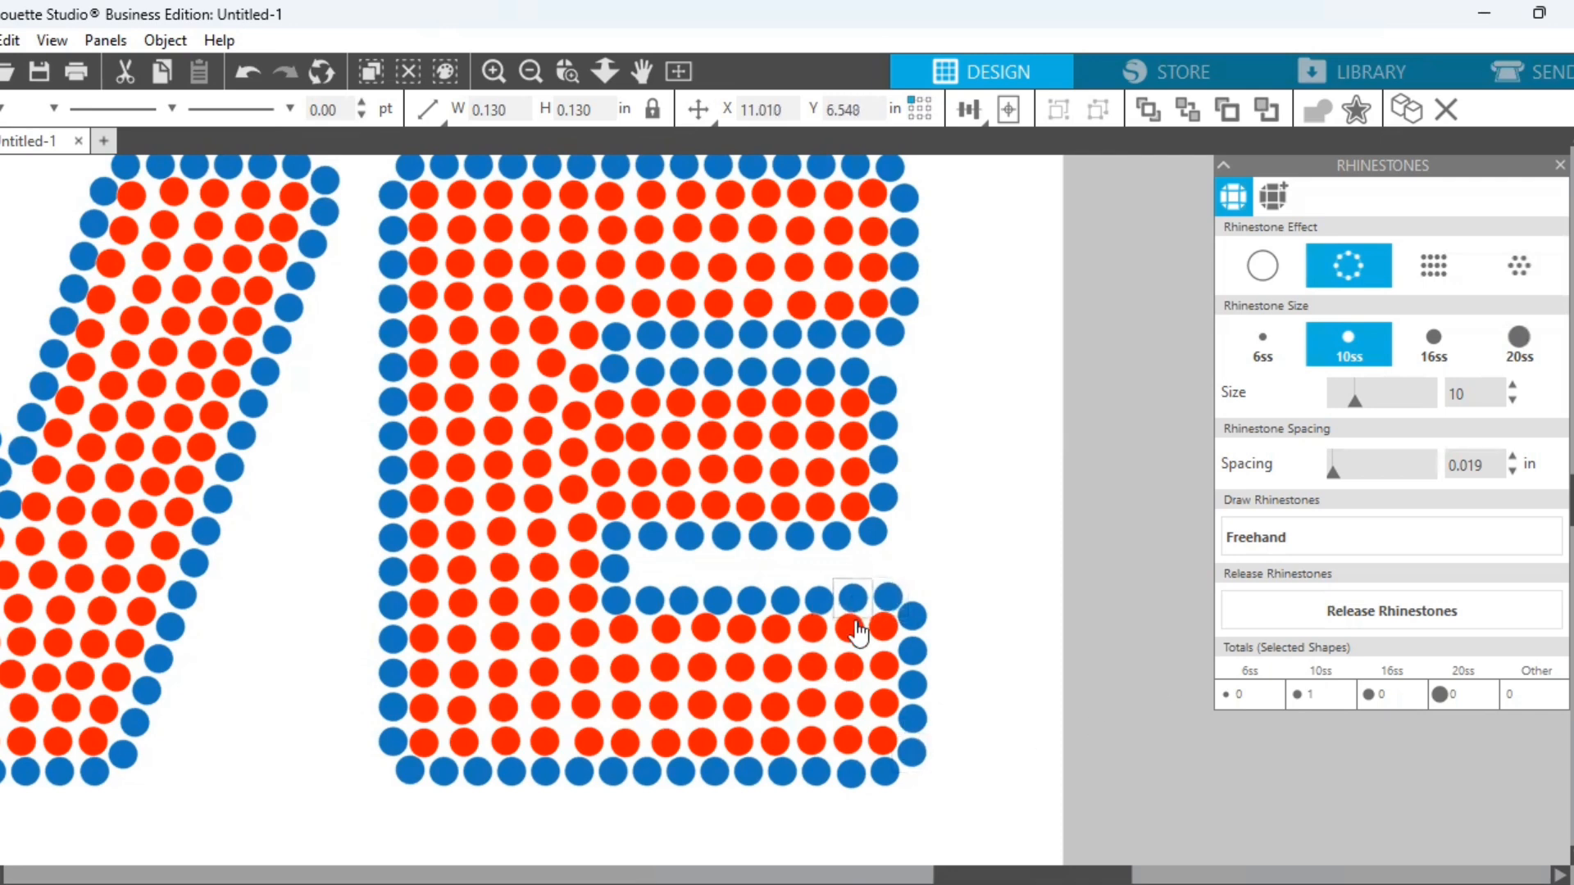
left_click(957, 800)
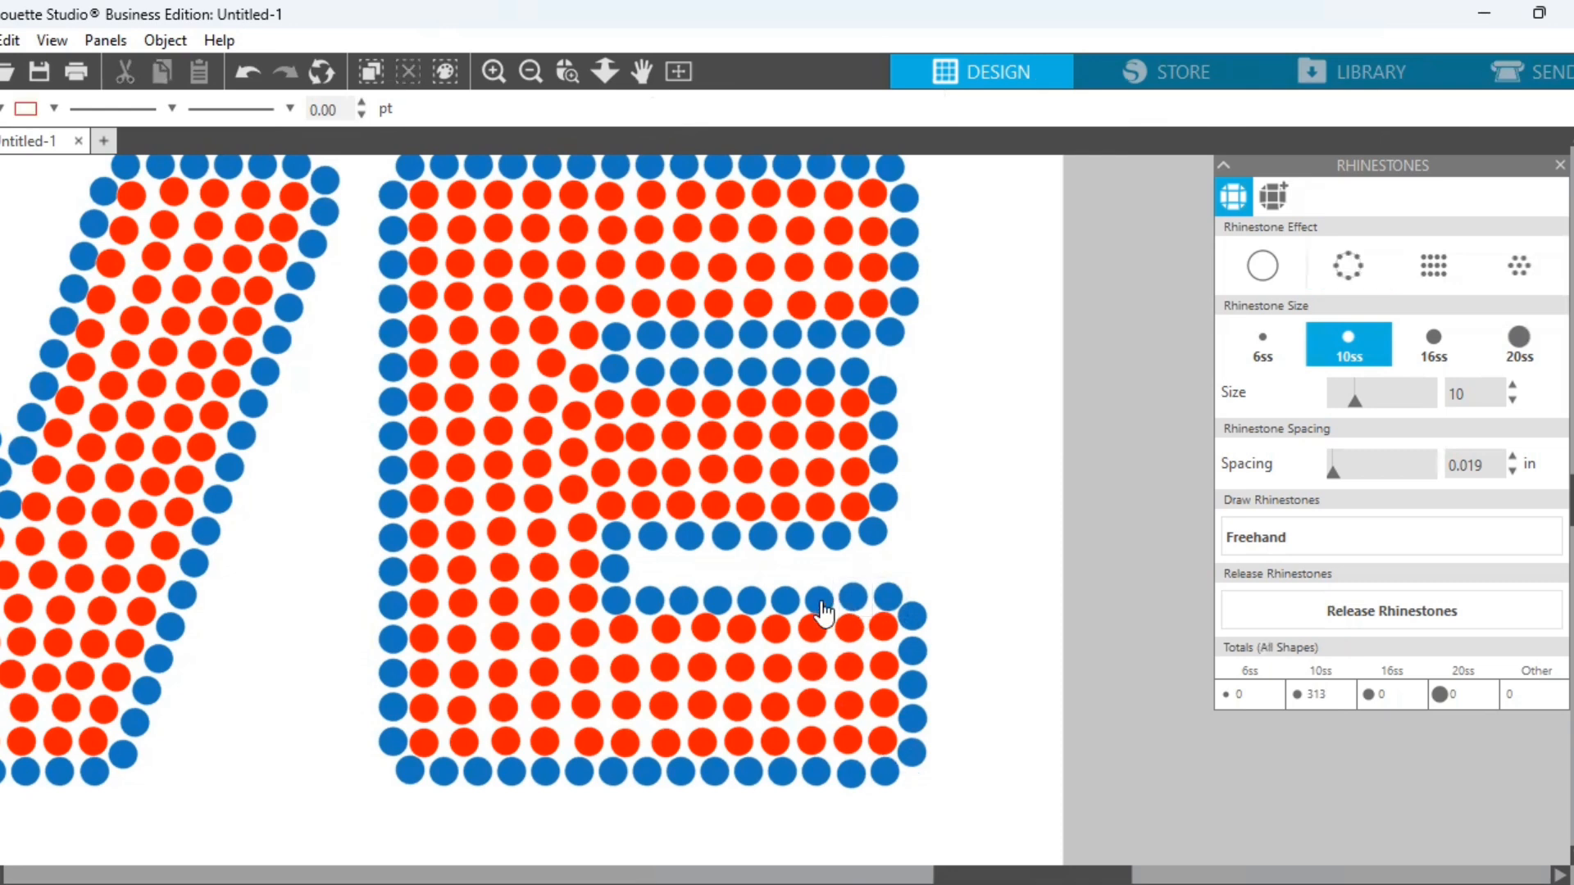
Nudge the next blue stones inward along the top of the E's bottom arm slightly up to smooth the row
left_click(820, 612)
key("Up")
key("Up")
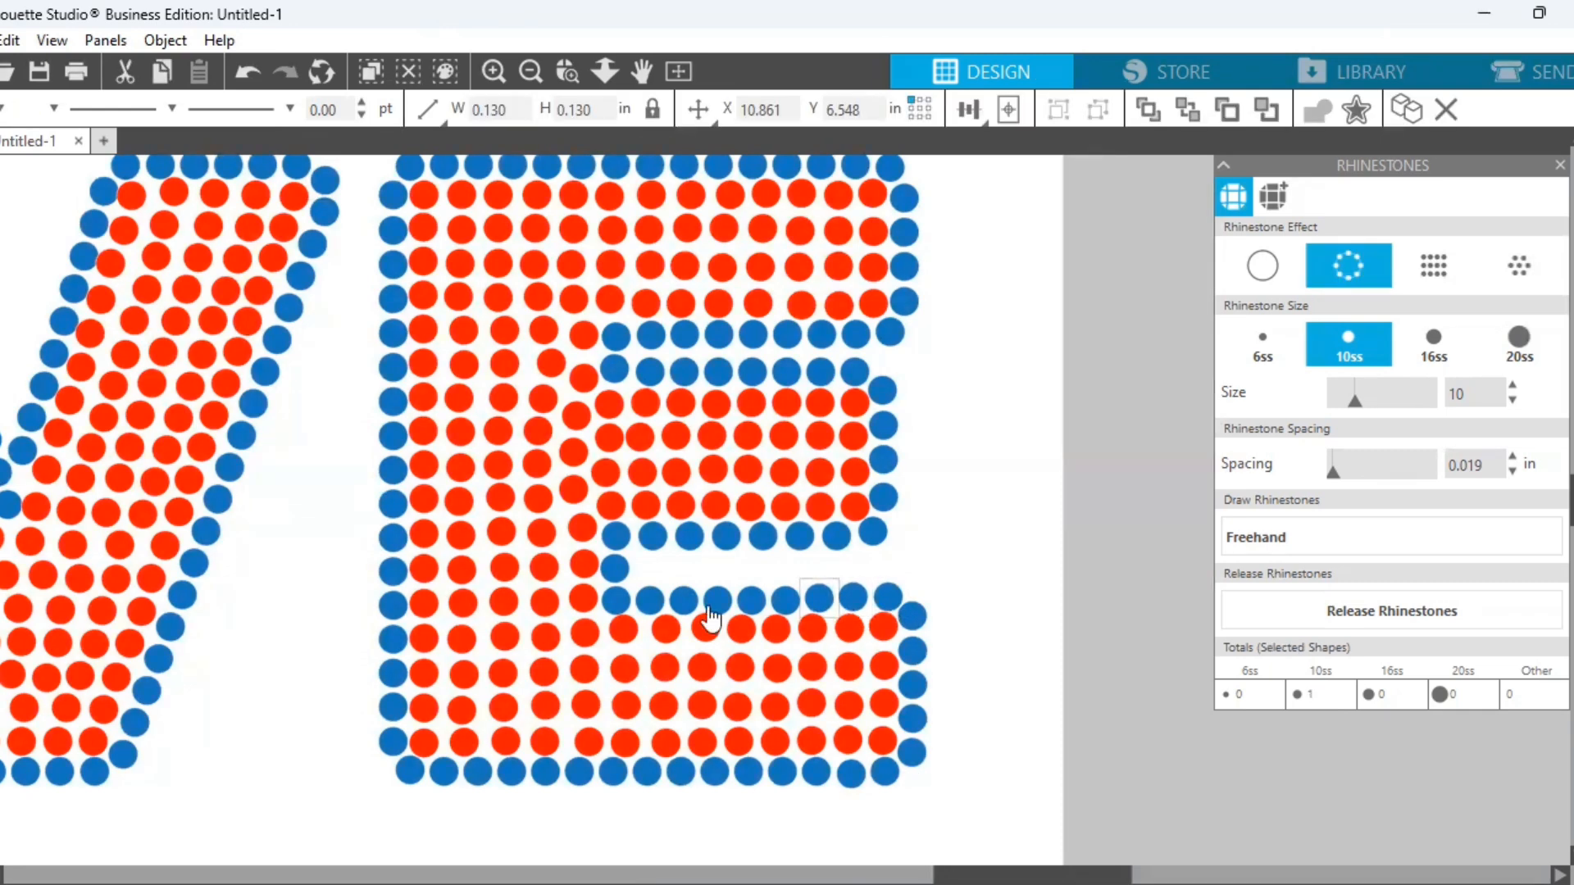
left_click(923, 780)
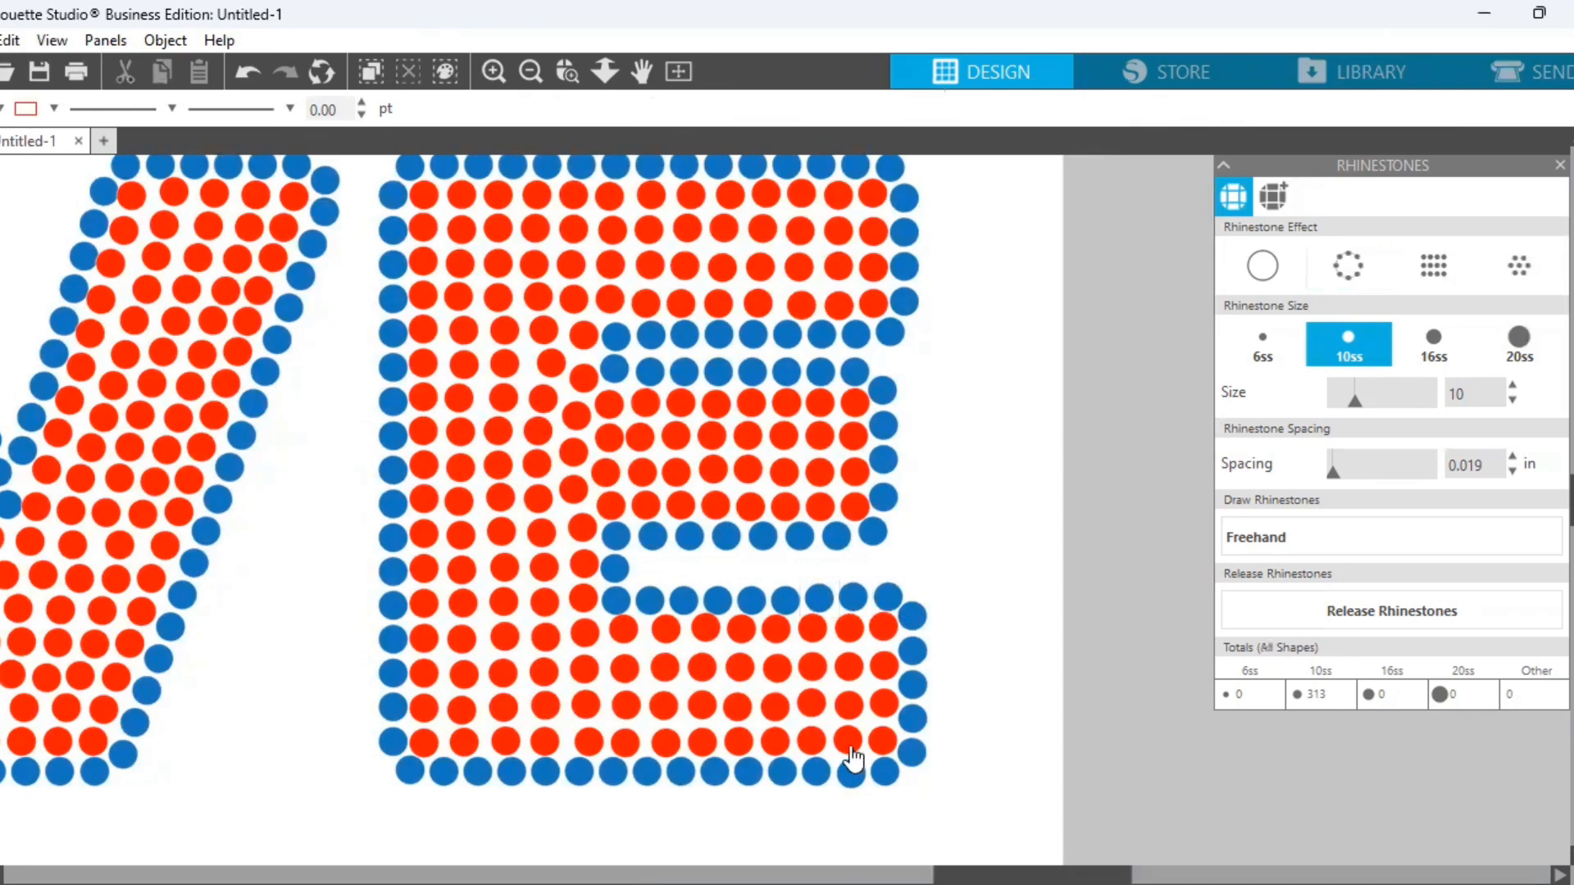
left_click(797, 615)
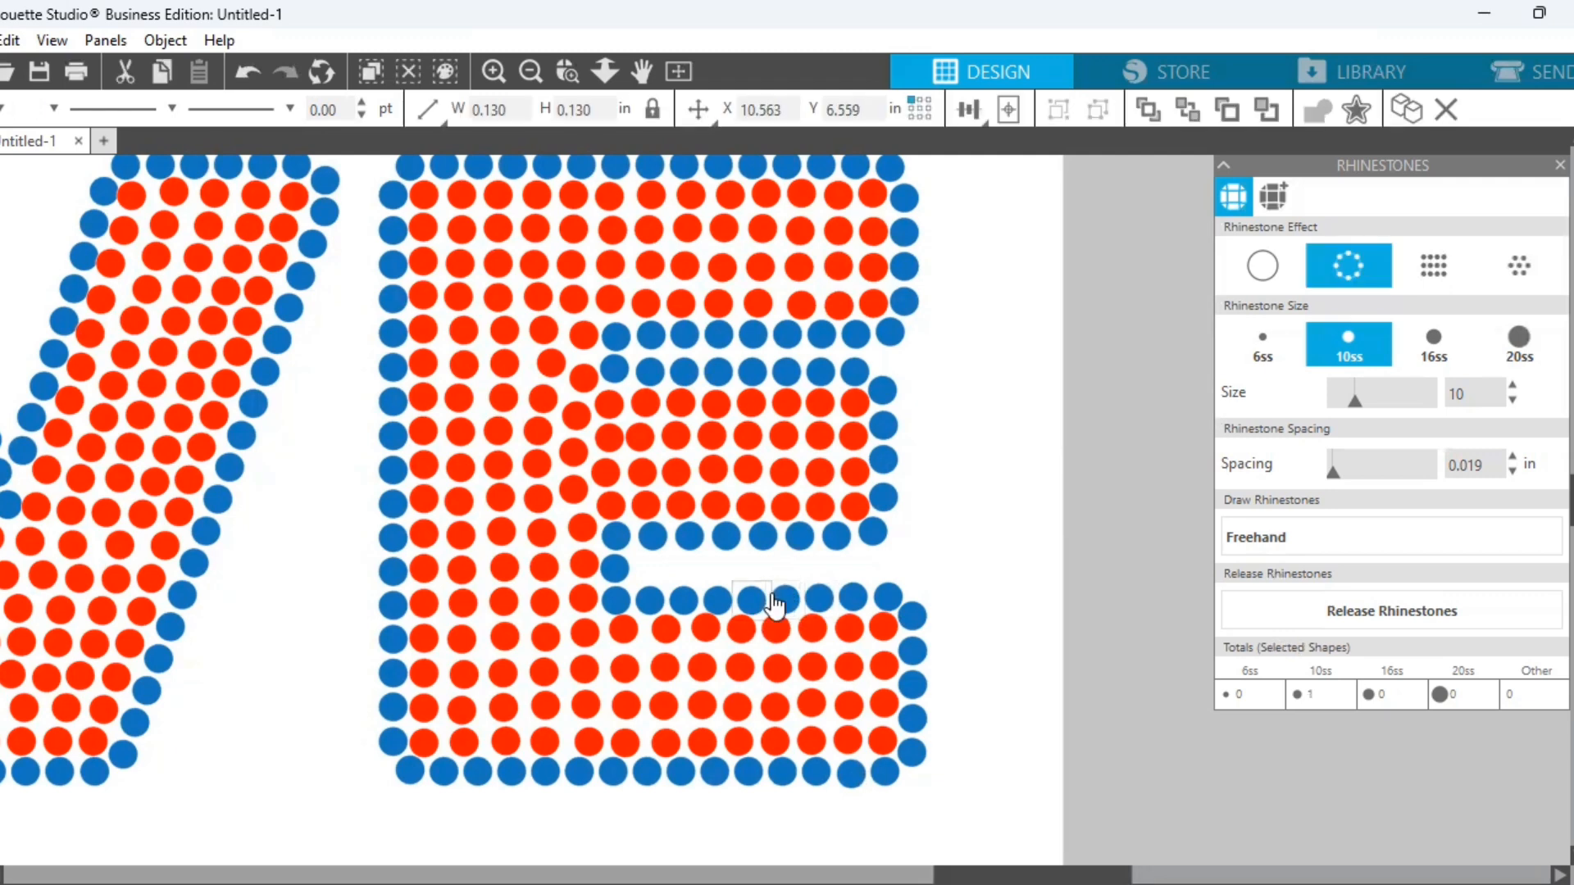
key("Up")
left_click_drag(721, 595, 724, 594)
left_click(724, 593)
left_click(918, 551)
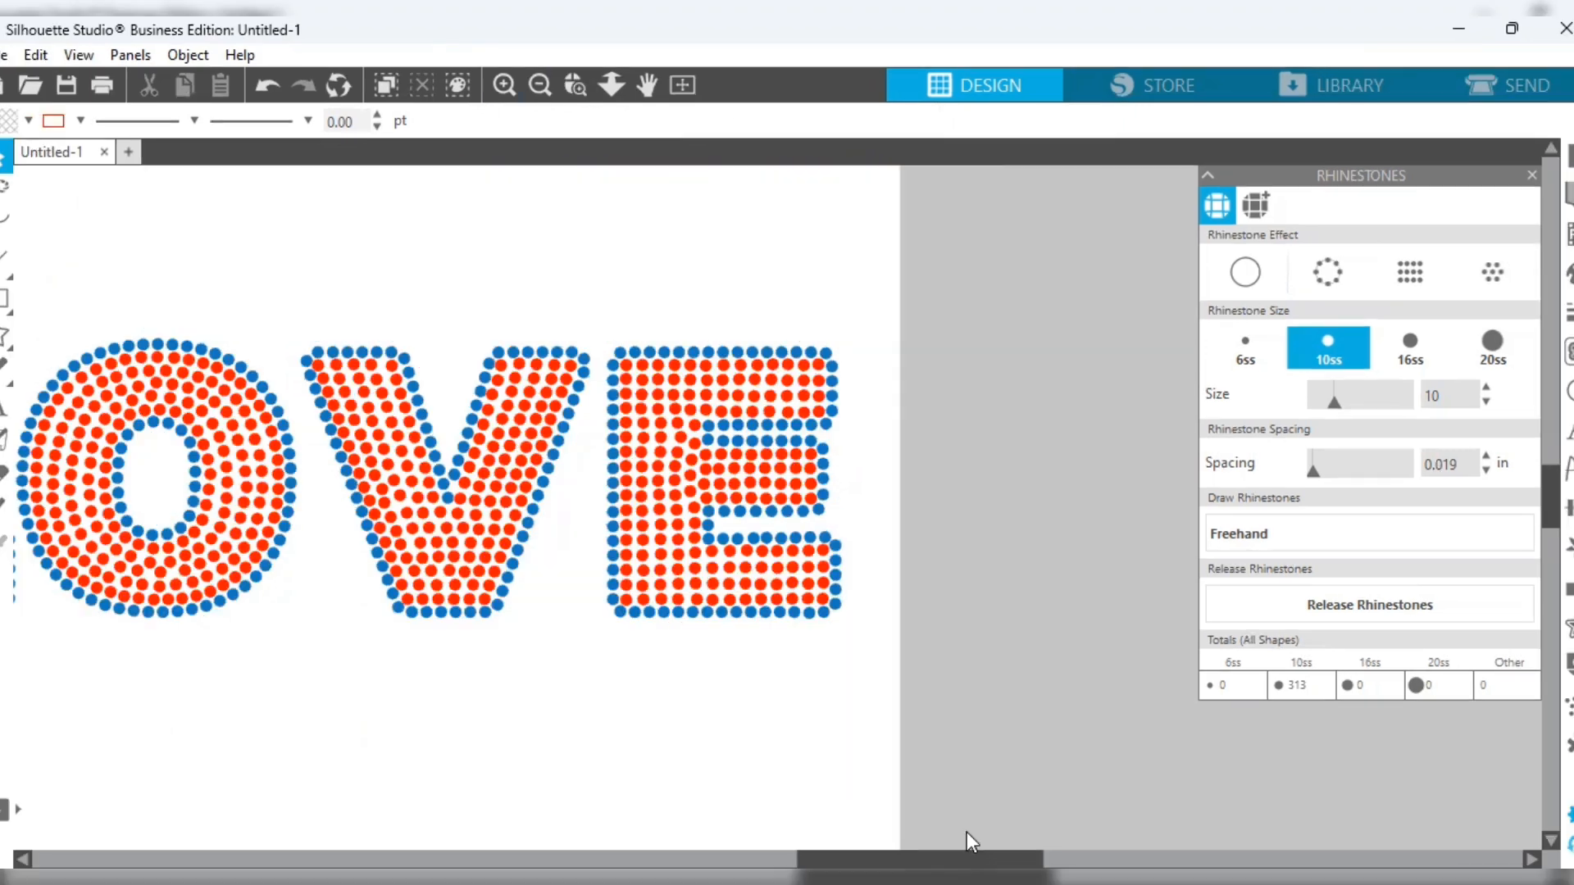
Select all blue stones by their fill color RGB (27,124,184) and make them a compound path
left_click_drag(964, 833, 856, 833)
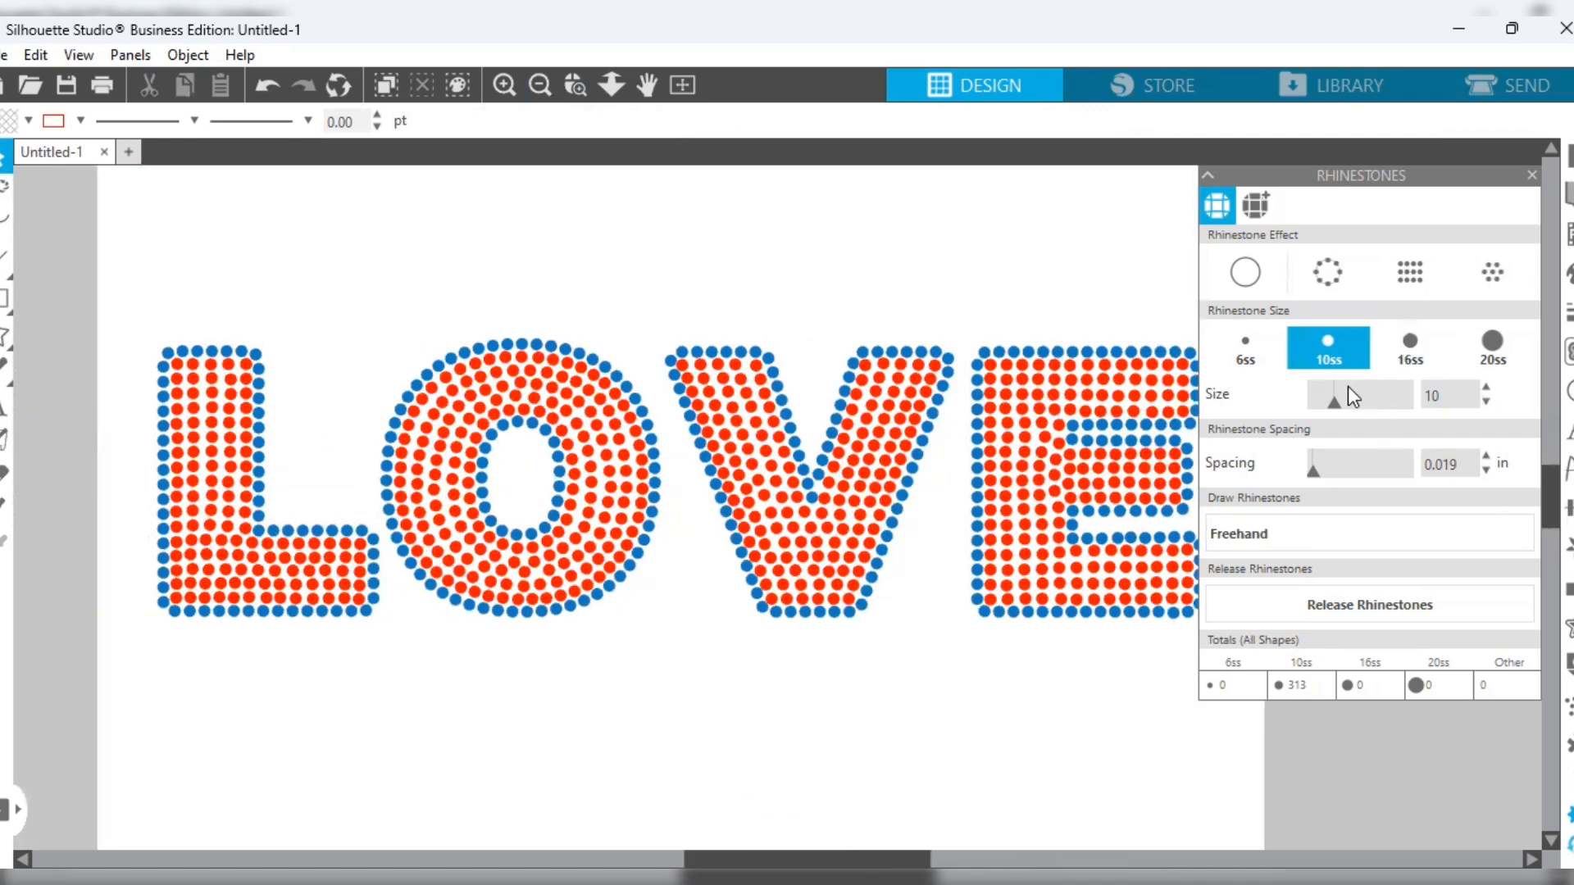
left_click(1531, 175)
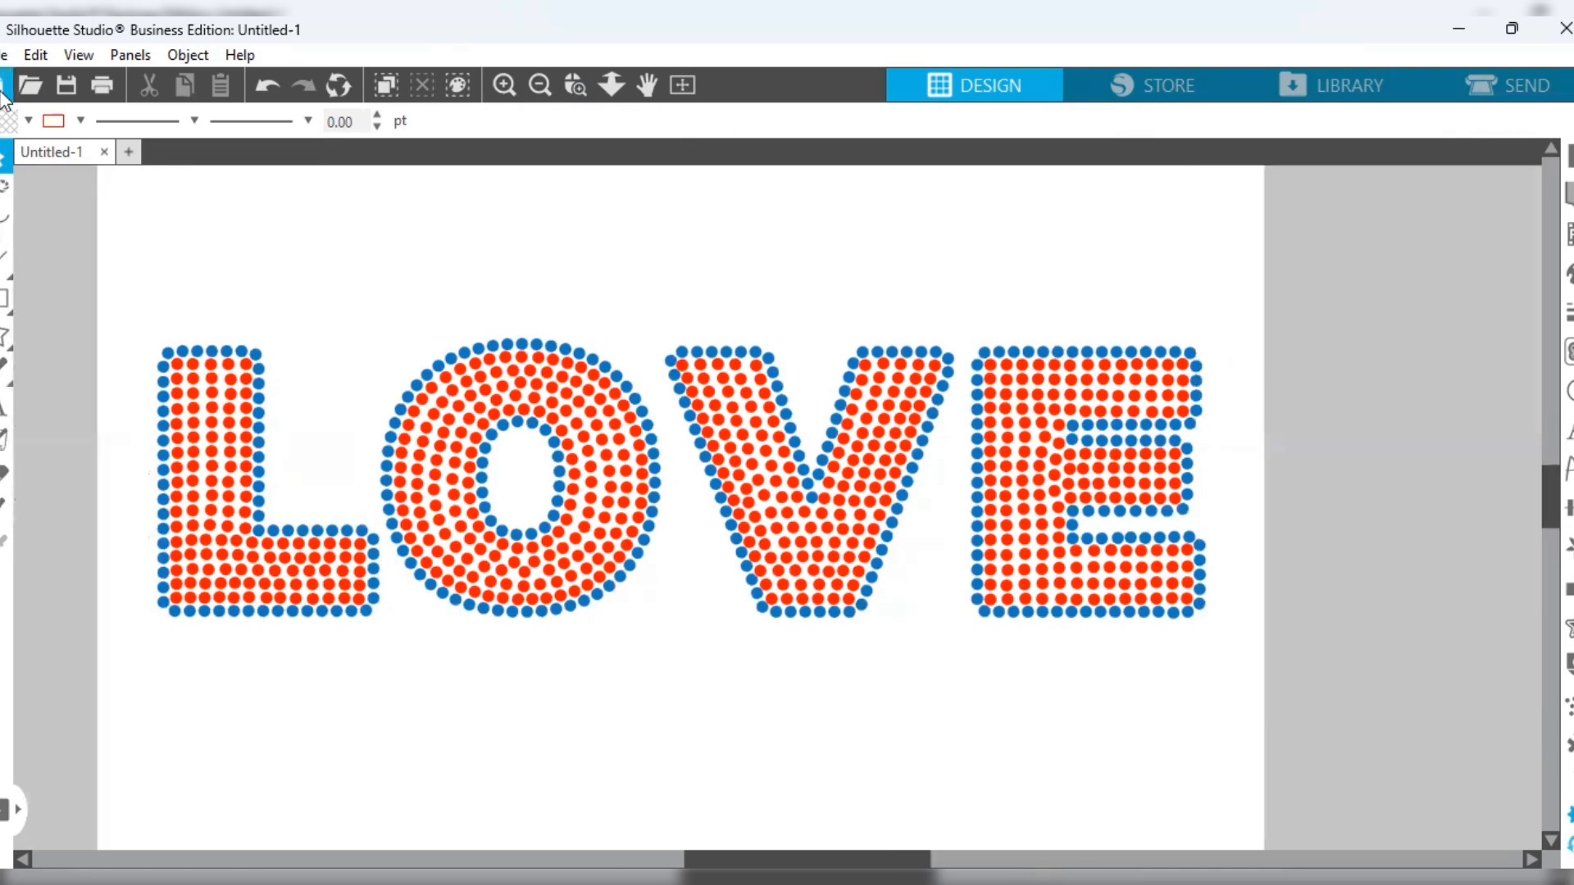
left_click(35, 57)
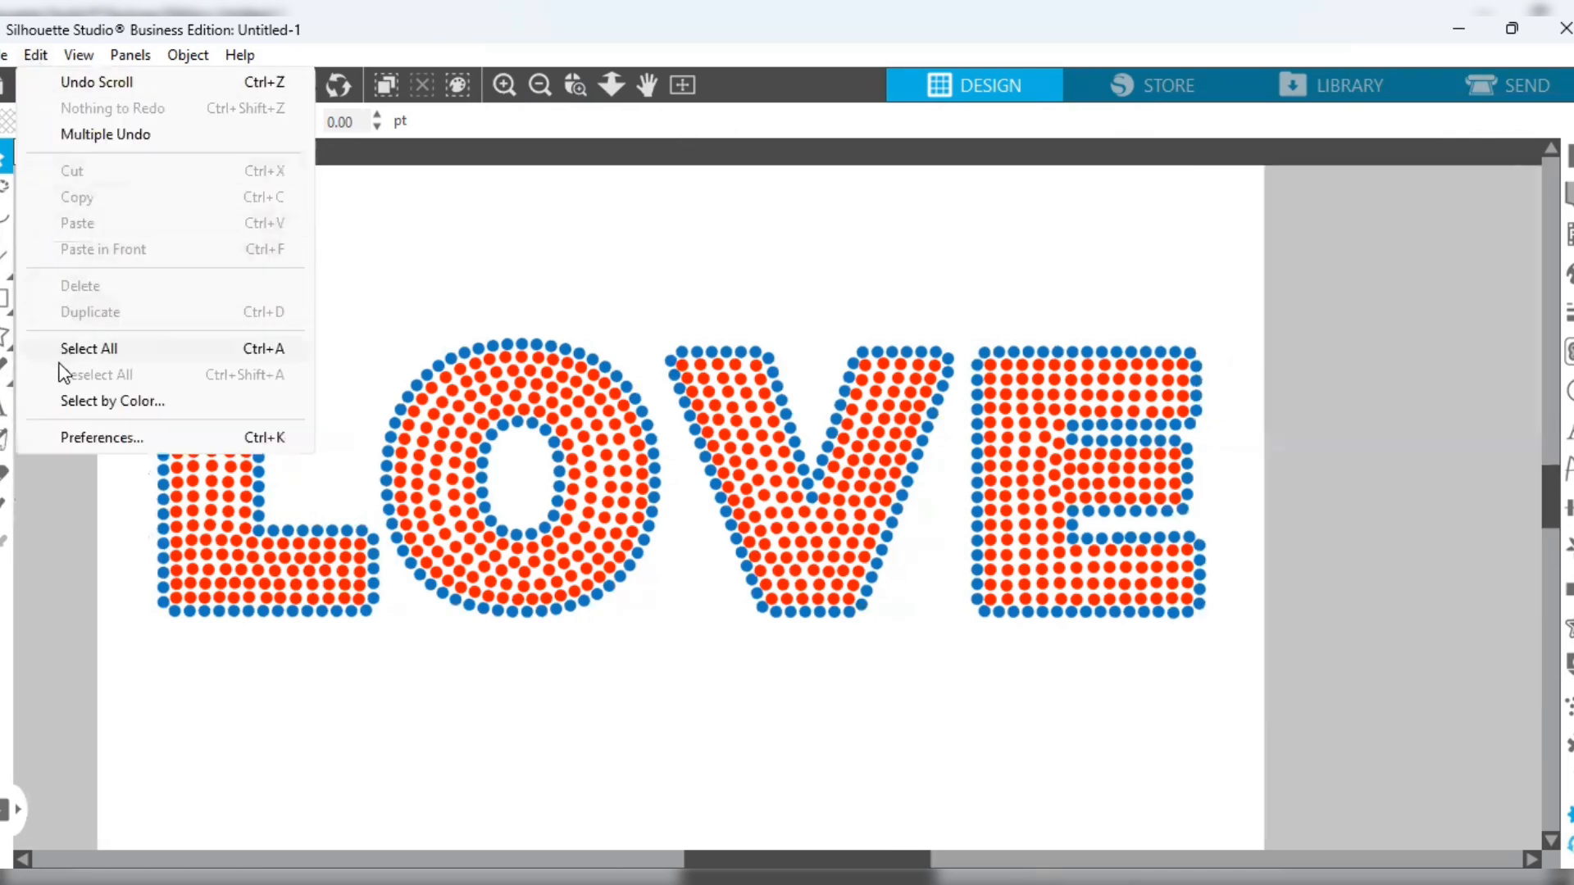
left_click(92, 405)
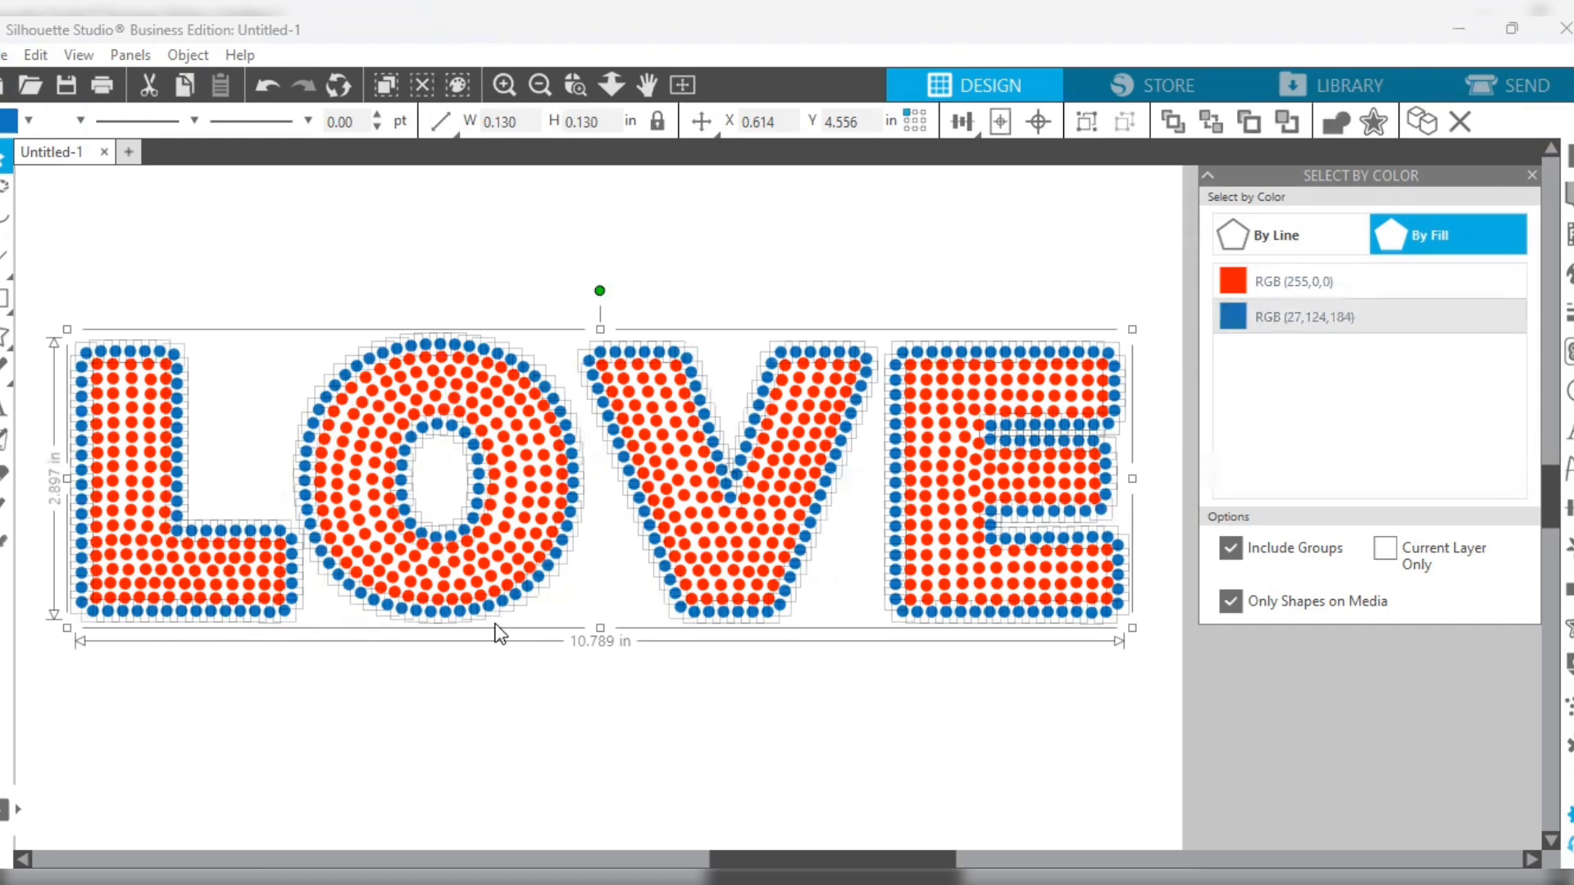
left_click(193, 57)
left_click(223, 250)
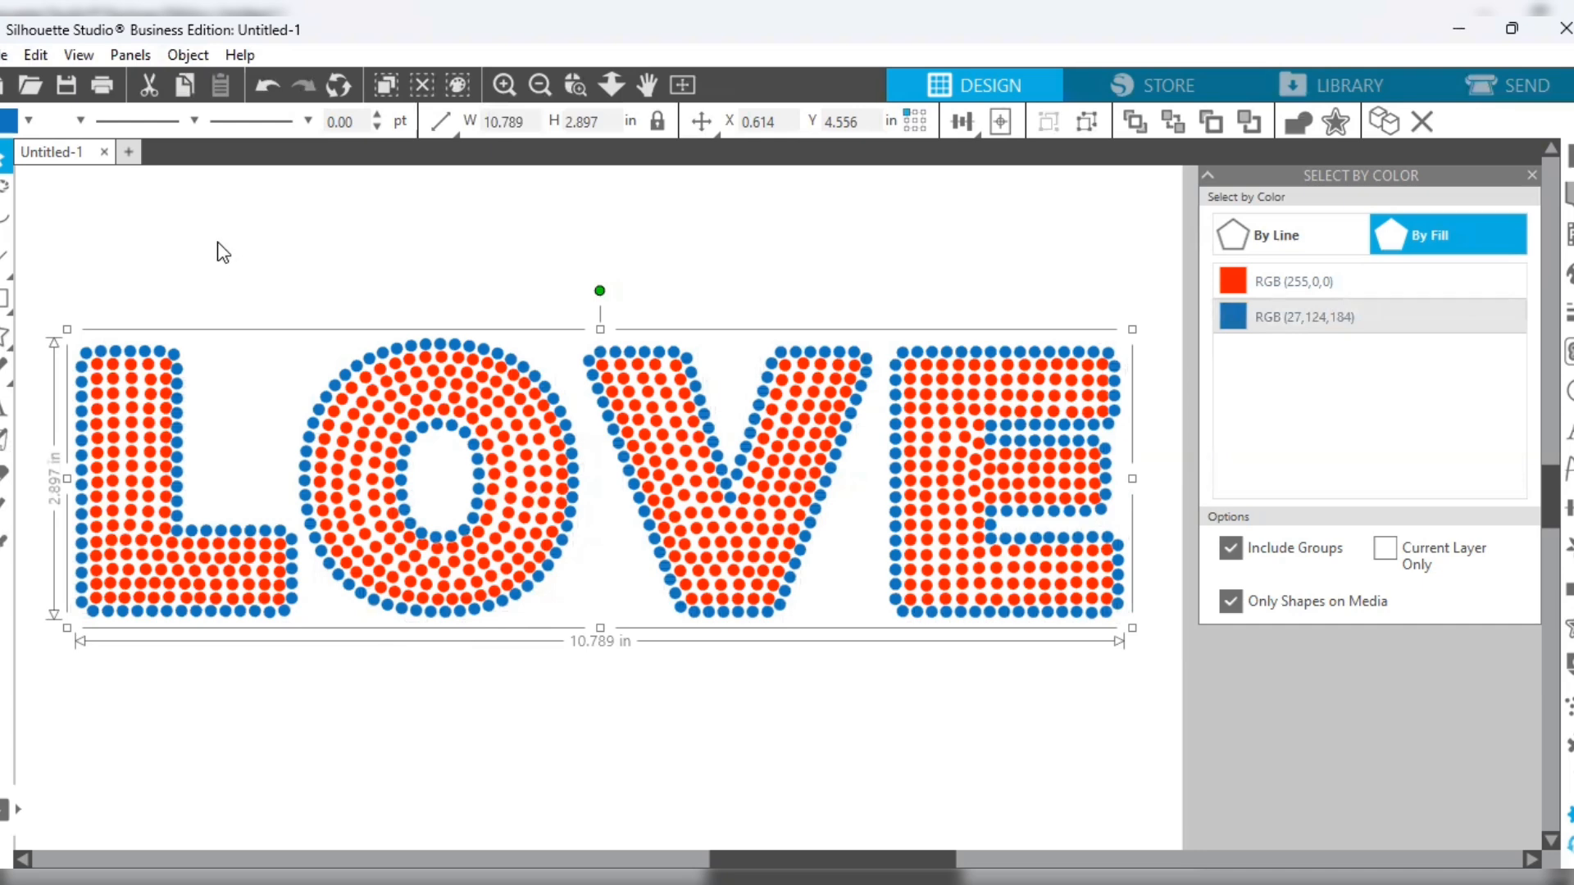
Make the selected blue stones a compound path and refill them with blue RGB (27,124,184)
left_click(178, 55)
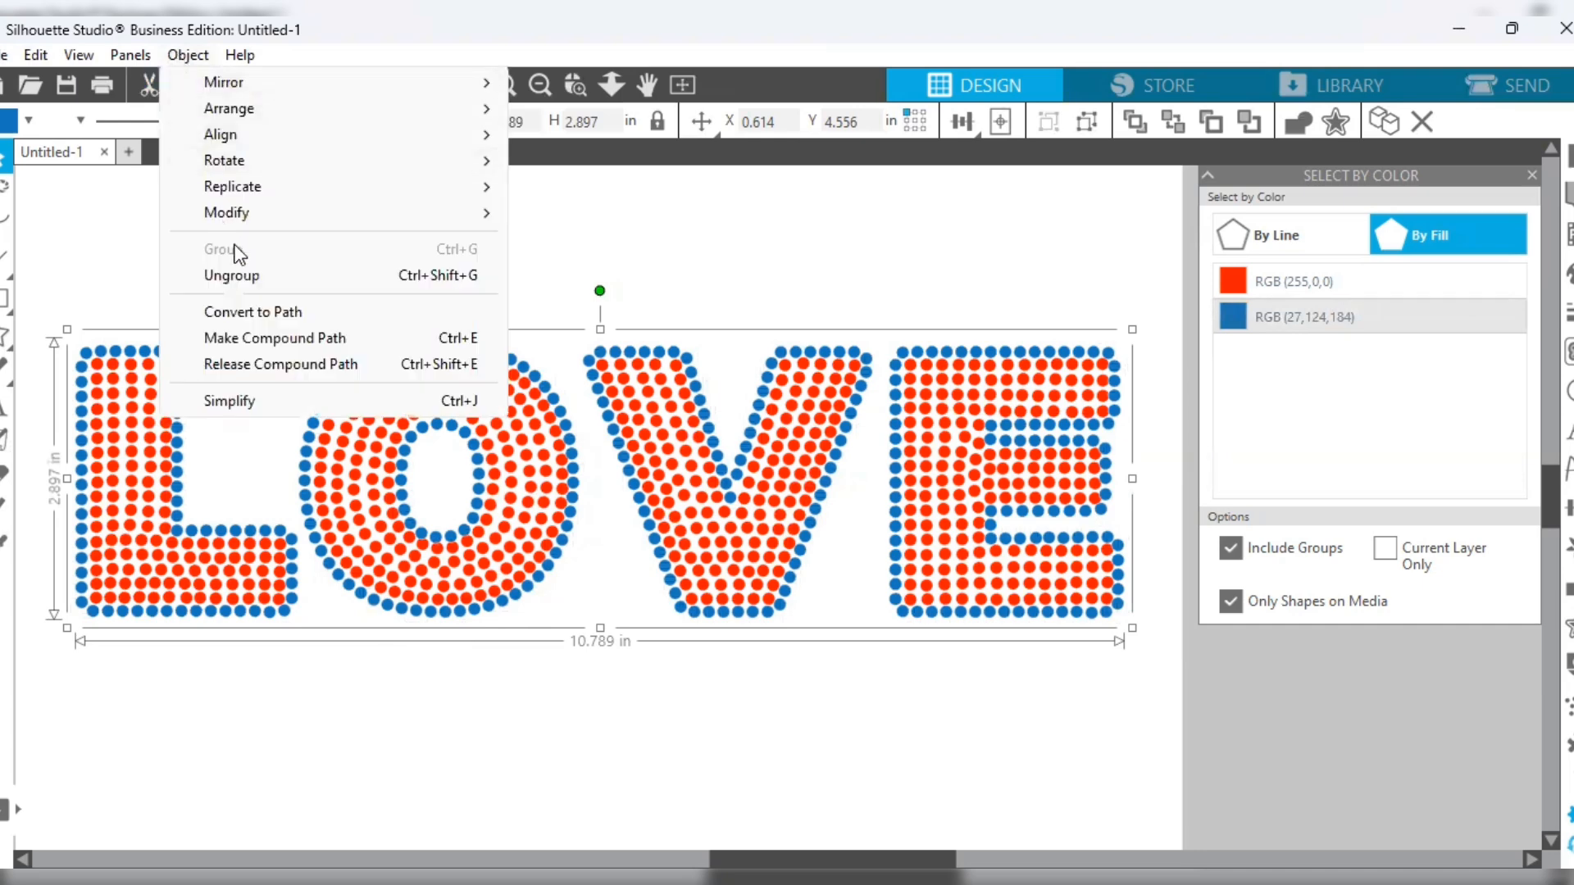
left_click(262, 341)
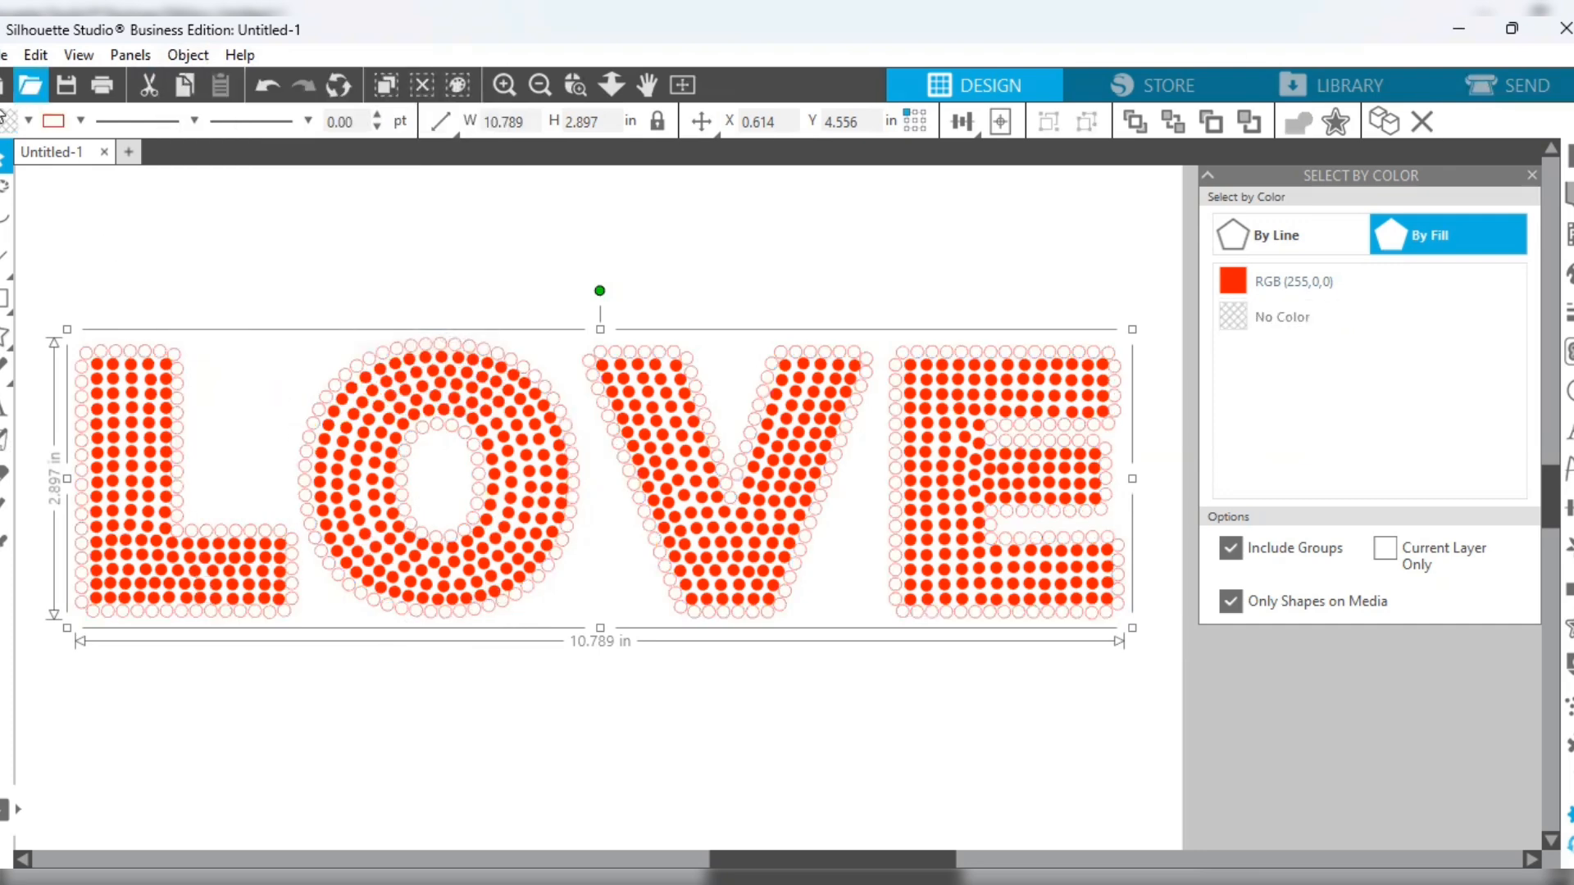
left_click(28, 121)
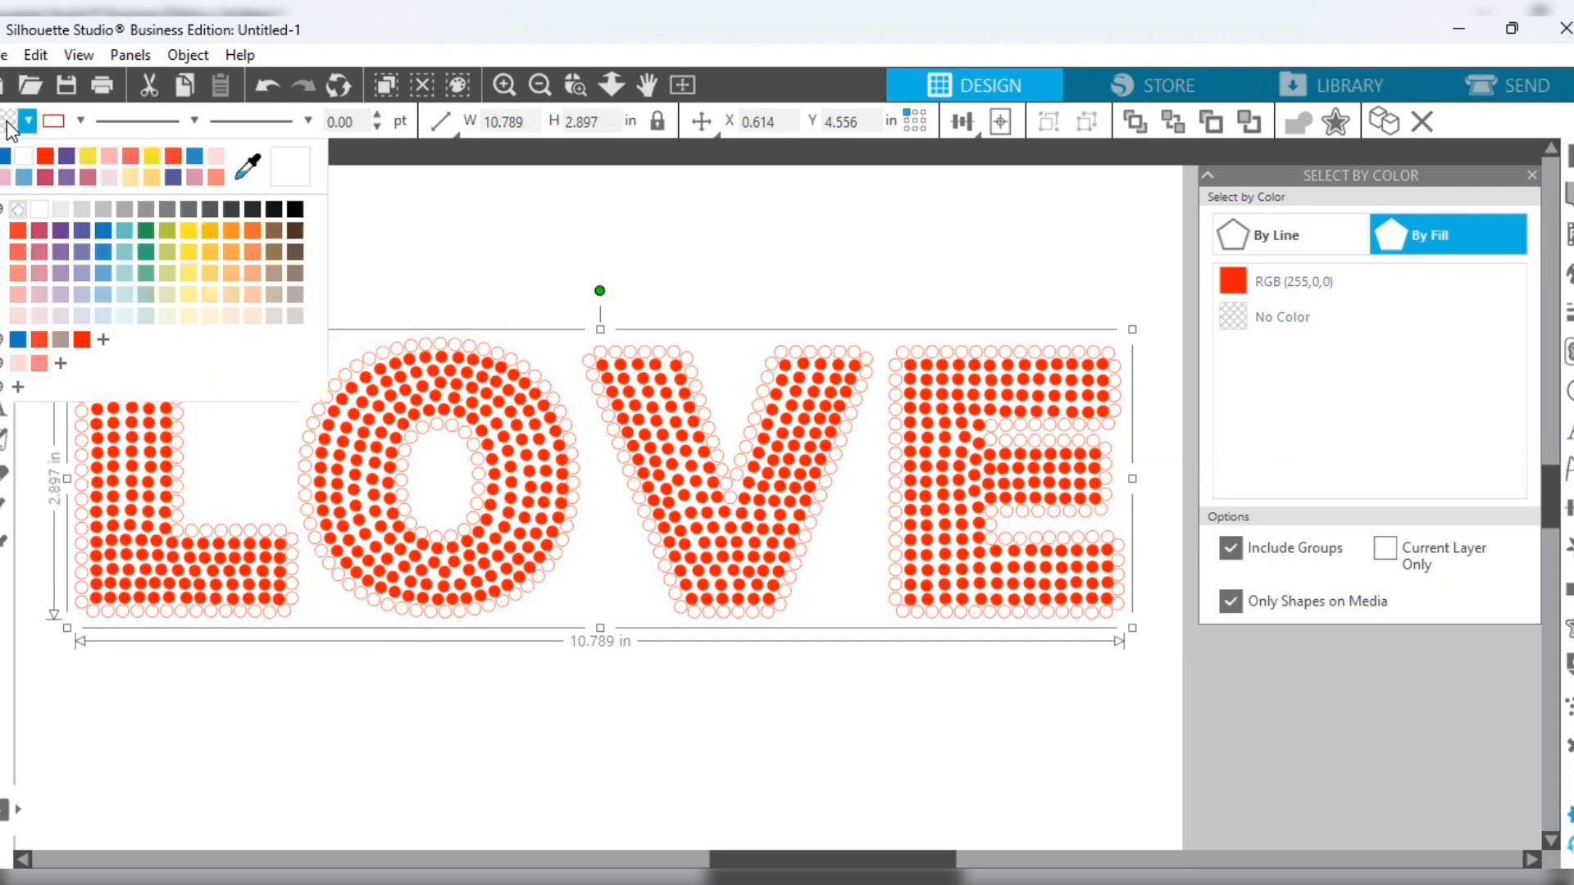
left_click(8, 164)
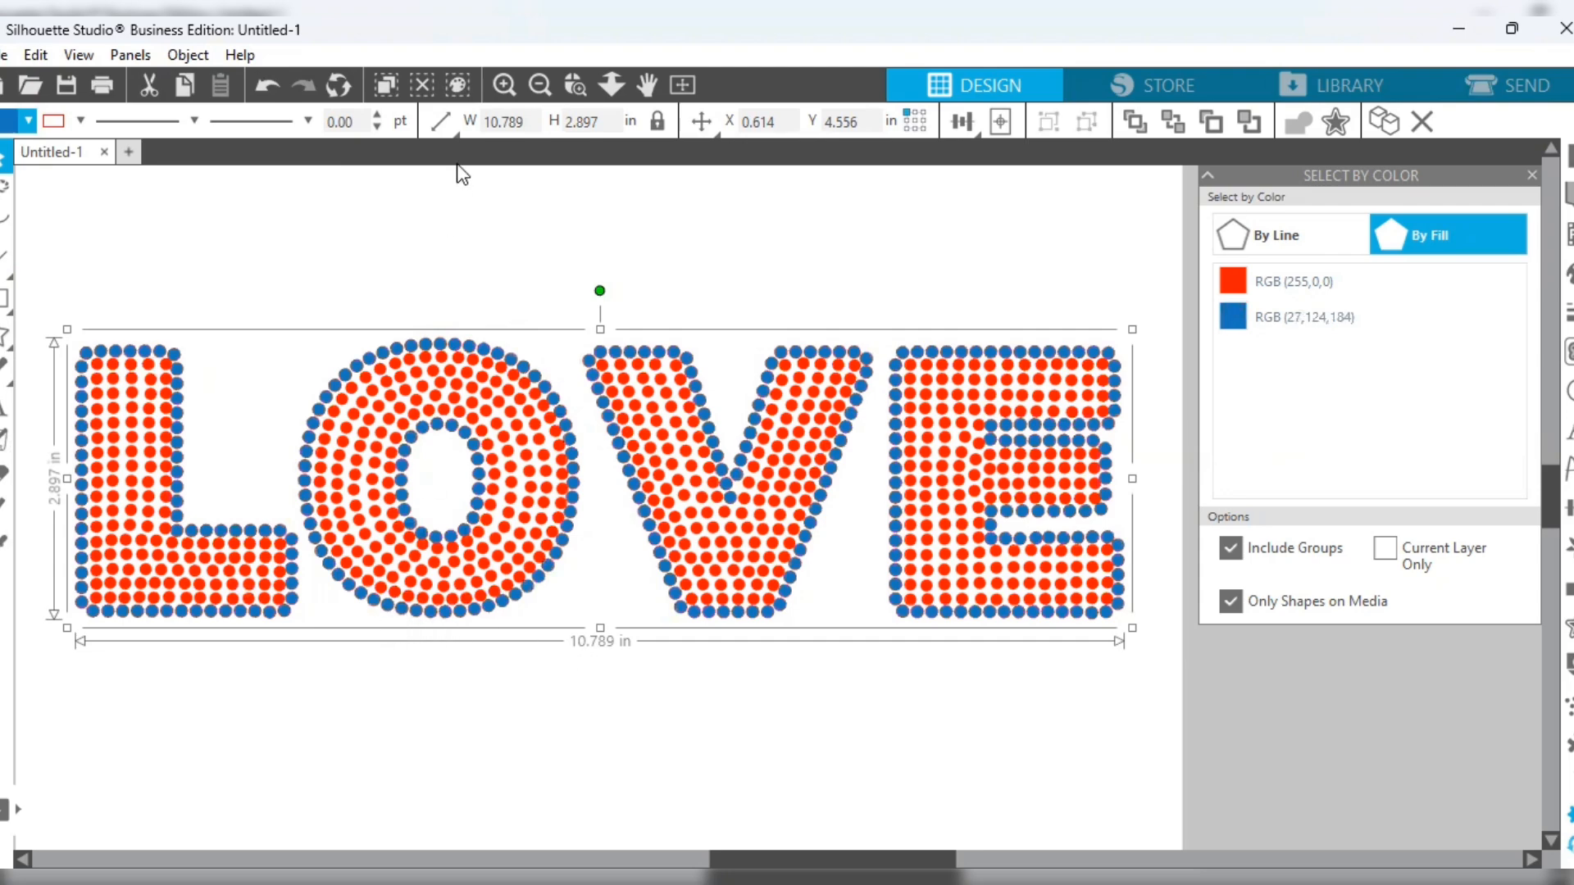
Set the line color of the blue stones' compound path to white
left_click(506, 86)
left_click(507, 82)
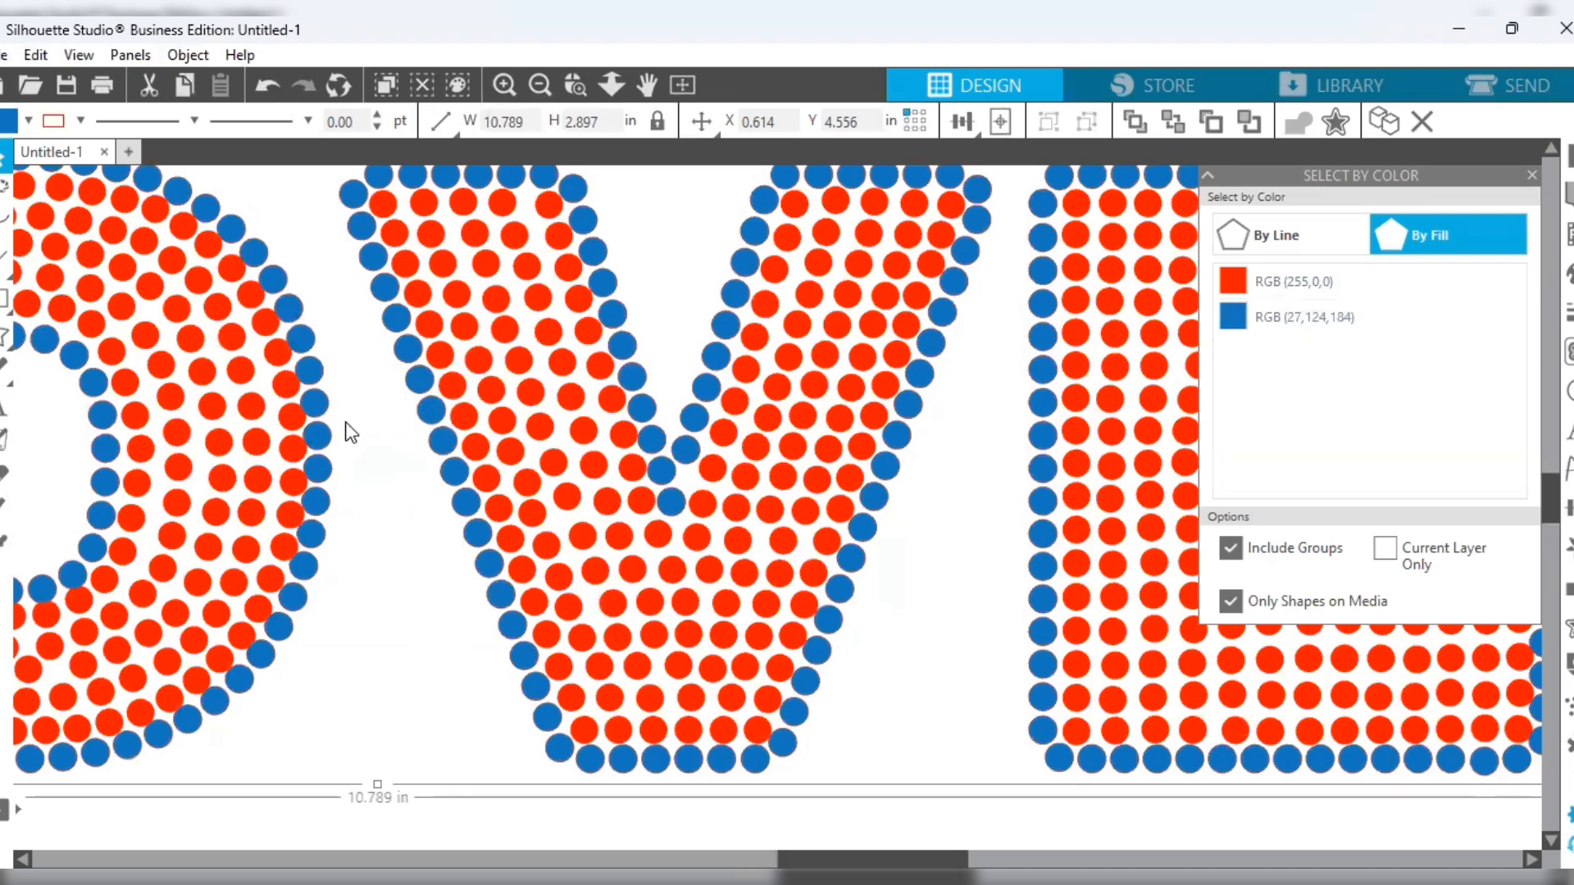
left_click(55, 123)
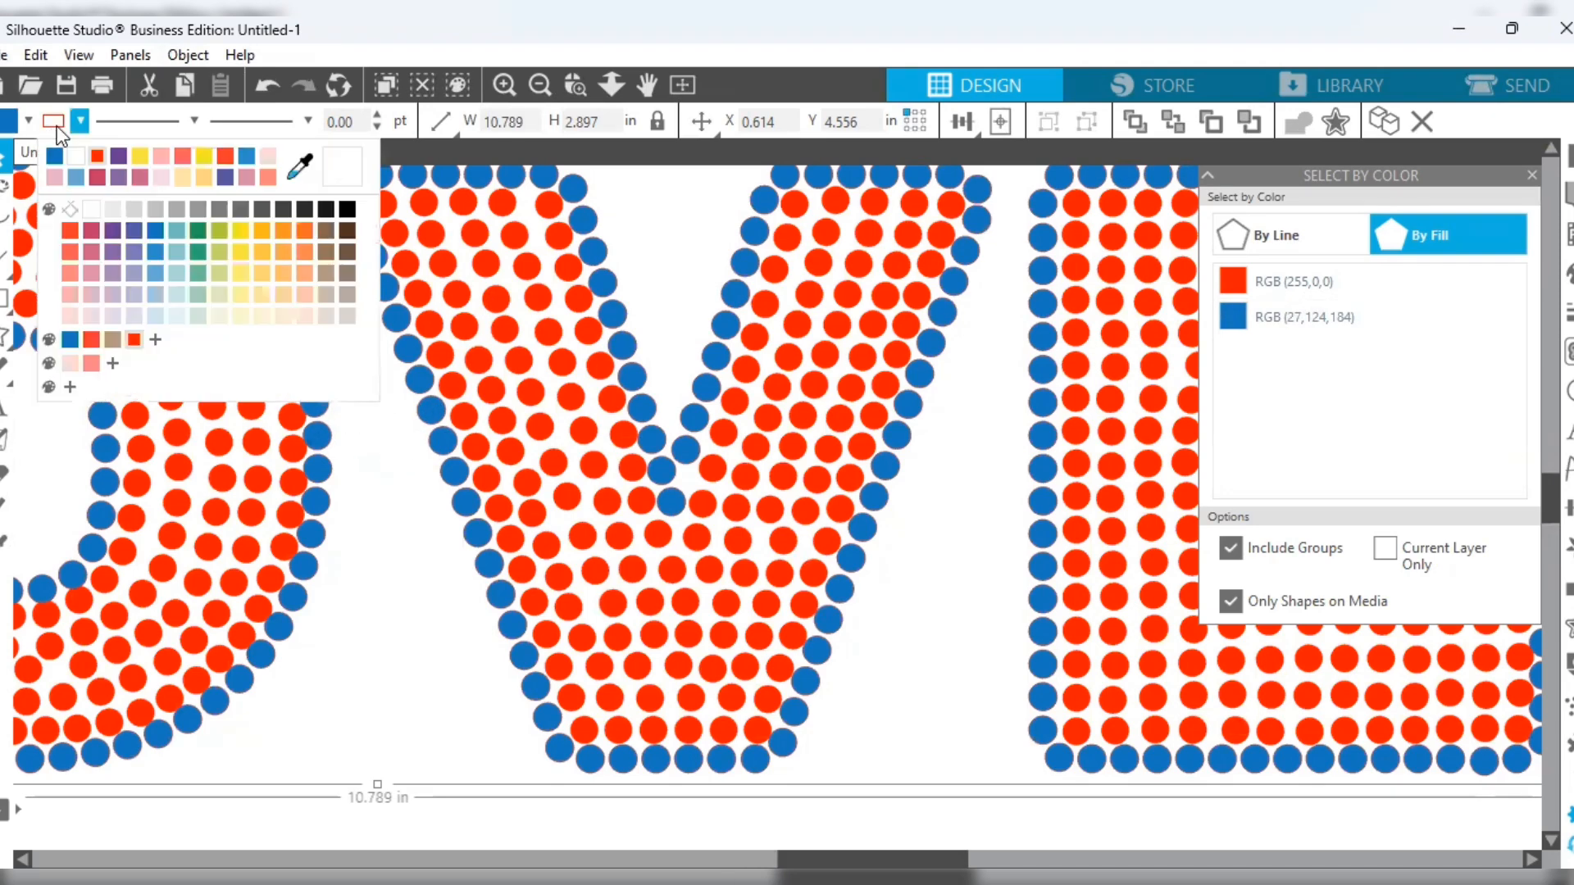
left_click(96, 212)
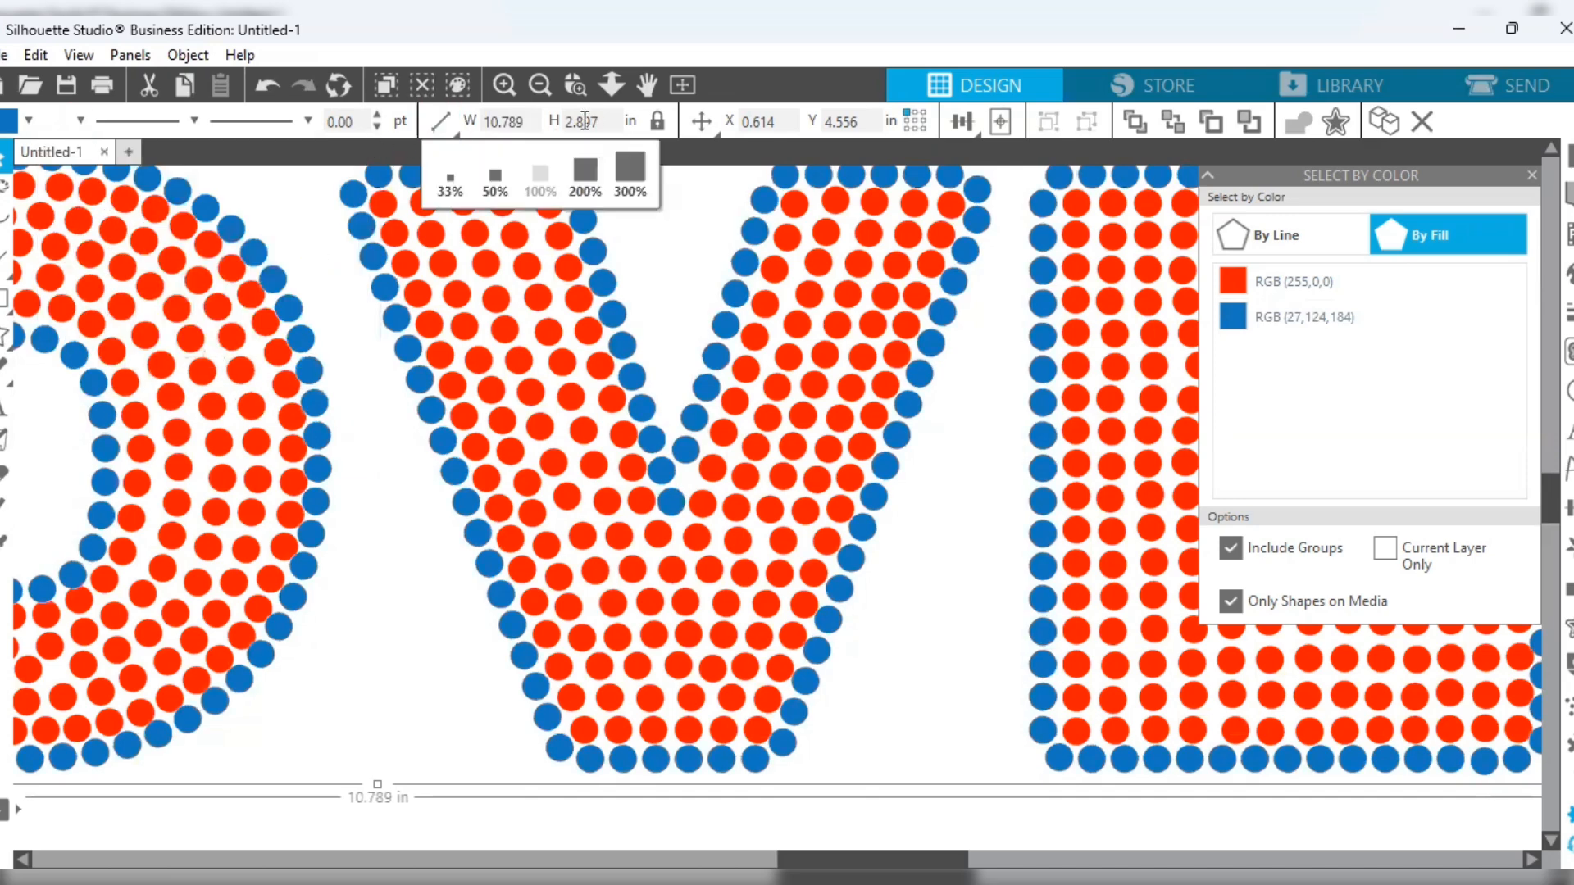
Group the red and blue stones of the LOVE design and center the group on the page
left_click(540, 82)
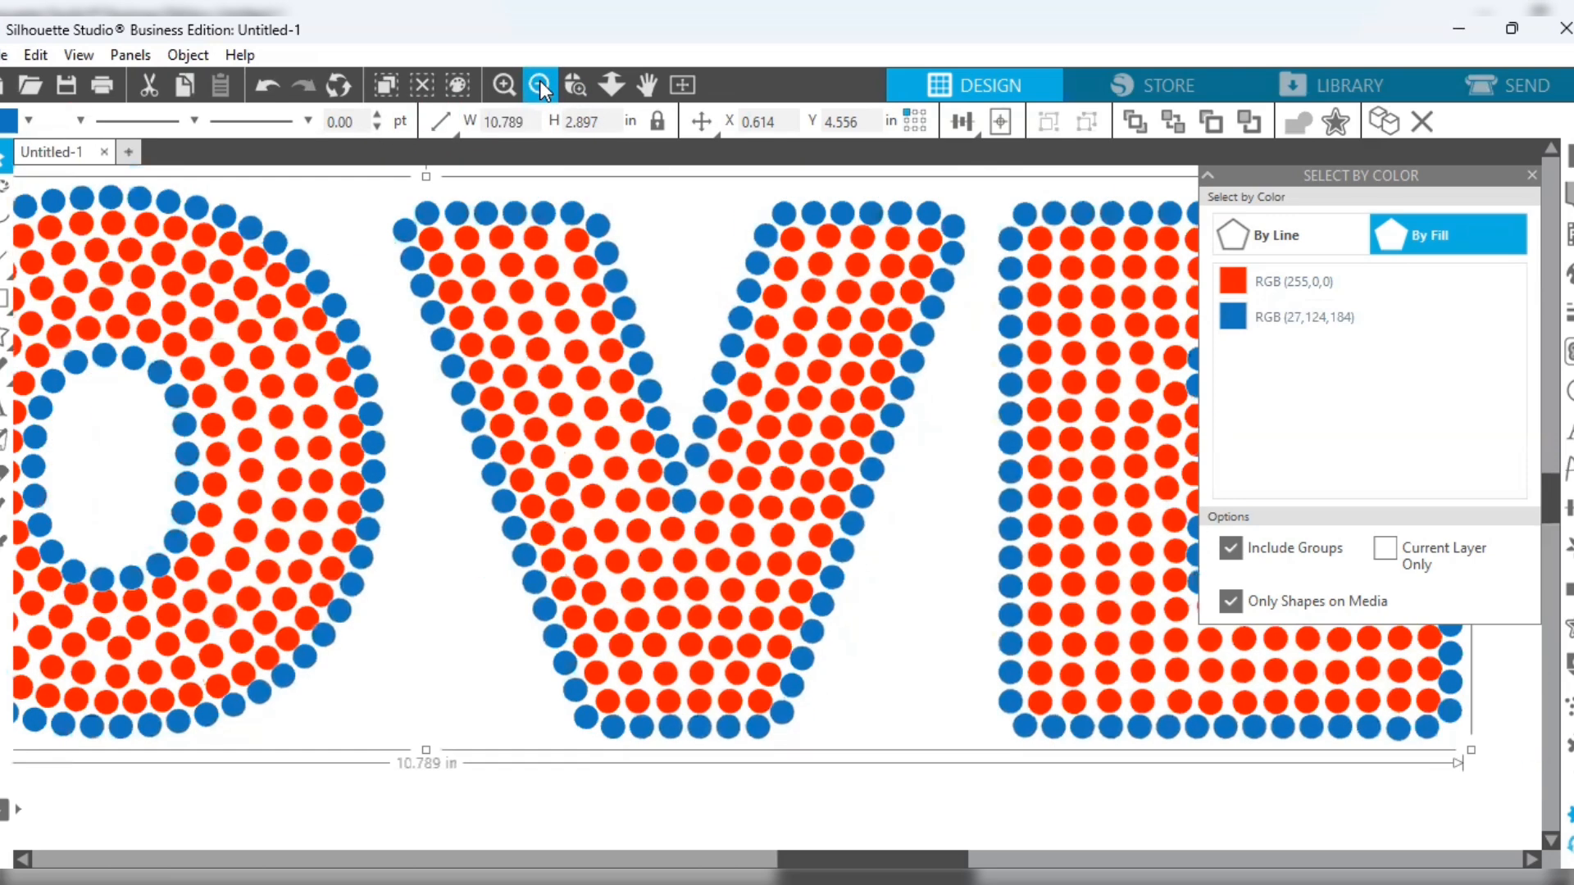
left_click(540, 82)
left_click(539, 84)
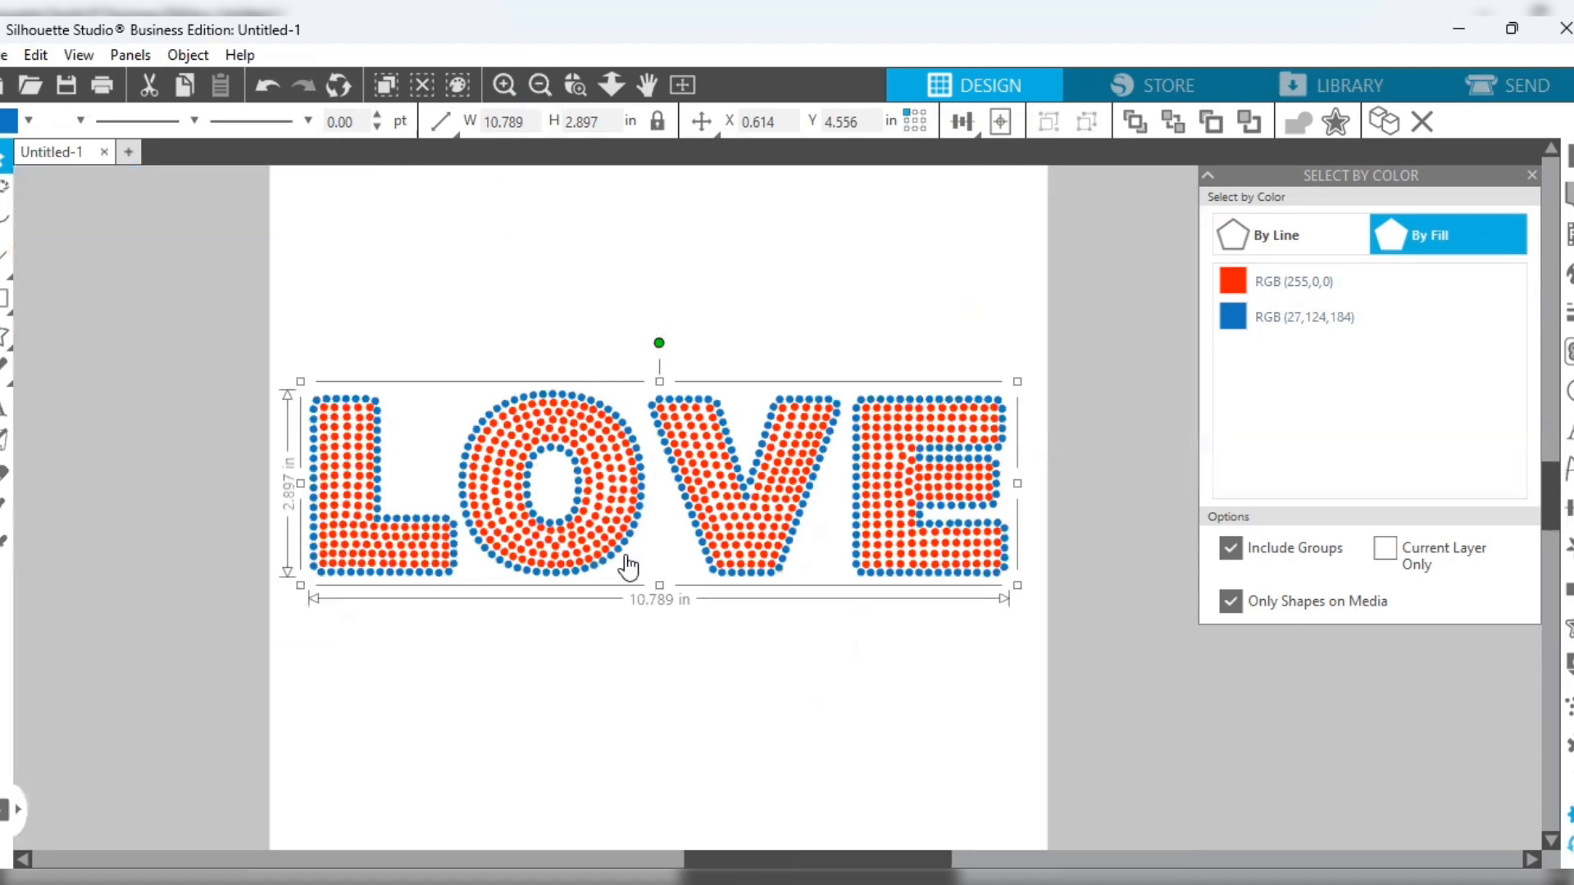
left_click_drag(258, 296, 1066, 720)
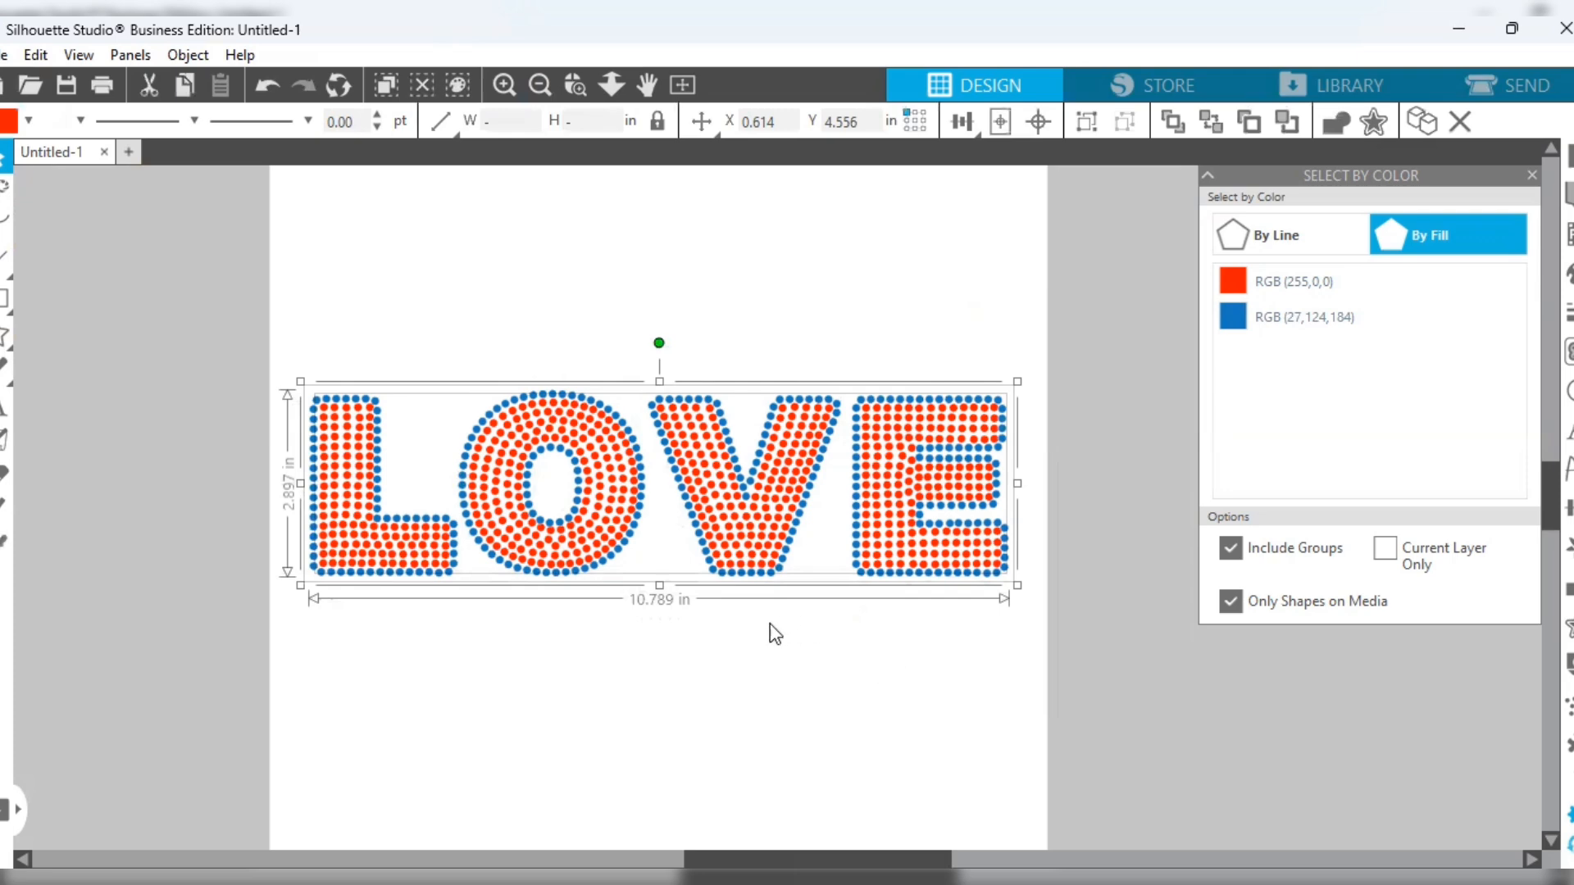
right_click(759, 669)
left_click(817, 599)
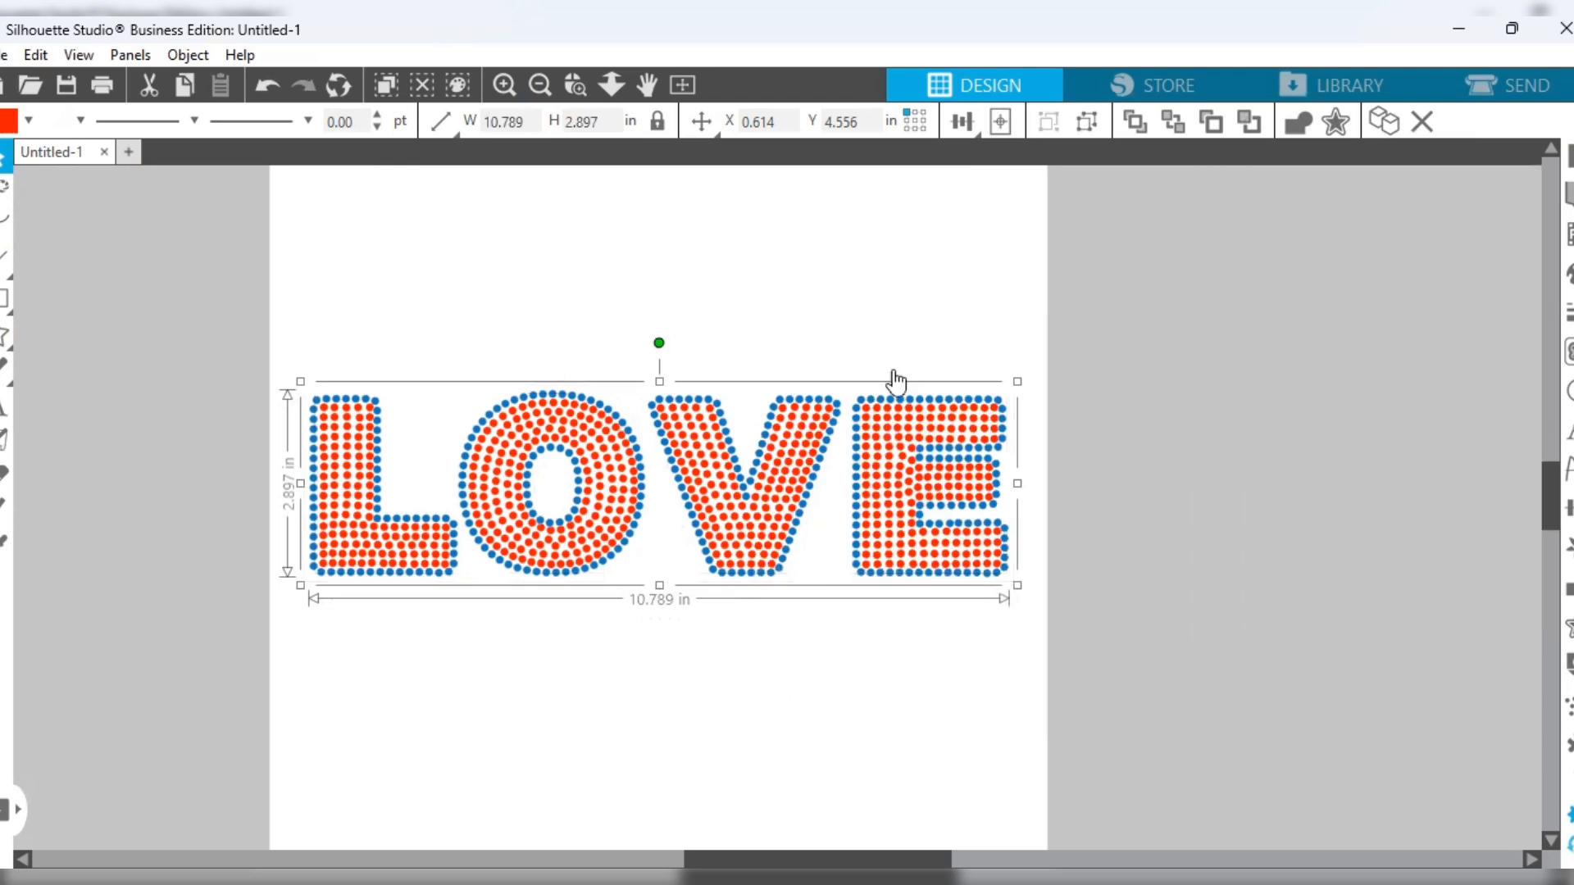
left_click(1000, 120)
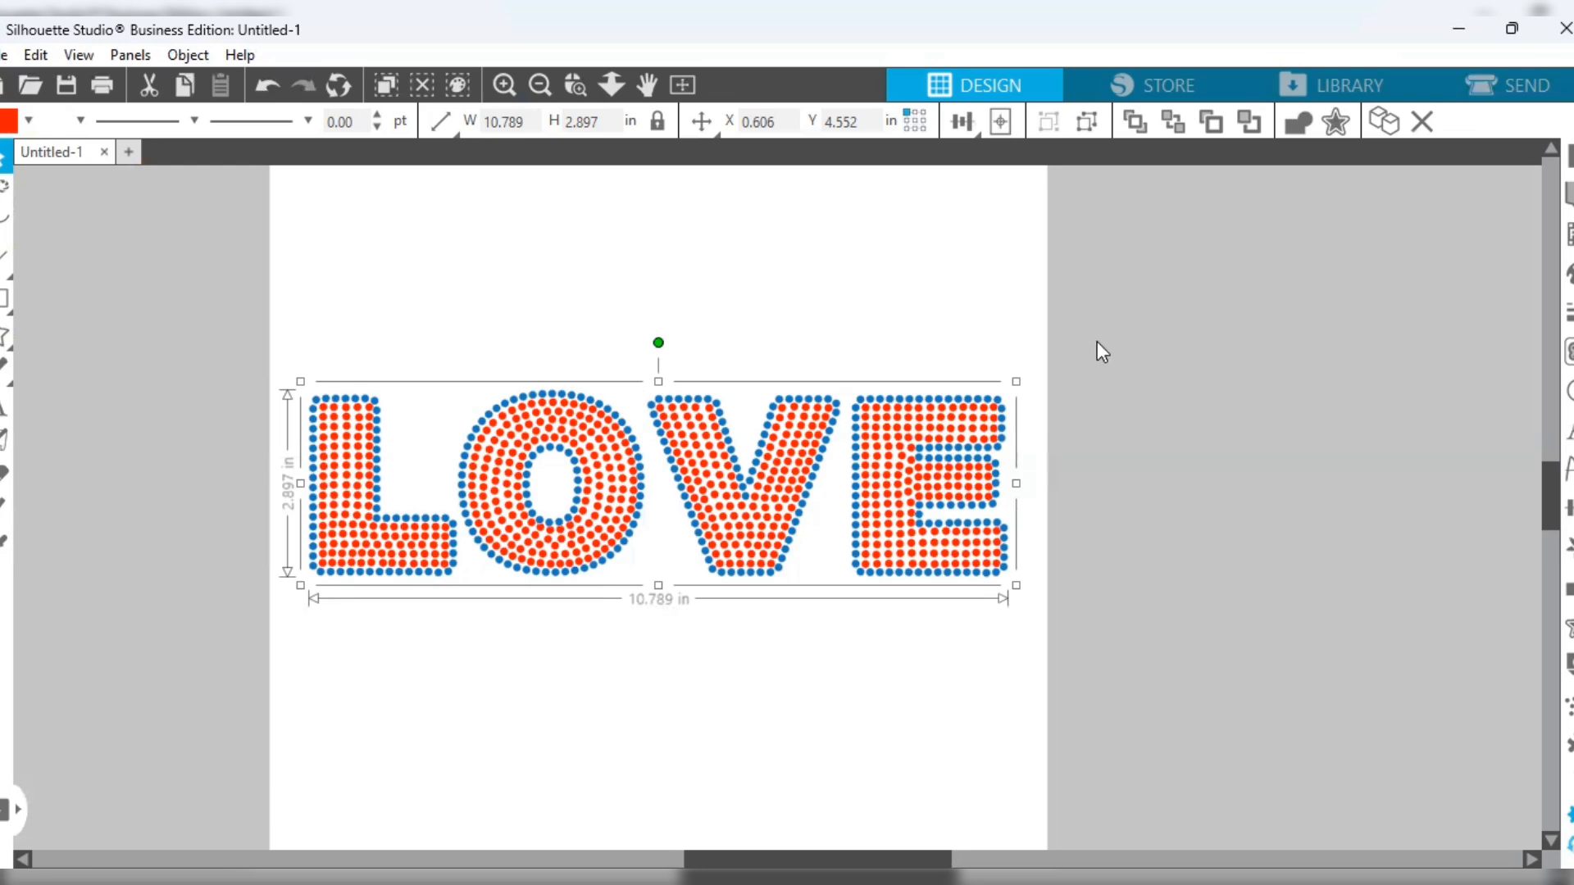
Draw a heart about 1.743 × 1.603 in, tilt it to the right, and place it above the V
left_click(6, 339)
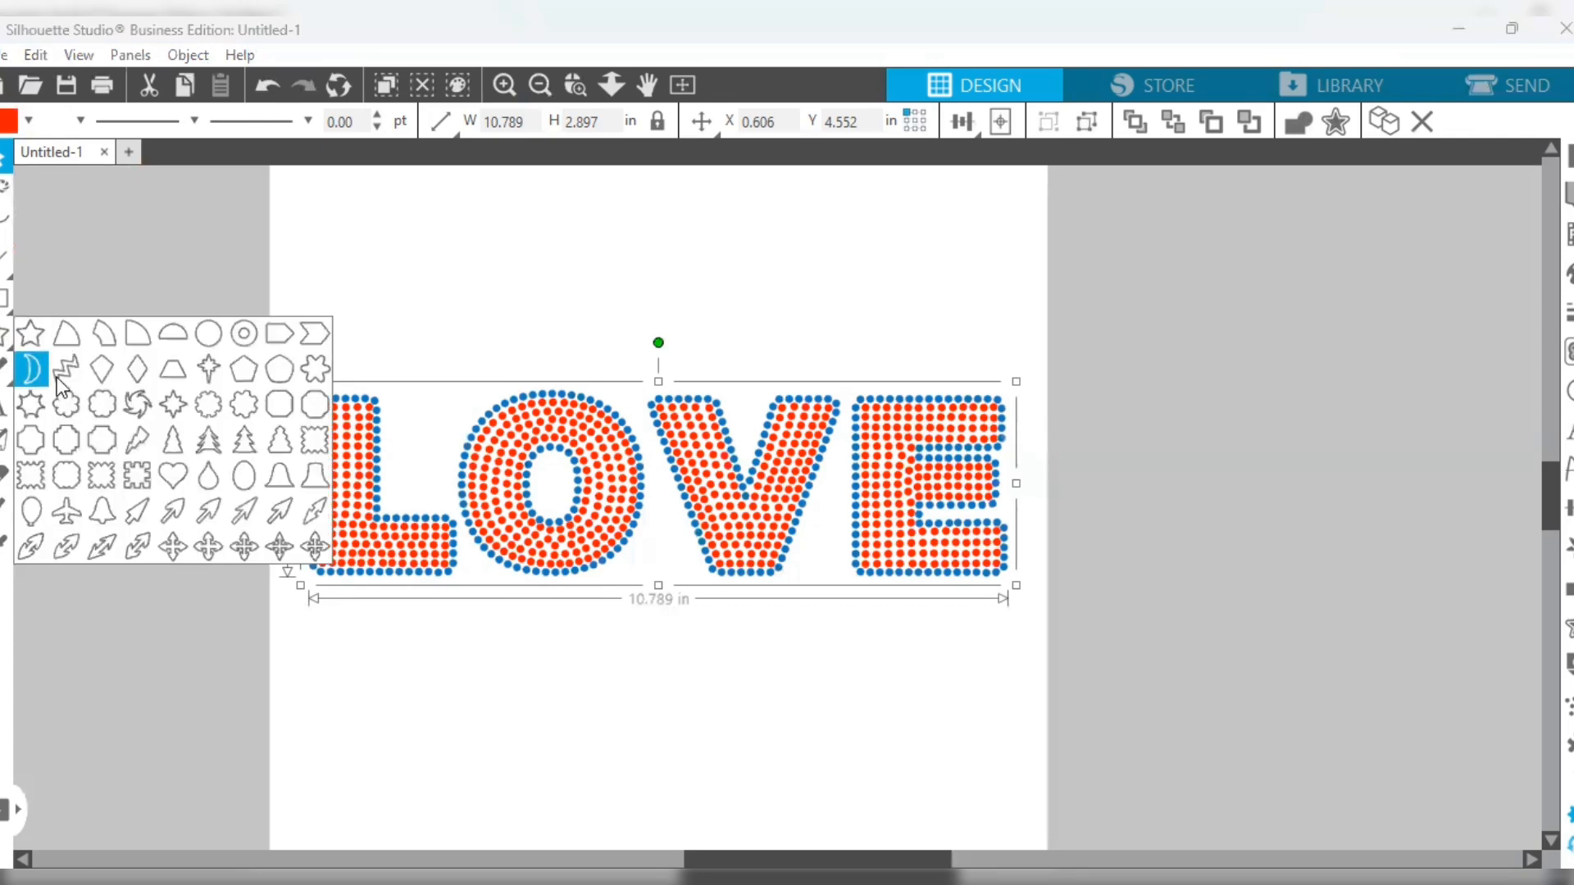
left_click(172, 475)
left_click_drag(656, 289, 653, 200)
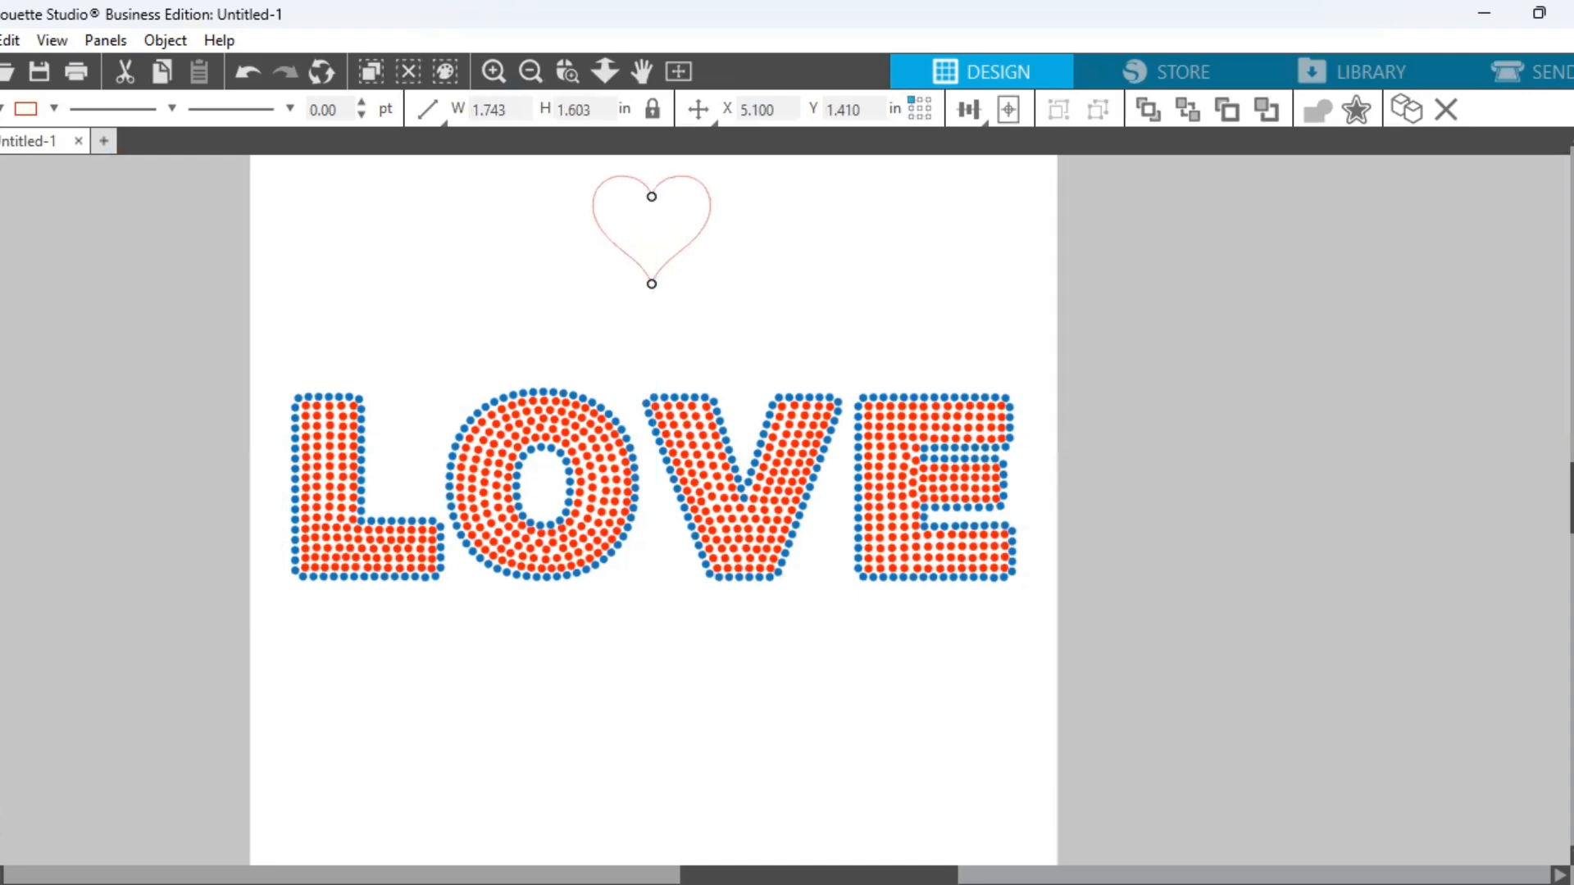
left_click_drag(643, 281, 787, 321)
left_click_drag(729, 214, 779, 229)
left_click_drag(760, 331, 718, 443)
left_click(751, 657)
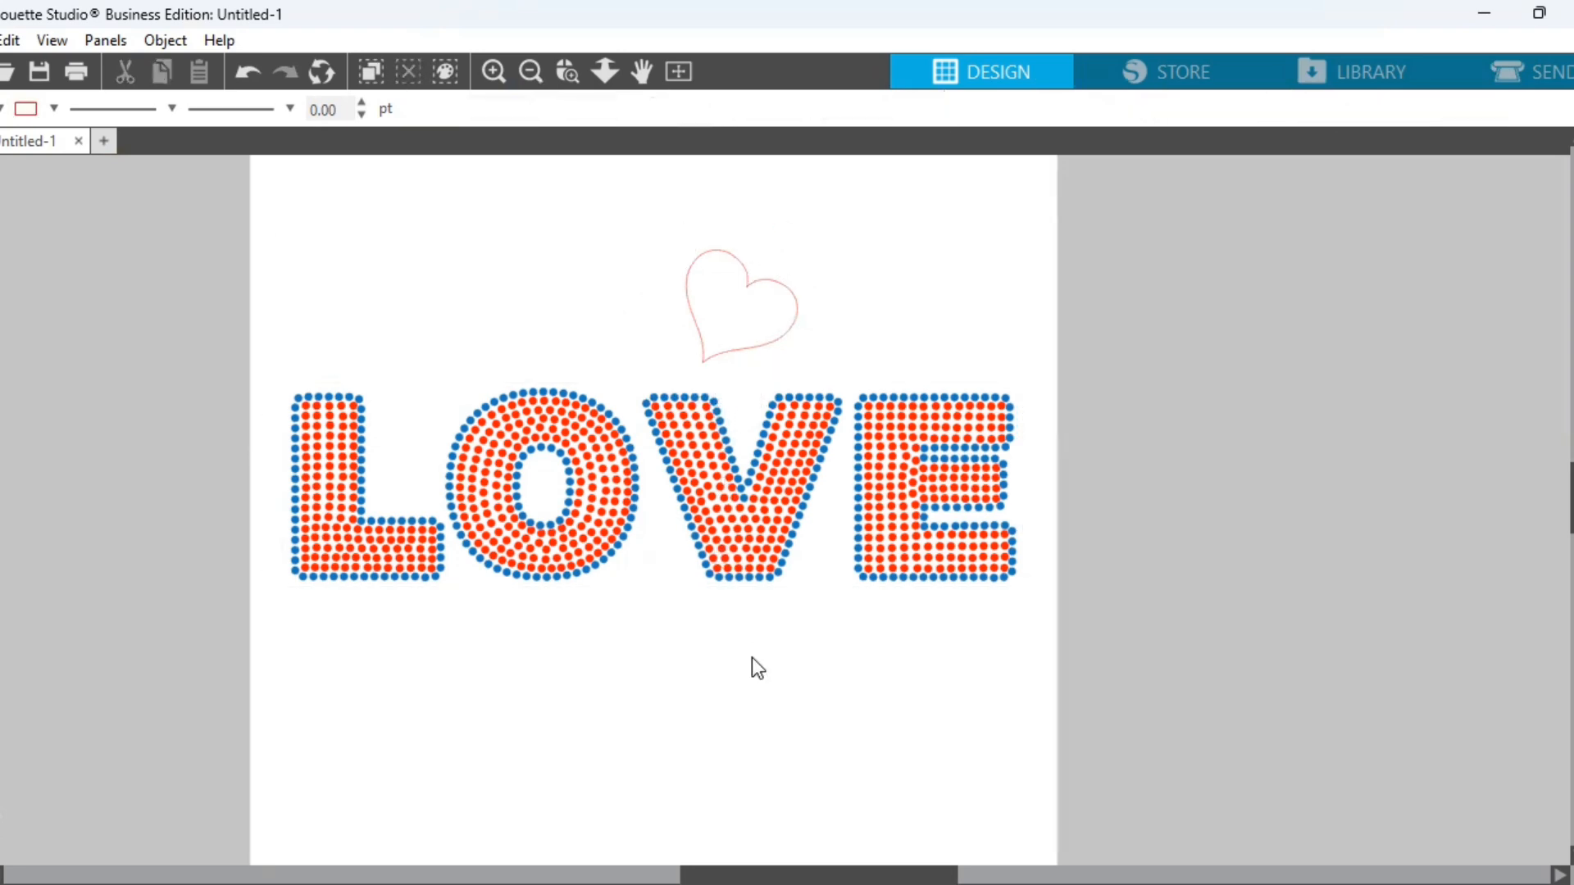
Duplicate the heart, move the copy below the O, and tilt it to the left
left_click(763, 350)
right_click(769, 352)
left_click(828, 433)
left_click_drag(781, 337, 584, 682)
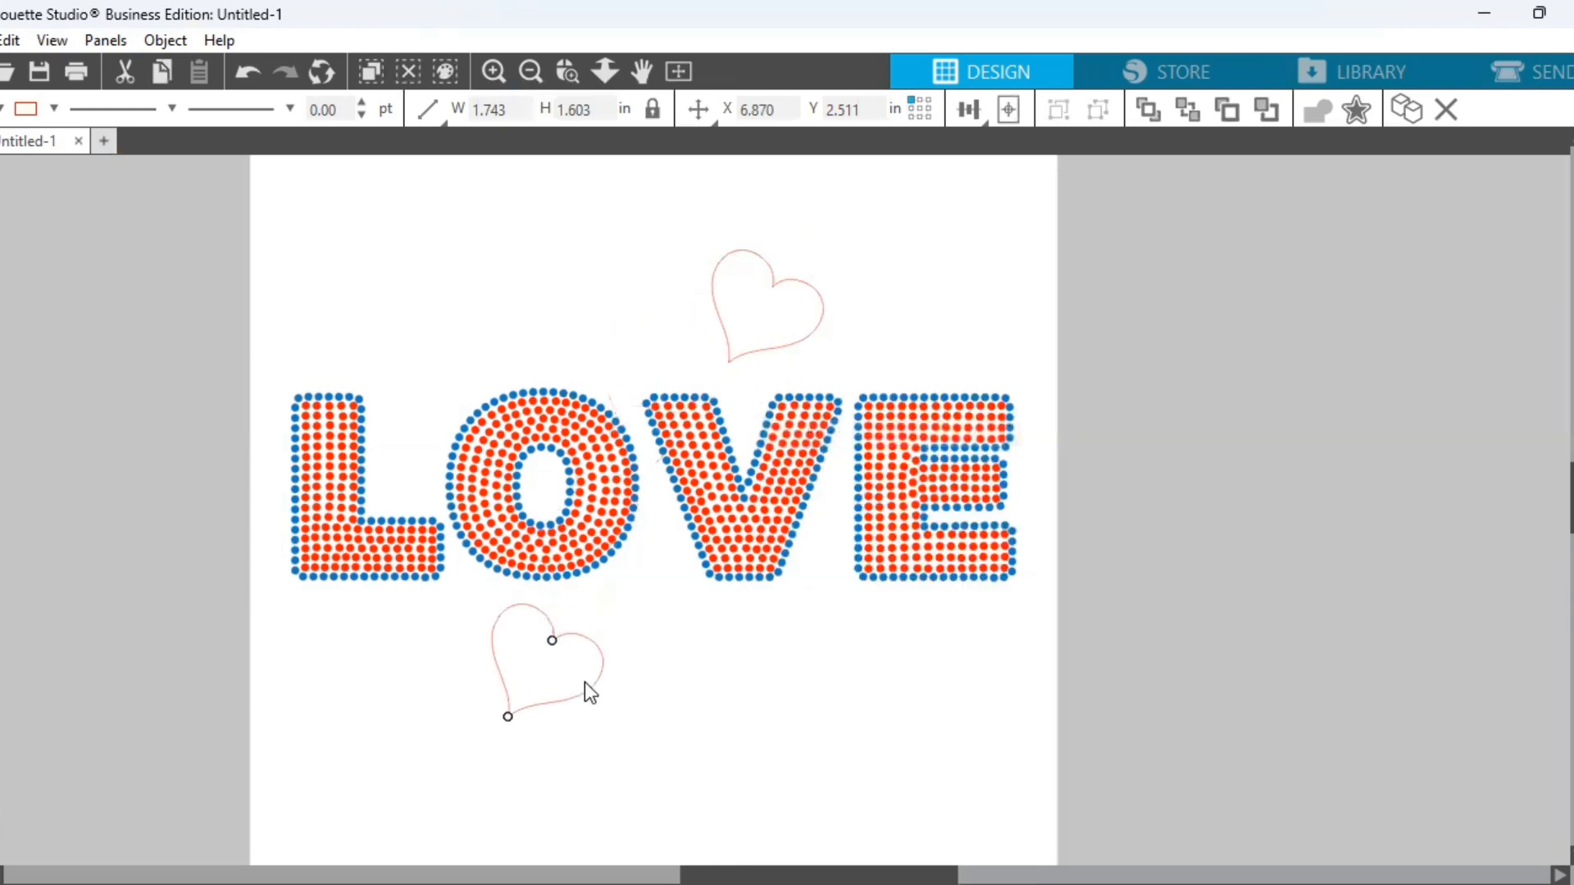
left_click(554, 639)
left_click_drag(590, 579, 434, 519)
left_click_drag(564, 698, 510, 680)
Move the left-tilted heart above the gap between L and O and the right-tilted heart below the V and E
left_click_drag(808, 348, 836, 372)
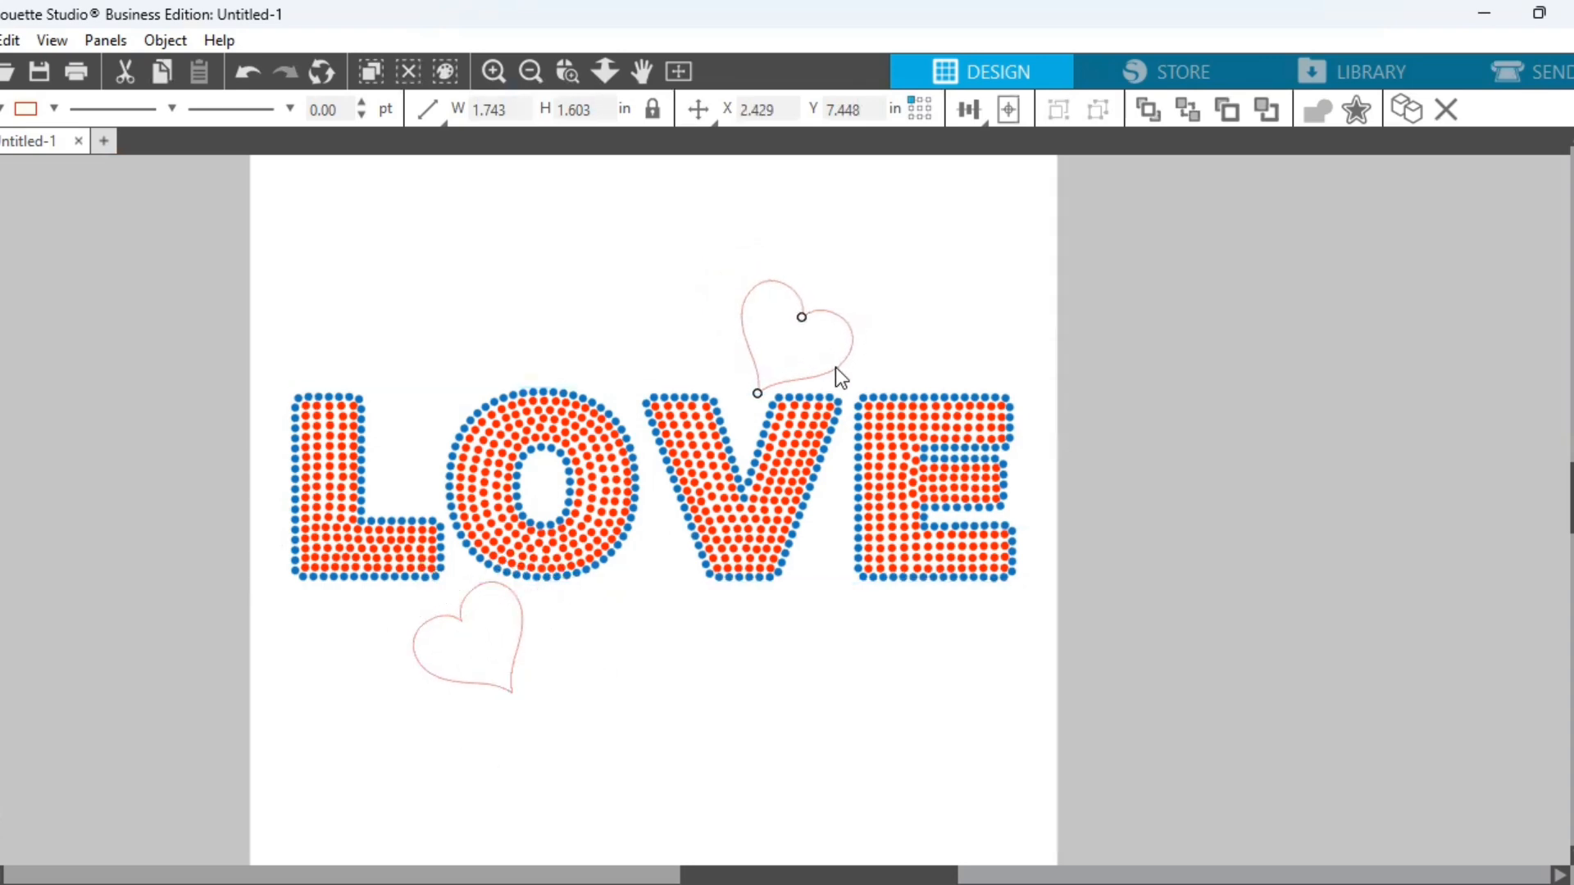
left_click(844, 446)
left_click_drag(511, 680, 436, 380)
left_click_drag(840, 348, 933, 355)
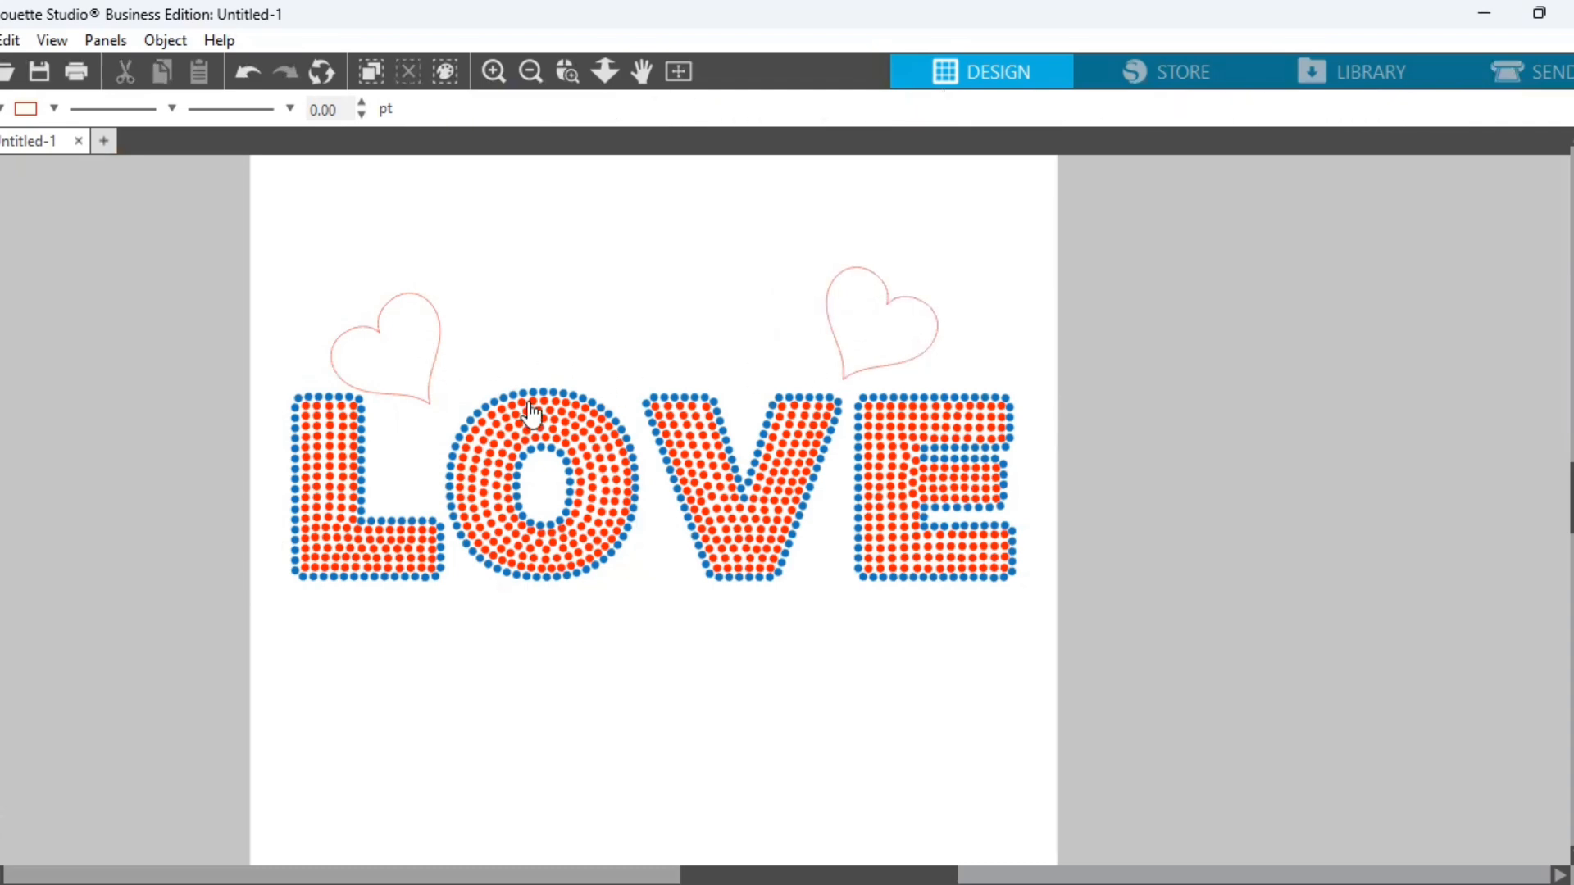
left_click_drag(413, 396, 442, 413)
left_click_drag(410, 338, 415, 328)
mouse_move(470, 408)
left_mouse_down()
mouse_move(459, 386)
mouse_move(465, 401)
left_mouse_up()
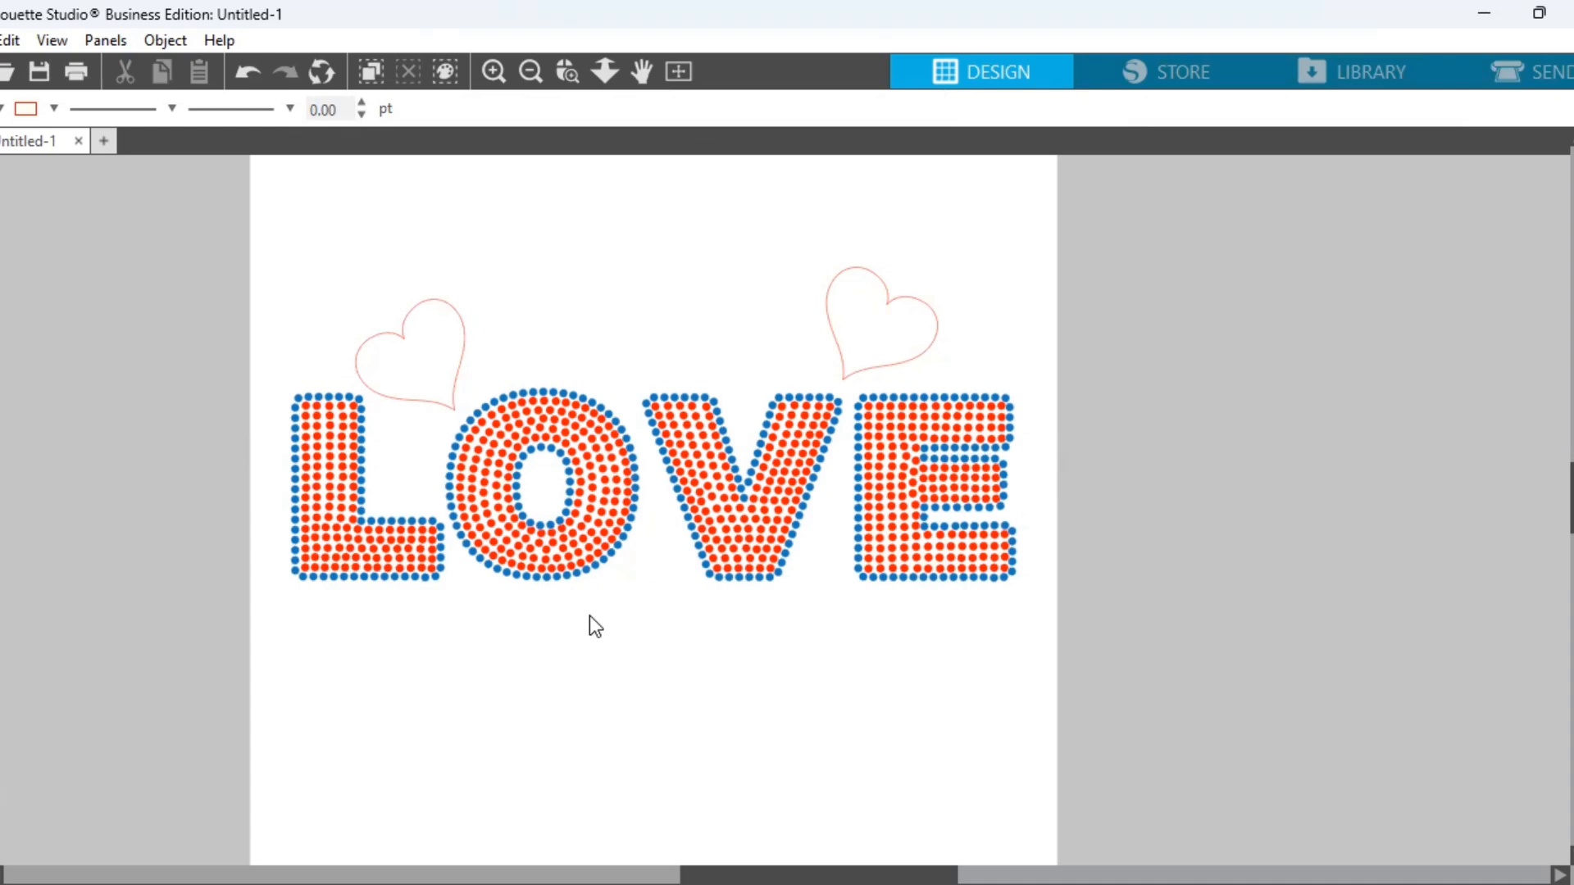
left_click_drag(922, 357, 874, 652)
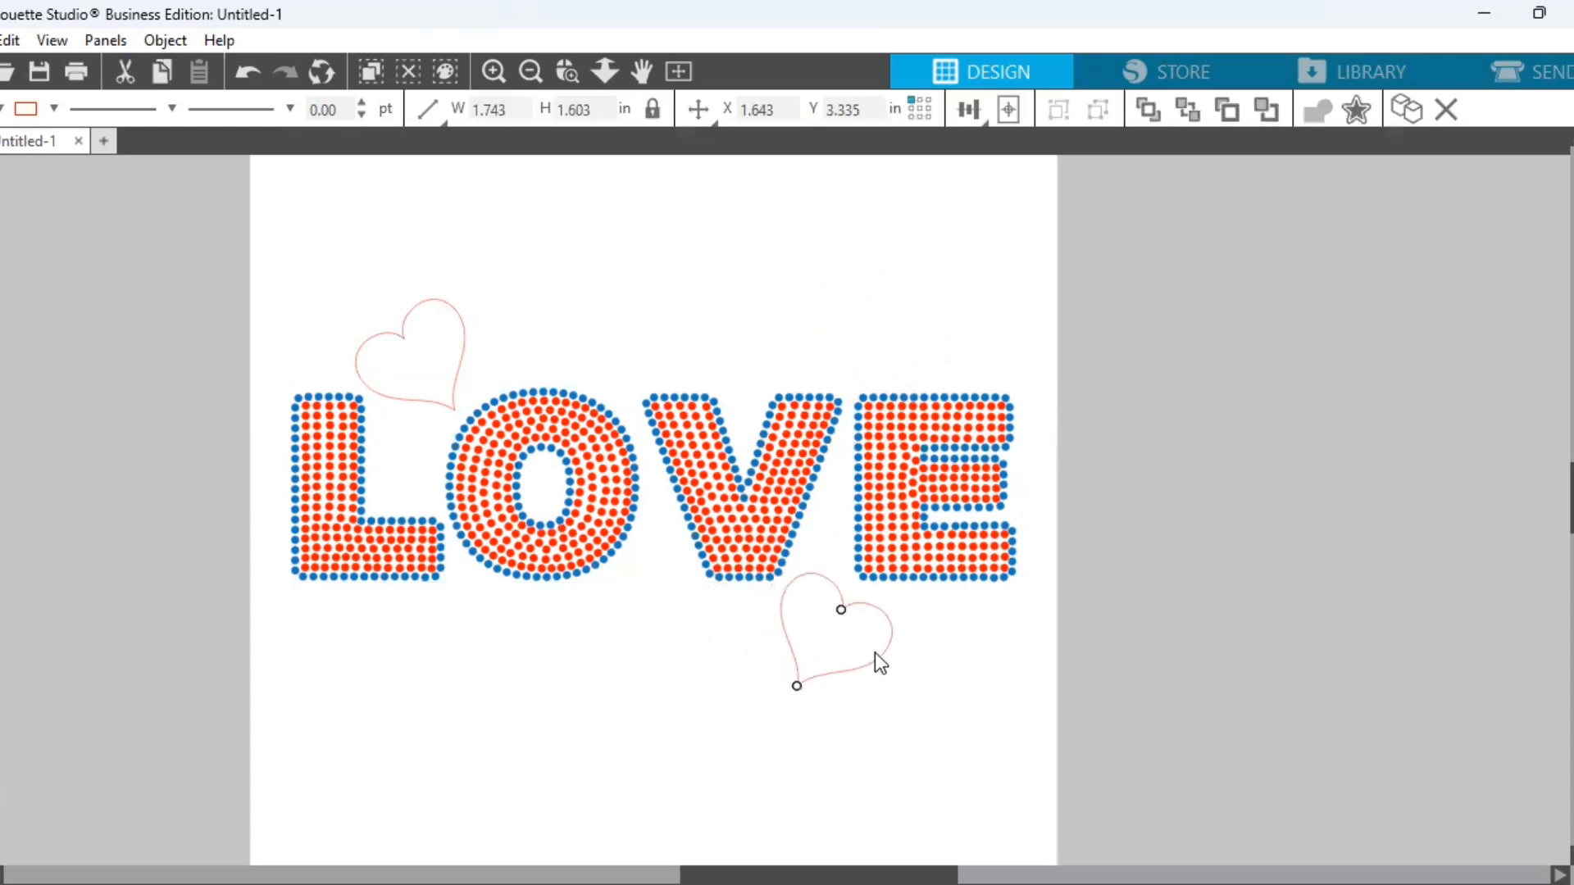
left_click_drag(461, 386, 457, 380)
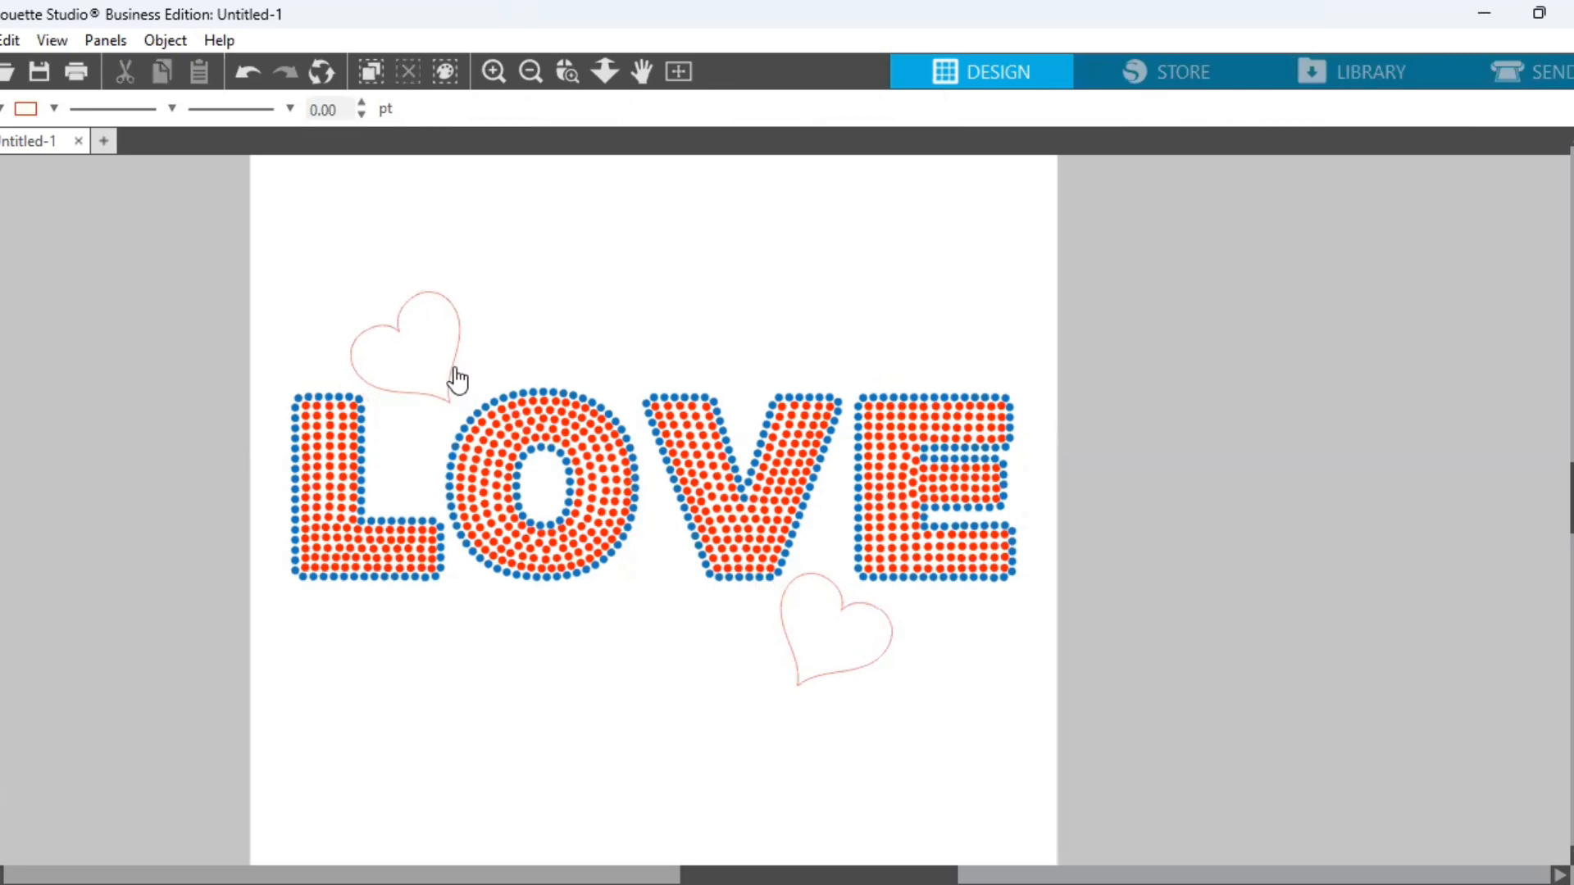
Duplicate the heart above the L and place one of the two above the V
double_click(456, 366)
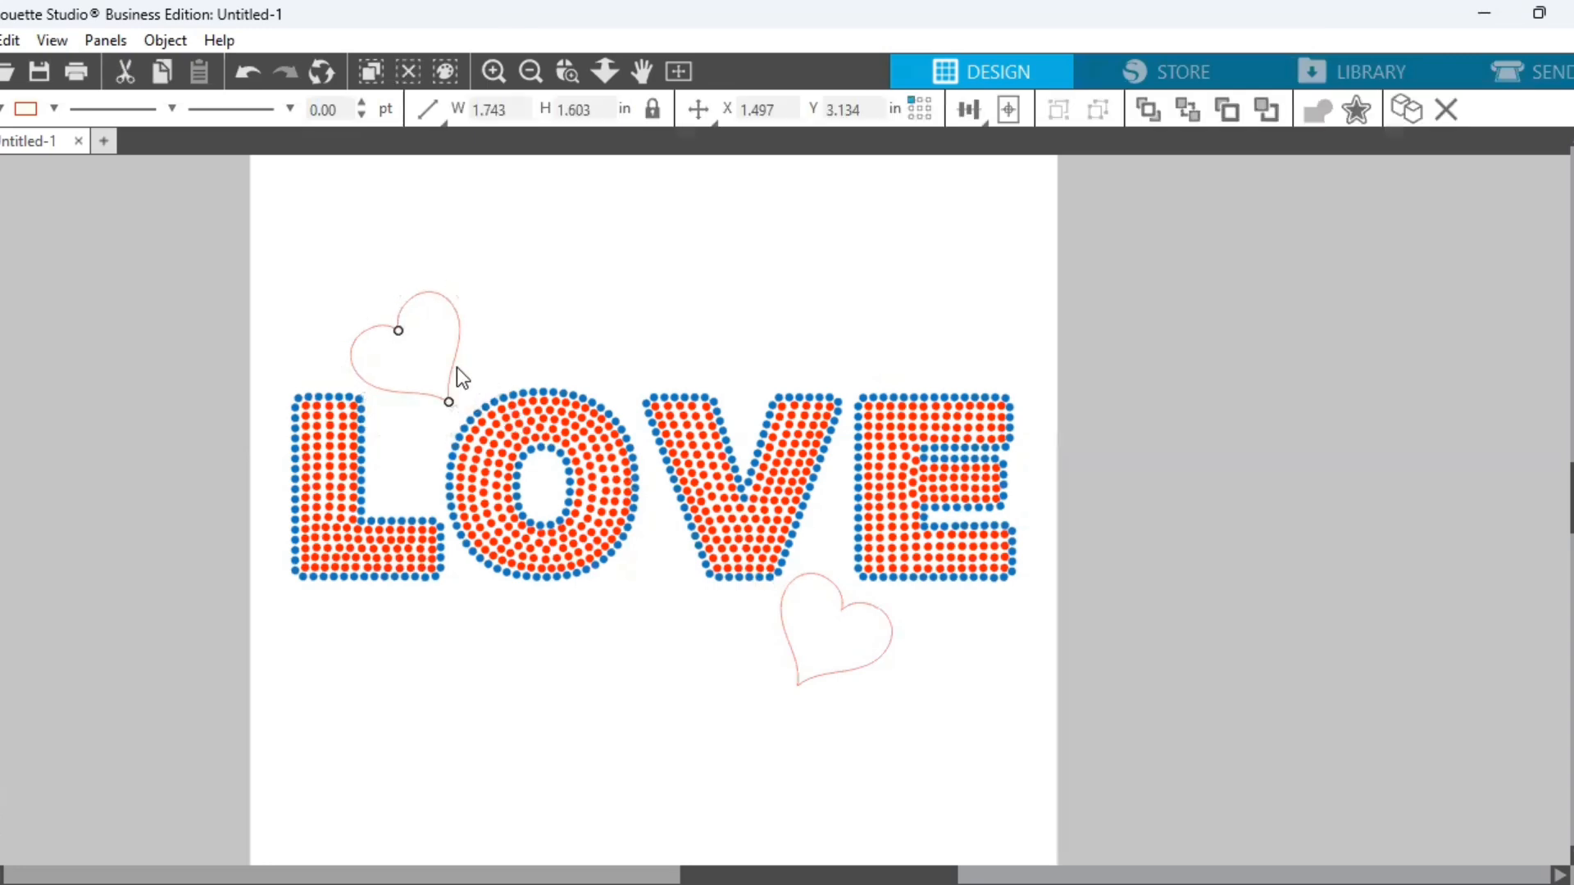
right_click(456, 367)
left_click(554, 436)
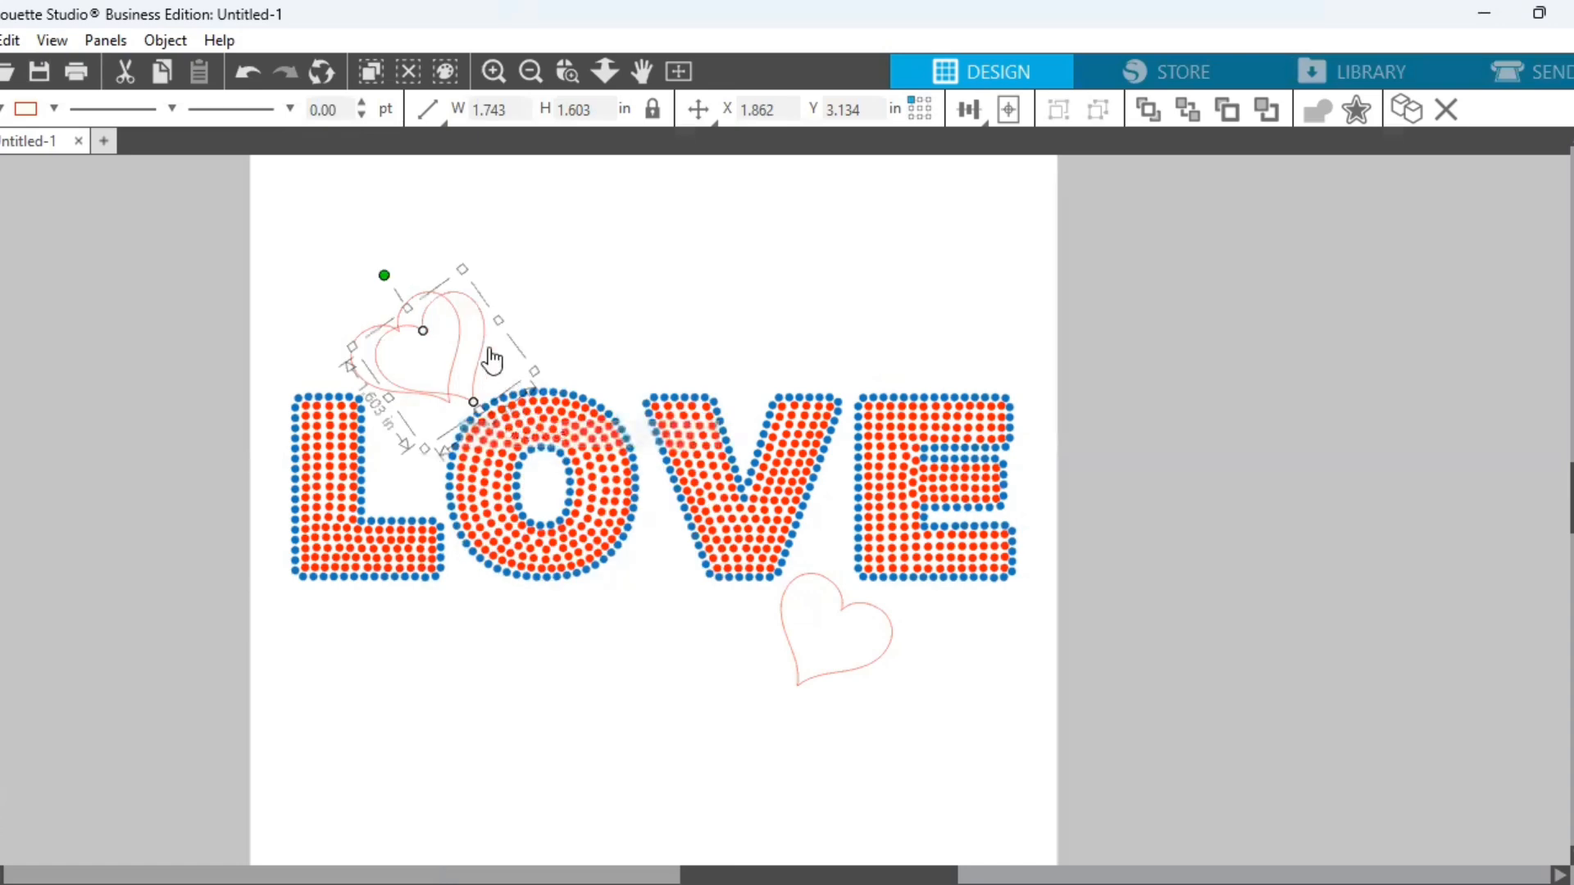
left_click_drag(462, 335, 831, 314)
left_click(789, 302)
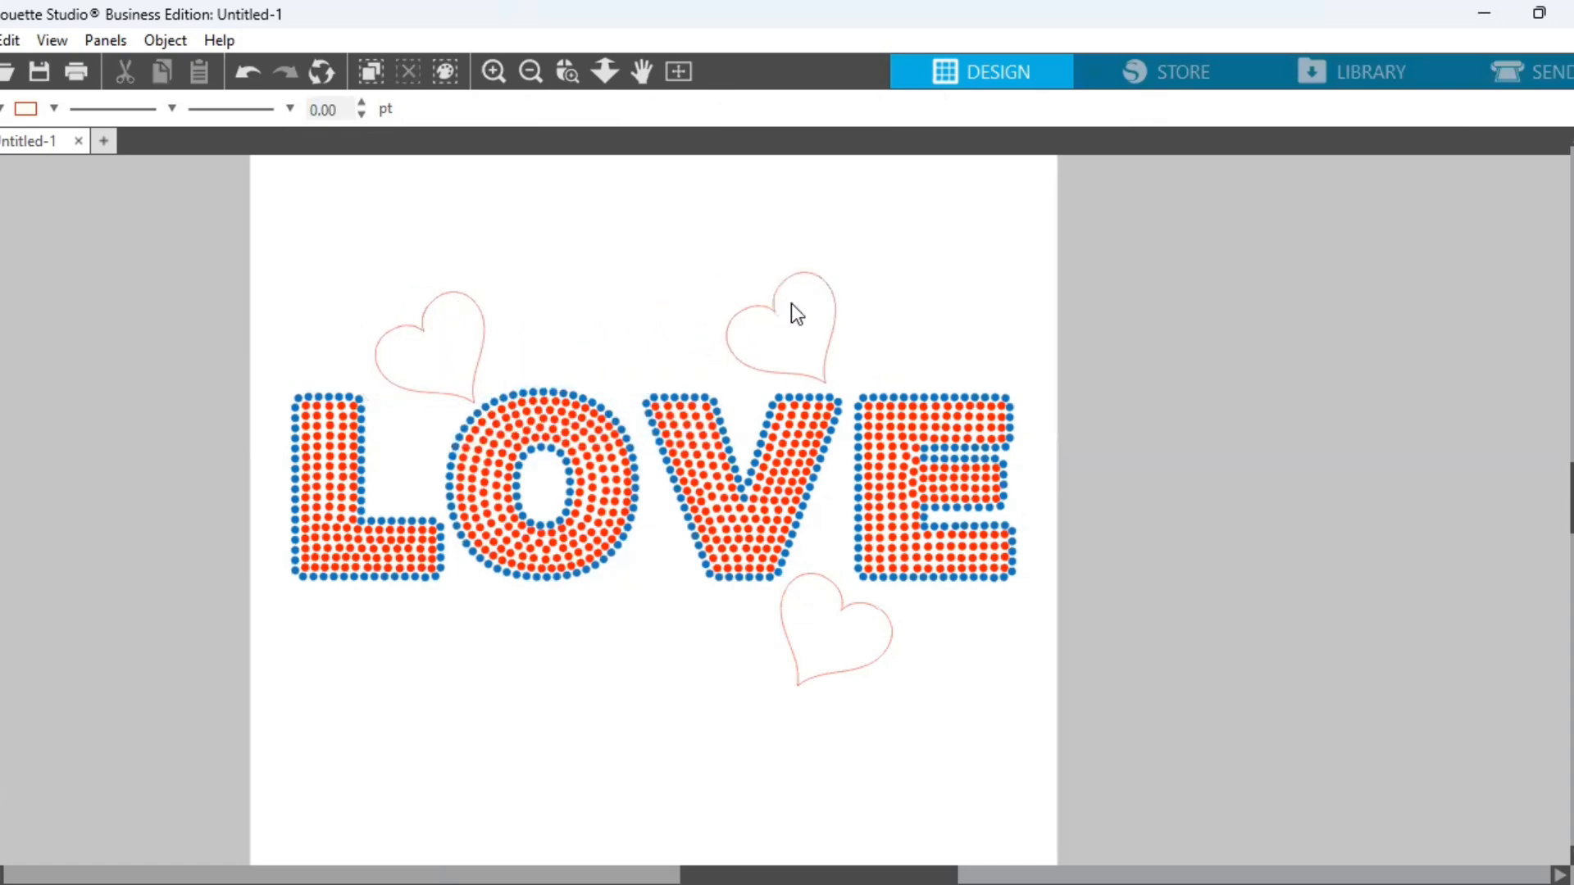
Shrink the heart above the V to about 1.094 × 1.006 in, tilt it right, and fit it between V and E
left_click(774, 309)
left_click_drag(734, 253, 835, 290)
left_click(783, 314)
left_click_drag(847, 359, 885, 369)
Enlarge the heart below the V to about 2.215 × 2.038 in and position it slightly lower under the letters
left_click_drag(856, 659, 833, 666)
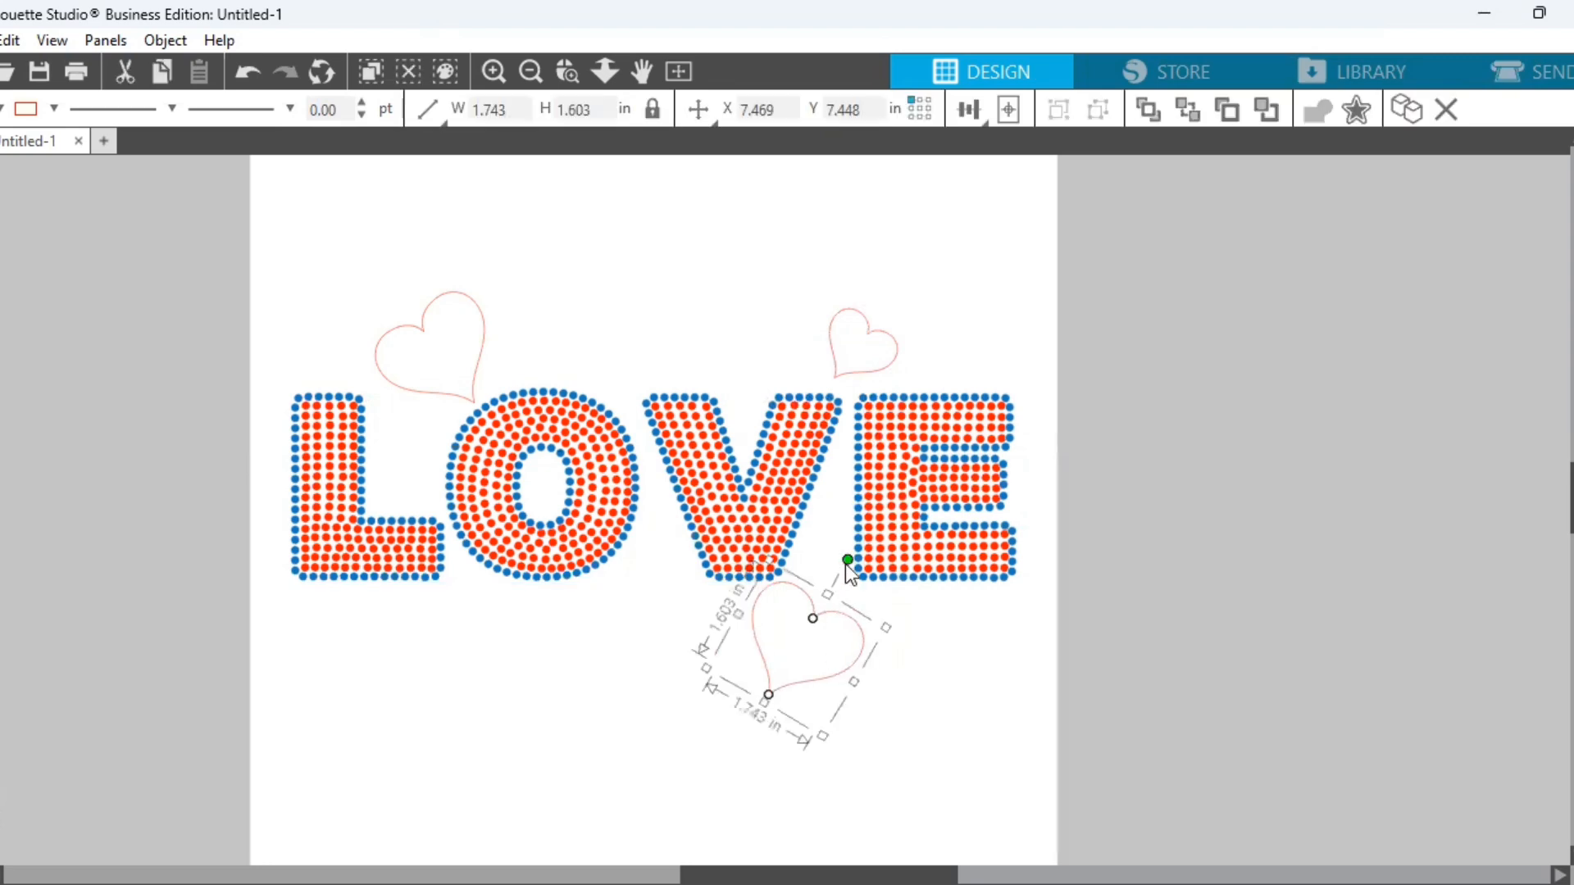
left_click(895, 624)
left_click(863, 650)
left_click(881, 627)
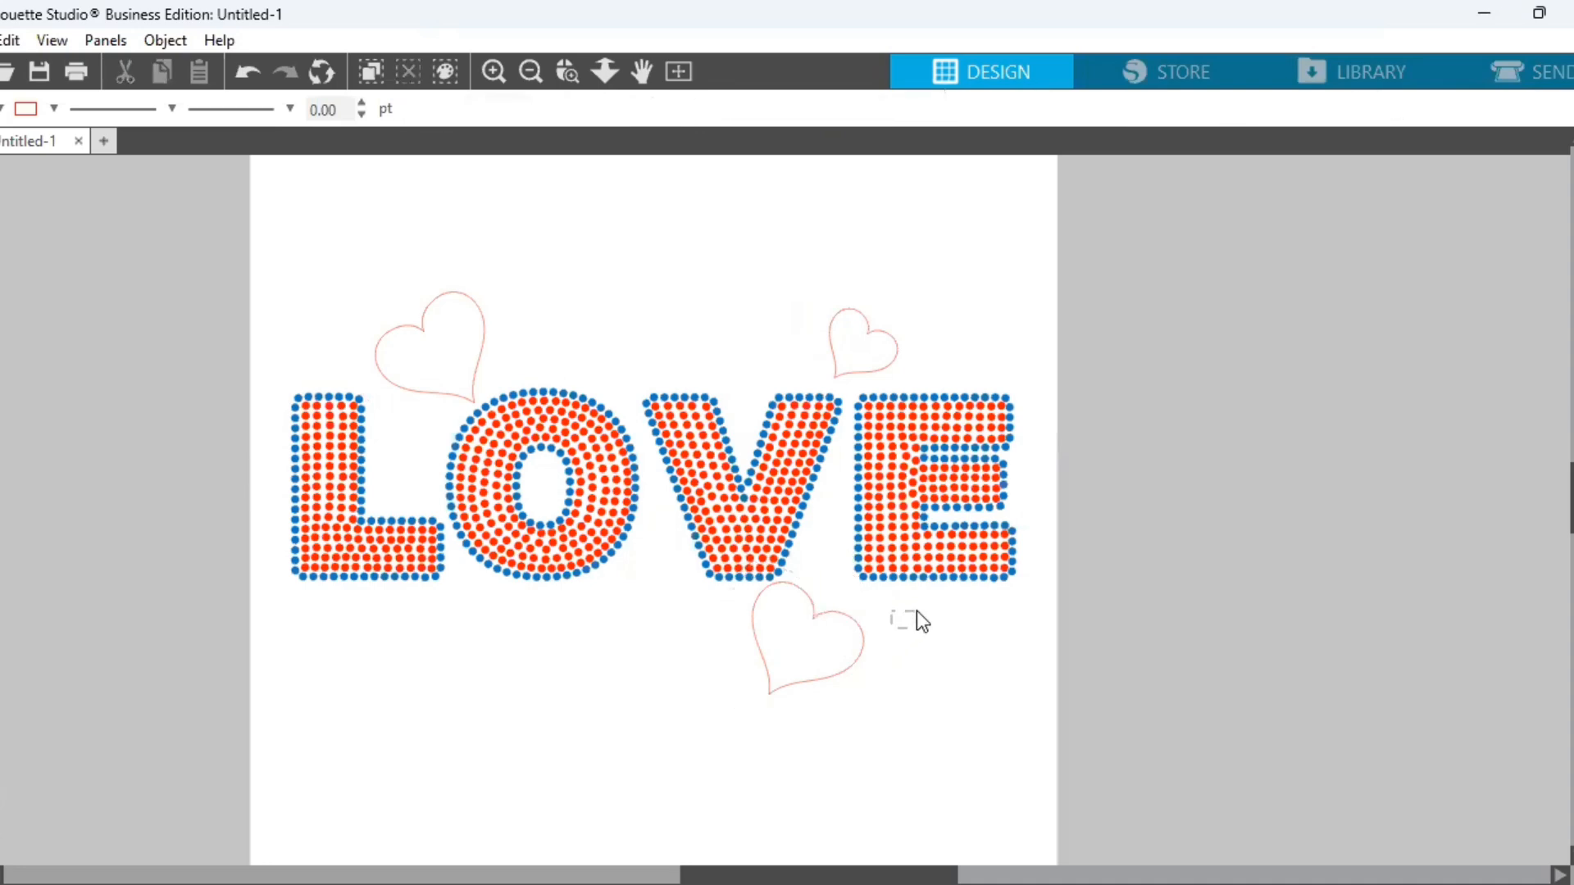
left_click(855, 672)
left_click_drag(706, 668, 671, 680)
left_click_drag(852, 682, 833, 710)
left_click(956, 686)
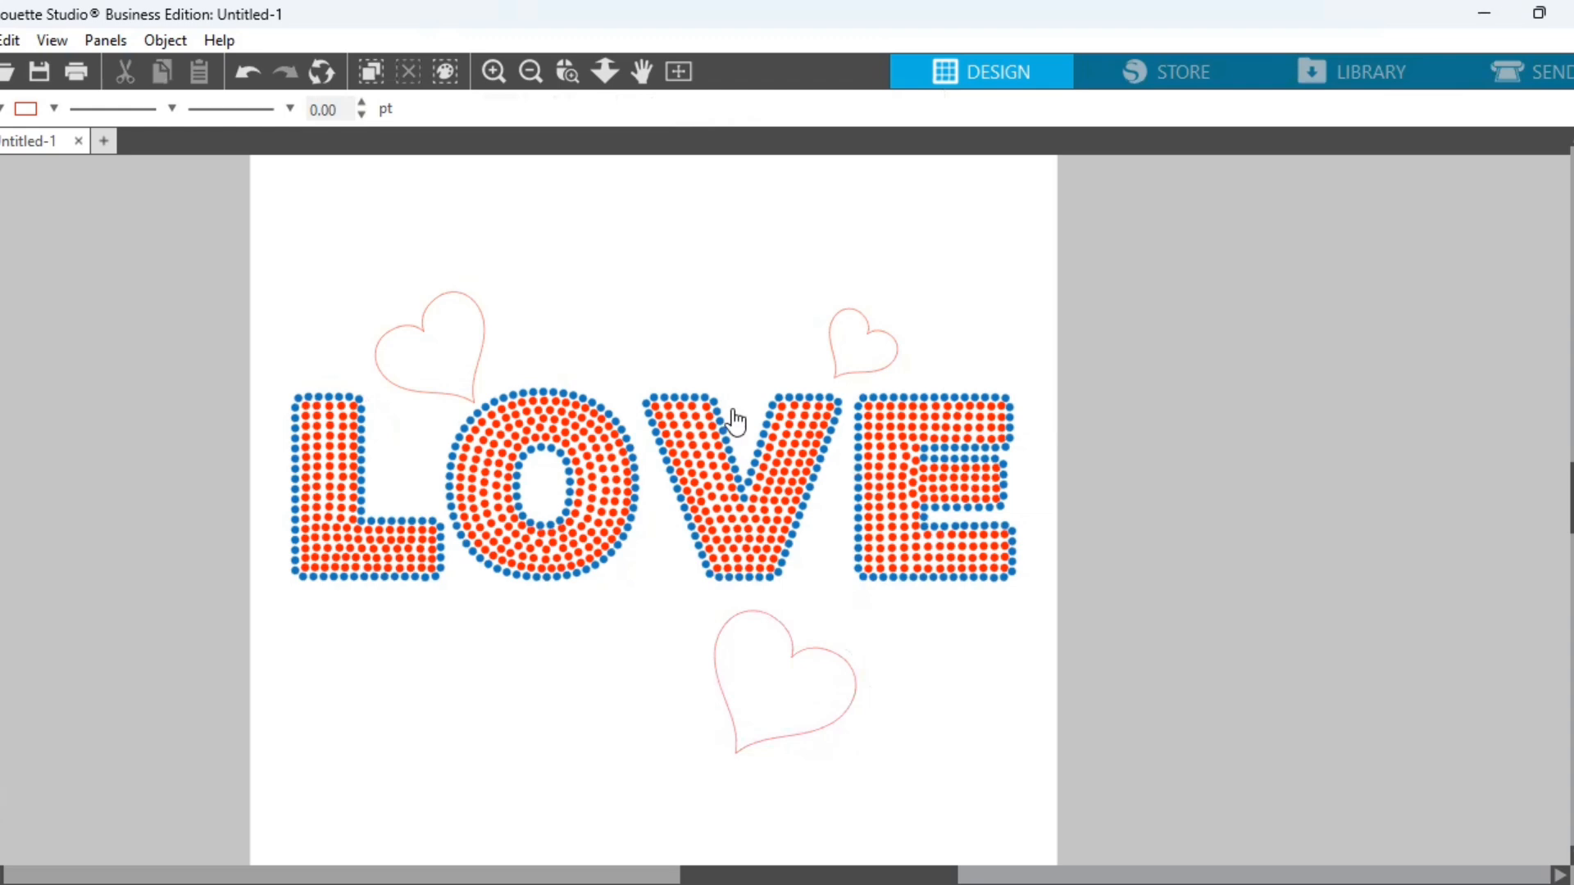
Apply the edge rhinestone effect with 10ss stones to the two hearts above LOVE
left_click(476, 365)
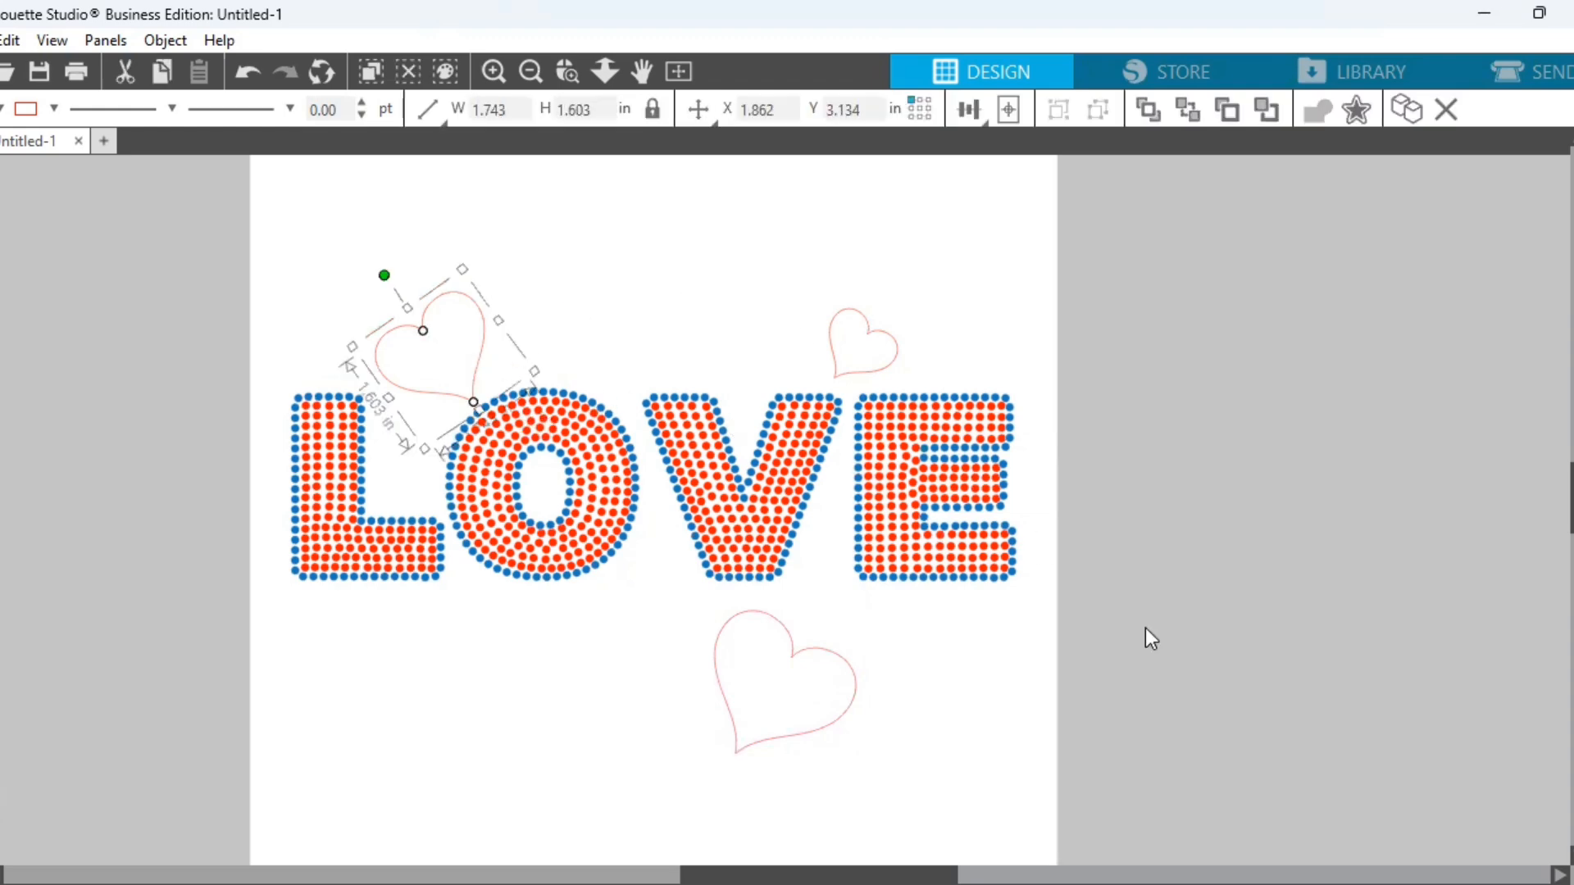
left_click(1573, 770)
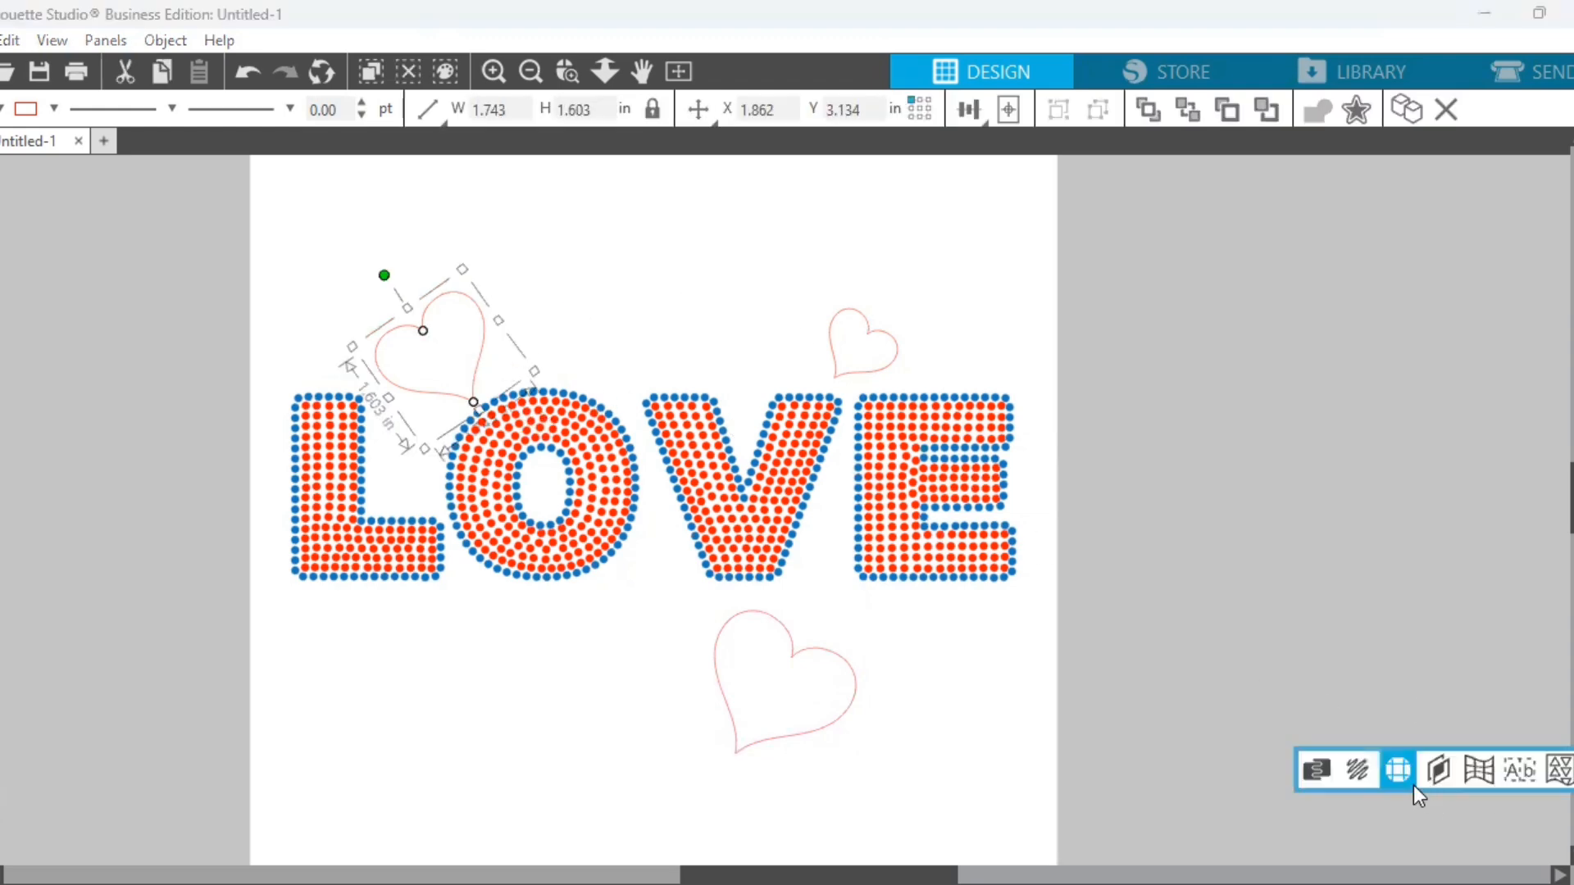
left_click(1398, 769)
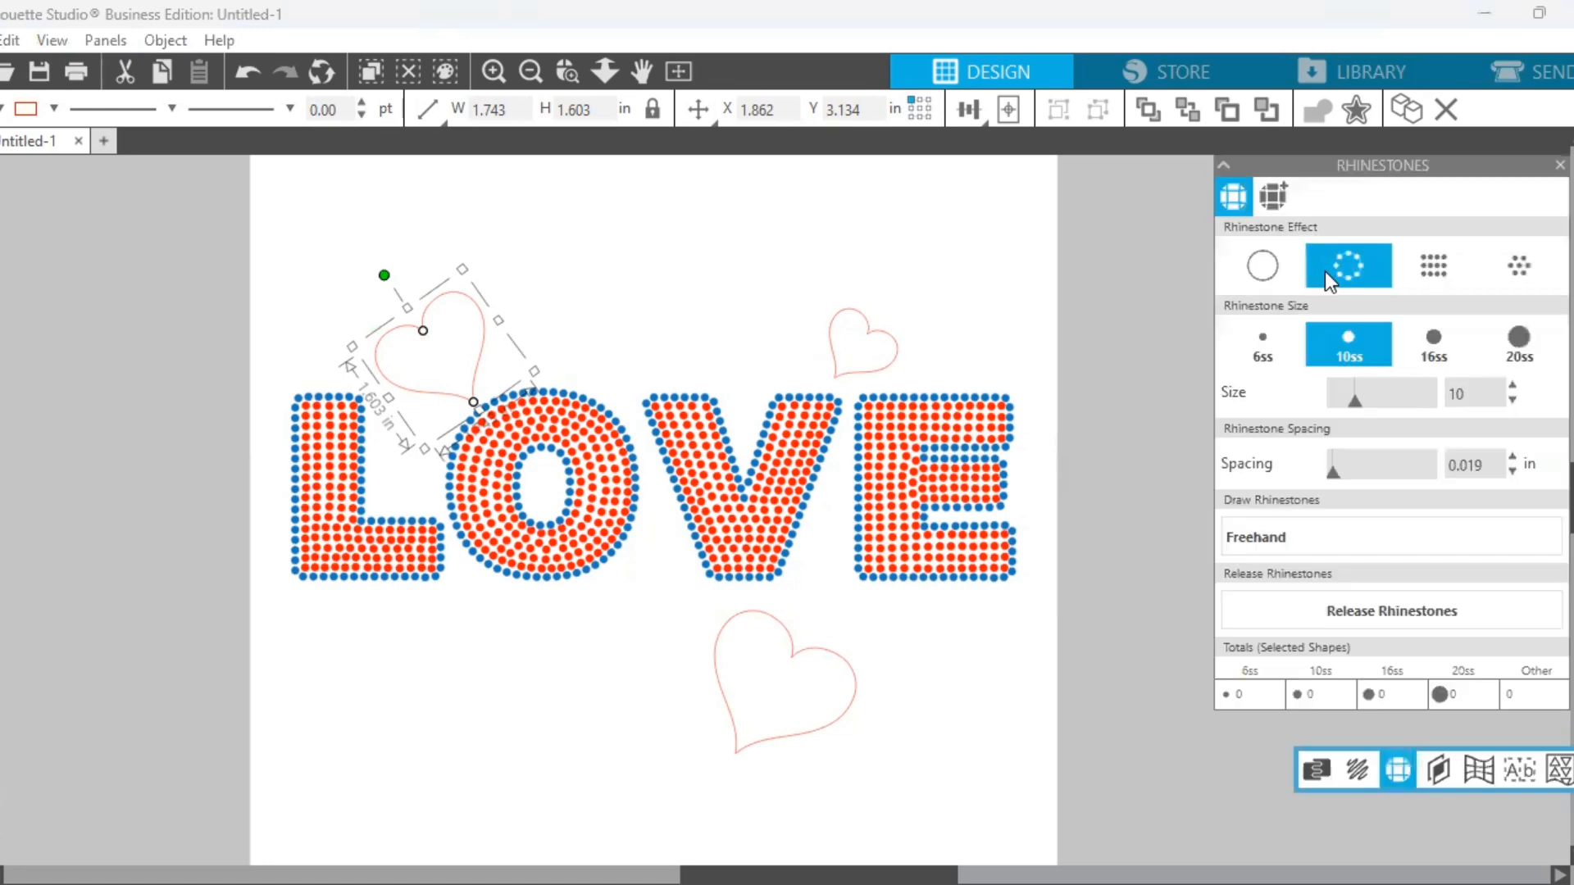
left_click(1342, 277)
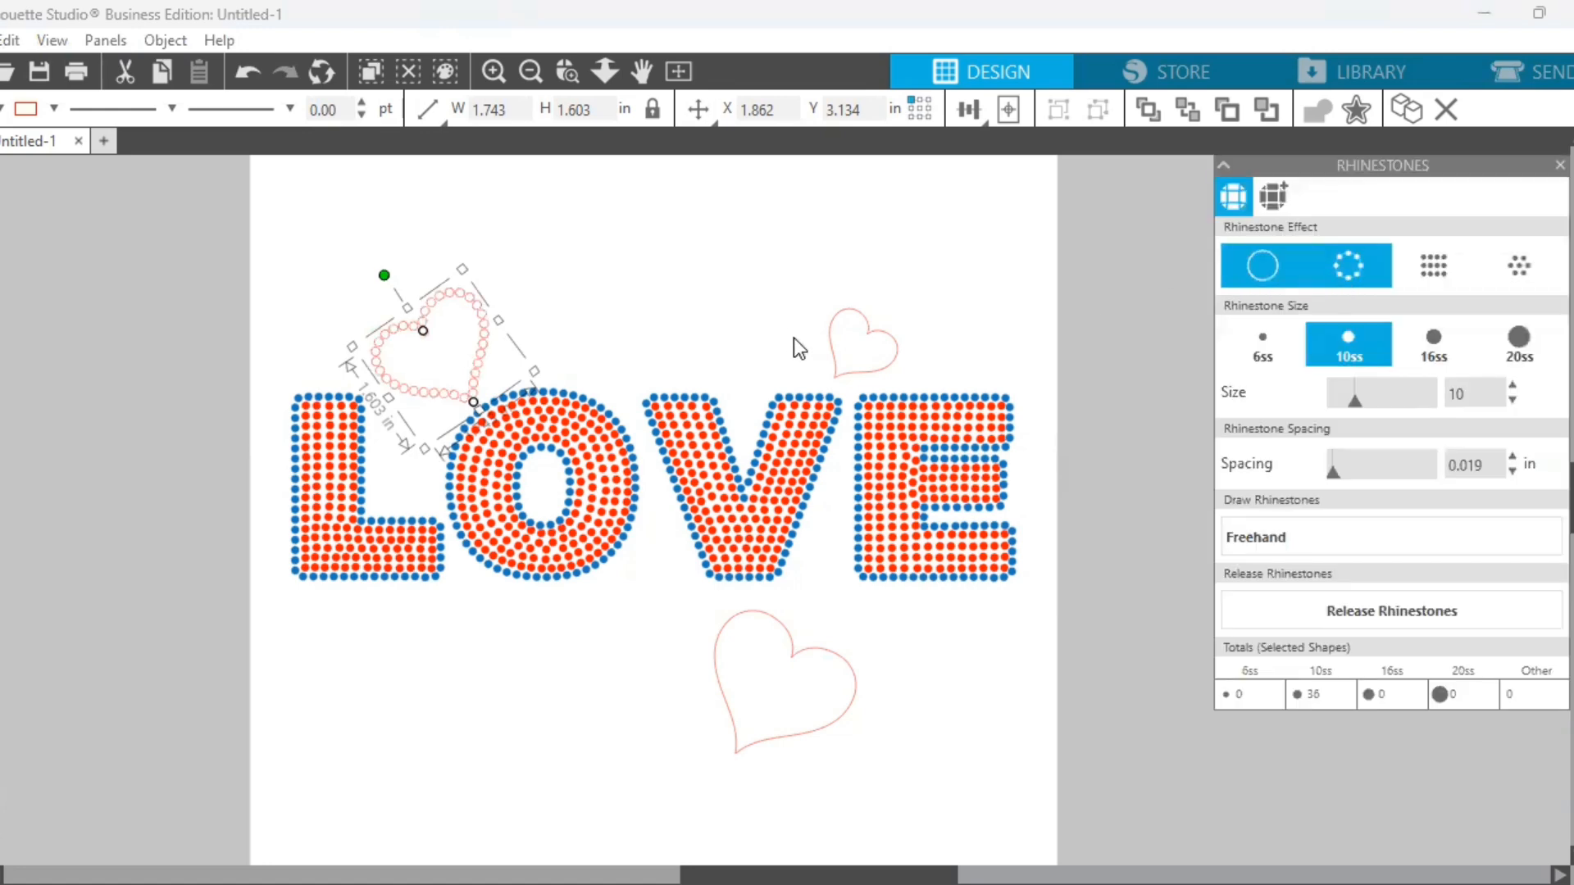
left_click(879, 373)
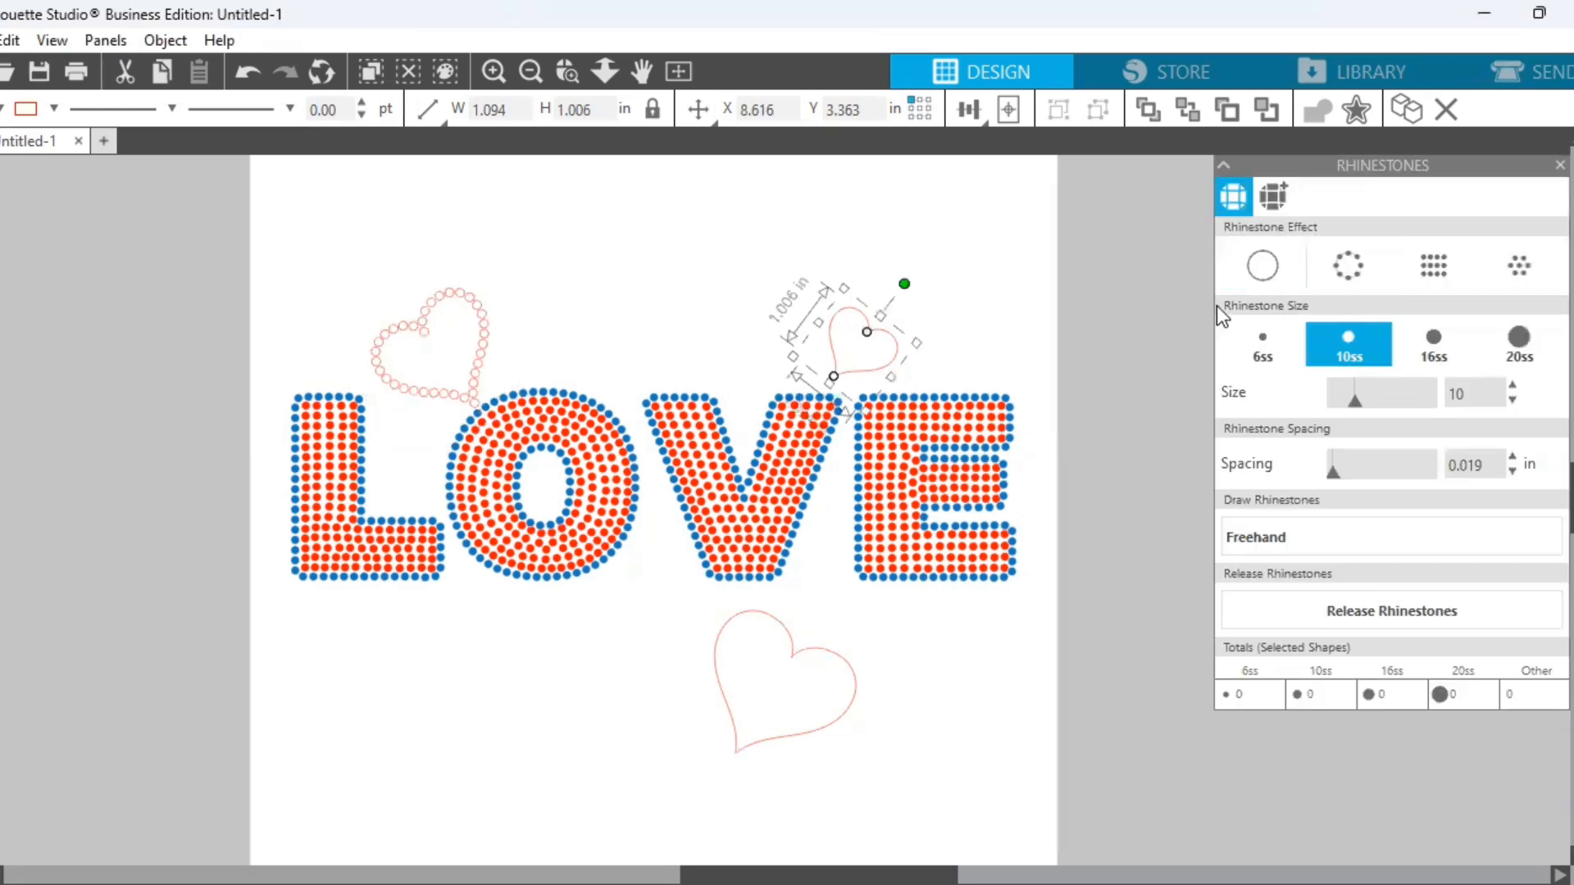
left_click(1349, 278)
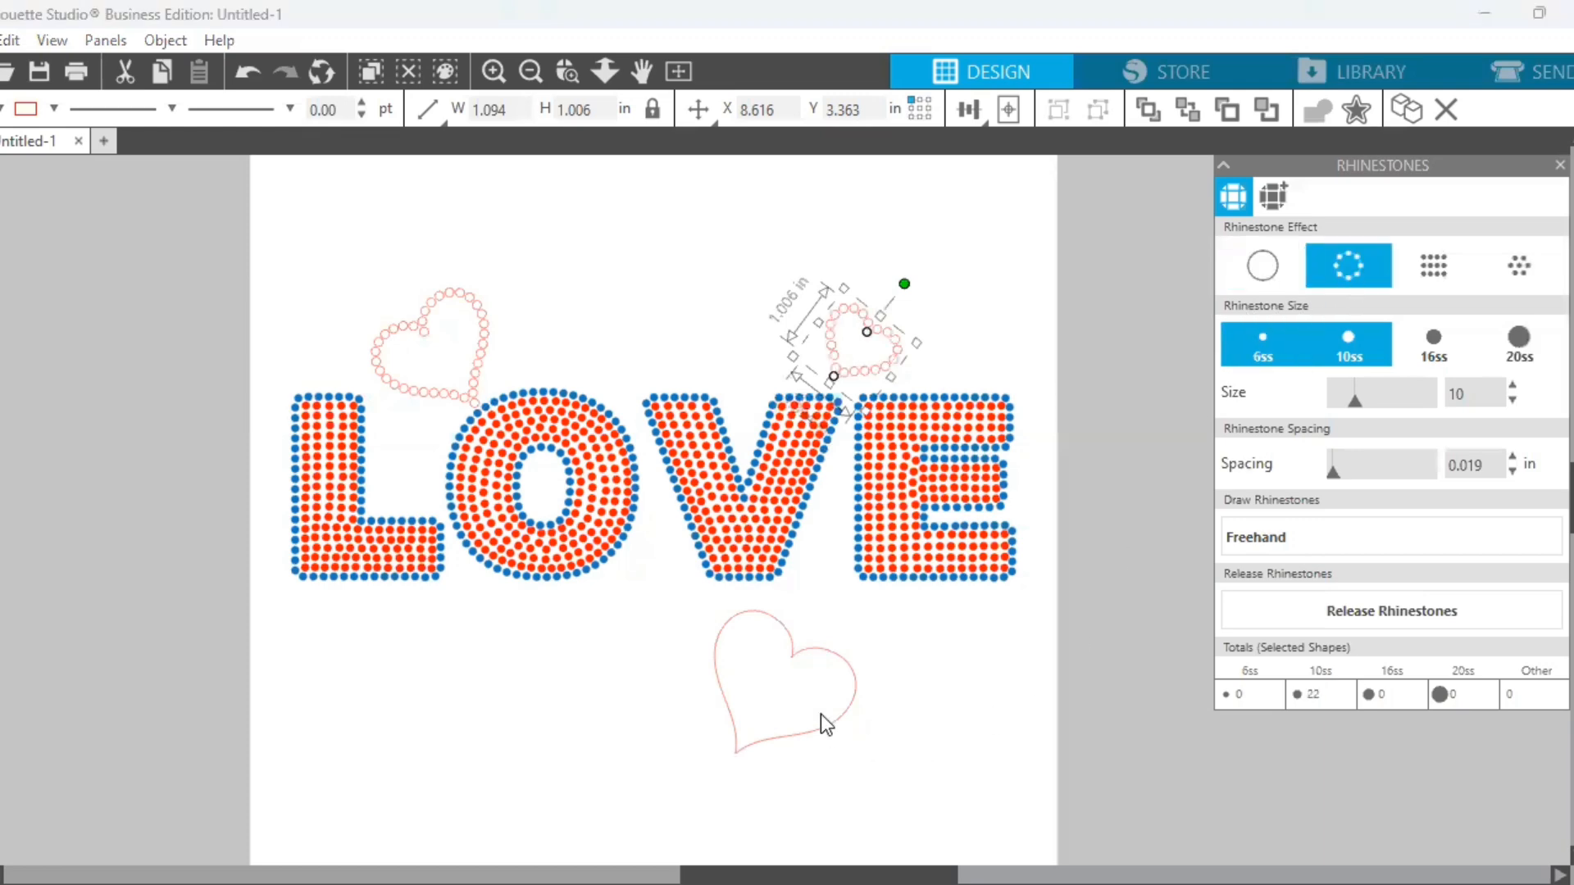
Fill the large heart below the V with the radial rhinestone effect using 10ss stones
left_click(848, 732)
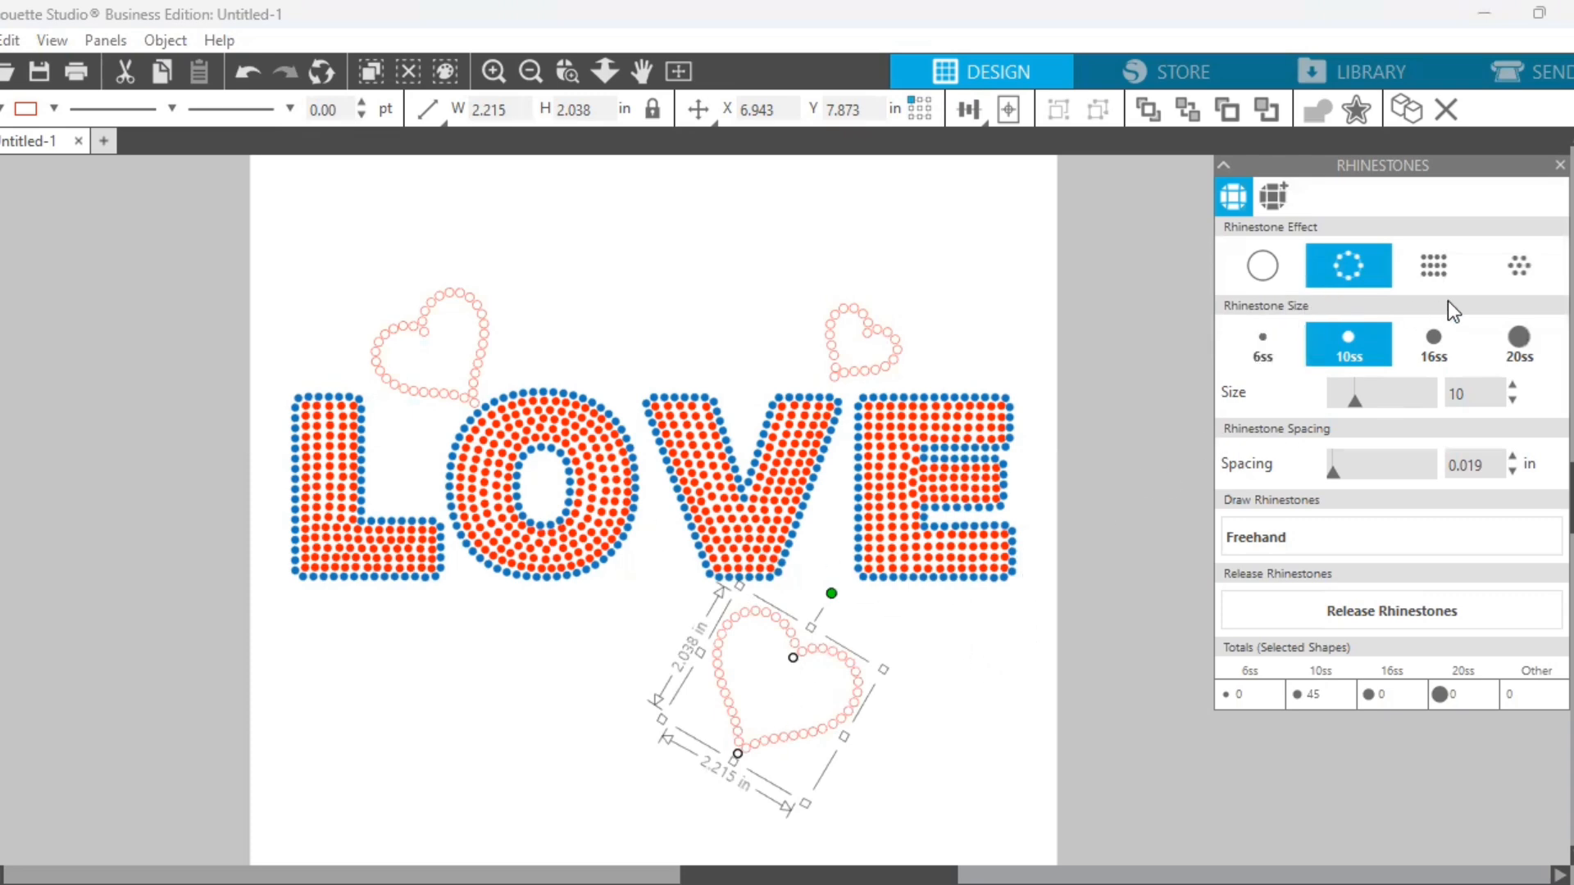
left_click(1513, 260)
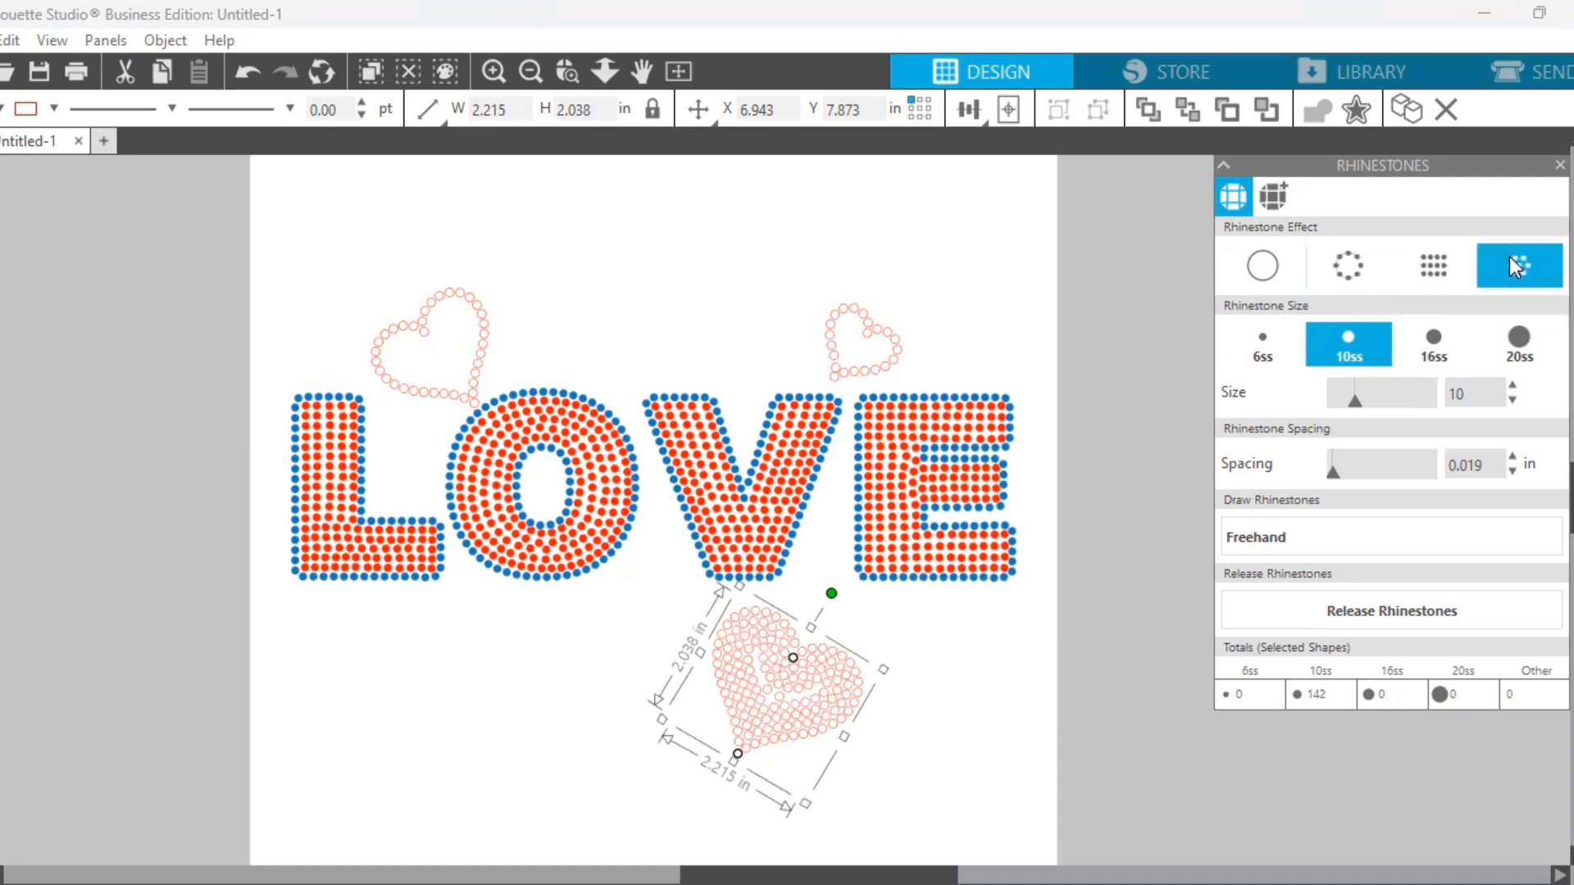
Fill the two hearts above LOVE with the radial rhinestone effect using 10ss stones
left_click(479, 381)
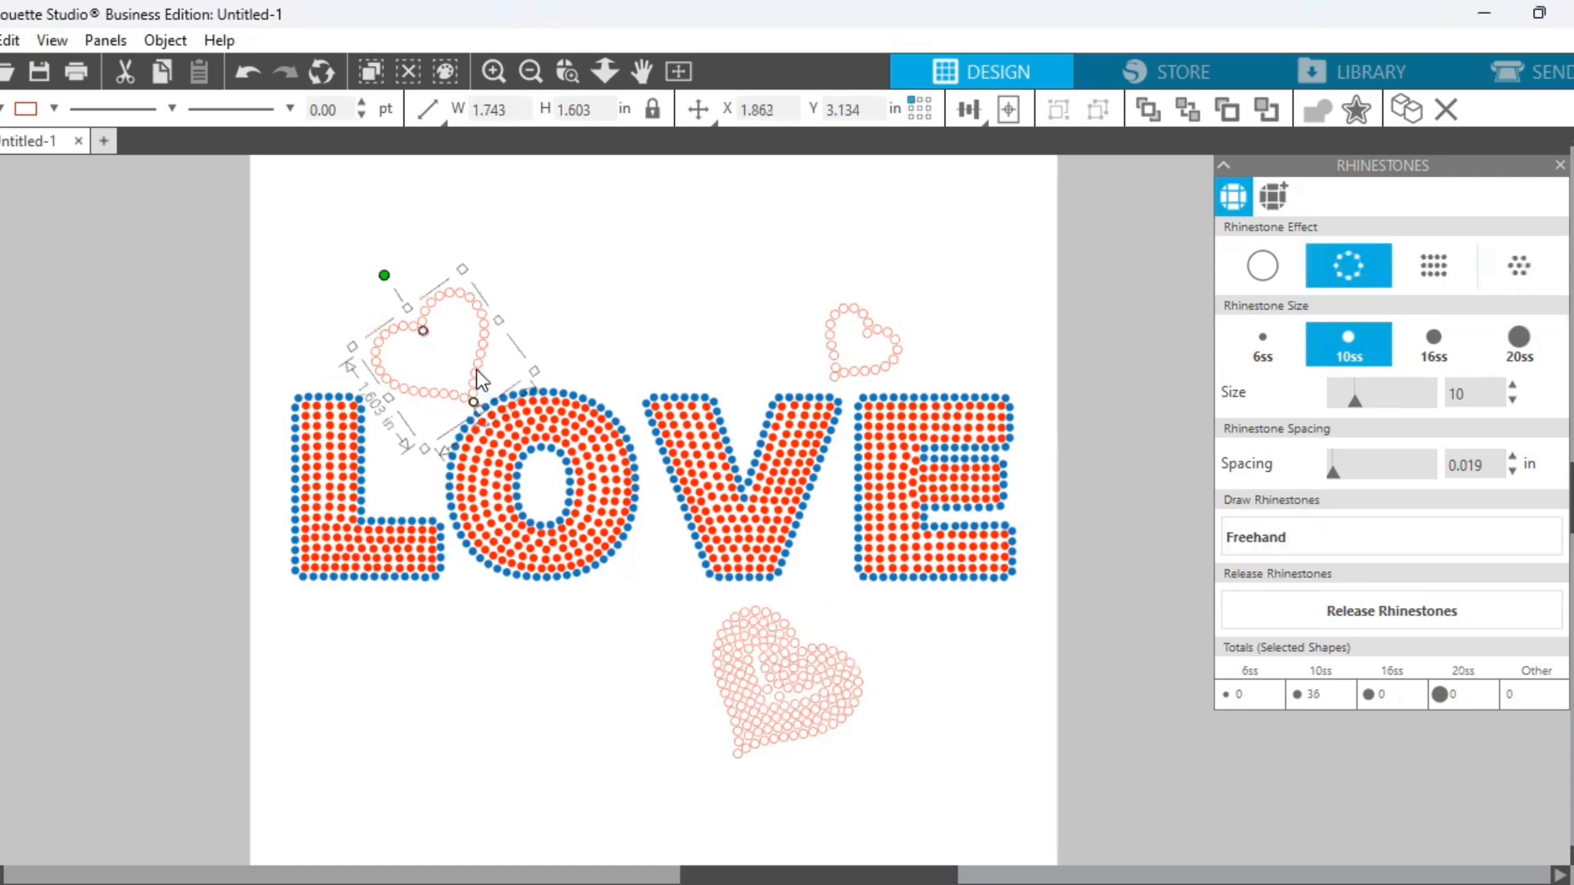
left_click(1521, 263)
left_click(897, 369)
left_click(1519, 265)
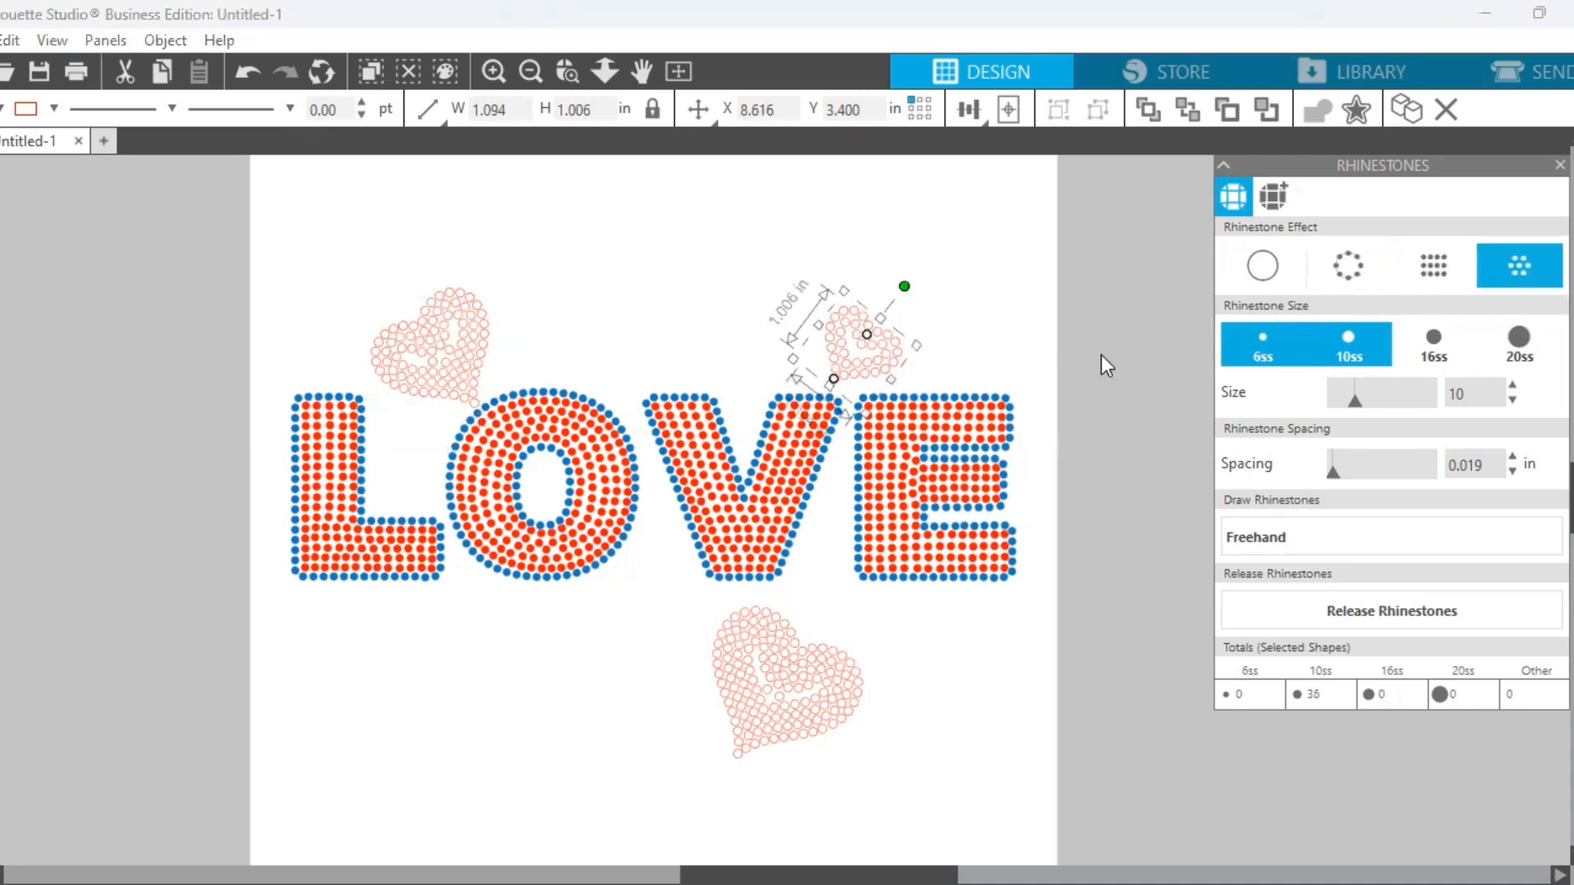
Nudge the small heart above the V slightly right and the larger upper heart slightly up, clear of the letters
left_click(692, 333)
left_click_drag(859, 356, 867, 354)
left_click(857, 356)
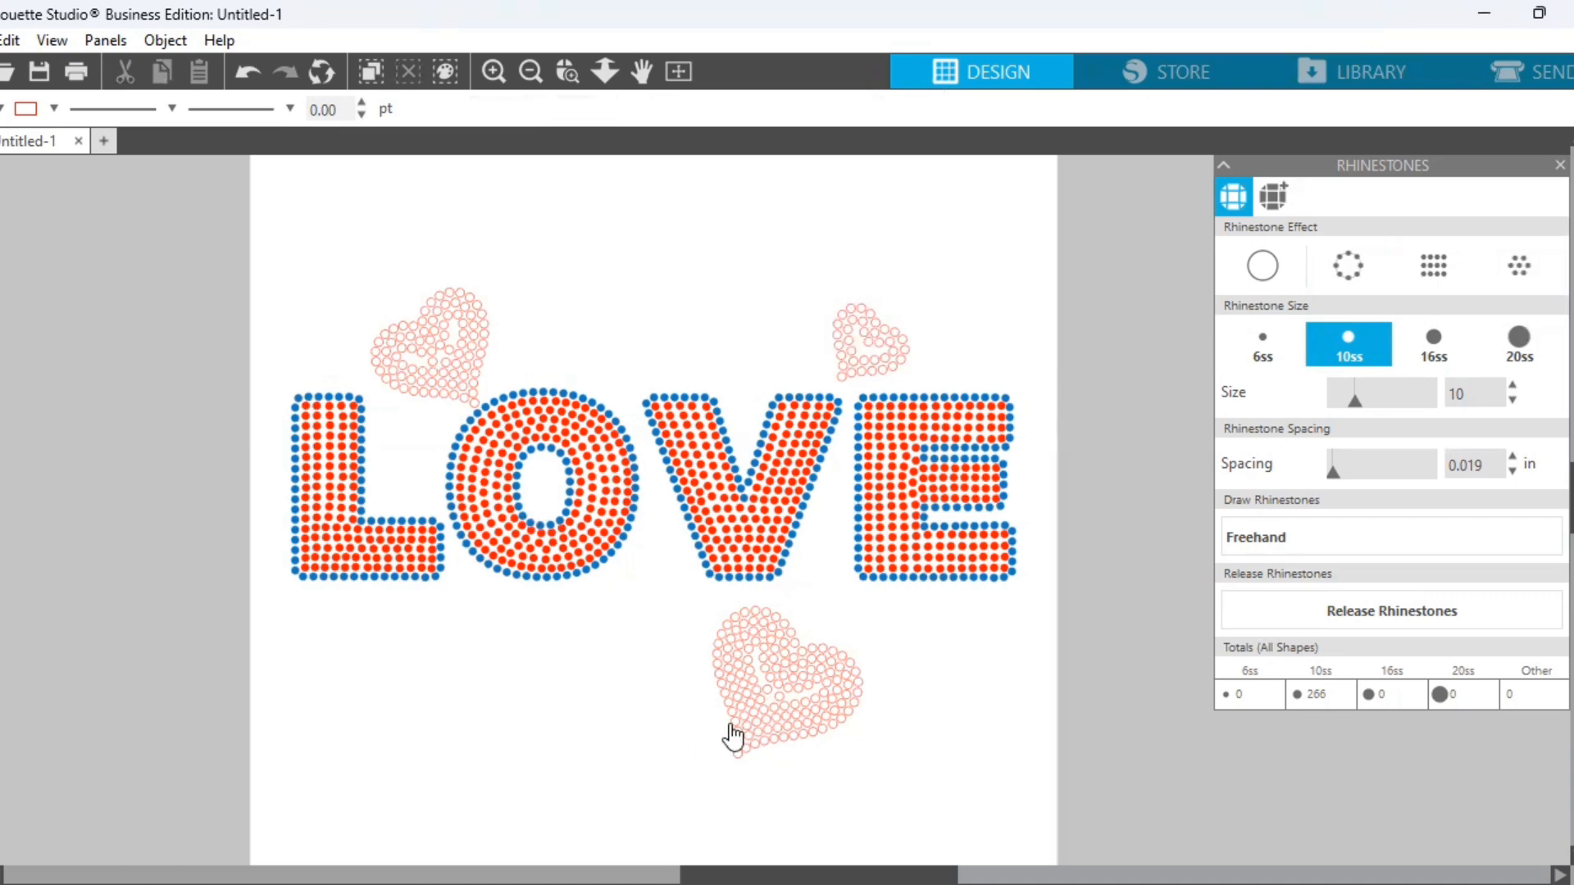
left_click_drag(432, 397, 434, 389)
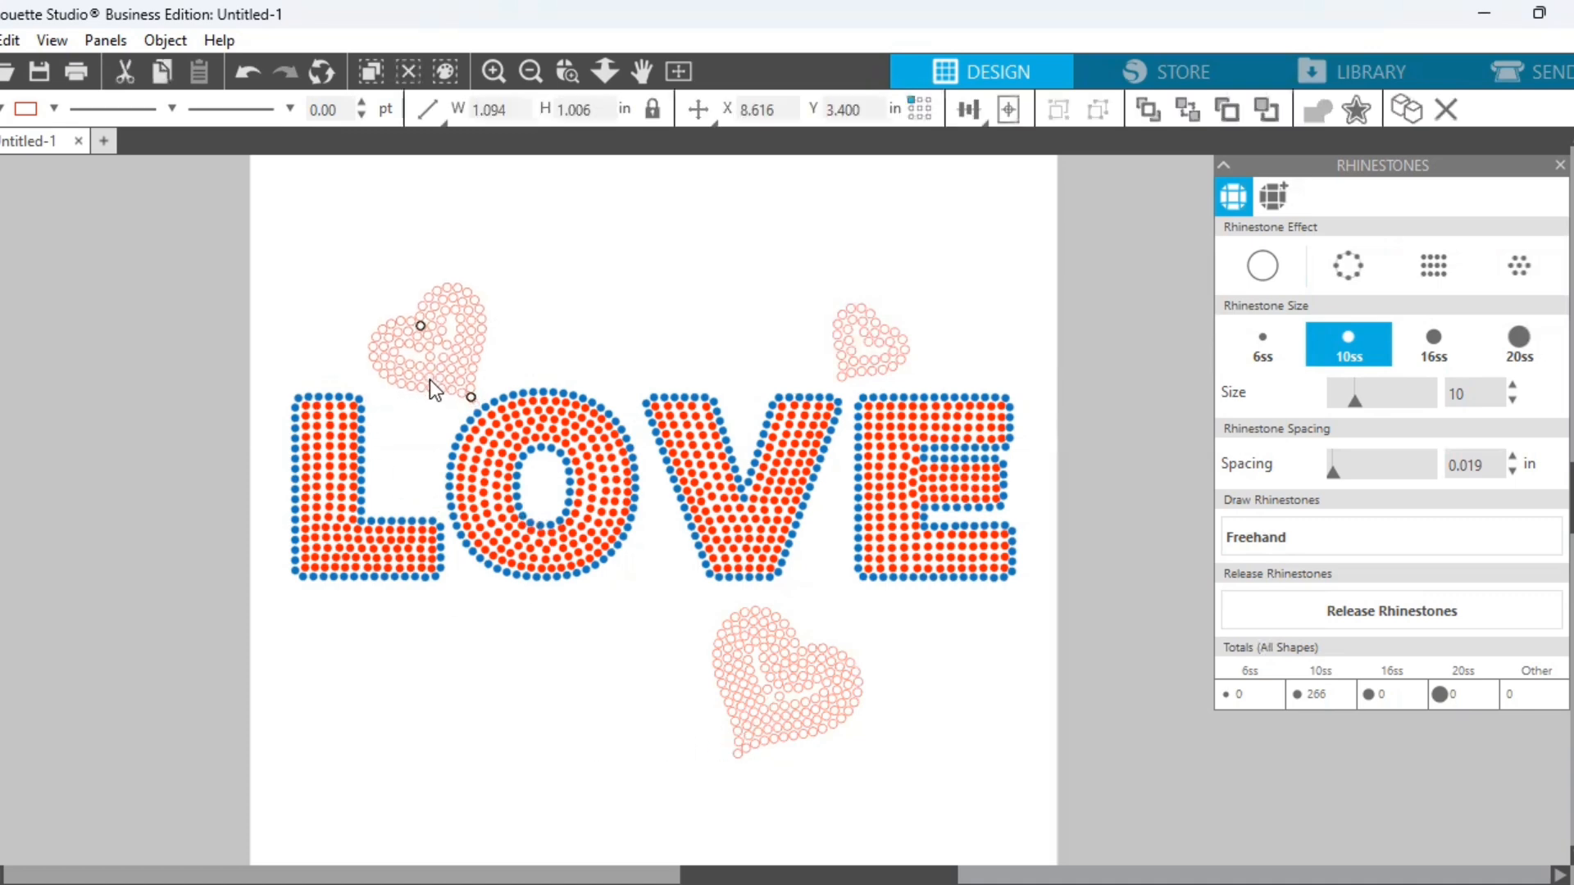
left_click(531, 649)
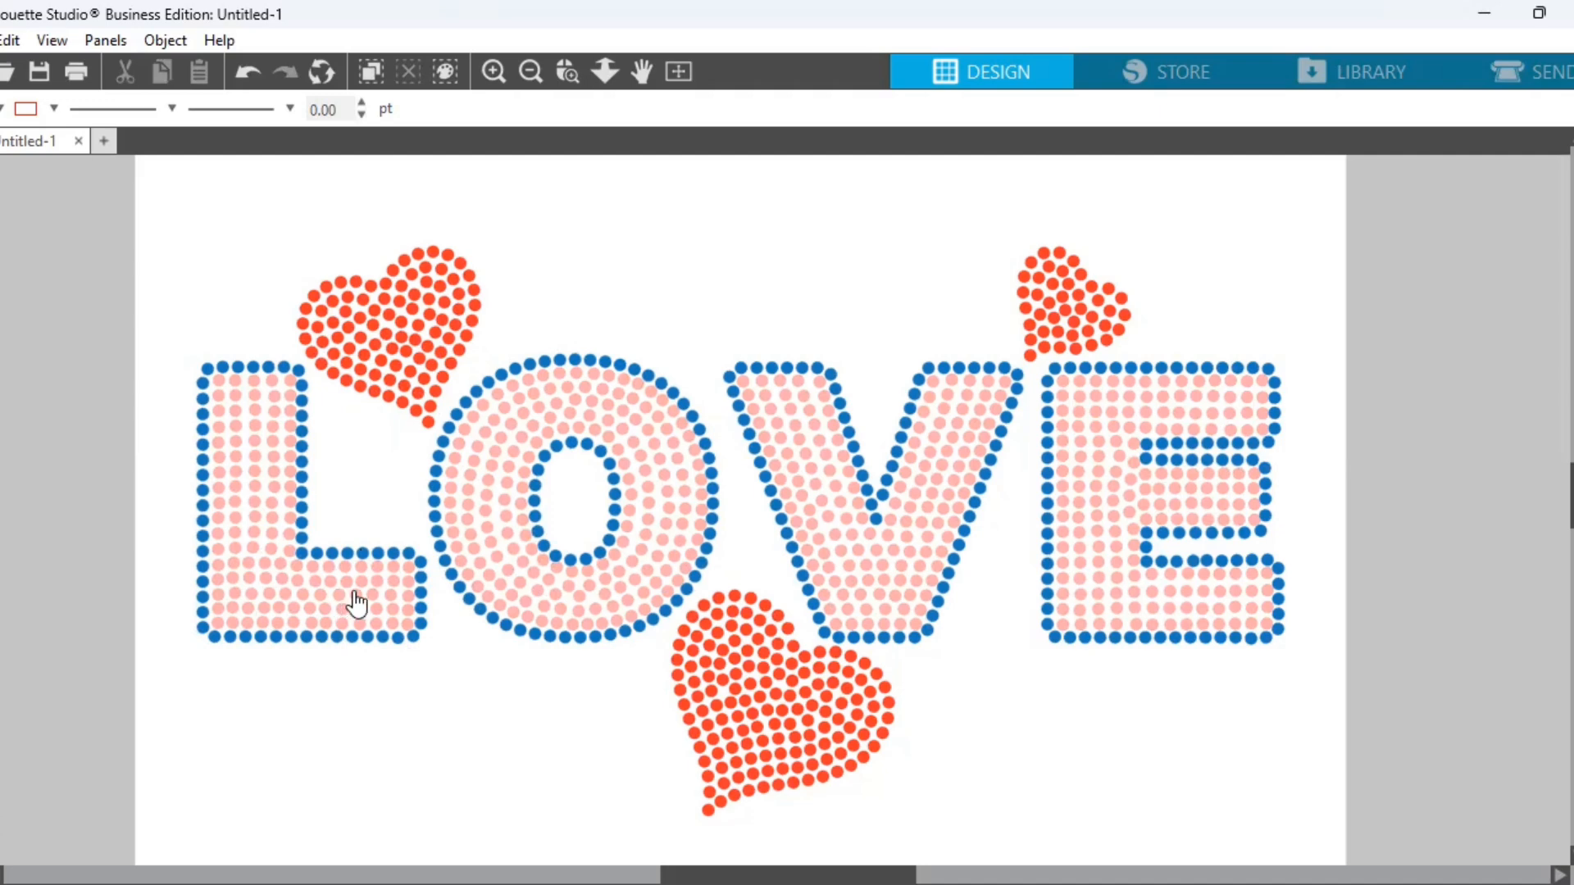
Select the LOVE lettering with all three hearts and group them into one object
left_click_drag(136, 171, 488, 599)
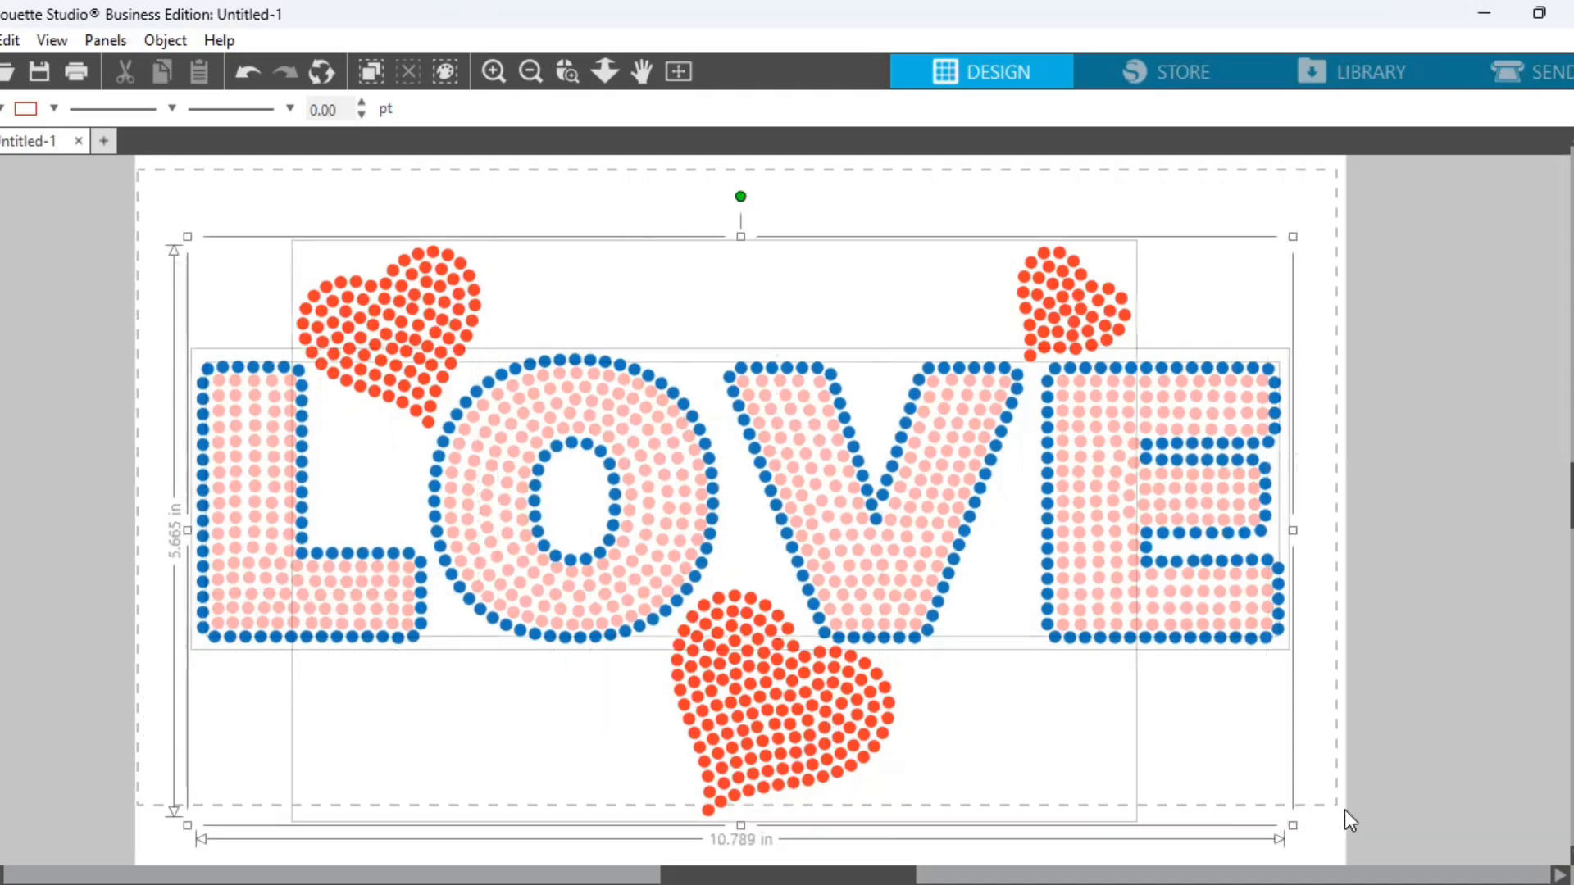
left_click_drag(1344, 810, 1349, 821)
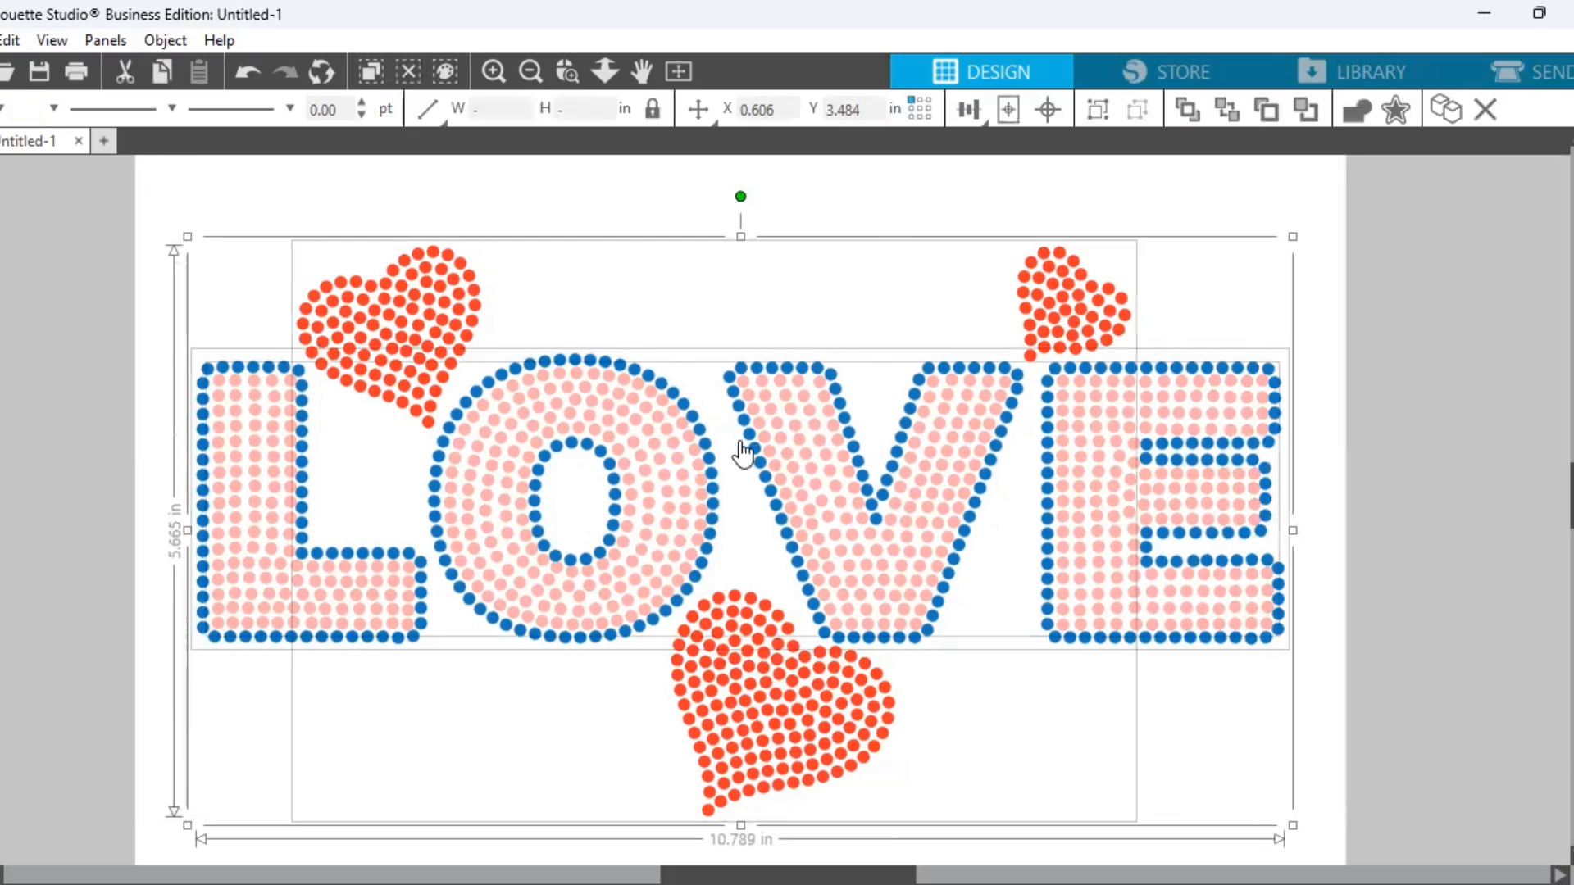
right_click(720, 465)
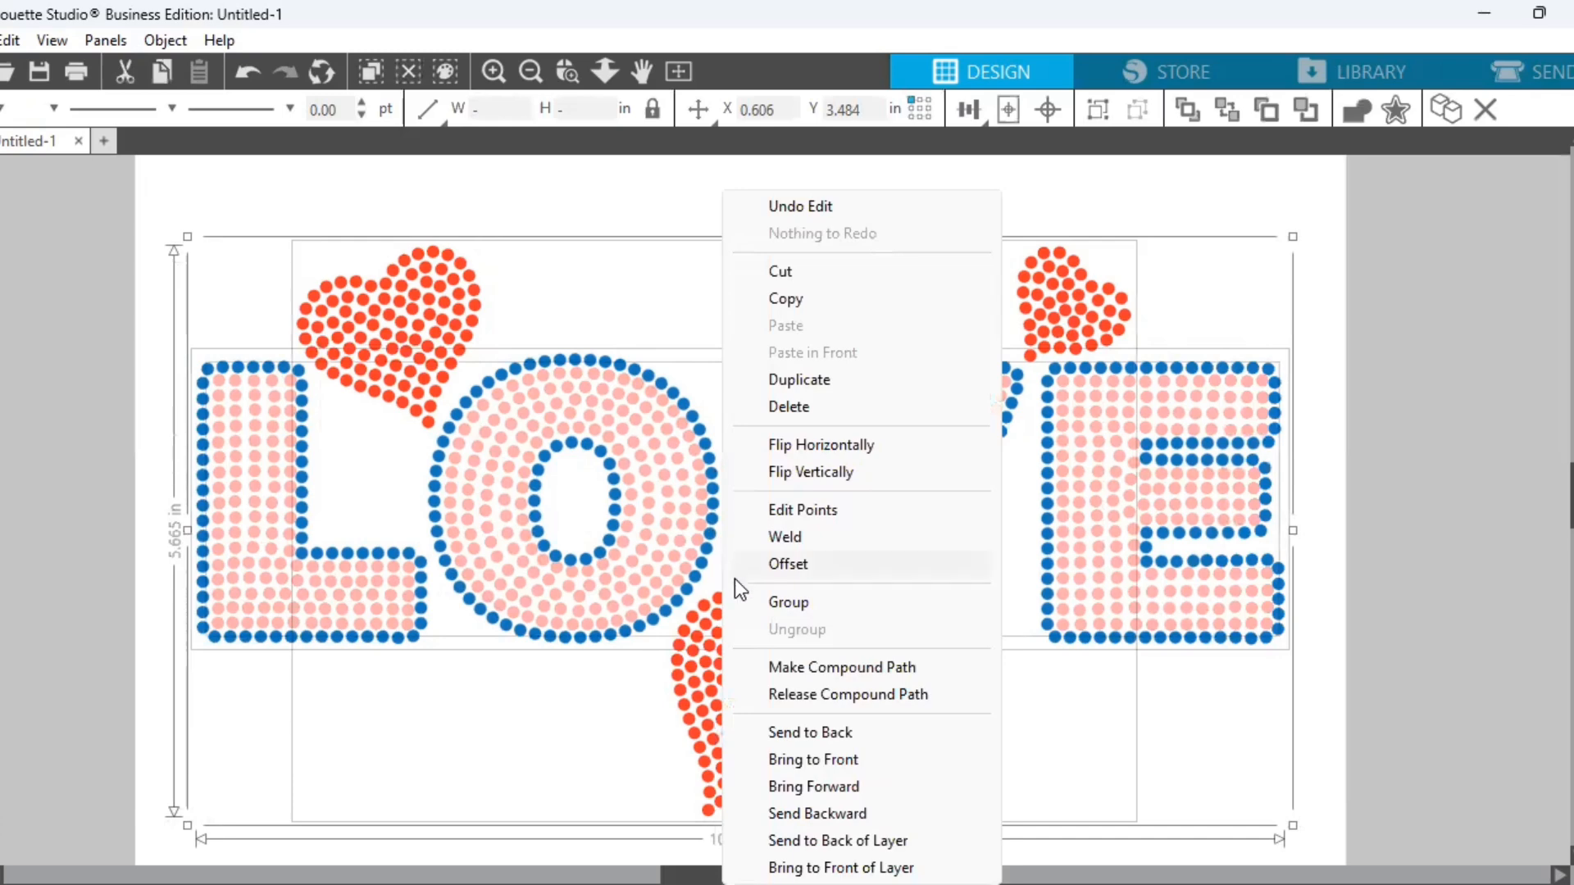
left_click(785, 604)
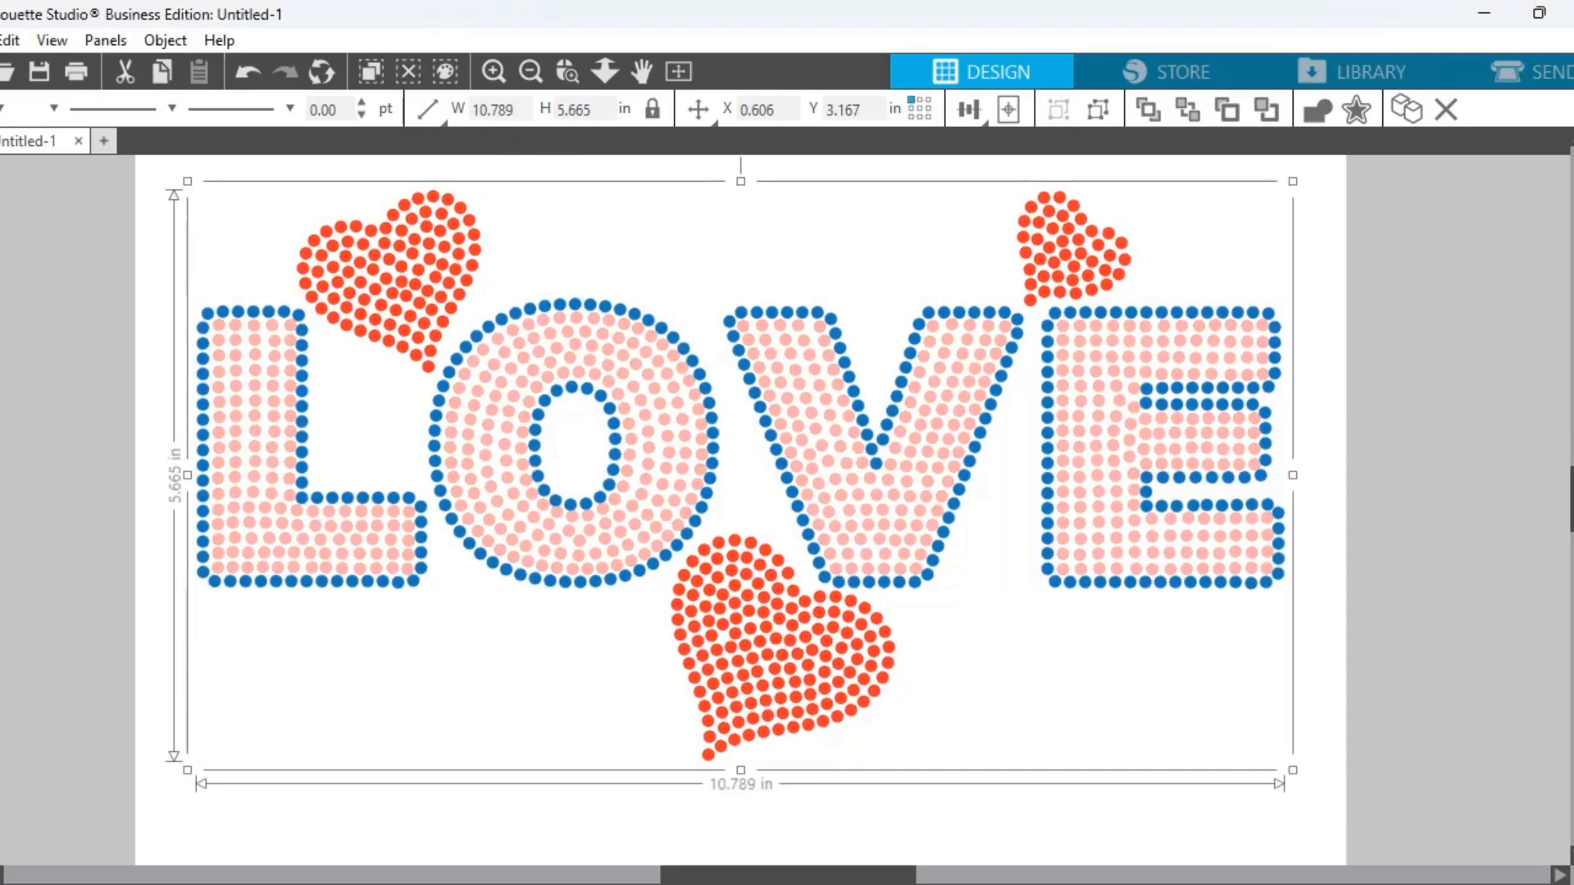
Start saving the design to the hard drive under the file name "LOVE Rhinestones template"
left_click(0, 40)
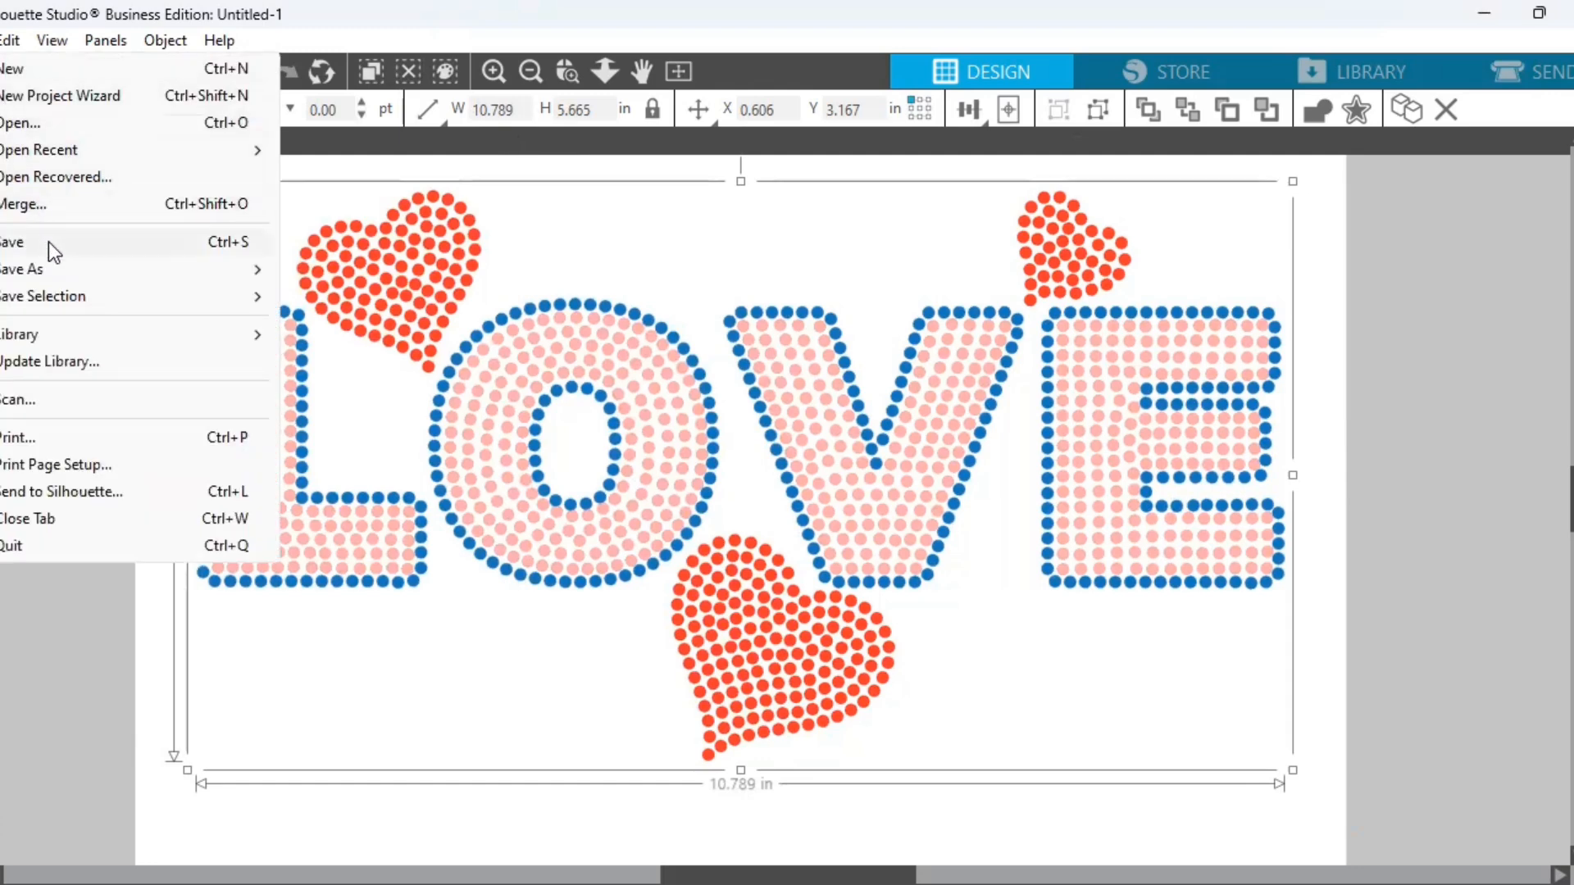
mouse_move(61, 269)
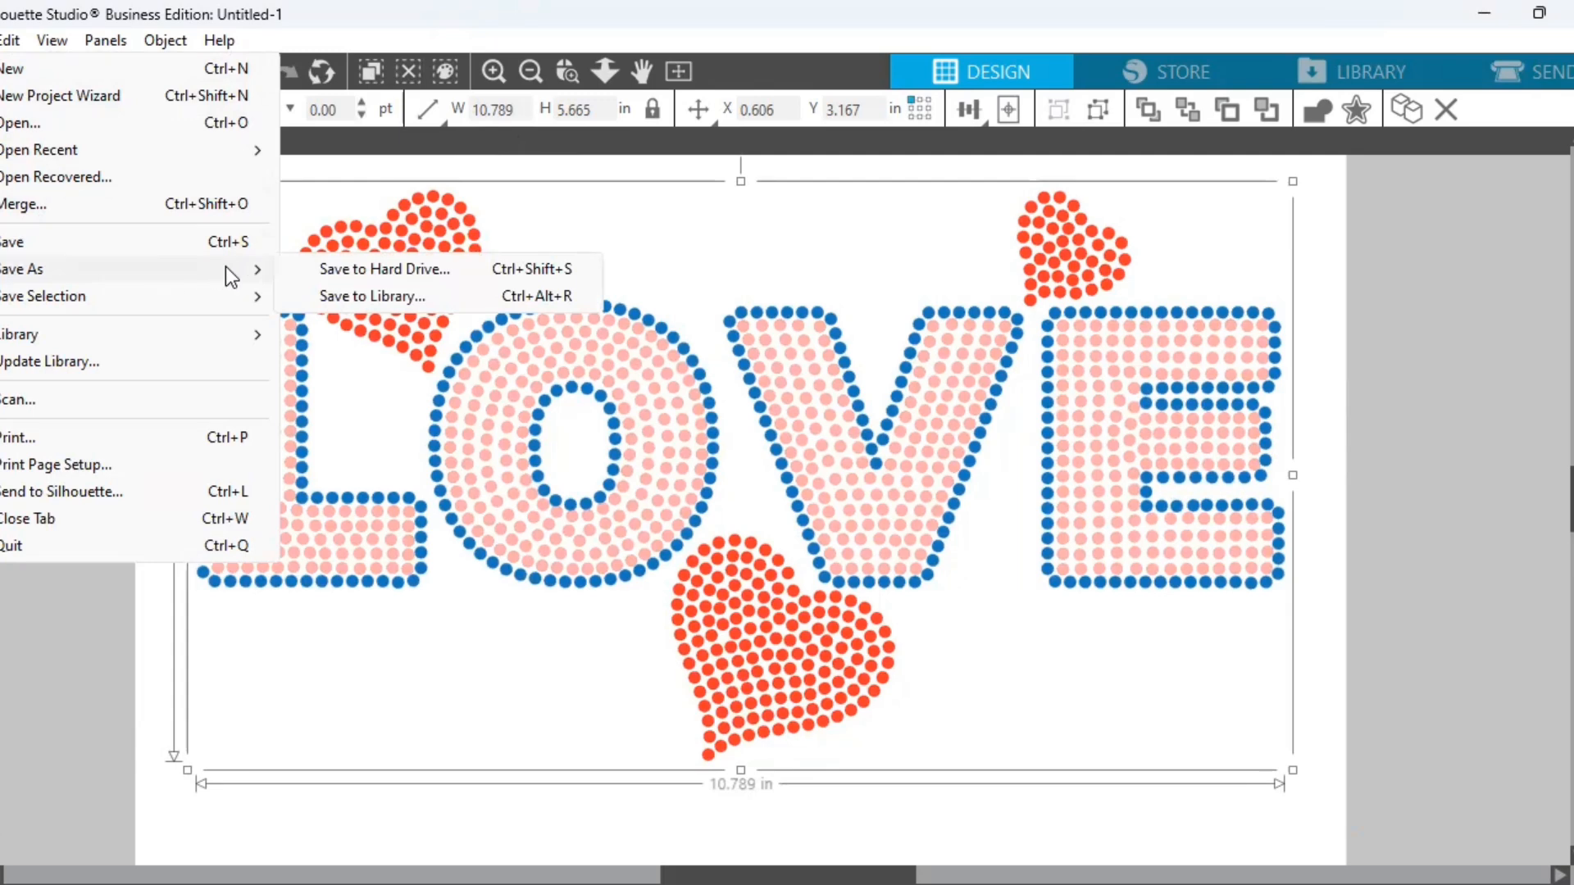
left_click(328, 271)
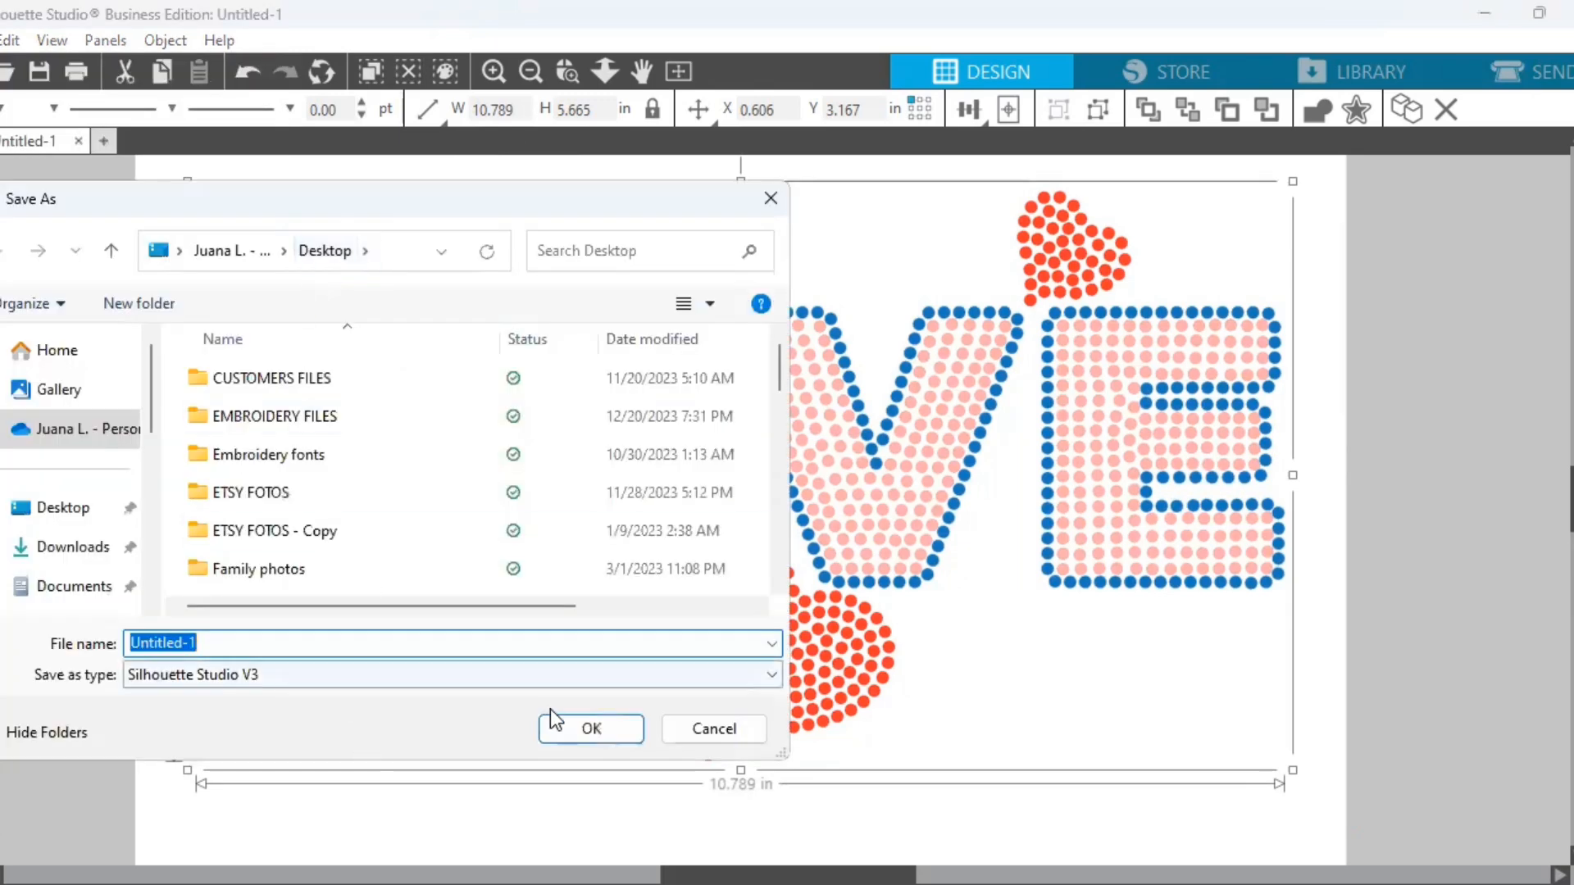
left_click(218, 644)
left_click_drag(200, 643, 131, 641)
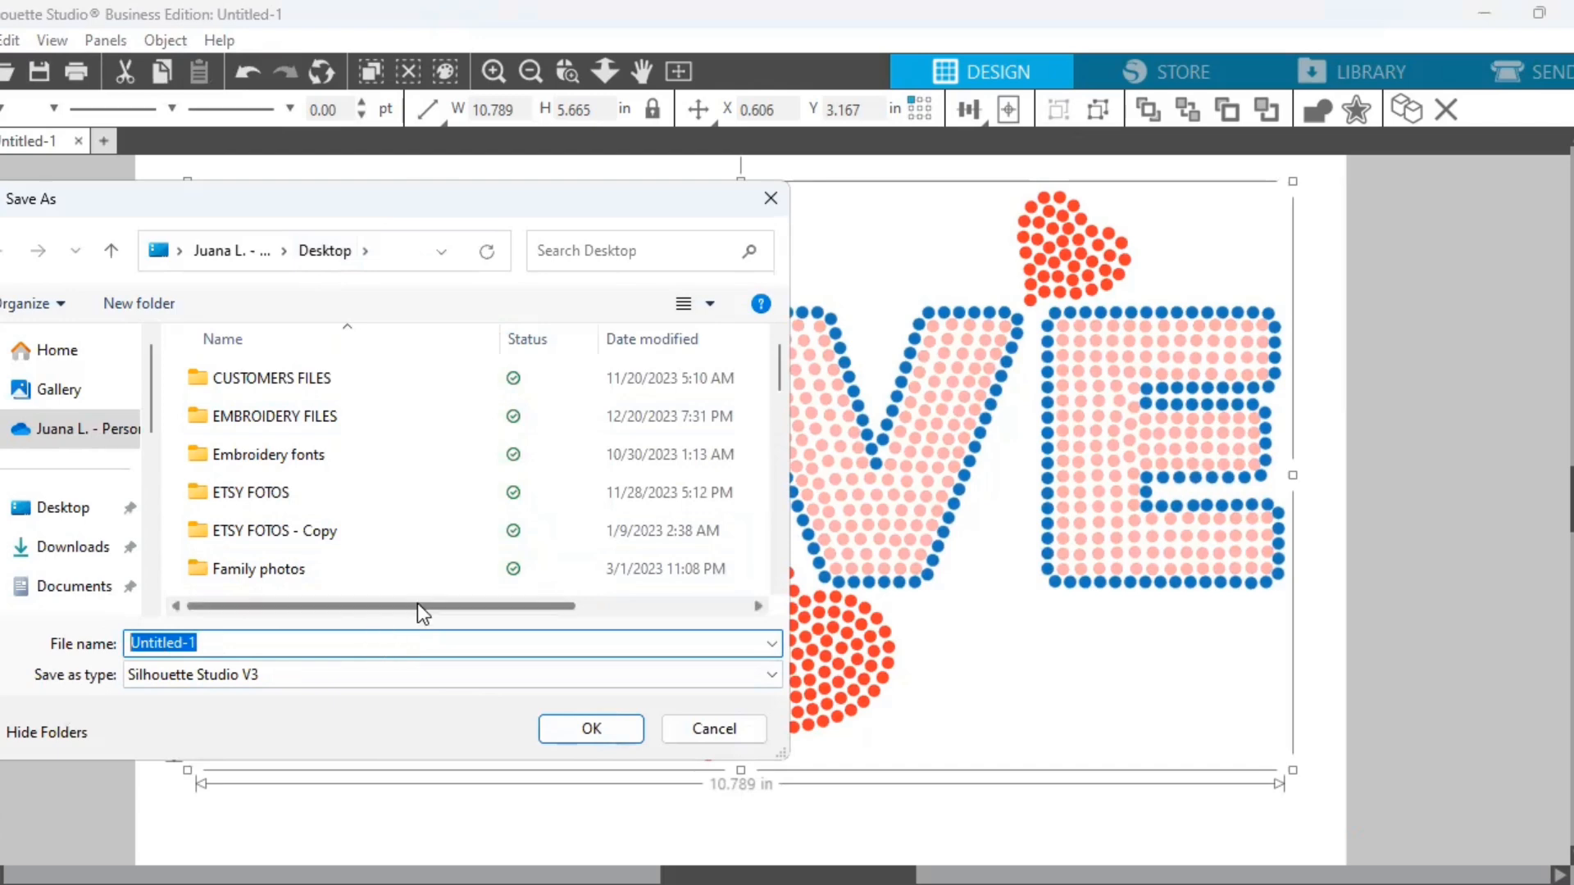
type("LO")
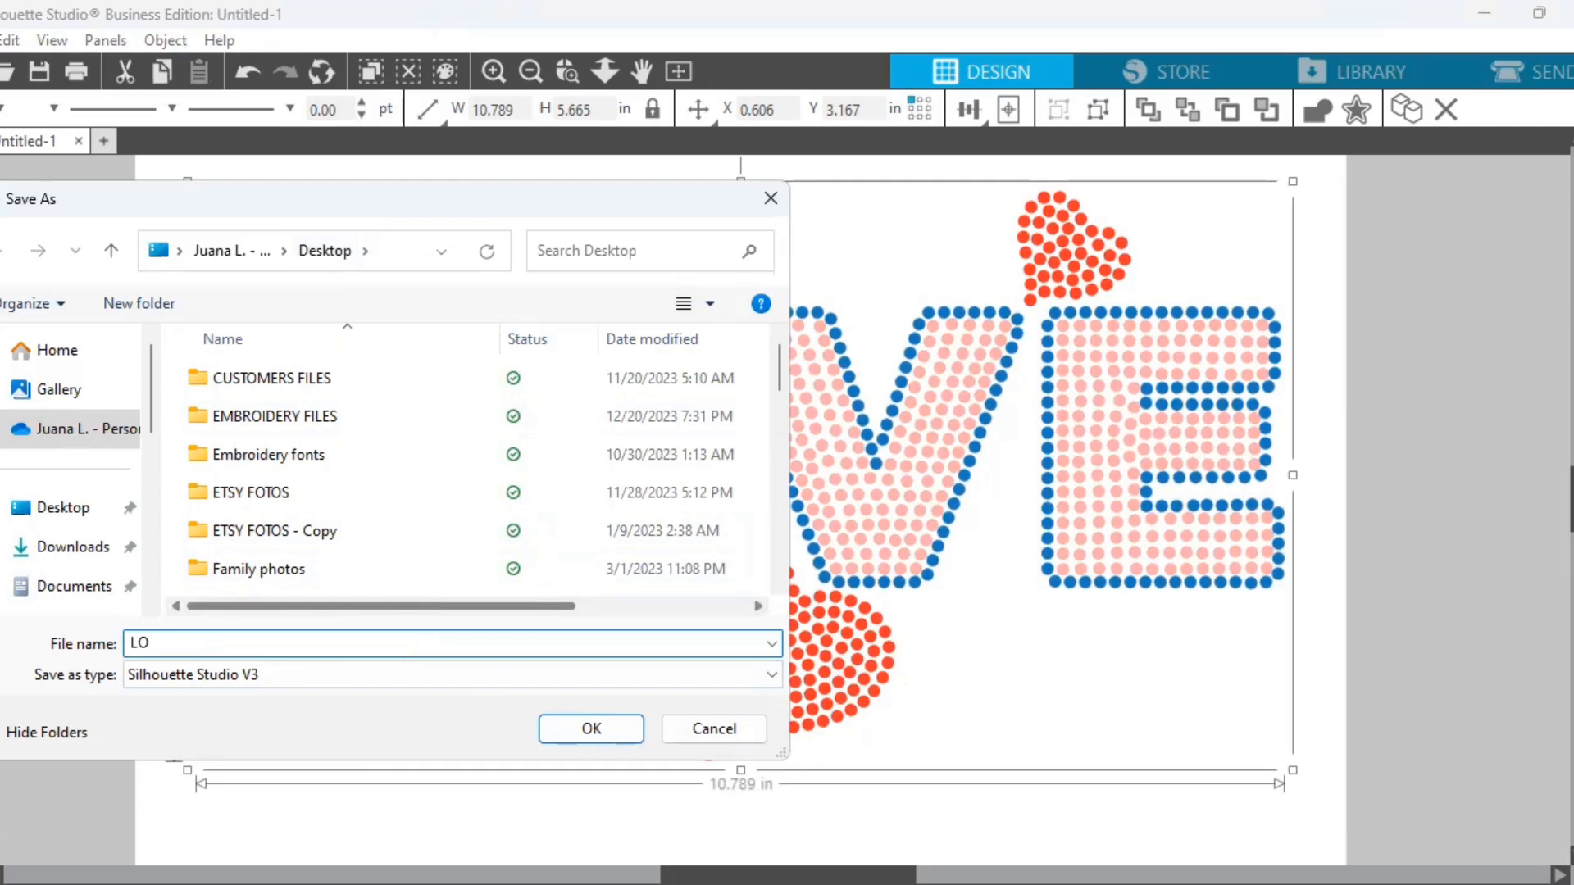
type("VE R")
type("hinestones template")
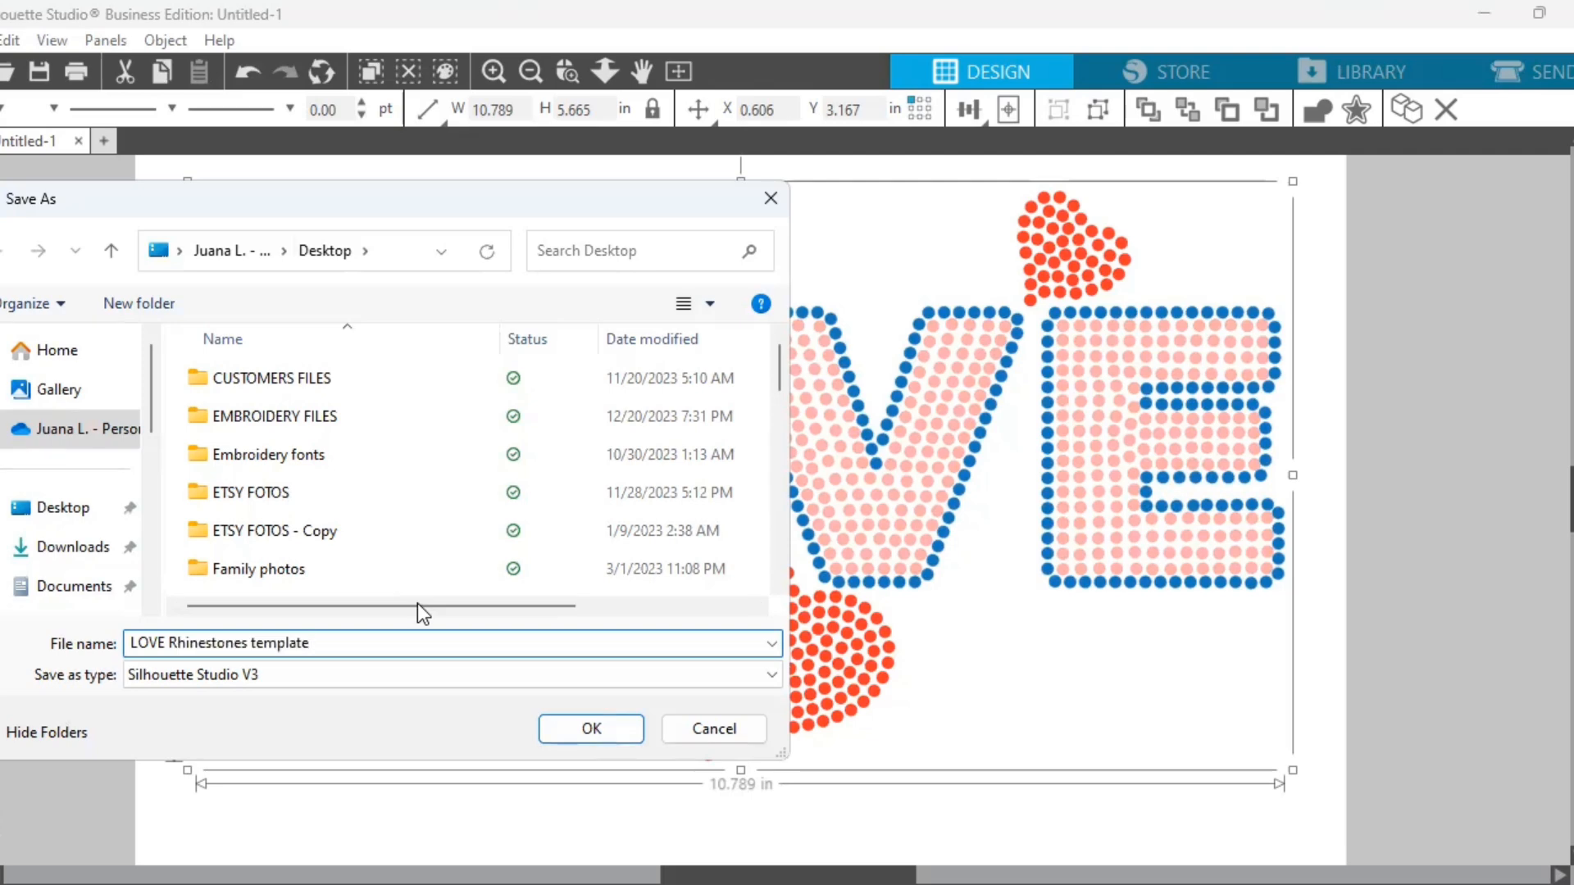
Capitalize "Template" in the file name and append the design dimensions as "W10.789 x H5.665"
left_click(255, 645)
key("BackSpace")
type("T")
type("W10.789 x")
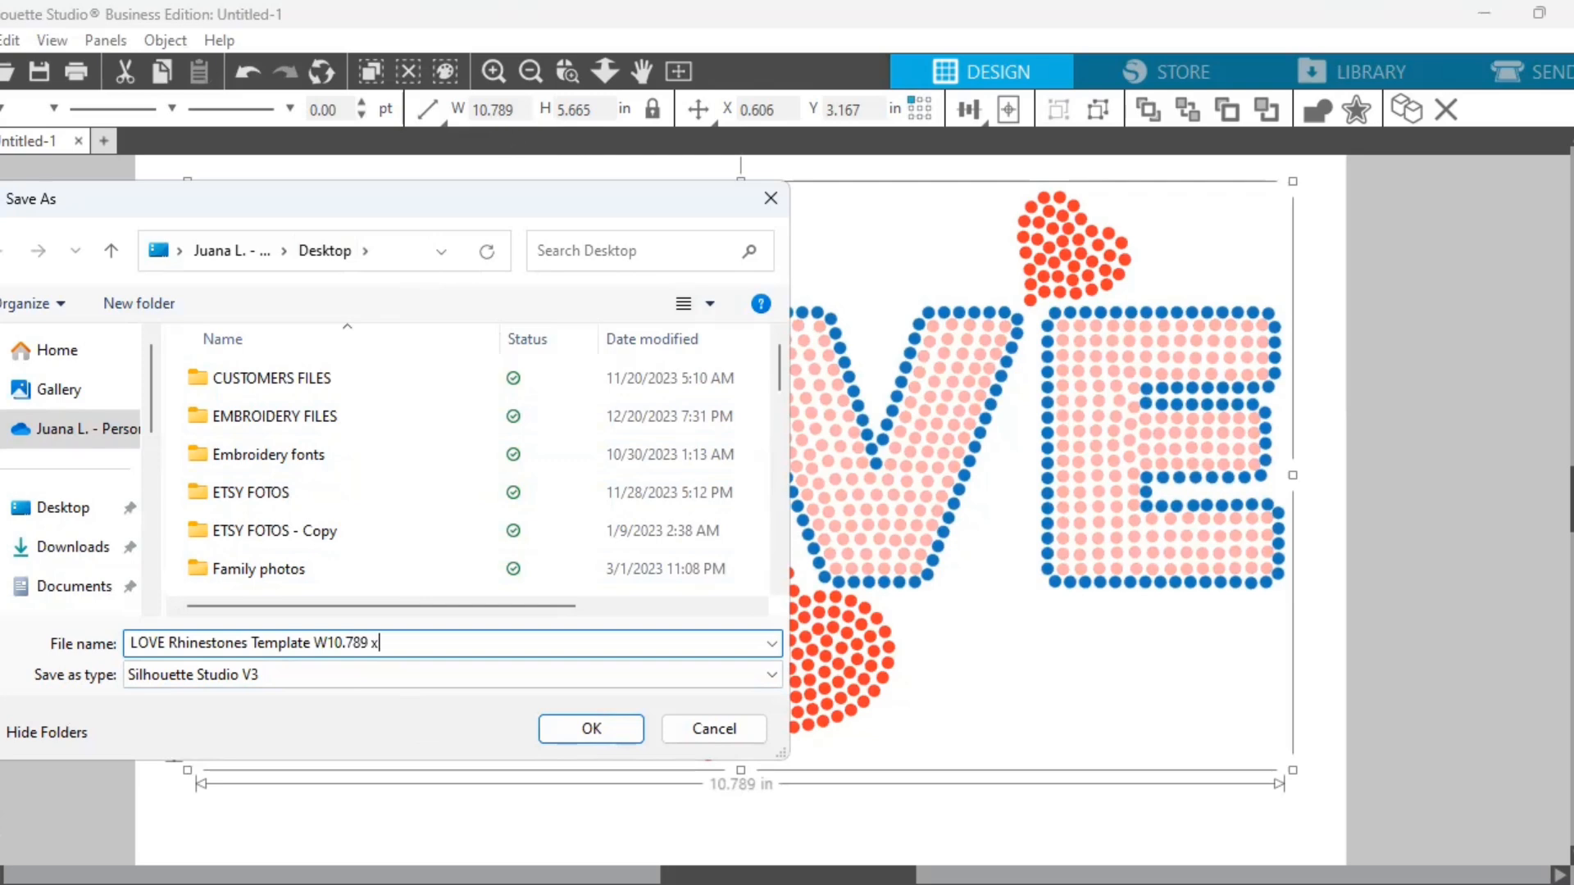
type("H5.665")
left_click(378, 643)
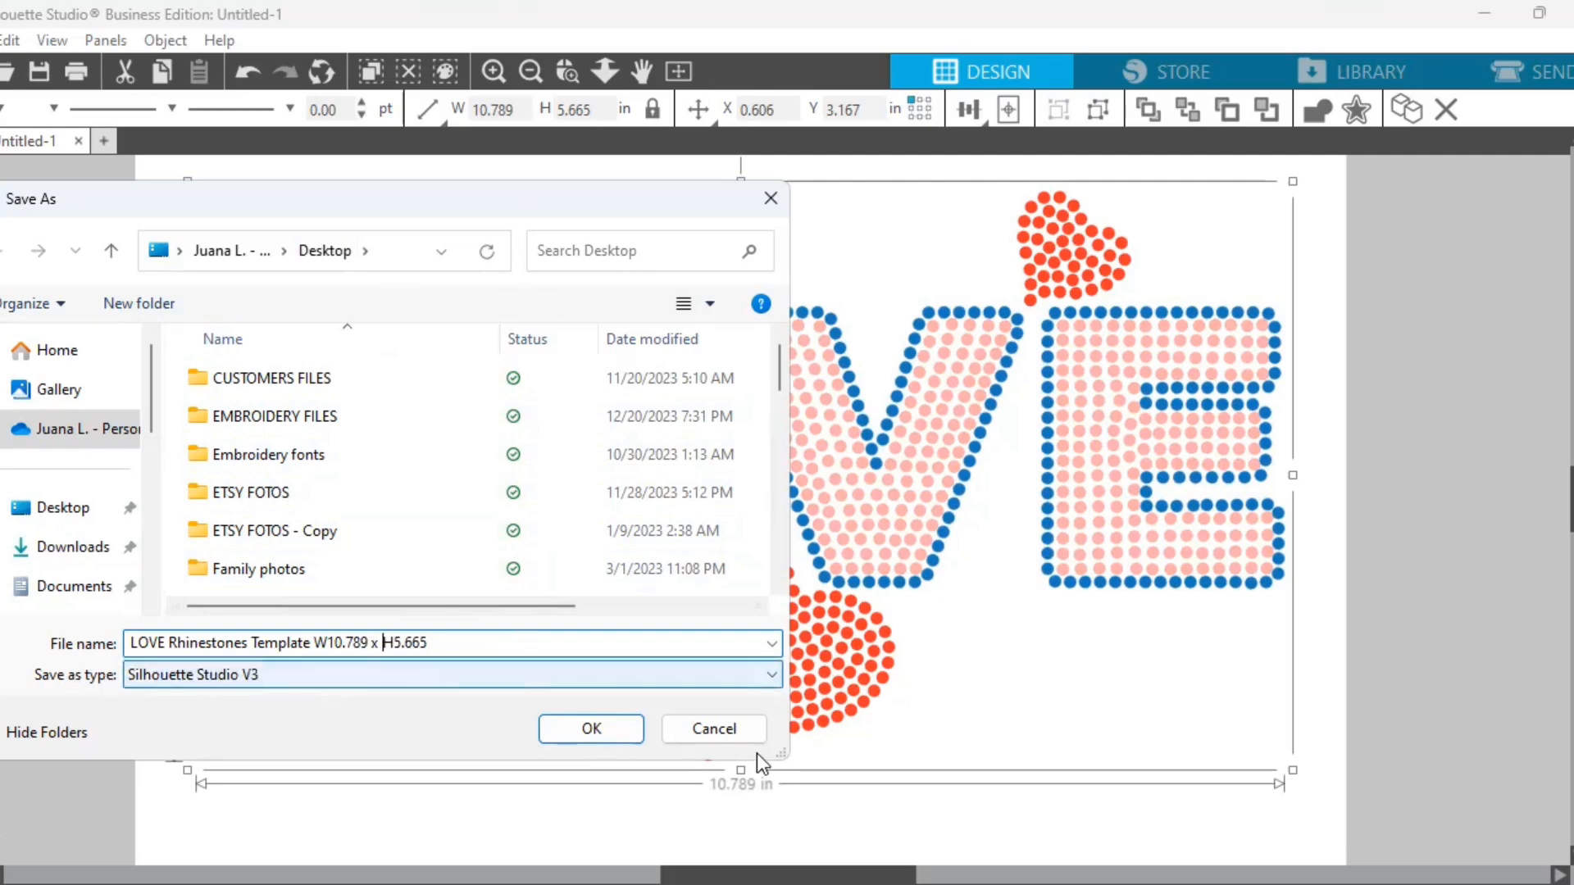
Choose SVG as the file format and save the design to the Desktop
left_click(767, 682)
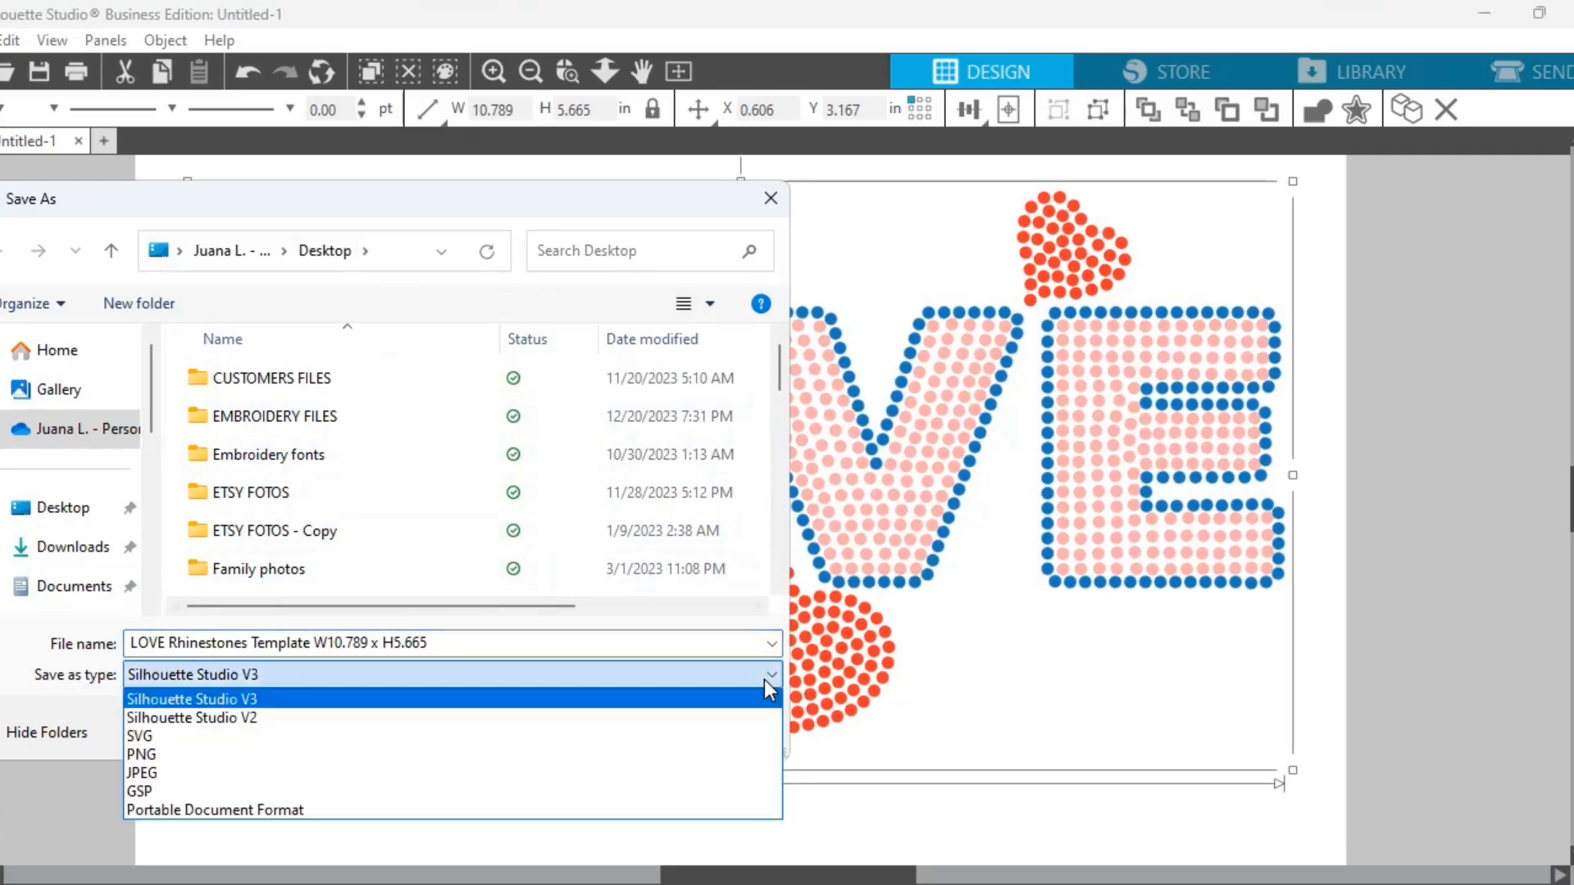
left_click(156, 736)
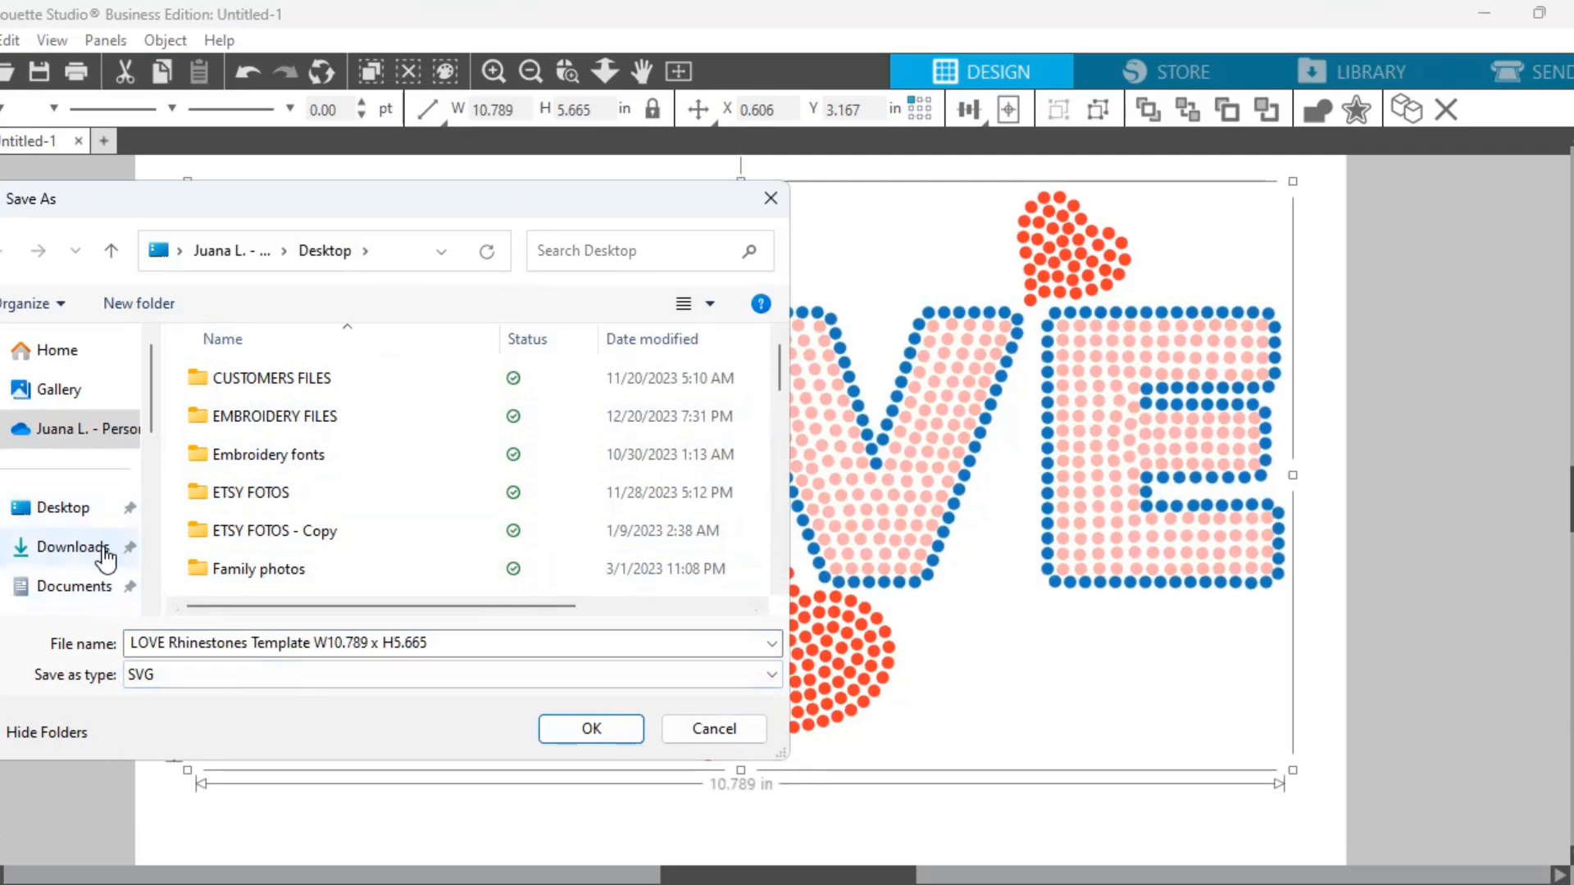
left_click(66, 508)
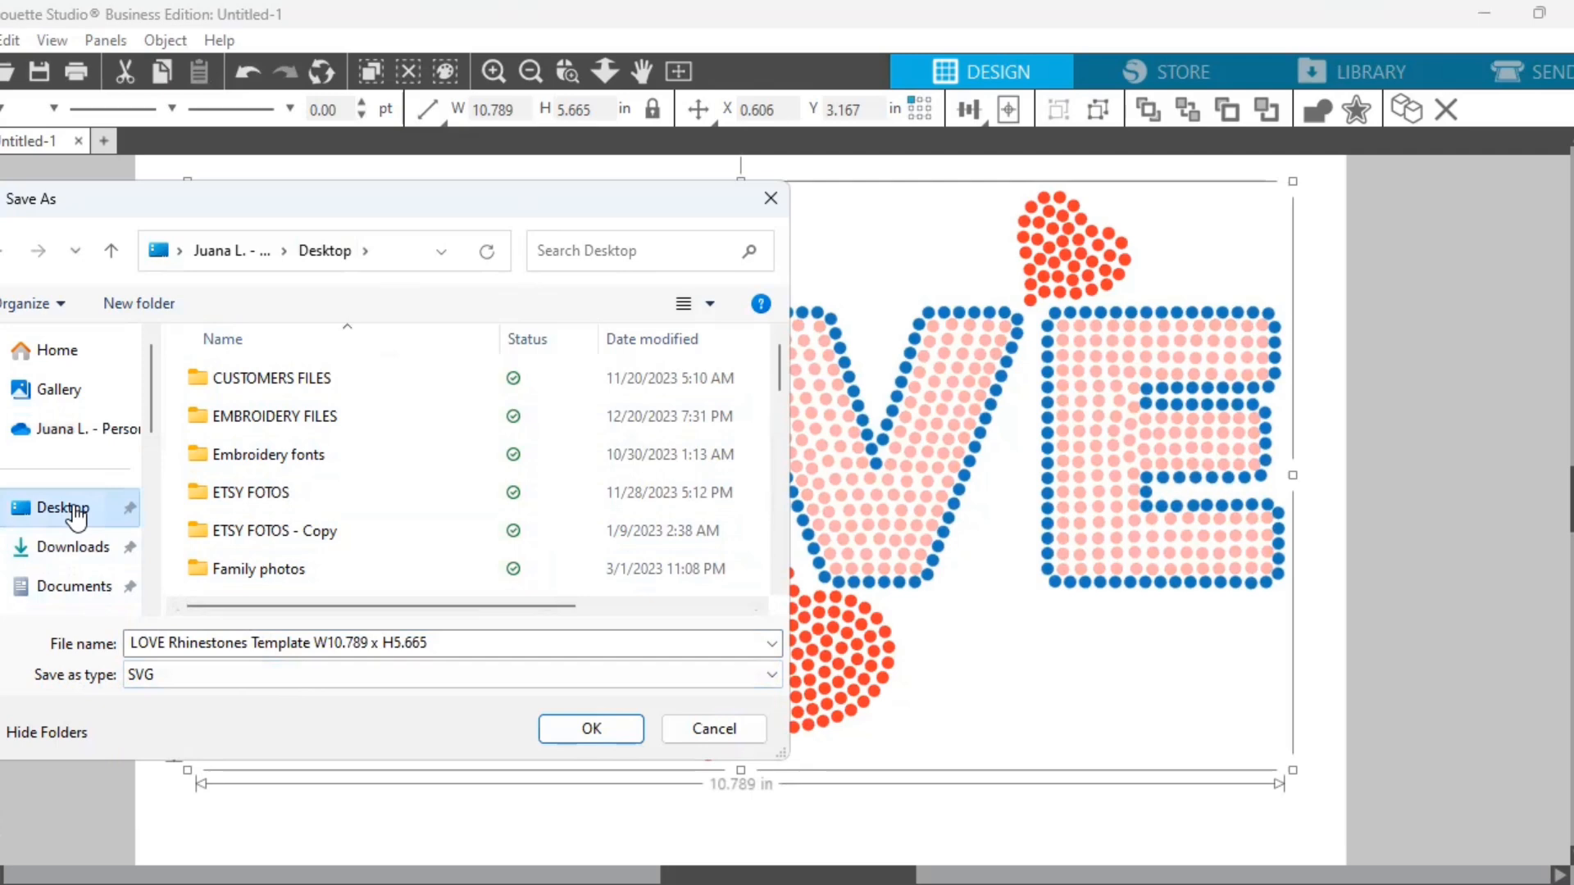
left_click(592, 729)
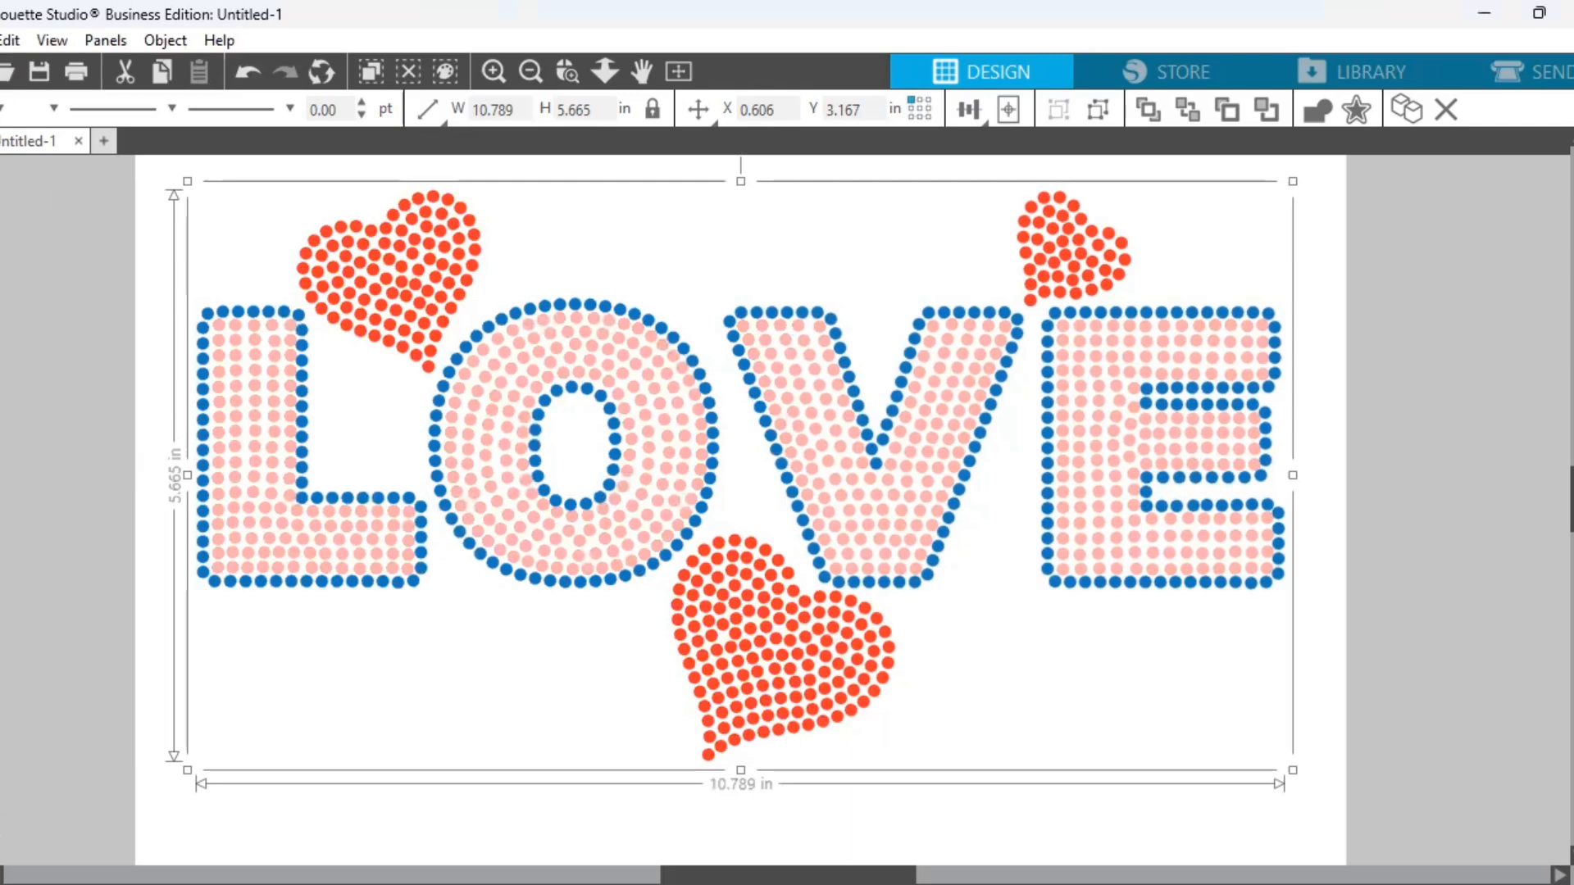
Start saving the selected design to the library's User Designs folder under the name "Love rhinestones template"
left_click(2, 40)
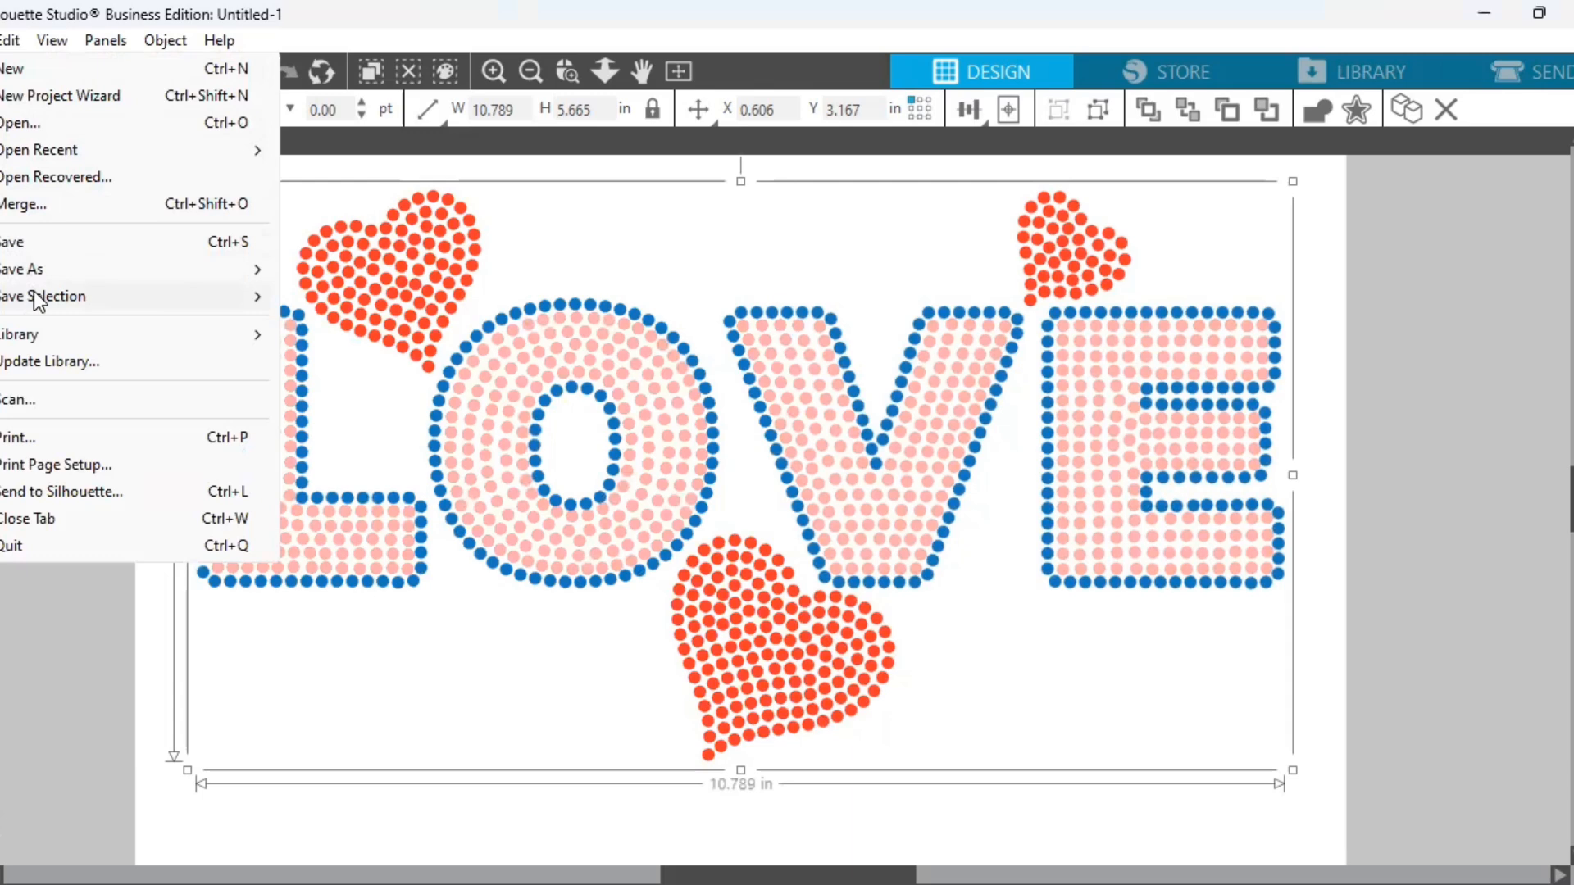
mouse_move(36, 300)
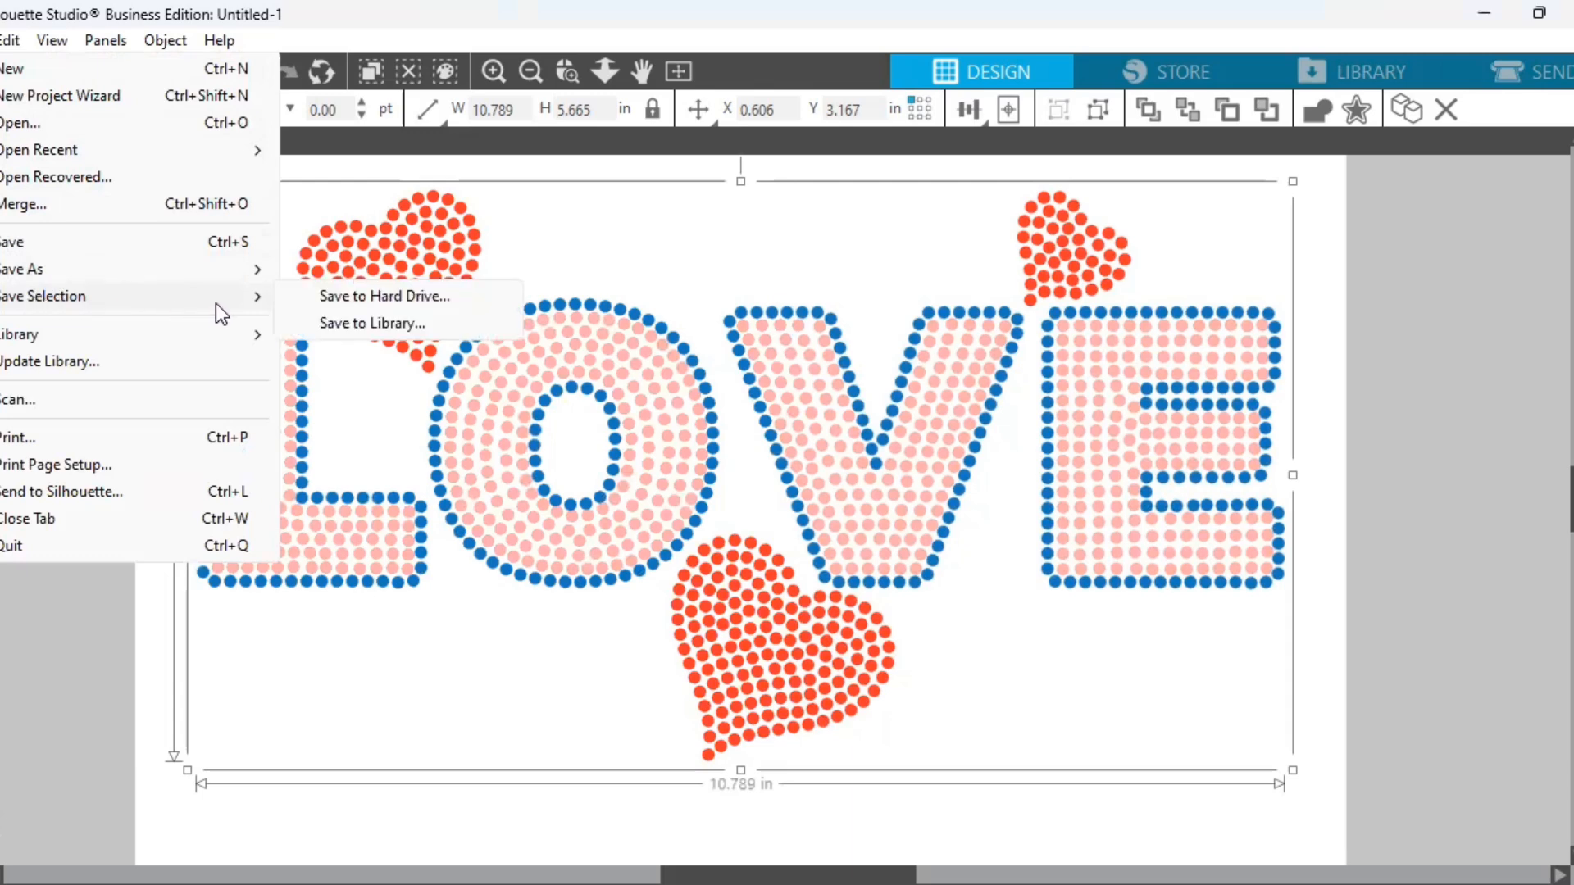
left_click(338, 326)
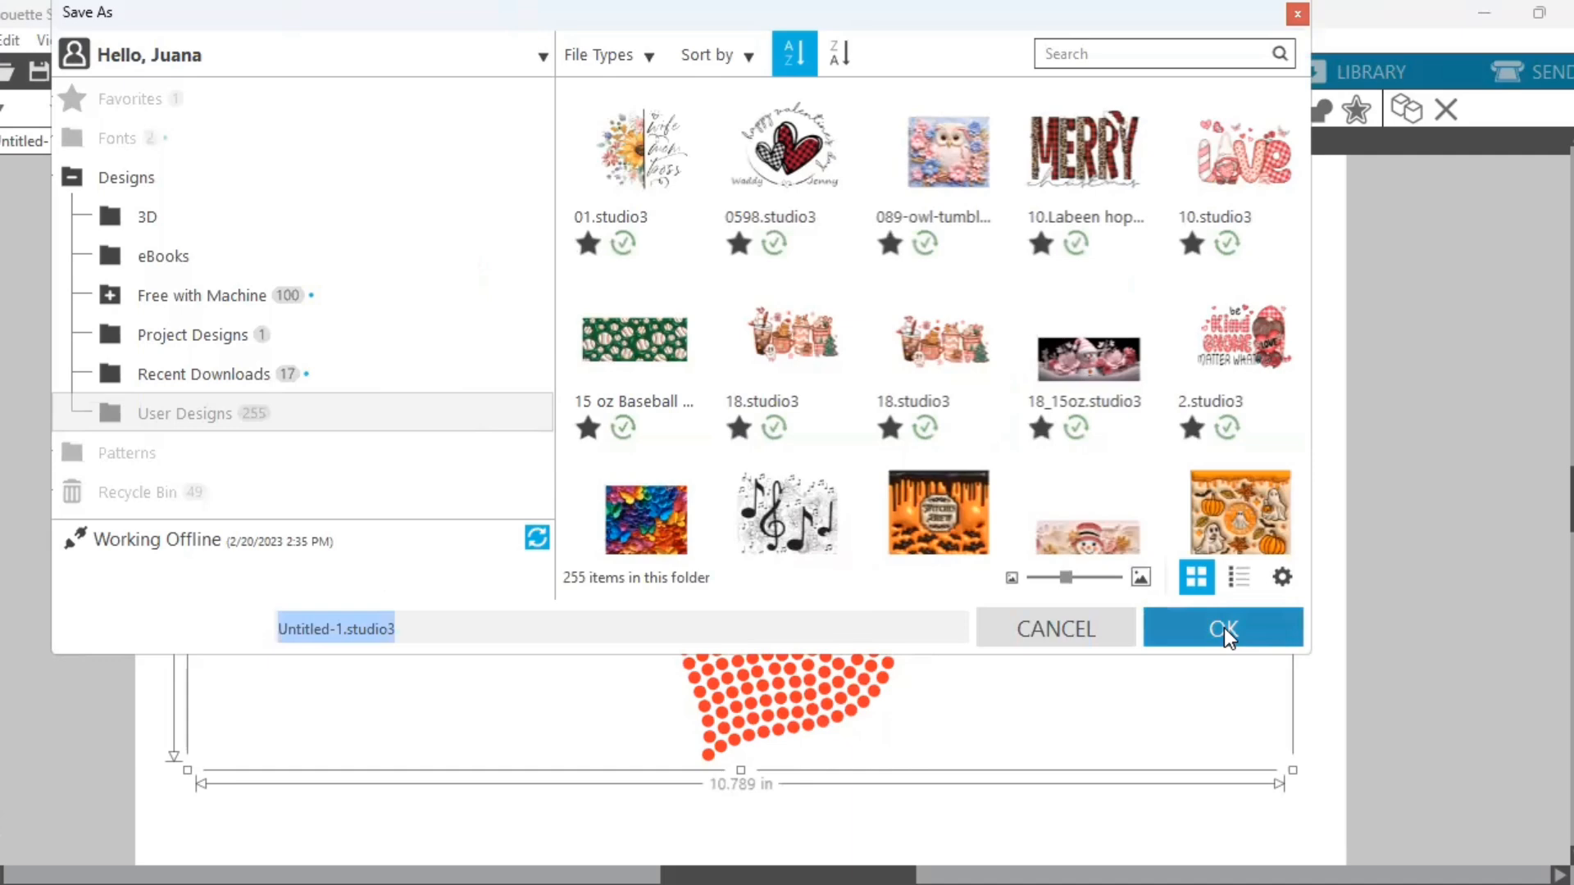
left_click_drag(417, 629, 218, 641)
type("Lo")
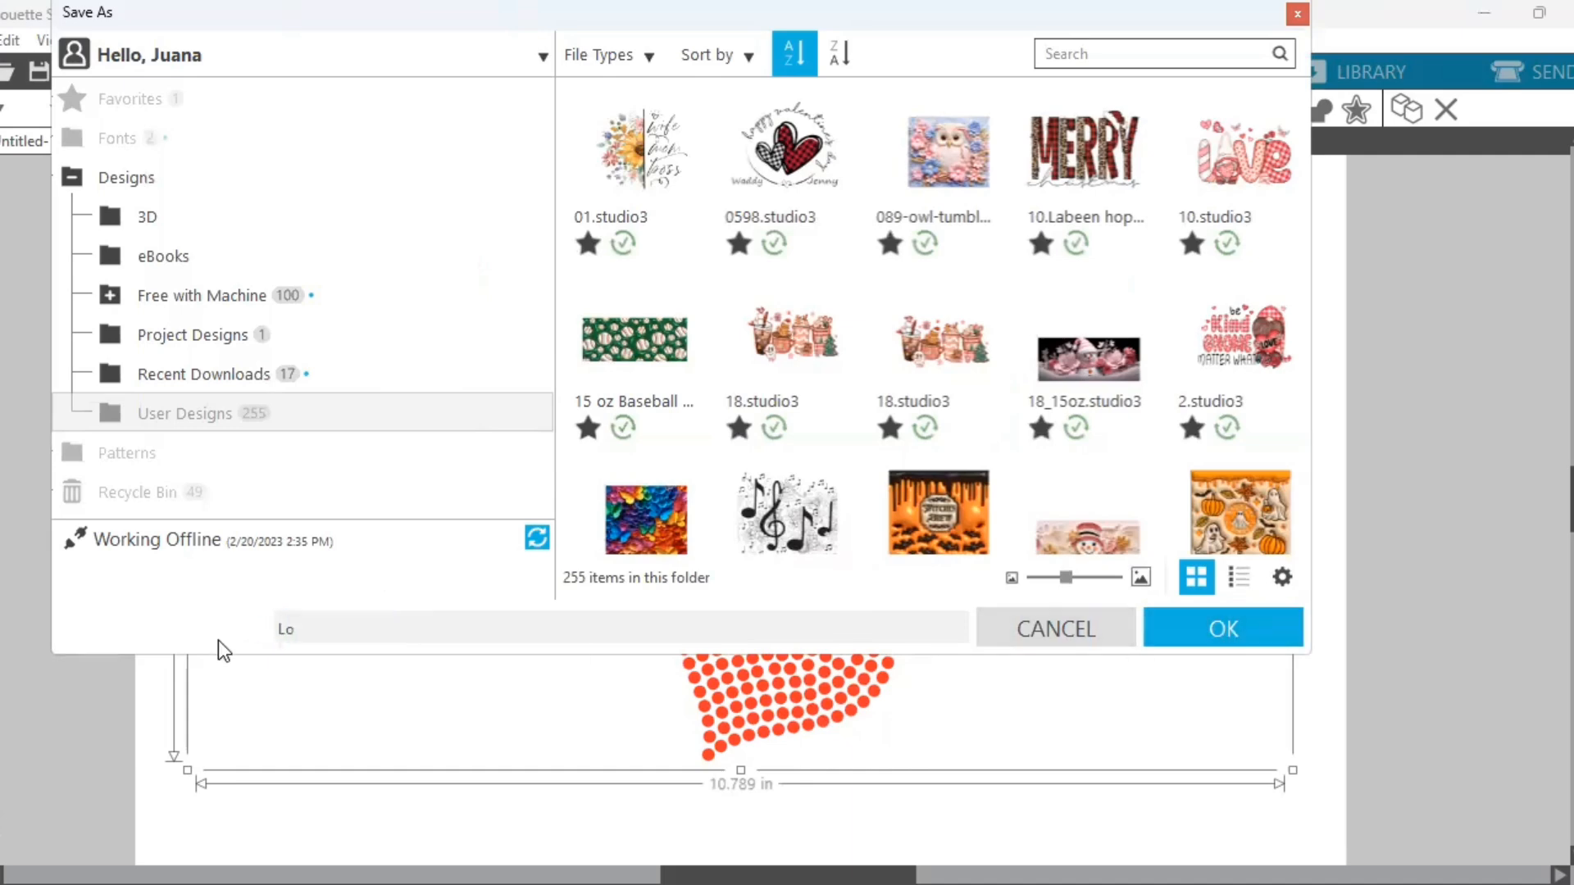
type("ve rhinestones templste")
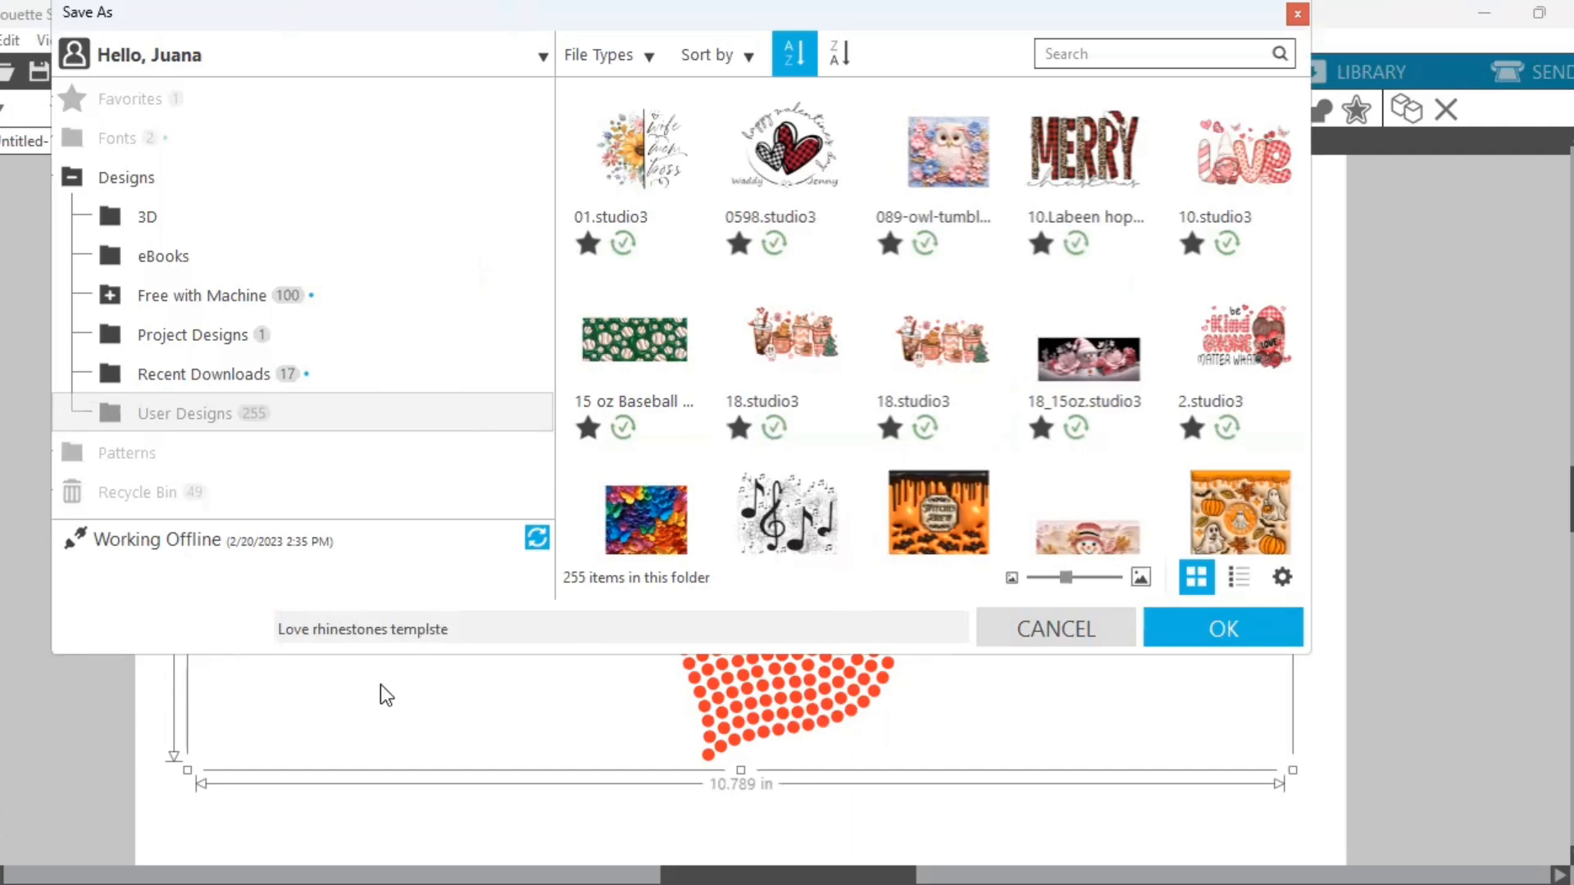
left_click(434, 631)
key("BackSpace")
type("a")
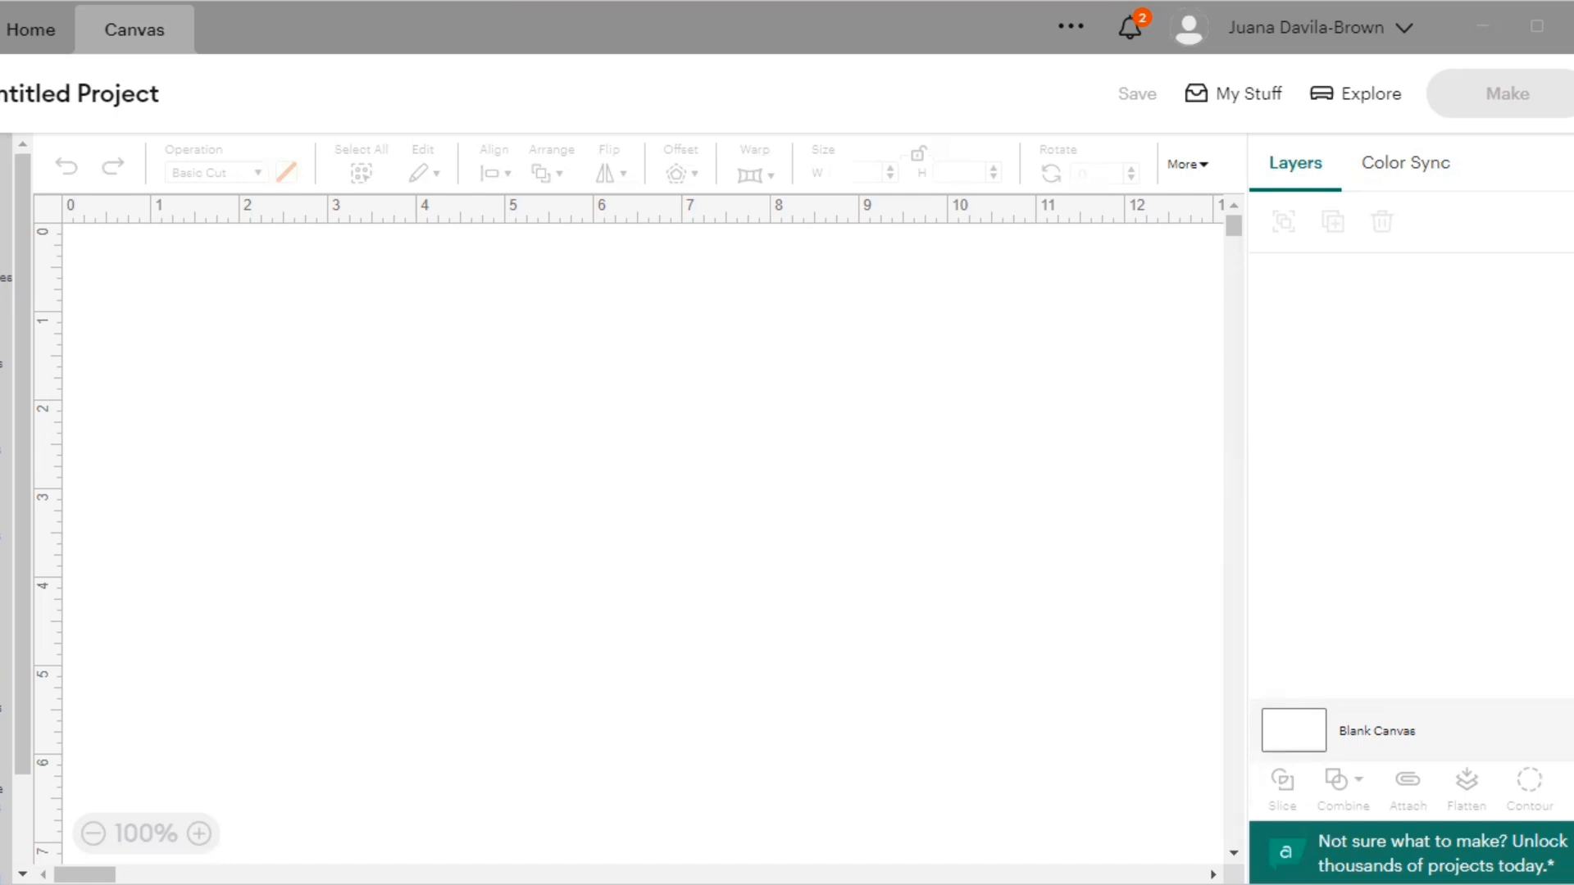
Switch to Cricut Design Space and upload the Desktop file "LOVE Rhinestones W10.787 x H5.665" as a cut image
left_click(3, 852)
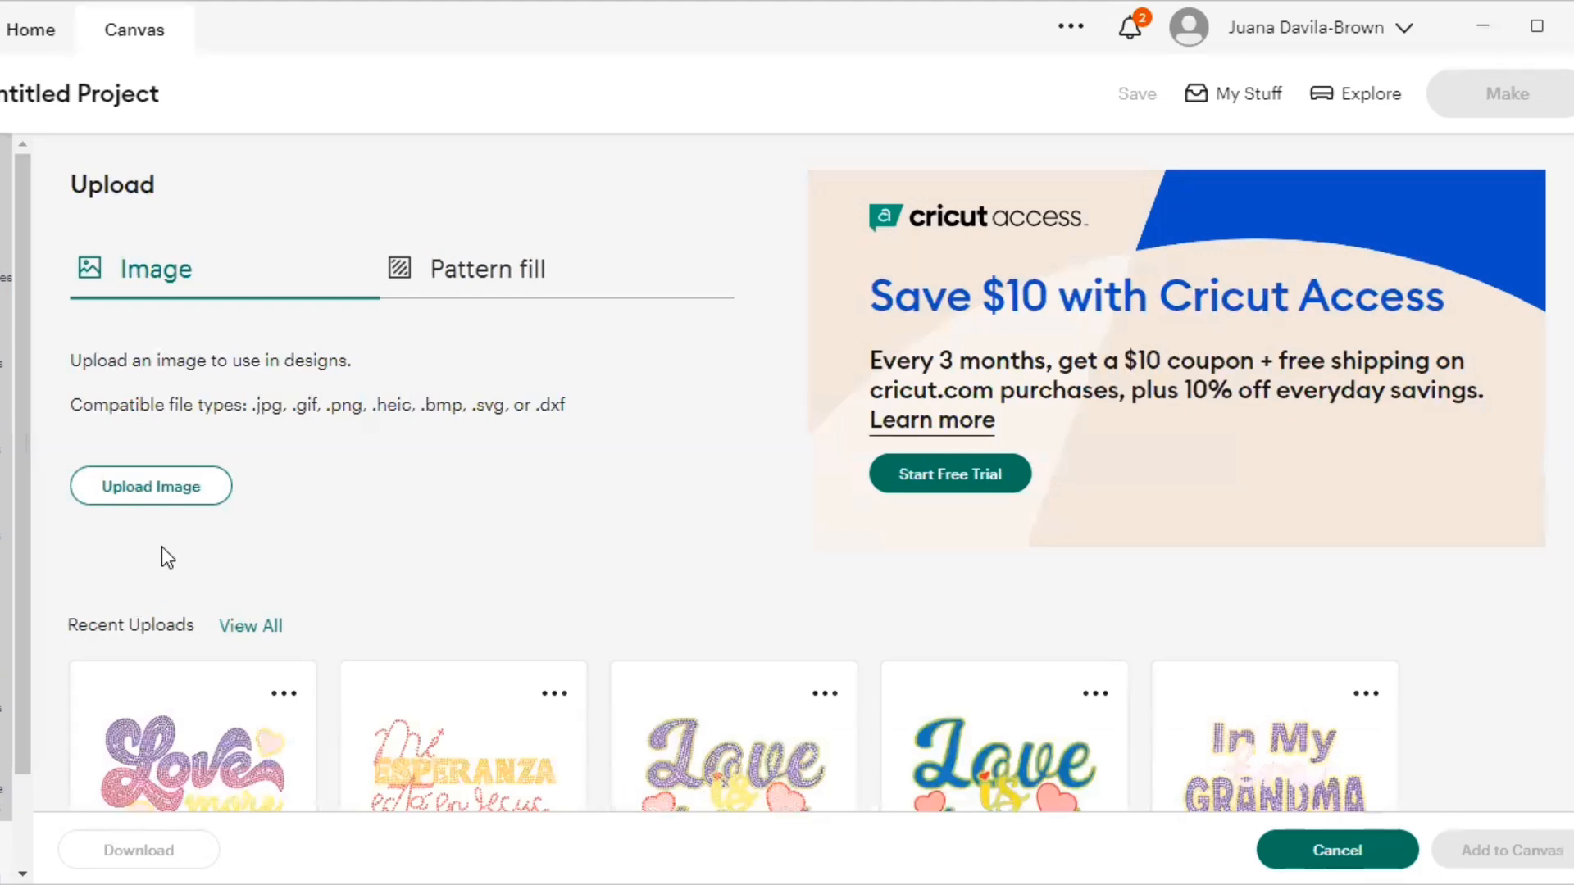
left_click(159, 490)
left_click(830, 433)
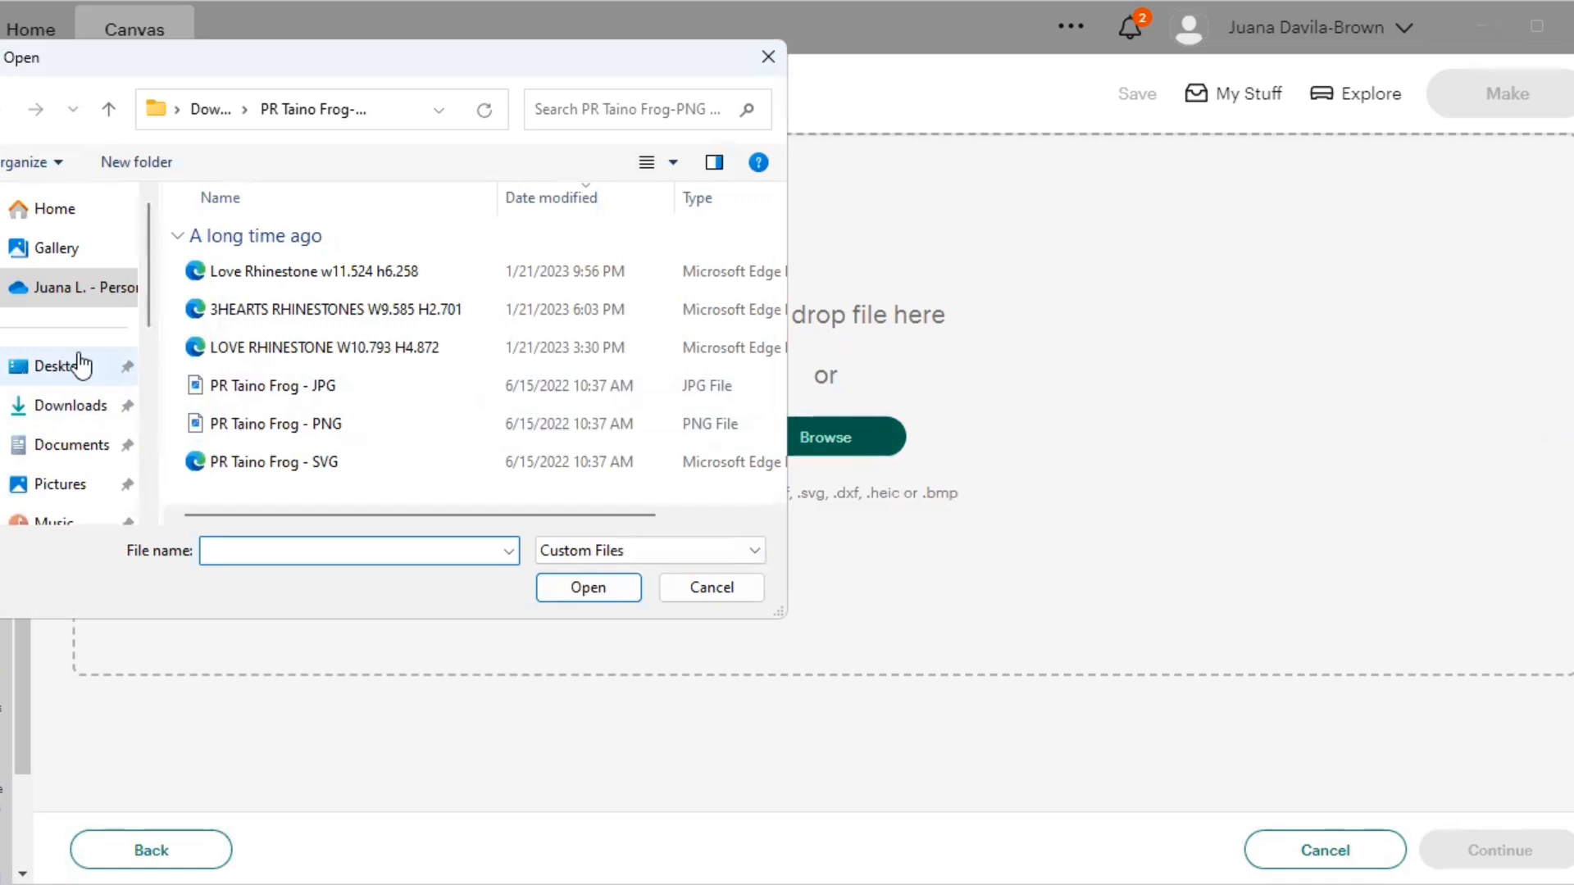
left_click(55, 369)
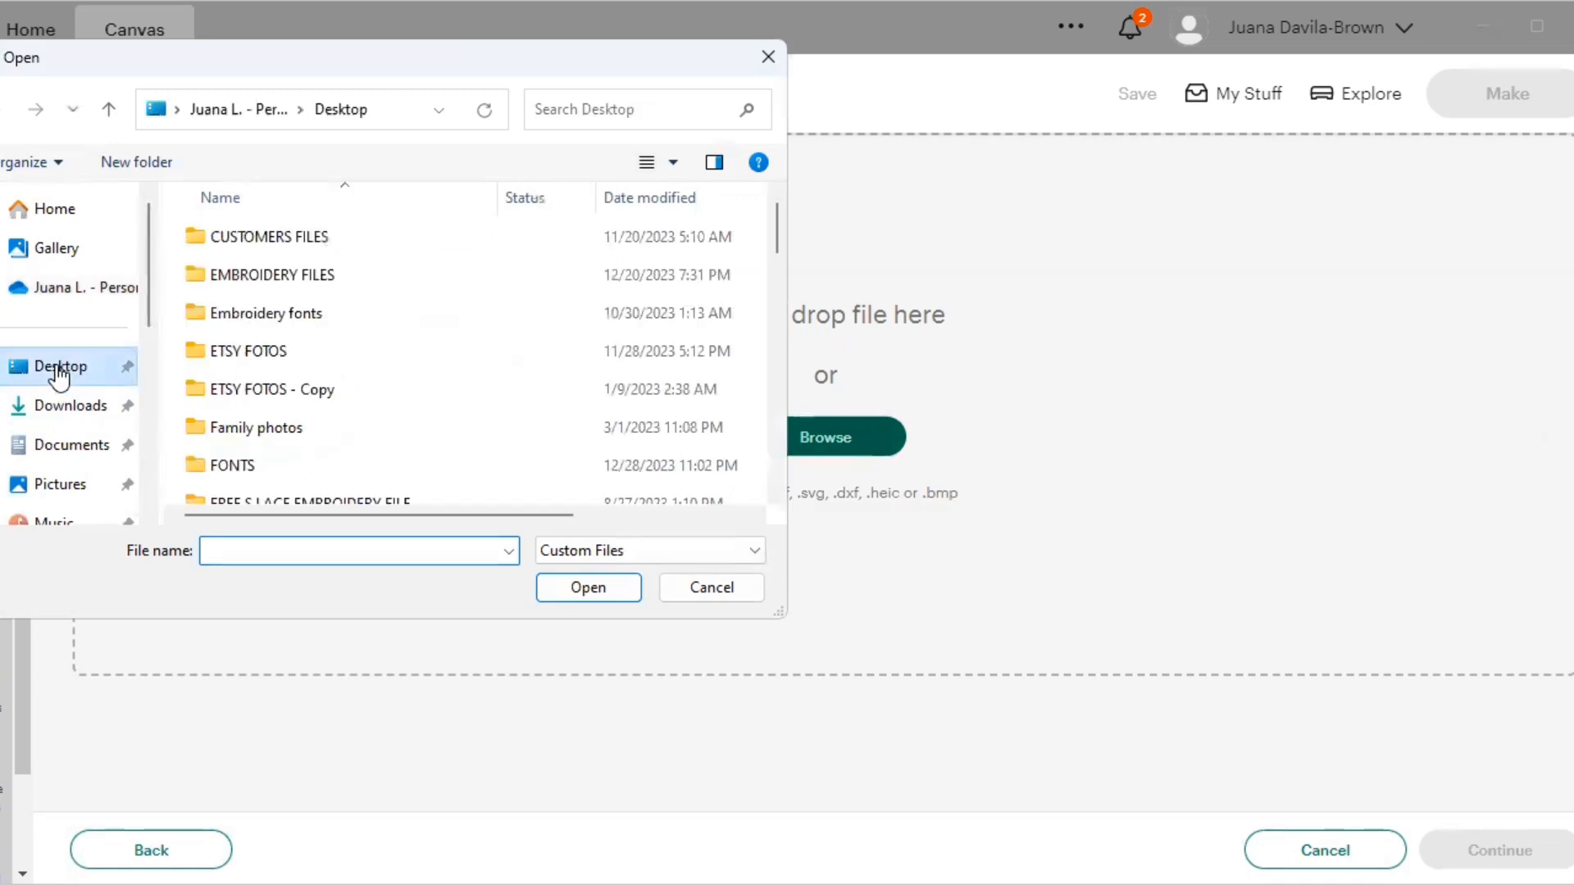
left_click_drag(773, 224, 763, 478)
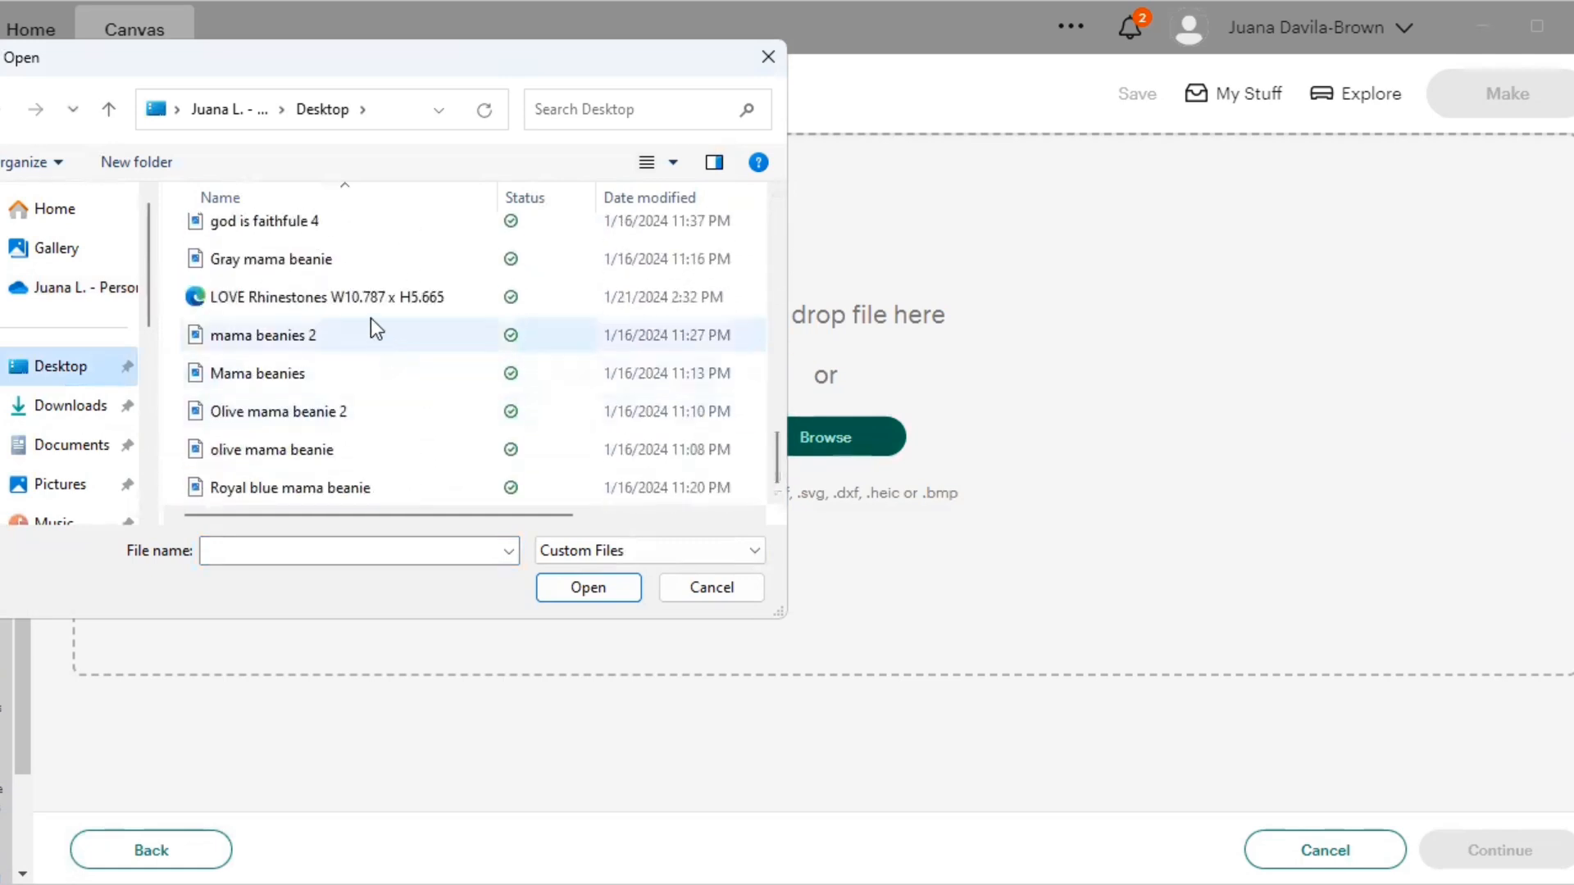
left_click(356, 303)
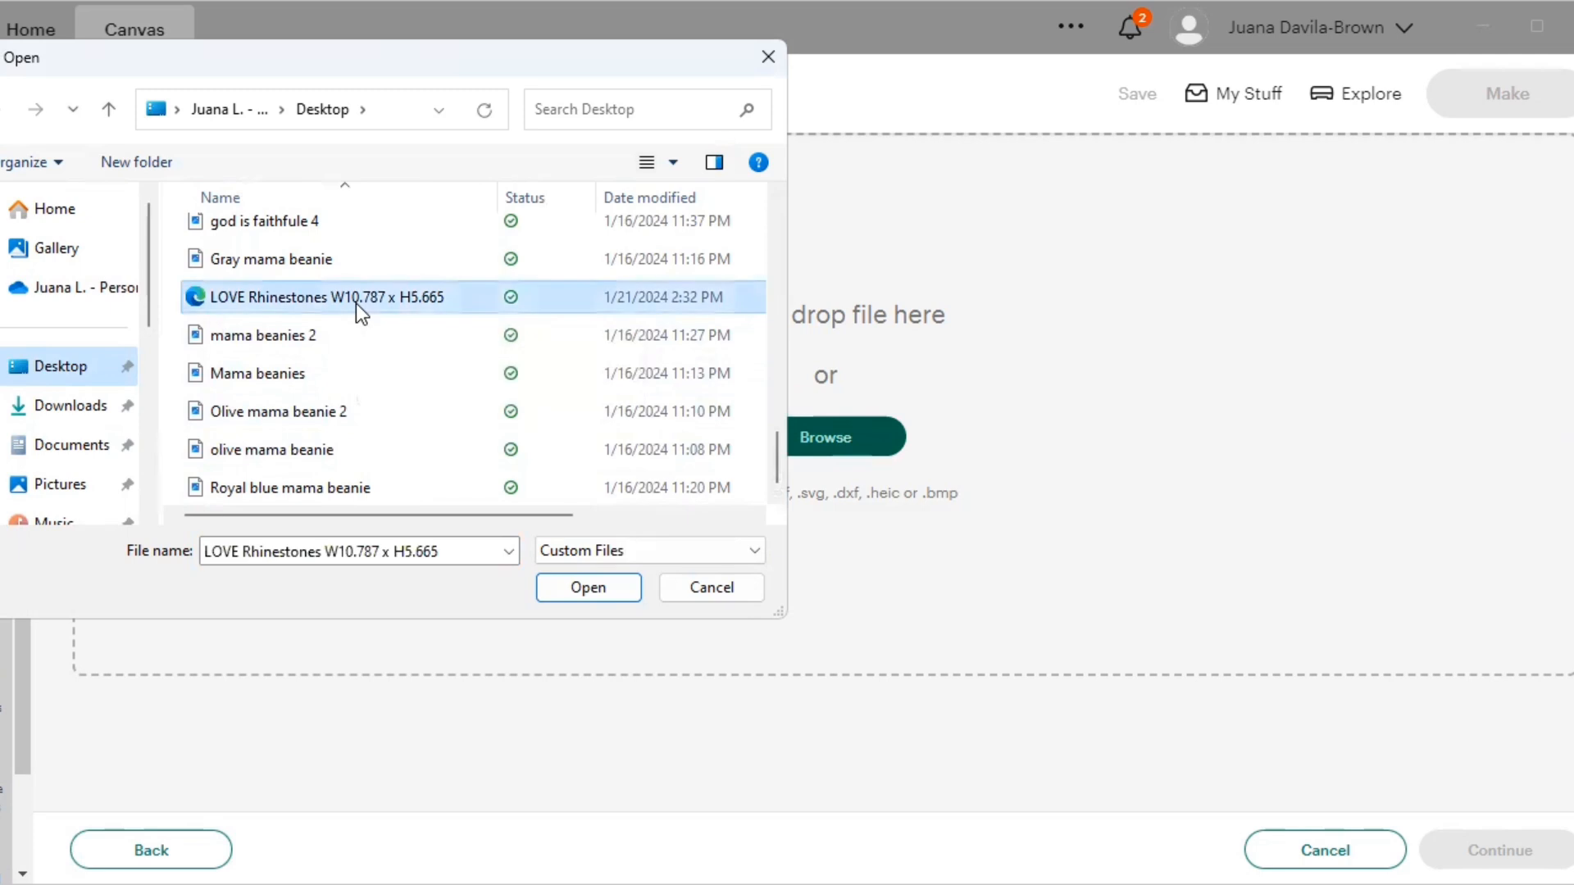
left_click(587, 588)
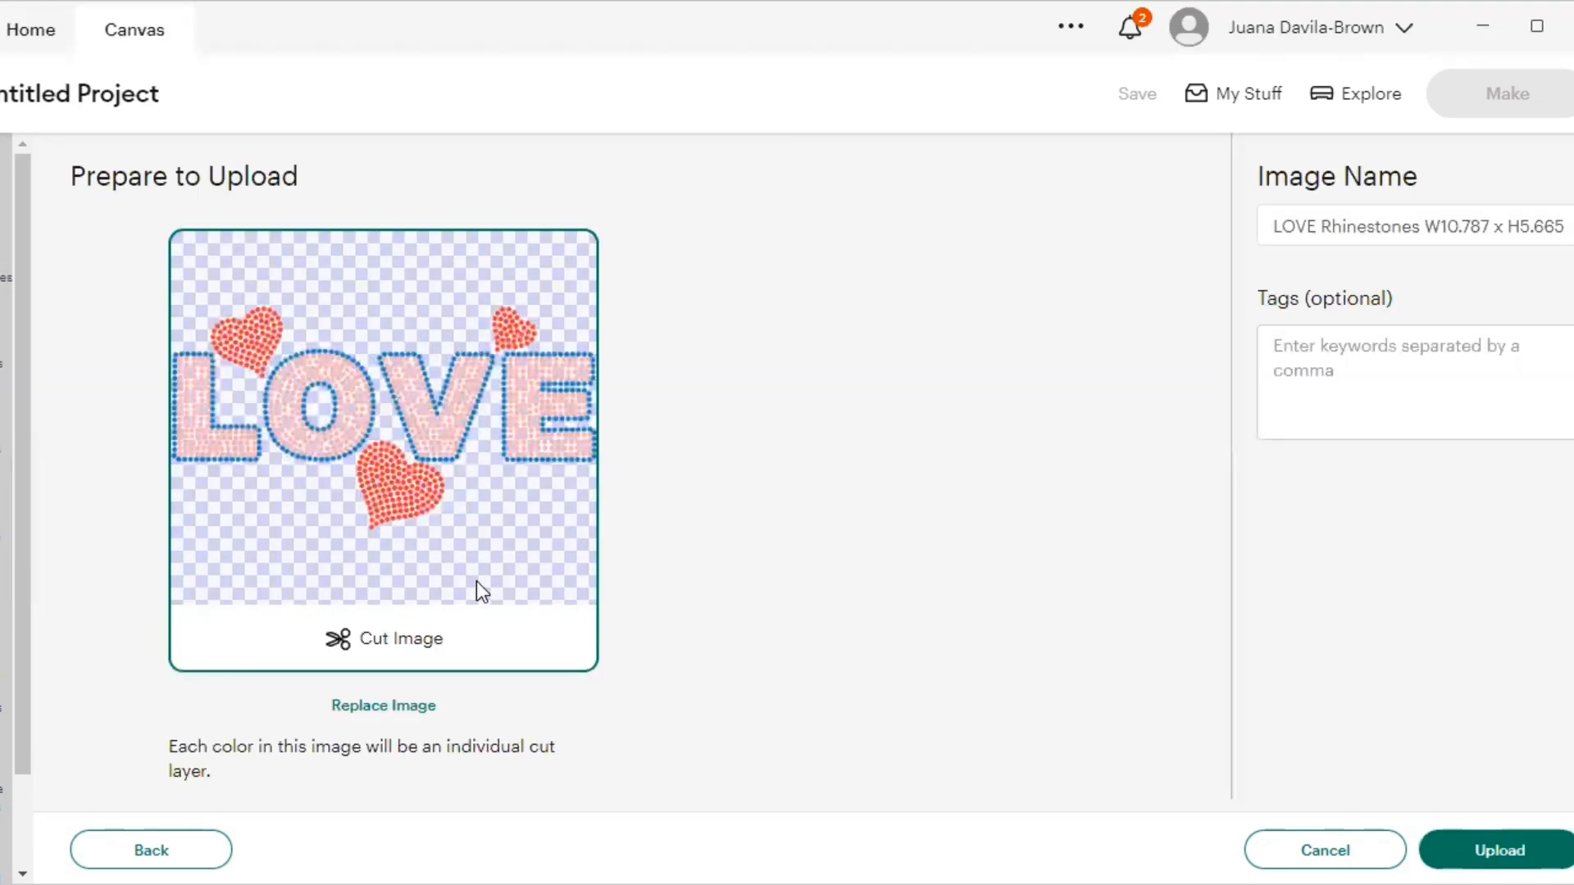
left_click(1474, 848)
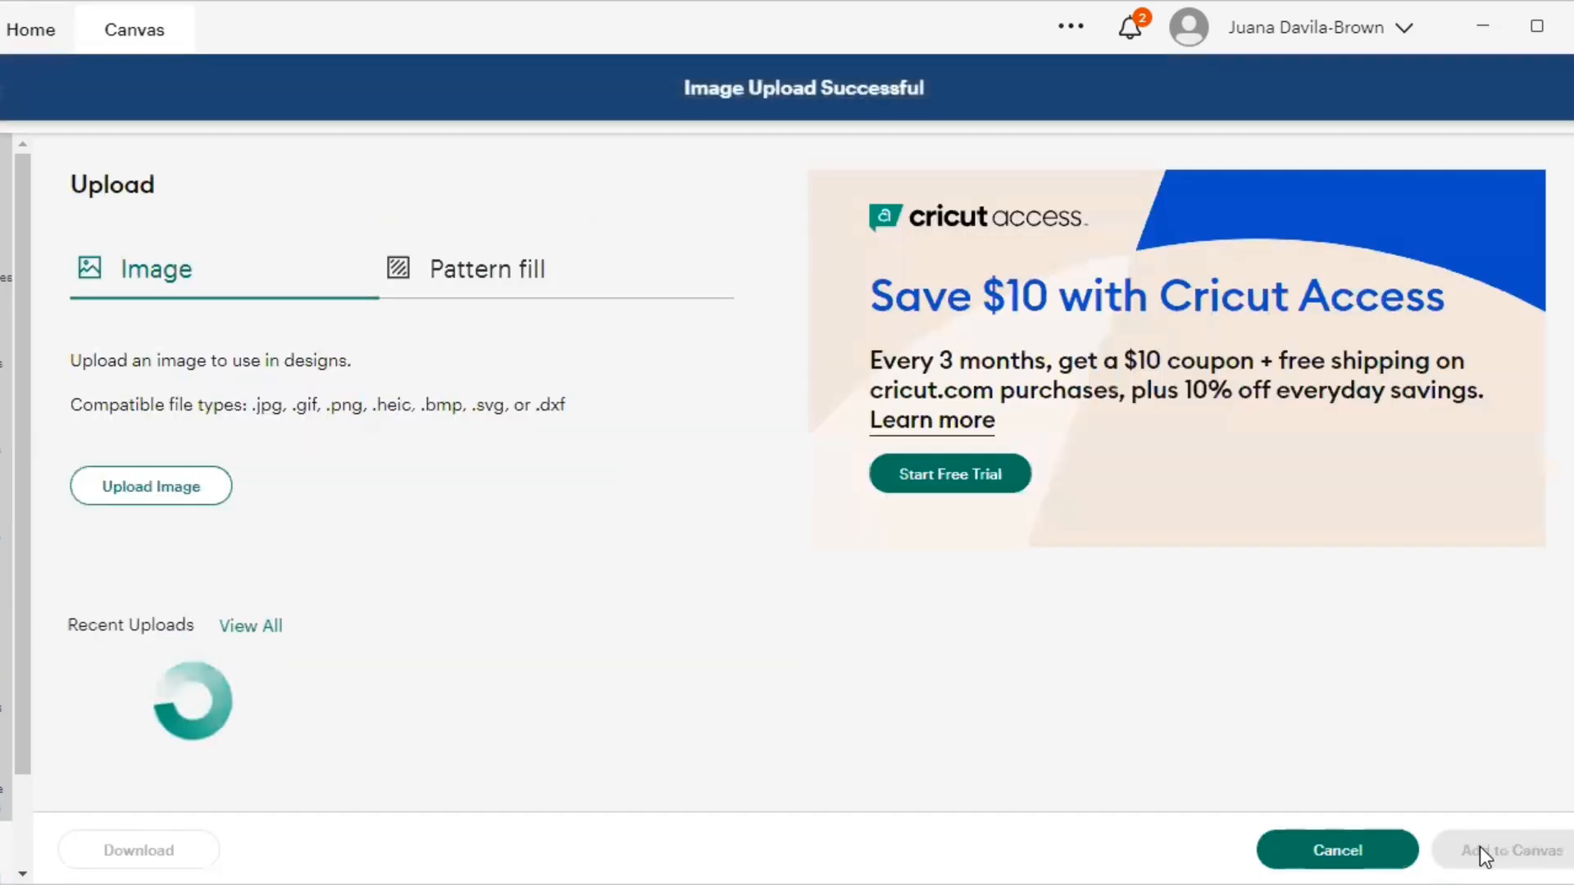
scroll(316, 734, "down", 3)
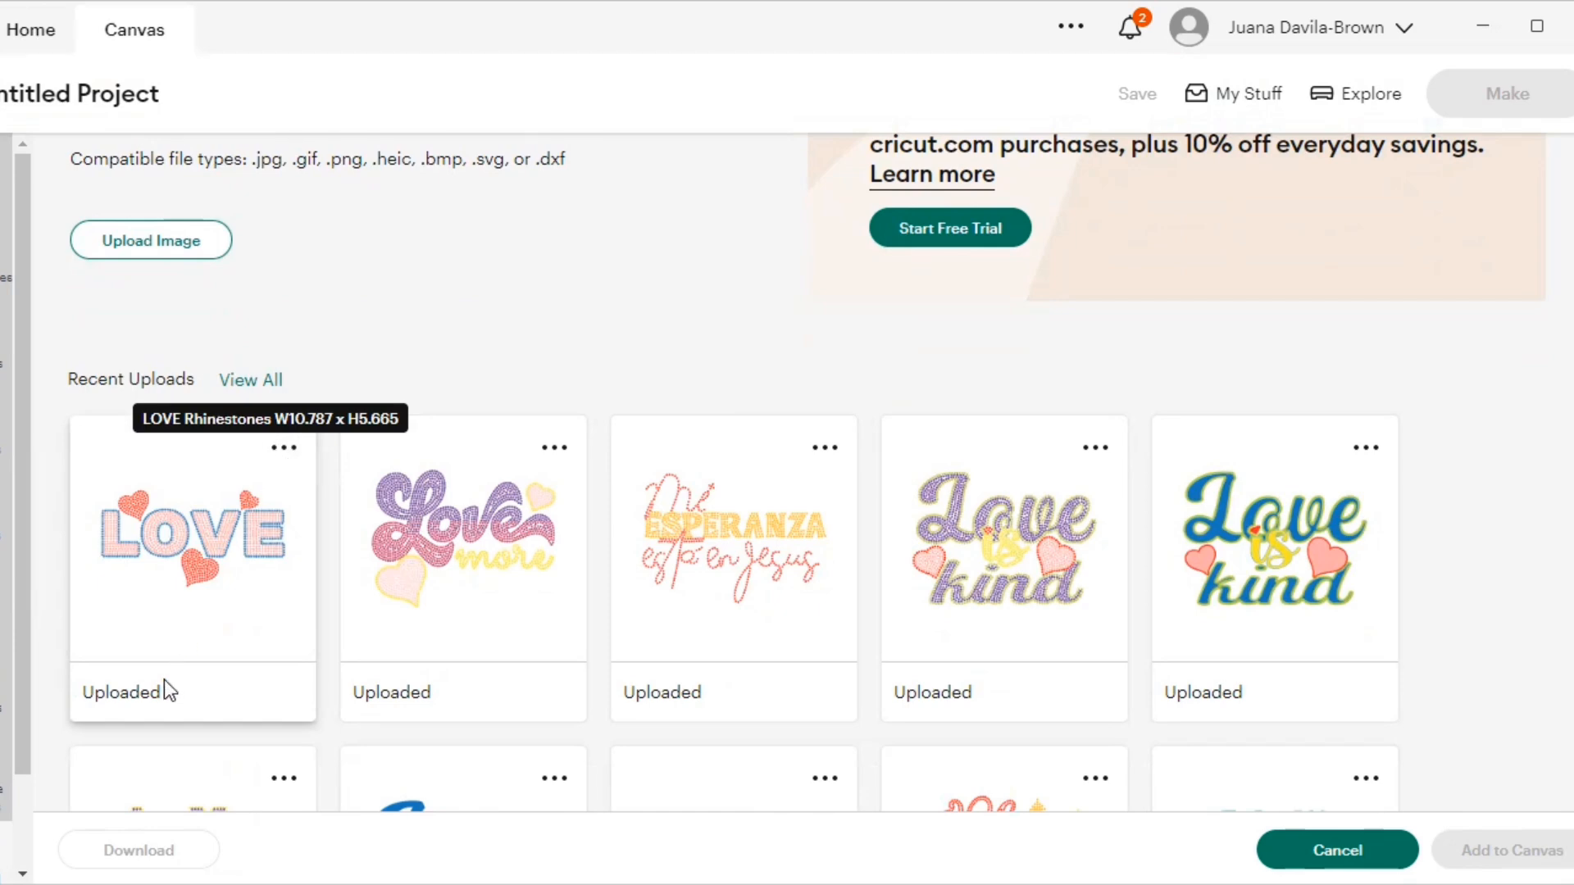
Add the uploaded "LOVE Rhinestones W10.787 x H5.665" image to the canvas
left_click(246, 623)
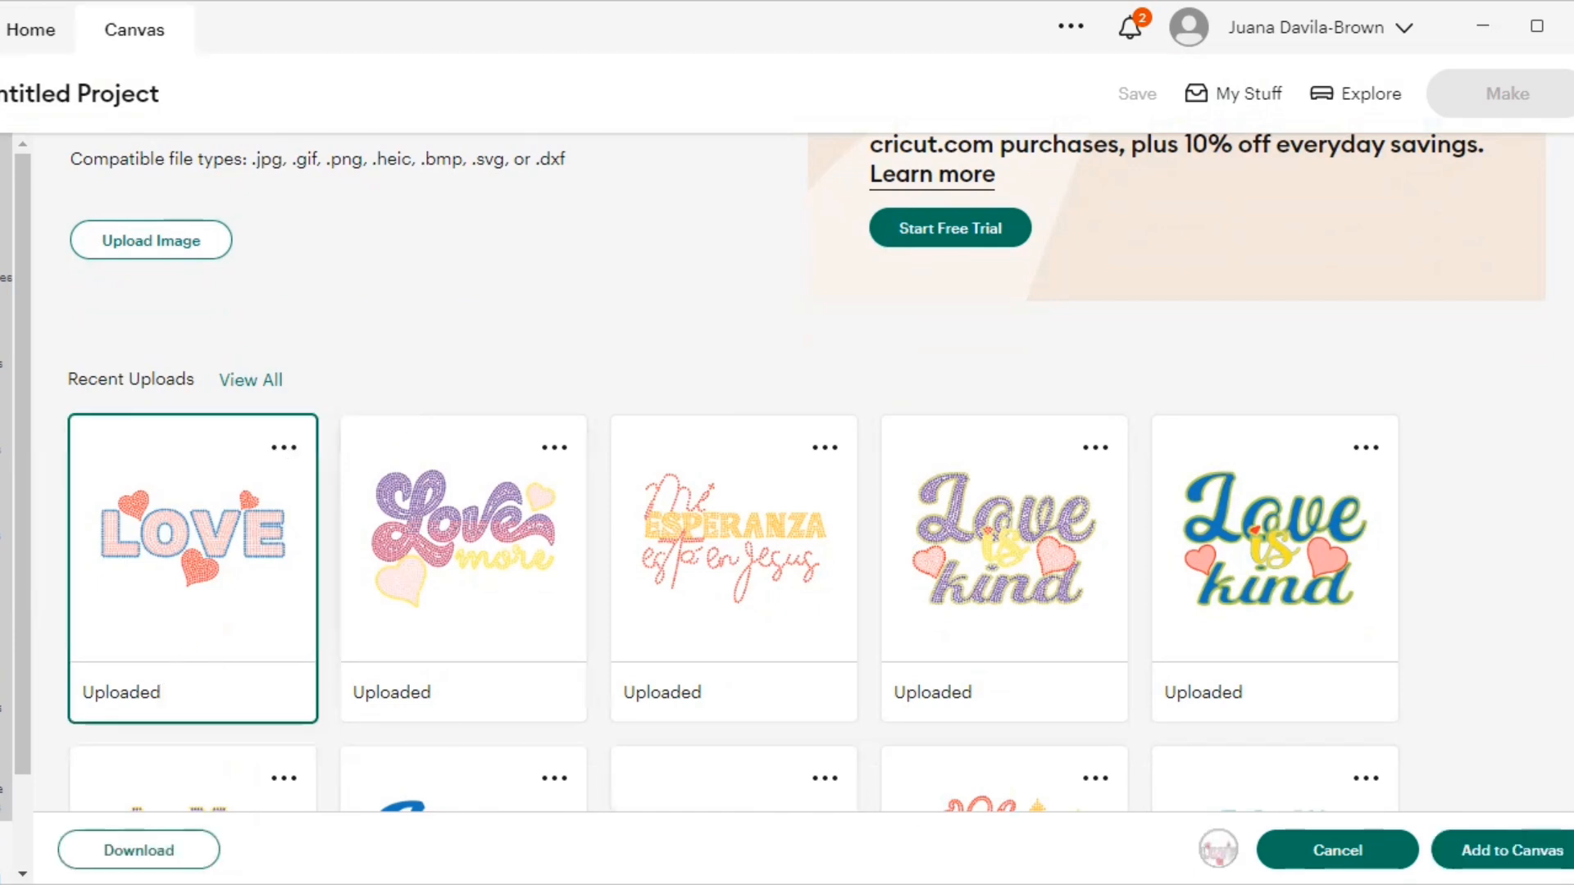
left_click(1512, 856)
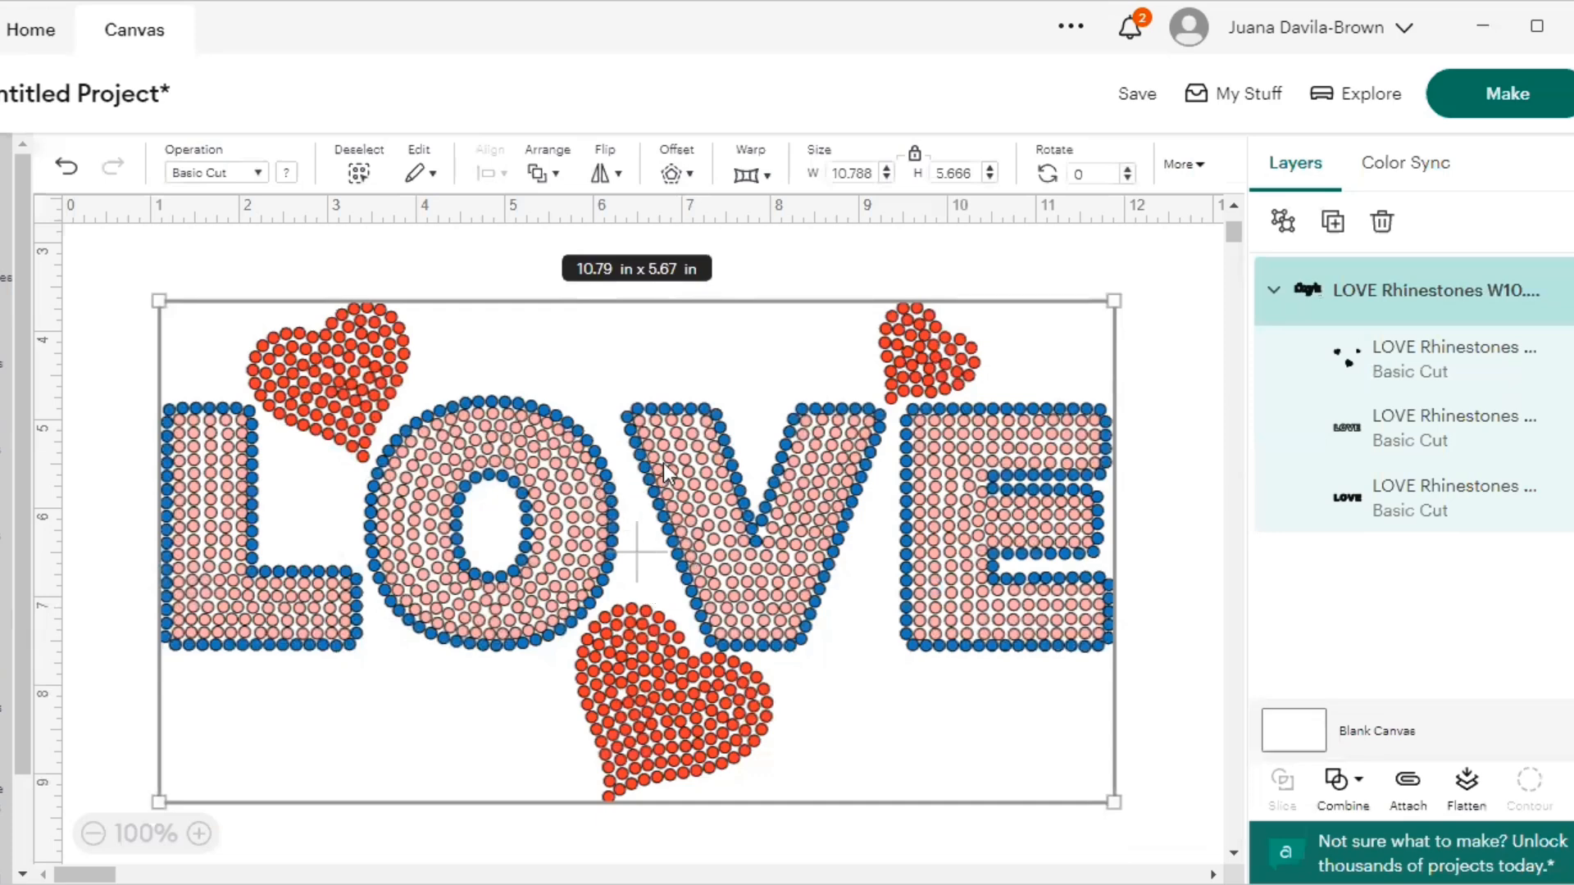
scroll(726, 451, "down", 1)
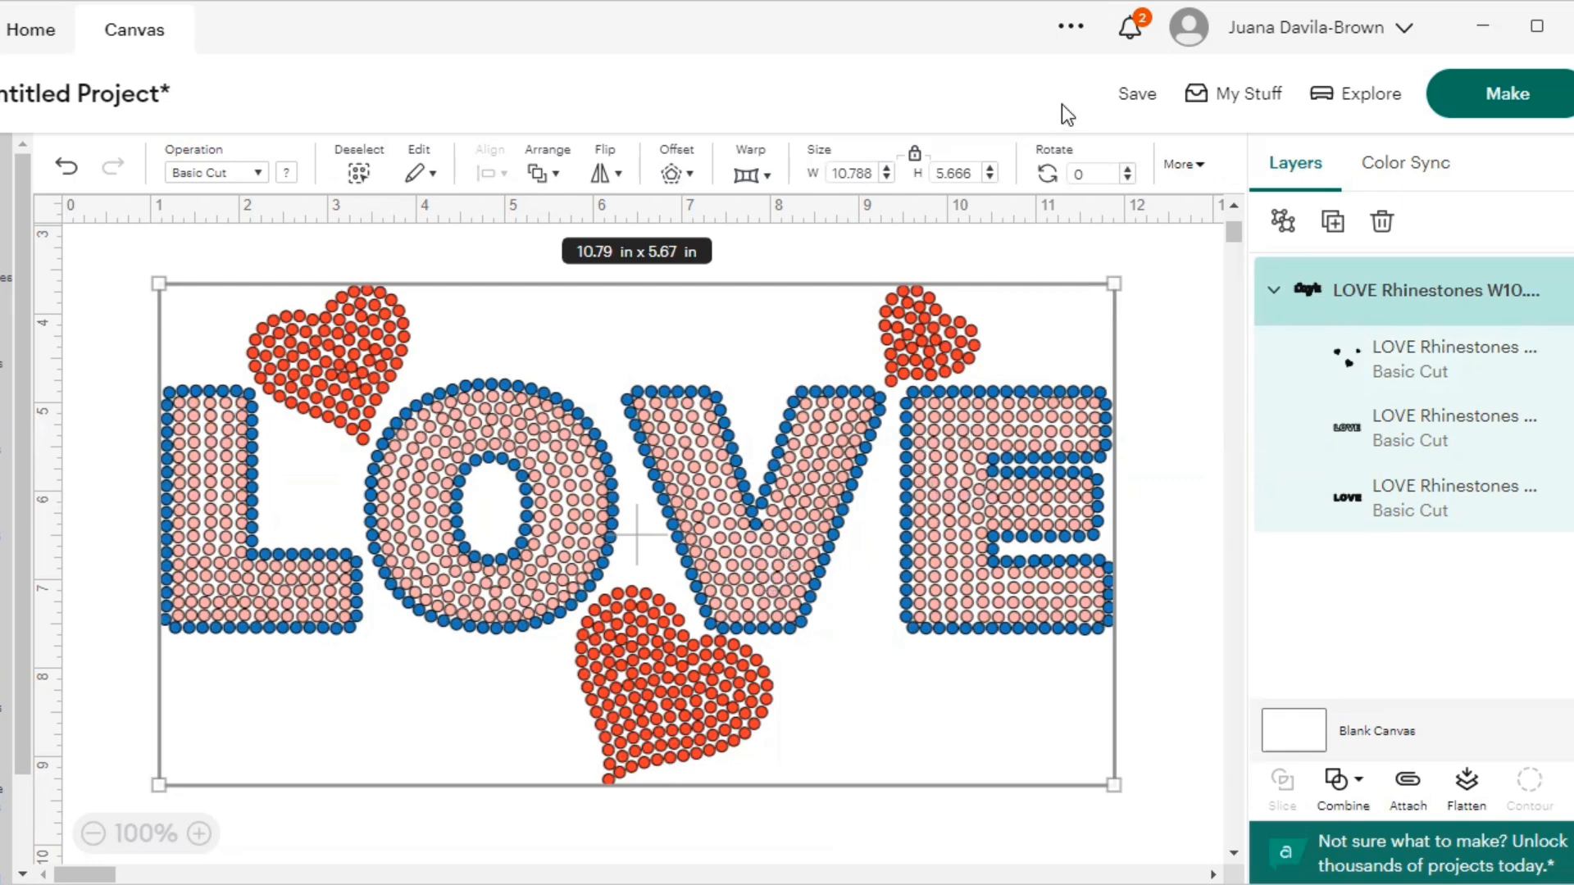
Save the project under the title "LOVE heart"
left_click(1135, 95)
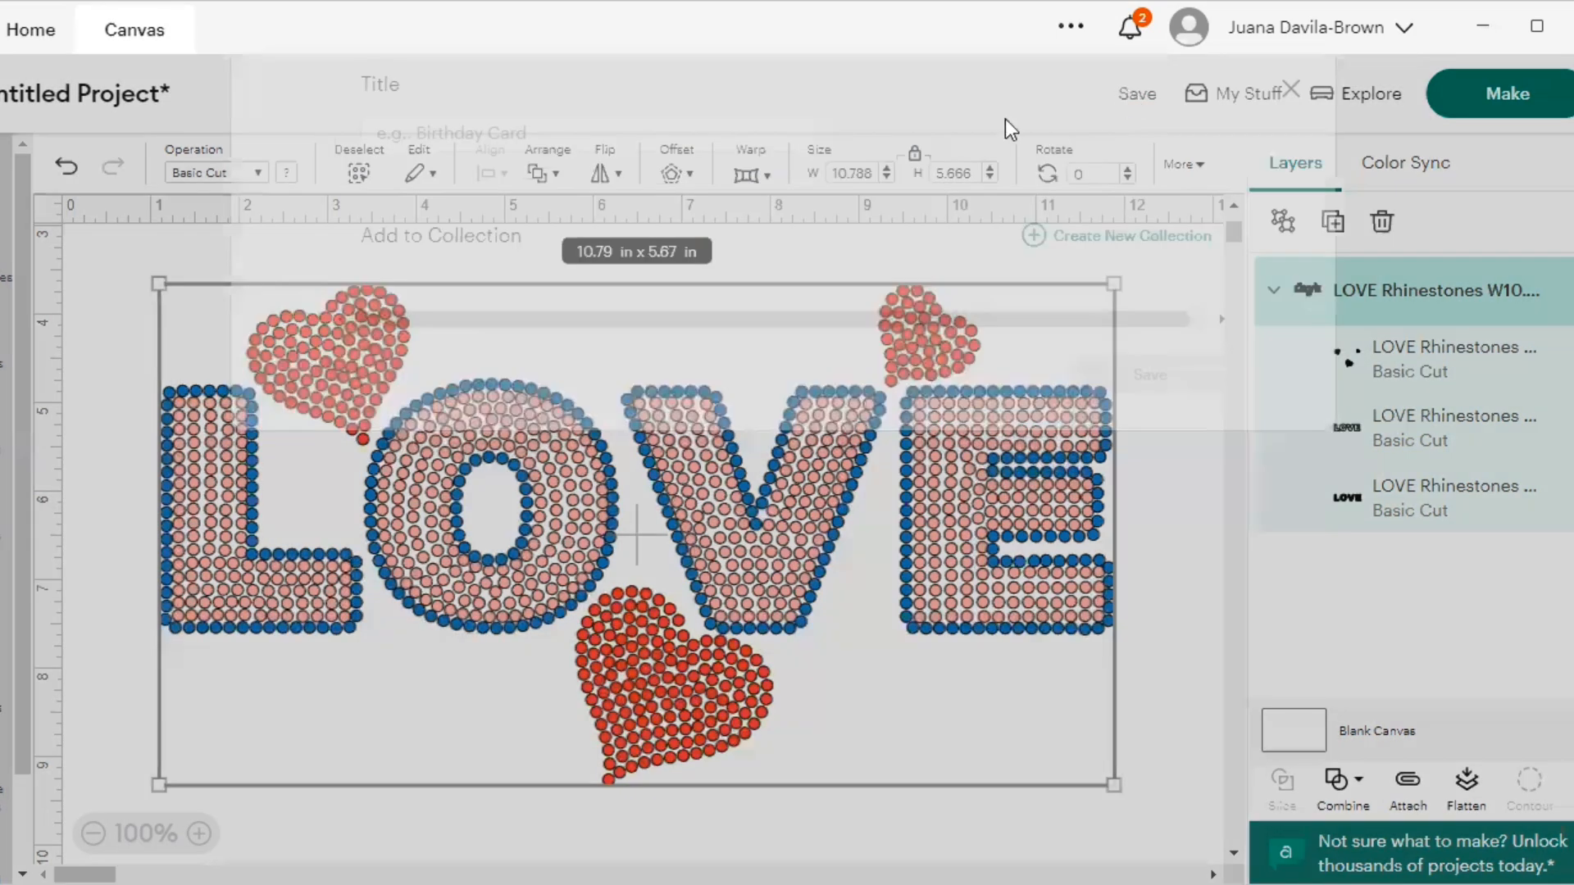
type("L")
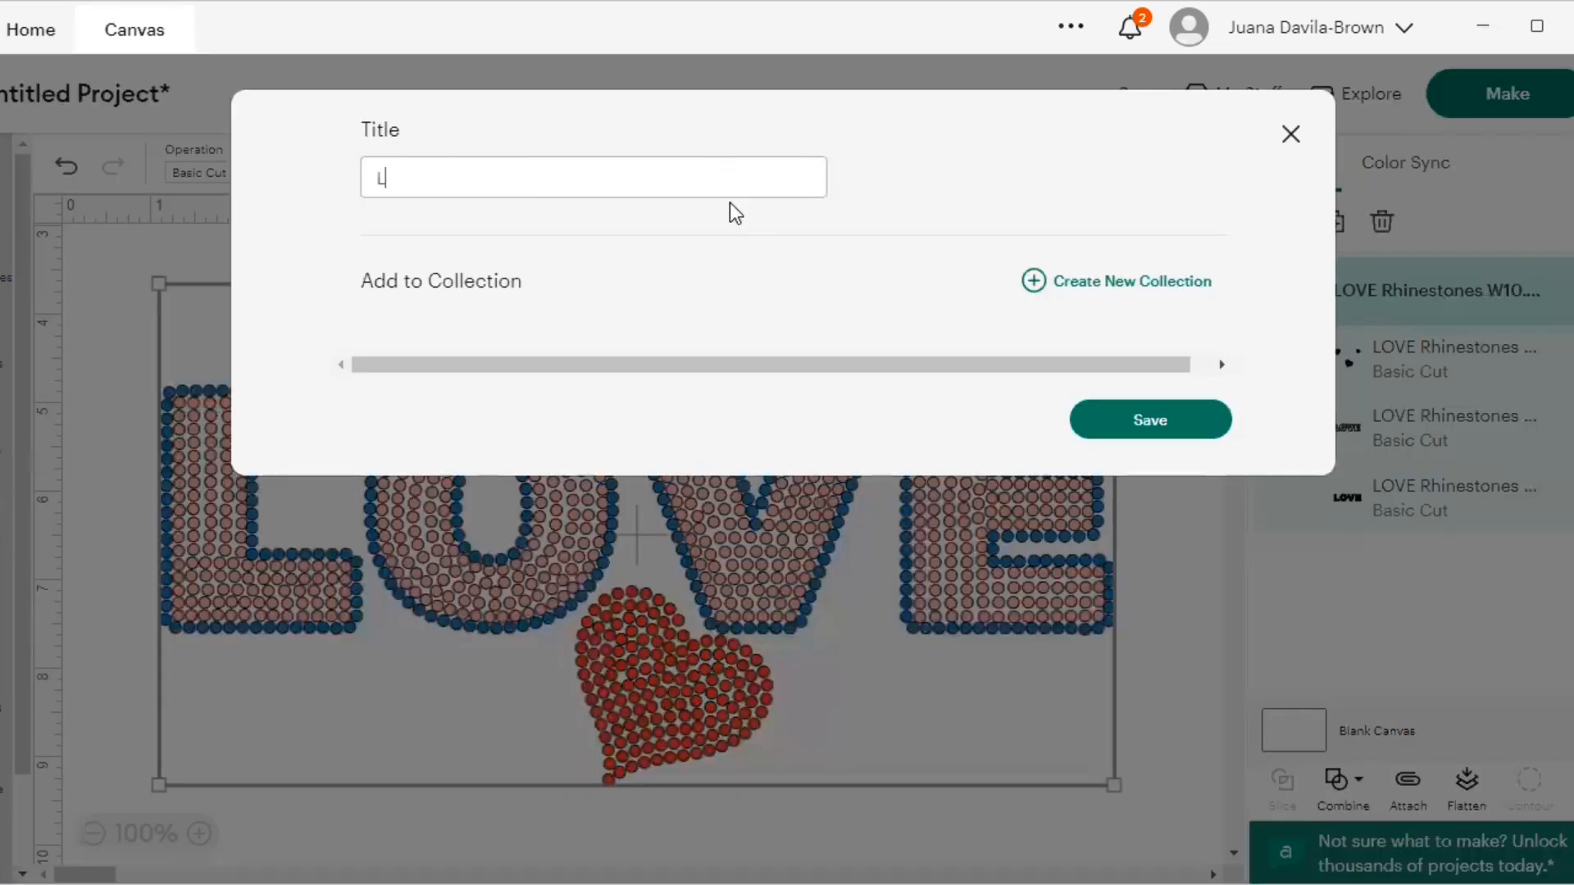
type("OVE herat")
key("BackSpace")
key("BackSpace")
key("BackSpace")
type("art")
left_click(1149, 423)
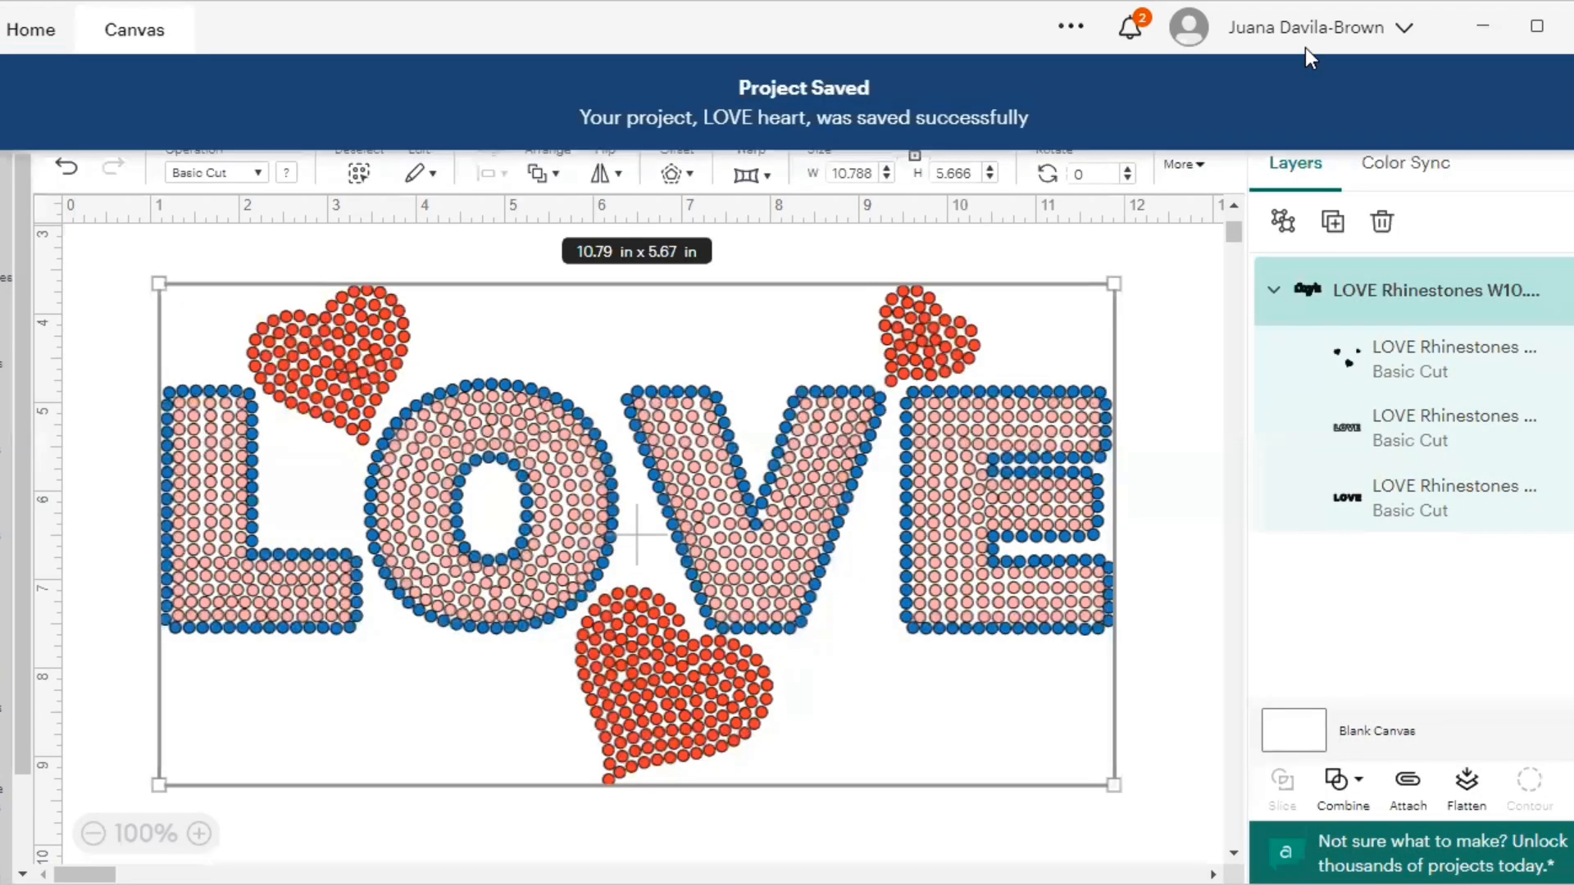
Deselect the LOVE design and send the project to mat preparation for cutting
scroll(1172, 456, "down", 1)
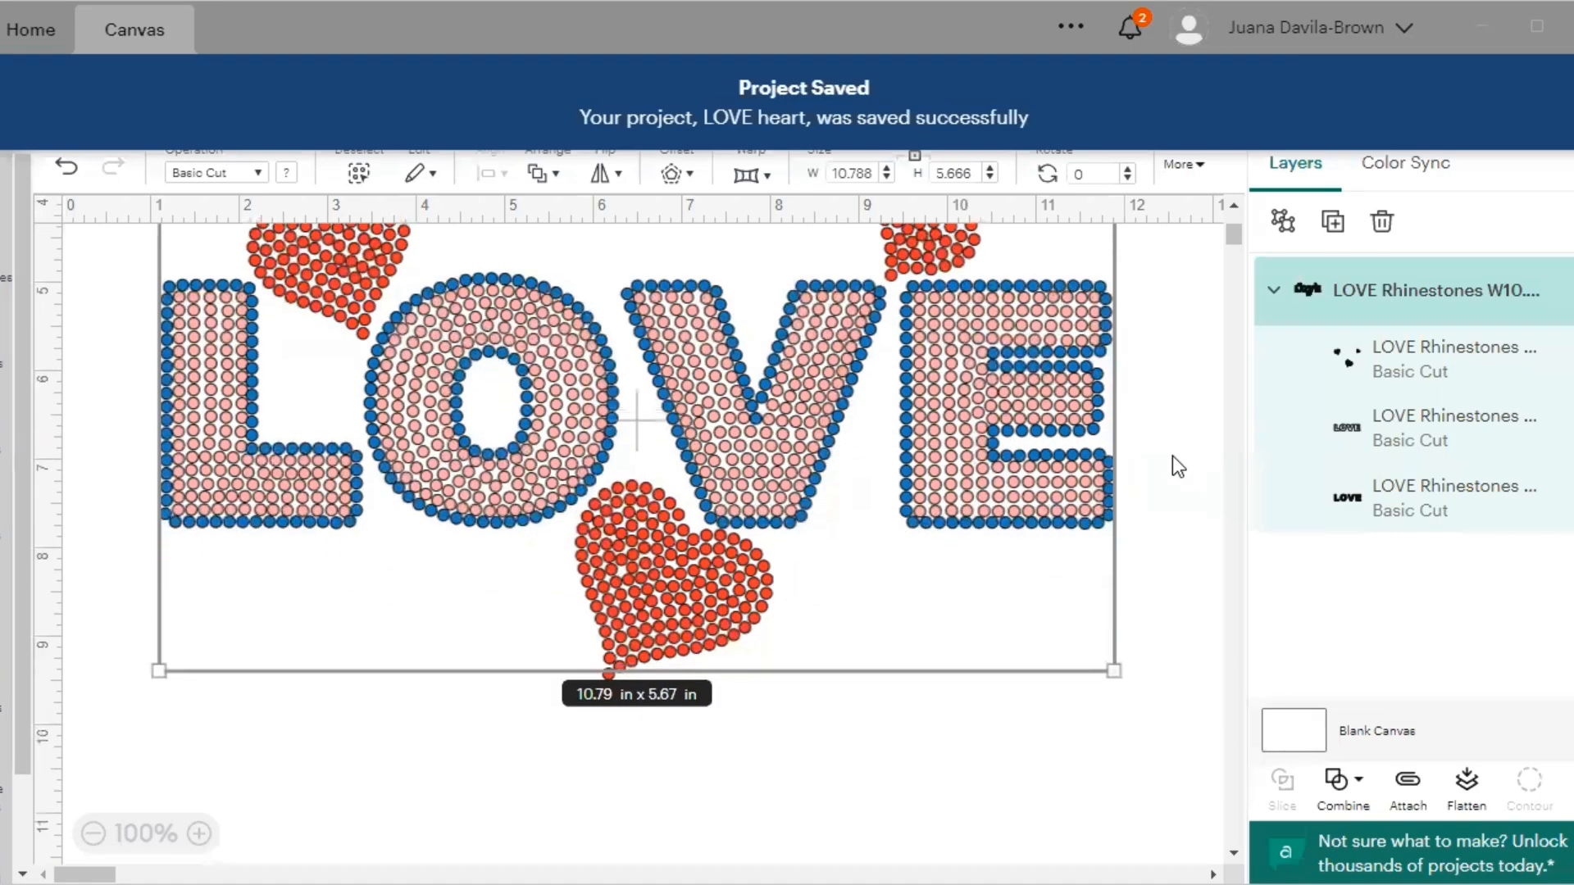
scroll(1159, 459, "up", 2)
scroll(1159, 459, "up", 1)
scroll(1145, 463, "down", 2)
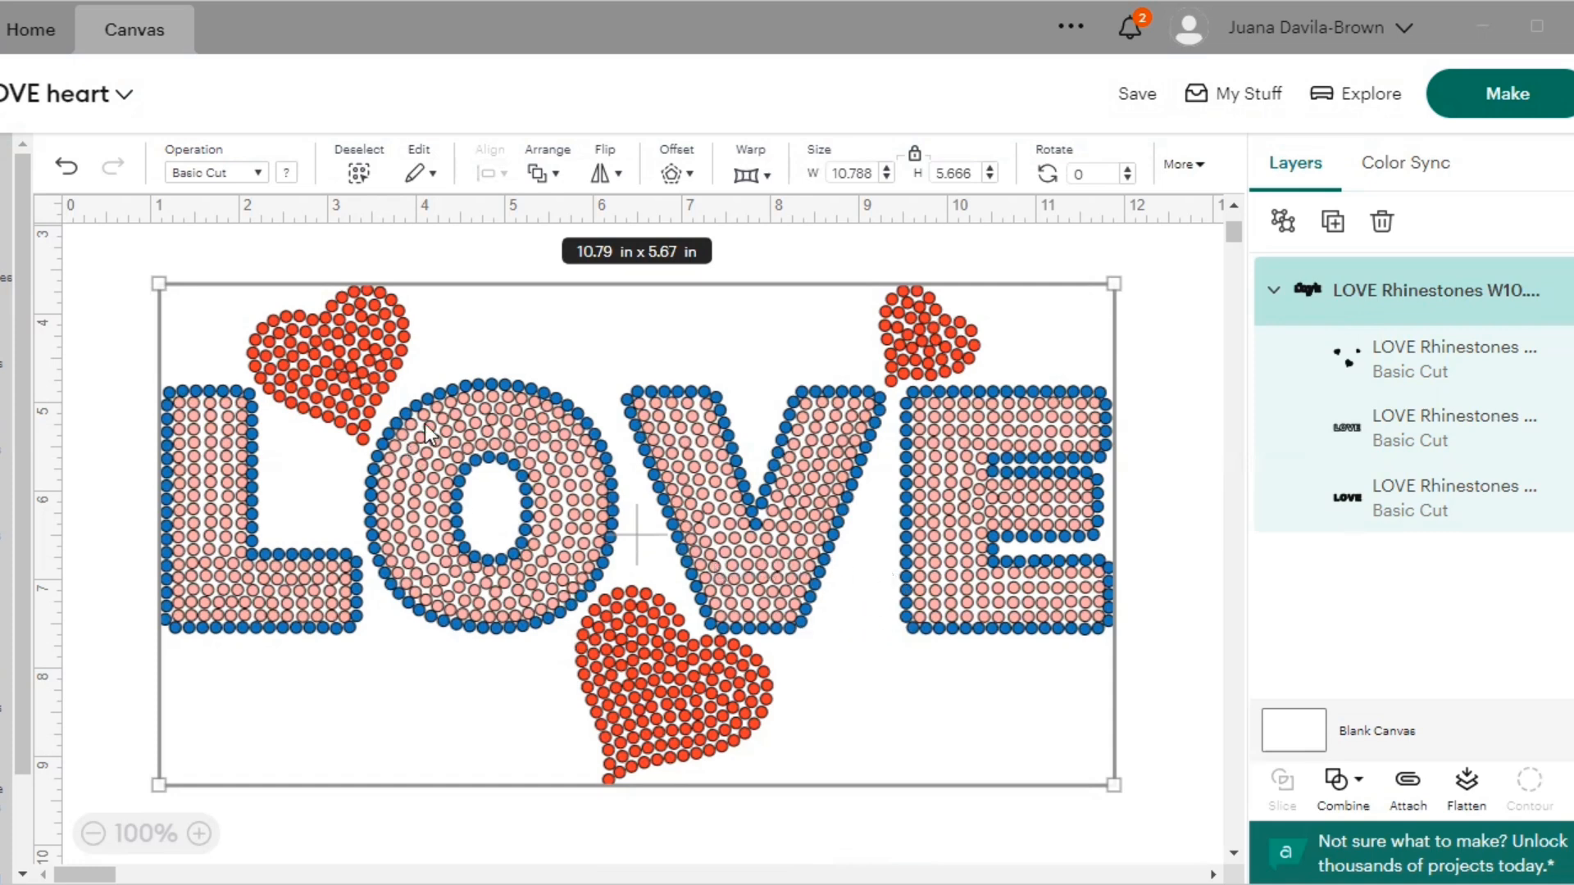
left_click(1209, 235)
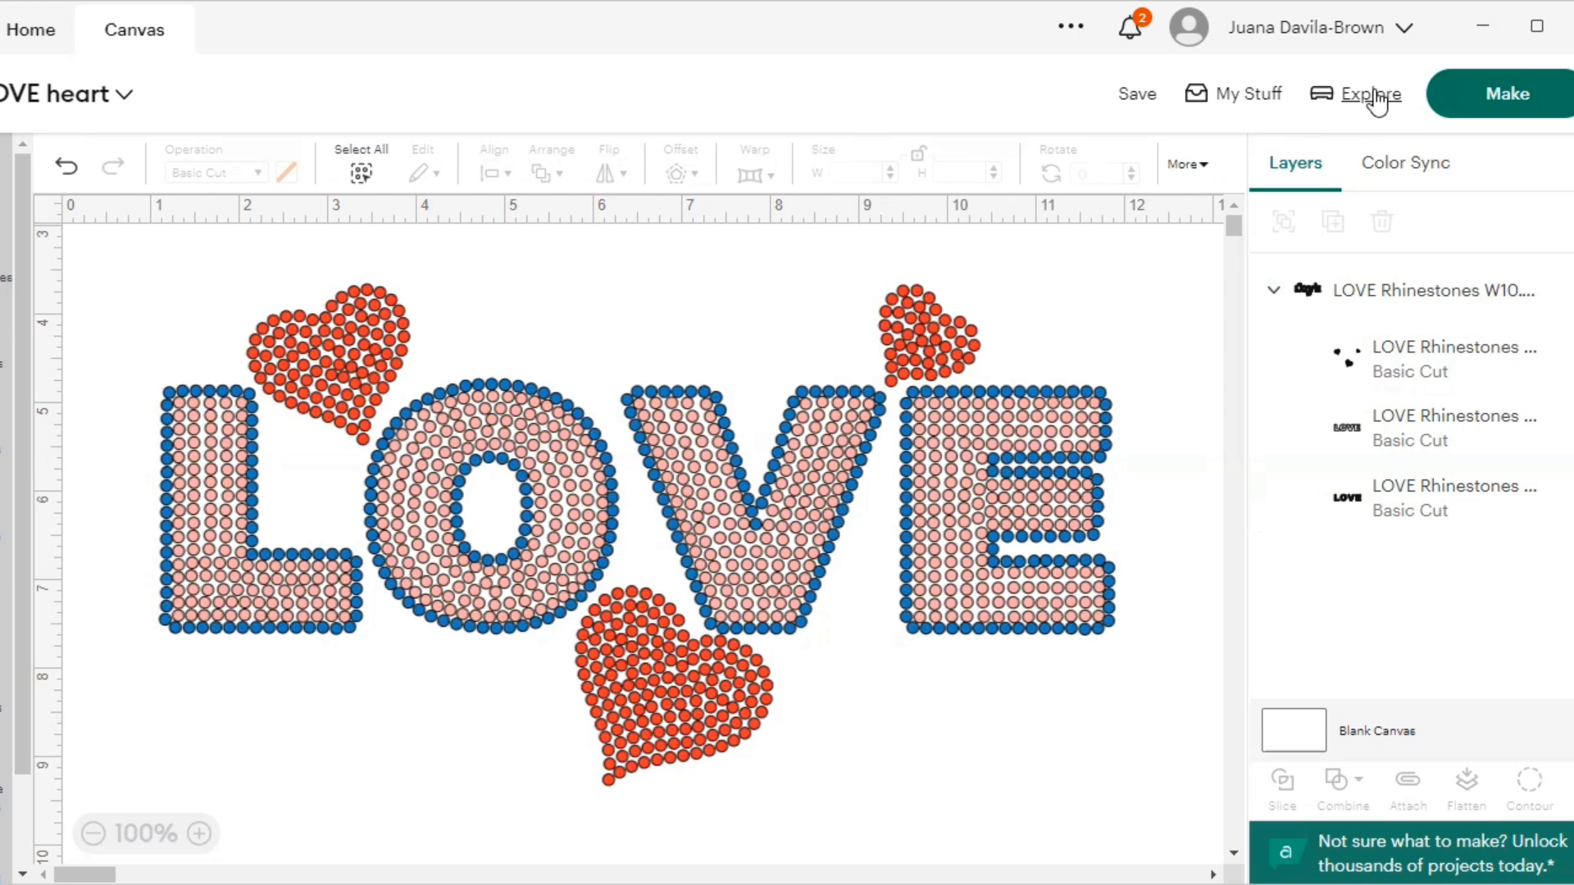
left_click(1502, 98)
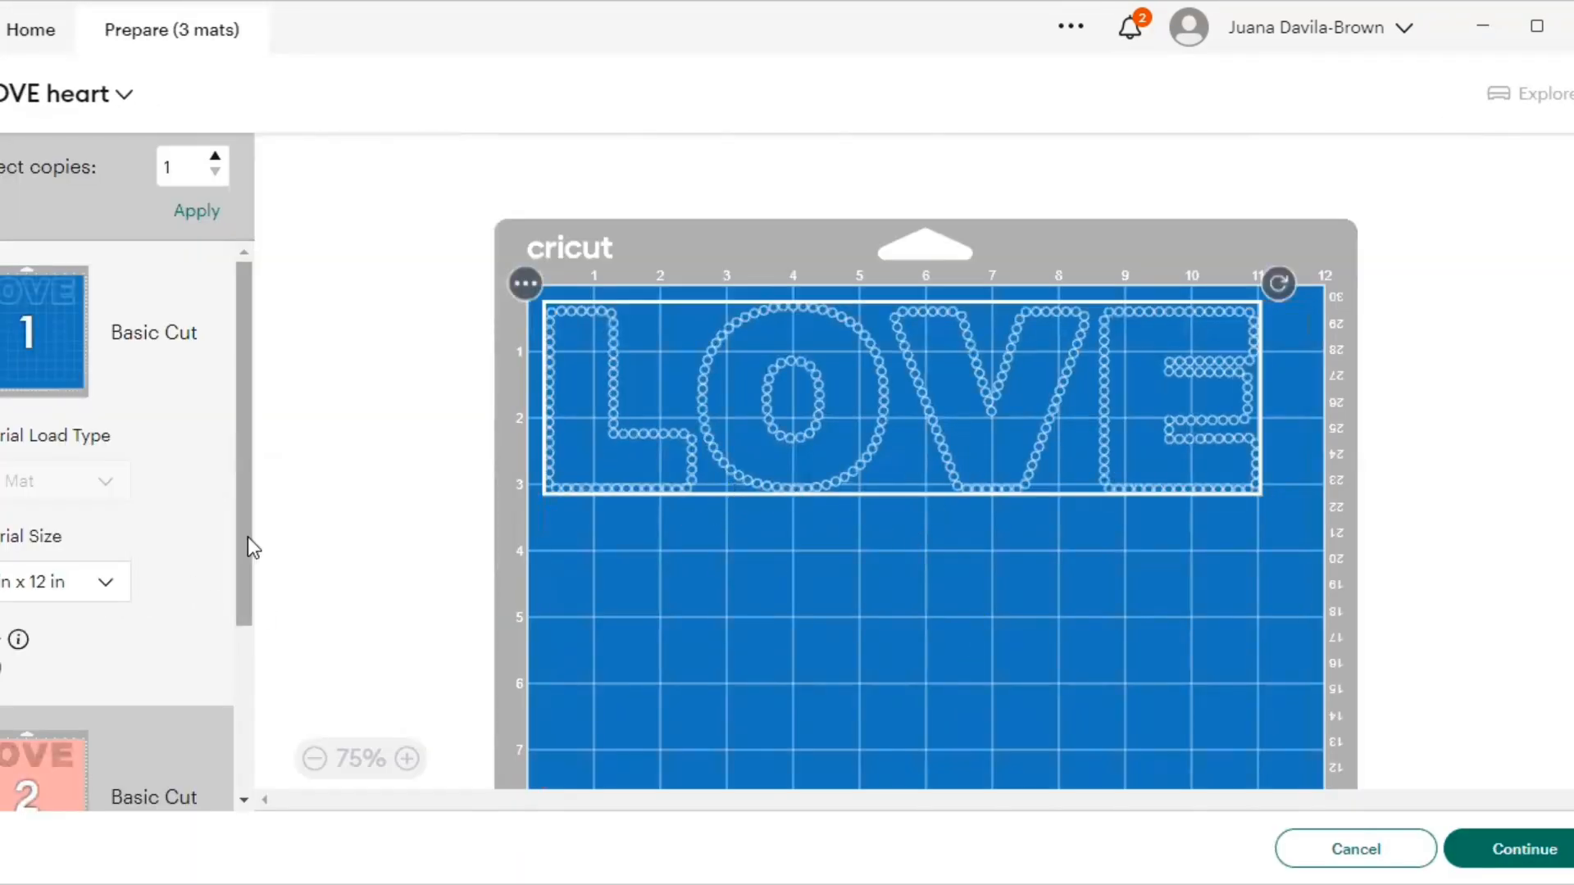
Examine how the filled LOVE letters and the hearts are laid out on the second and third mats
left_click_drag(243, 611, 249, 692)
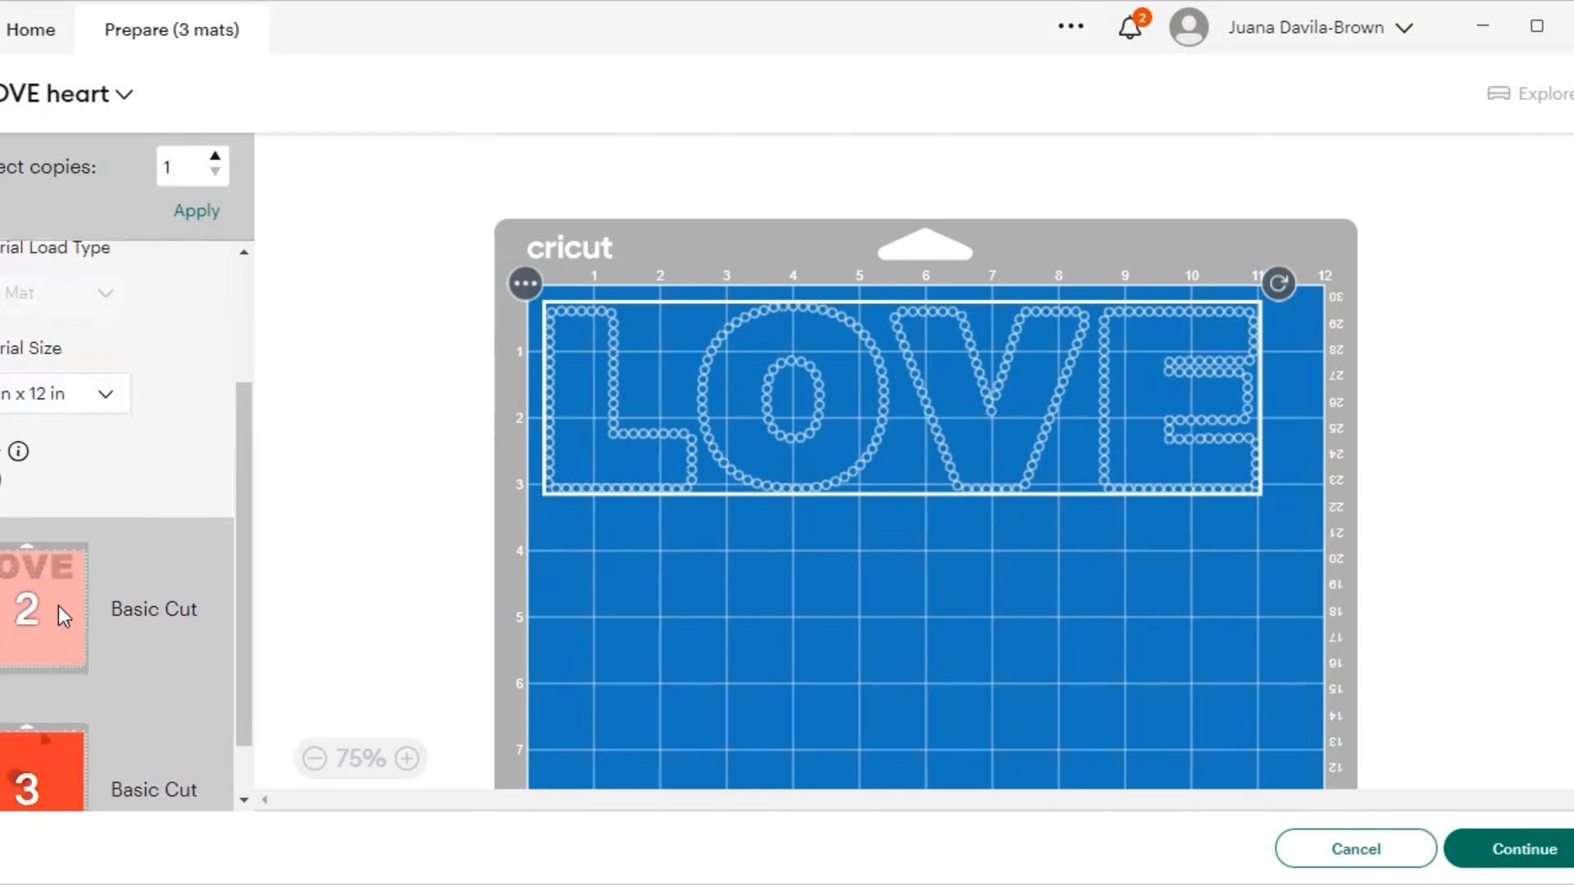
left_click(57, 611)
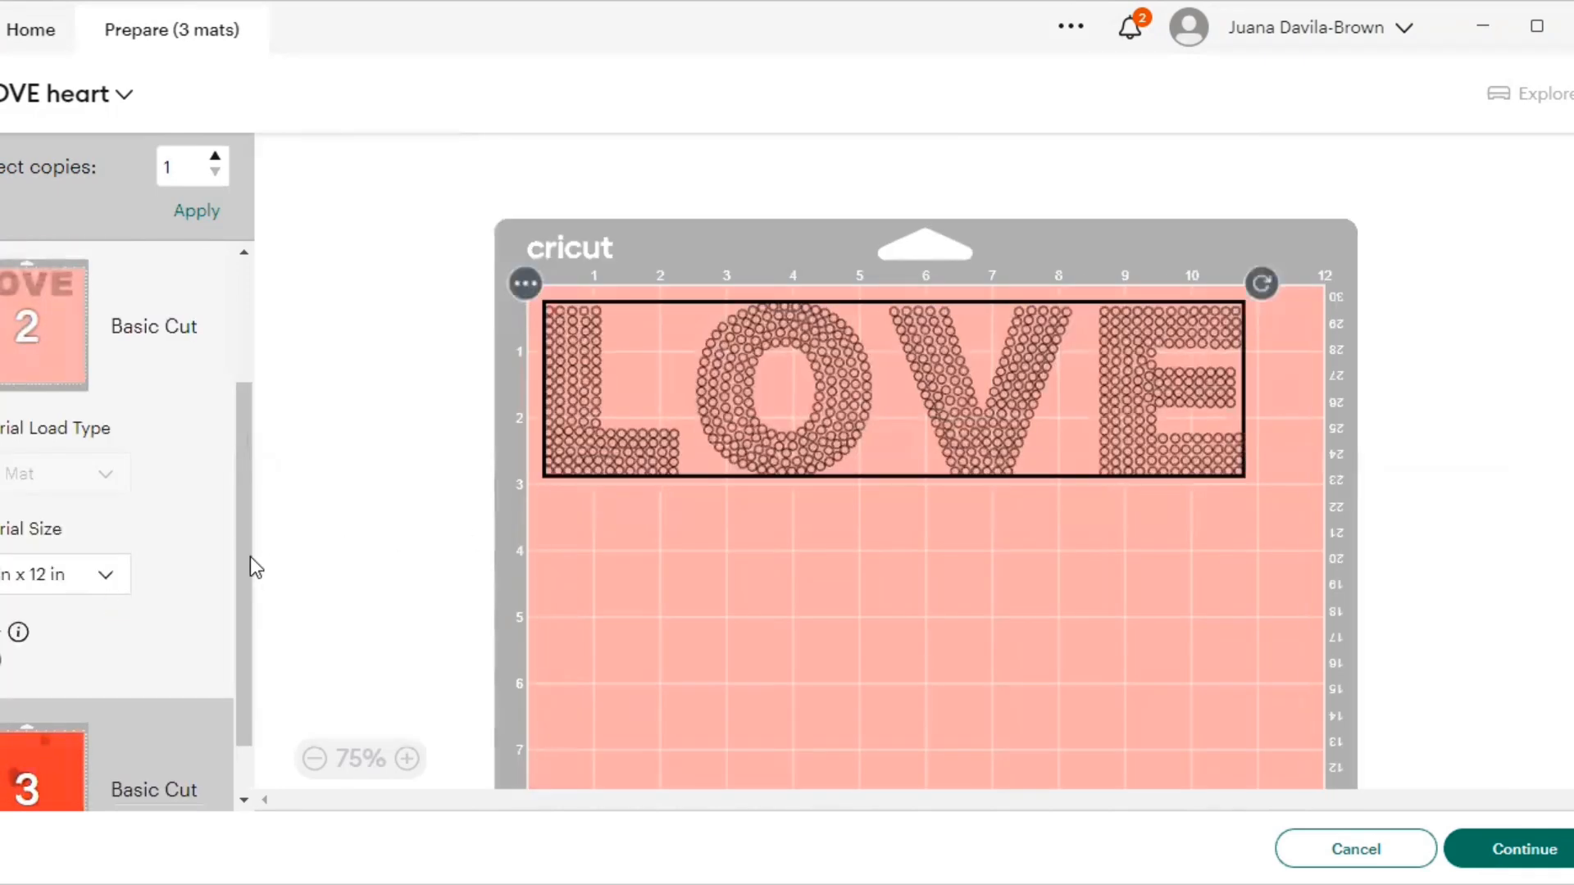
left_click_drag(250, 566, 253, 607)
left_click(48, 686)
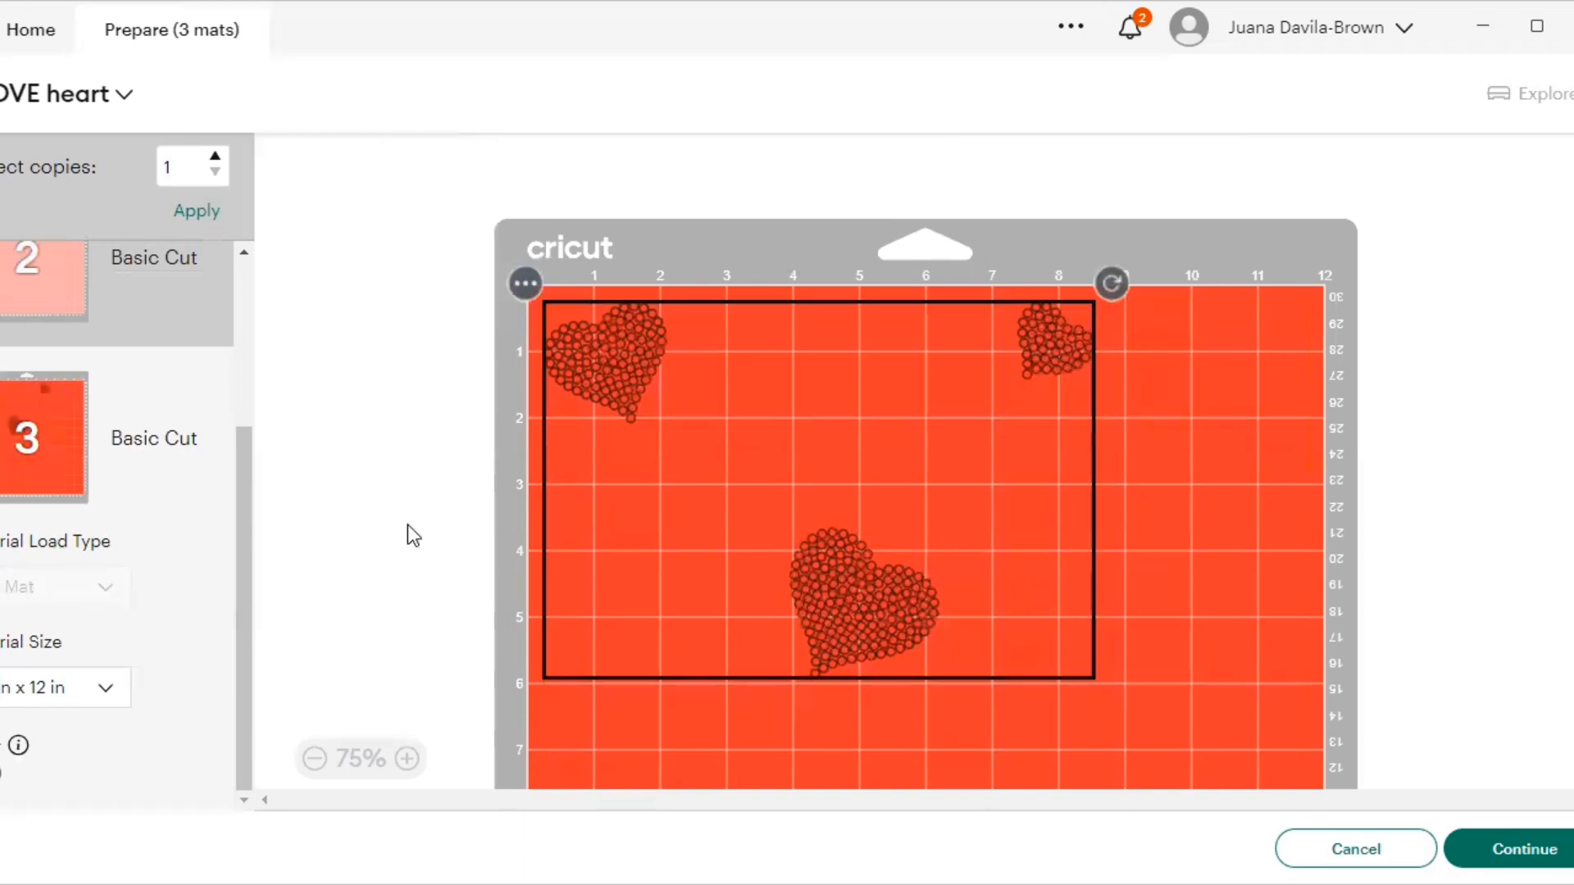
left_click_drag(244, 443, 242, 362)
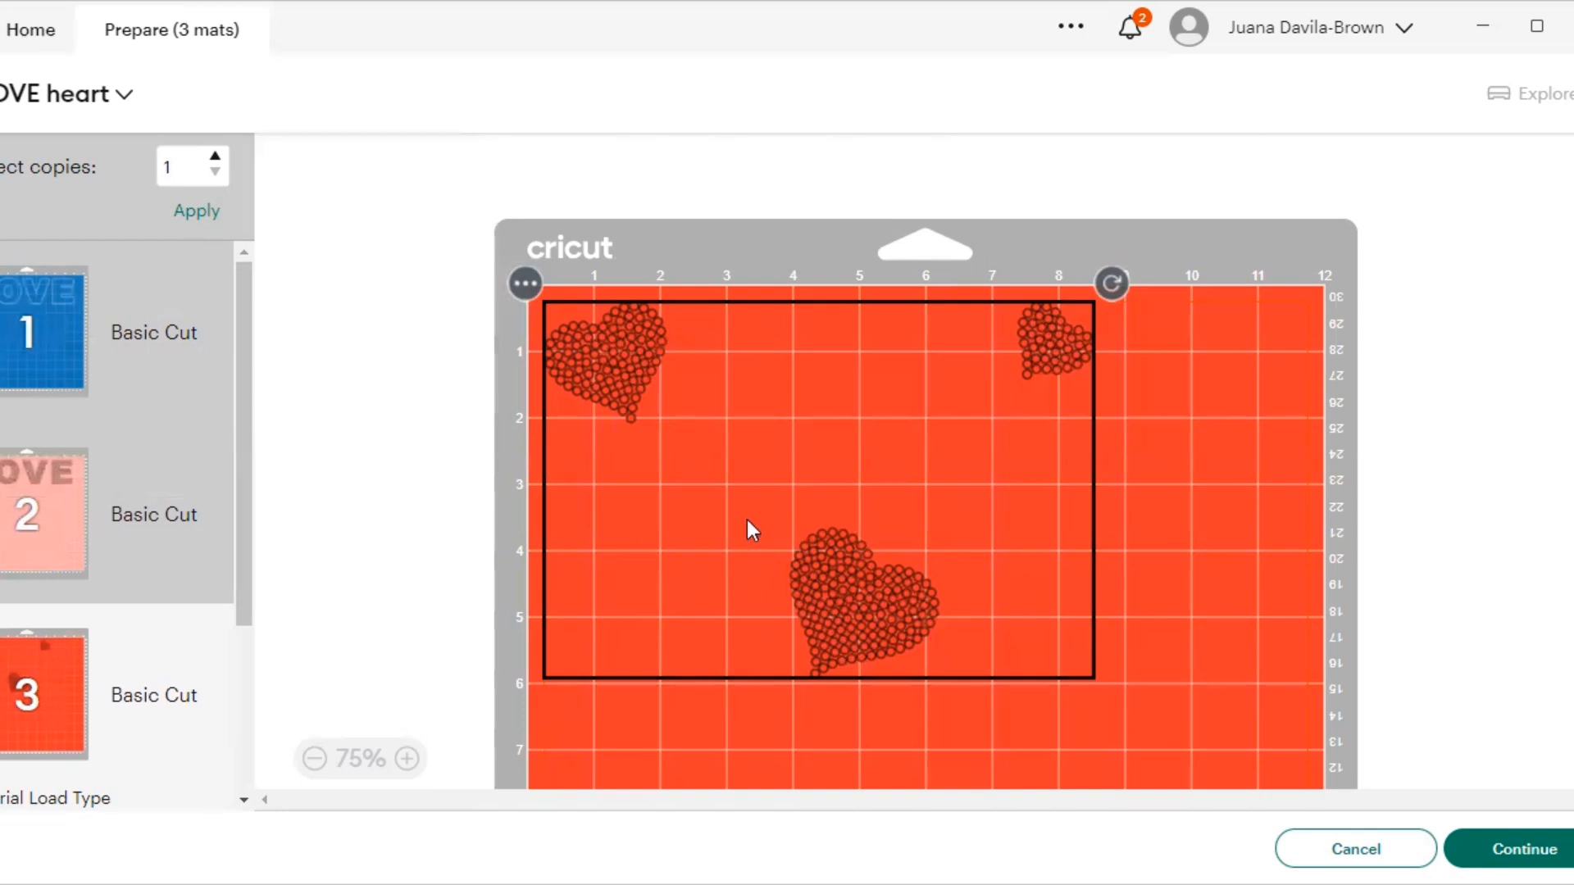
scroll(830, 518, "down", 2)
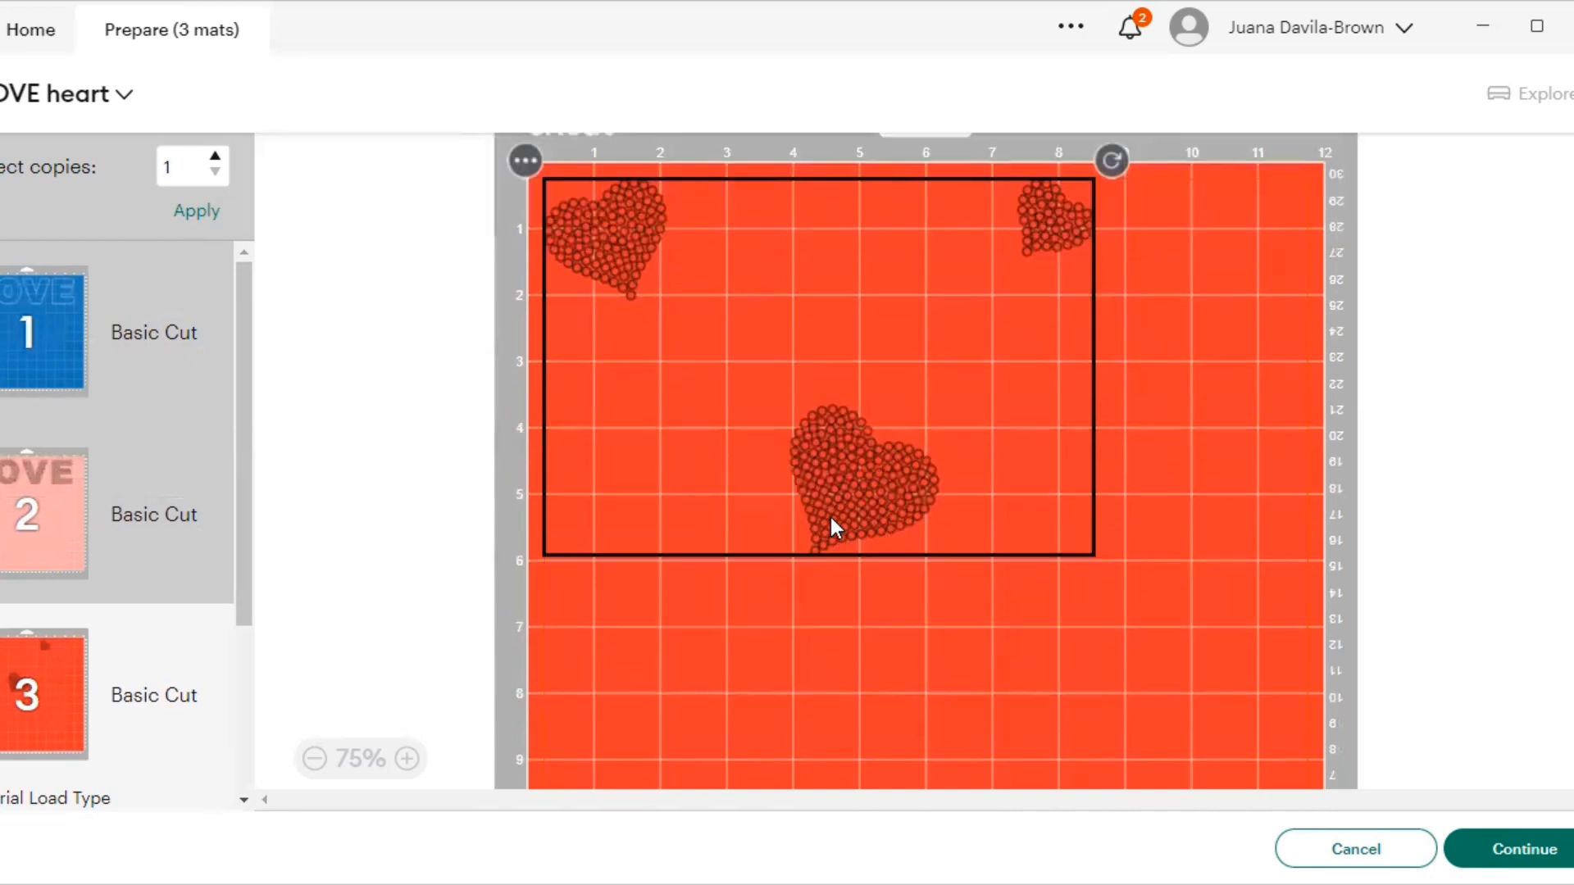
scroll(830, 518, "down", 2)
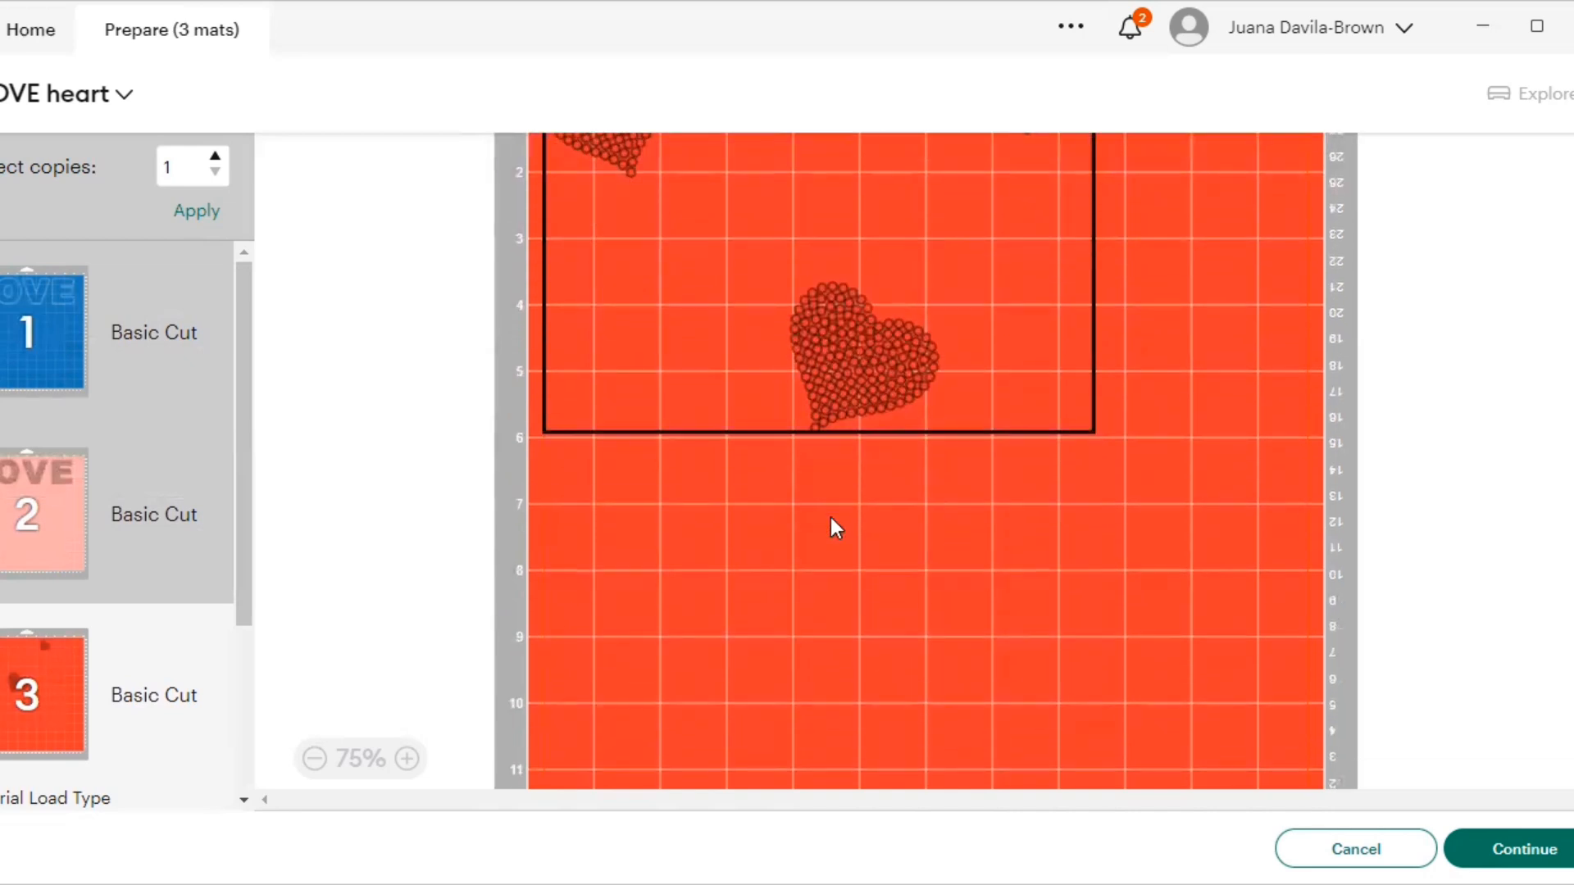
scroll(828, 519, "up", 4)
scroll(828, 513, "down", 2)
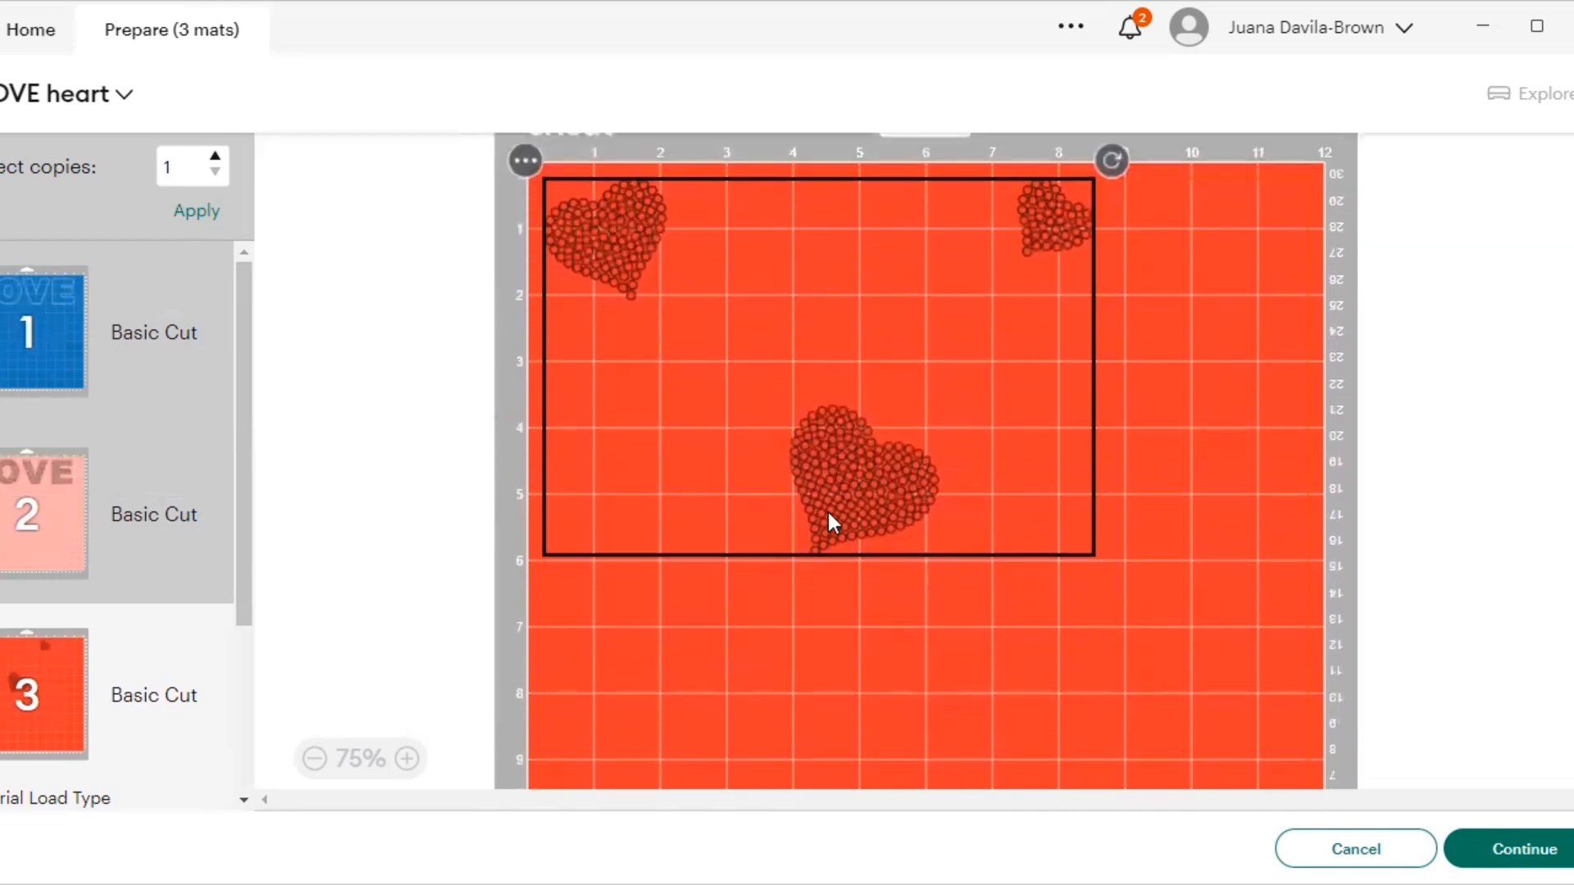
Move the LOVE outline from the blue mat onto the pink mat holding the filled letters
left_click(51, 356)
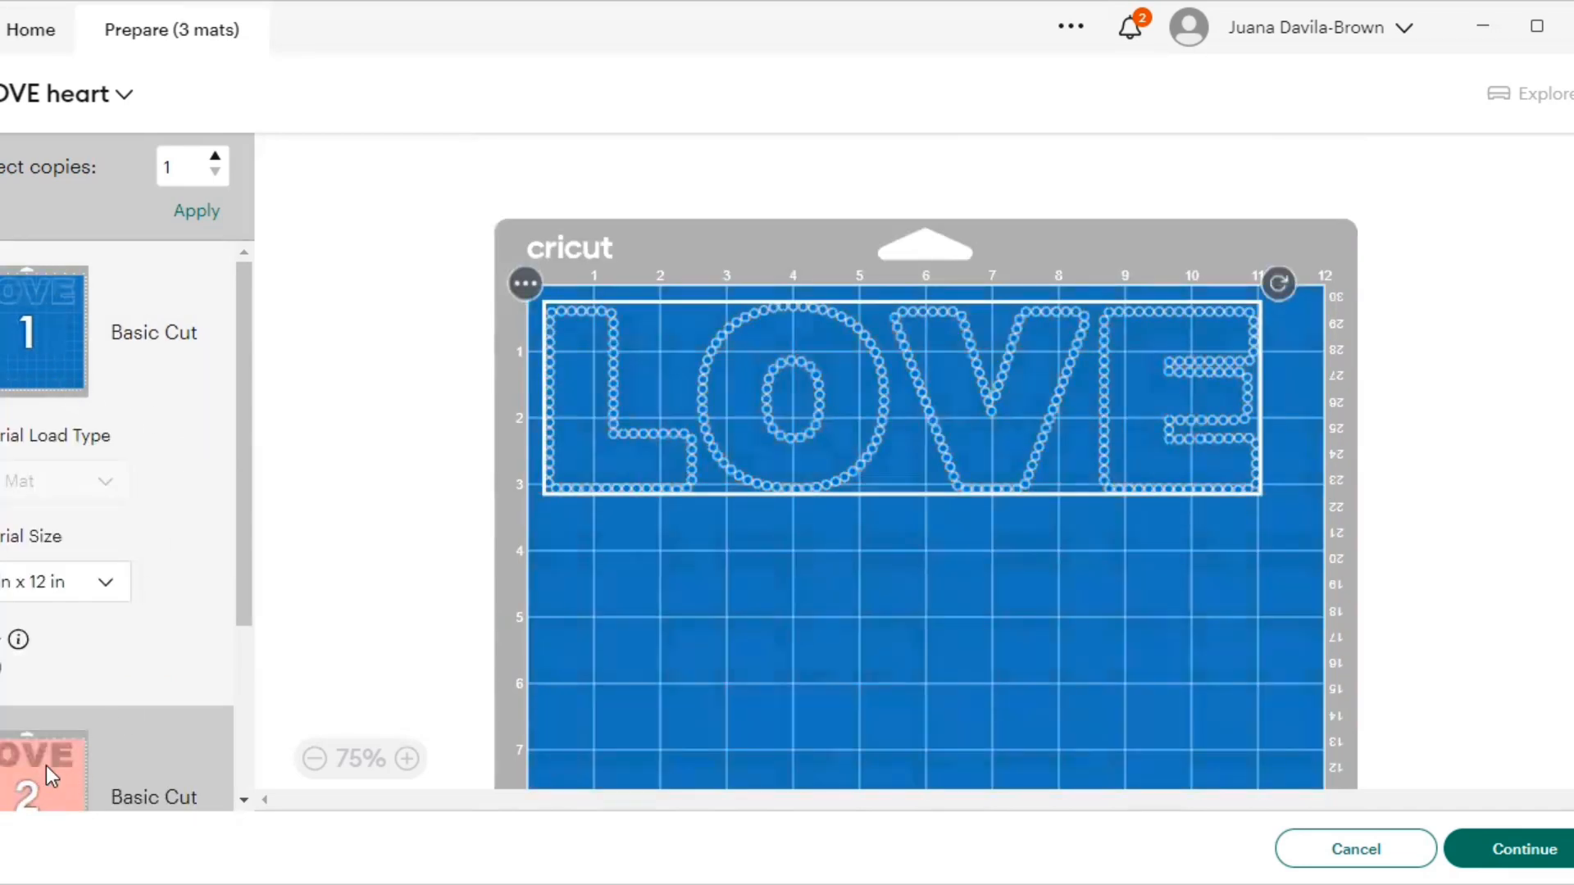
left_click(525, 286)
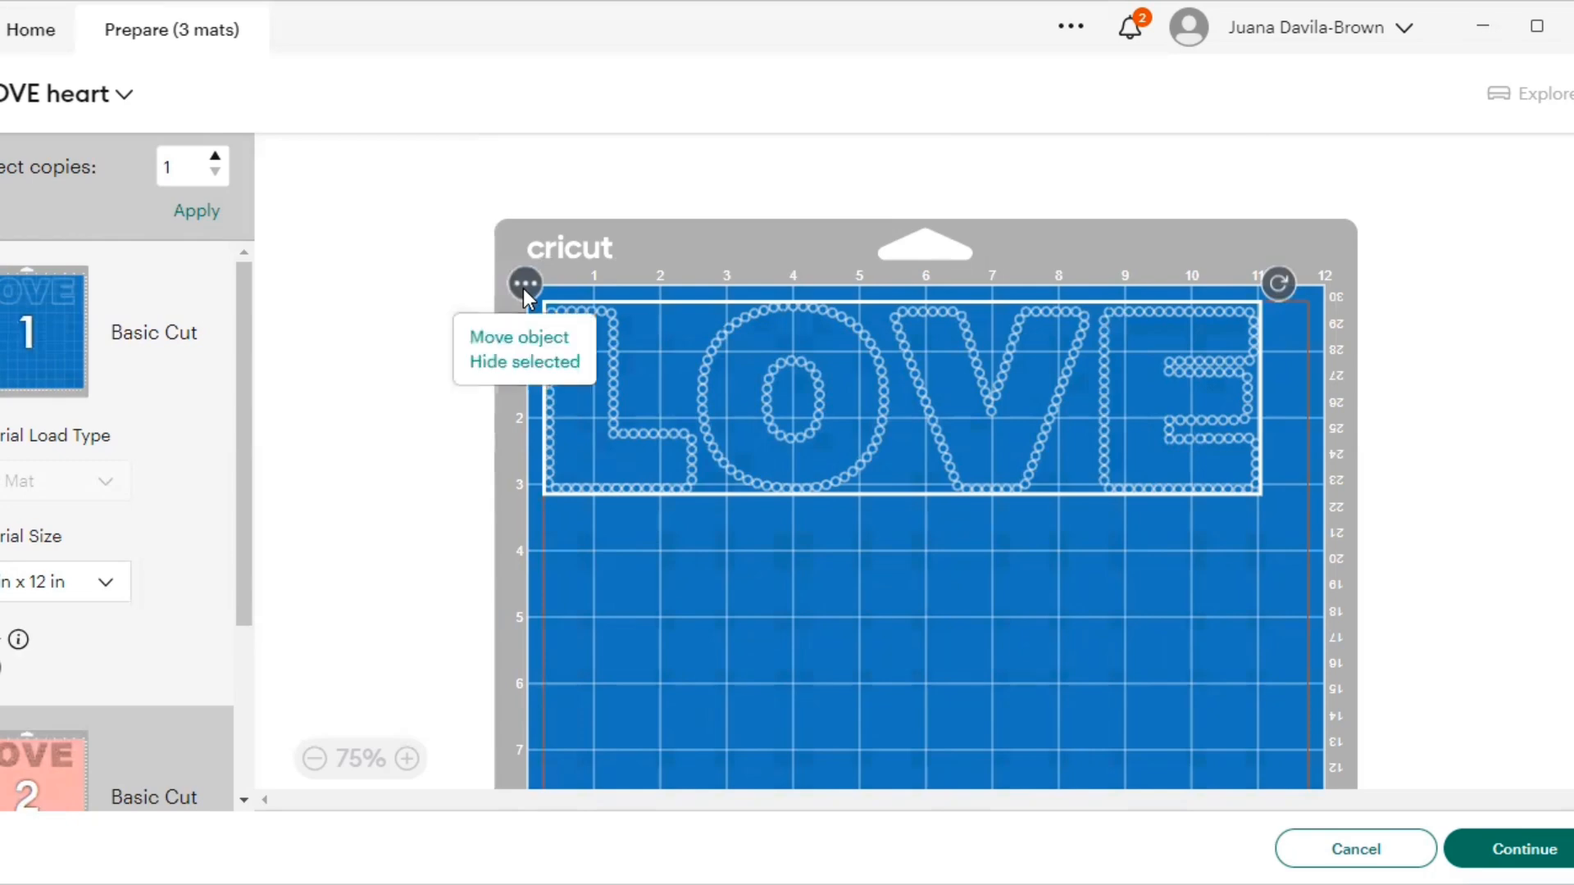
left_click(508, 343)
left_click(622, 368)
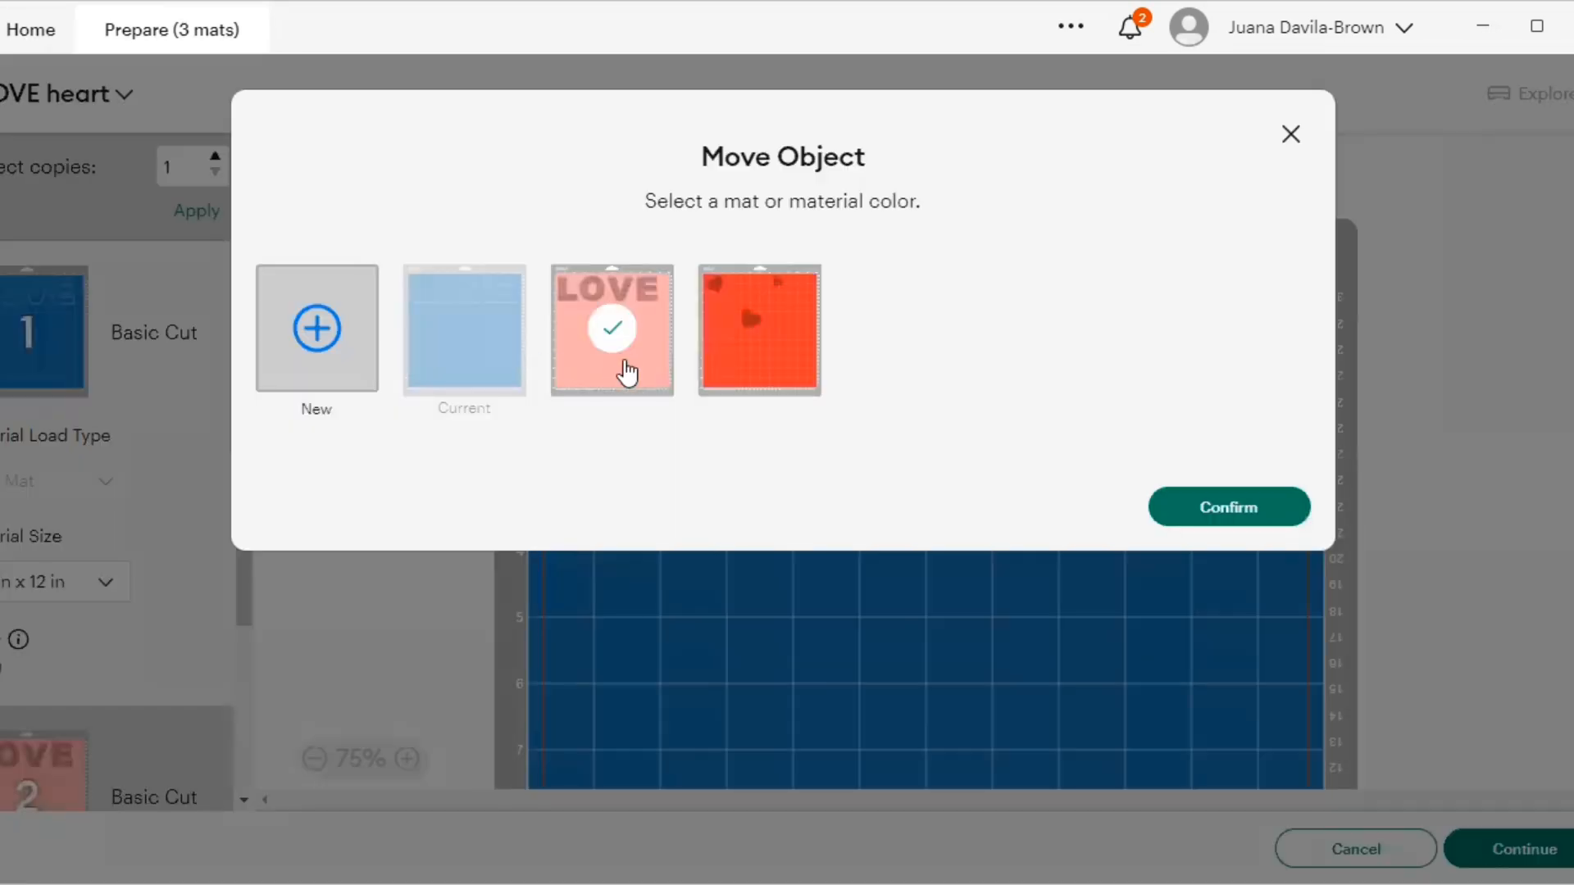
left_click(1246, 508)
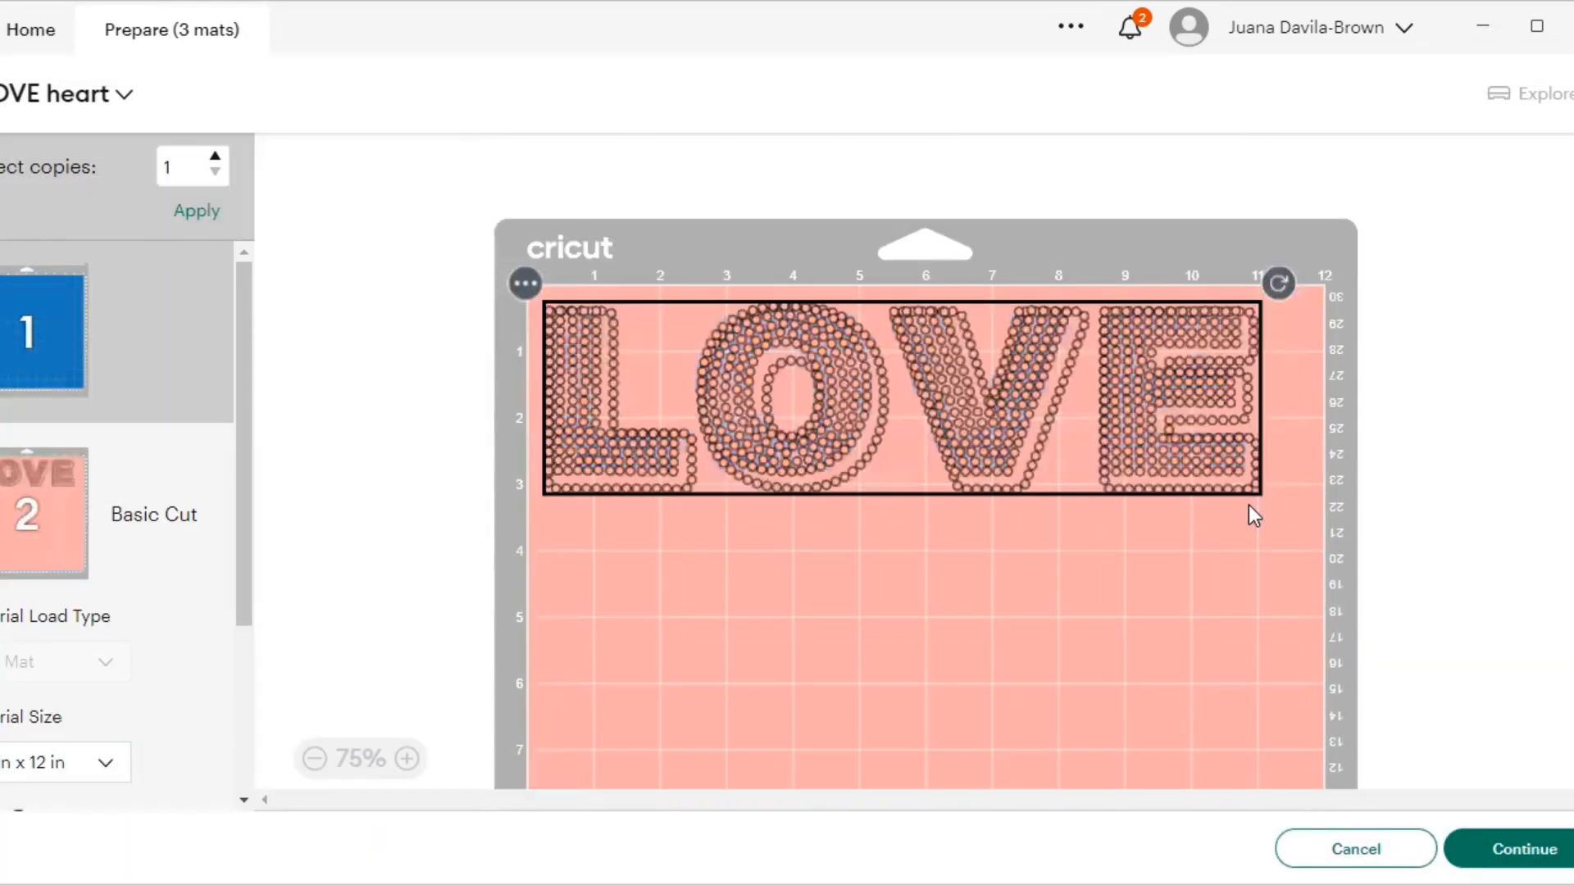
Separate the two LOVE pieces on the pink mat, placing the filled letters below the outline at about 4.3 to 7 inches down
left_click_drag(839, 435, 846, 634)
left_click_drag(862, 465, 882, 474)
scroll(987, 618, "down", 4)
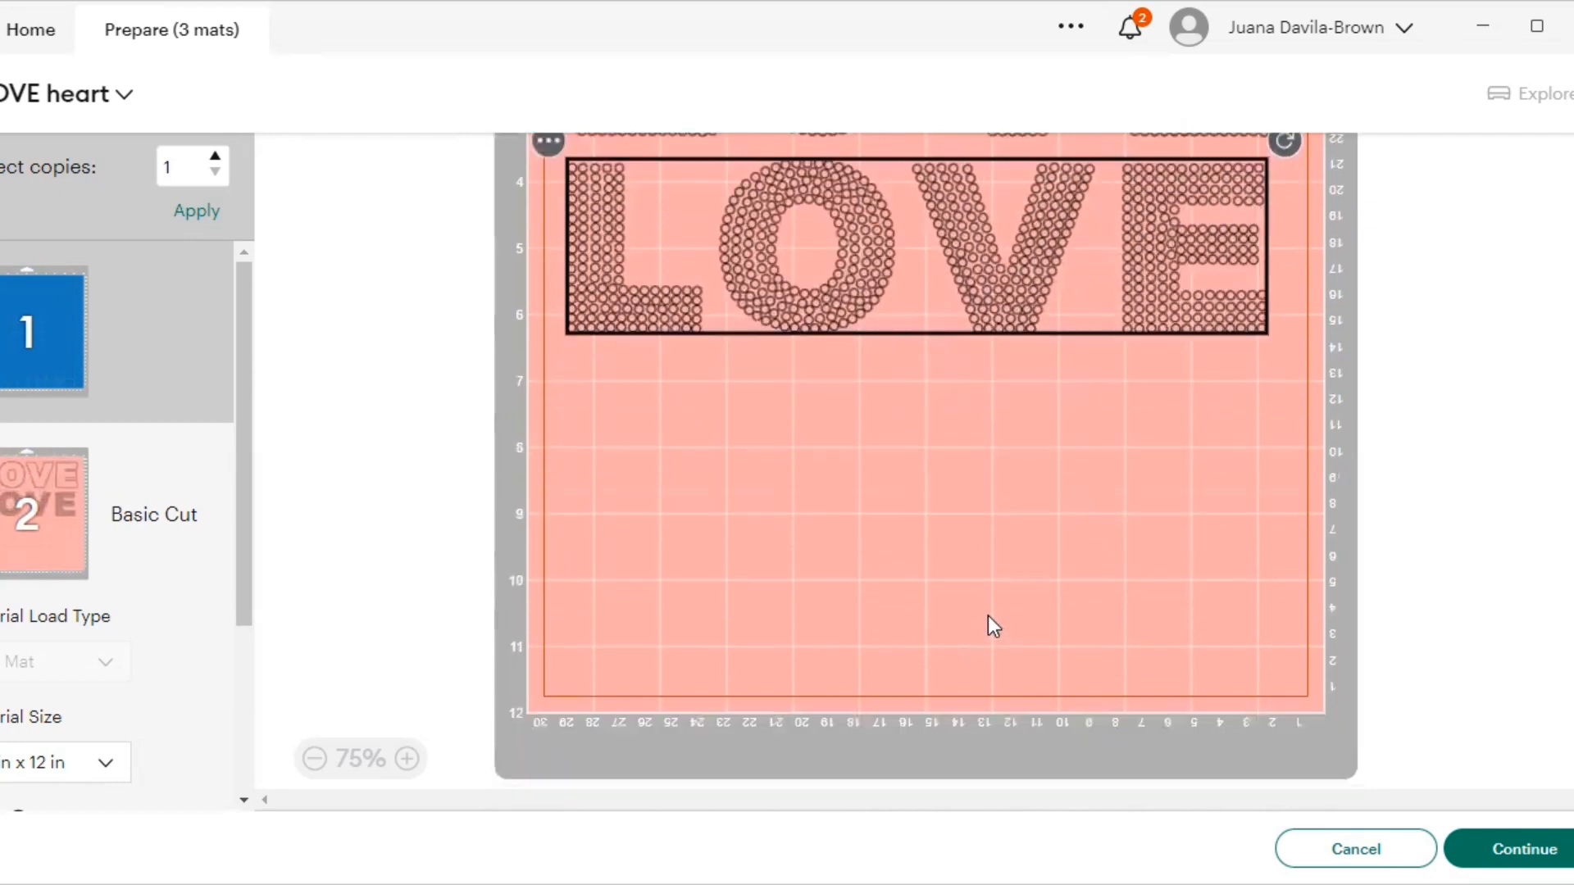
scroll(706, 520, "up", 3)
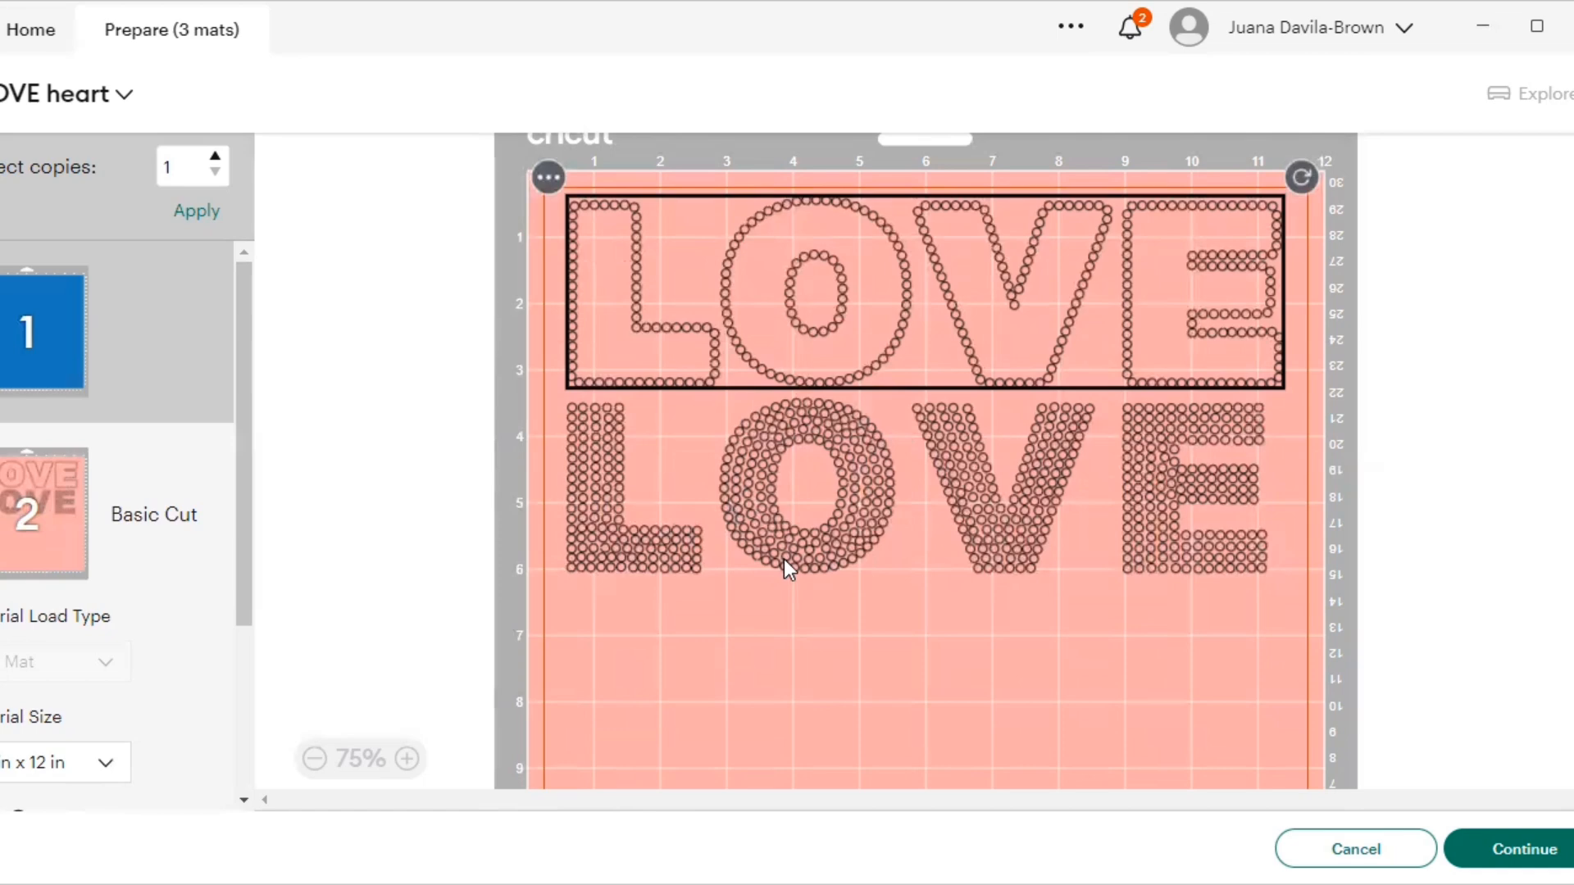
scroll(784, 559, "down", 2)
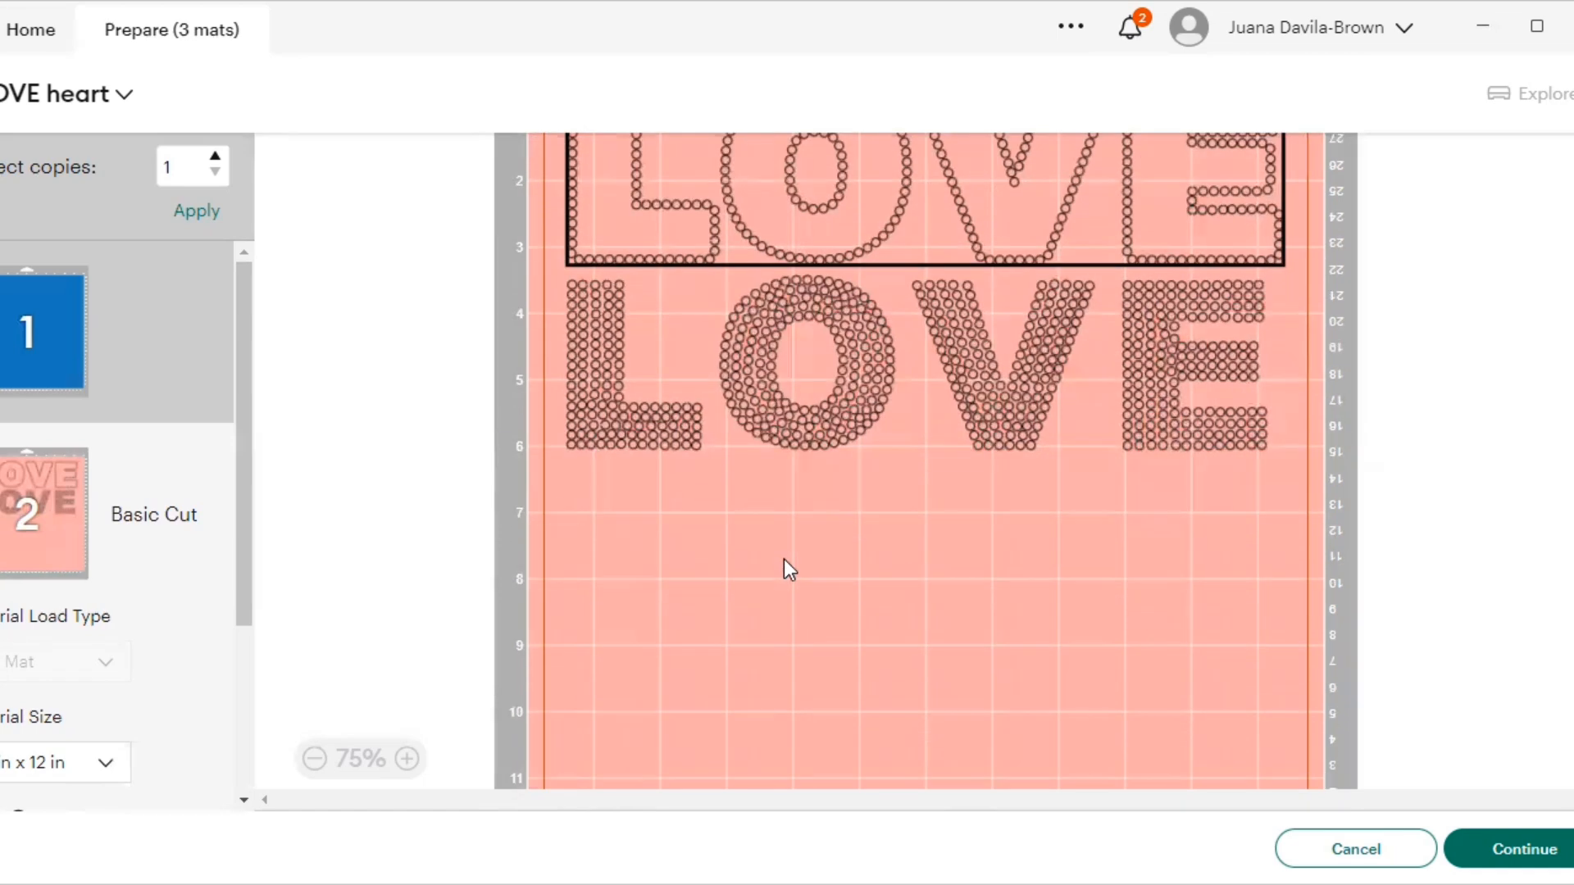
left_click_drag(857, 427, 859, 486)
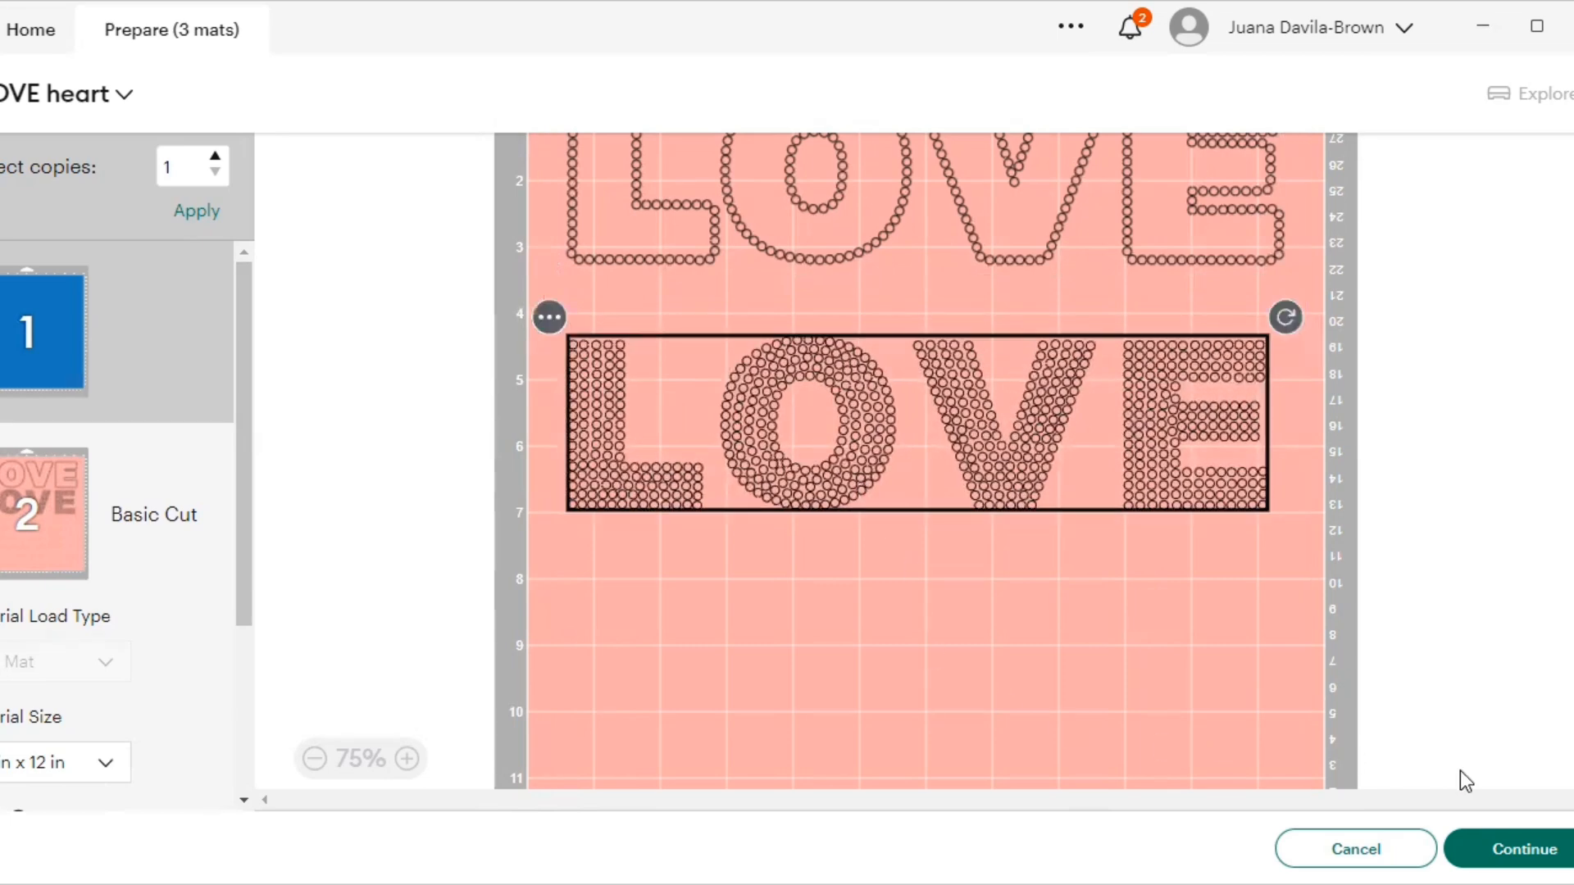
Continue to the cutting setup and browse the full list of compatible base materials
left_click(1503, 852)
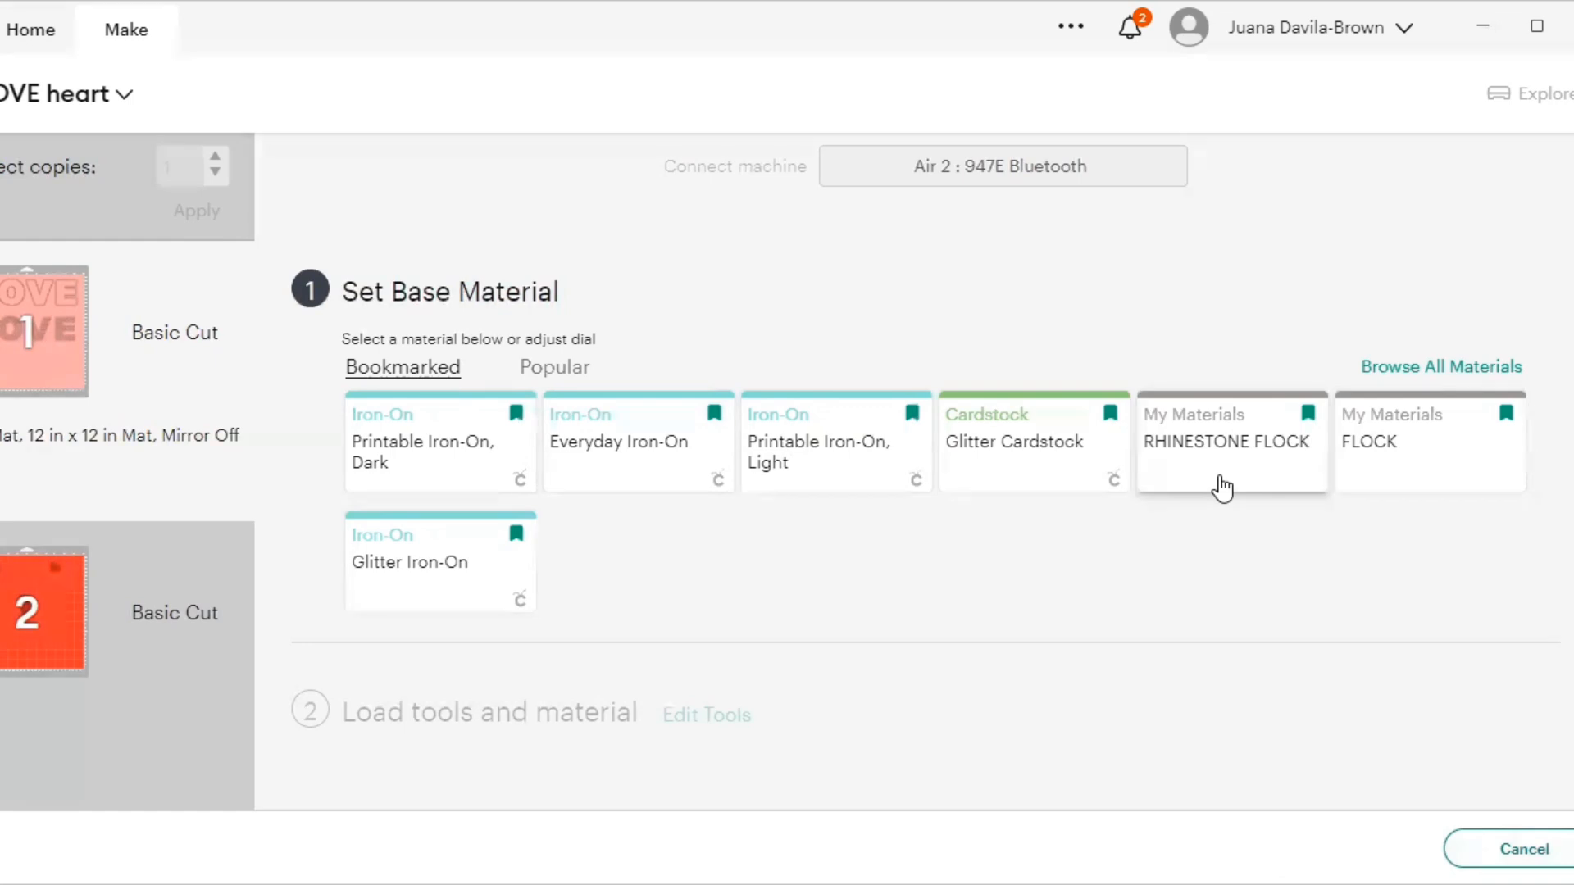
scroll(943, 582, "down", 2)
scroll(966, 574, "up", 2)
left_click(1401, 369)
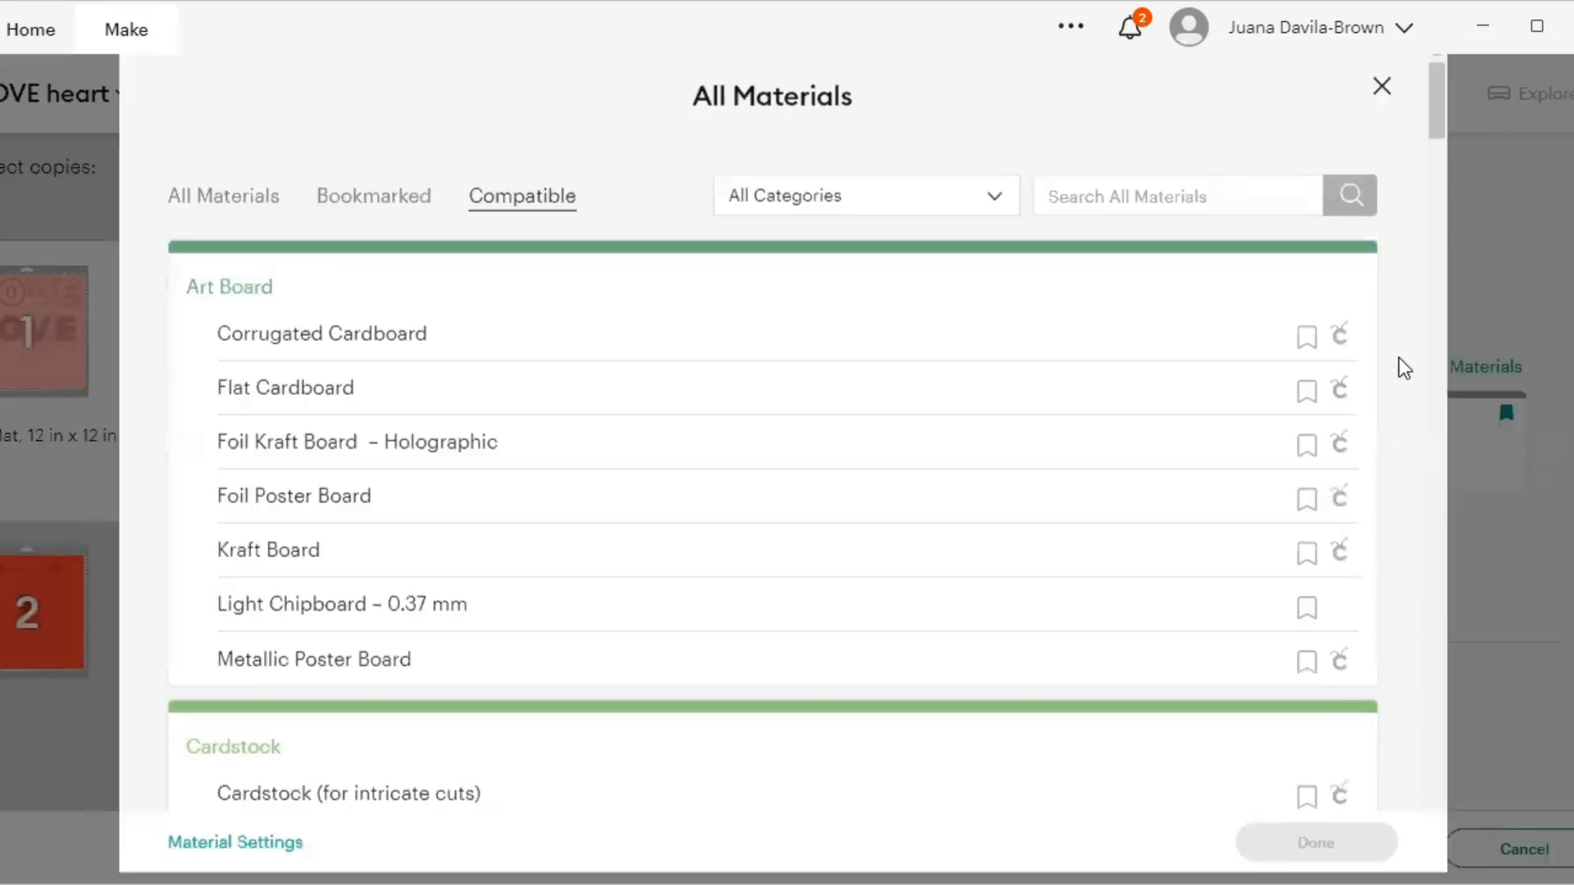
scroll(802, 289, "down", 20)
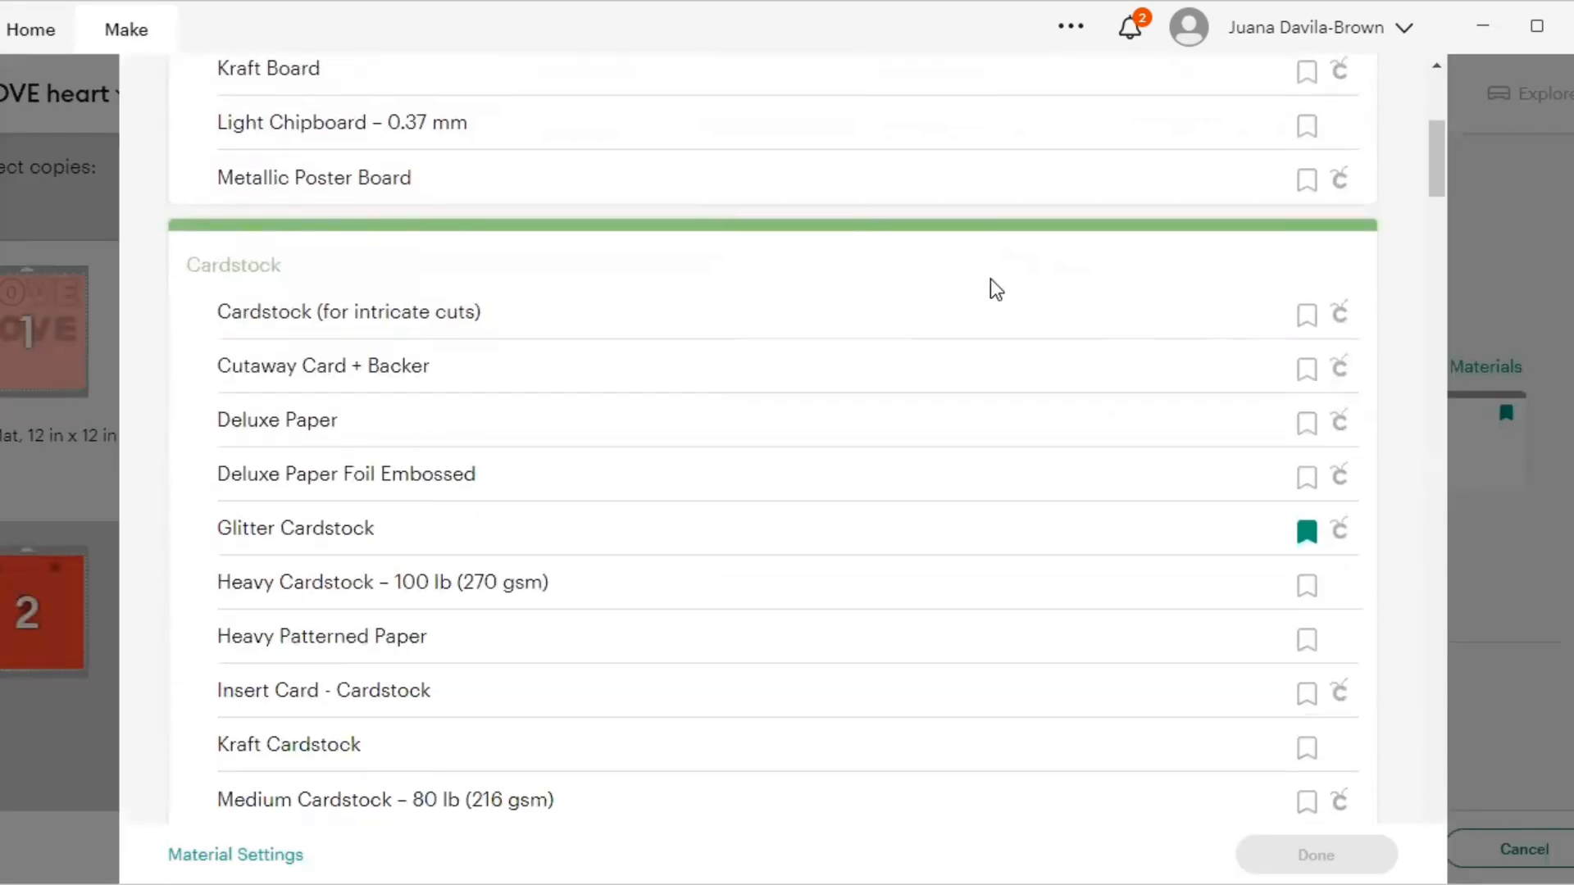
scroll(1027, 379, "down", 20)
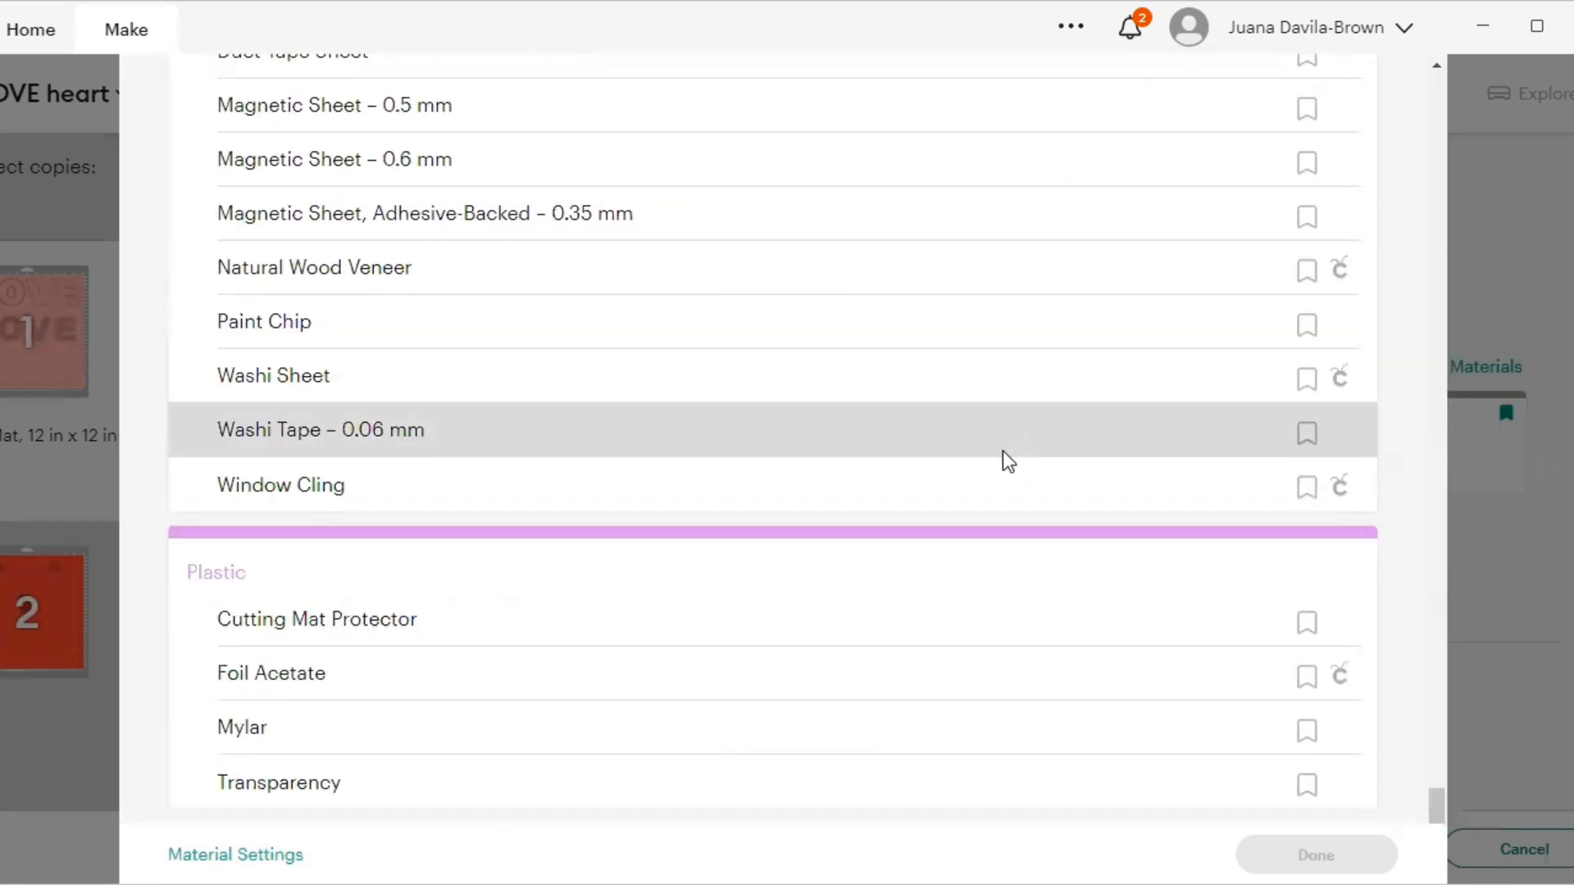
Look through the custom material settings for the cut pressure of RHINESTONE FLOCK
left_click(277, 855)
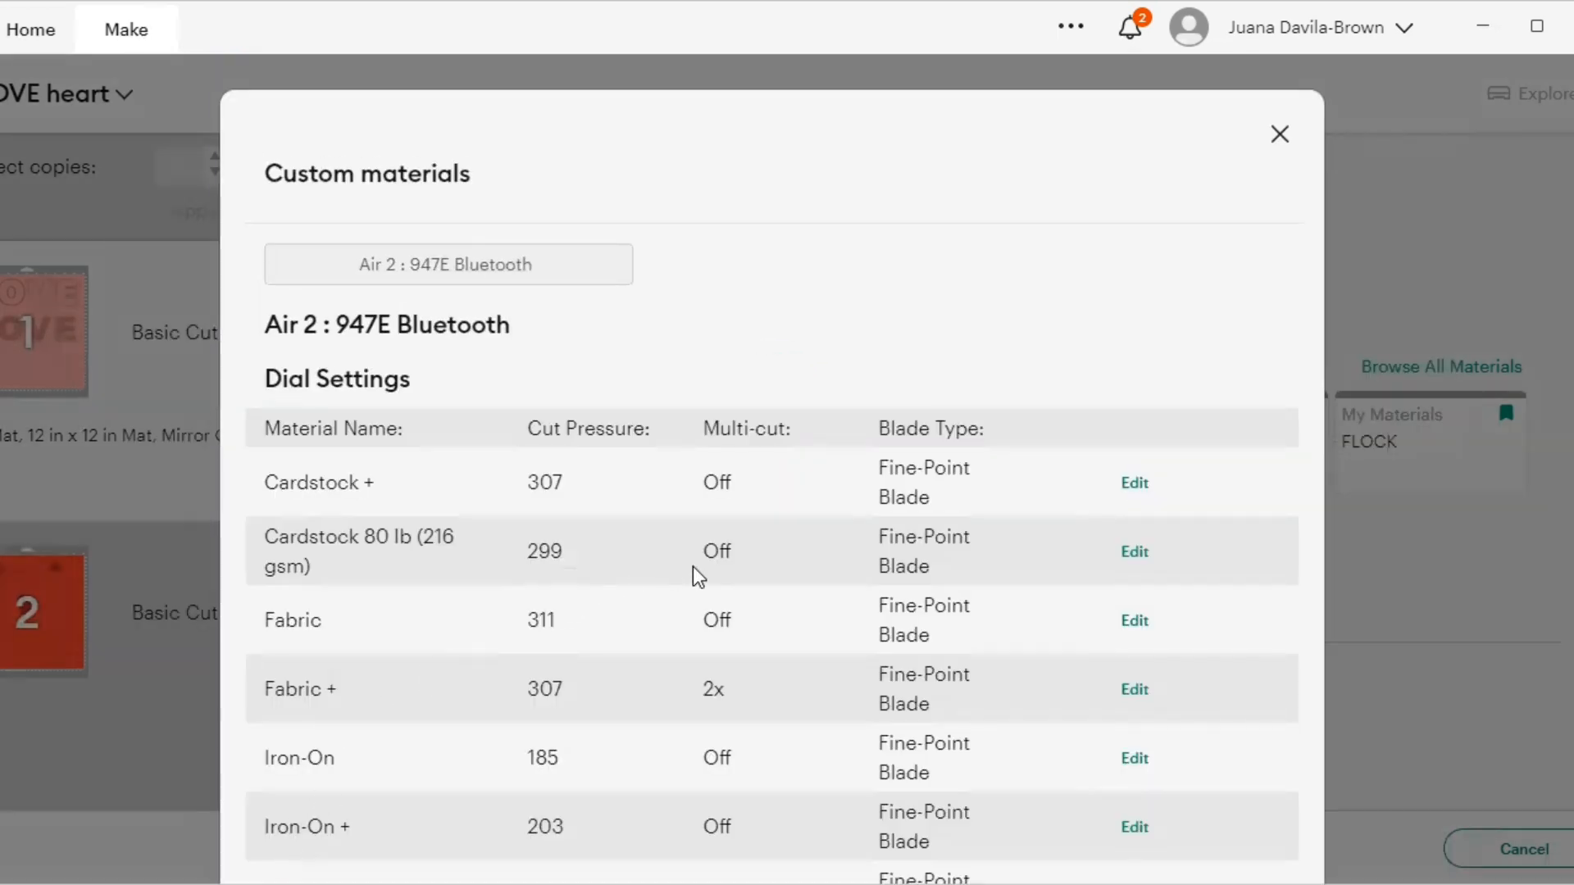
scroll(692, 567, "down", 20)
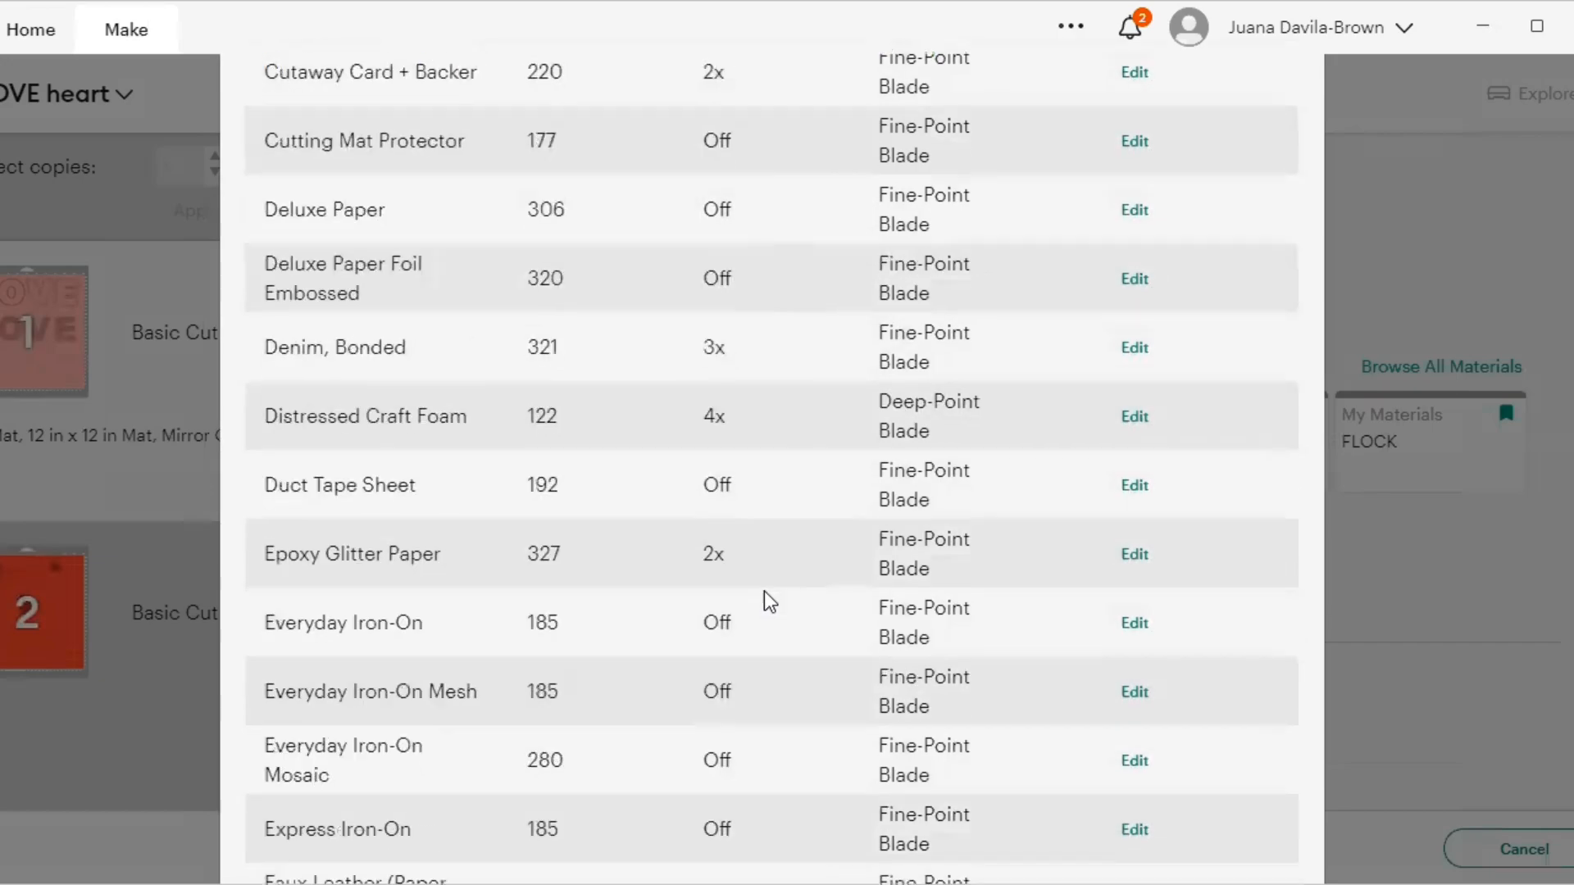
scroll(773, 611, "down", 20)
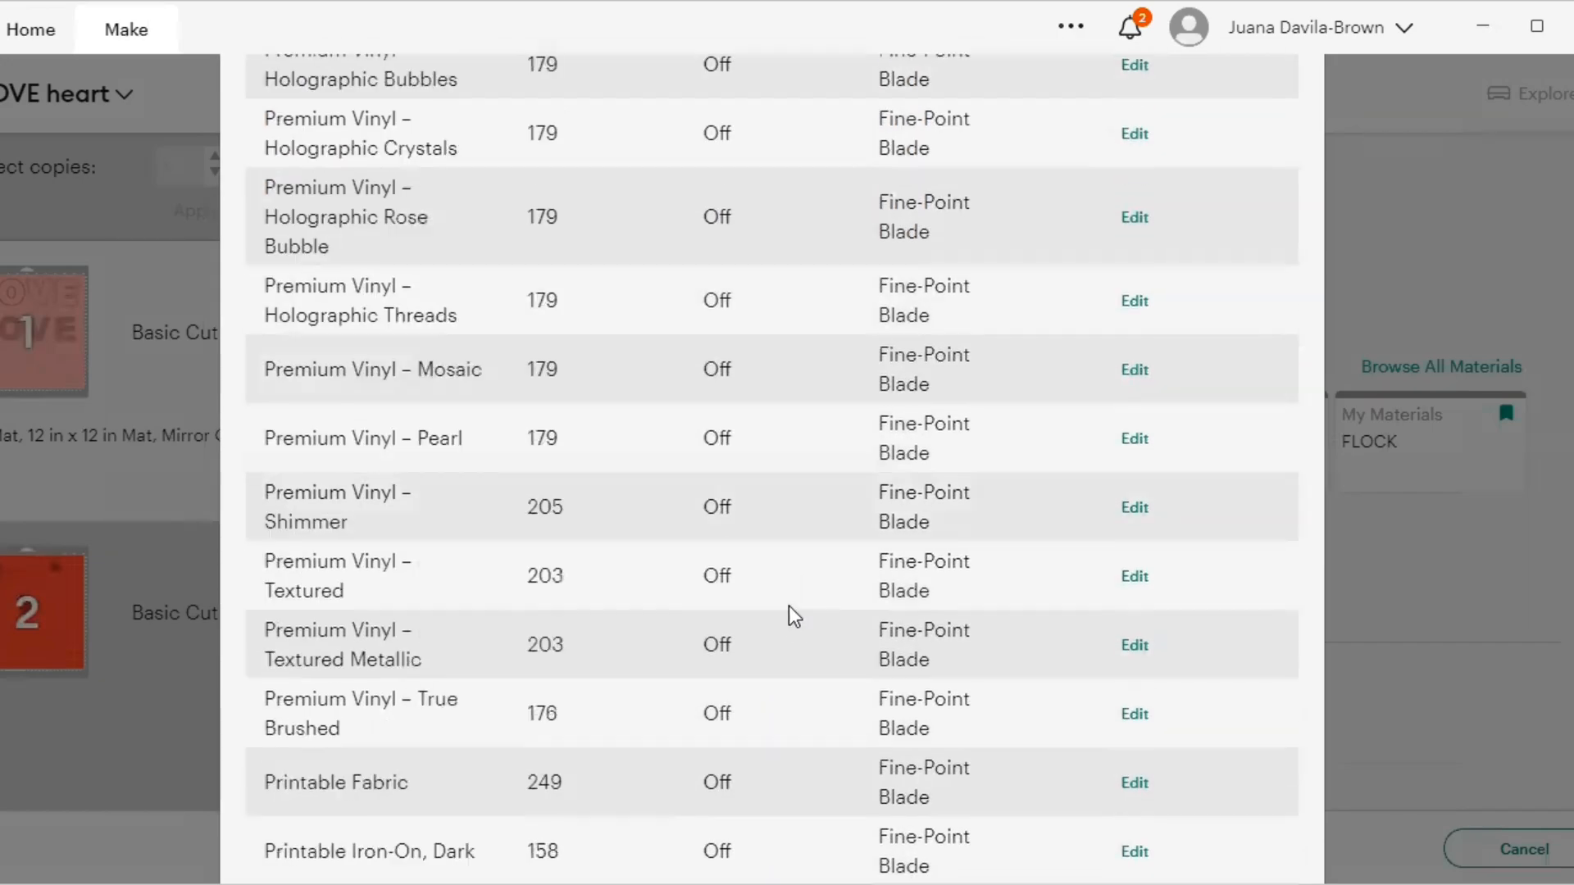
scroll(793, 616, "down", 15)
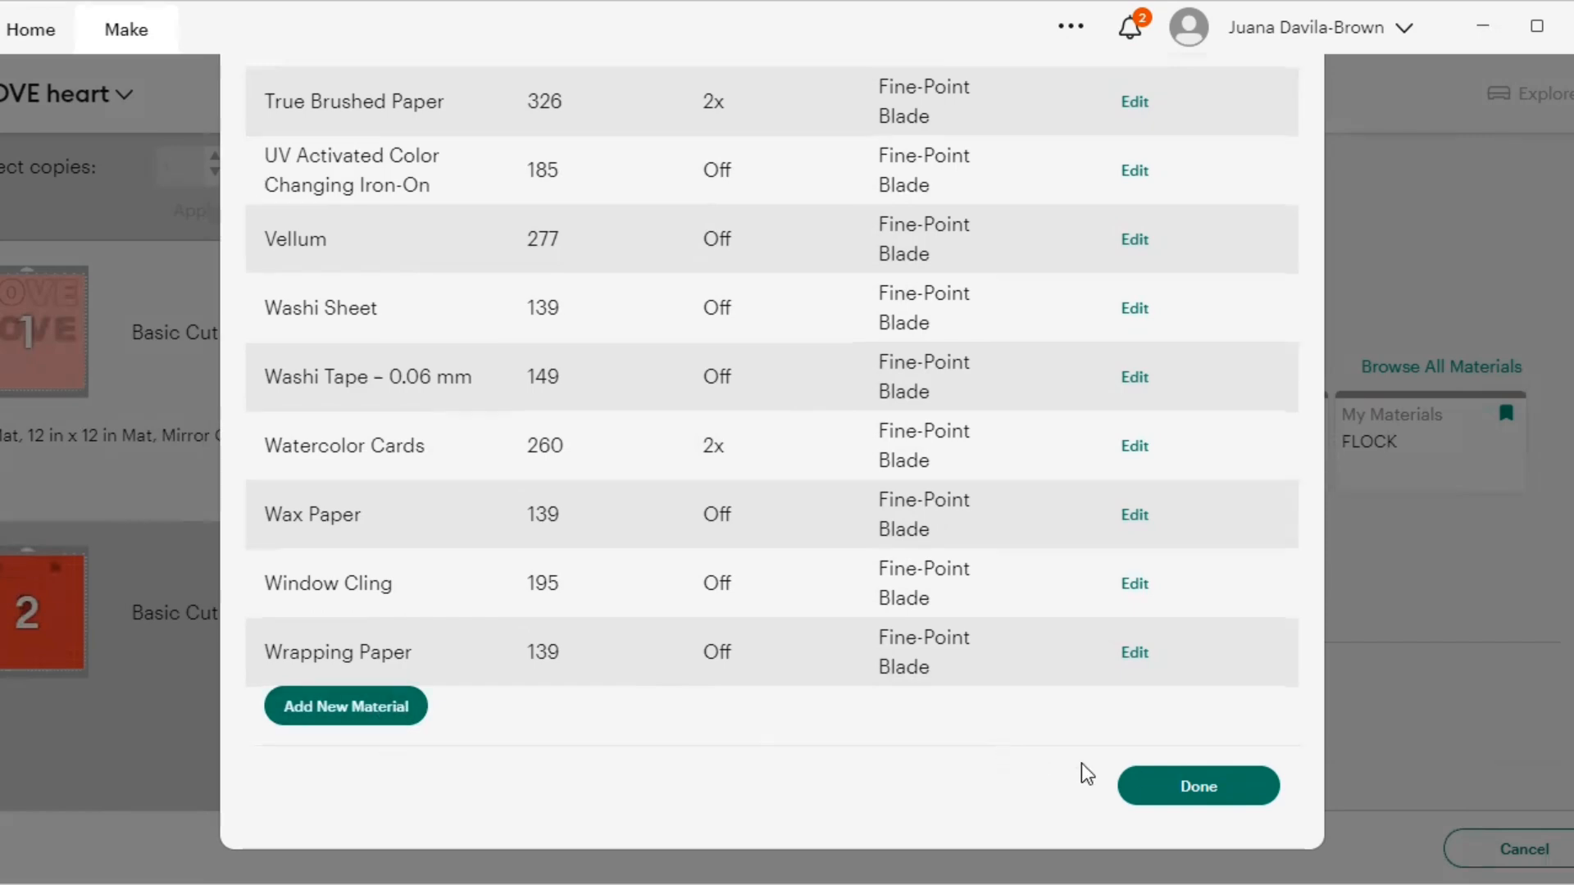
scroll(906, 415, "up", 15)
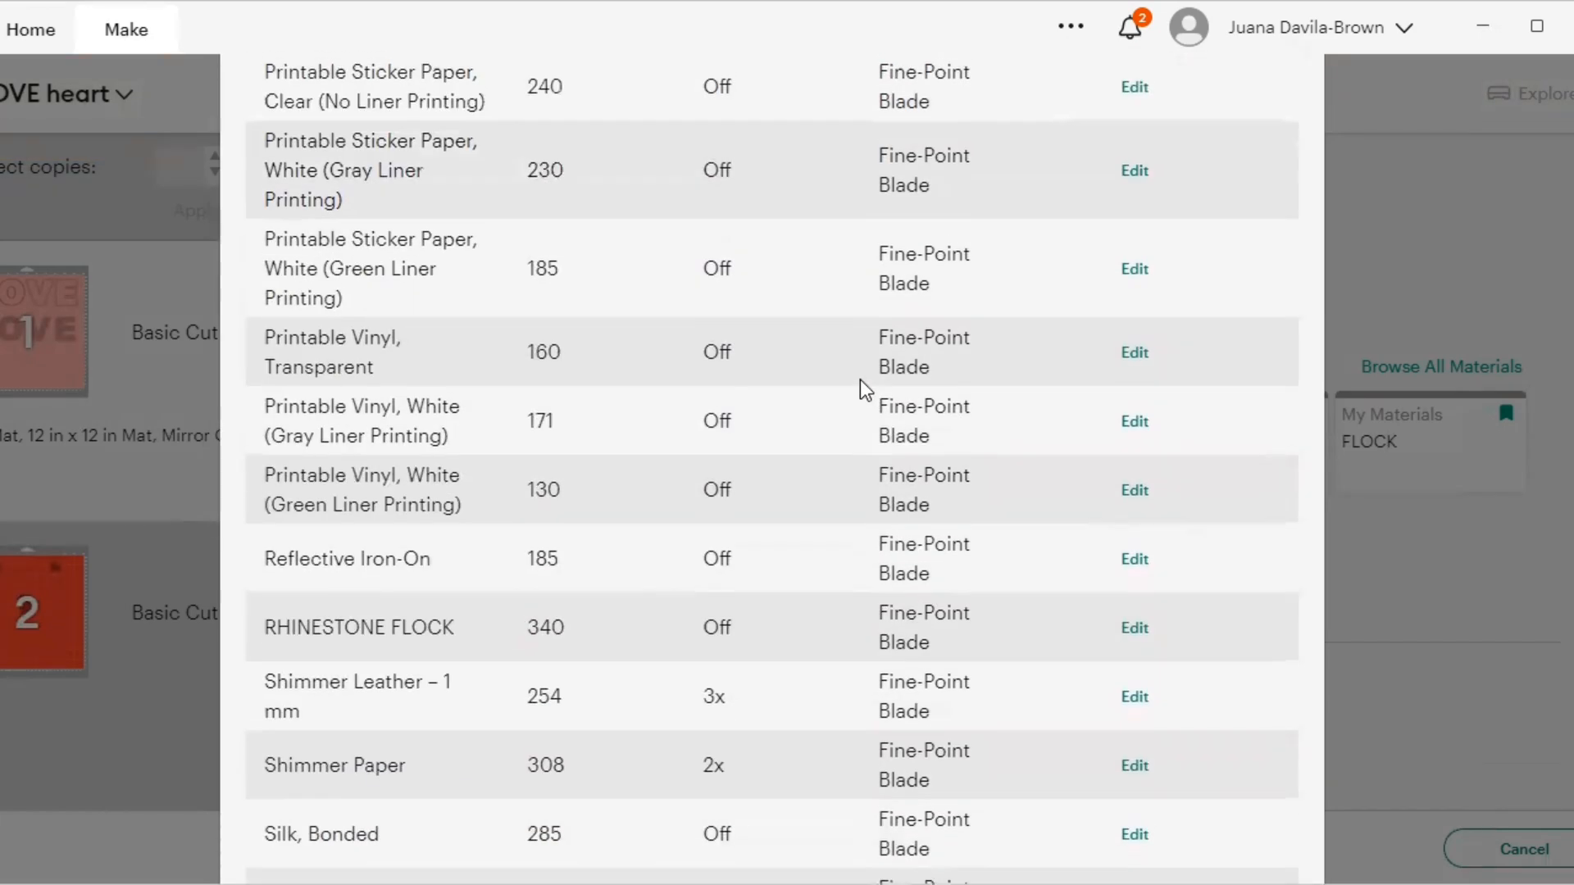
scroll(861, 386, "down", 3)
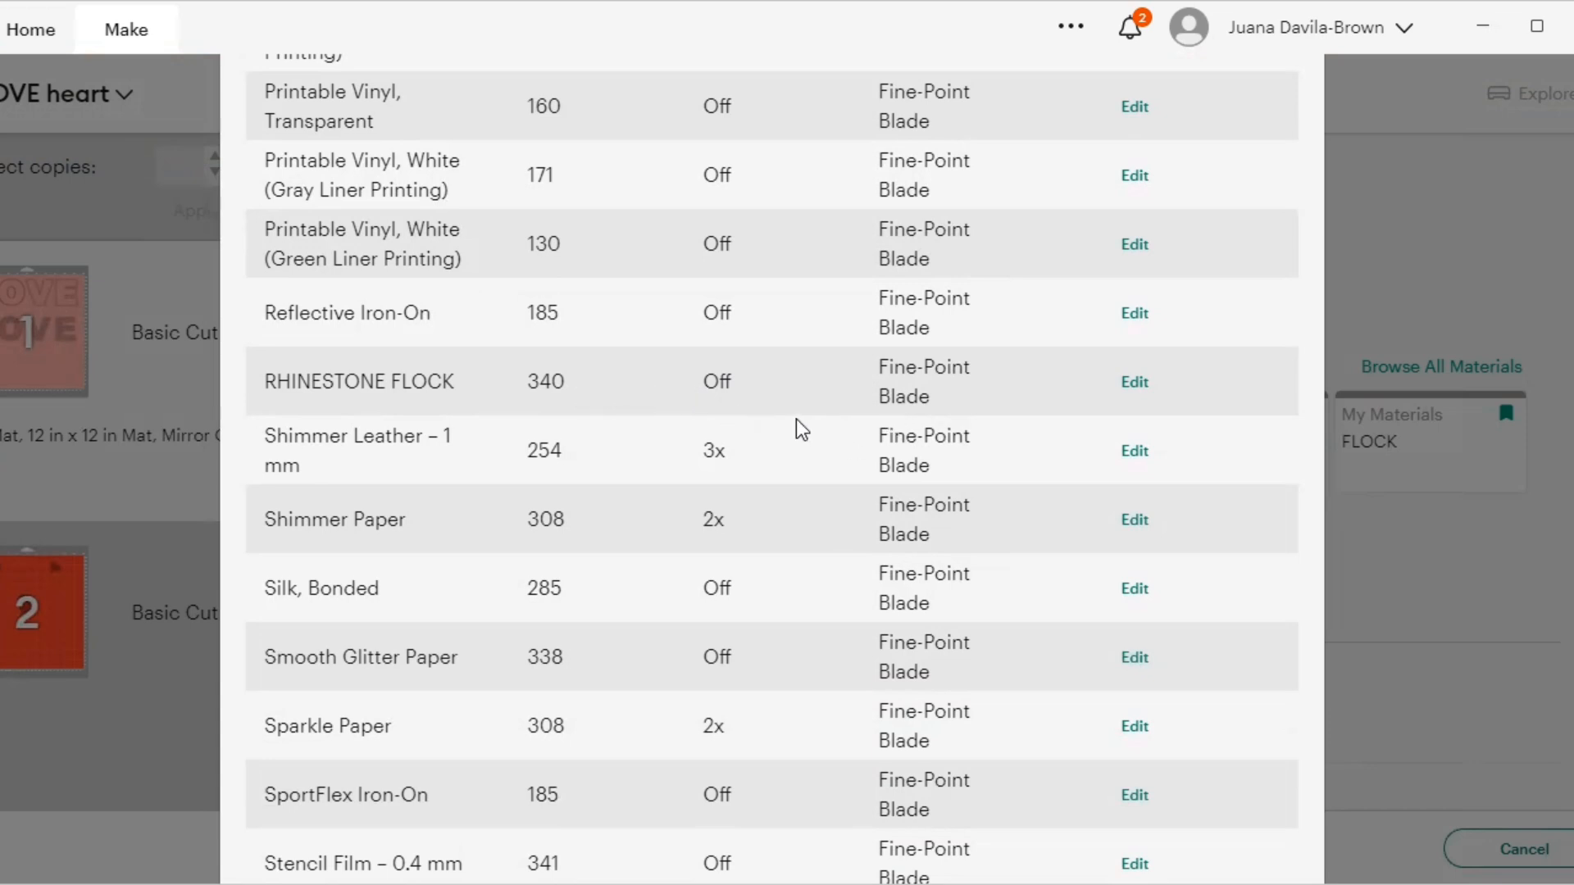
scroll(796, 420, "up", 3)
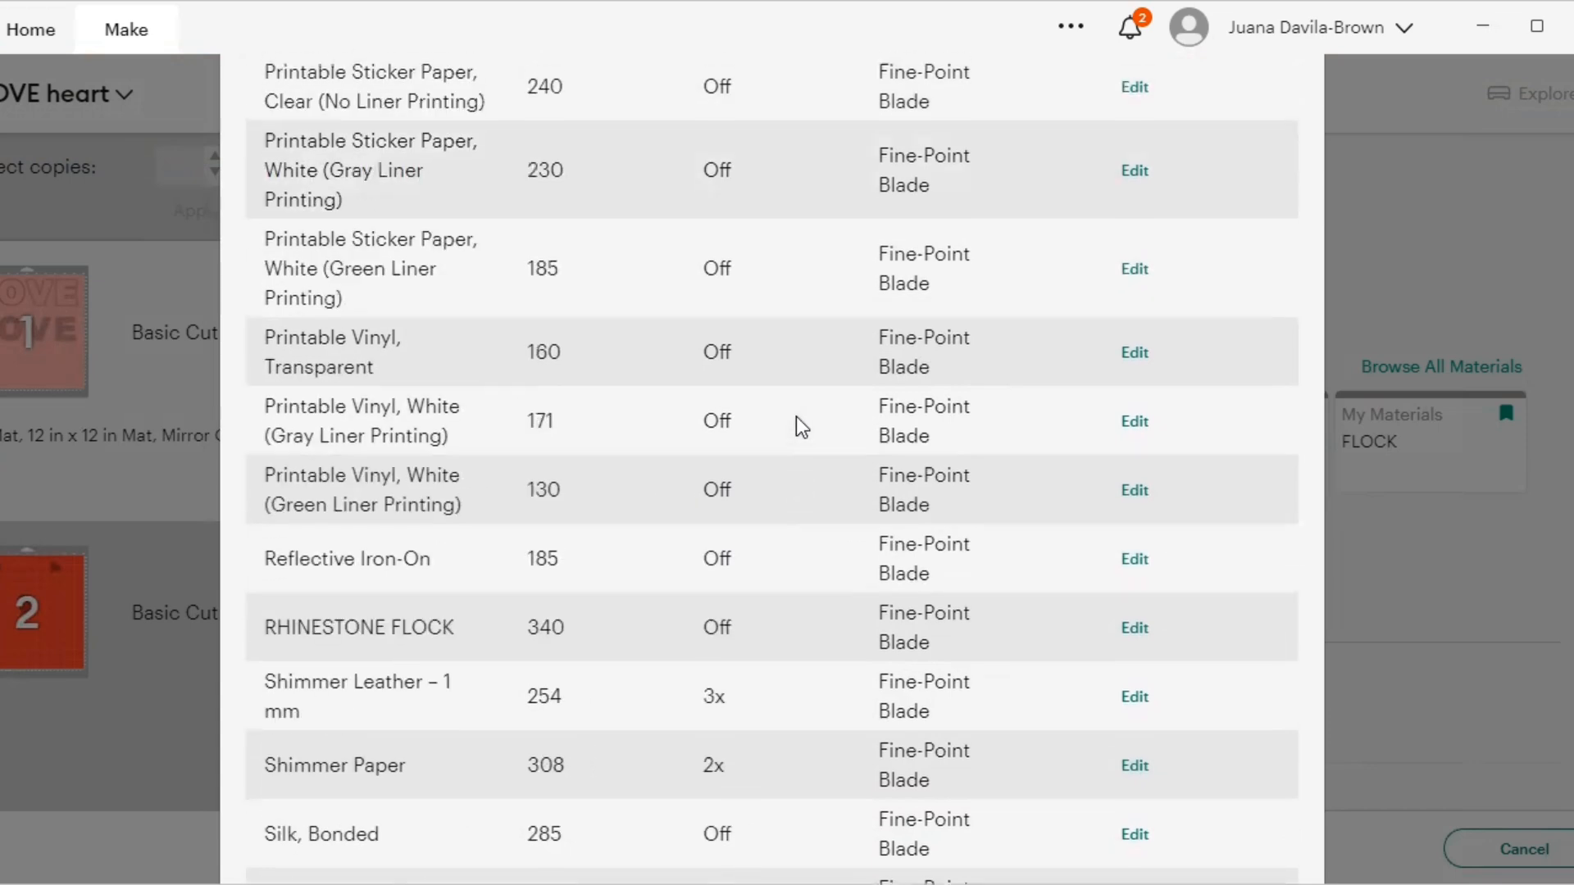
left_click(564, 637)
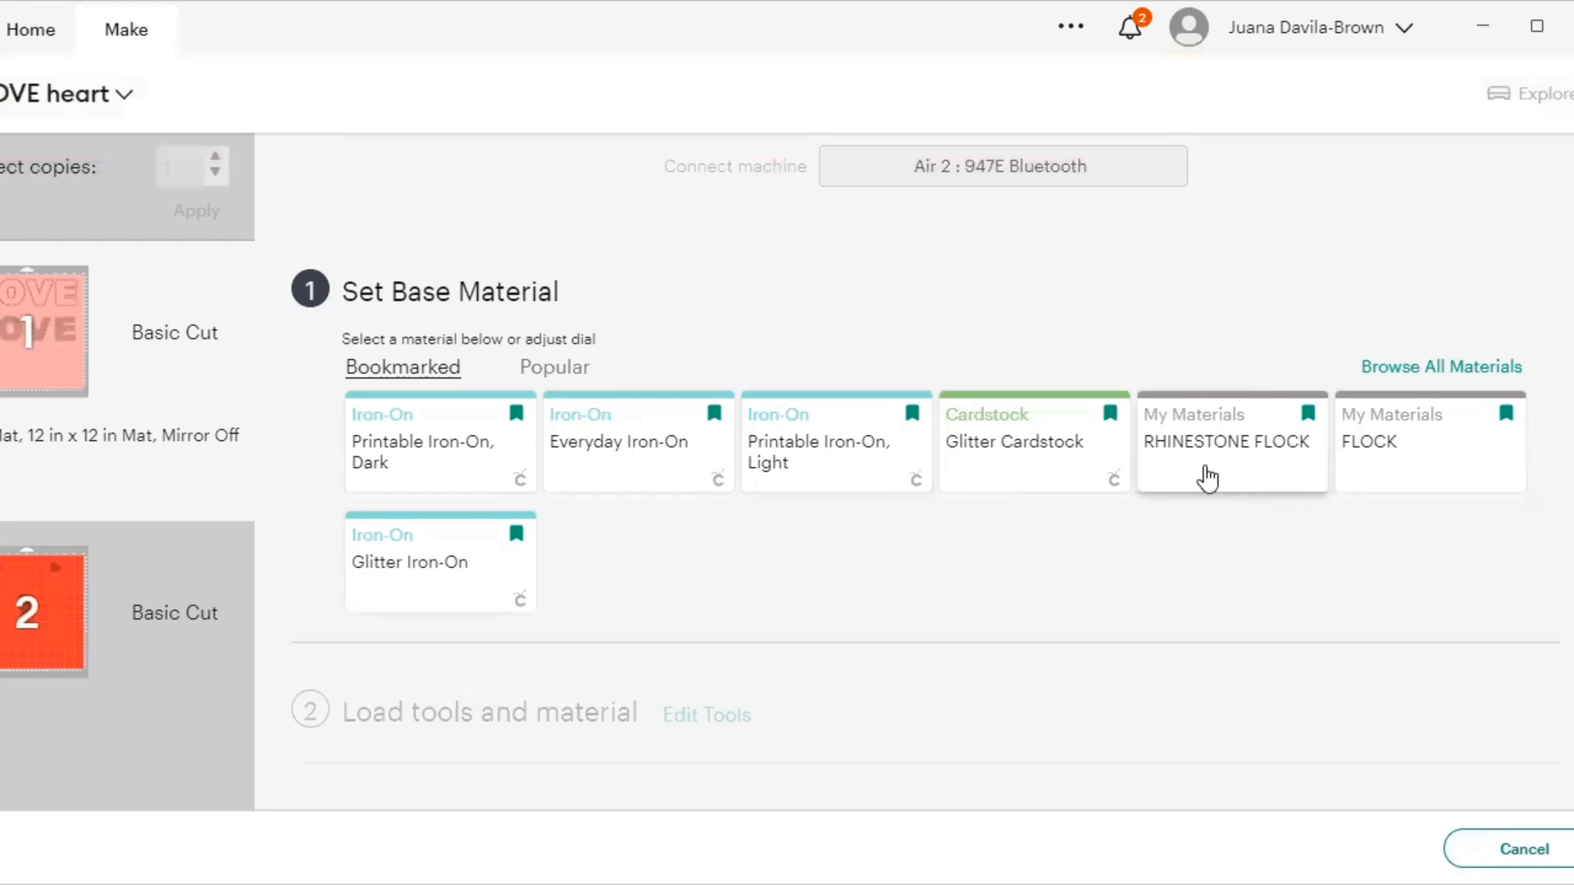
Set the base material to RHINESTONE FLOCK and its pressure to More
left_click(1207, 477)
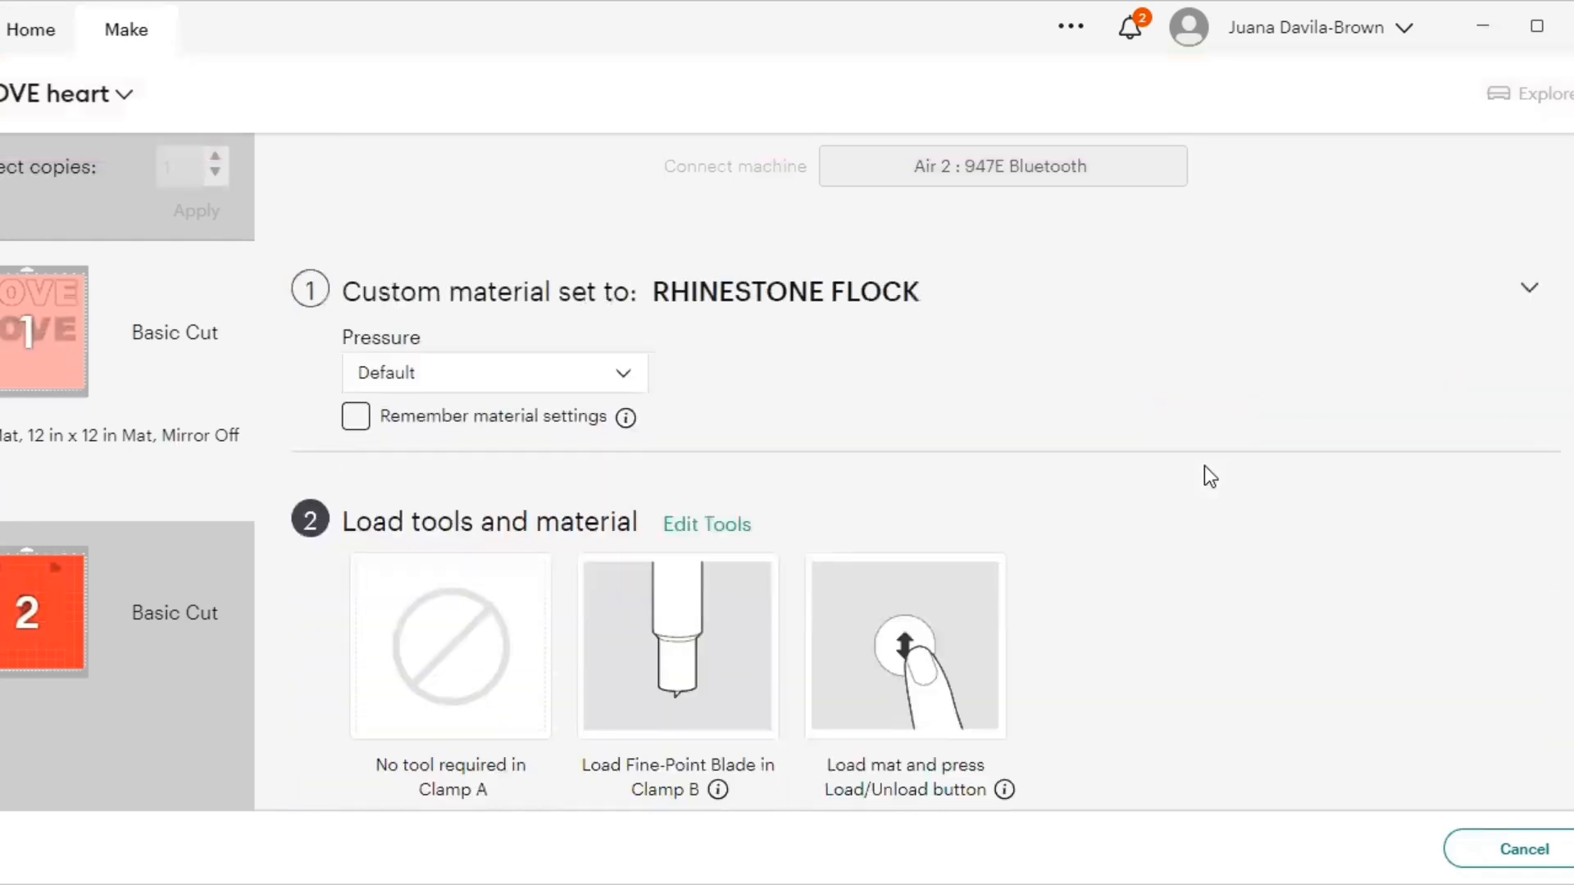
left_click(627, 382)
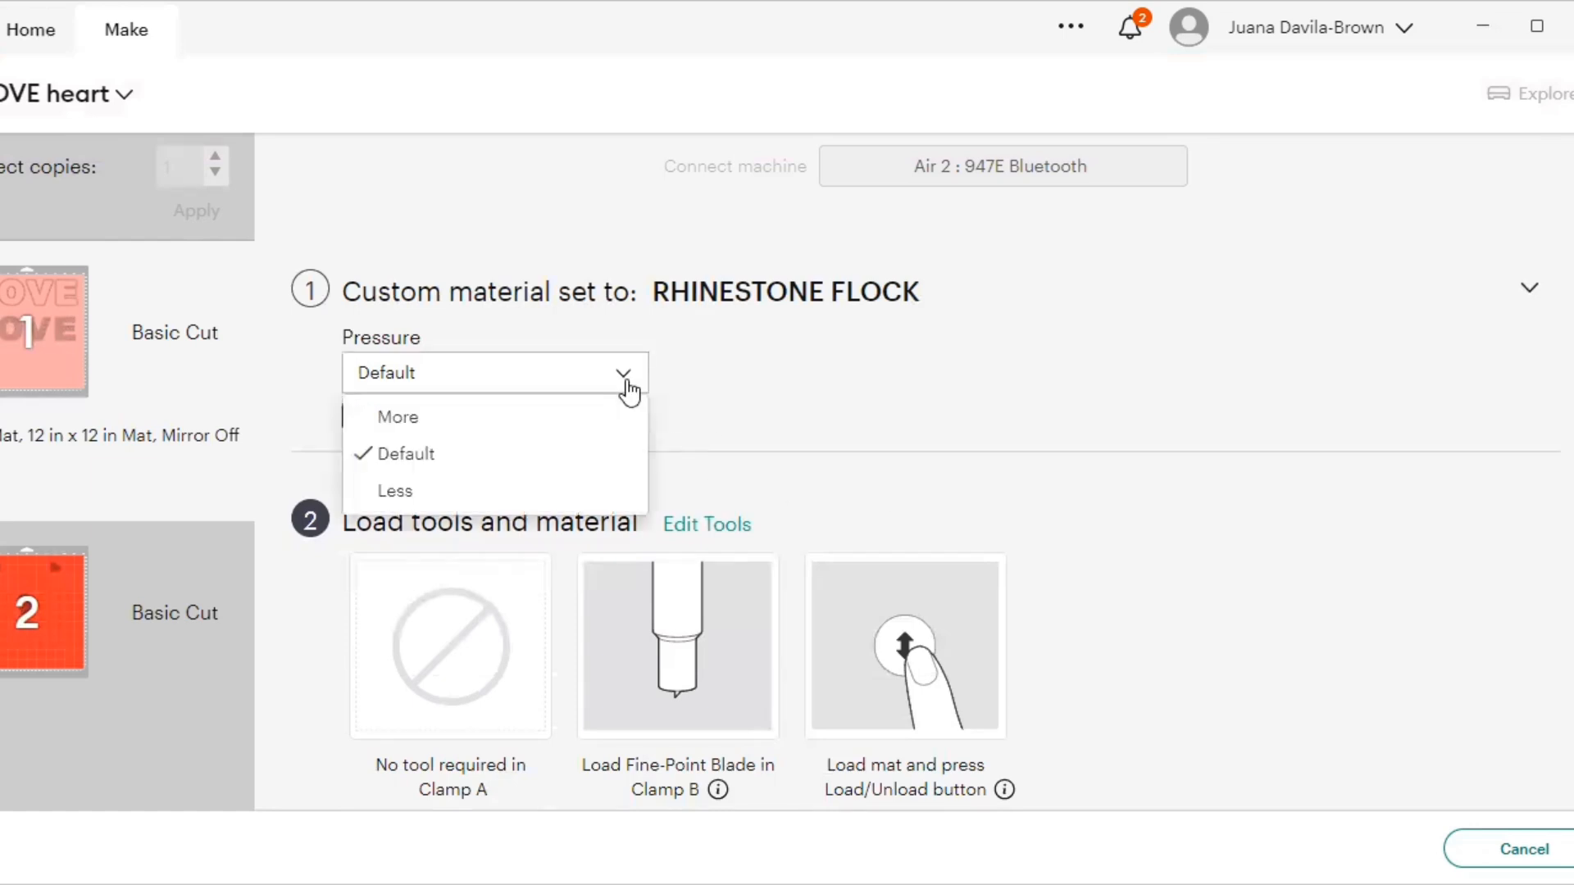
left_click(431, 422)
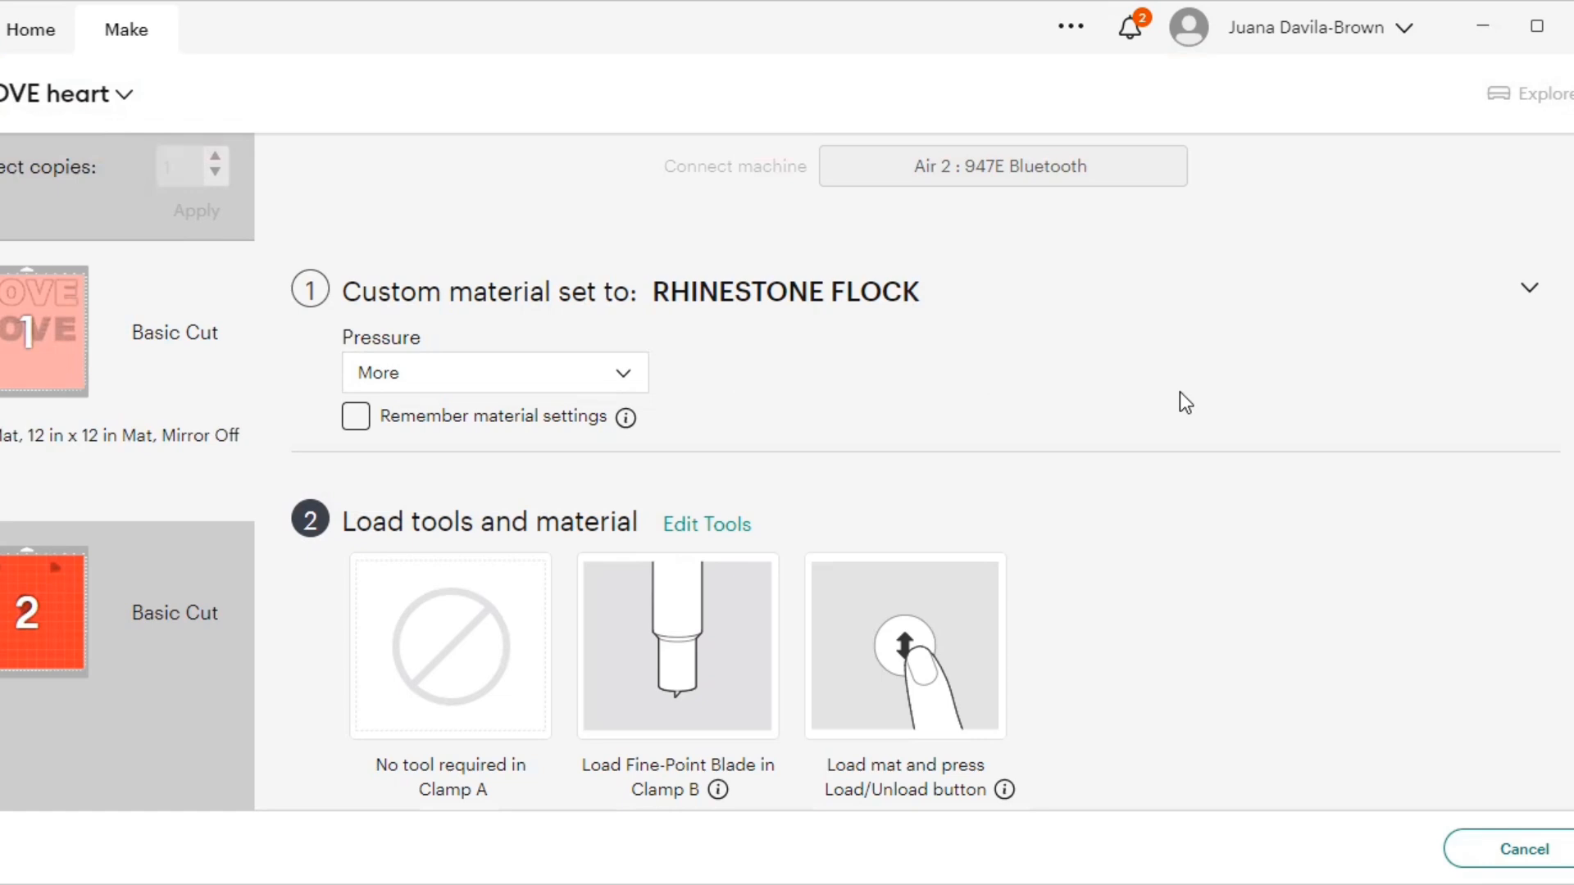